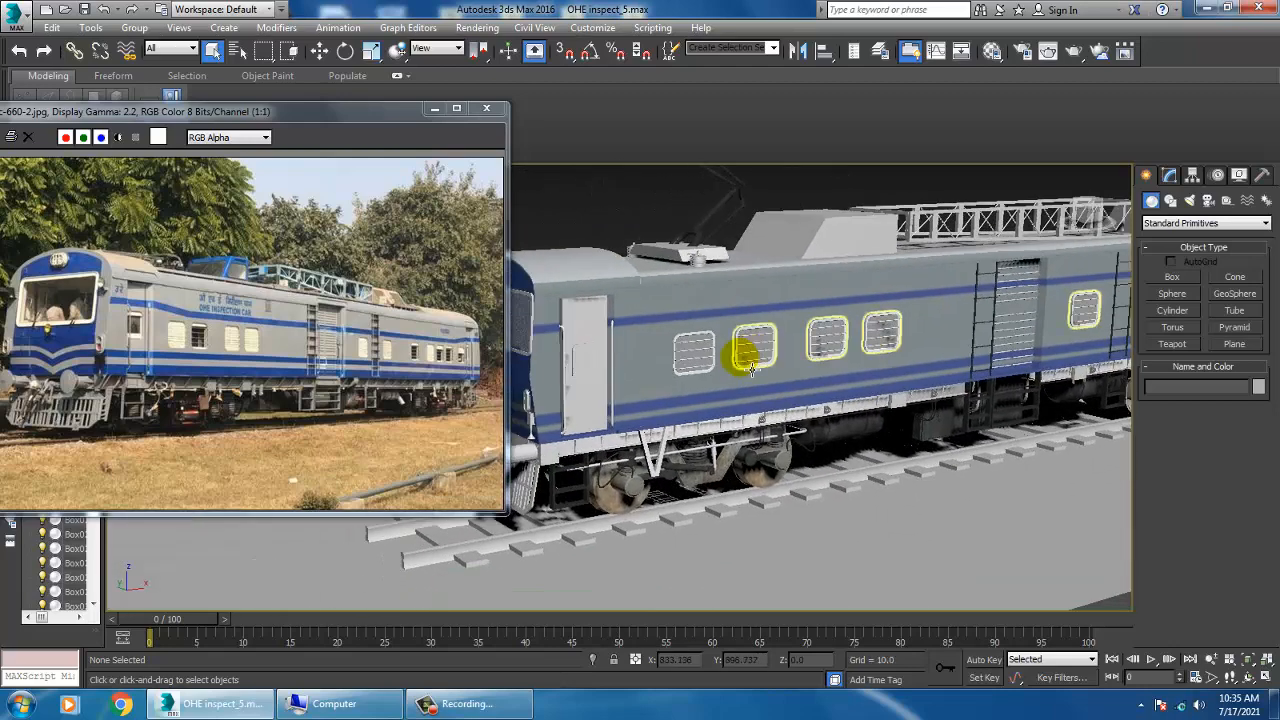
- Examine the inspection car's bogies, underframe tanks and side sill along its length
scroll(720, 422, "up", 3)
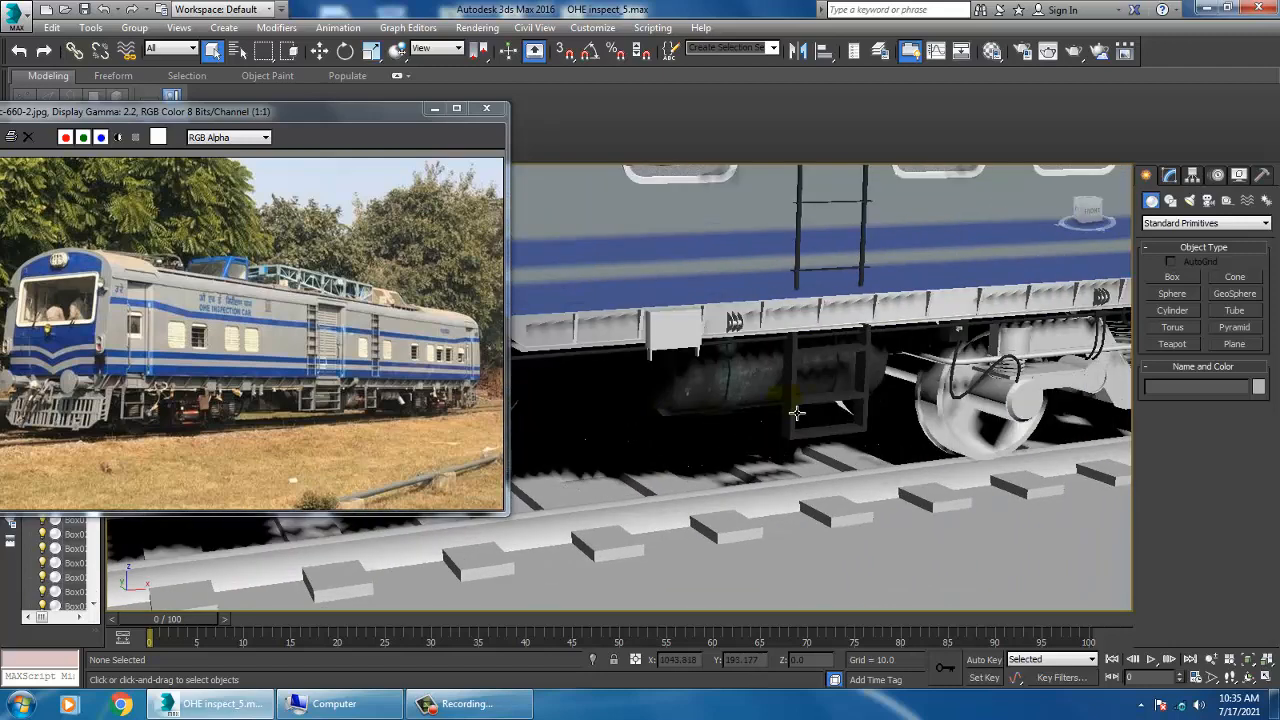
middle_click_drag(779, 398, 754, 390)
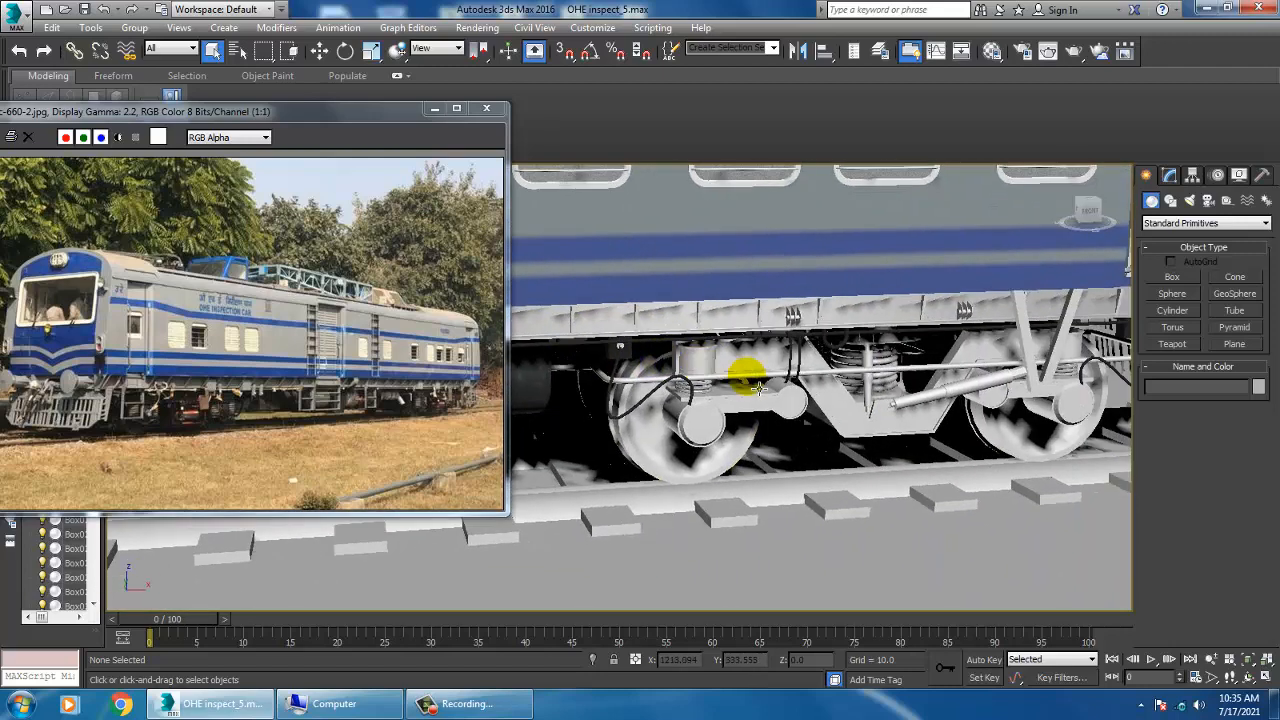
scroll(766, 389, "up", 3)
scroll(820, 389, "down", 4)
middle_click_drag(831, 386, 963, 366, "alt")
middle_click_drag(640, 415, 857, 400)
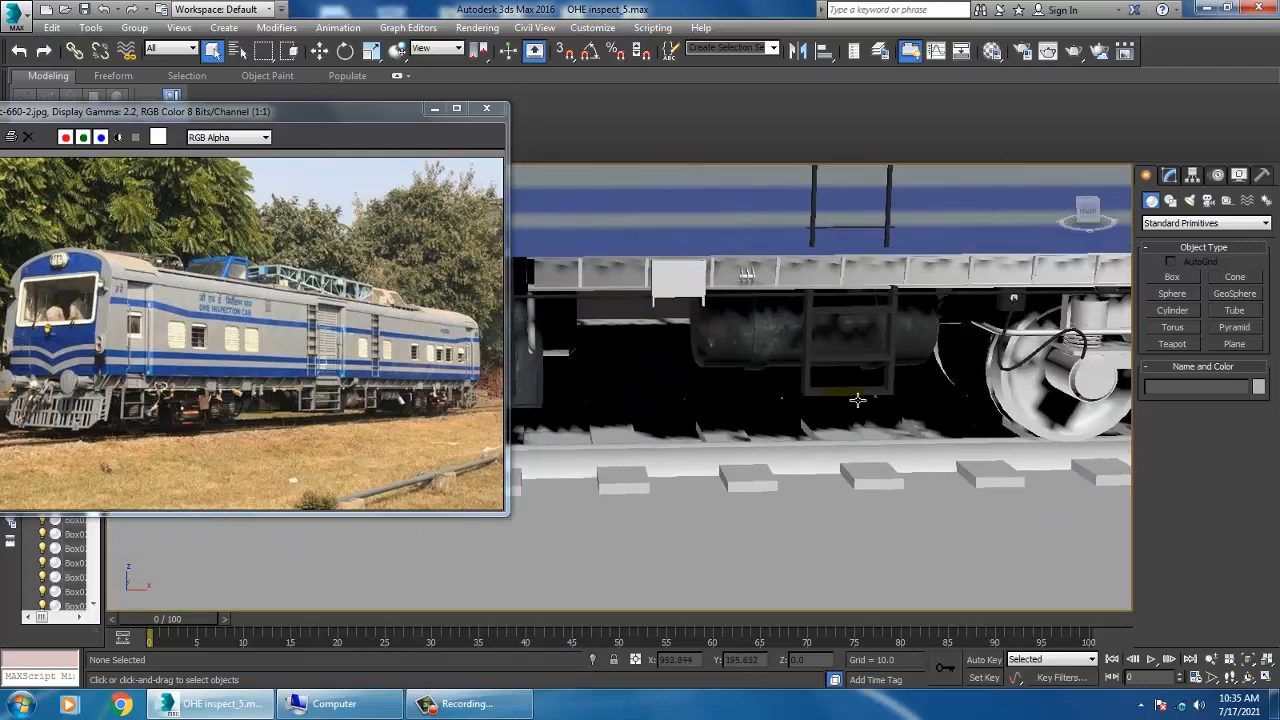
left_click_drag(803, 406, 731, 397, "alt")
mouse_move(660, 400)
middle_mouse_down()
mouse_move(864, 412)
mouse_move(650, 415)
middle_mouse_up()
scroll(800, 420, "up", 3)
middle_click_drag(871, 429, 640, 480)
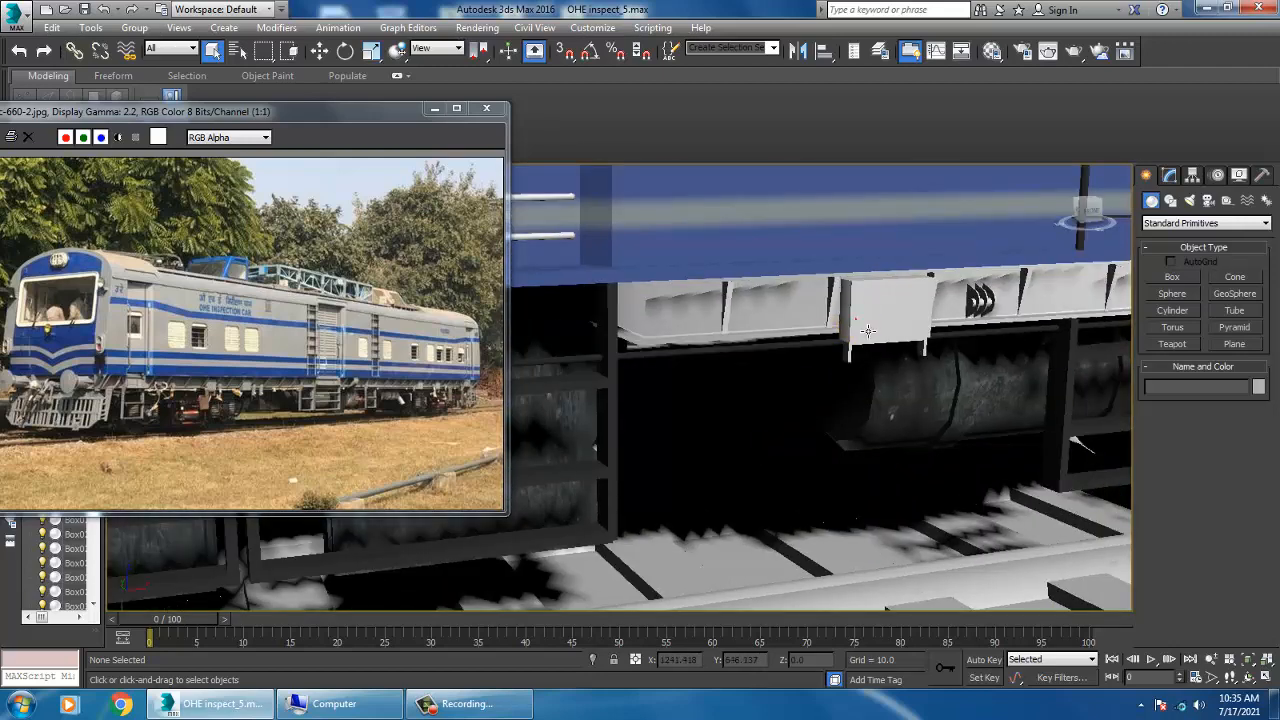
- Select the two plain white boxes mounted on the side sill, one on each side of the louvred door area
scroll(1086, 366, "down", 4)
middle_click_drag(1086, 366, 766, 409)
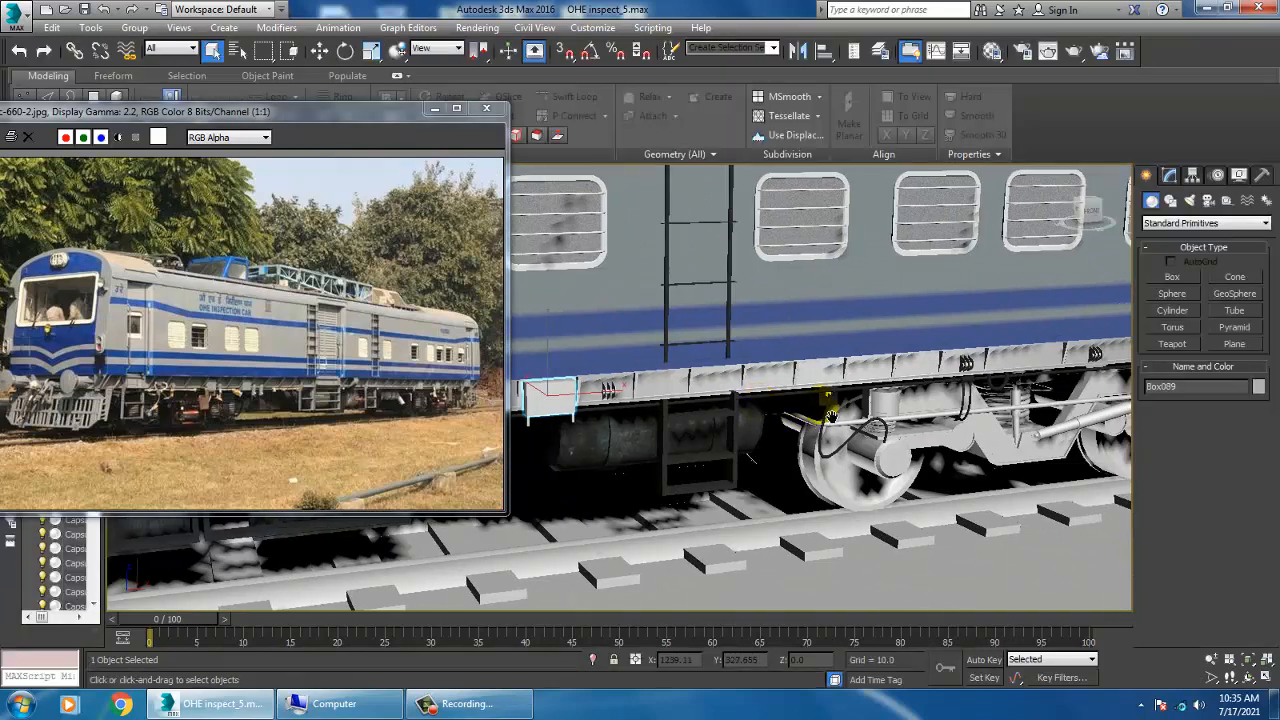
middle_click_drag(870, 408, 610, 412)
middle_click_drag(824, 396, 905, 397)
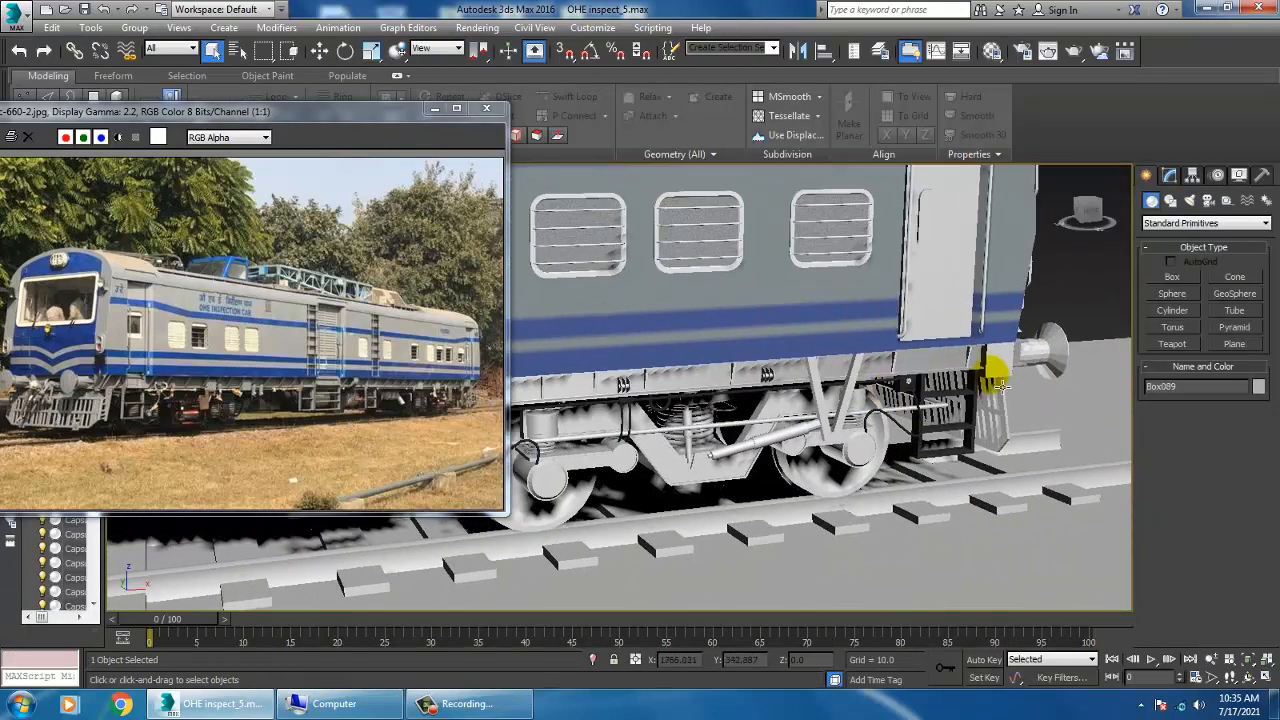
middle_click_drag(610, 412, 877, 411)
middle_click_drag(742, 388, 951, 383)
mouse_move(562, 410)
middle_mouse_down()
mouse_move(825, 415)
mouse_move(777, 434)
mouse_move(586, 417)
middle_mouse_up()
left_click(625, 378, "ctrl")
middle_click_drag(714, 402, 720, 404)
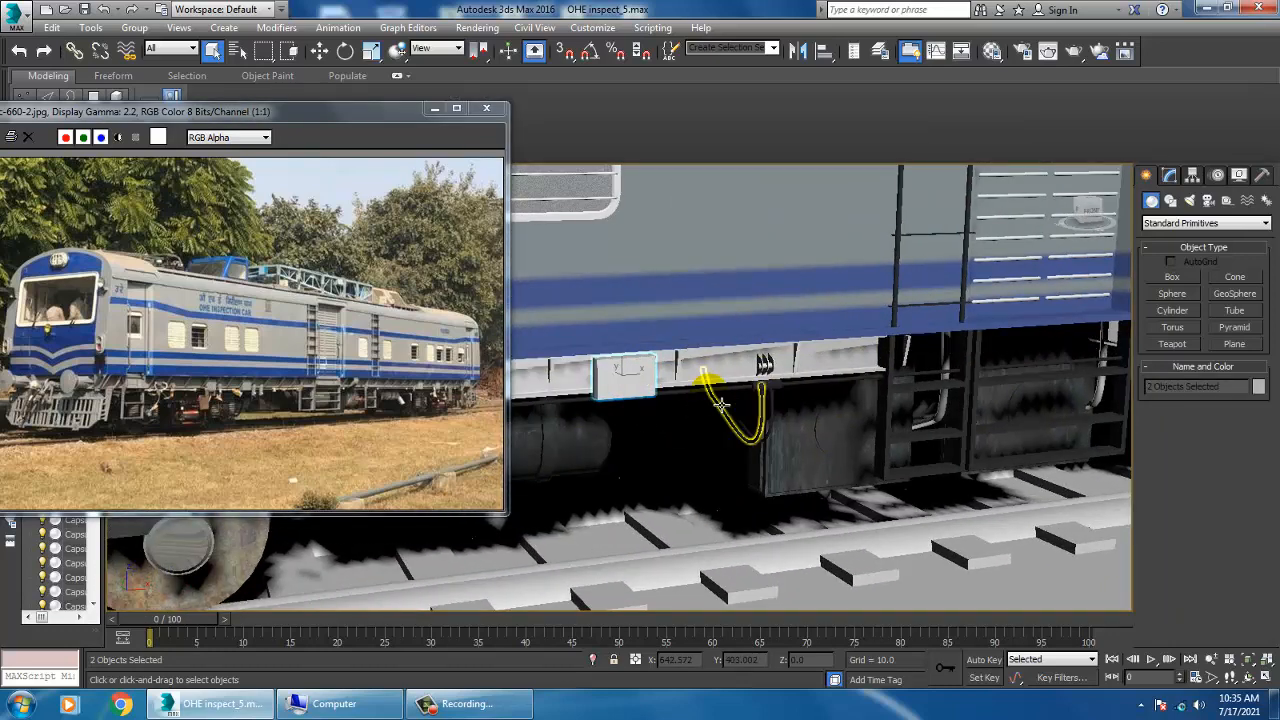
- Switch the Material Editor from Compact to Slate mode and reopen it
key("m")
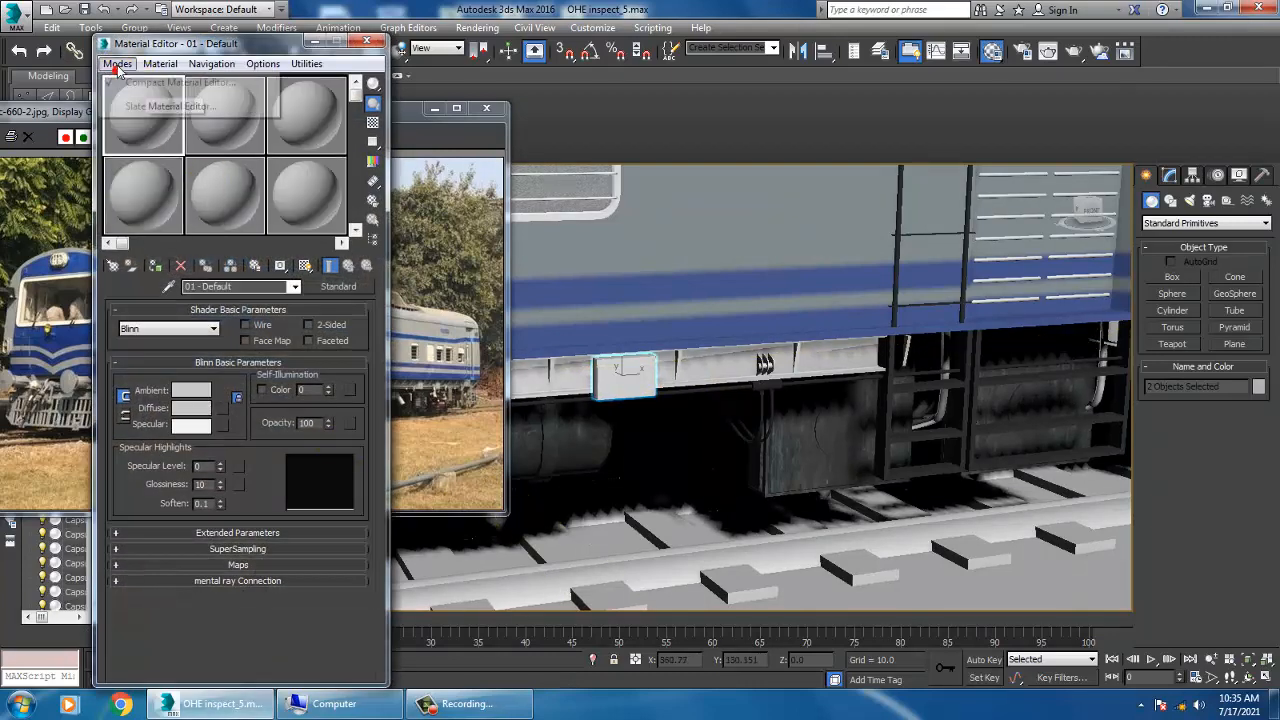
left_click(117, 64)
left_click(137, 107)
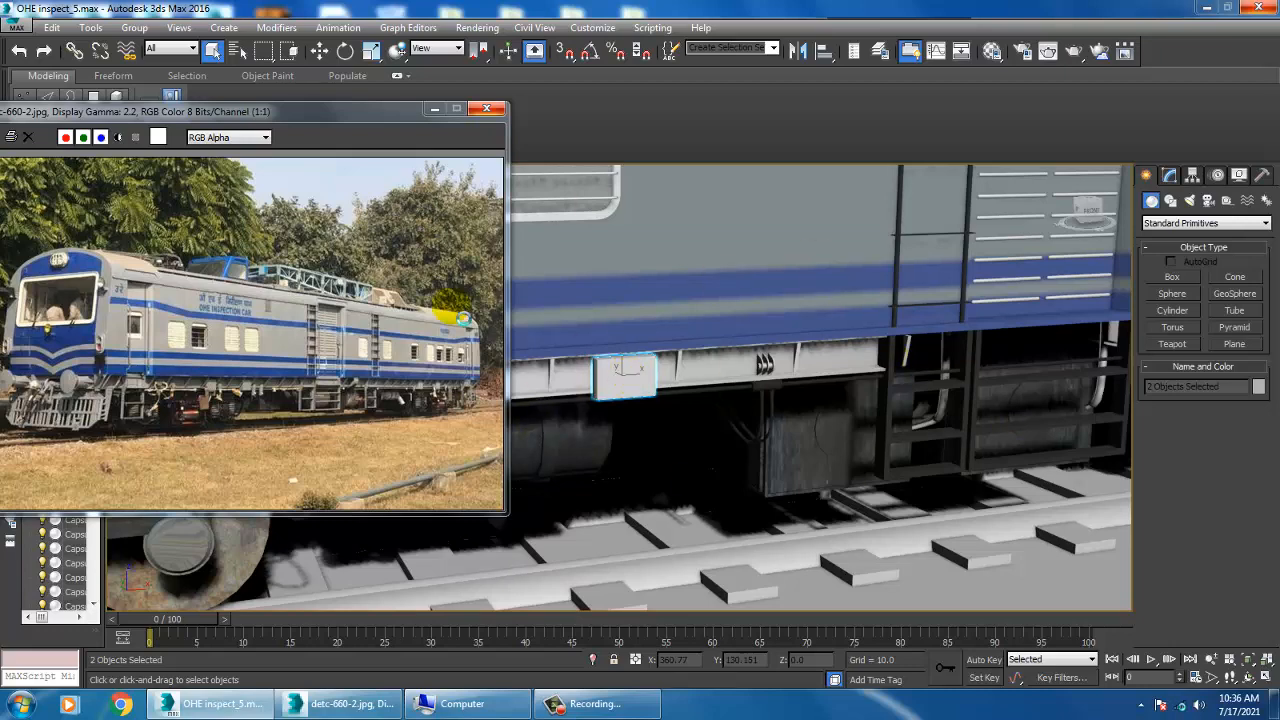
key("m")
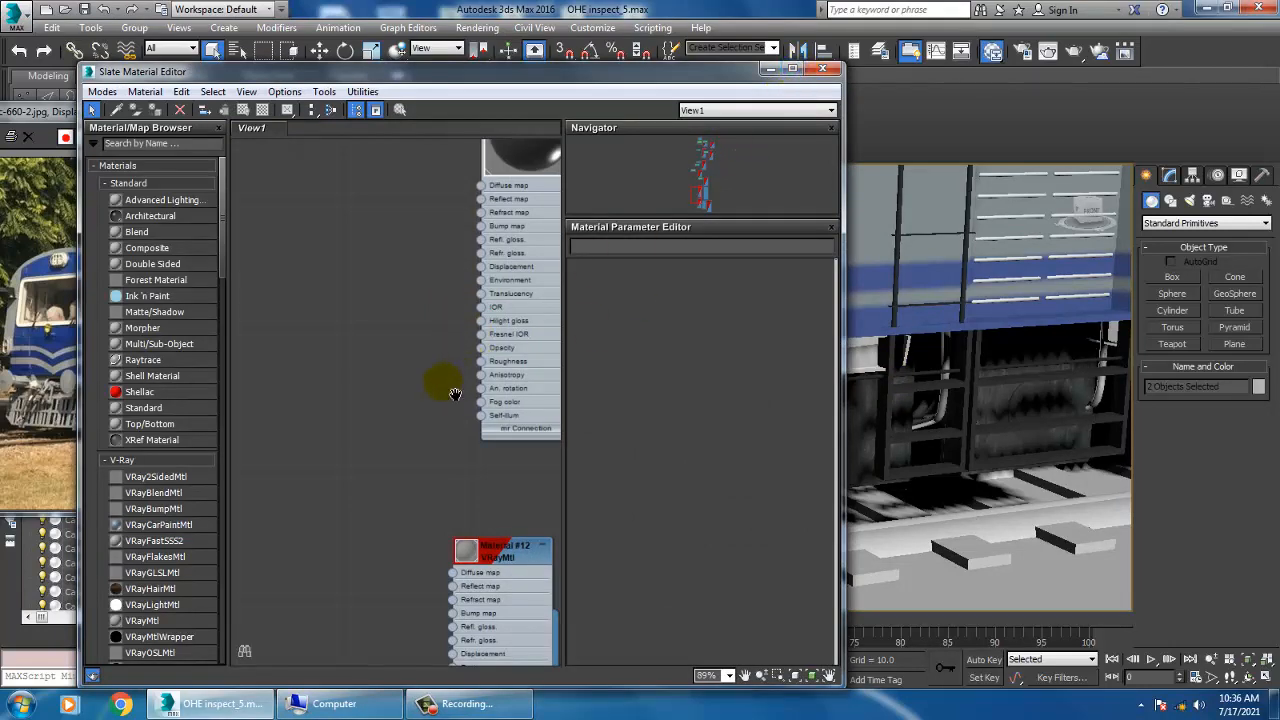
- Assign the VRayMtl Material #36 to the two selected sill boxes and minimize the Slate Material Editor
middle_click_drag(455, 393, 300, 240)
middle_click_drag(537, 400, 282, 168)
middle_click_drag(492, 383, 450, 383)
left_click(420, 198)
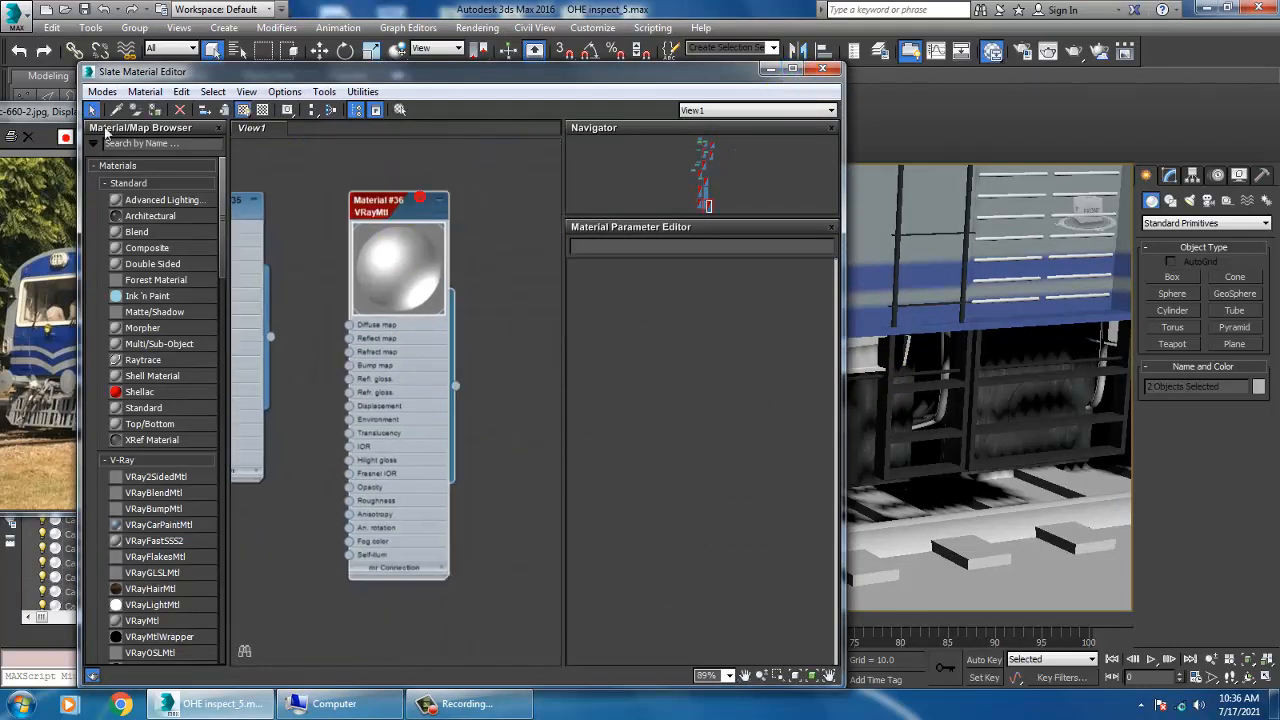
left_click(766, 70)
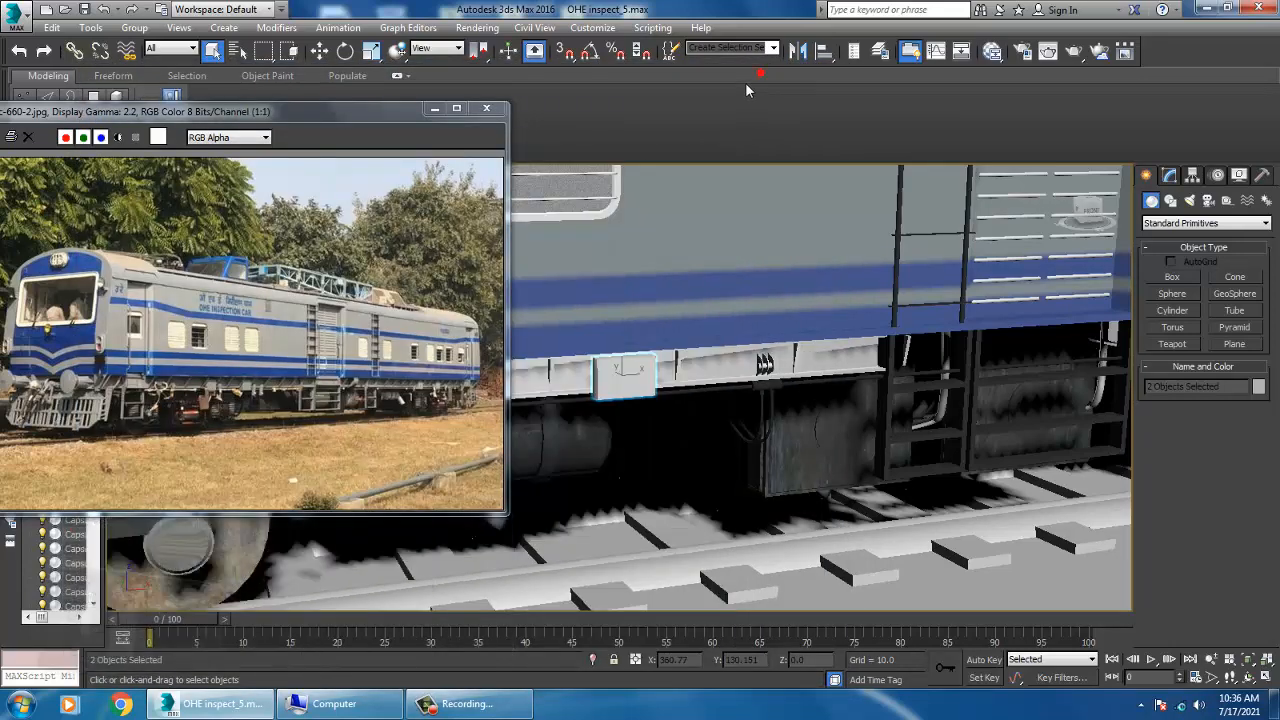
- Select the three curved plates and the connecting rod of the sill bracket above the equipment box
scroll(871, 349, "up", 4)
scroll(727, 400, "up", 4)
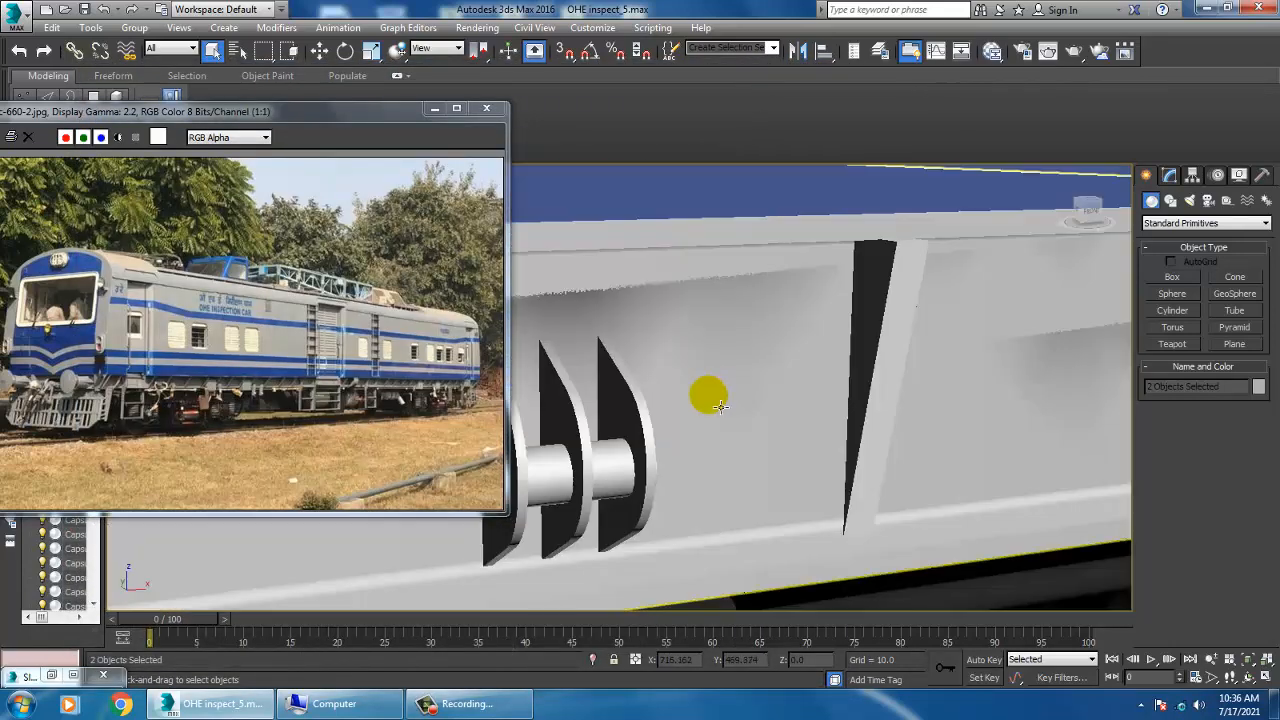
scroll(623, 414, "up", 2)
left_click(623, 414)
left_click(666, 360, "ctrl")
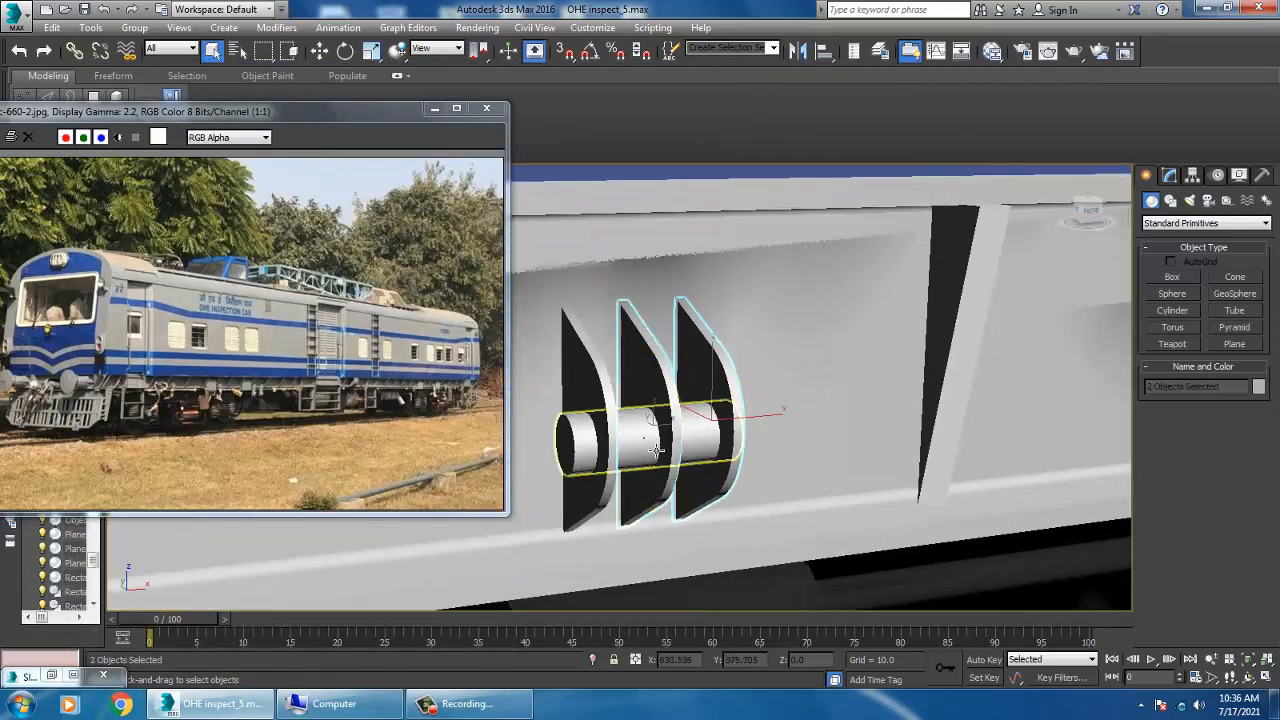
left_click(655, 441, "ctrl")
left_click(601, 384, "ctrl")
- Add the plates and rod of the bracket beside the white box near the rear ladder to the selection
scroll(640, 400, "down", 5)
middle_click_drag(594, 385, 663, 353)
scroll(663, 353, "down", 2)
scroll(672, 360, "up", 2)
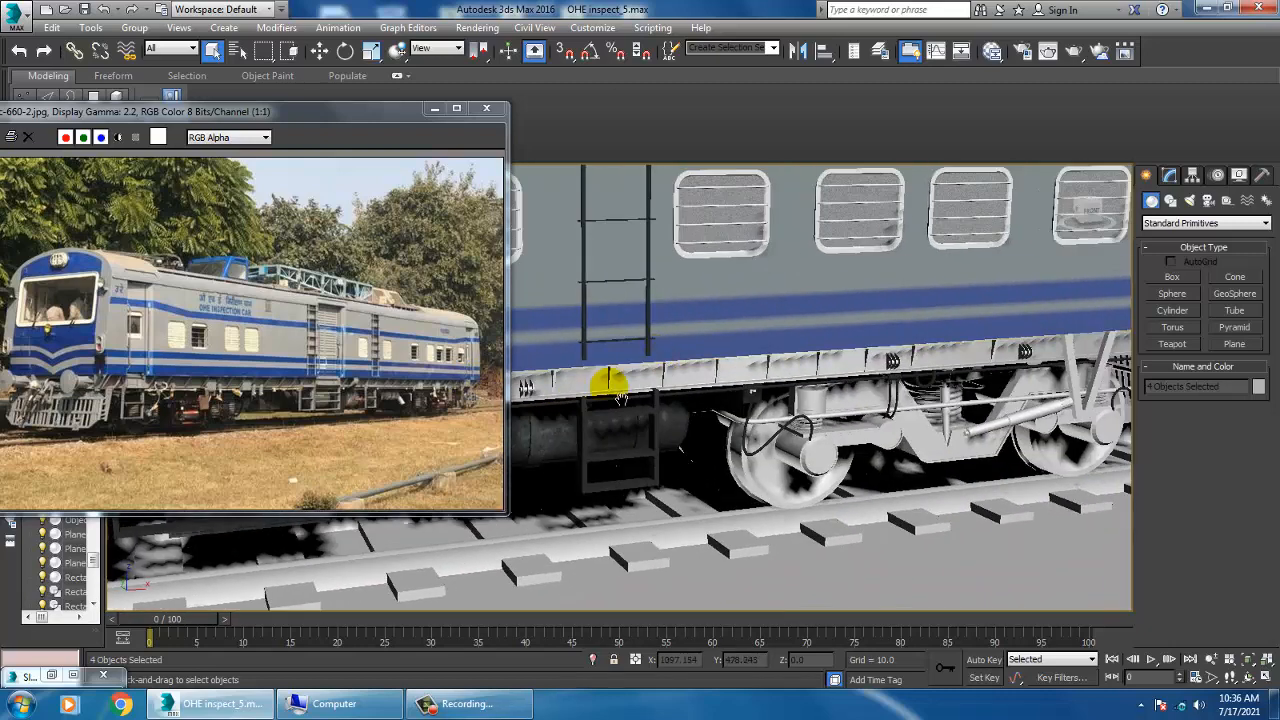
scroll(609, 380, "up", 2)
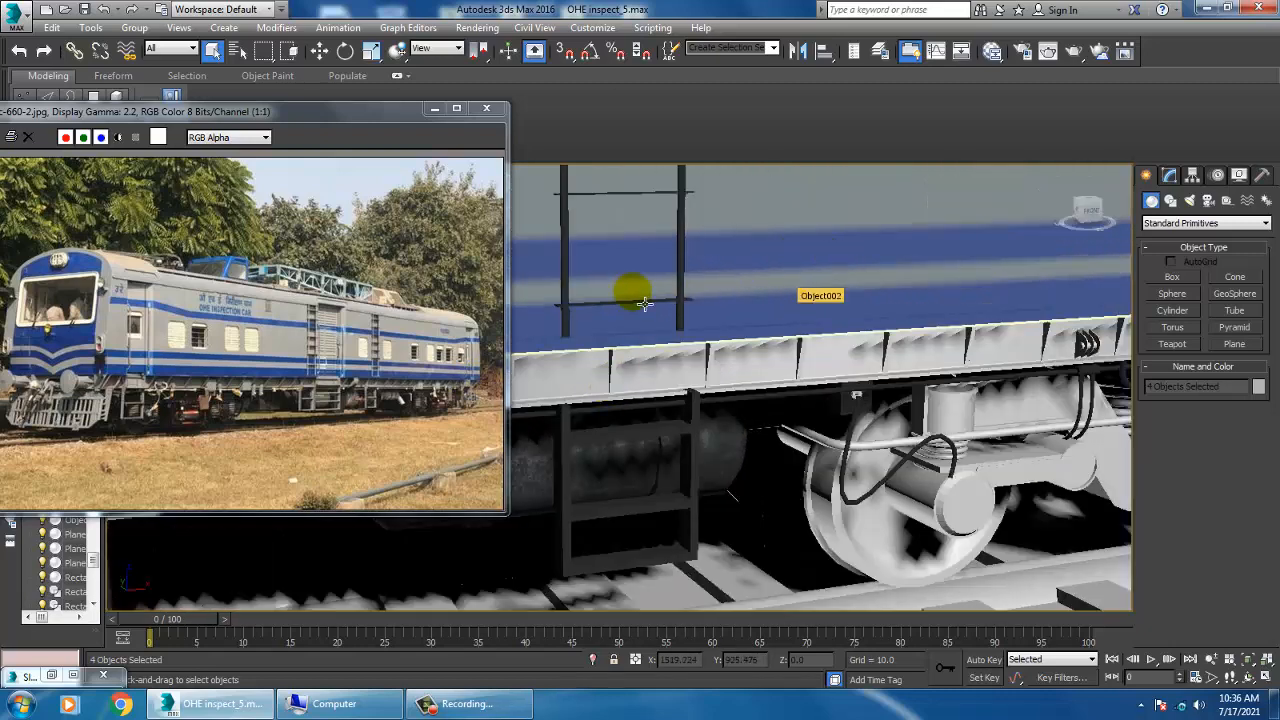
middle_click_drag(783, 443, 1090, 470)
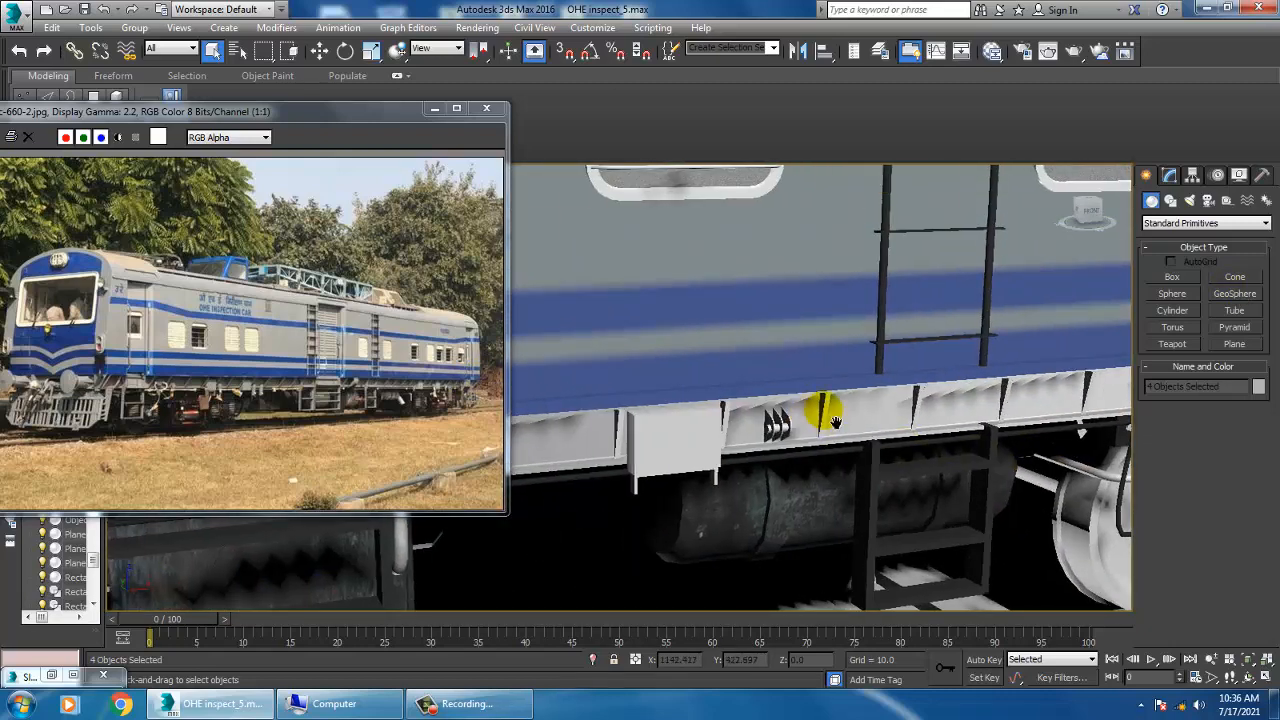
scroll(831, 411, "up", 3)
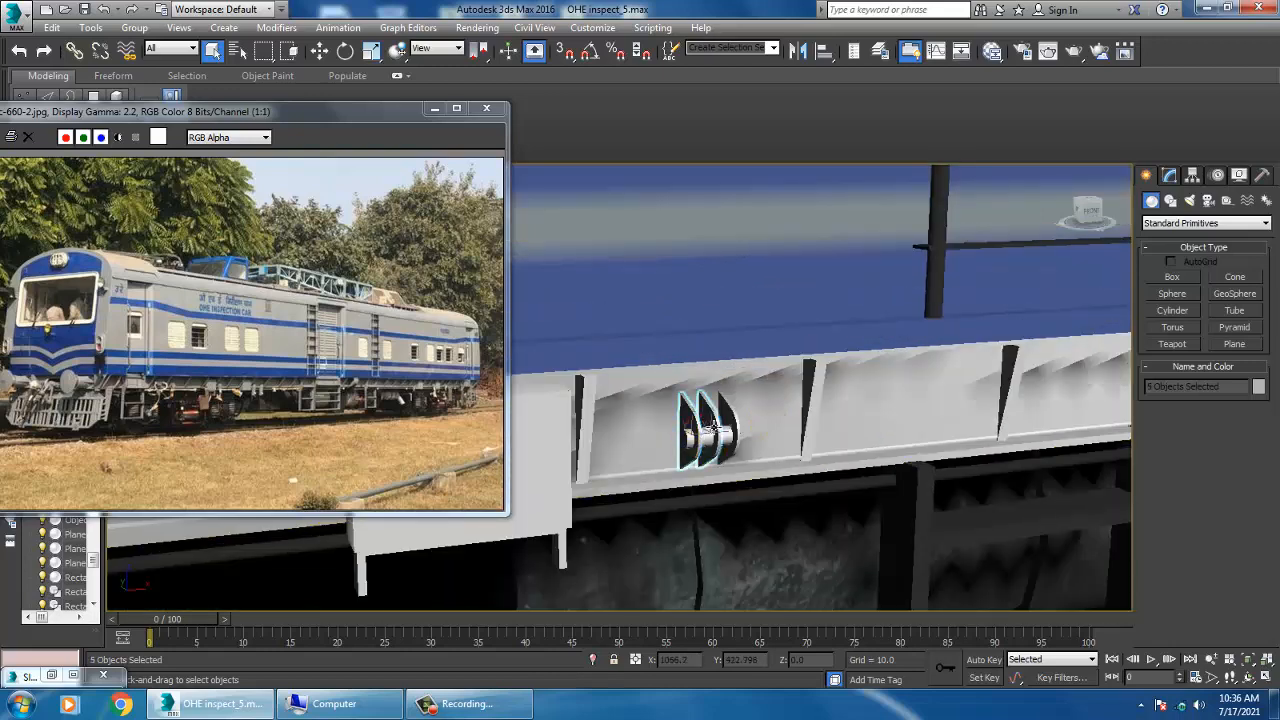
left_click(727, 437, "ctrl")
- Add the two sill brackets above the rear bogie to the selection and assign Material #36 to all selected parts
middle_click_drag(1010, 440, 791, 460)
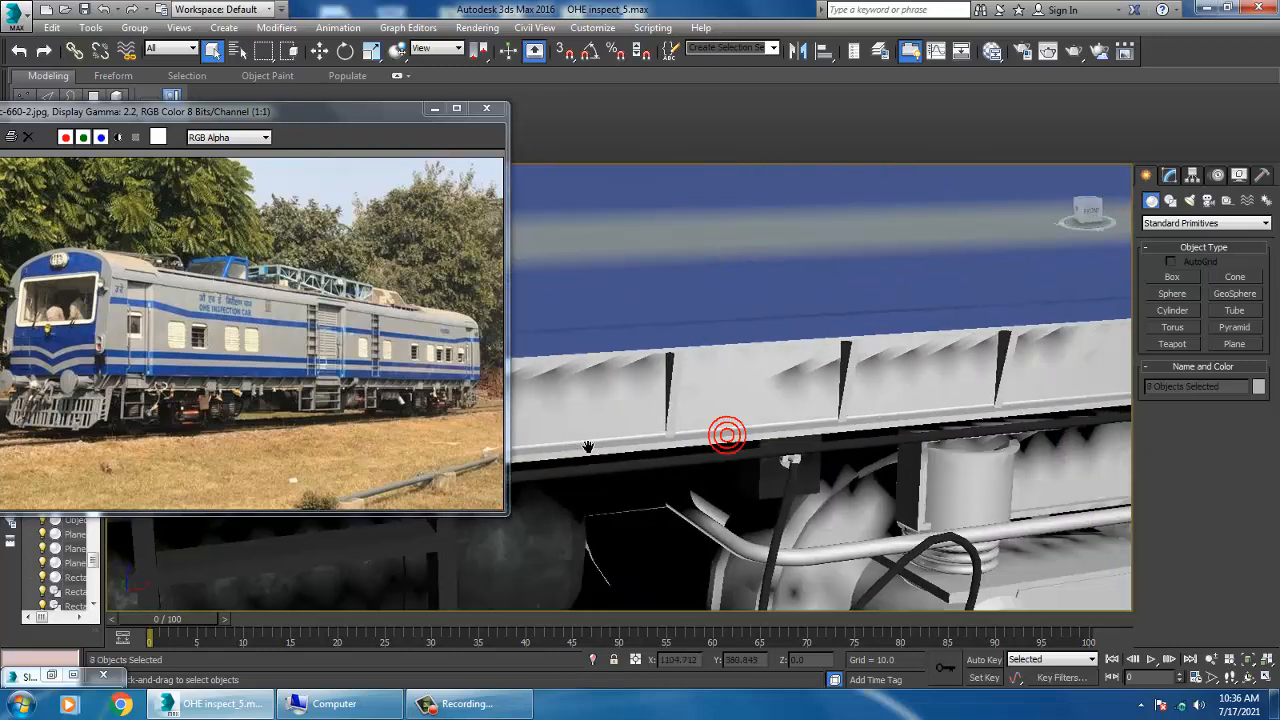
middle_click_drag(1010, 400, 885, 398)
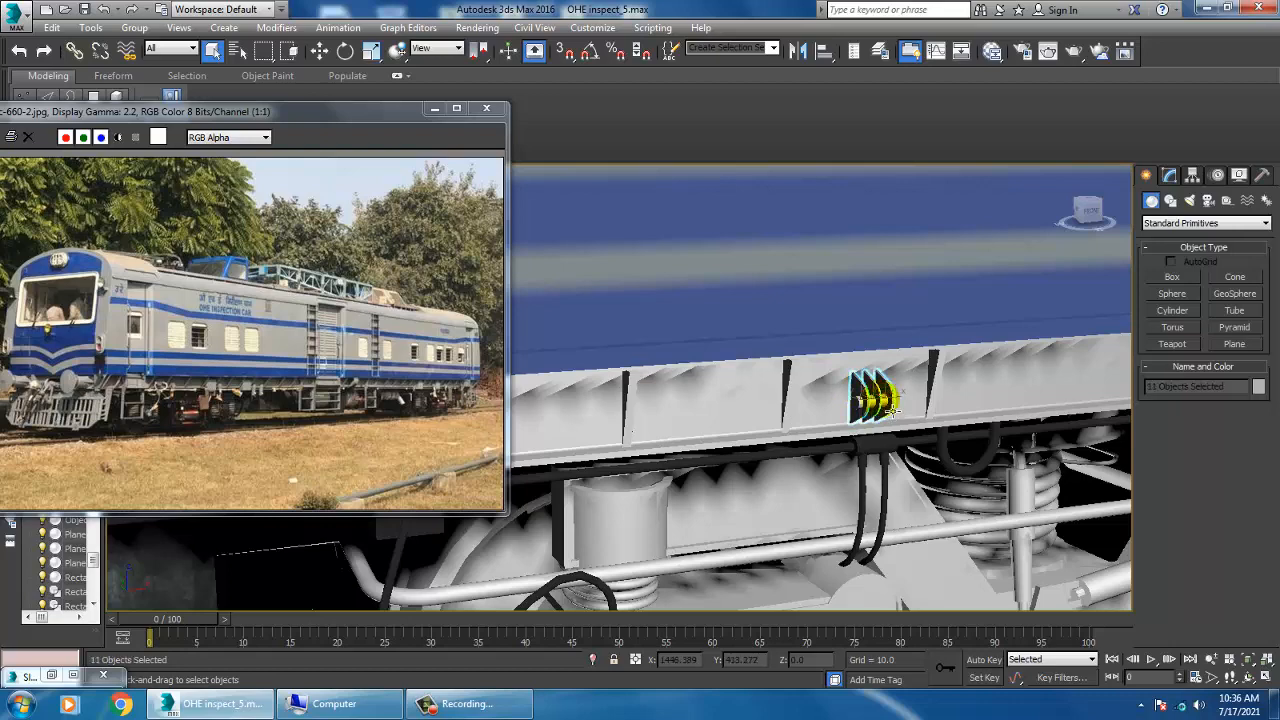
middle_click_drag(1008, 420, 803, 437)
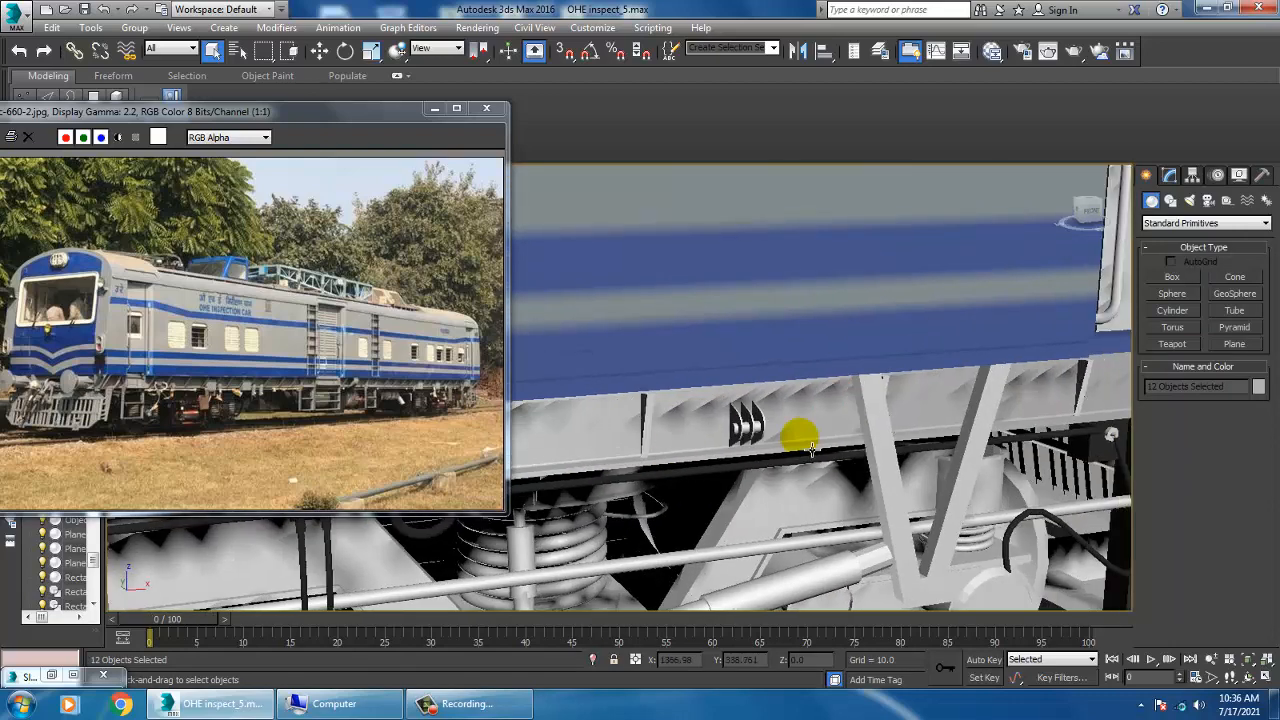
middle_click_drag(890, 412, 865, 412)
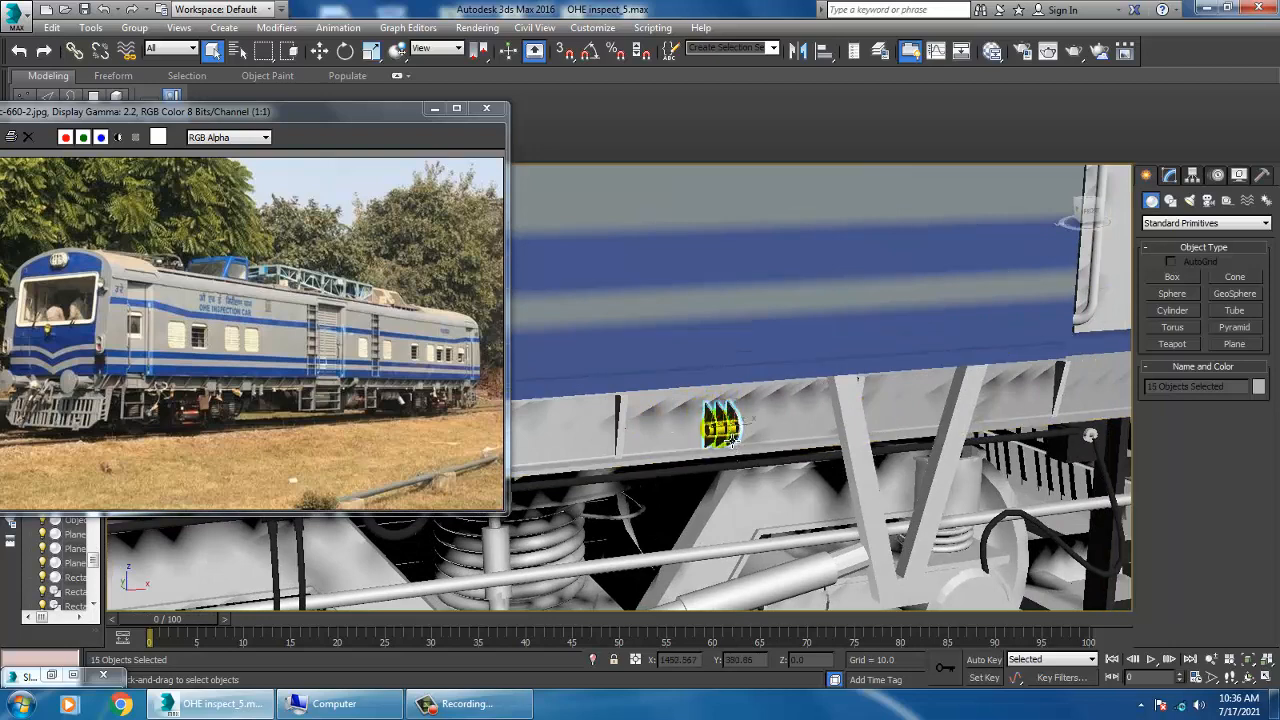
key("m")
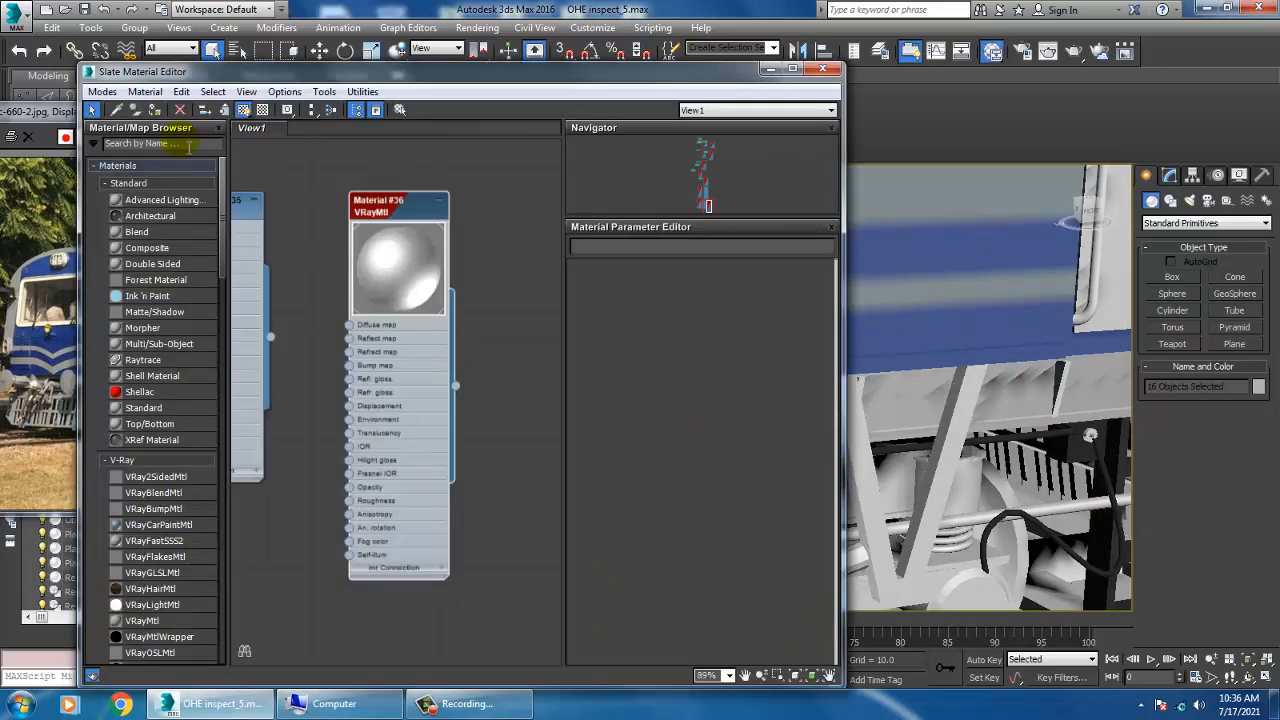
left_click(769, 71)
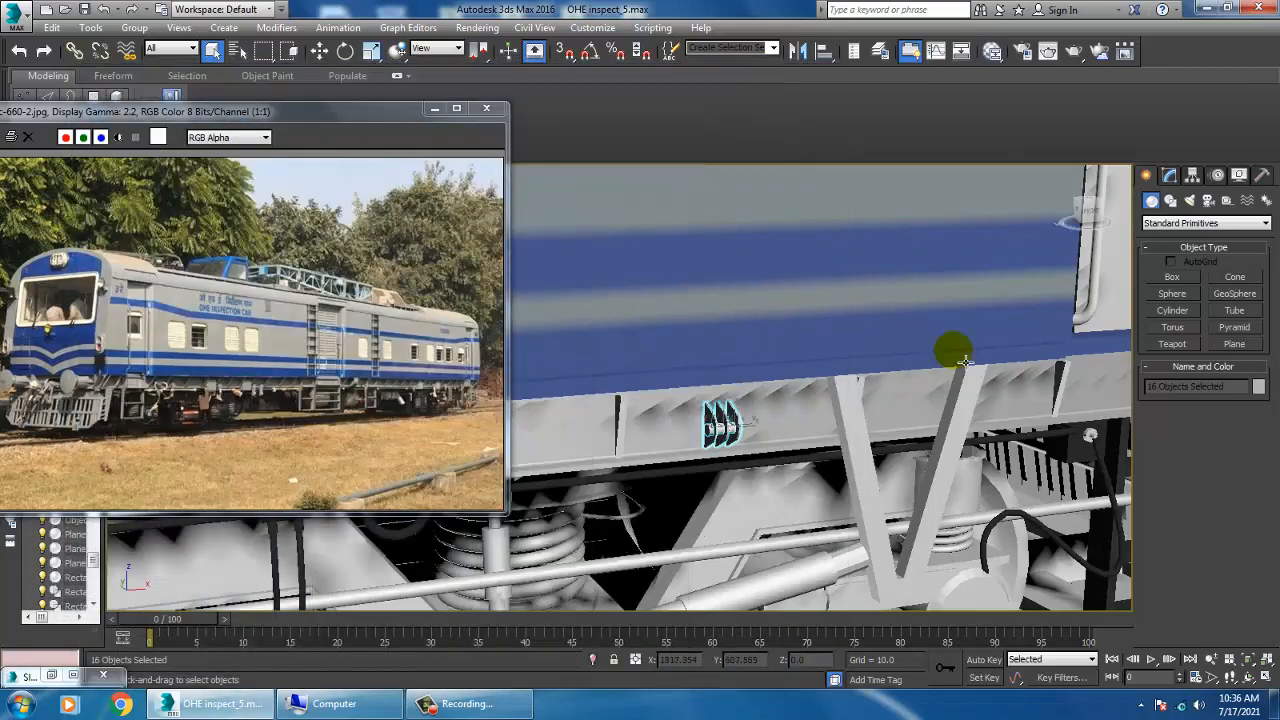
- Select the plates and rod of the sill bracket above the textured bogie at the other end of the car
middle_click_drag(954, 349, 865, 427)
scroll(851, 388, "down", 2)
scroll(865, 427, "down", 4)
middle_click_drag(765, 436, 878, 456)
middle_click_drag(774, 477, 955, 450)
middle_click_drag(811, 453, 940, 448)
middle_click_drag(755, 450, 970, 456)
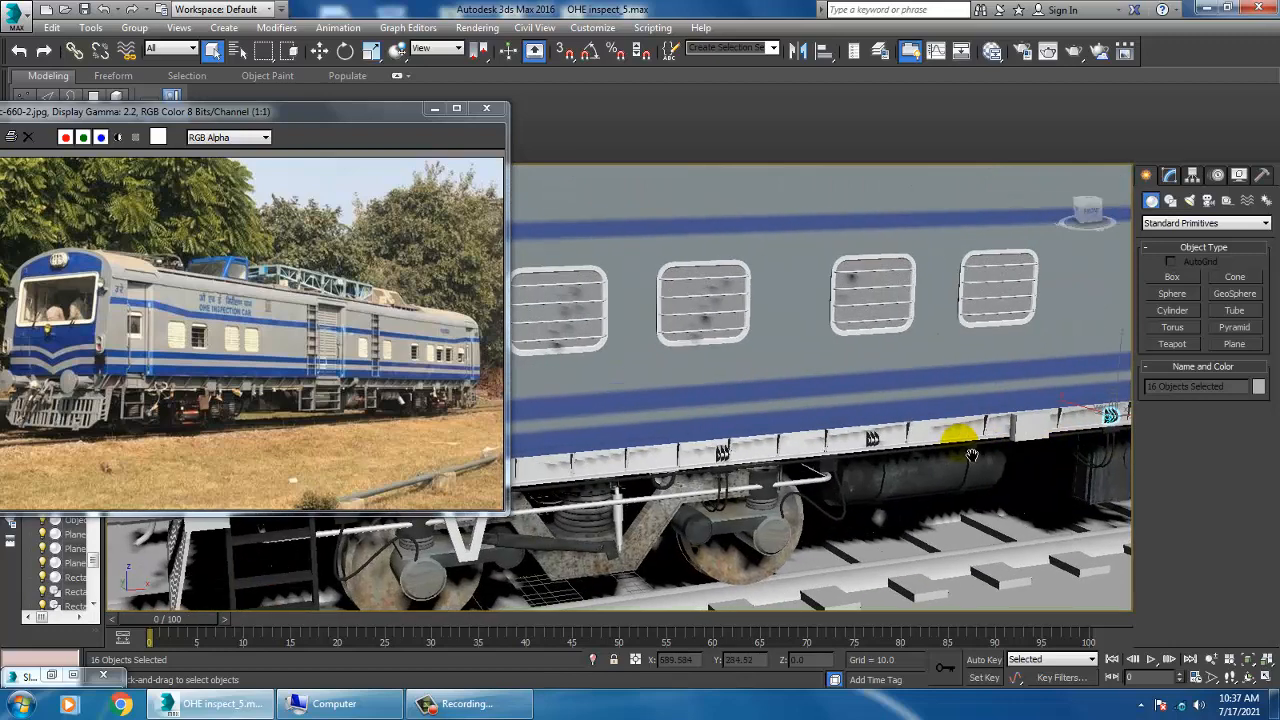
mouse_move(566, 488)
middle_mouse_down()
mouse_move(857, 434)
mouse_move(548, 474)
middle_mouse_up()
scroll(802, 440, "up", 6)
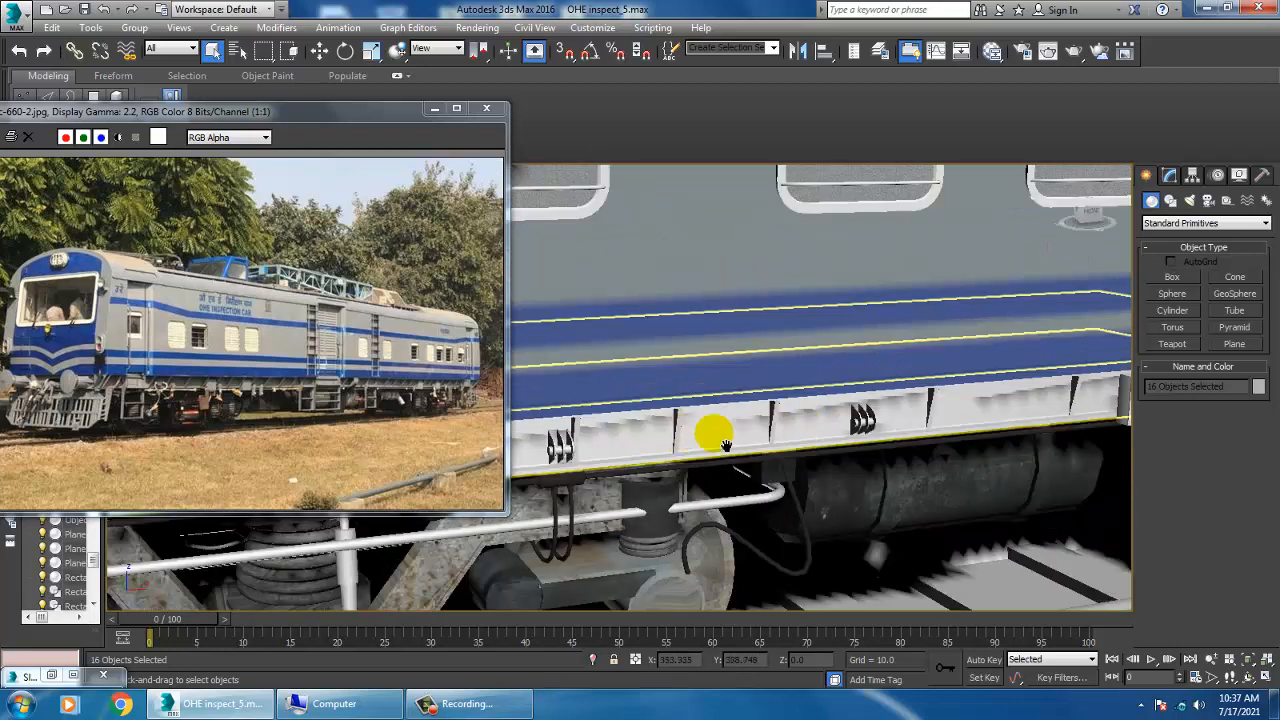
left_click(822, 388)
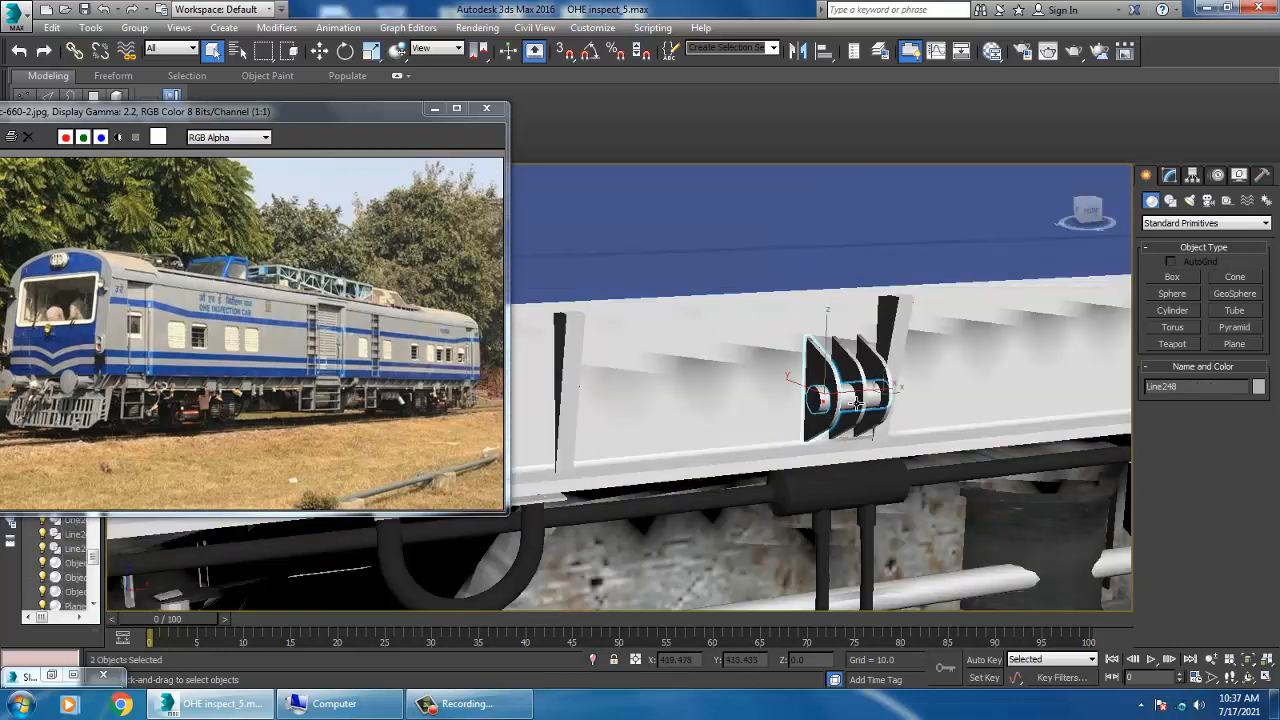
- Add the neighbouring bracket above the tank to the selection and assign Material #36 to both brackets
middle_click_drag(969, 426, 694, 431)
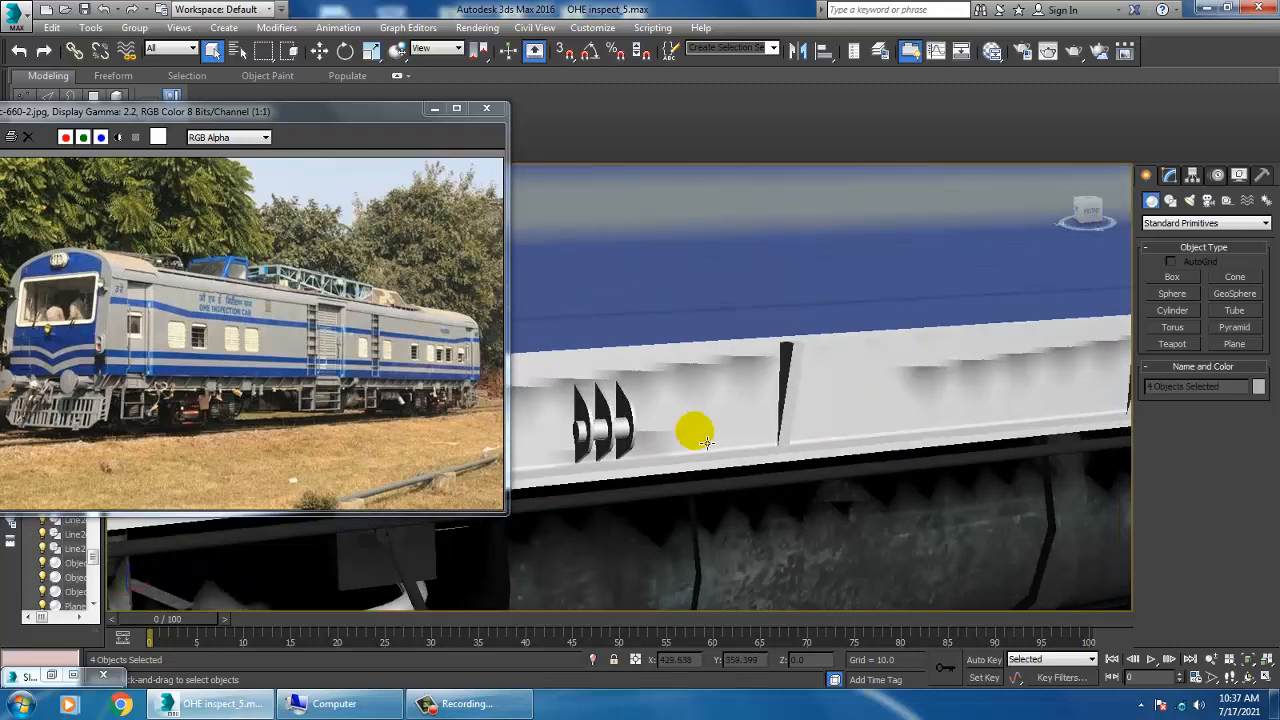
left_click(578, 407, "ctrl")
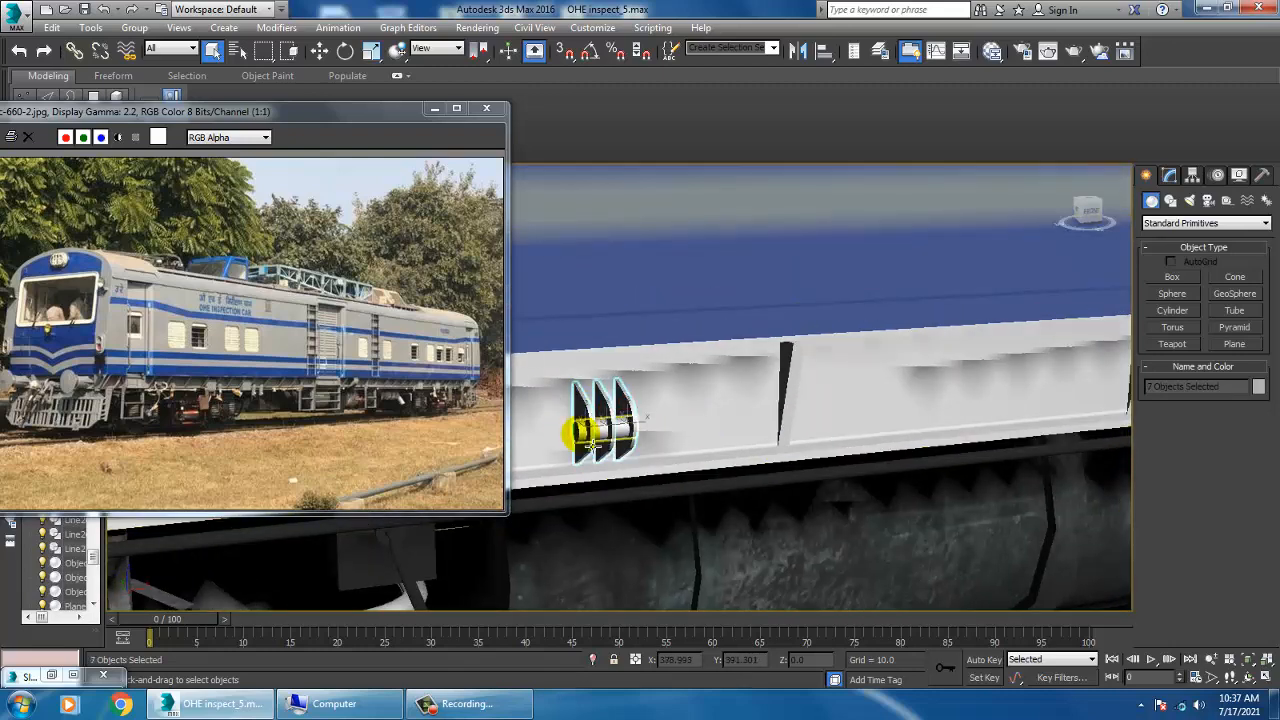
scroll(688, 462, "down", 7)
middle_click_drag(577, 437, 558, 438)
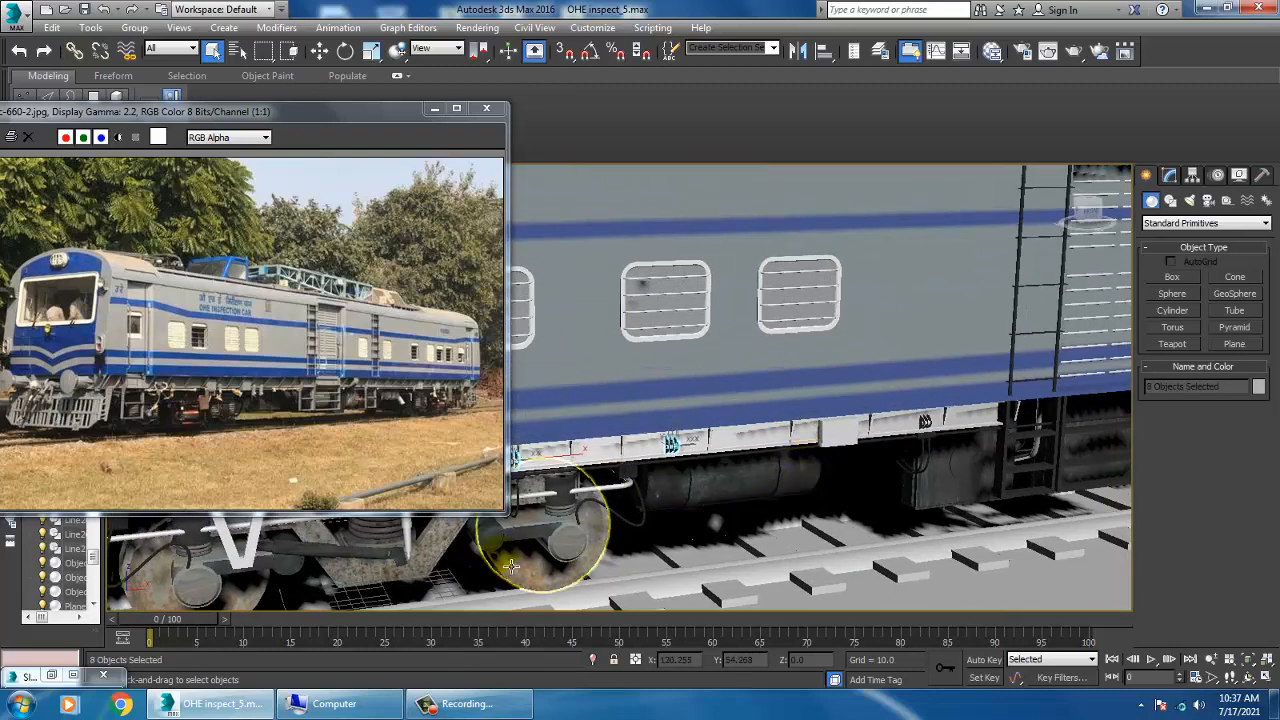
key("m")
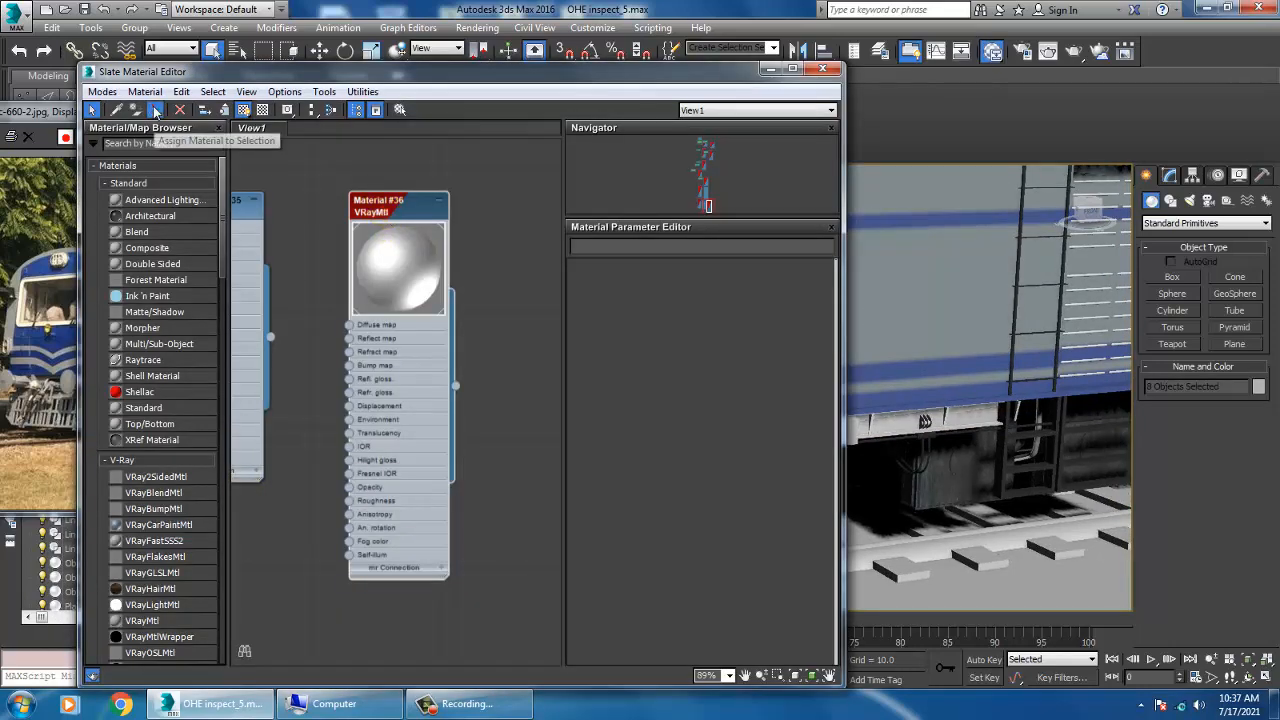
left_click(770, 70)
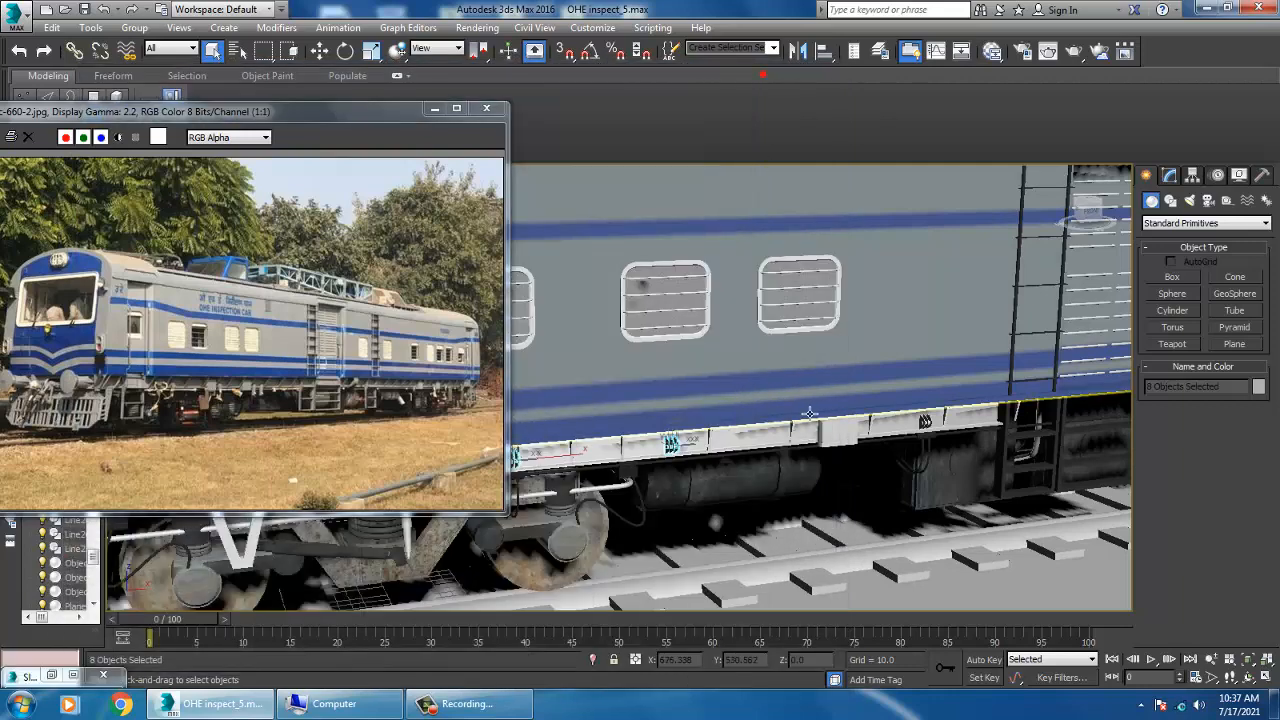
- Select the oval ring and inner plate of both marker lamps on the front of the cab
scroll(811, 409, "down", 5)
scroll(734, 459, "up", 3)
scroll(734, 459, "down", 3)
middle_click_drag(806, 429, 843, 409, "alt")
scroll(825, 395, "up", 3)
scroll(825, 395, "up", 10)
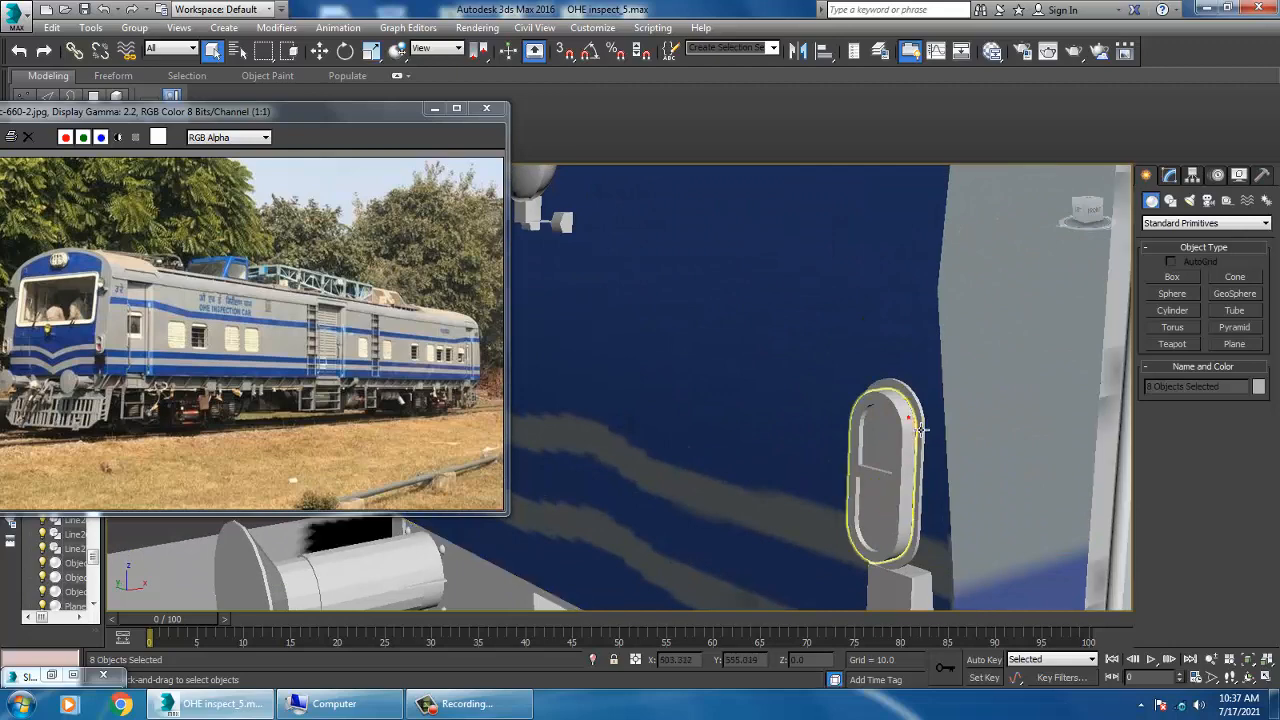
left_click(925, 427)
middle_click_drag(930, 425, 779, 365, "alt")
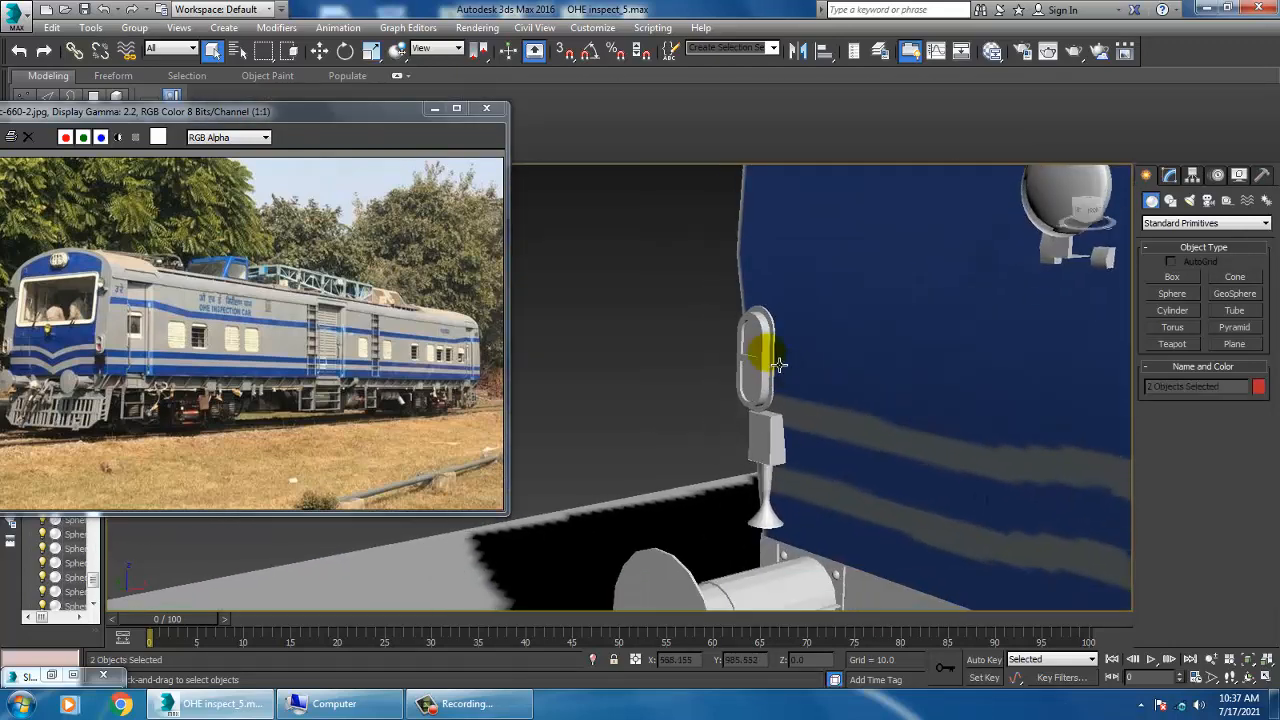
left_click(783, 331, "ctrl")
- Assign the light VRayMtl Material #11 to the selected marker lamp parts
key("m")
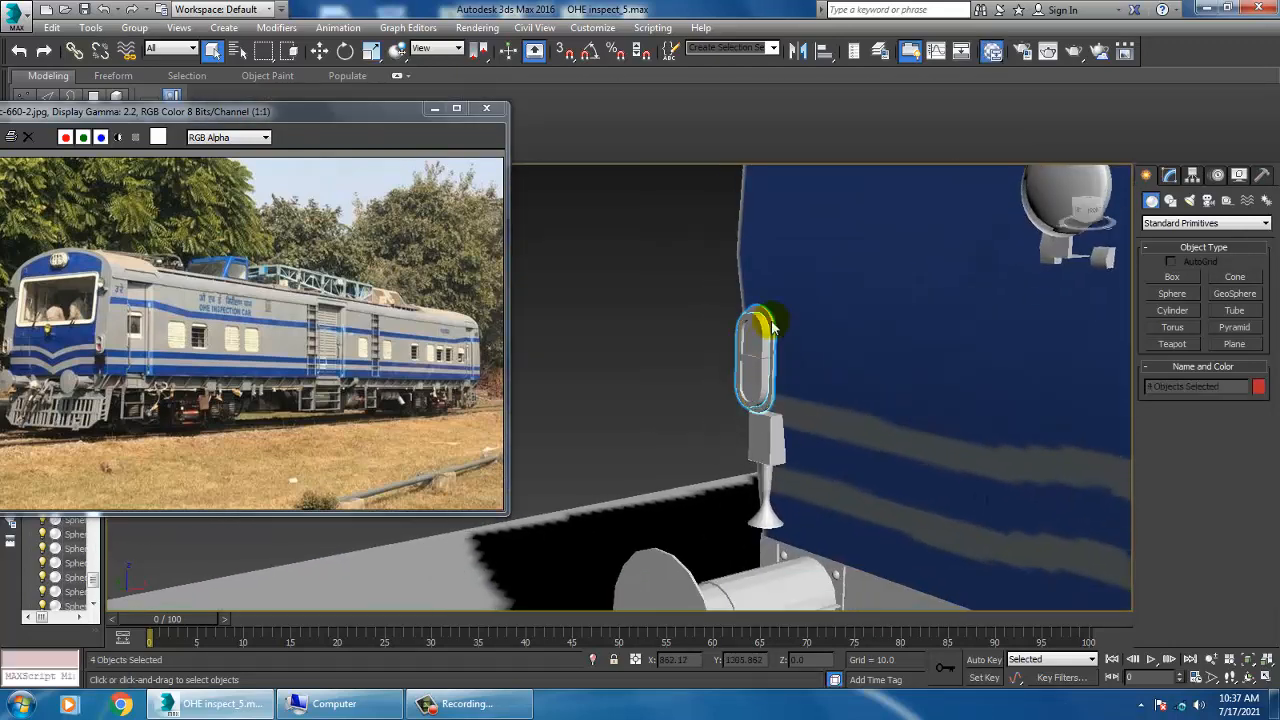
middle_click_drag(502, 304, 578, 440)
middle_click_drag(386, 400, 448, 590)
middle_click_drag(384, 325, 419, 463)
left_click(477, 231)
left_click(155, 112)
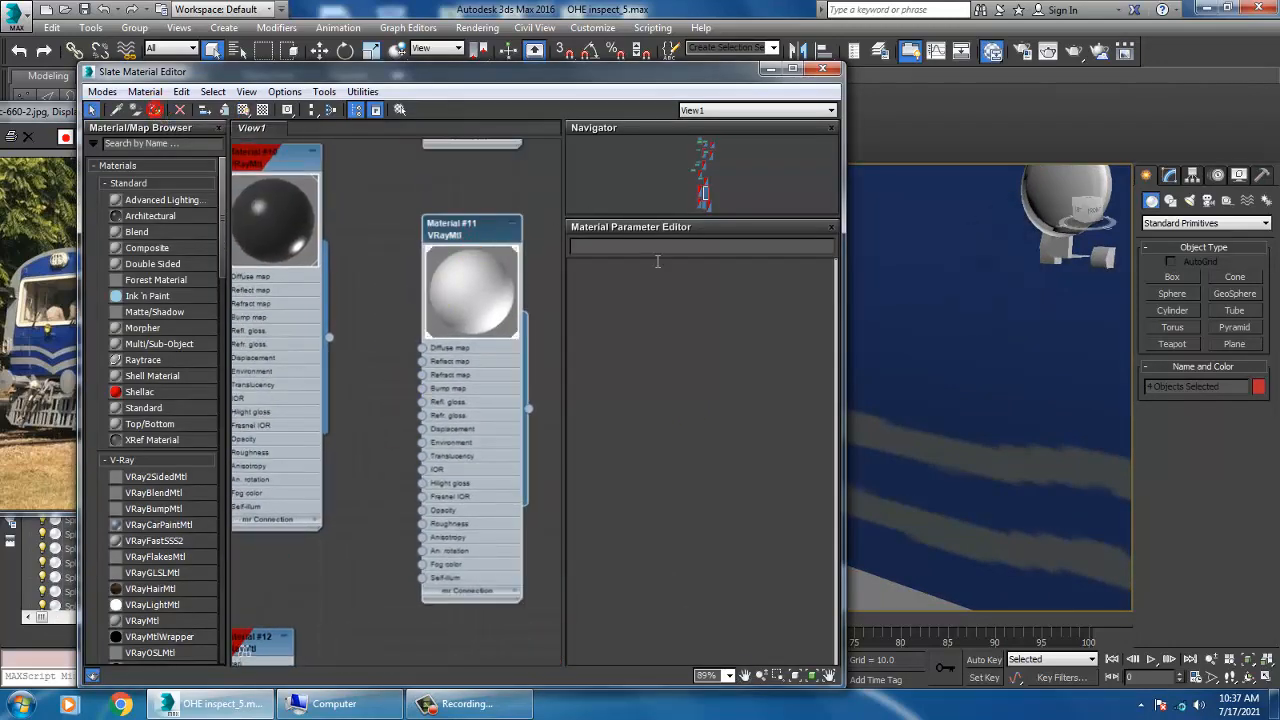
left_click(771, 70)
scroll(807, 448, "up", 4)
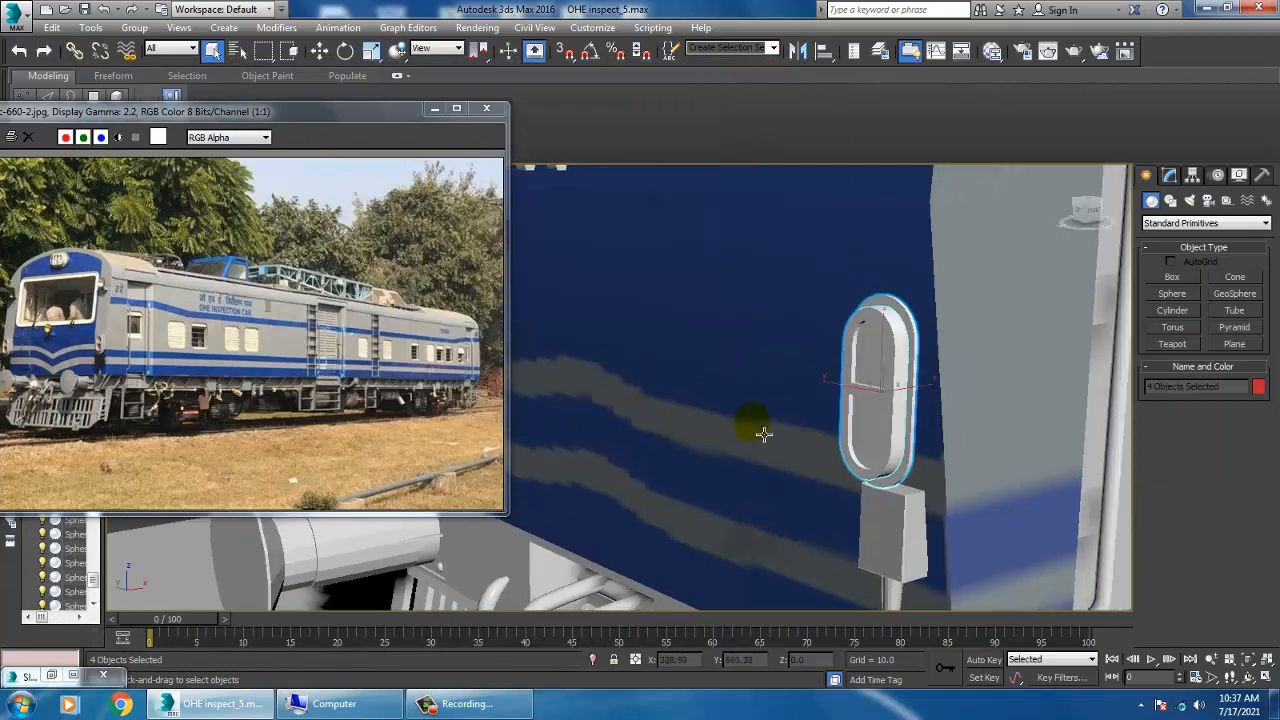
- Select the upper and lower lens polygons on the inner plate of the marker lamp nearest the side wall
left_click(1170, 175)
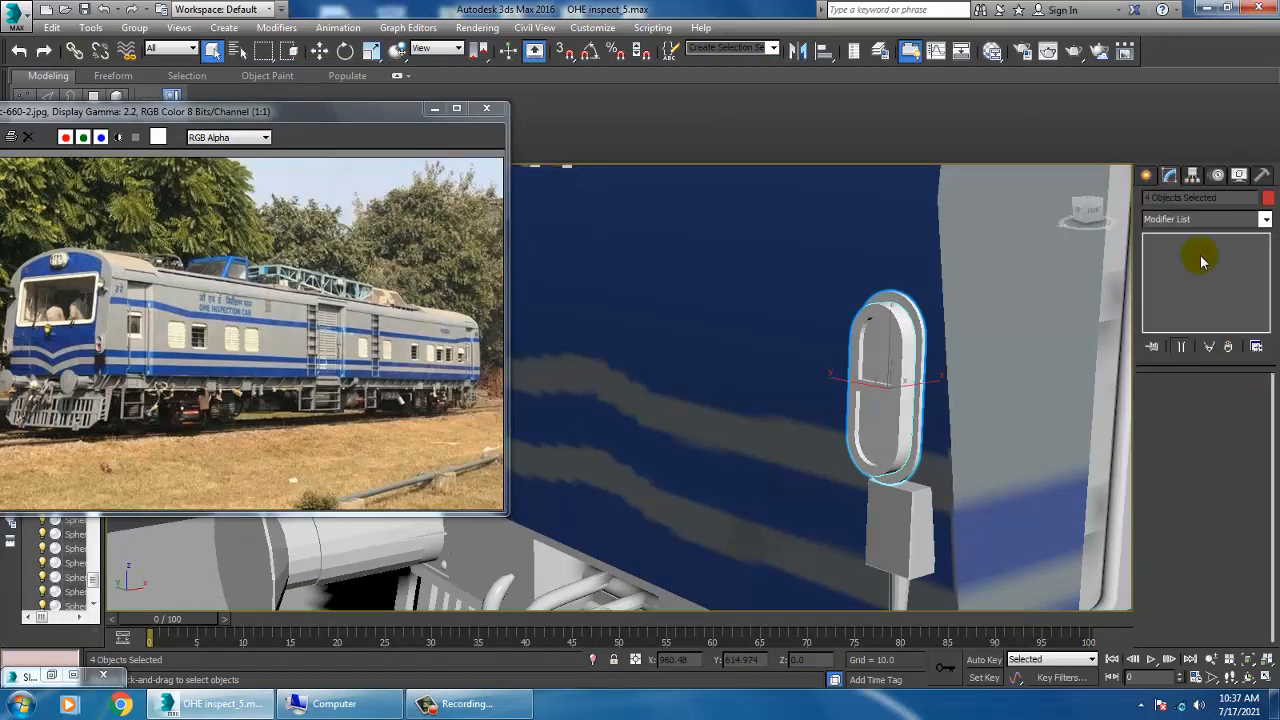
left_click(884, 354)
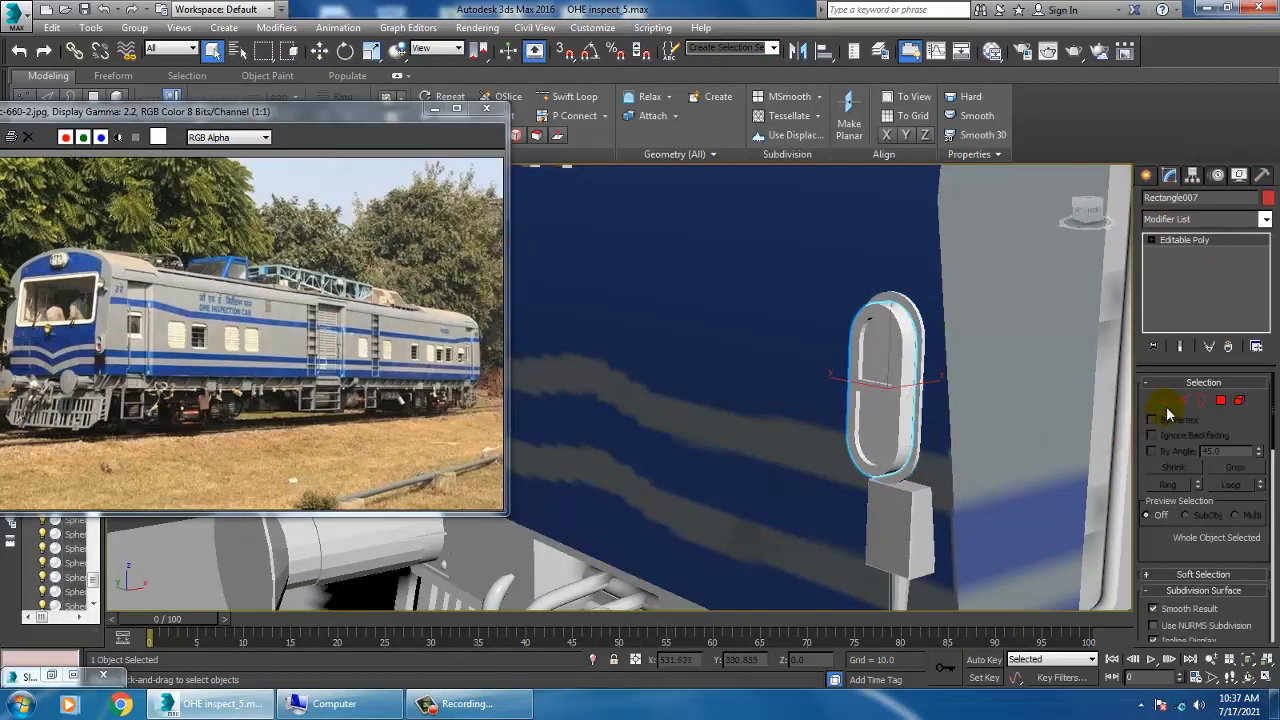
left_click(1222, 400)
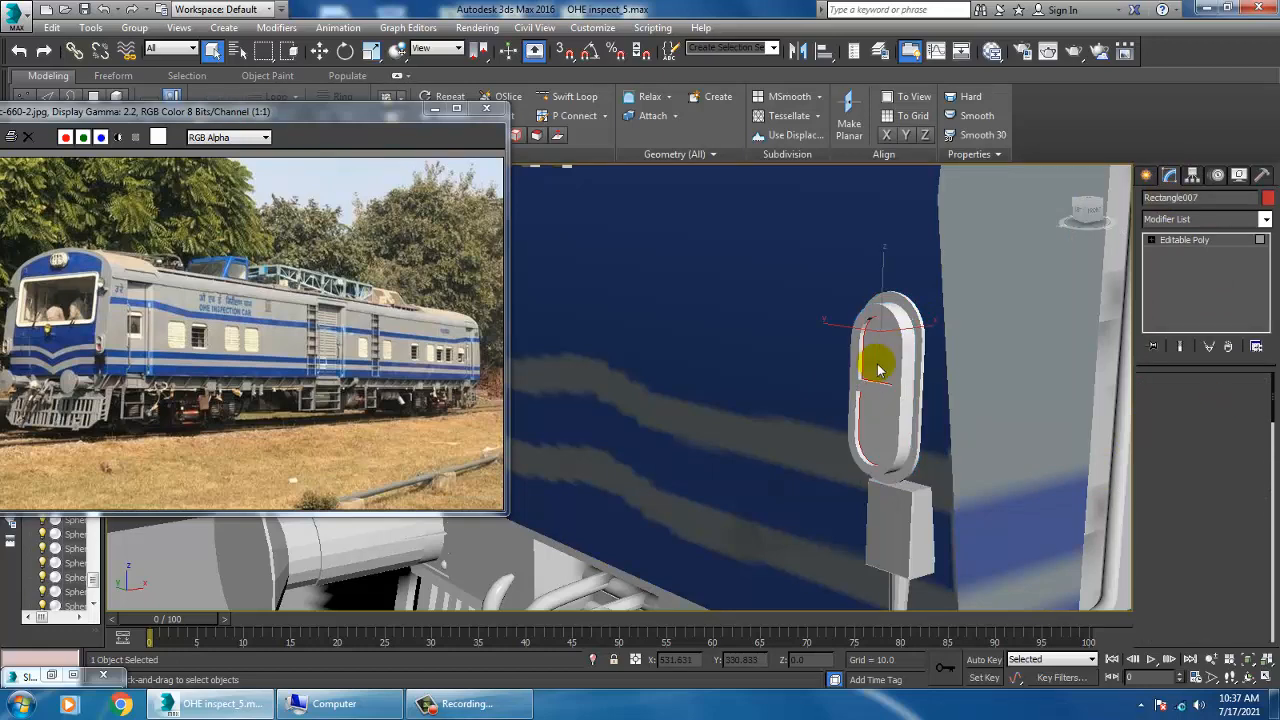
key("4")
left_click(881, 444)
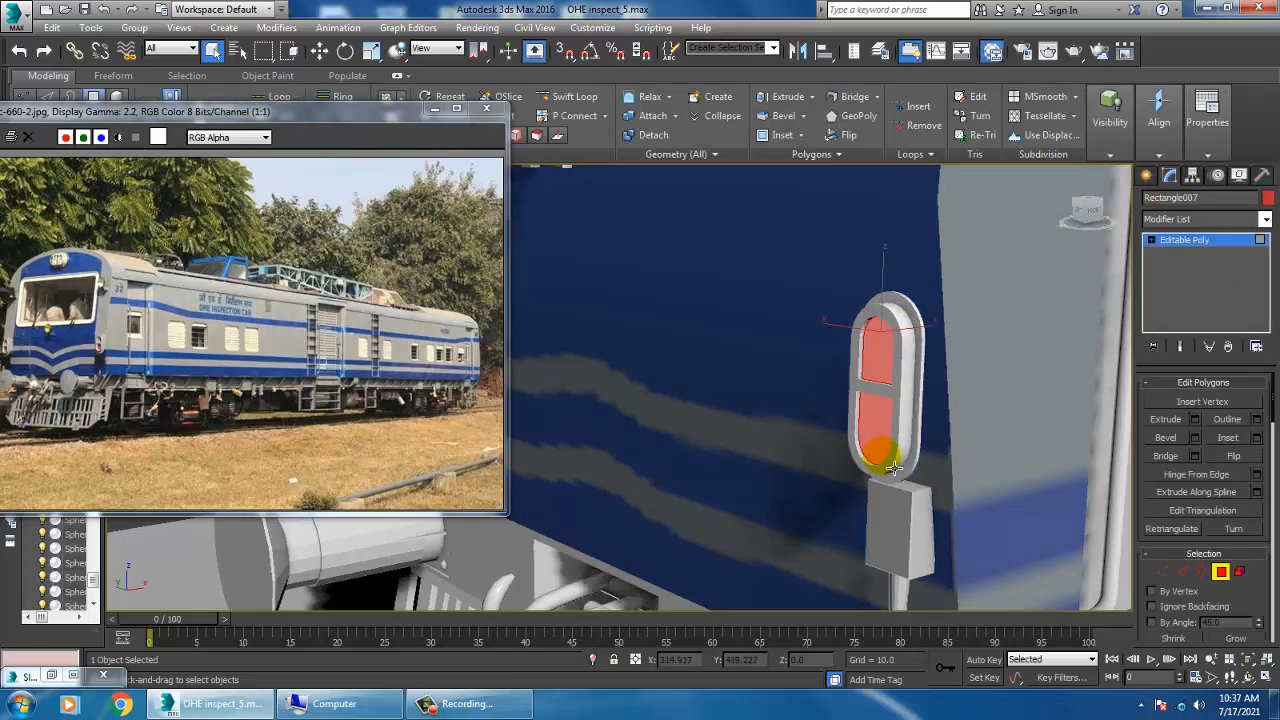
- Create a new VRayMtl with a red diffuse colour (242, 7, 7) and assign it to the selected lens polygons
key("m")
mouse_move(416, 582)
middle_mouse_down()
mouse_move(340, 270)
mouse_move(343, 325)
middle_mouse_up()
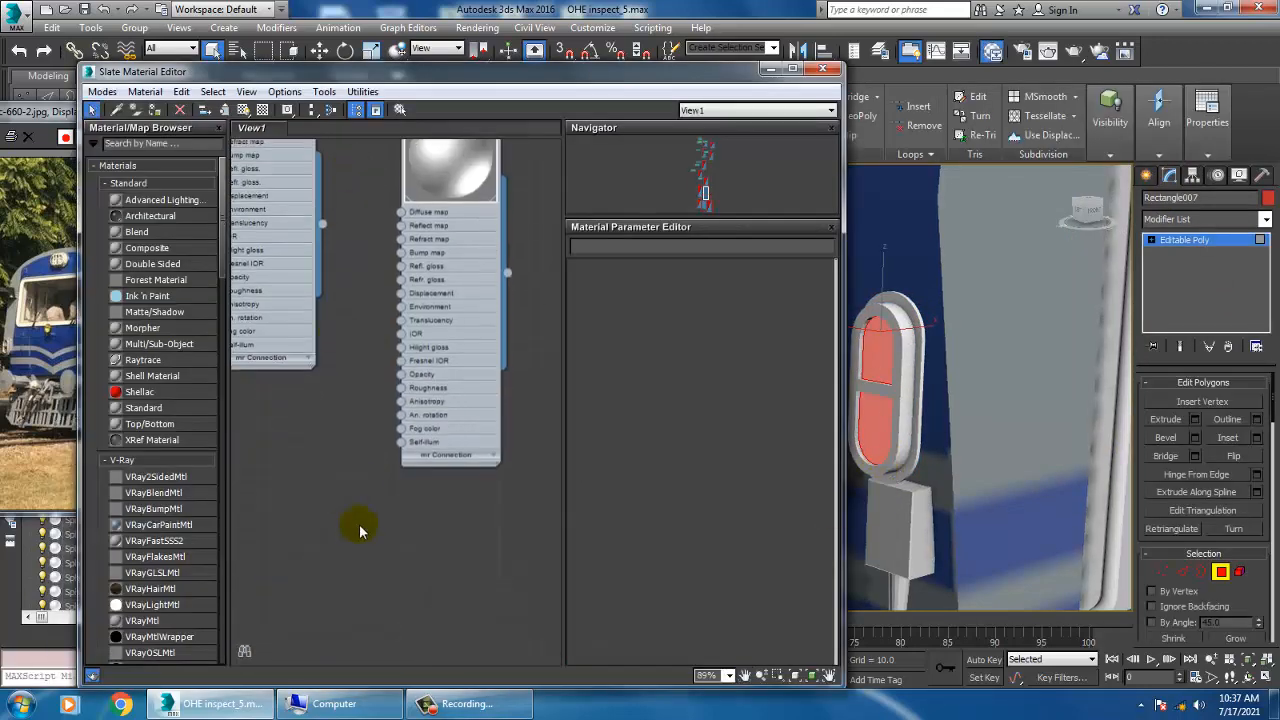
middle_click_drag(360, 529, 332, 351)
left_click_drag(356, 440, 356, 440)
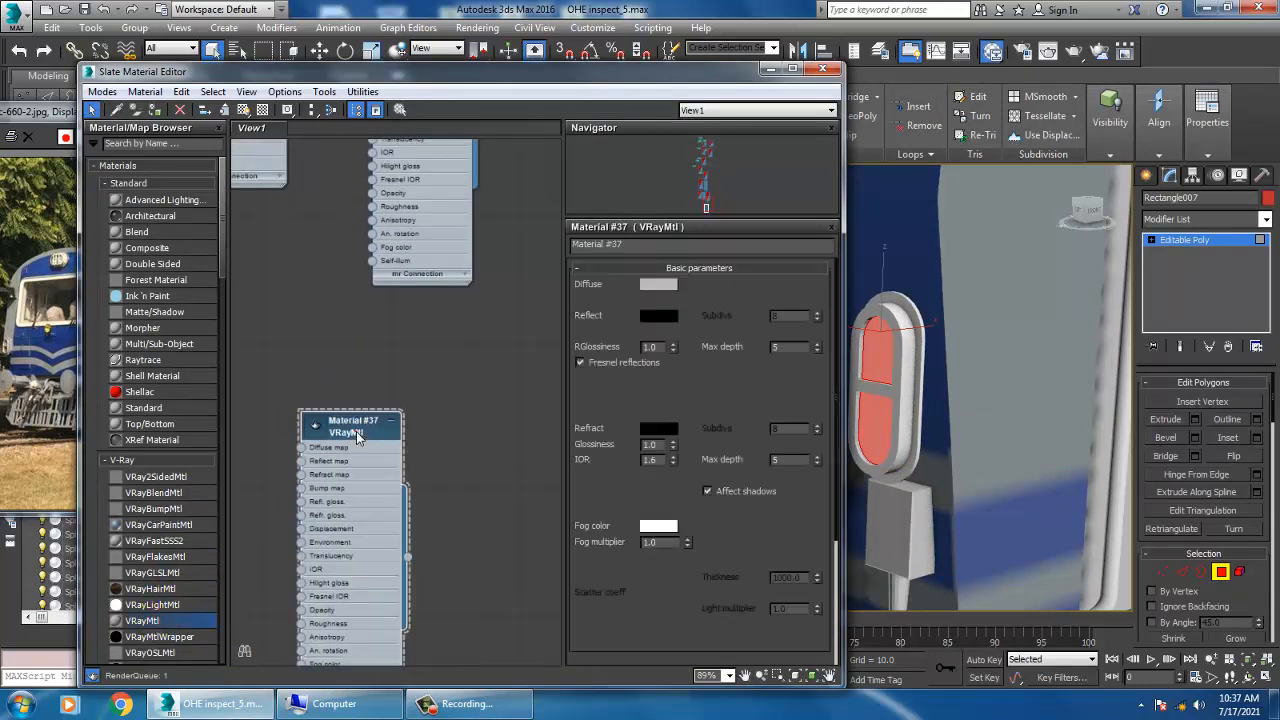
left_click(658, 284)
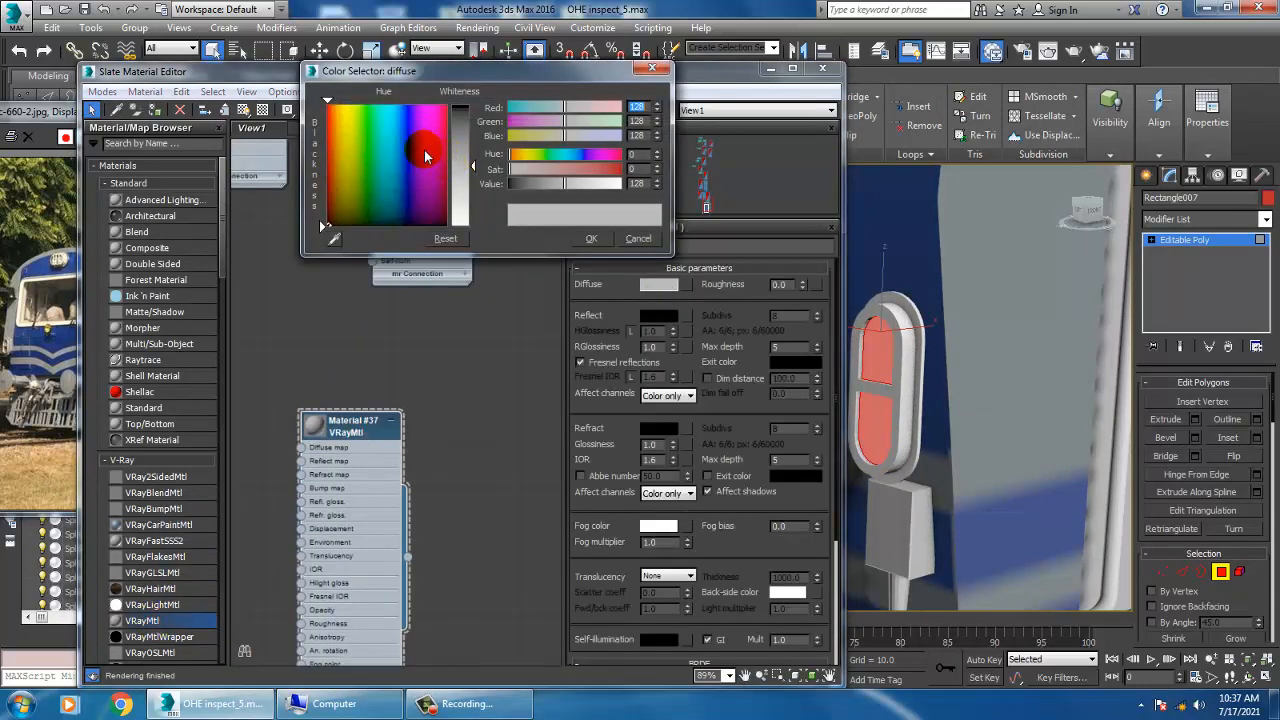
left_click_drag(426, 150, 471, 104)
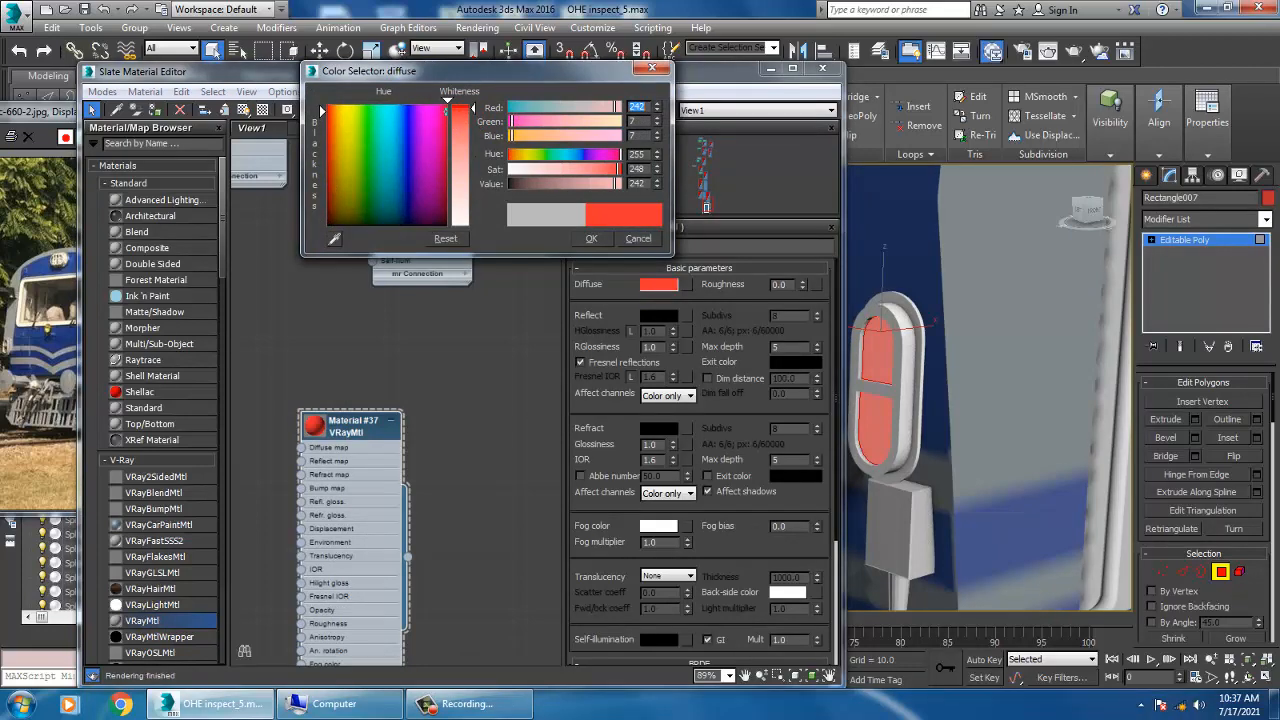
left_click(591, 238)
left_click(158, 112)
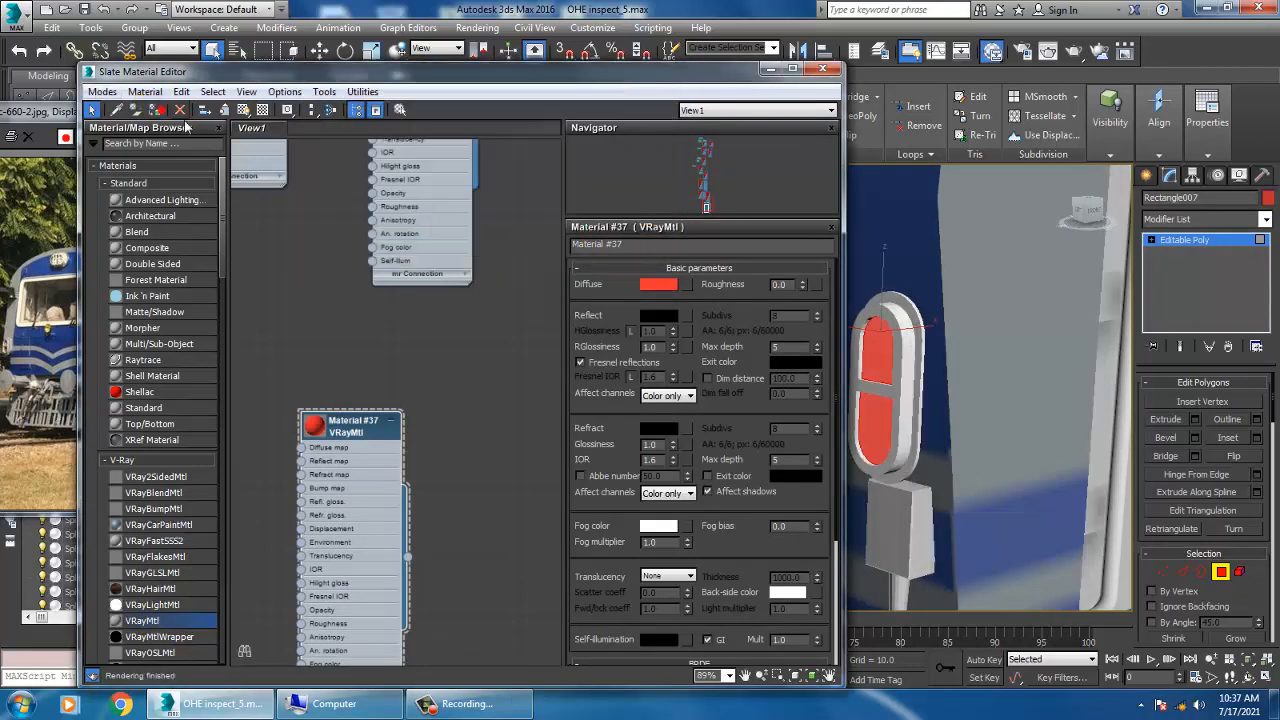
- Leave polygon editing and select the inner plate of the marker lamp on the opposite side of the cab front
left_click(1146, 175)
left_click(987, 342)
scroll(980, 350, "down", 5)
middle_click_drag(976, 355, 1068, 376)
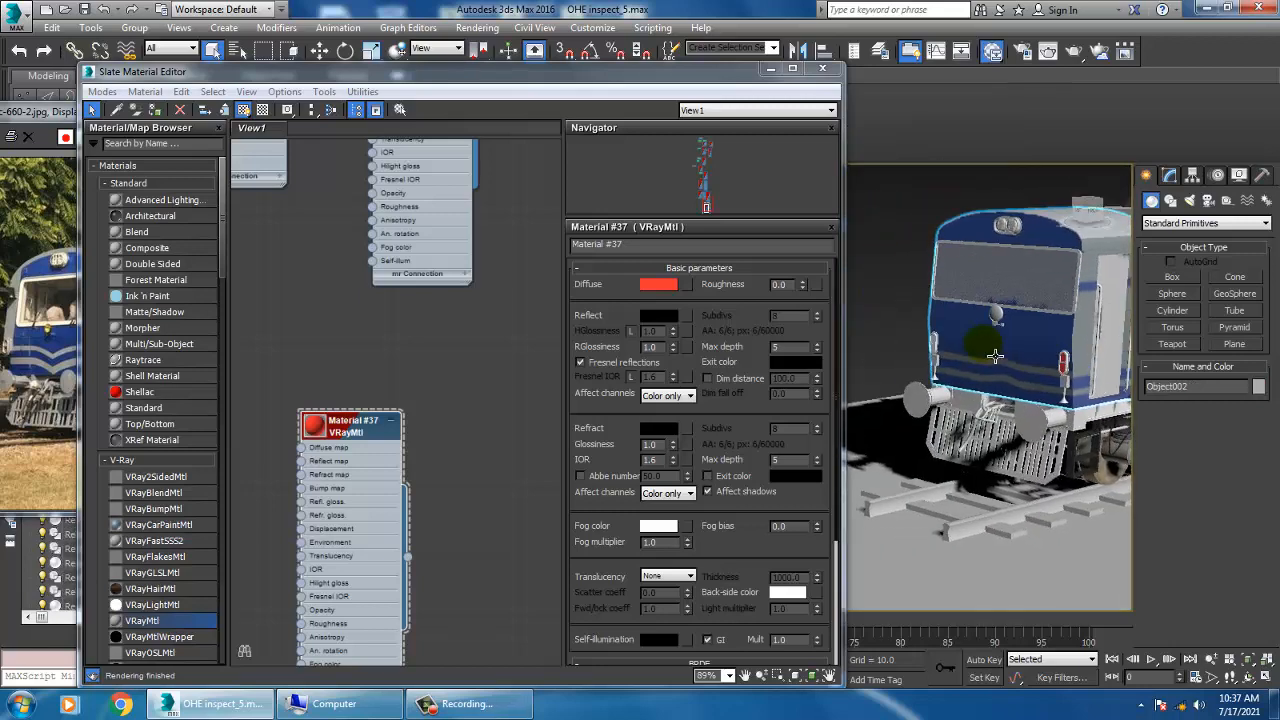
left_click(938, 356)
key("z")
scroll(938, 356, "down", 5)
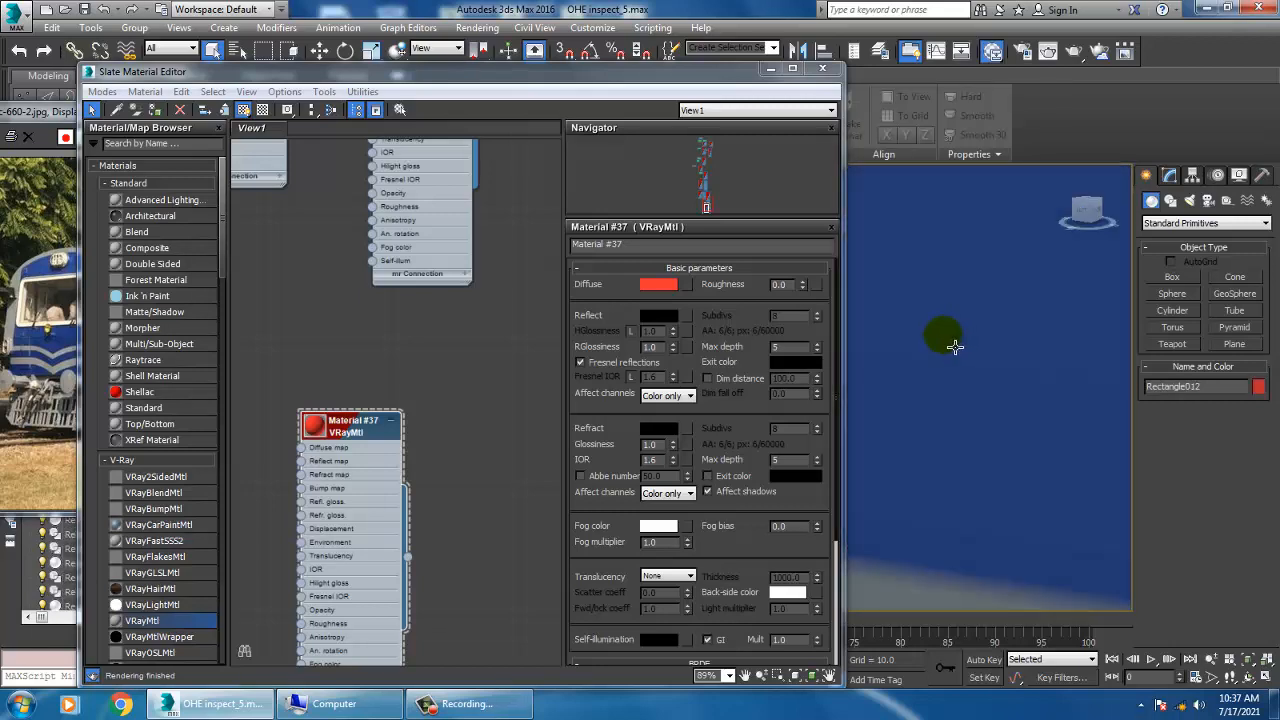
middle_click_drag(954, 346, 1034, 354)
scroll(1034, 354, "up", 2)
middle_click_drag(954, 346, 966, 352)
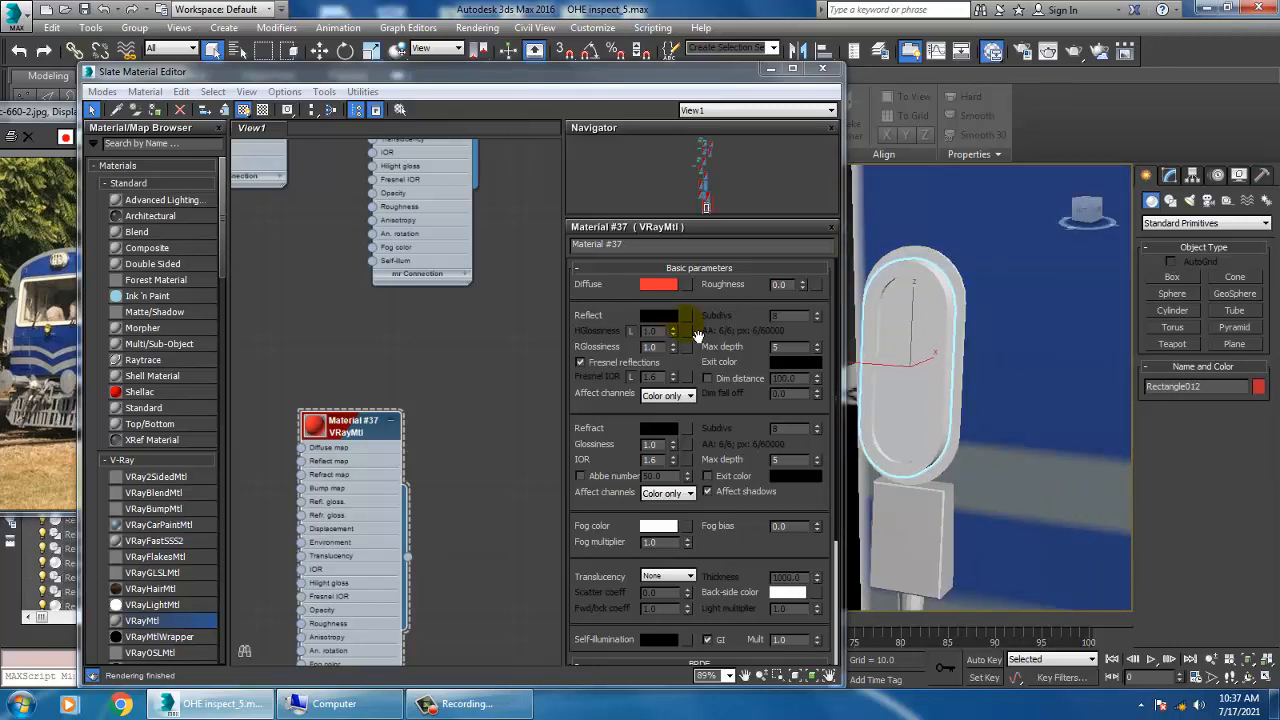
- Assign the red Material #37 to the two lens polygons of this marker lamp
key("4")
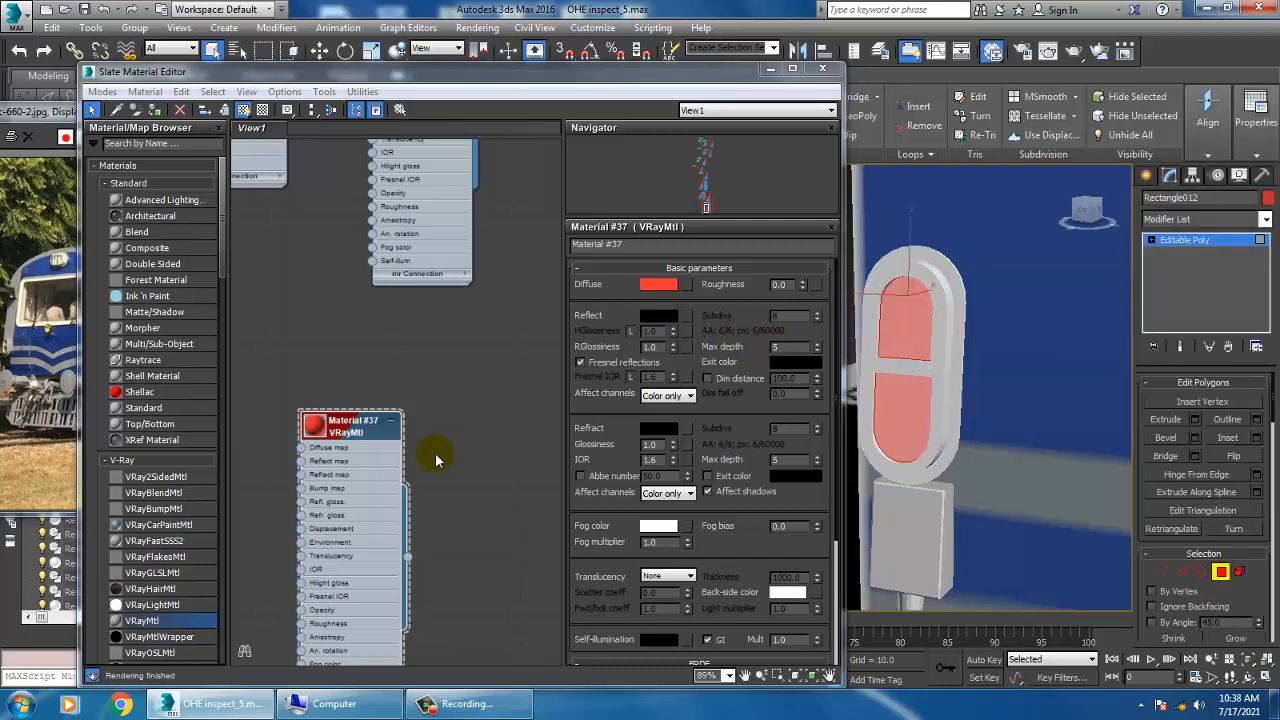
left_click(156, 109)
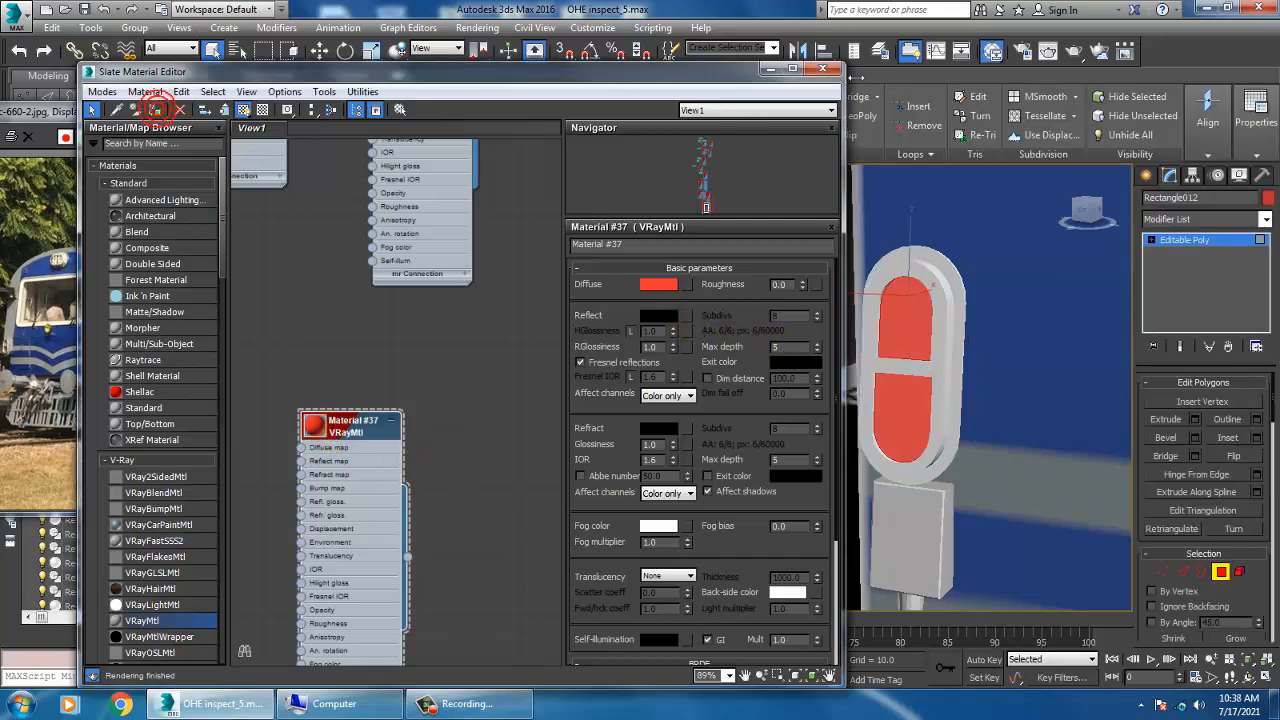
left_click(775, 71)
scroll(1057, 306, "down", 5)
left_click(786, 210)
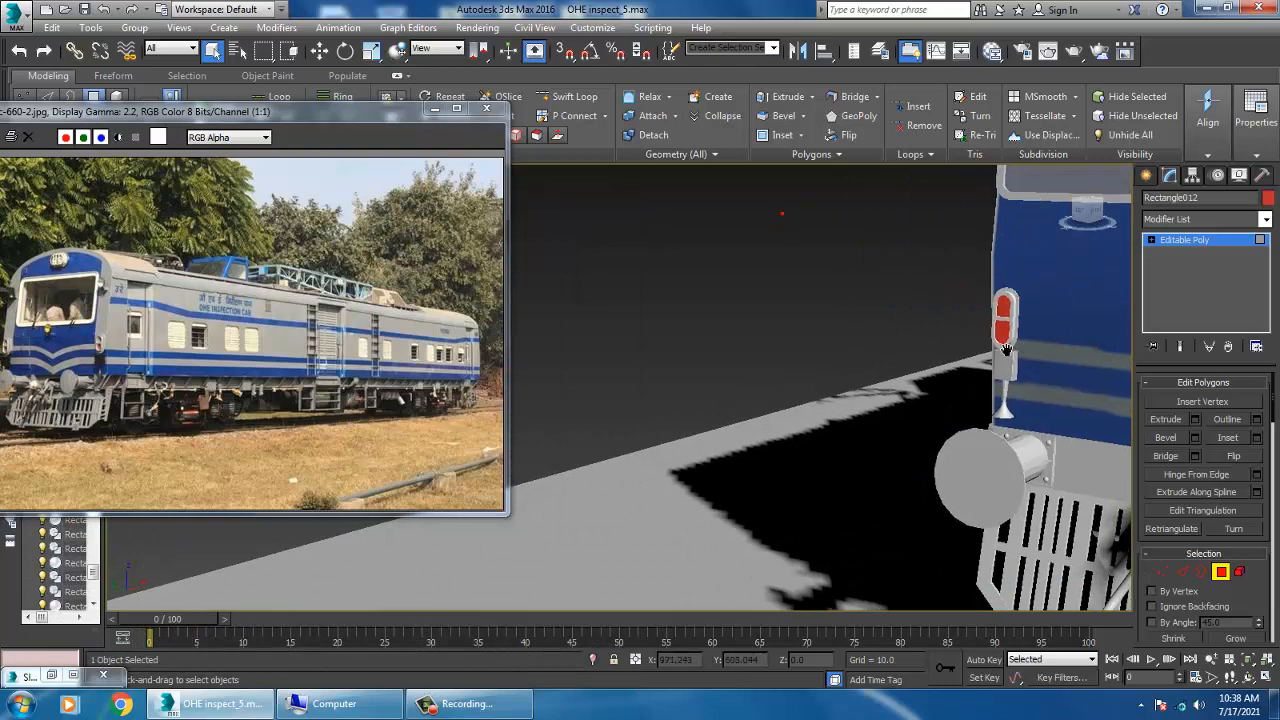
- Leave polygon editing and select the pantograph's base, lower arms and insulators on the roof
scroll(950, 310, "down", 3)
middle_click_drag(1065, 358, 871, 320)
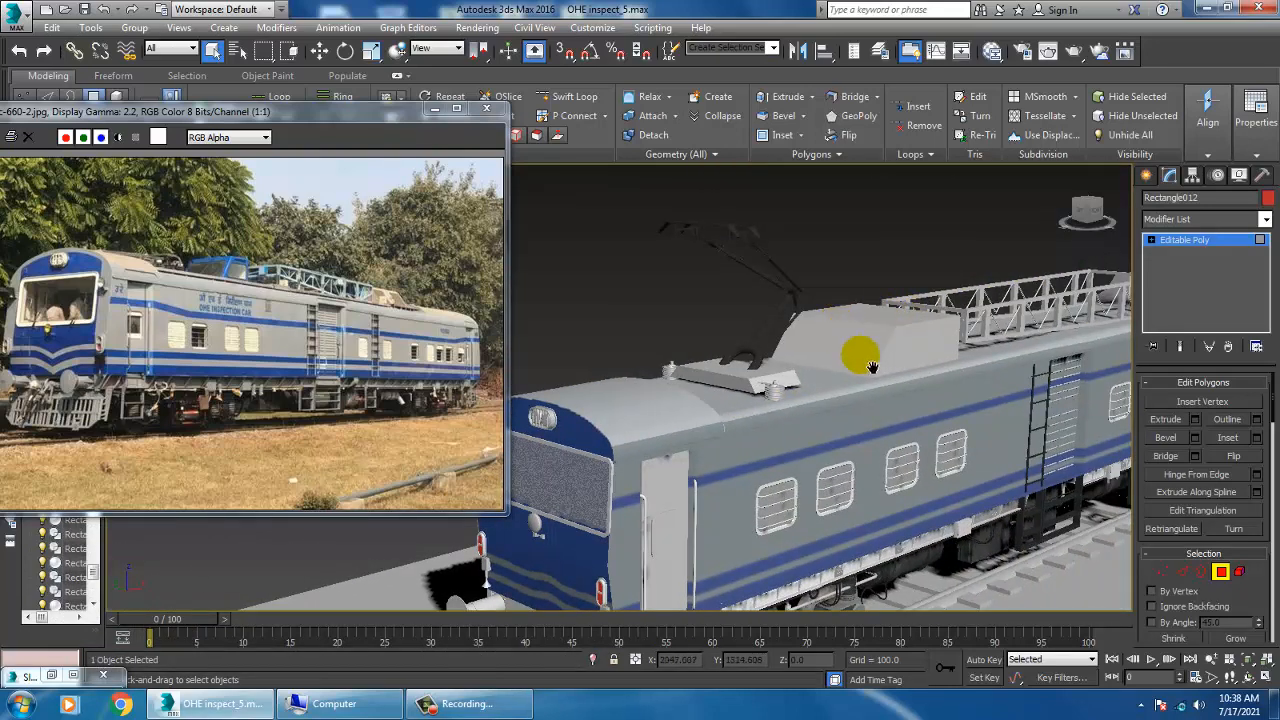
scroll(840, 355, "up", 3)
middle_click_drag(831, 362, 613, 337, "alt")
left_click(1217, 247)
left_click(742, 428)
scroll(800, 476, "up", 2)
left_click(709, 426)
left_click_drag(812, 482, 816, 485)
- Remove the car body from the selection, keeping only the pantograph parts, and check them in wireframe
left_click_drag(863, 363, 969, 541, "alt")
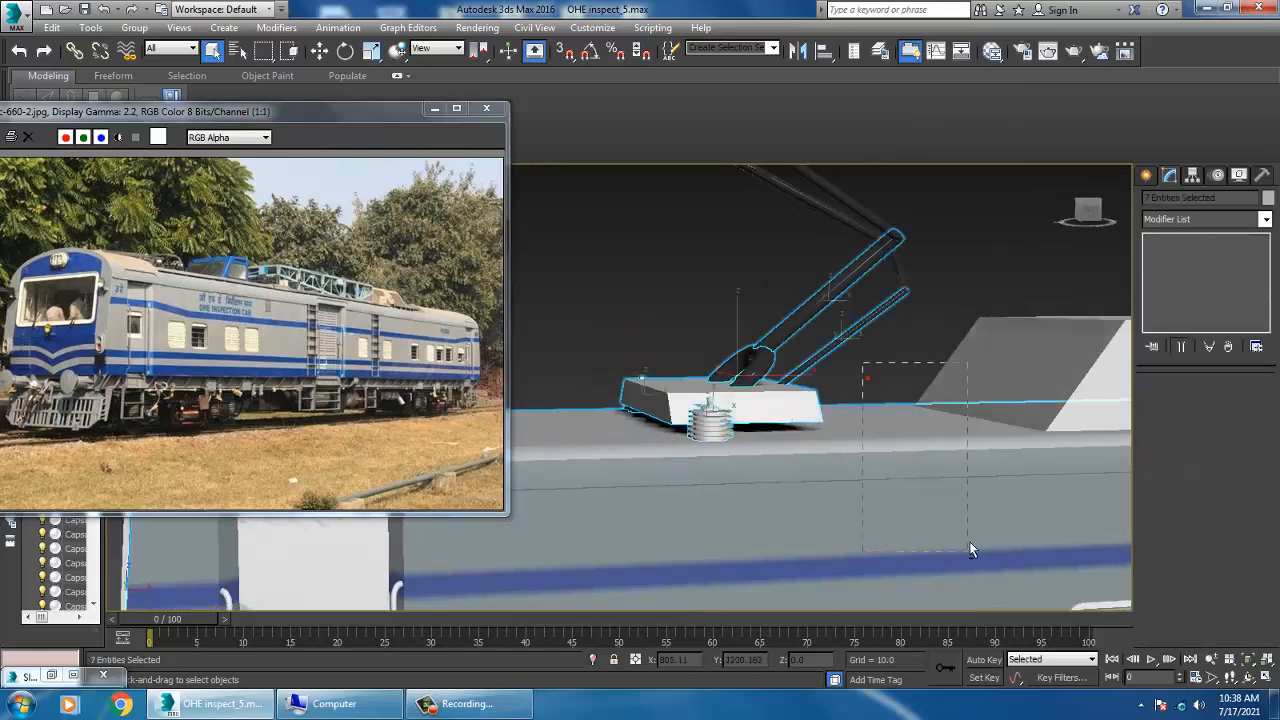
middle_click_drag(700, 340, 823, 406, "alt")
key("F3")
key("F3")
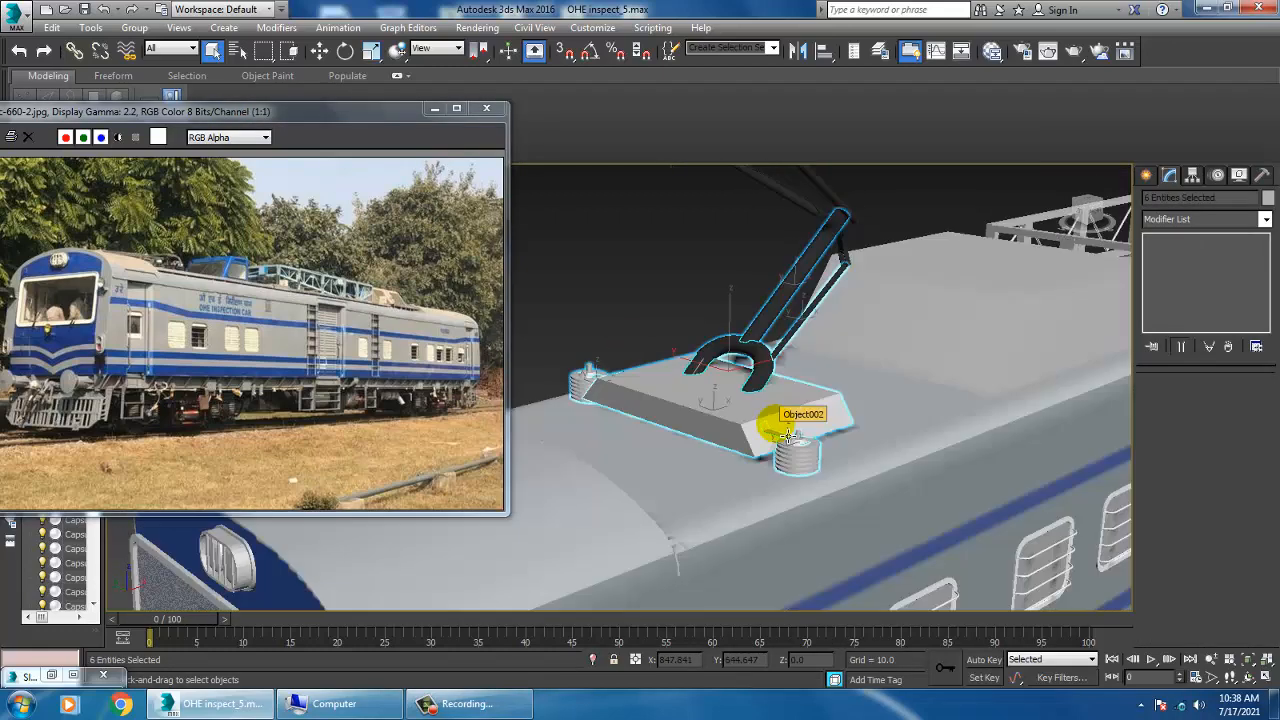
- Assign the dark glossy VRayMtl Material #10 to the selected pantograph parts and clear the selection
key("m")
middle_click_drag(474, 328, 476, 463)
middle_click_drag(404, 192, 406, 410)
scroll(406, 410, "down", 4)
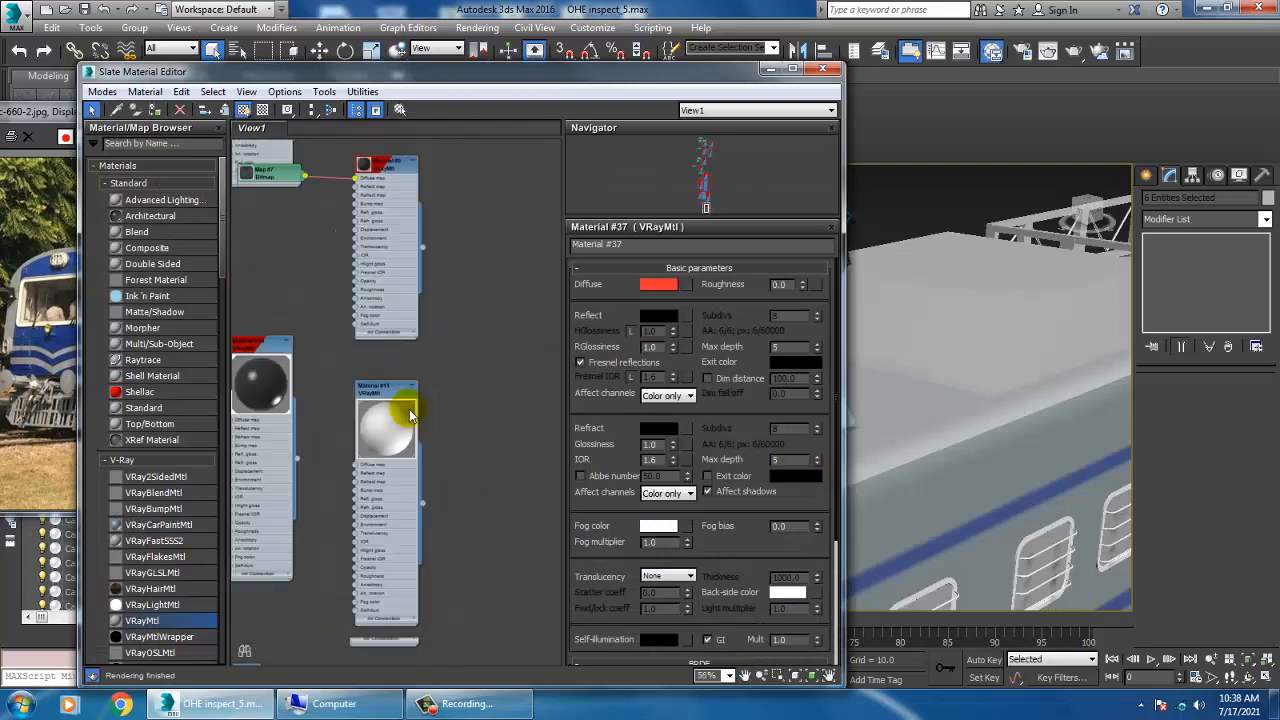
scroll(428, 417, "up", 2)
middle_click_drag(350, 168, 480, 172)
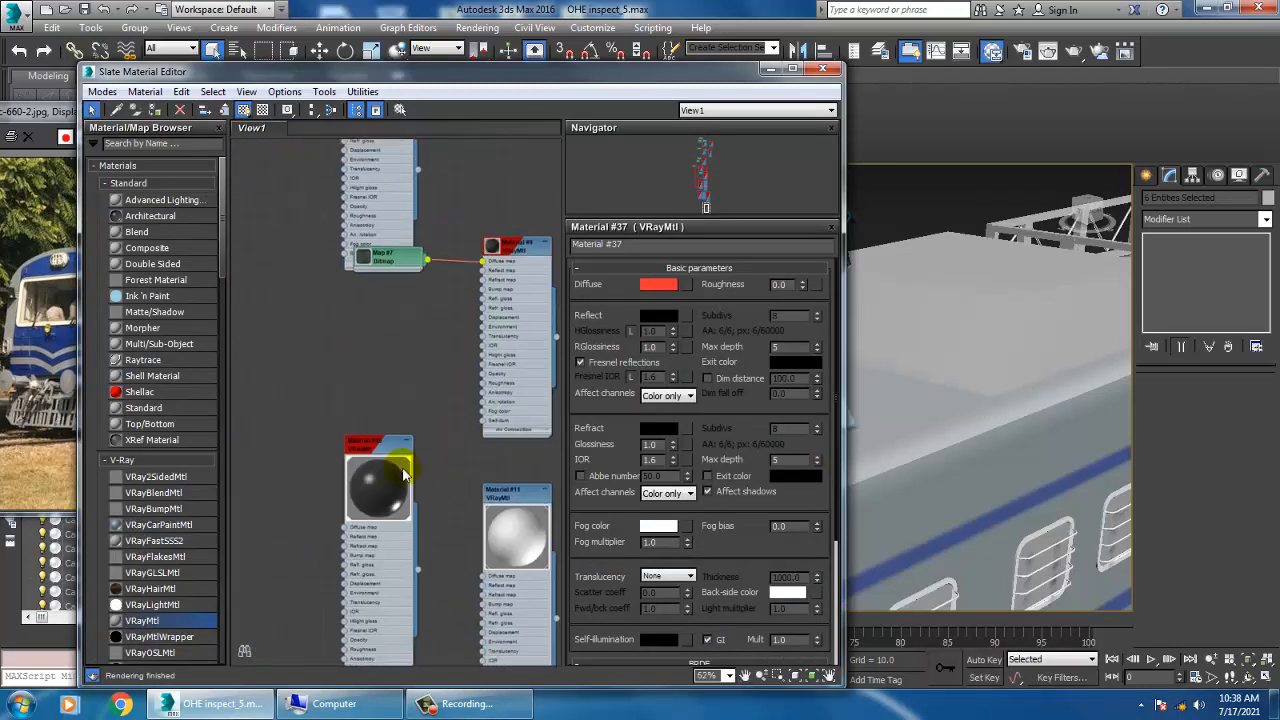
left_click(384, 453)
double_click(384, 453)
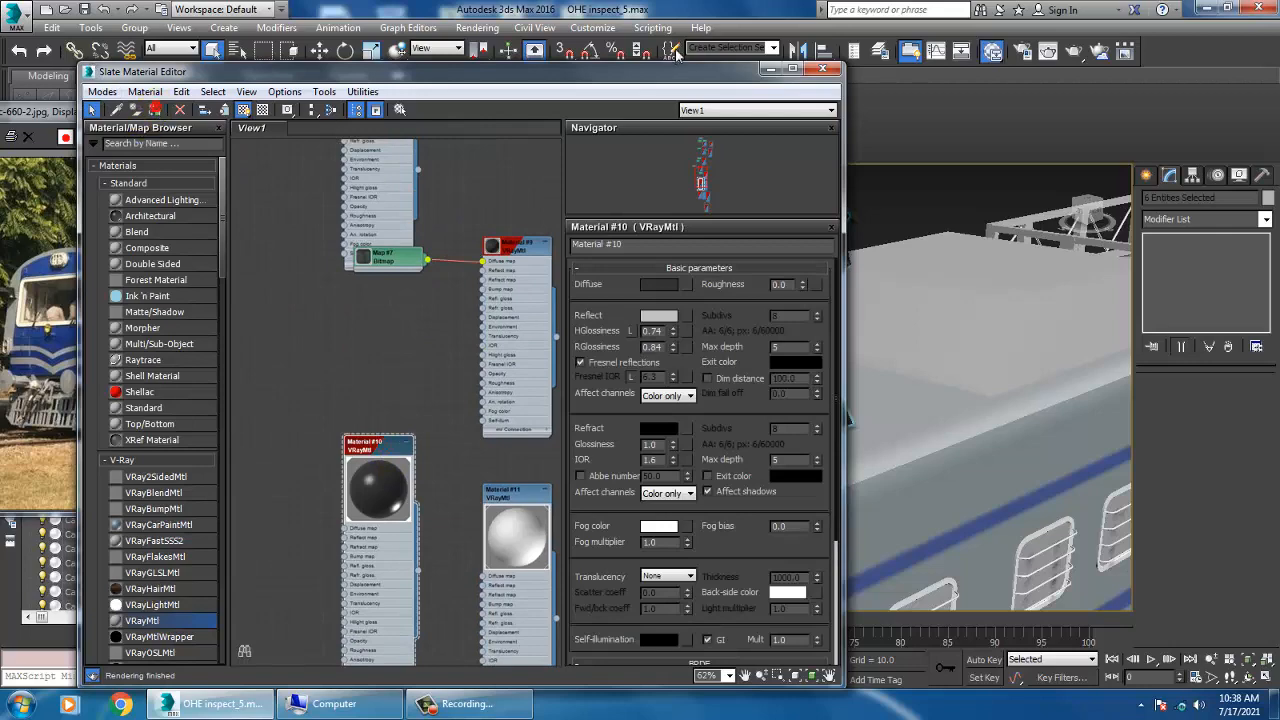
left_click(769, 72)
left_click(914, 188)
scroll(878, 298, "down", 4)
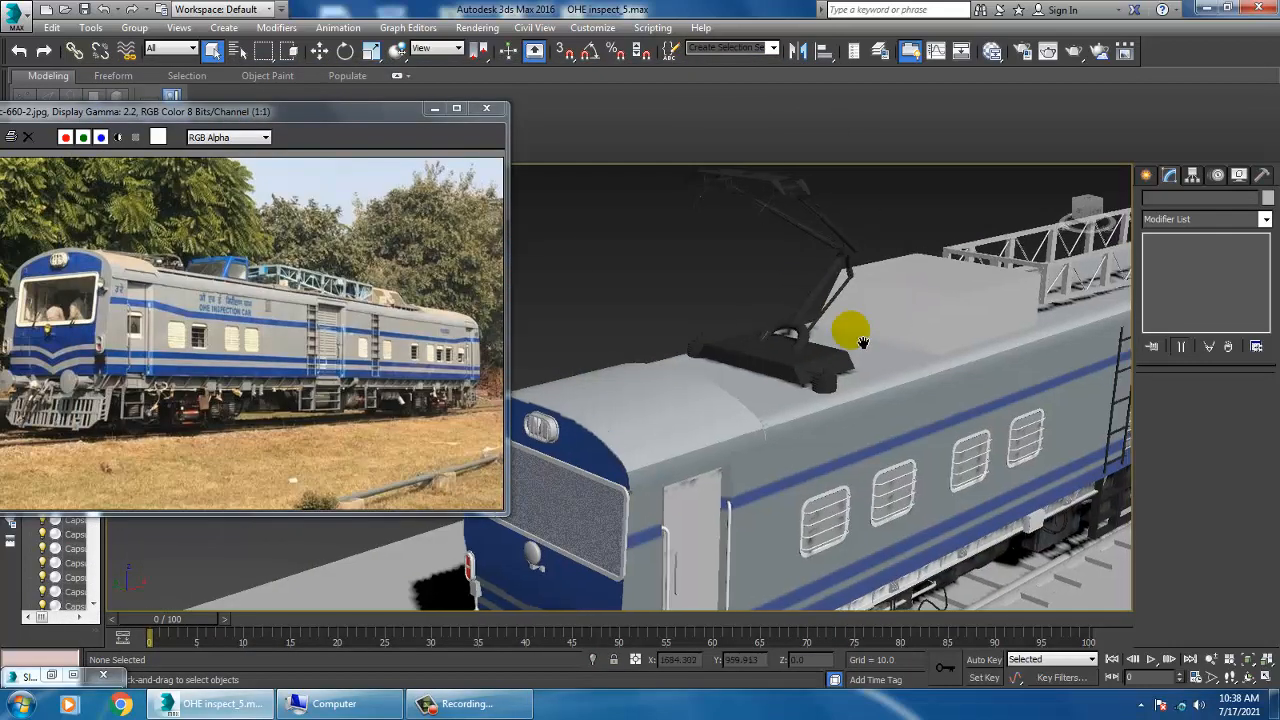
- Select the untextured vertical damper beside the coil spring on the bogie
middle_click_drag(851, 329, 960, 300, "alt")
scroll(711, 409, "down", 2)
middle_click_drag(711, 409, 788, 411, "alt")
scroll(685, 419, "up", 3)
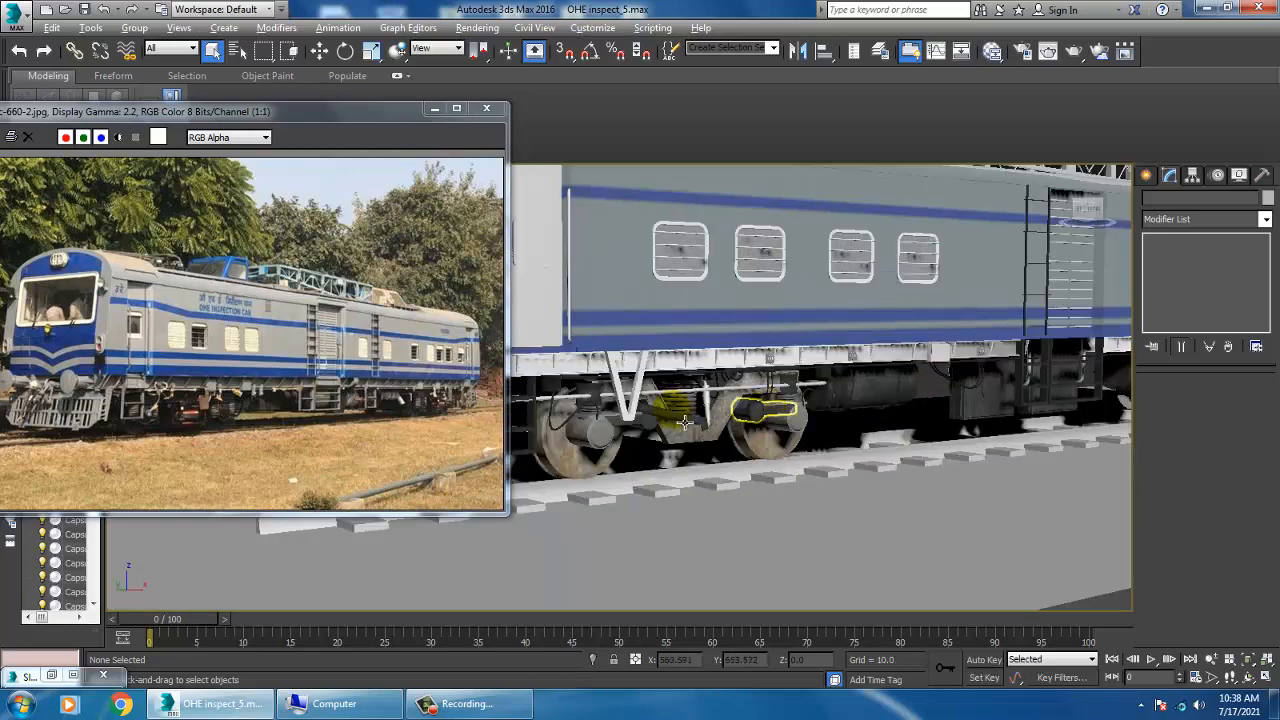
middle_click_drag(685, 419, 723, 425, "alt")
scroll(723, 425, "up", 6)
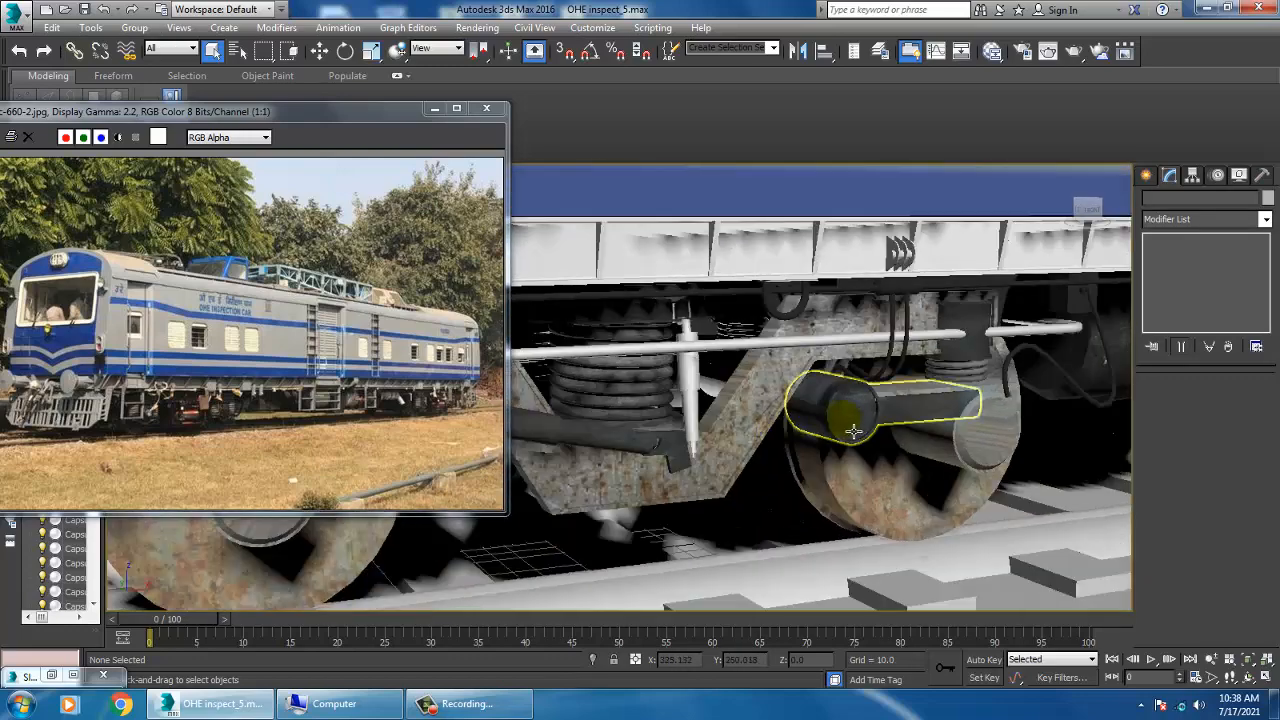
left_click(711, 399)
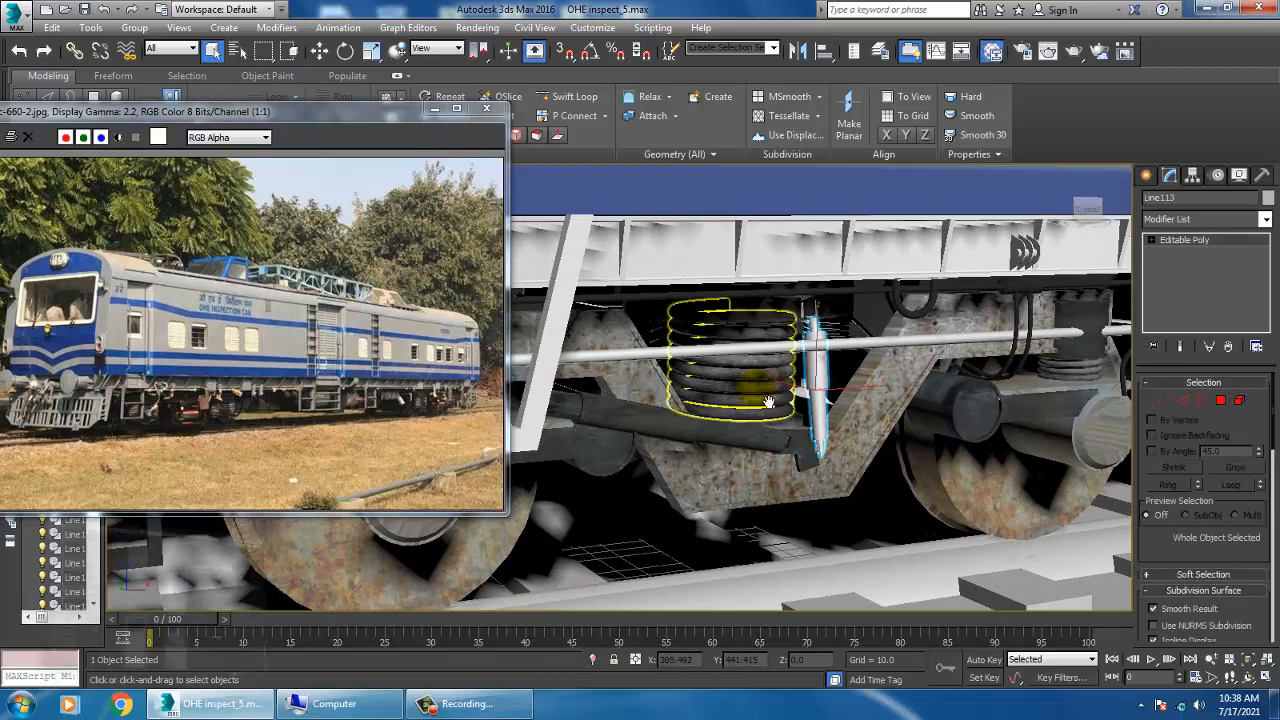
- Assign the dark V-Ray material fed by the Map #7 bitmap to the damper and close the material editor
key("m")
middle_click_drag(420, 501, 310, 260)
middle_click_drag(443, 470, 398, 289)
middle_click_drag(371, 536, 377, 343)
middle_click_drag(382, 236, 450, 560)
middle_click_drag(405, 280, 443, 514)
middle_click_drag(441, 334, 465, 476)
left_click(507, 353)
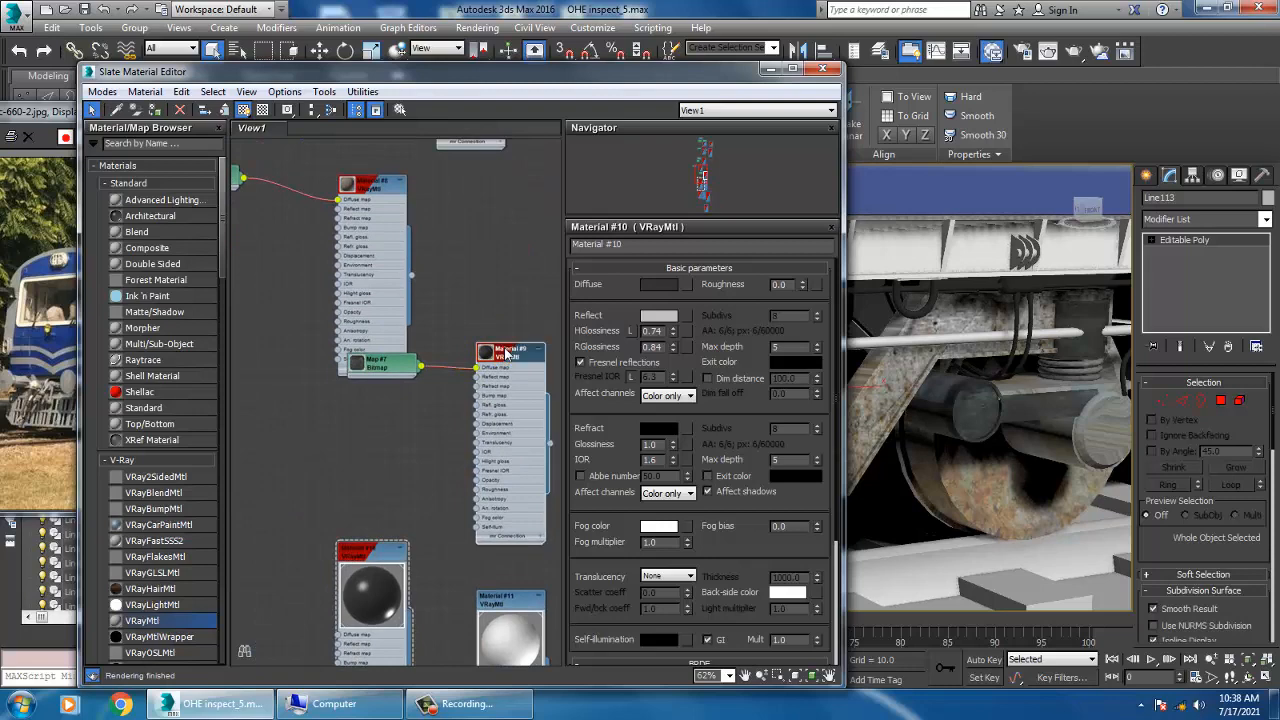
left_click(155, 111)
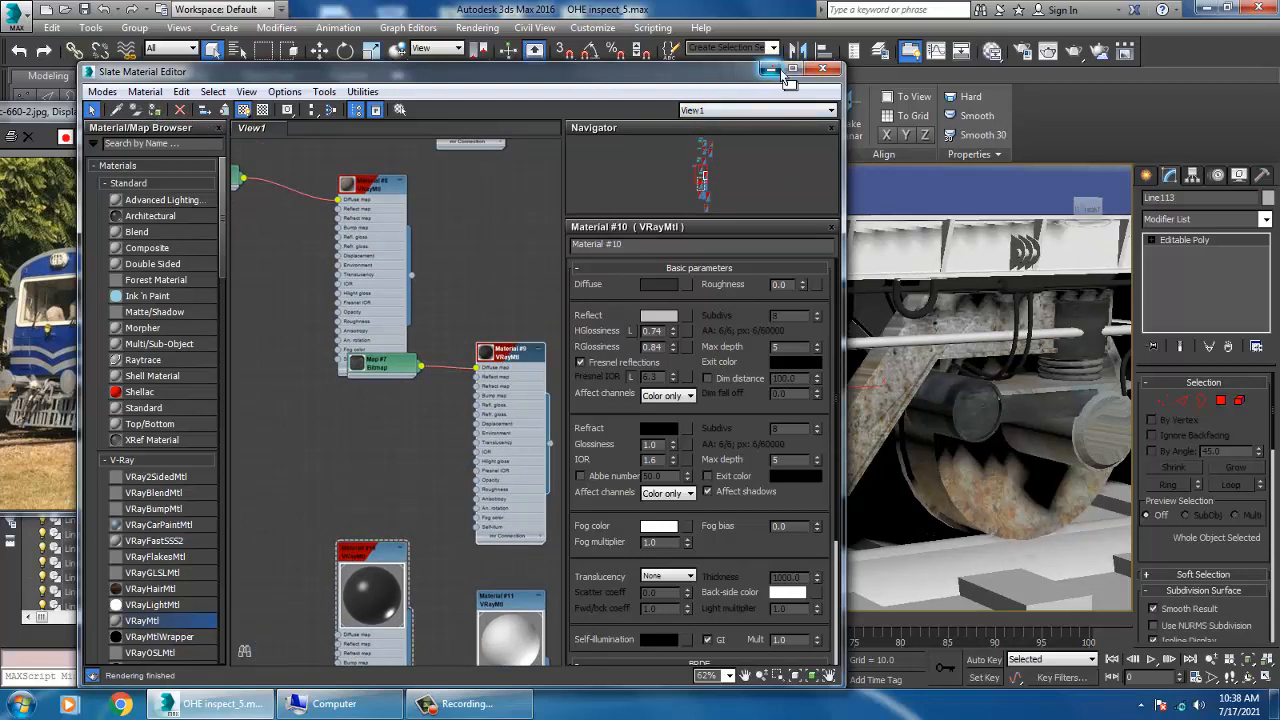
left_click(822, 69)
- Add a UVW Map modifier to the bogie damper
scroll(880, 376, "down", 3)
middle_click_drag(880, 376, 1055, 378)
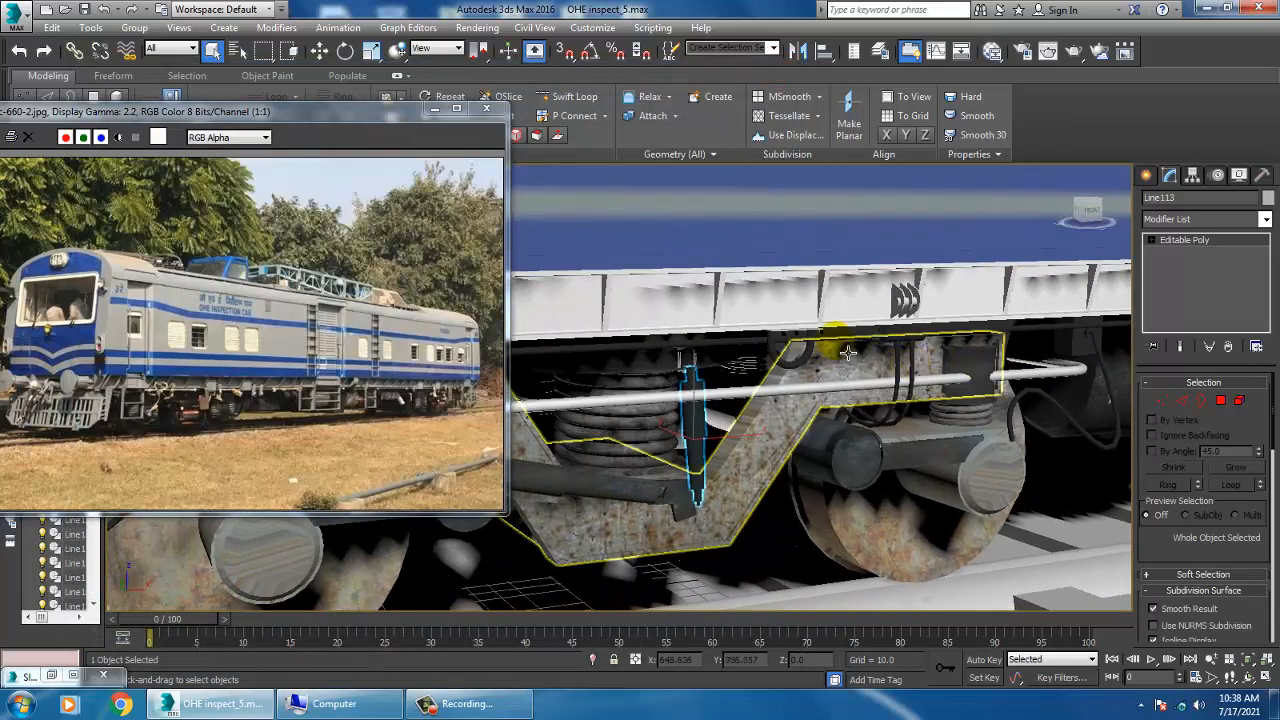
left_click(1205, 219)
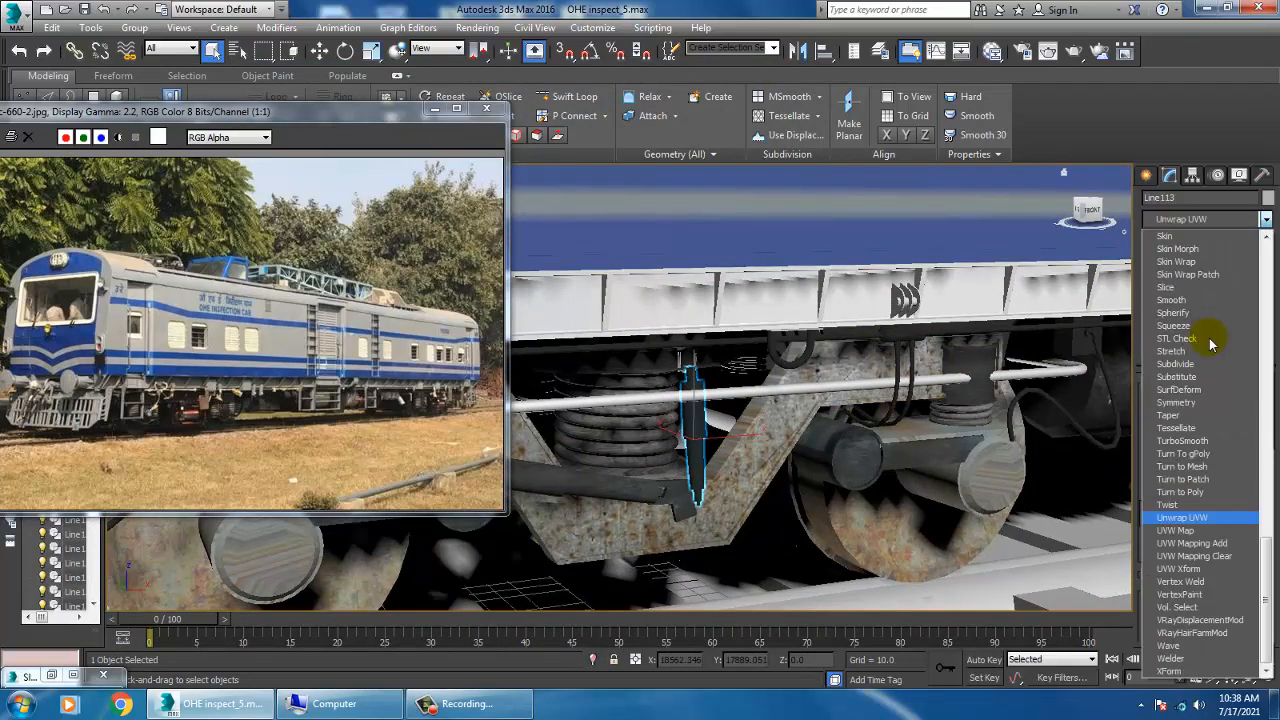
left_click(1185, 530)
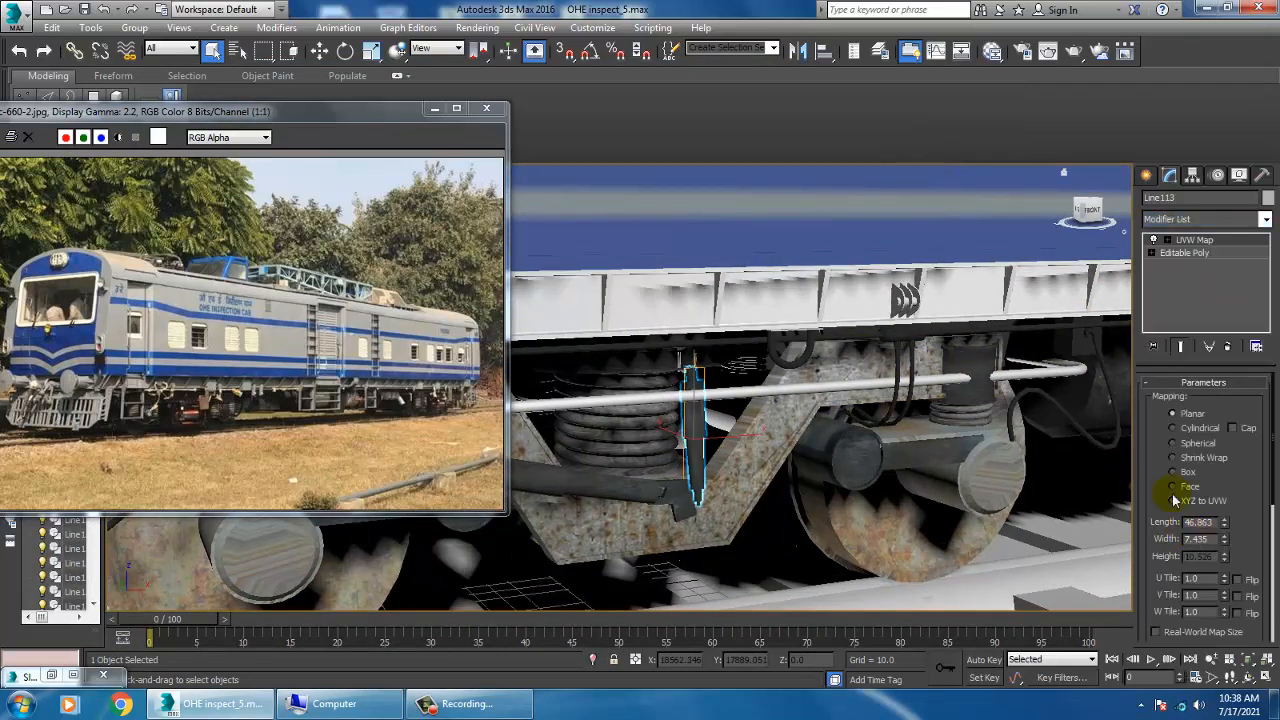
- Set the damper's UVW mapping to Cylindrical, align it to the X axis and fit it to the object
left_click(1188, 427)
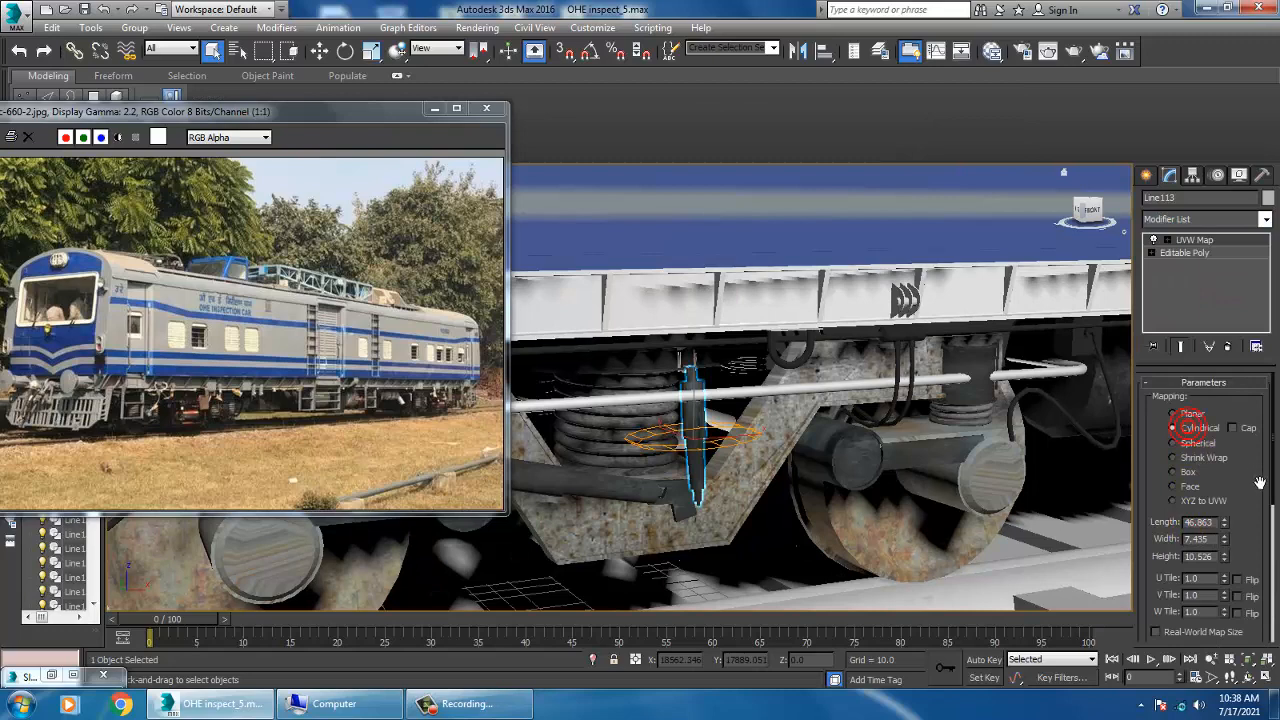
left_click_drag(1260, 482, 1268, 283)
left_click(1168, 512)
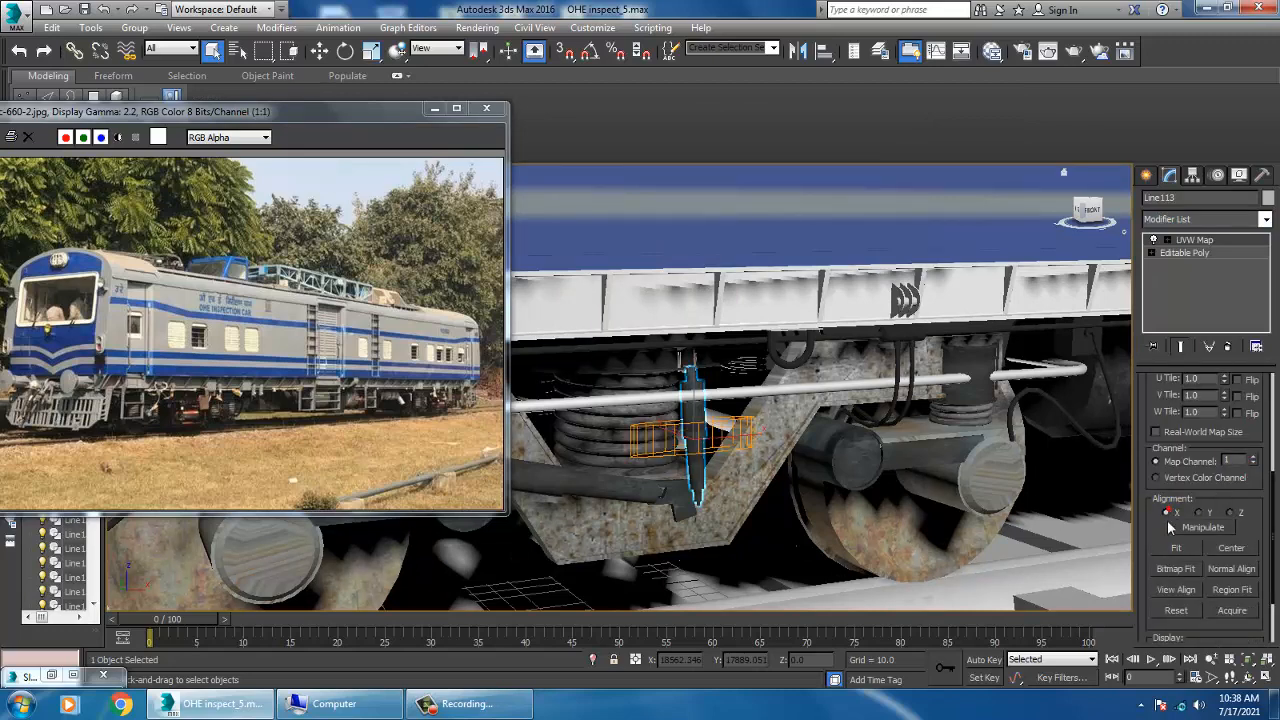
left_click(1176, 557)
- Select the untextured box and flared horn pieces beneath both red marker lamps on the cab front
middle_click_drag(834, 483, 965, 452)
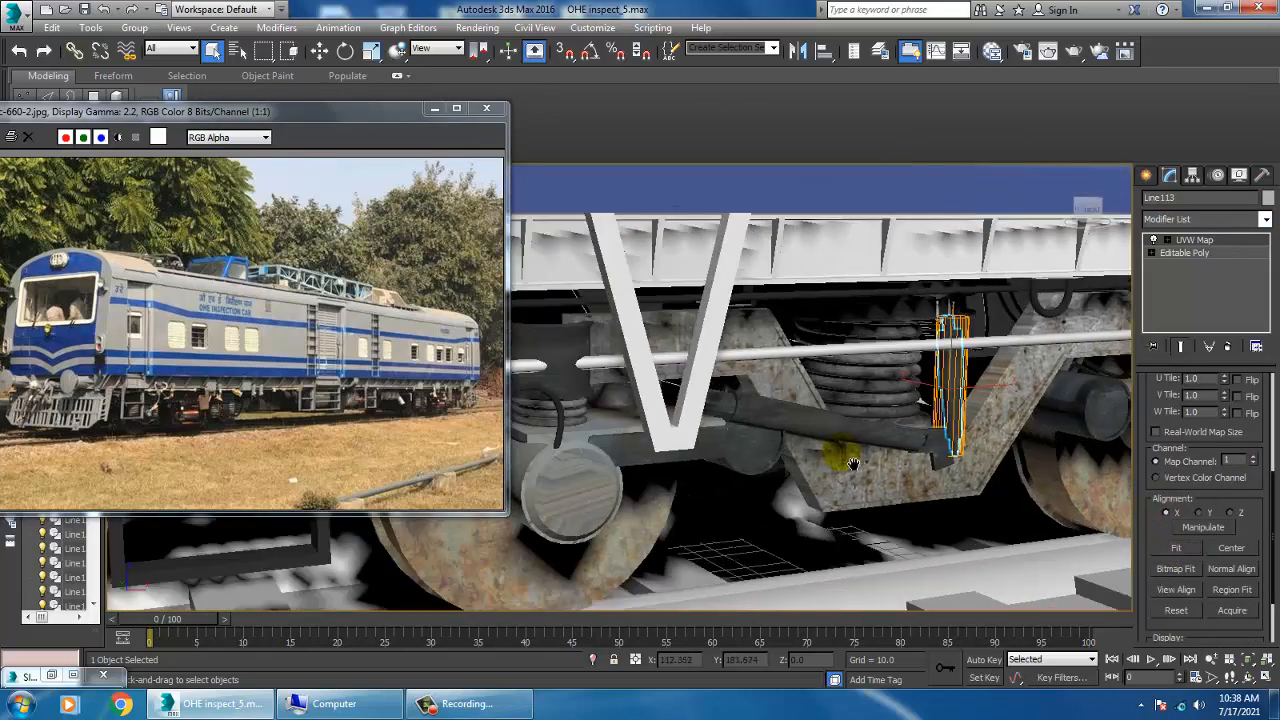
middle_click_drag(745, 472, 863, 493)
scroll(798, 466, "down", 5)
middle_click_drag(792, 460, 782, 445)
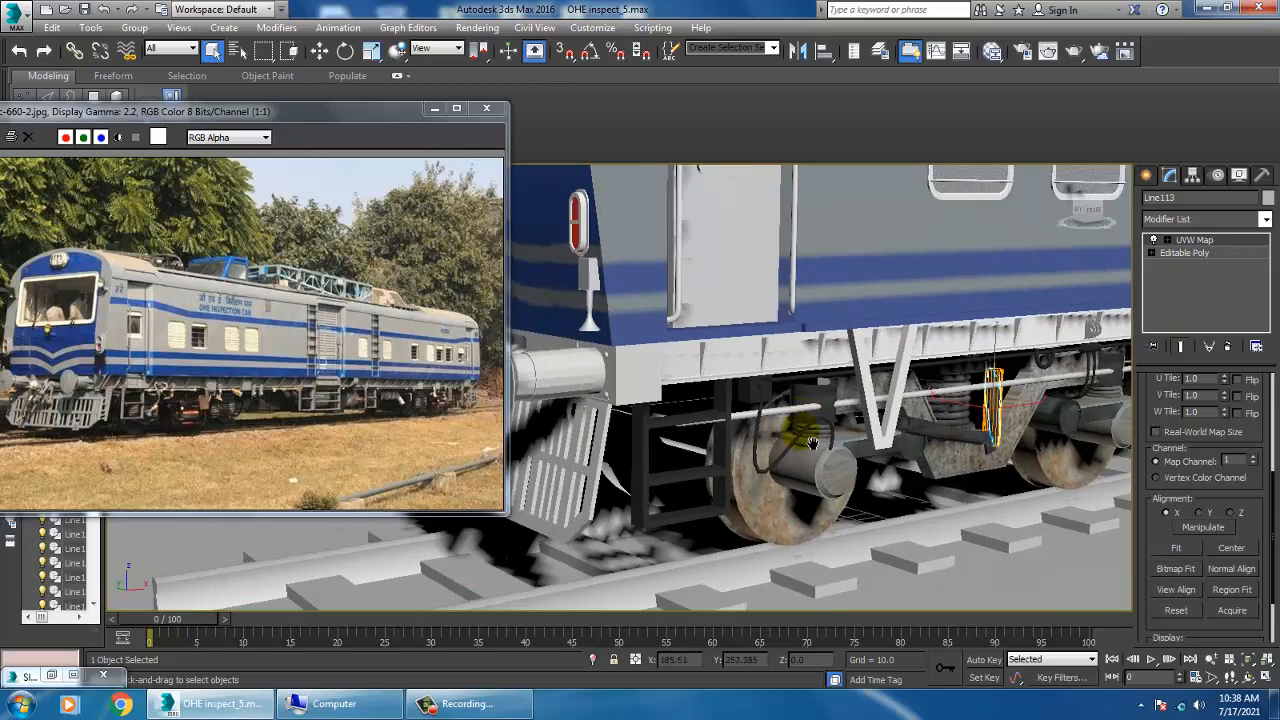
scroll(778, 441, "up", 2)
scroll(778, 441, "down", 5)
scroll(827, 492, "up", 4)
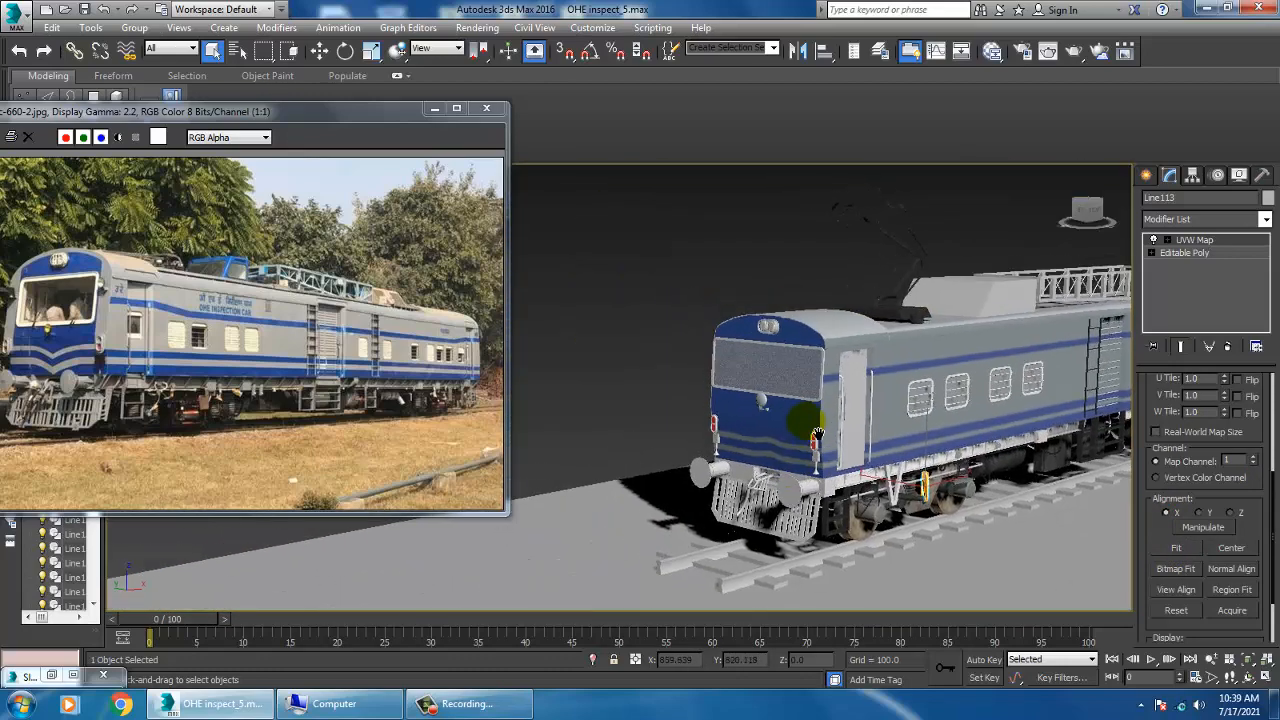
scroll(827, 492, "up", 4)
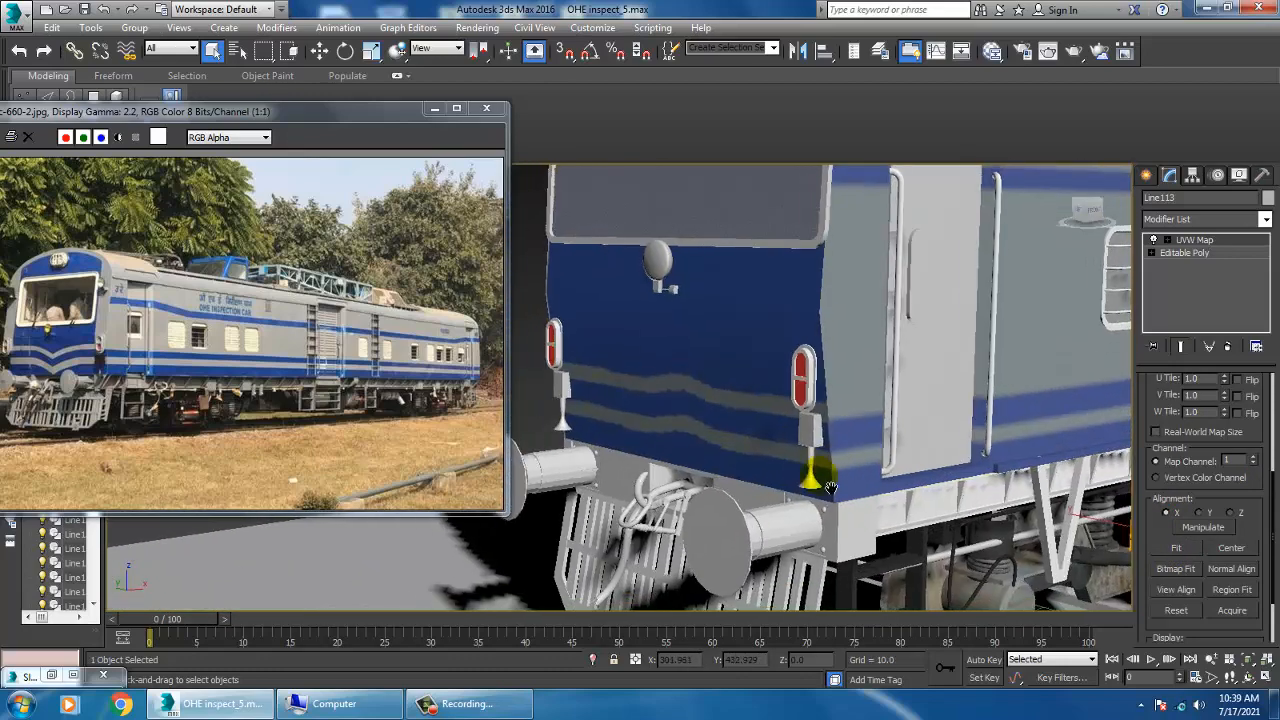
scroll(826, 503, "up", 4)
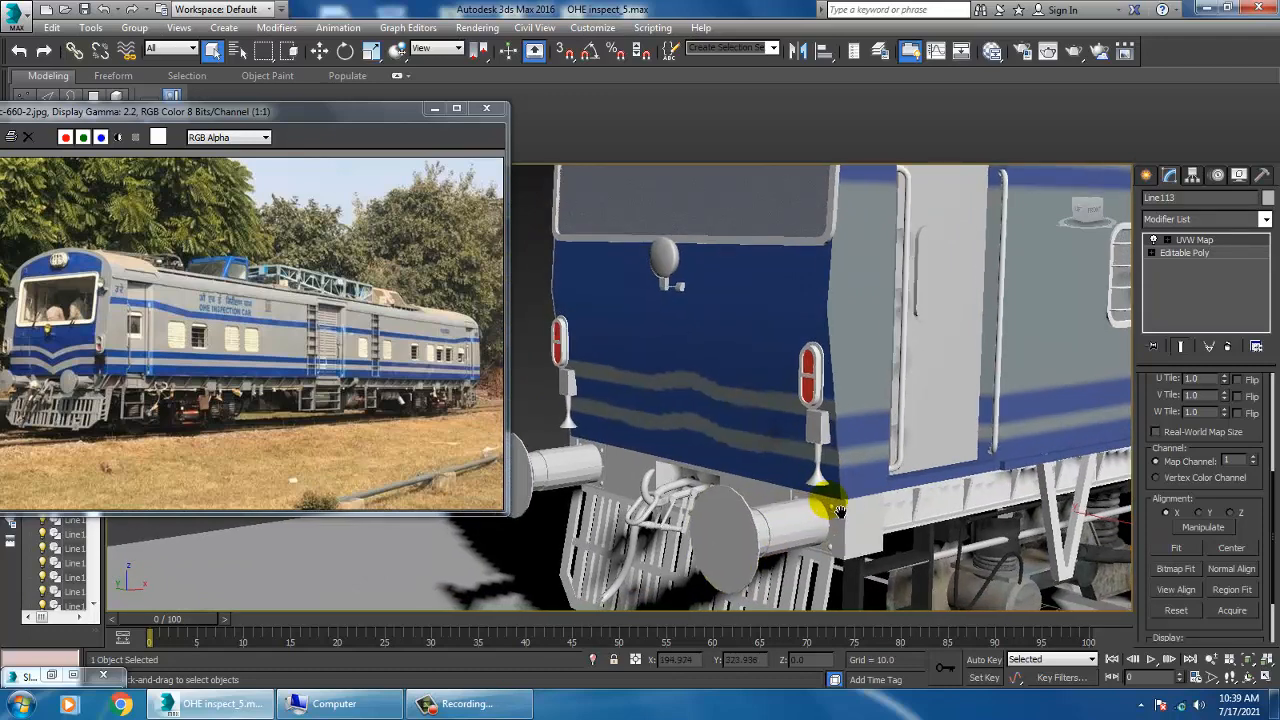
left_click(819, 416)
scroll(816, 410, "down", 4)
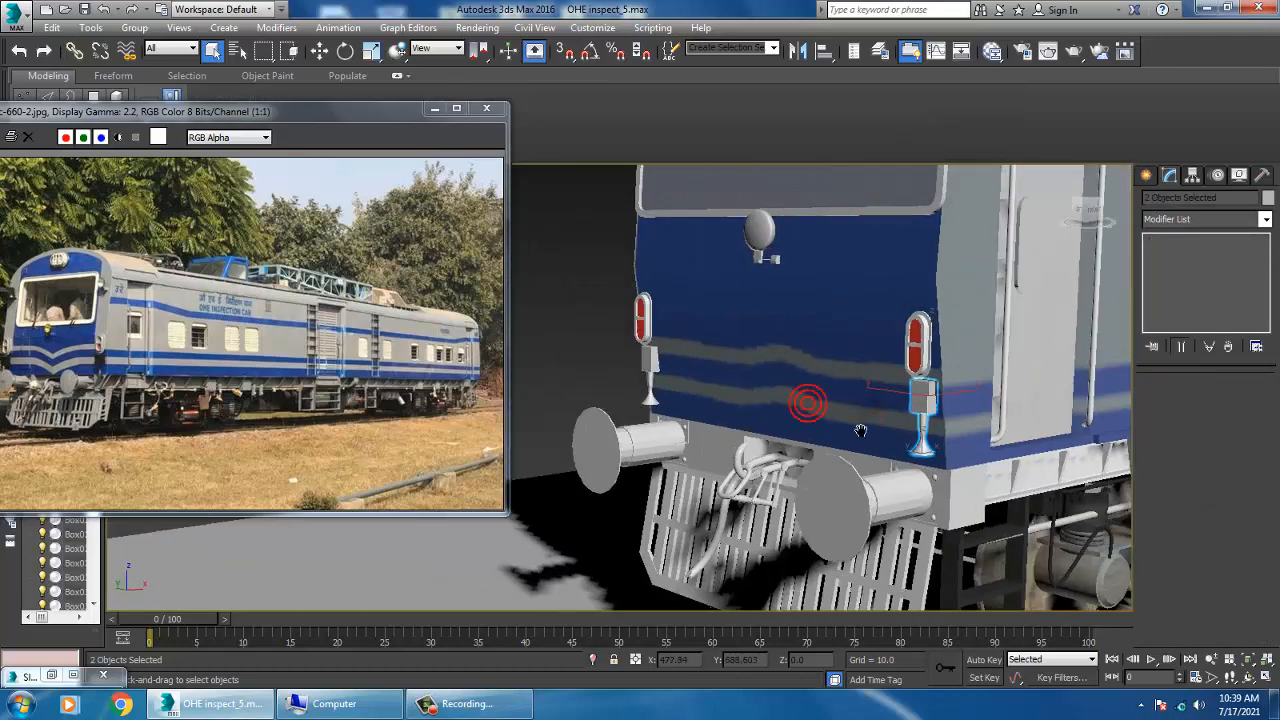
scroll(694, 354, "up", 4)
left_click(656, 347, "ctrl")
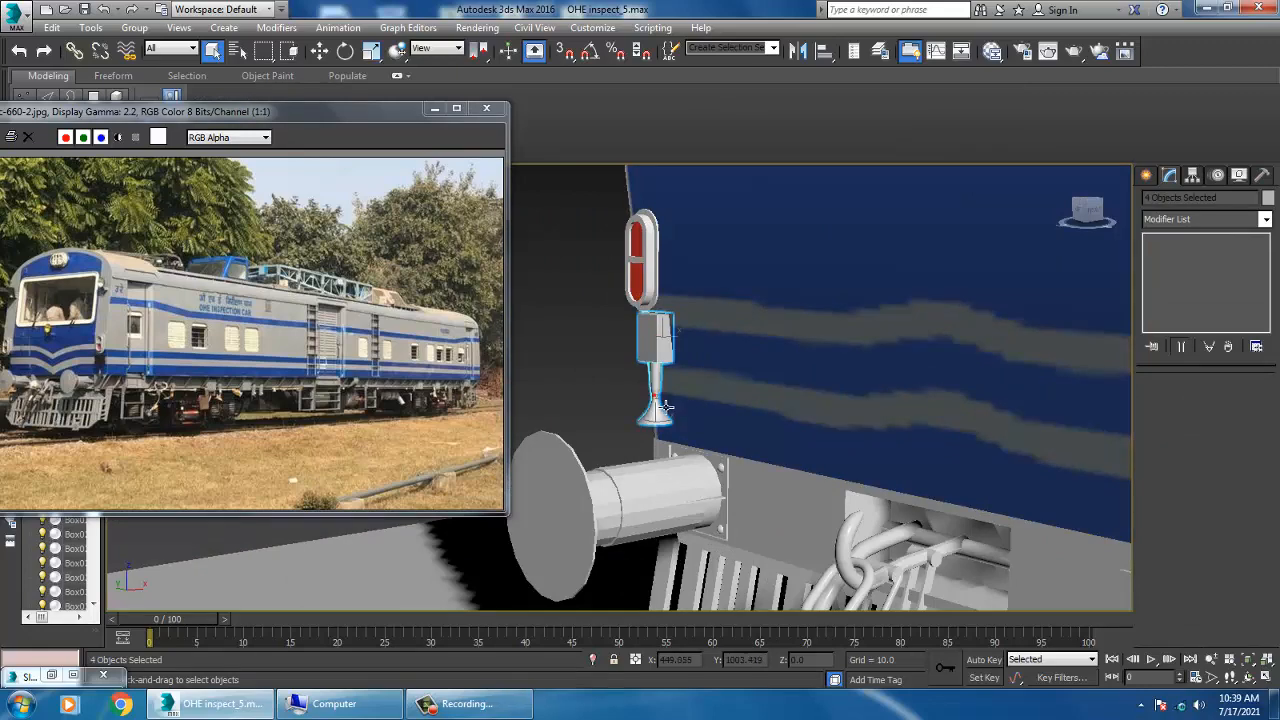
- Assign the dark glossy VRayMtl Material #10 to the selected parts below the marker lamps
key("m")
middle_click_drag(442, 345, 447, 294)
left_click(380, 485)
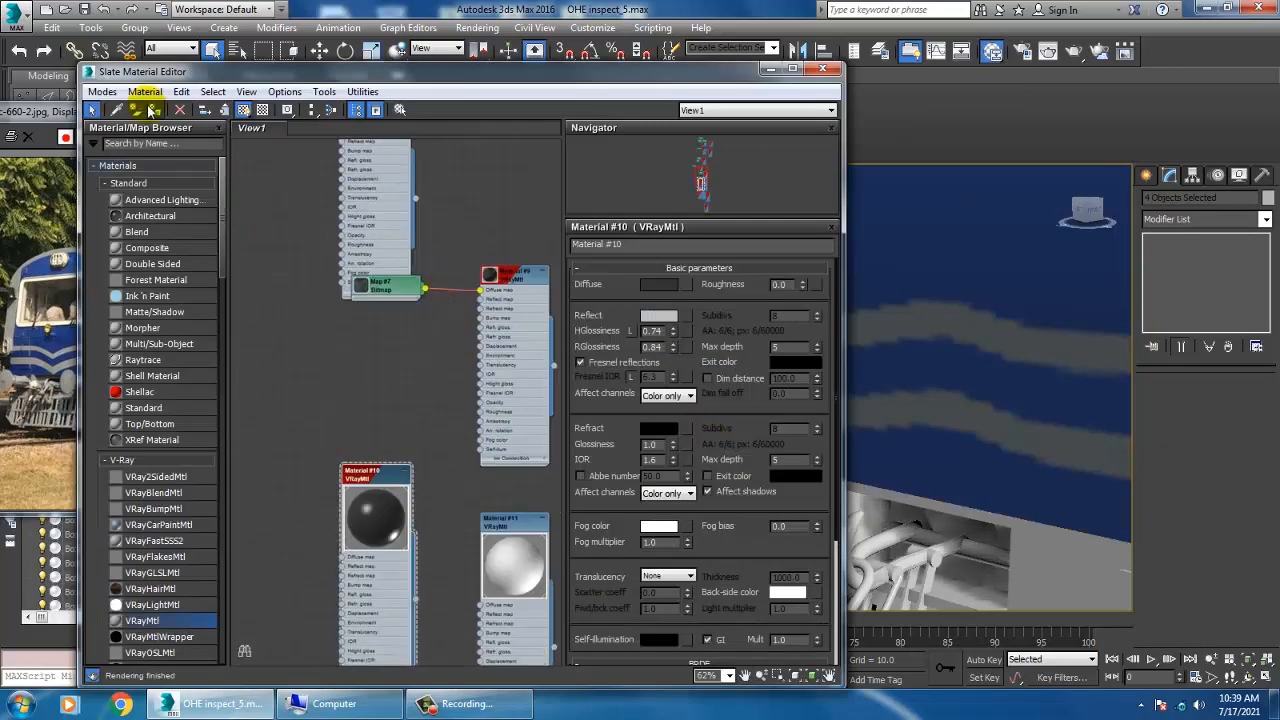
left_click(768, 70)
- Select the inset window polygons around the sloped roof cabin near the pantograph
scroll(877, 286, "down", 10)
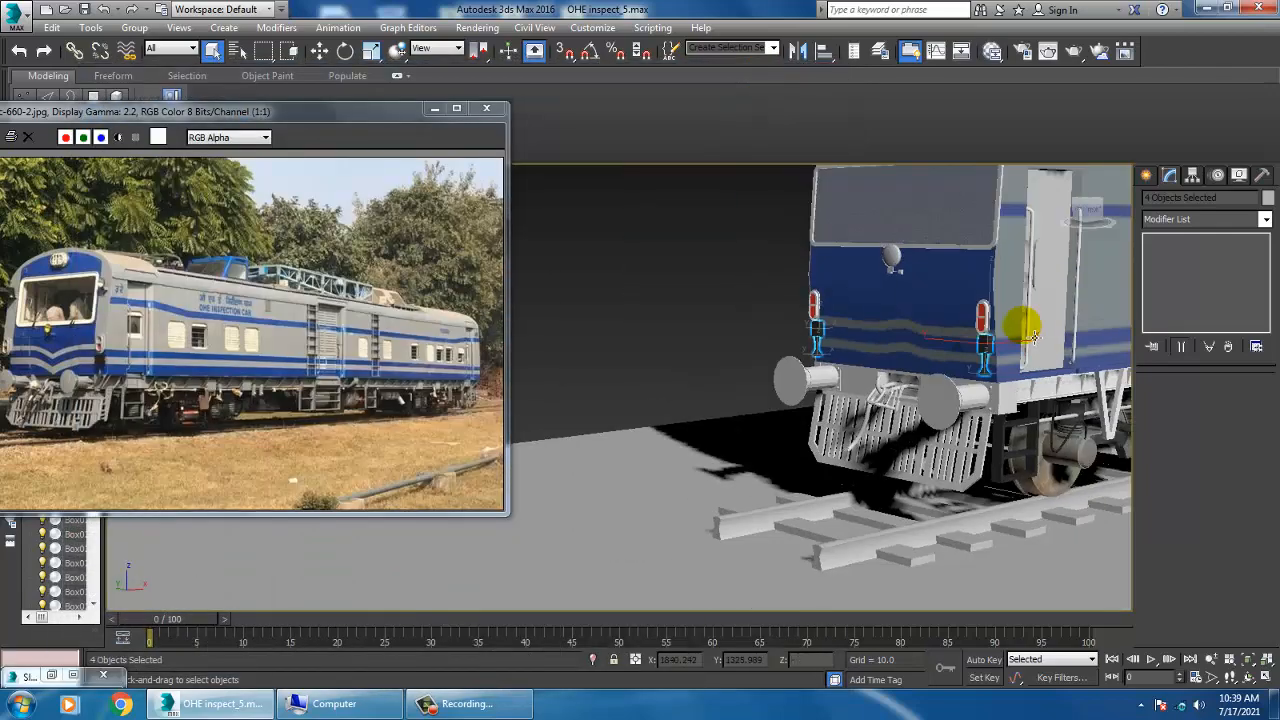
scroll(886, 357, "up", 10)
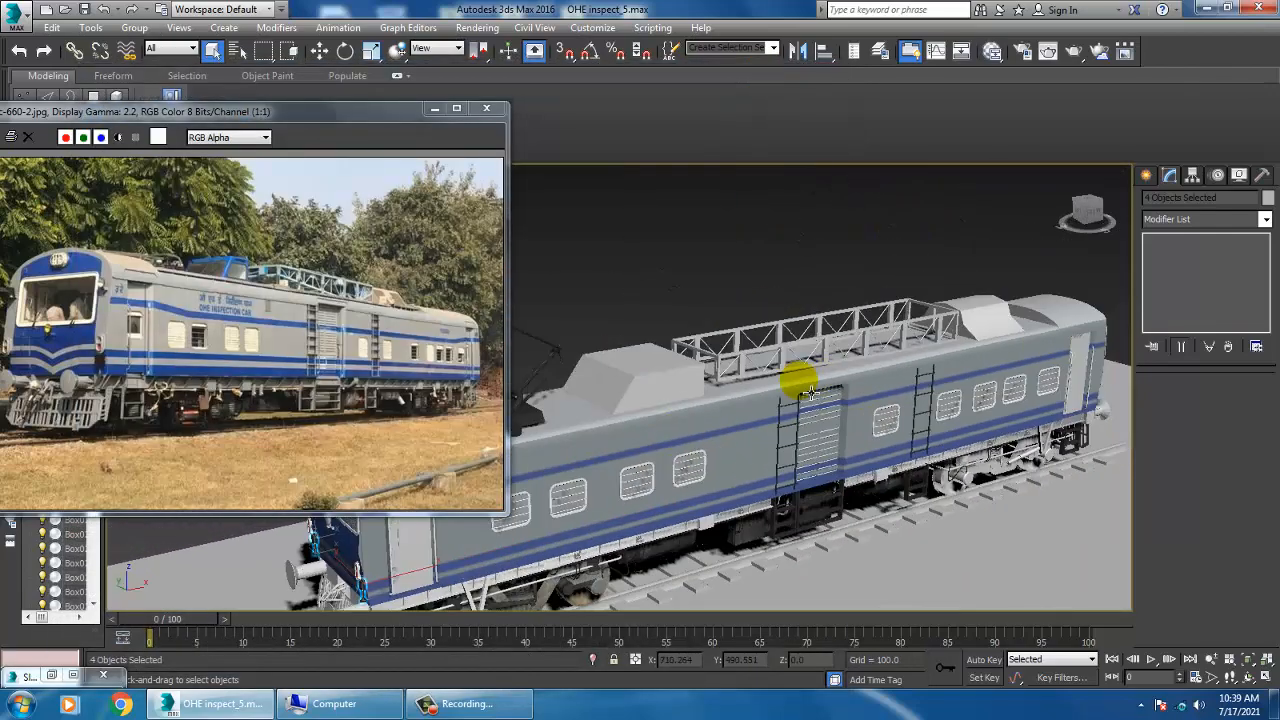
middle_click_drag(868, 390, 700, 388, "alt")
left_click(651, 365)
scroll(700, 388, "up", 3)
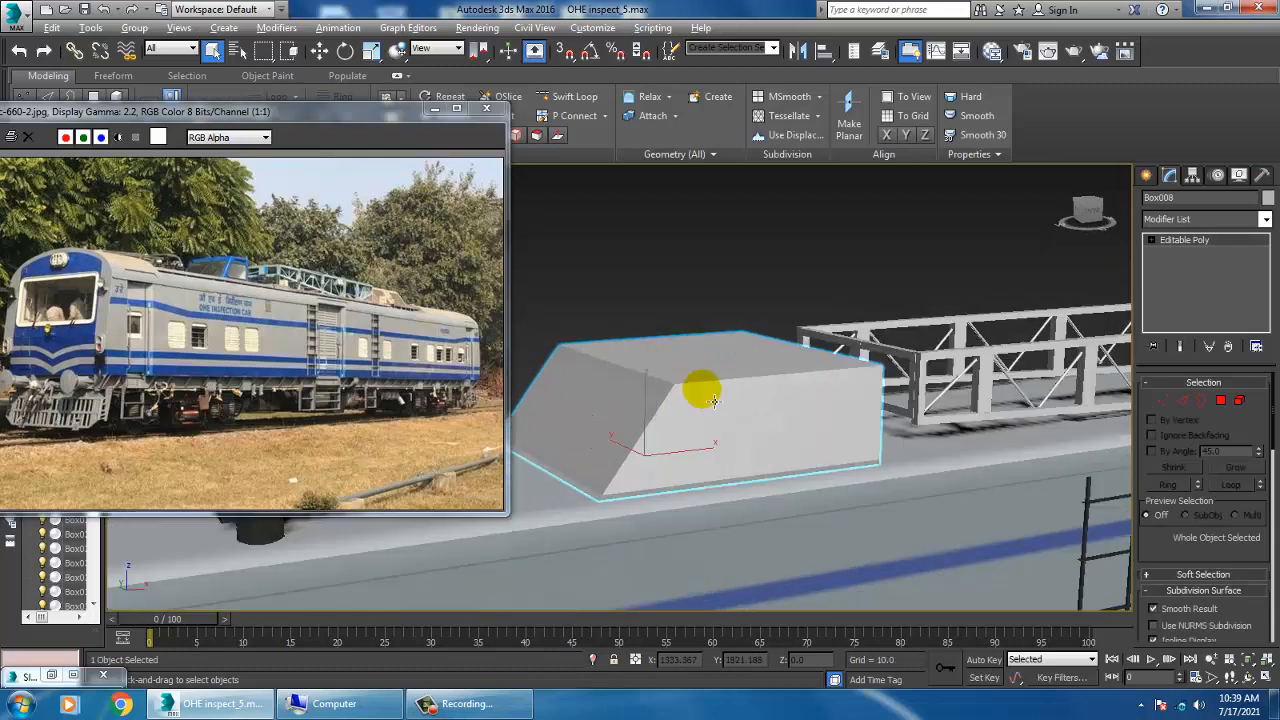
left_click(1218, 401)
left_click(735, 415)
middle_click_drag(626, 457, 829, 437, "alt")
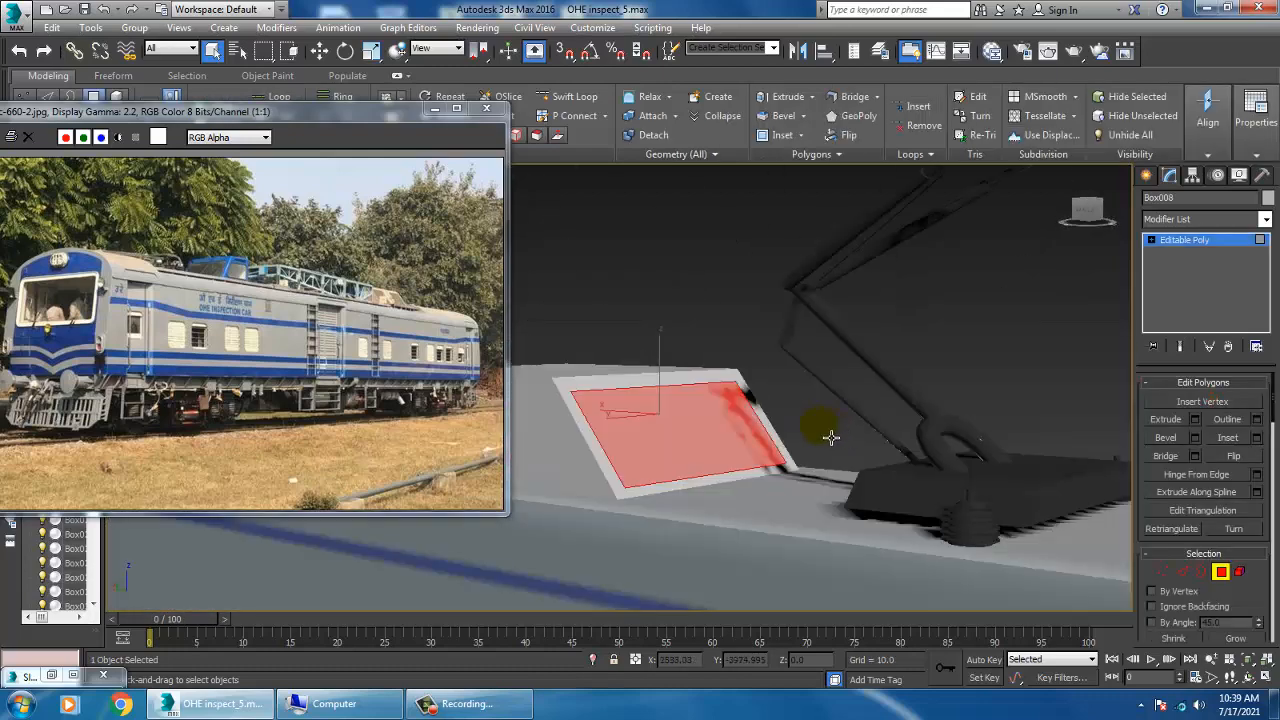
middle_click_drag(574, 473, 498, 447, "alt")
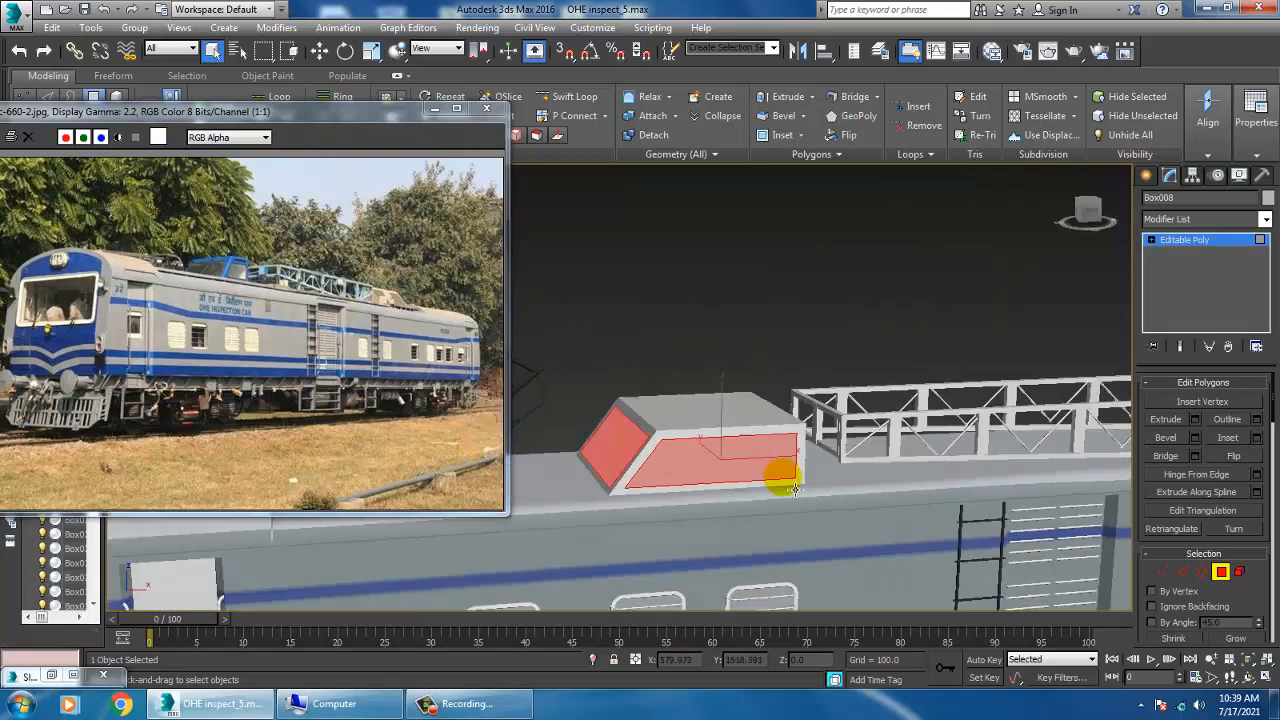
- Add a new VRayMtl in an empty area of the material graph for the roof cabin's window glass
scroll(792, 488, "up", 3)
key("m")
middle_click_drag(402, 524, 366, 323)
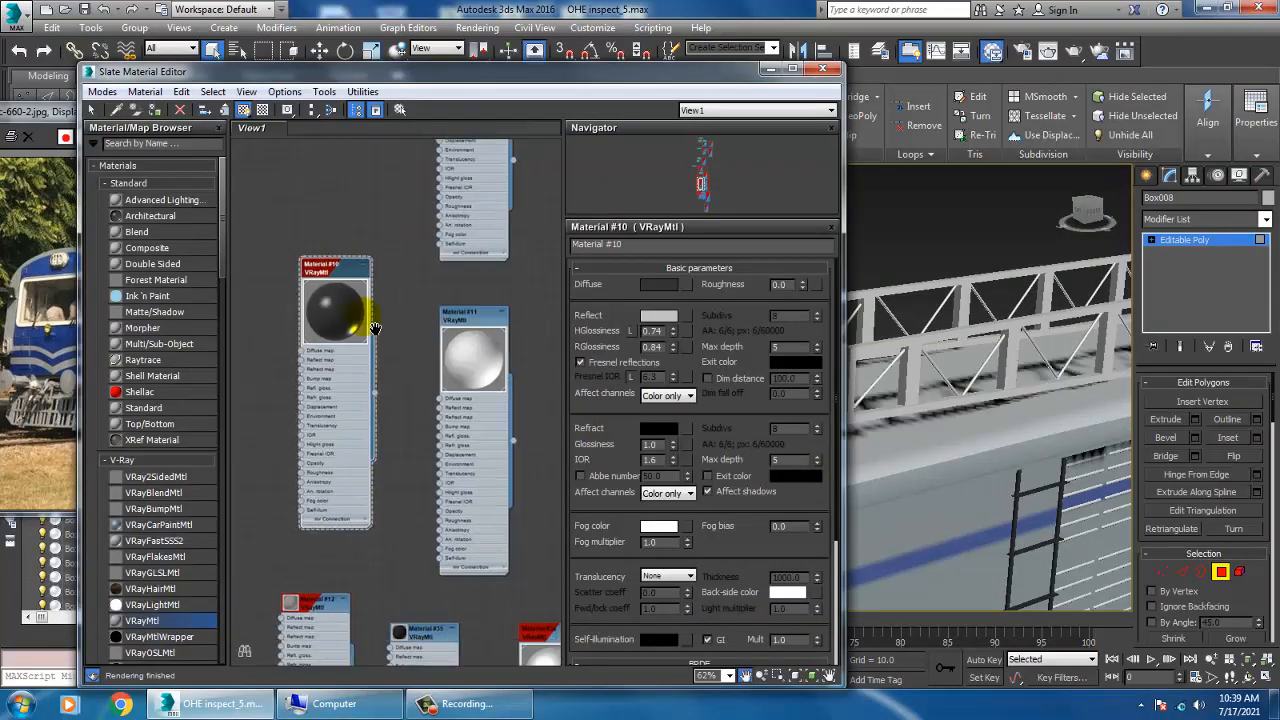
middle_click_drag(391, 572, 337, 297)
middle_click_drag(347, 500, 340, 300)
middle_click_drag(360, 545, 404, 333)
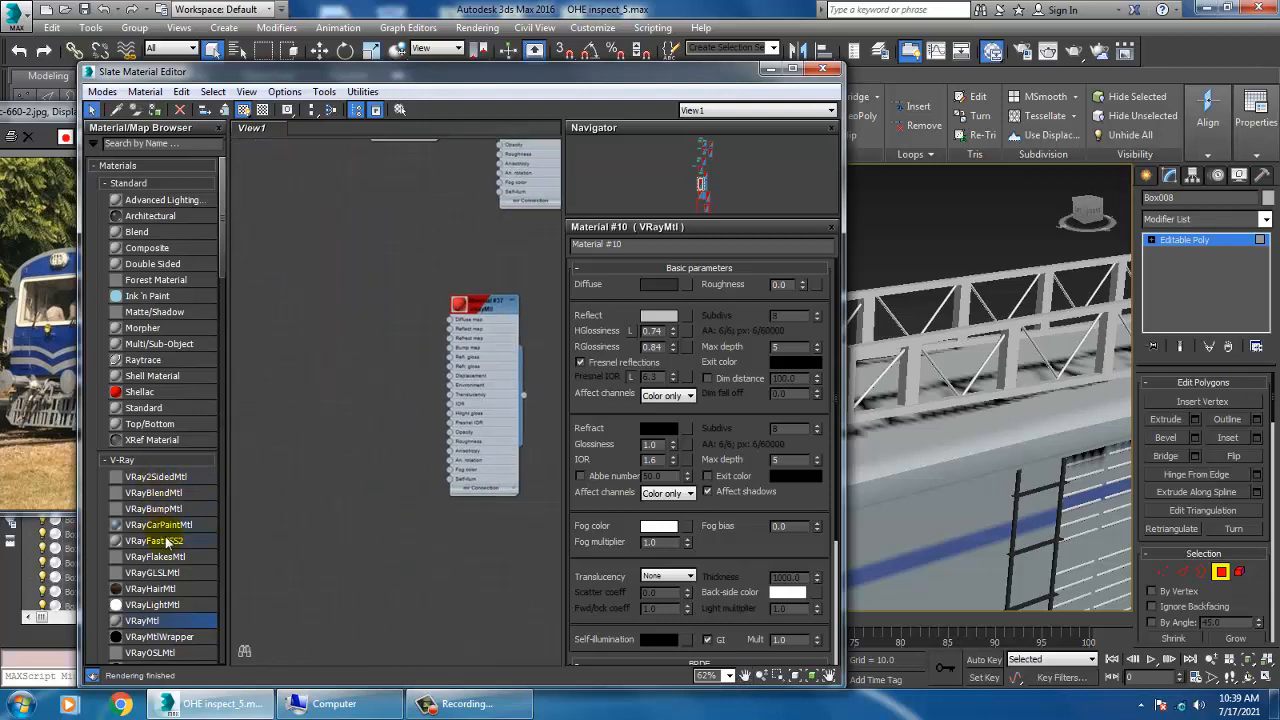
left_click_drag(160, 620, 305, 345)
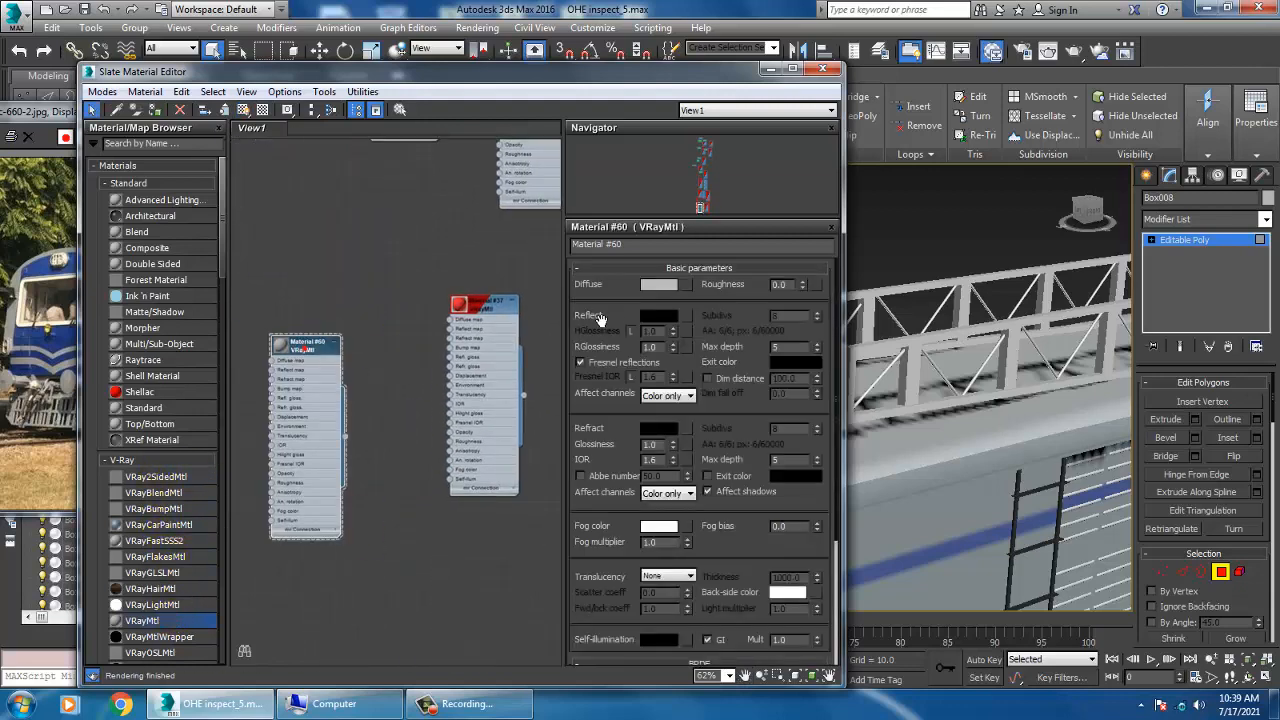
- Set the new material's refraction color to a near-white value of 237 and assign it to the cabin's window polygons
left_click(663, 429)
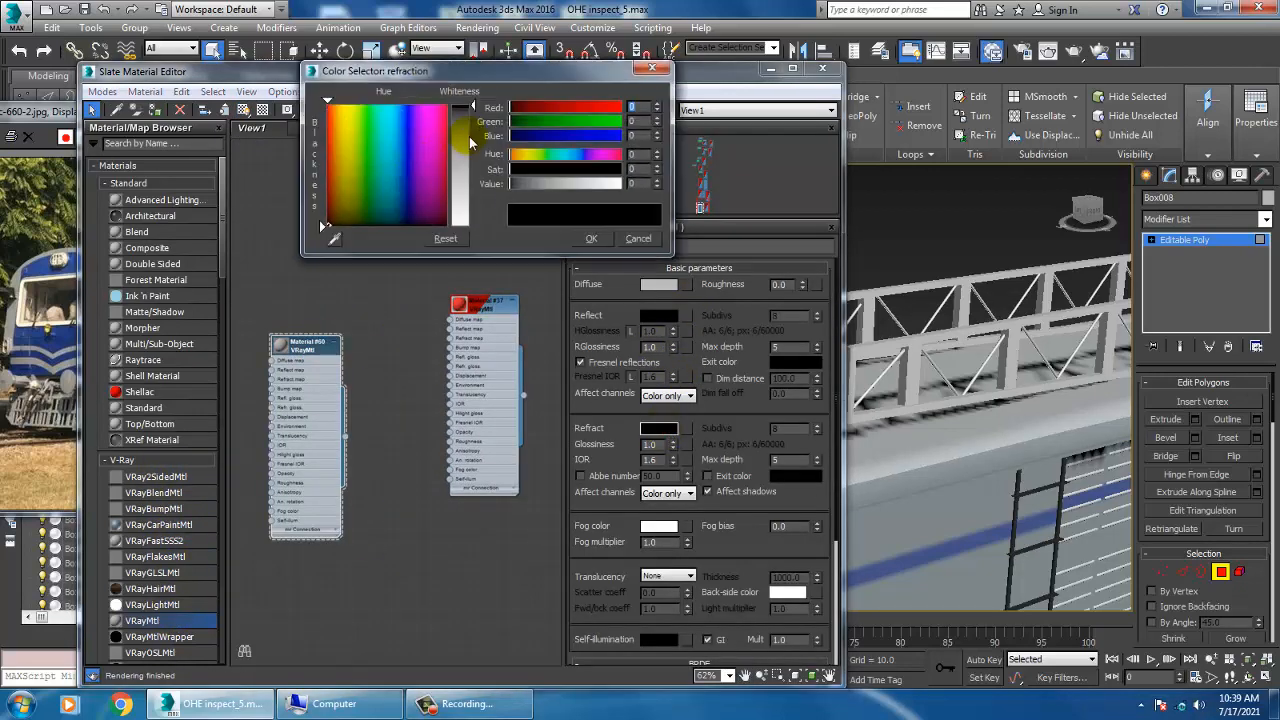
left_click(320, 222)
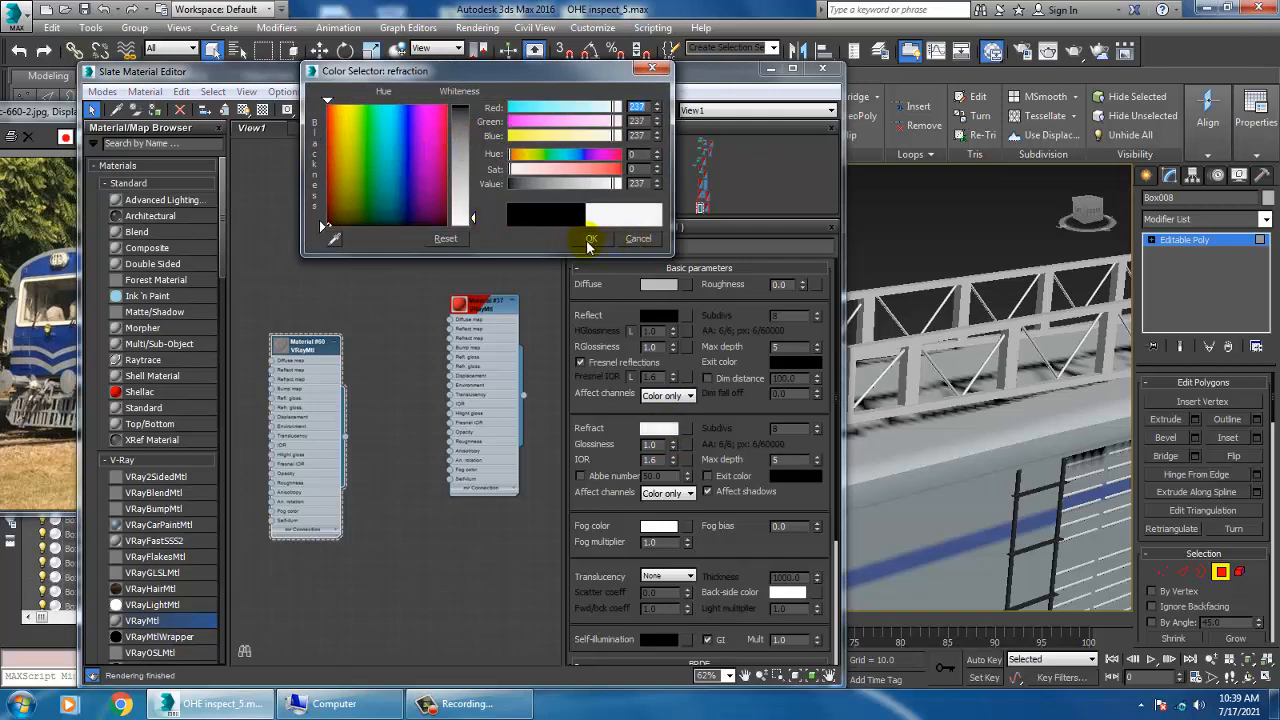
left_click(591, 238)
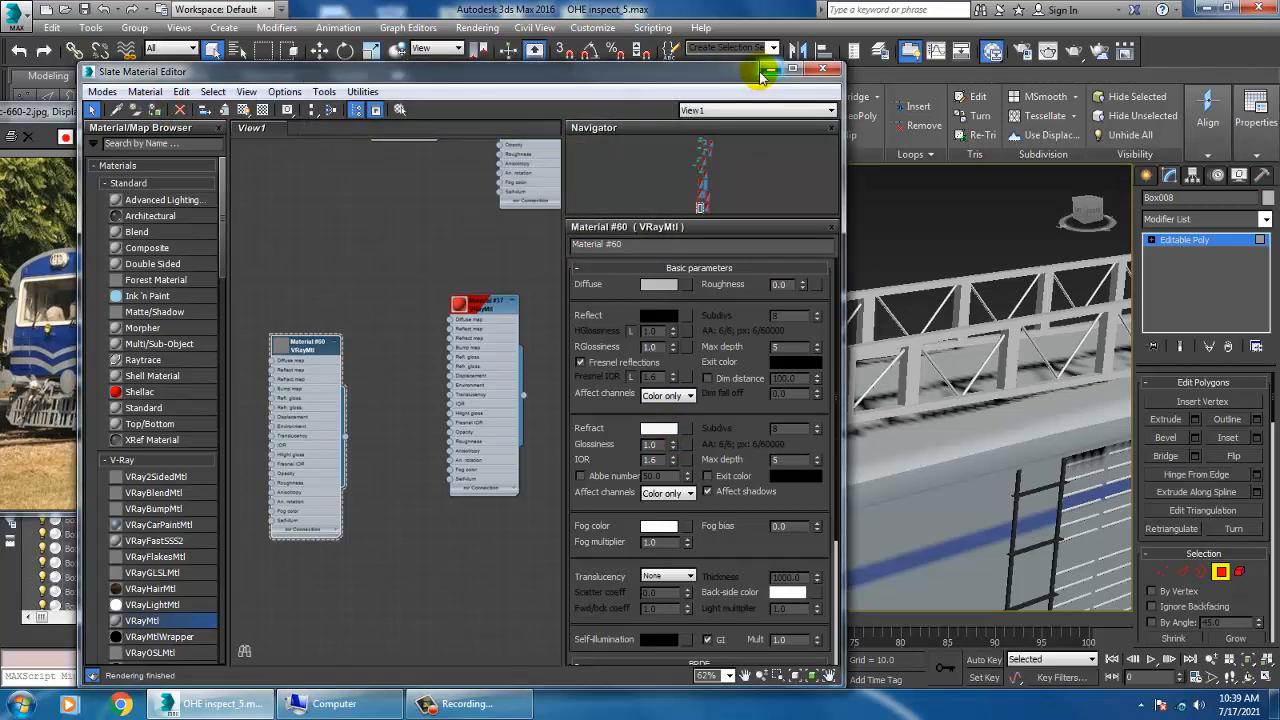
left_click(766, 69)
scroll(745, 310, "up", 3)
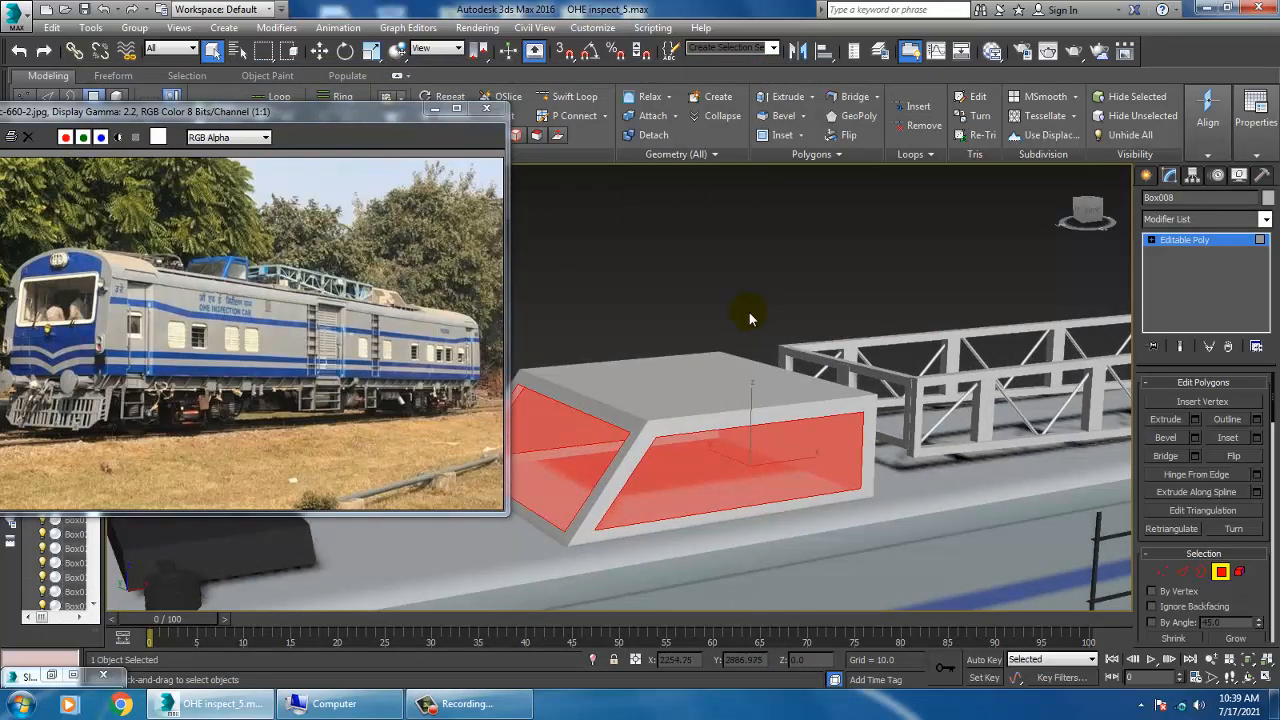
- Invert the polygon selection to the roof cabin's frame and add another VRayMtl, keeping the reference photo in view
key("ctrl+i")
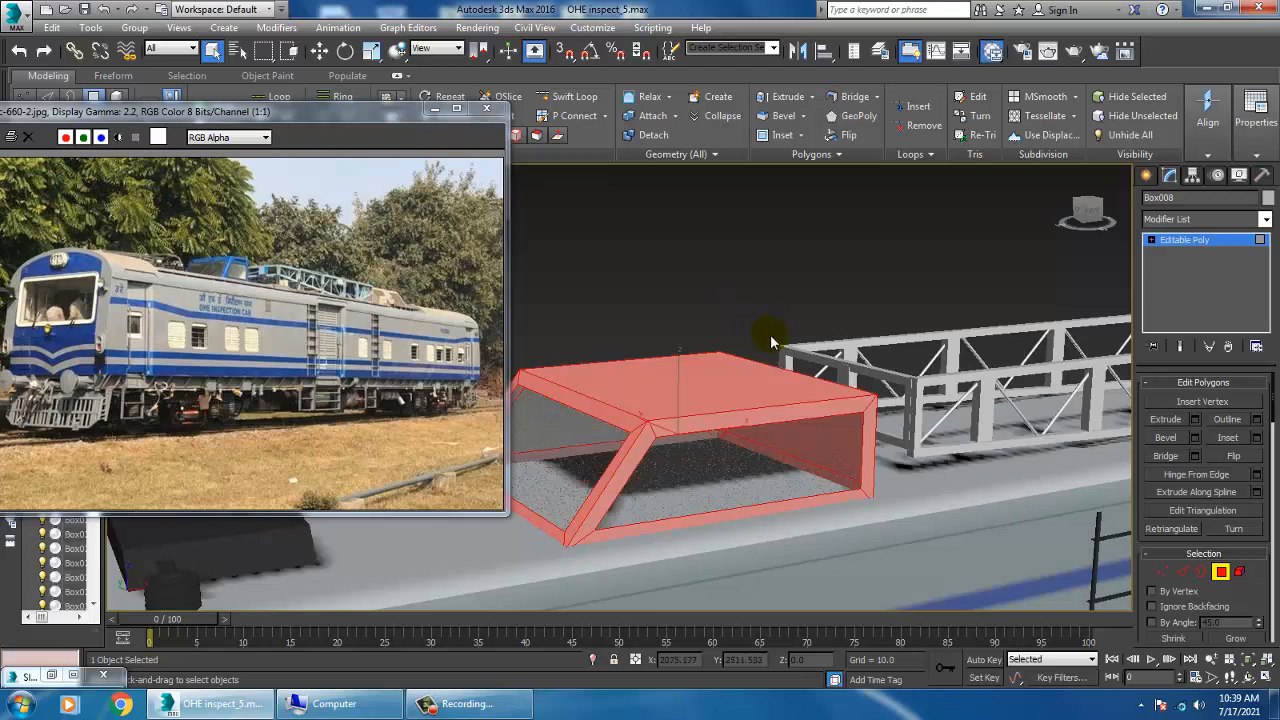
key("m")
middle_click_drag(438, 575, 411, 345)
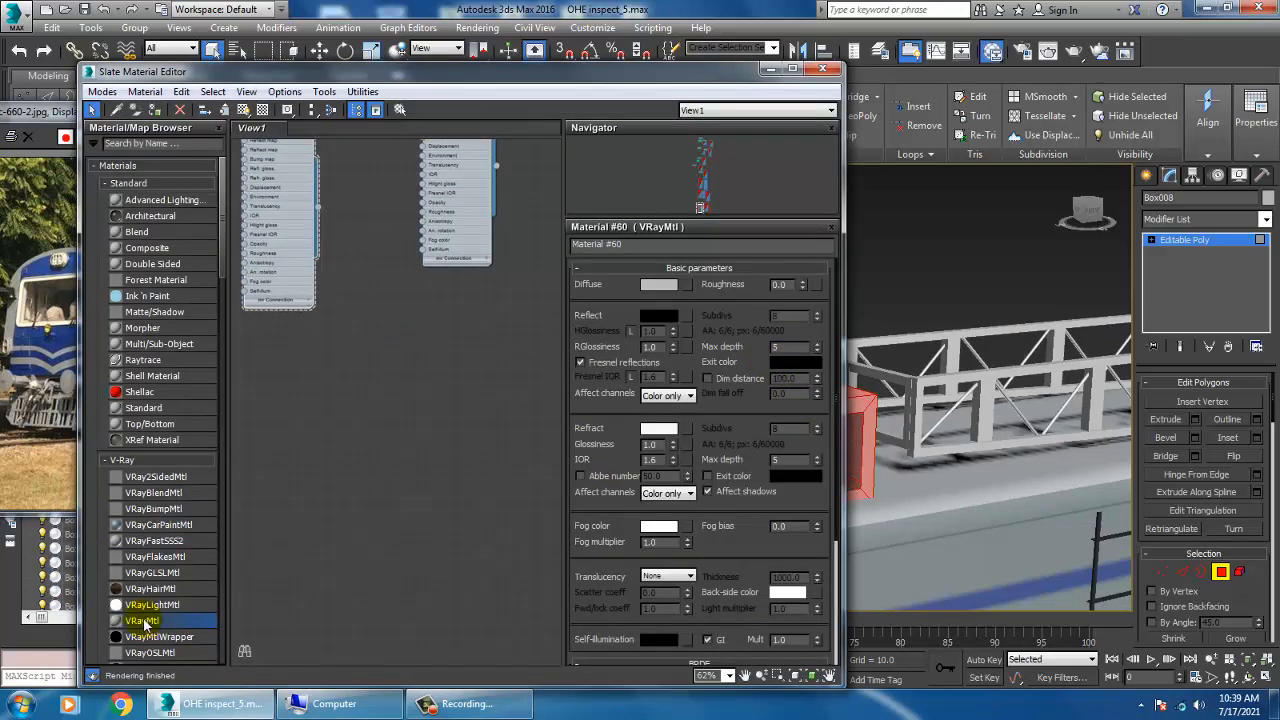
left_click_drag(141, 620, 362, 401)
left_click_drag(395, 77, 795, 63)
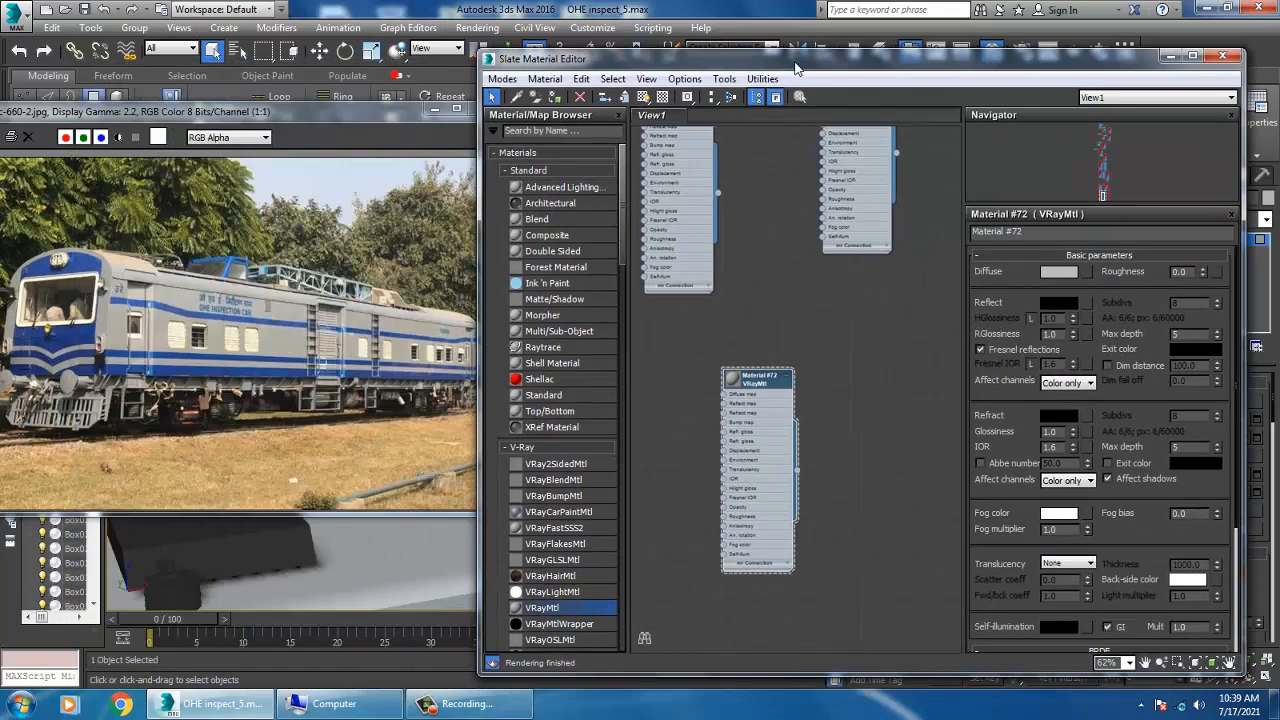
- Sample the diffuse blue from the roof cabin in the reference photo and assign the material to the selected frame polygons
left_click(1062, 274)
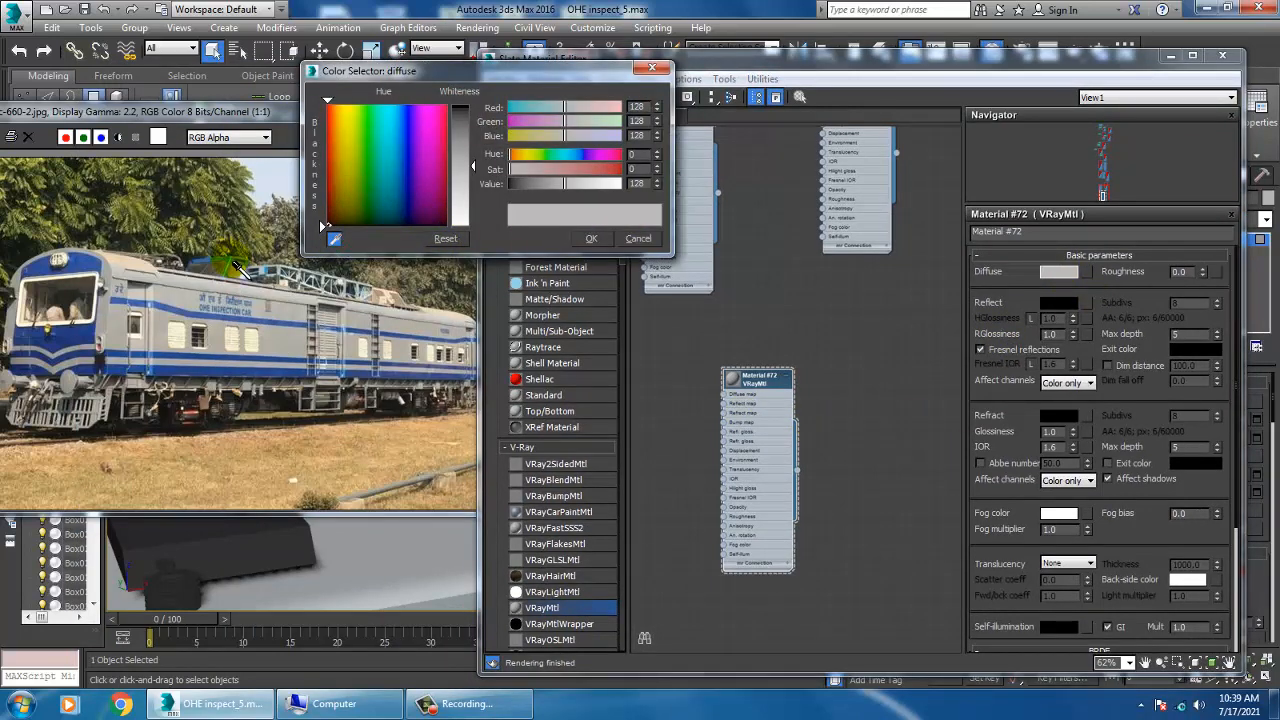
left_click(238, 260)
left_click(592, 239)
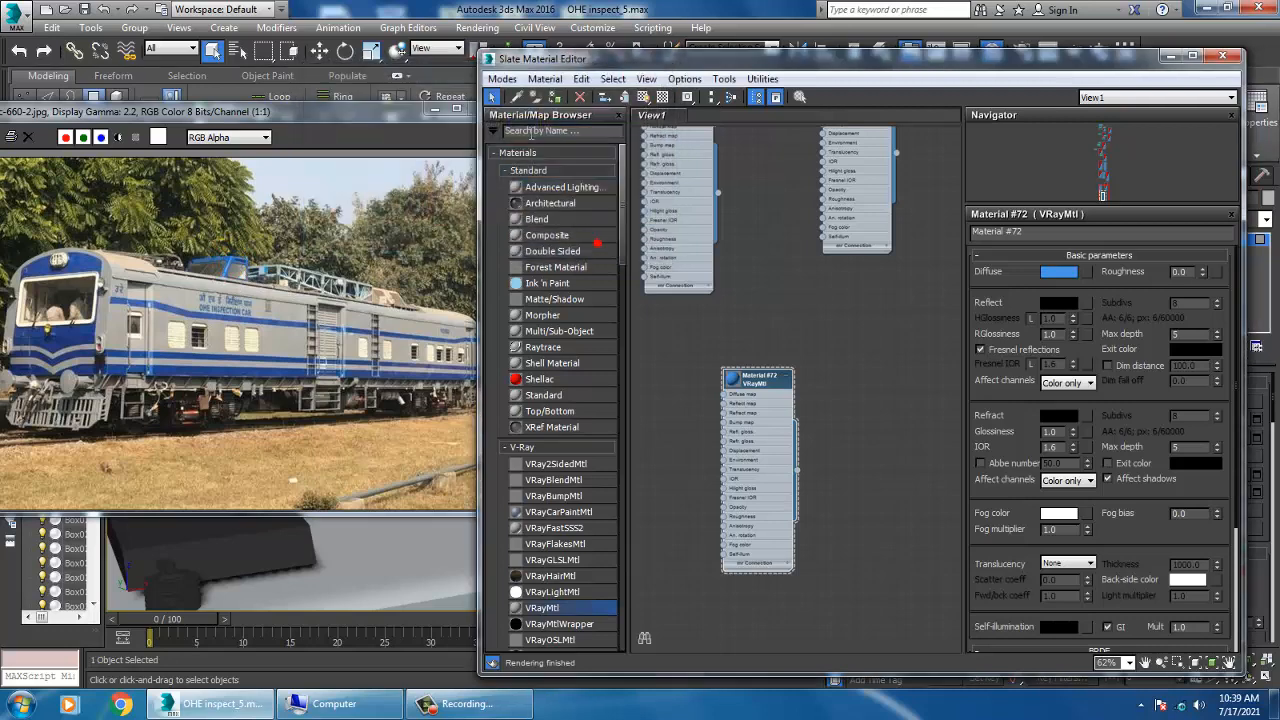
left_click(554, 99)
left_click(642, 84)
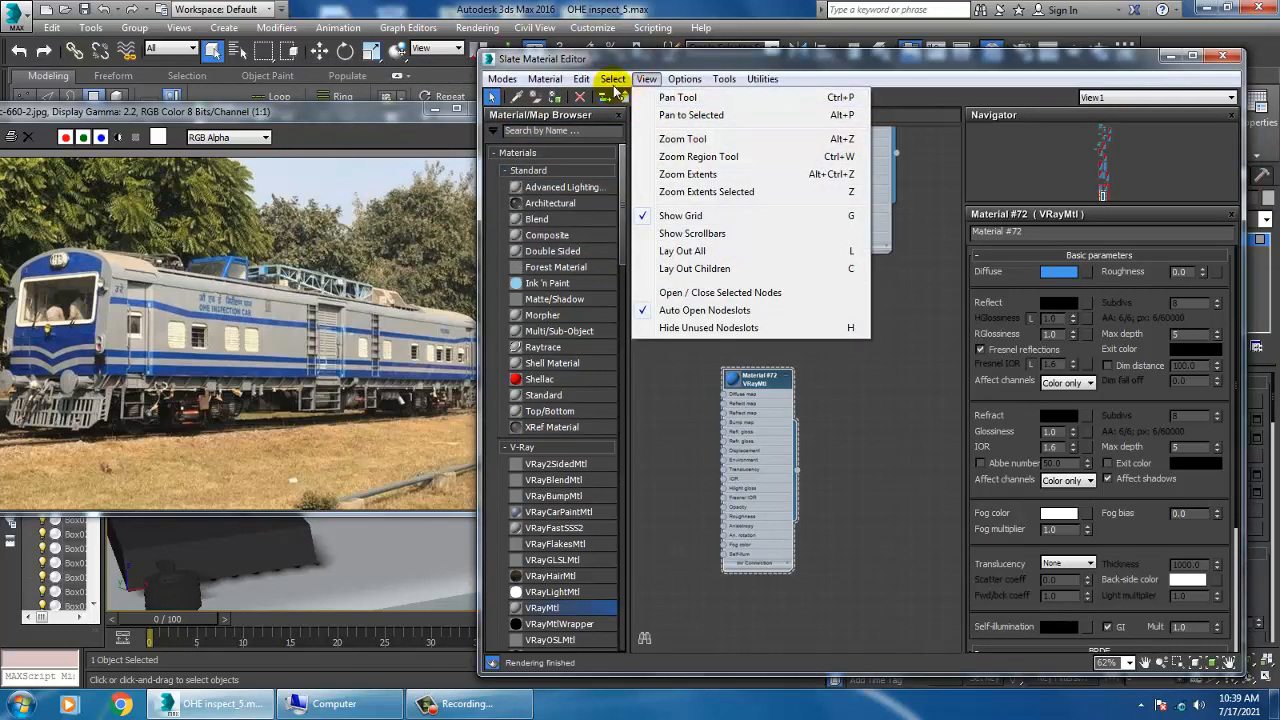
left_click(609, 61)
left_click(1195, 57)
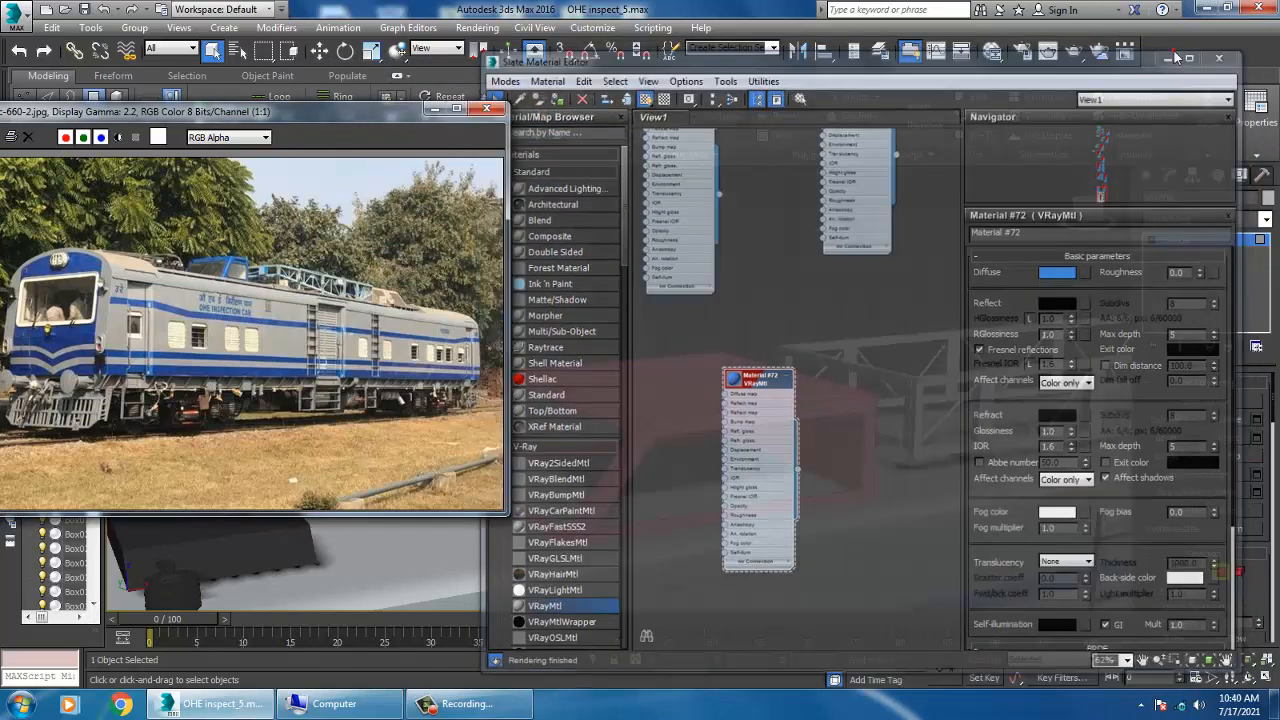
- Finish polygon editing on the roof cabin and window-select the lattice railing along the roof
middle_click_drag(773, 352, 793, 361, "alt")
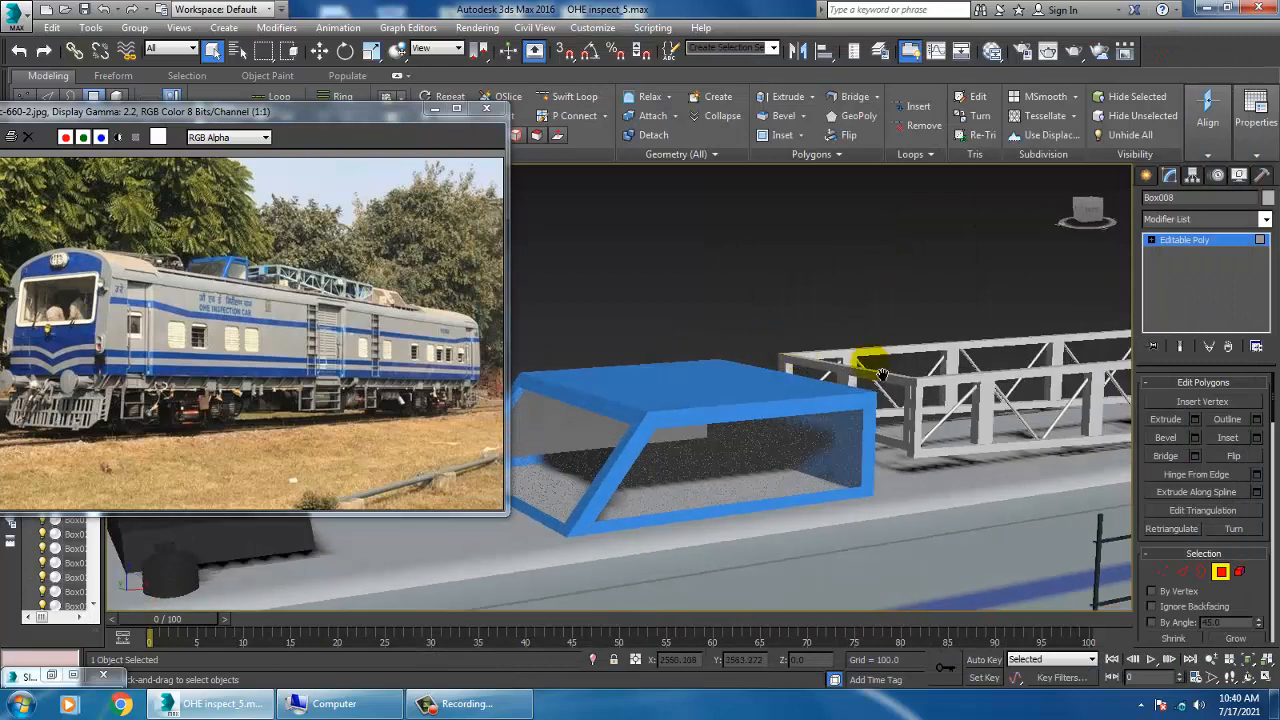
scroll(877, 368, "down", 4)
middle_click_drag(877, 368, 851, 402, "alt")
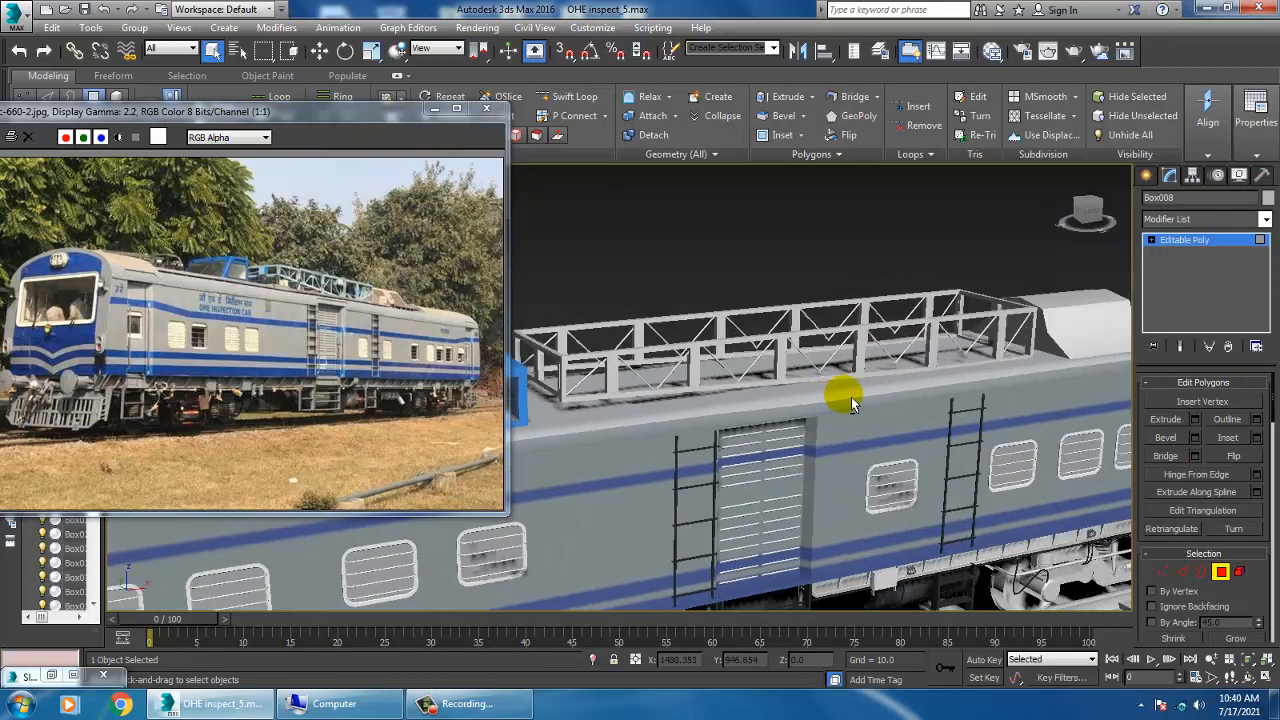
left_click(1184, 240)
middle_click_drag(846, 352, 709, 311, "alt")
scroll(766, 320, "down", 3)
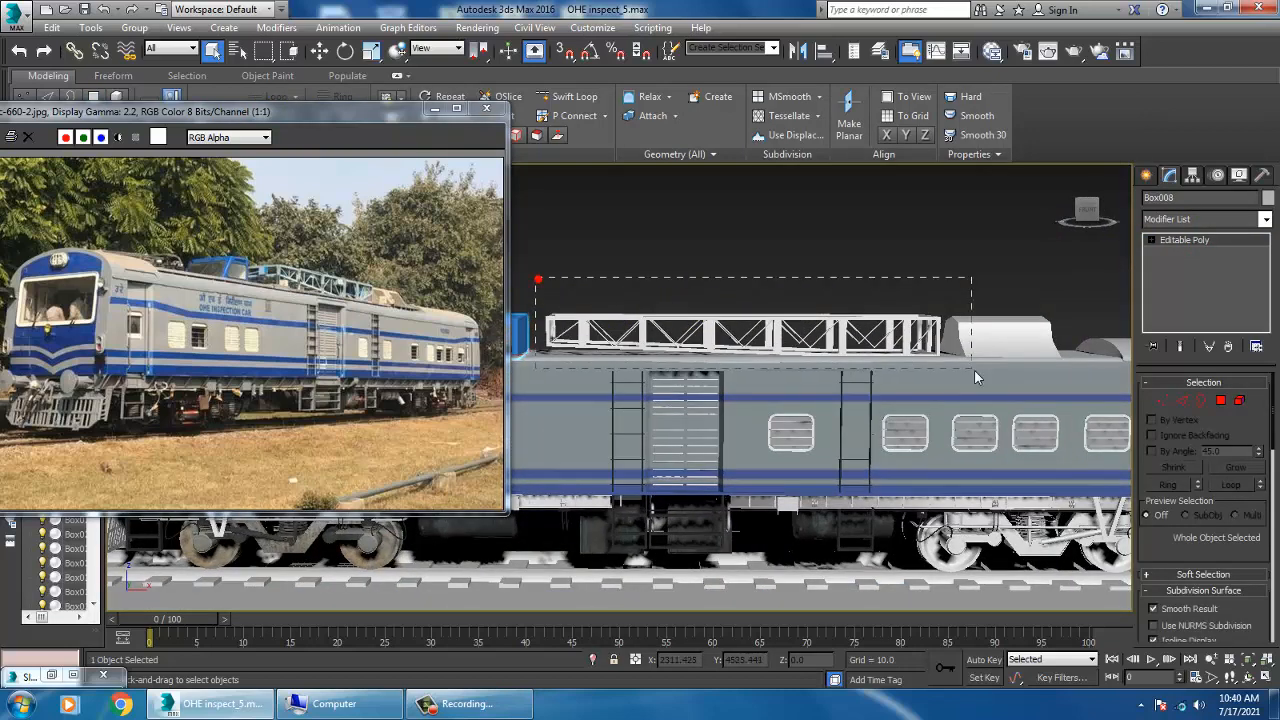
left_click_drag(941, 377, 941, 377)
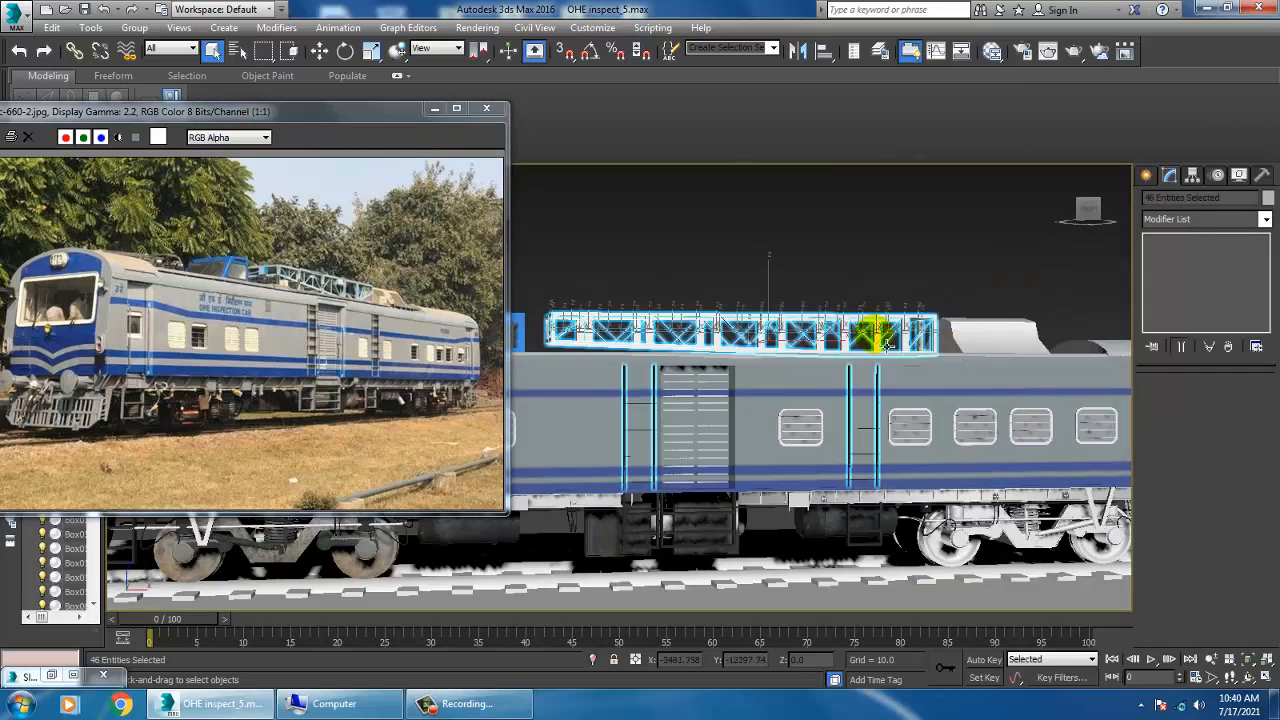
- In the wireframe front view, remove the side ladder rails from the selection, keeping only the roof lattice railing
key("alt+w")
key("alt+w")
scroll(886, 334, "up", 5)
scroll(903, 306, "down", 4)
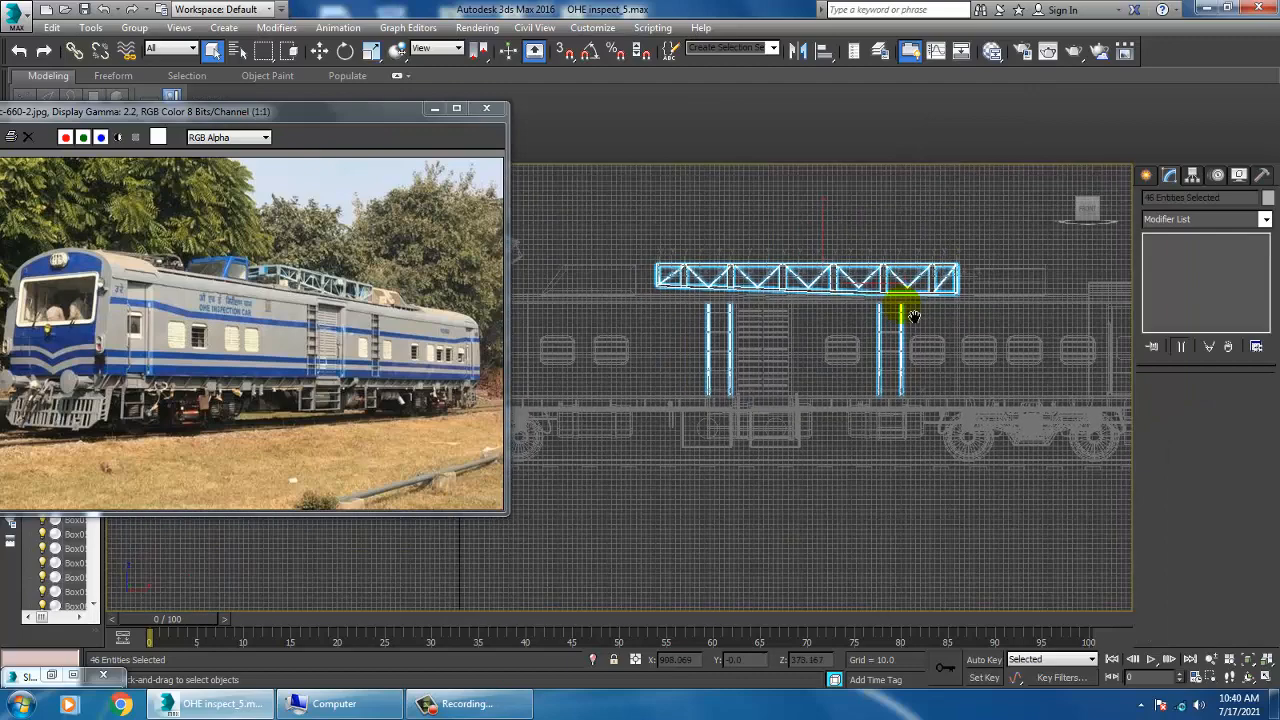
left_click_drag(967, 337, 966, 337, "alt")
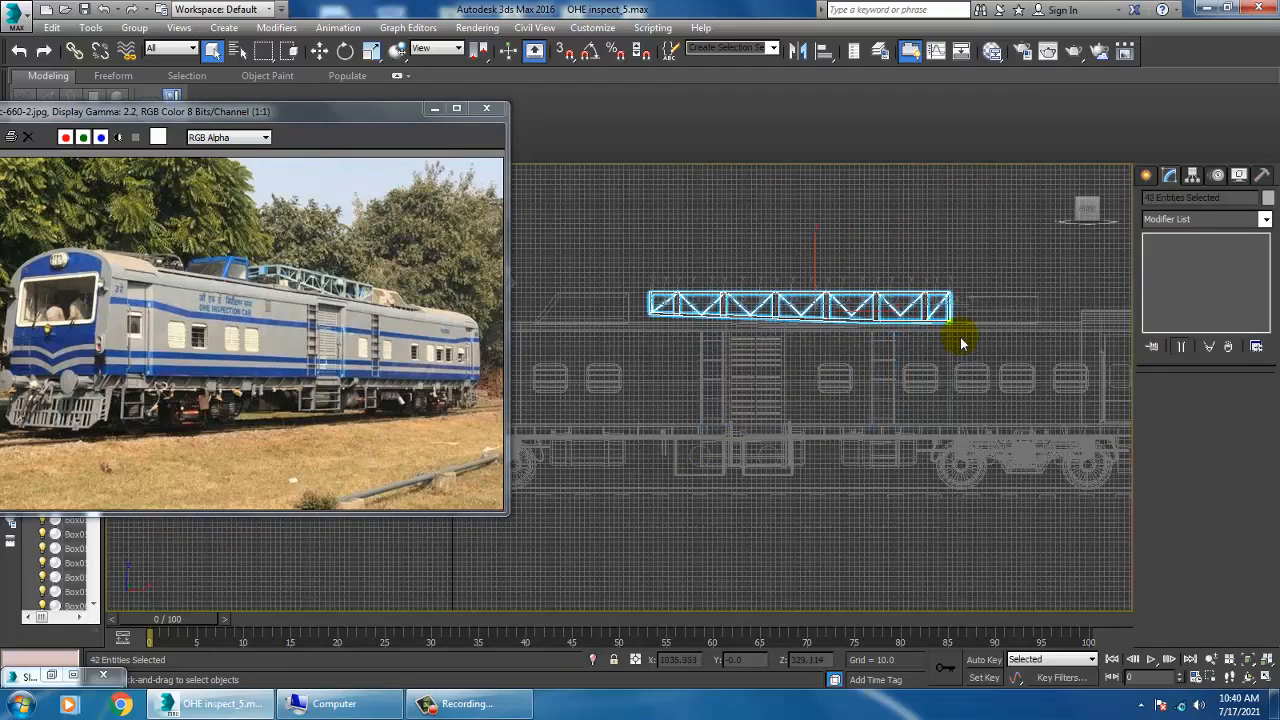
- Add a new VRayMtl beside the cabin frame's blue material for the selected roof railing, keeping the railing in view
key("alt+w")
middle_click_drag(972, 470, 925, 464)
key("alt+w")
middle_click_drag(630, 315, 701, 355, "alt")
scroll(840, 390, "up", 6)
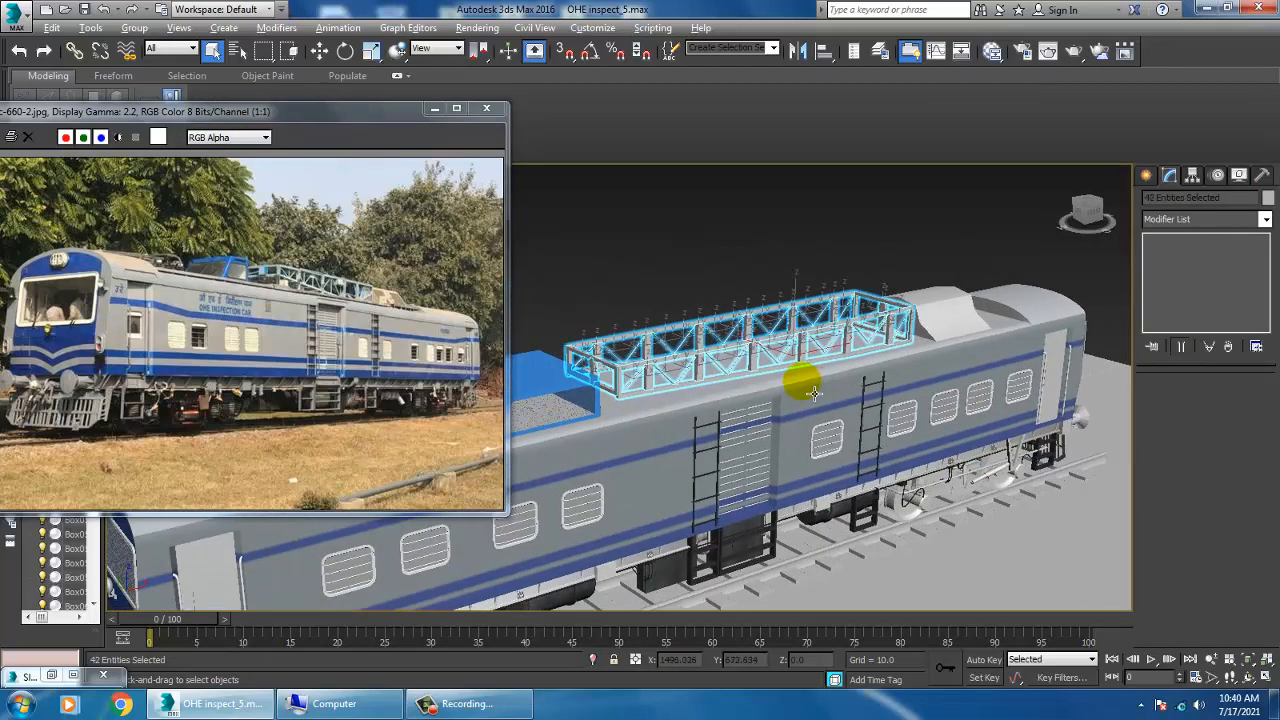
scroll(840, 390, "up", 2)
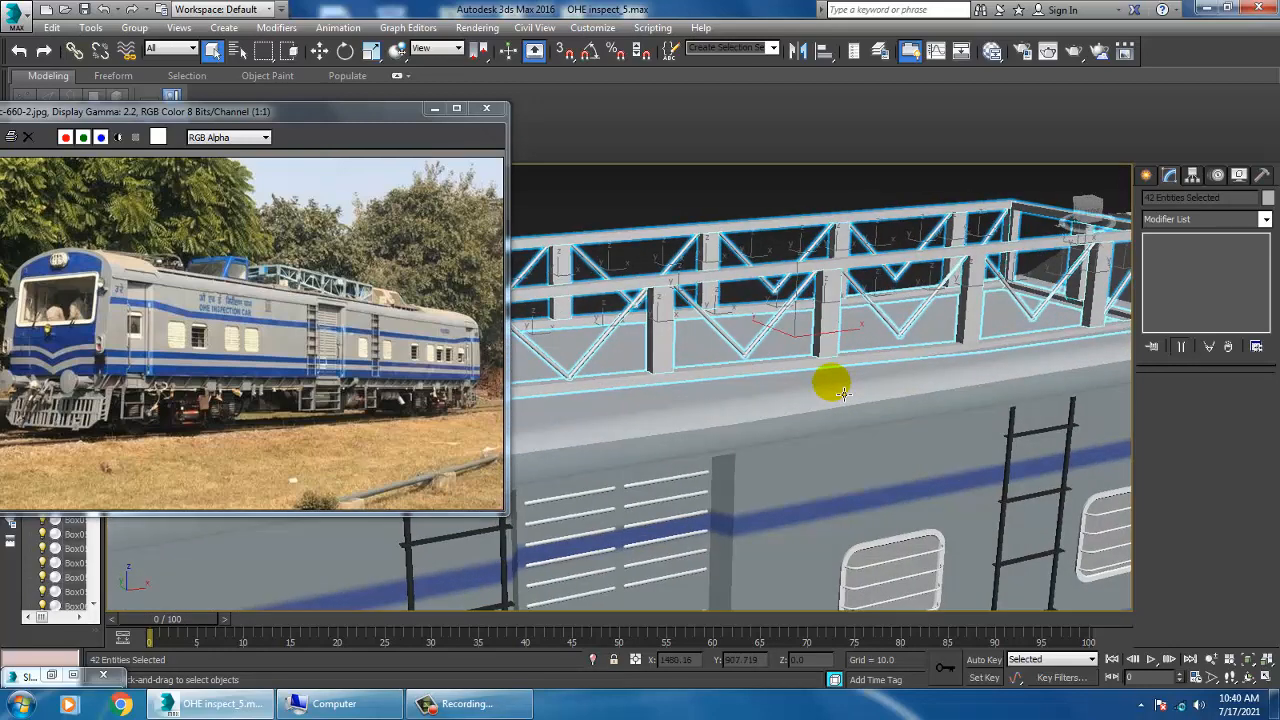
key("m")
middle_click_drag(787, 431, 741, 370)
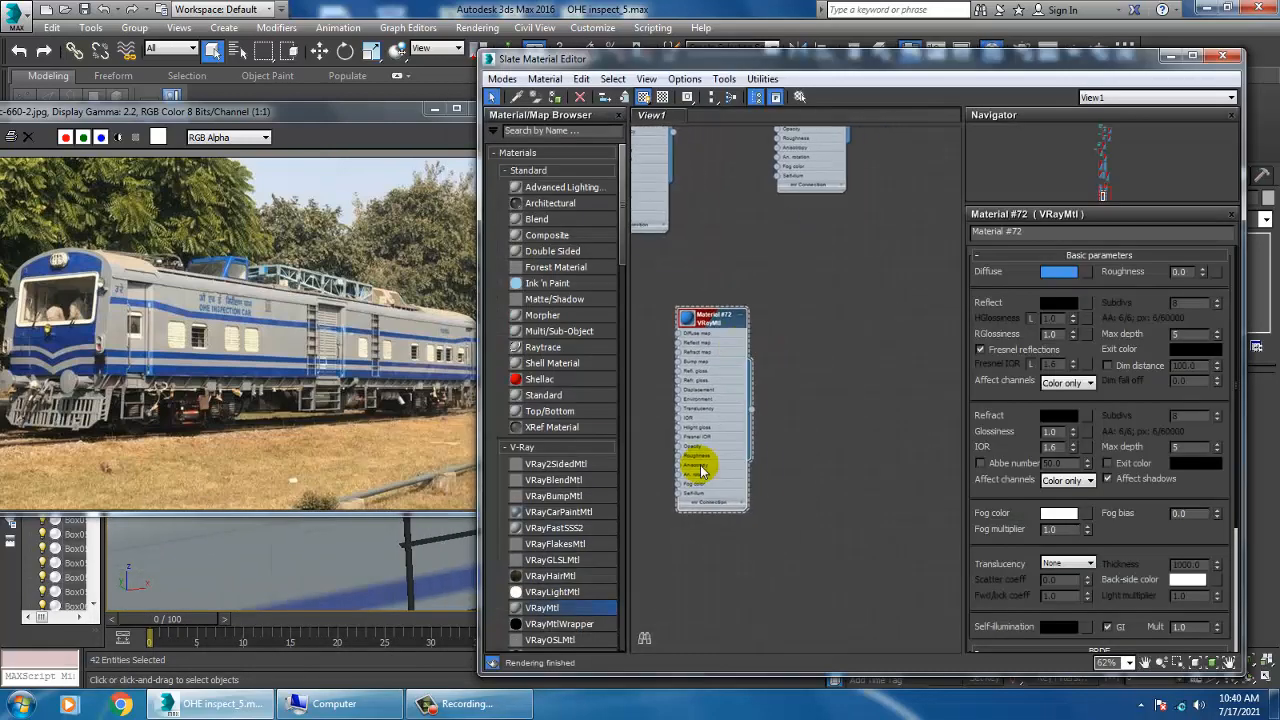
left_click_drag(920, 375, 860, 328)
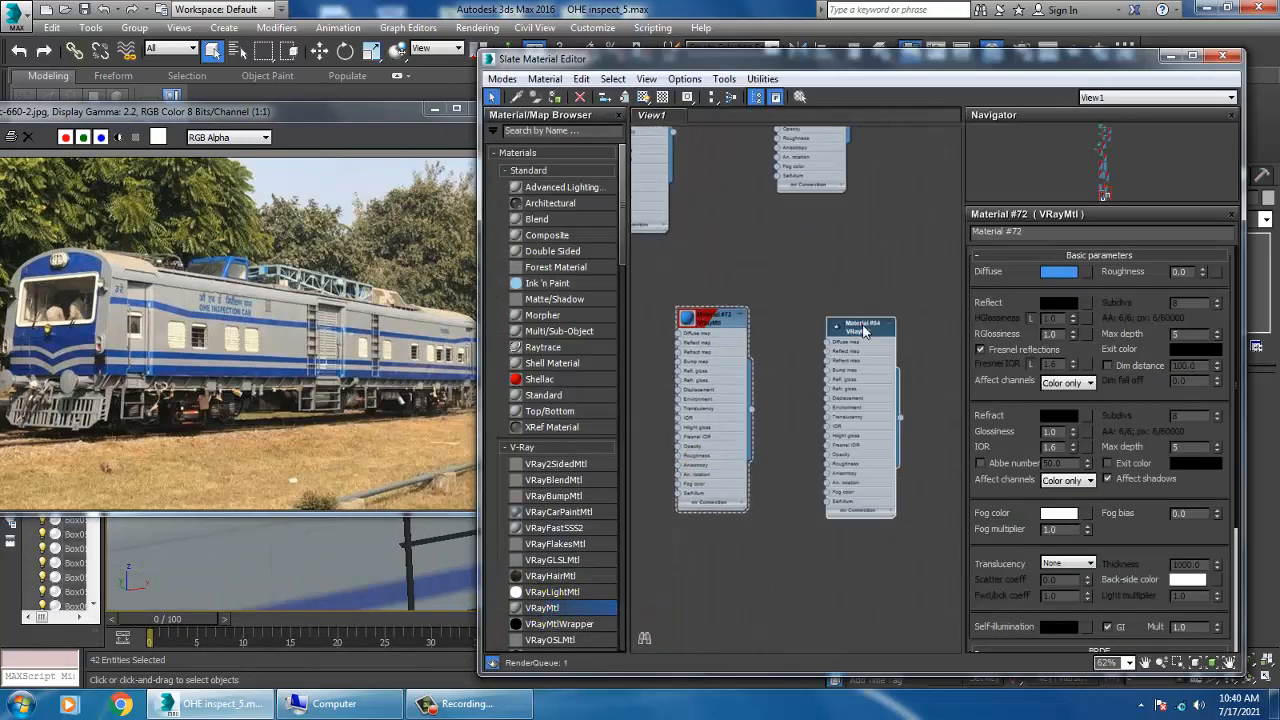
- Set the new material's diffuse to the light blue sampled from the roof railing in the reference photo
double_click(860, 328)
left_click(1057, 272)
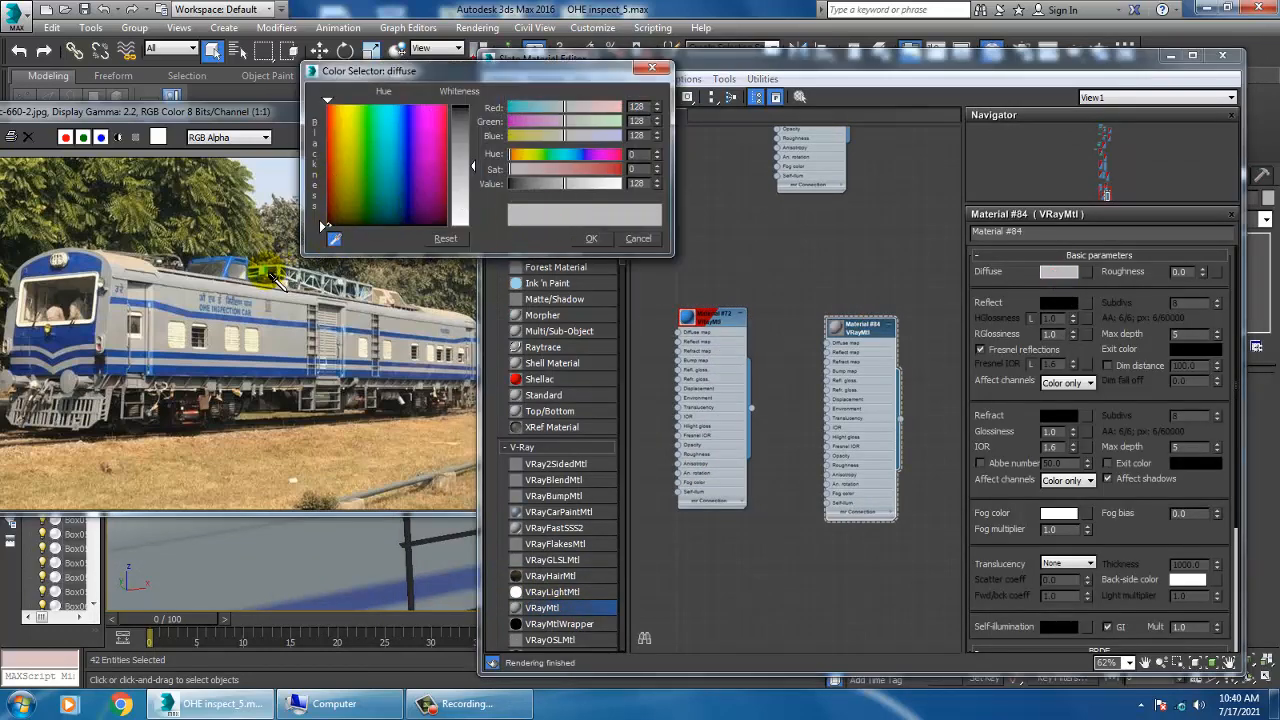
left_click(275, 279)
left_click(575, 213)
left_click(591, 238)
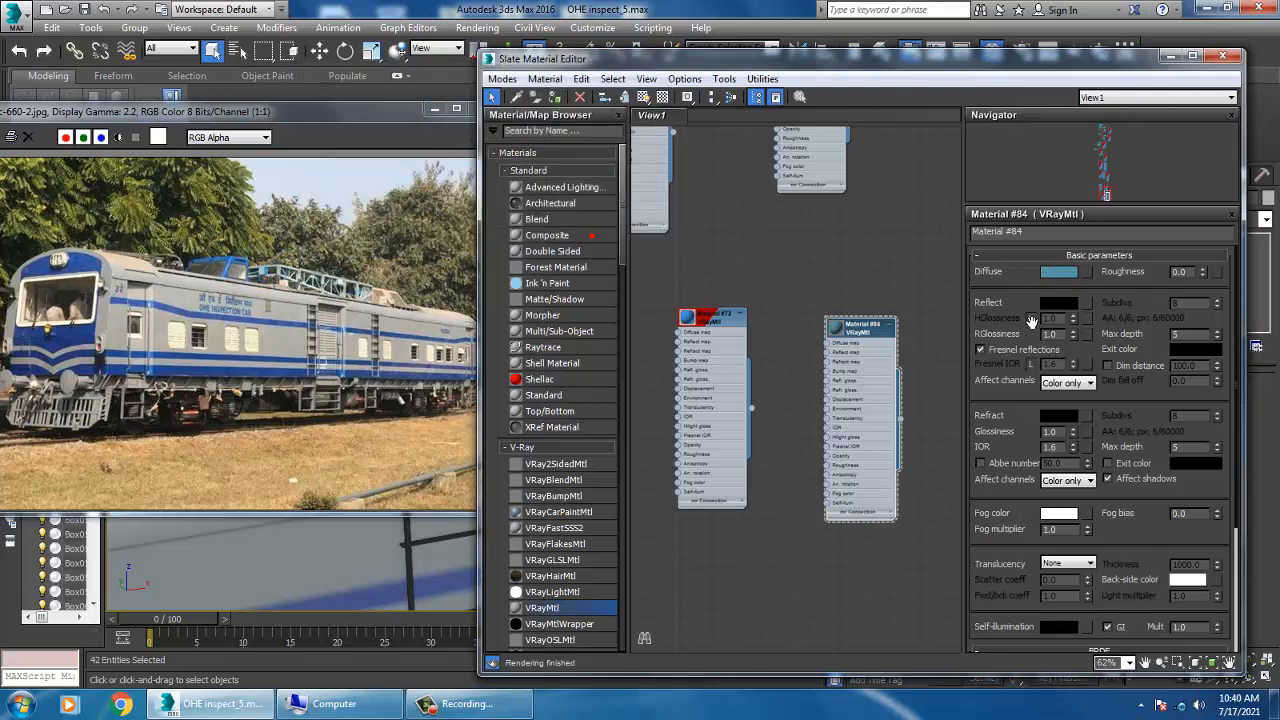
- Give the railing material a light grey reflection, with unlocked Fresnel IOR 0.8 and highlight glossiness 0.71
left_click(1057, 300)
left_click_drag(464, 131, 464, 178)
left_click(583, 245)
left_click(833, 332)
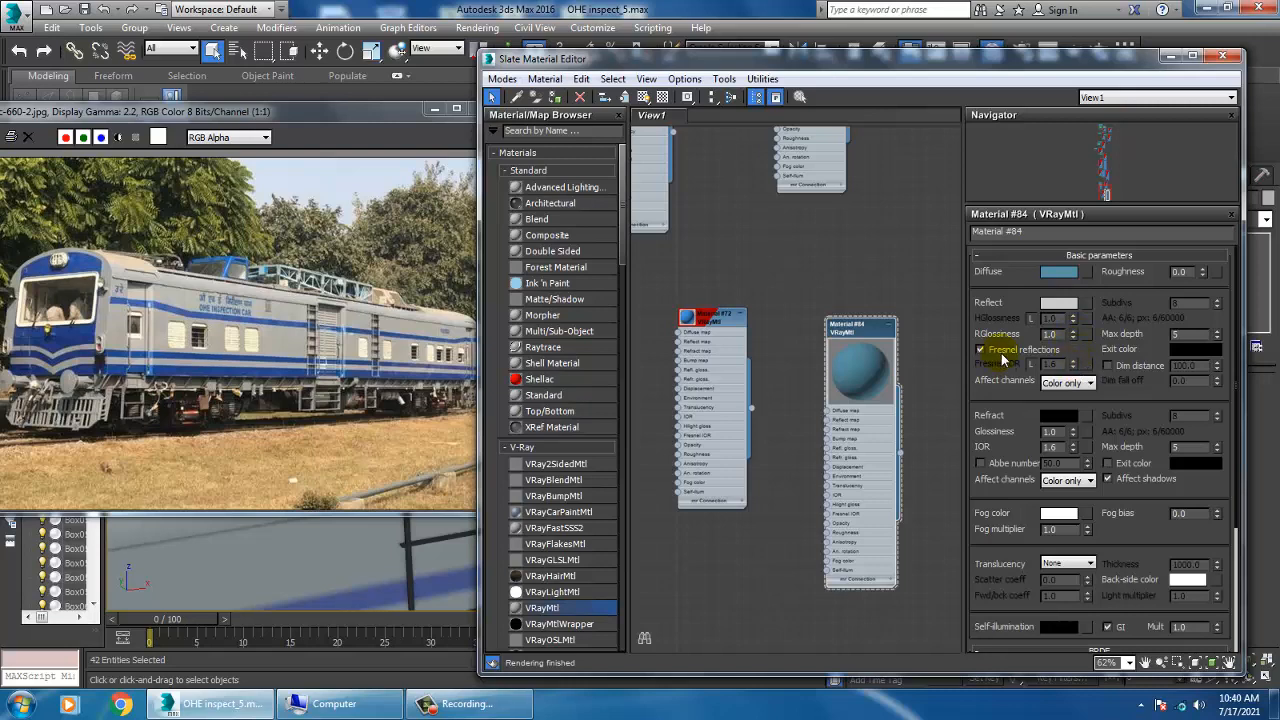
left_click(1002, 351)
left_click(1030, 364)
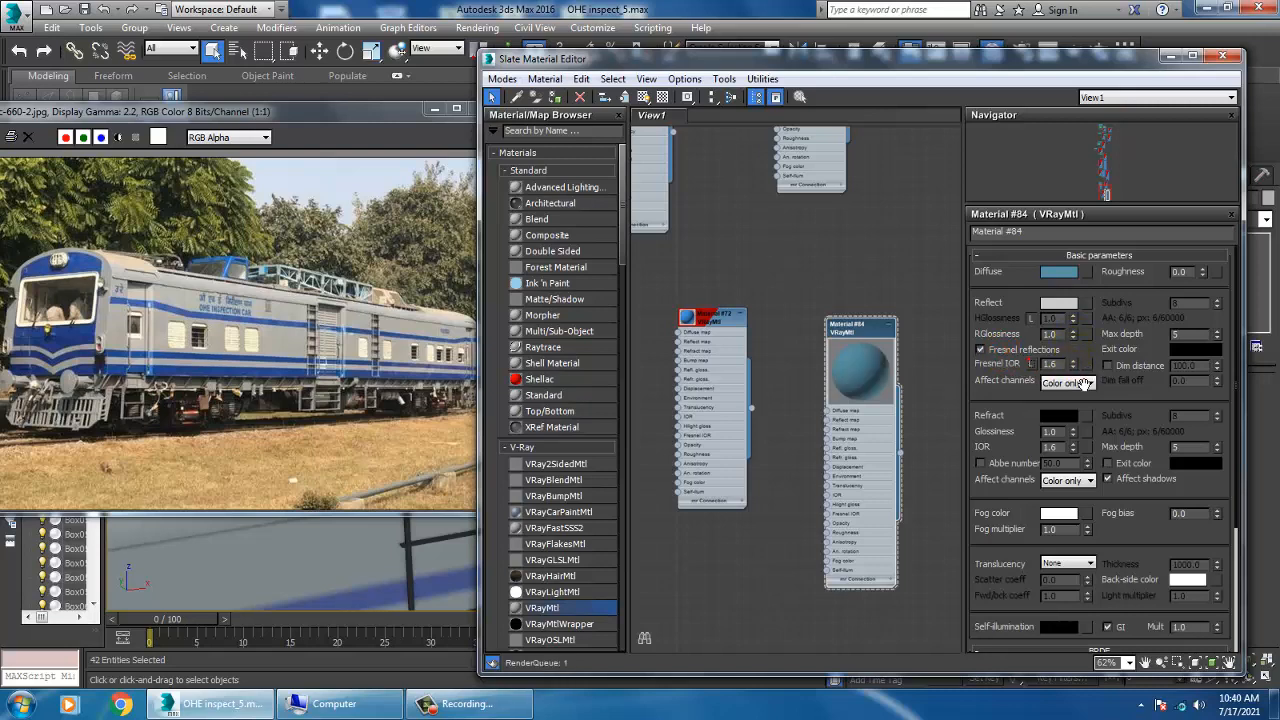
left_click_drag(1089, 391, 1095, 379)
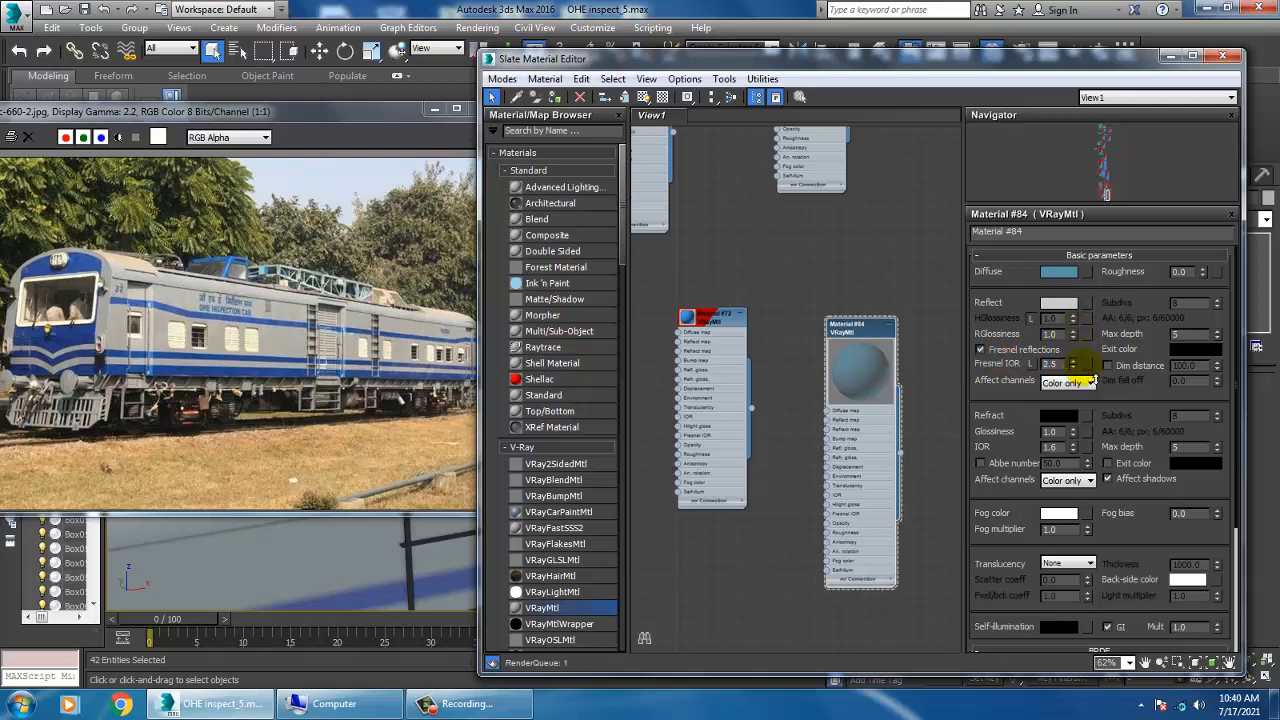
left_click_drag(1073, 335, 1089, 383)
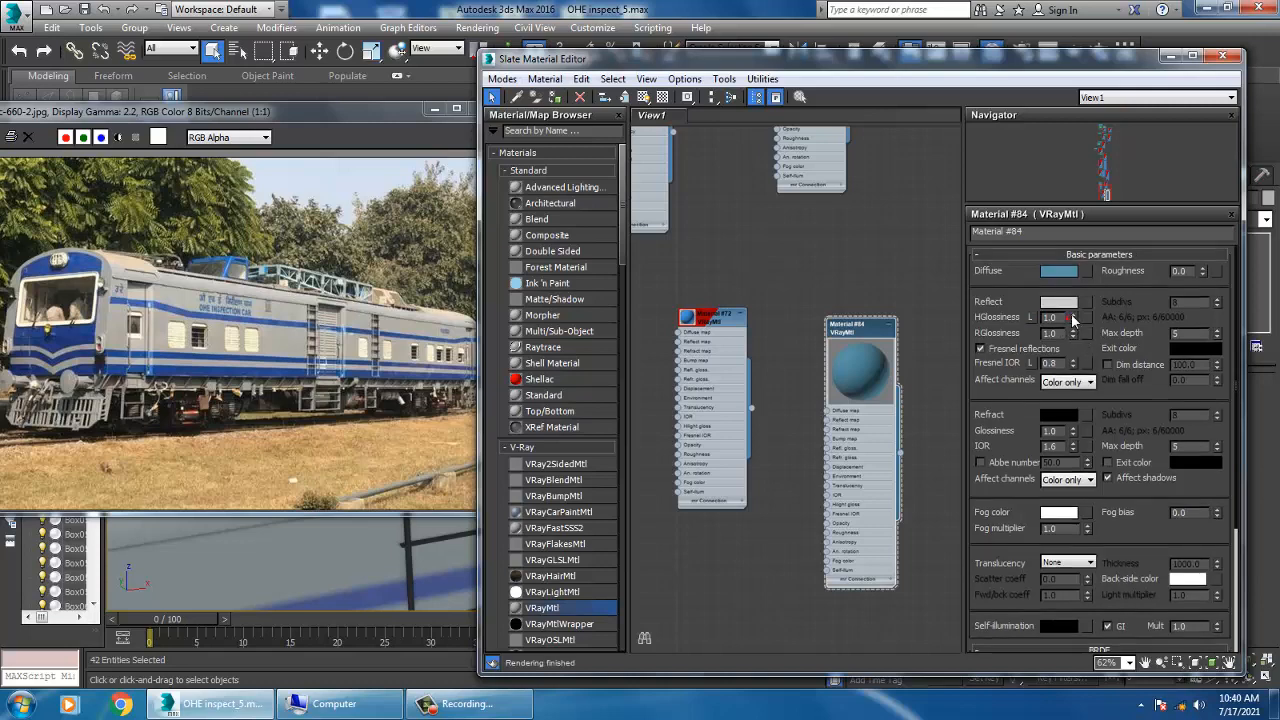
- Assign the light blue material to the selected roof railing, clear the selection and check the car against the reference photo
left_click(555, 97)
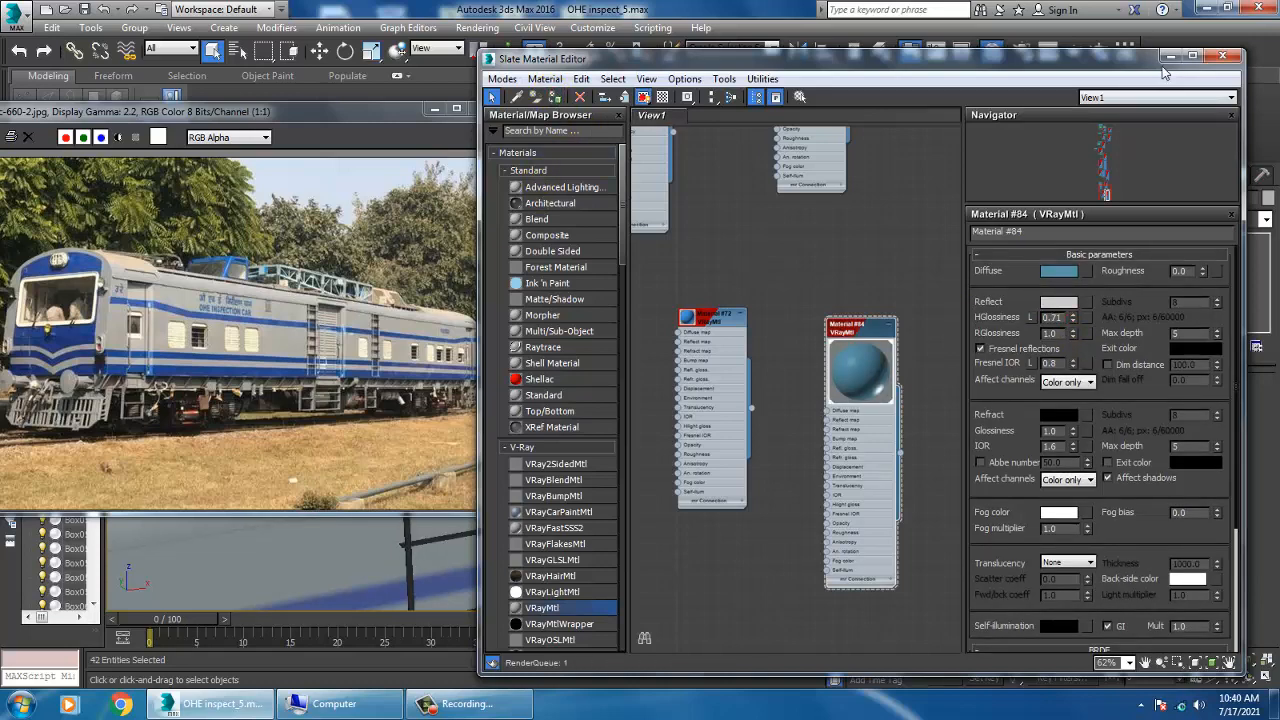
left_click(1169, 57)
left_click(730, 178)
scroll(806, 348, "down", 5)
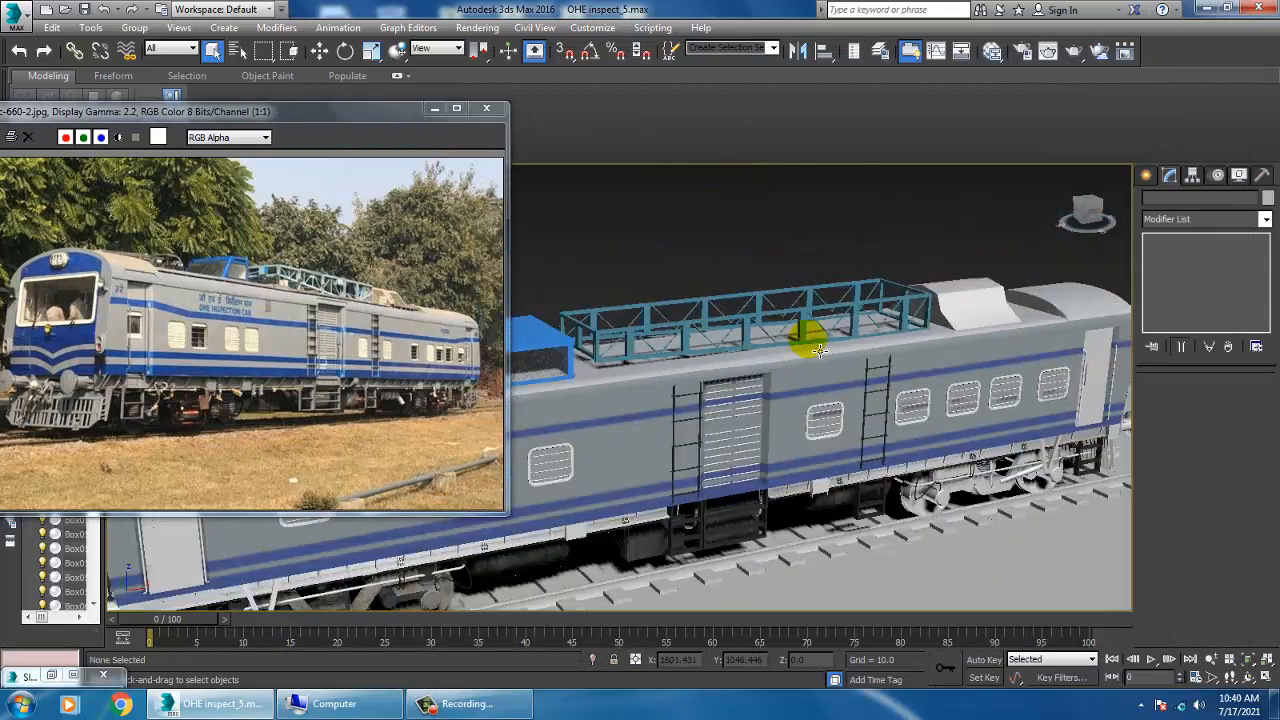
scroll(820, 348, "up", 3)
scroll(914, 297, "down", 4)
scroll(871, 320, "up", 6)
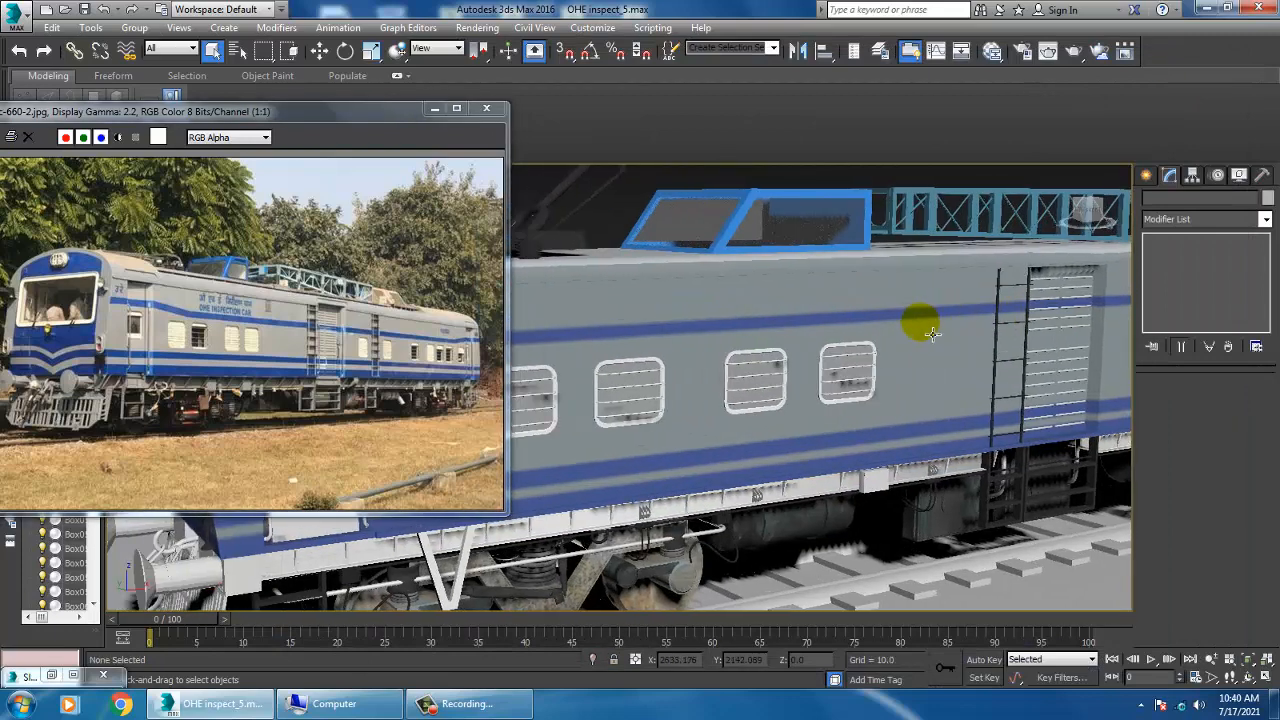
scroll(931, 333, "down", 5)
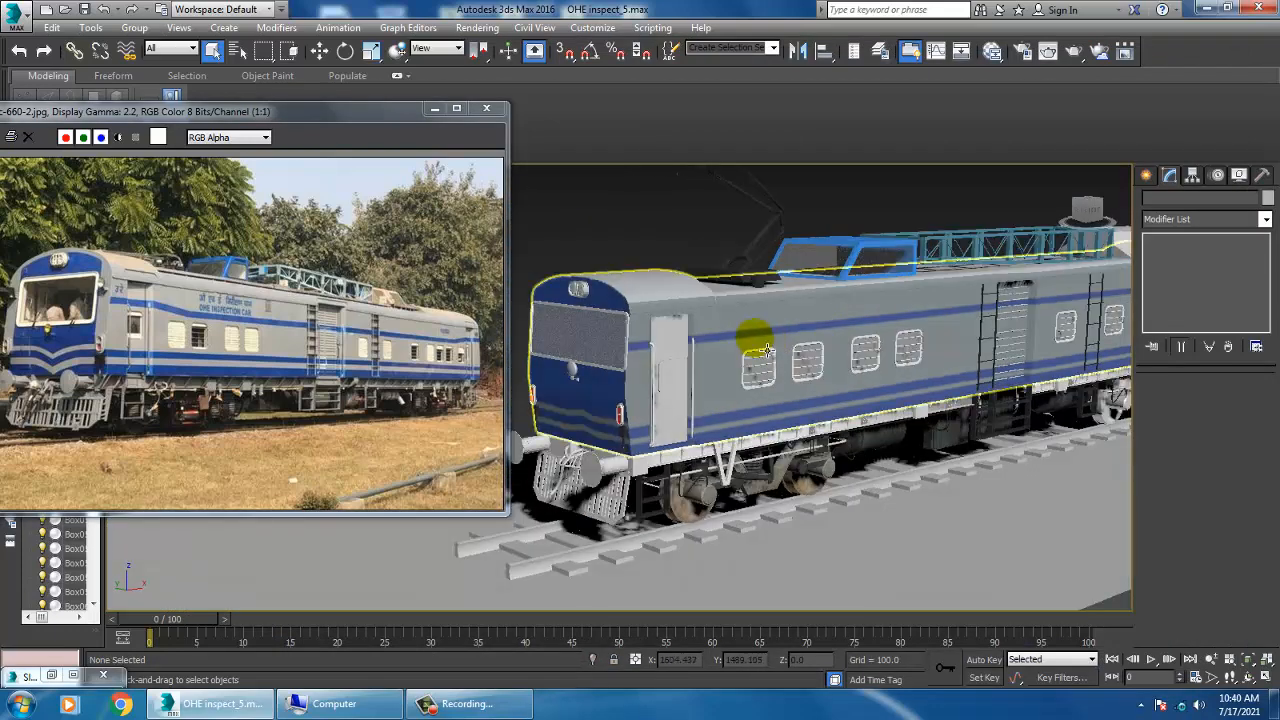
- Select the extruded window in the side door near the cab and convert it to Editable Poly
scroll(720, 362, "up", 1)
left_click(701, 371)
scroll(715, 392, "up", 5)
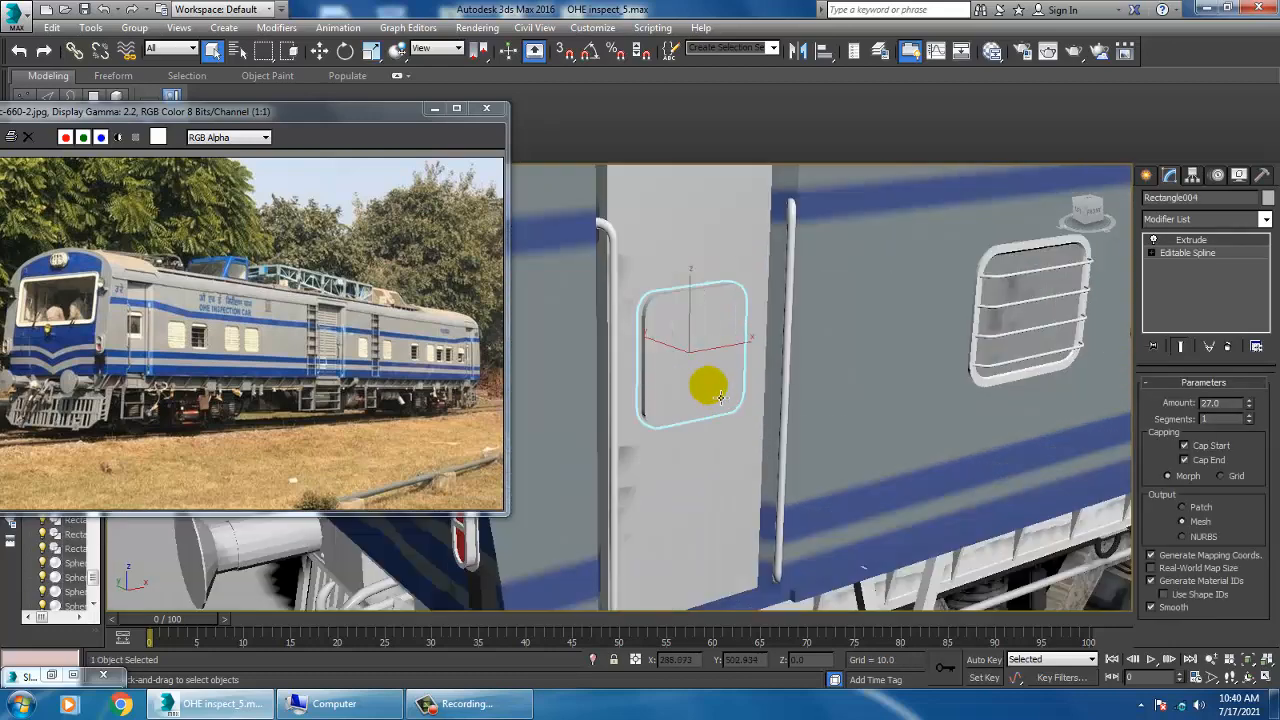
middle_click_drag(720, 398, 772, 386, "alt")
scroll(748, 387, "up", 5)
scroll(749, 386, "down", 5)
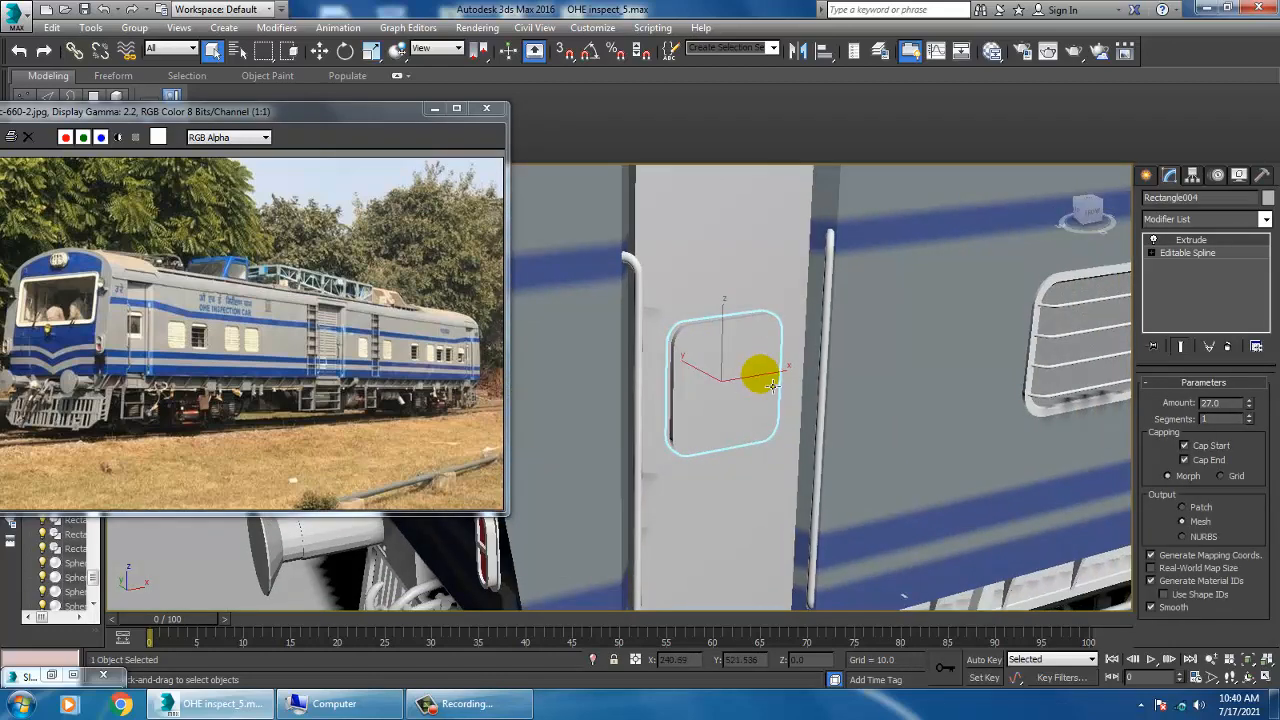
left_click(1068, 282)
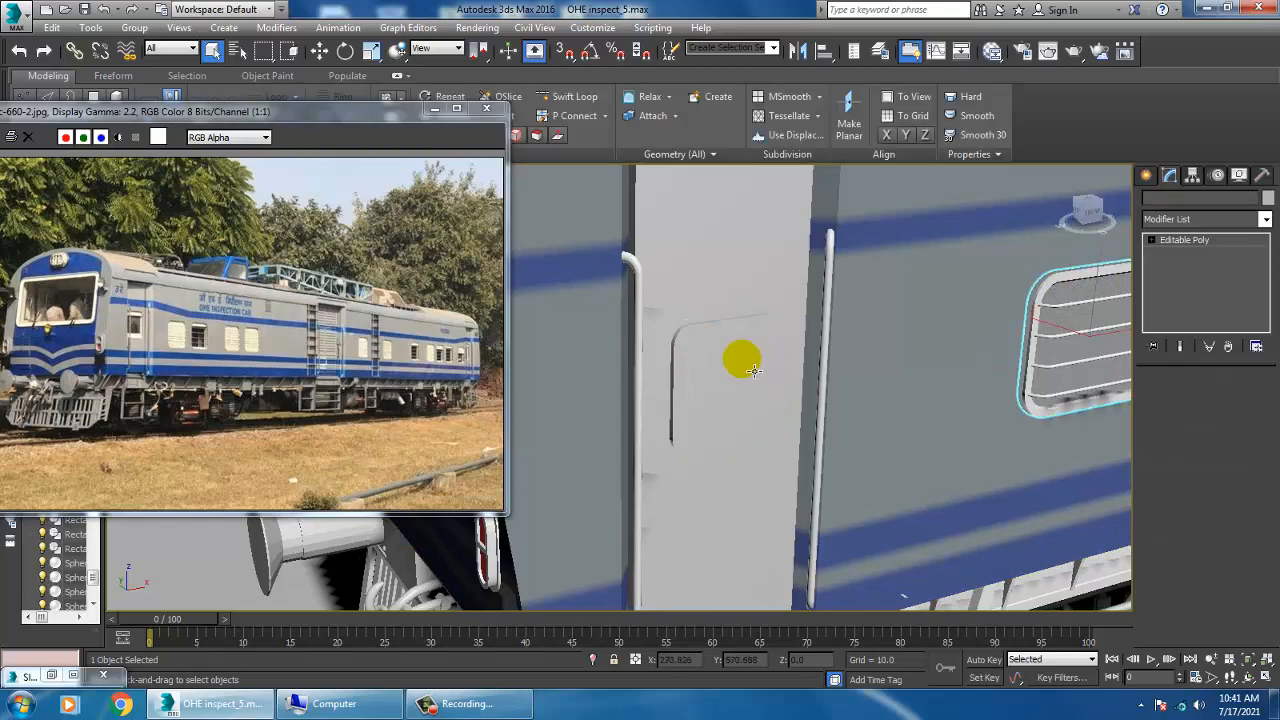
left_click(752, 370)
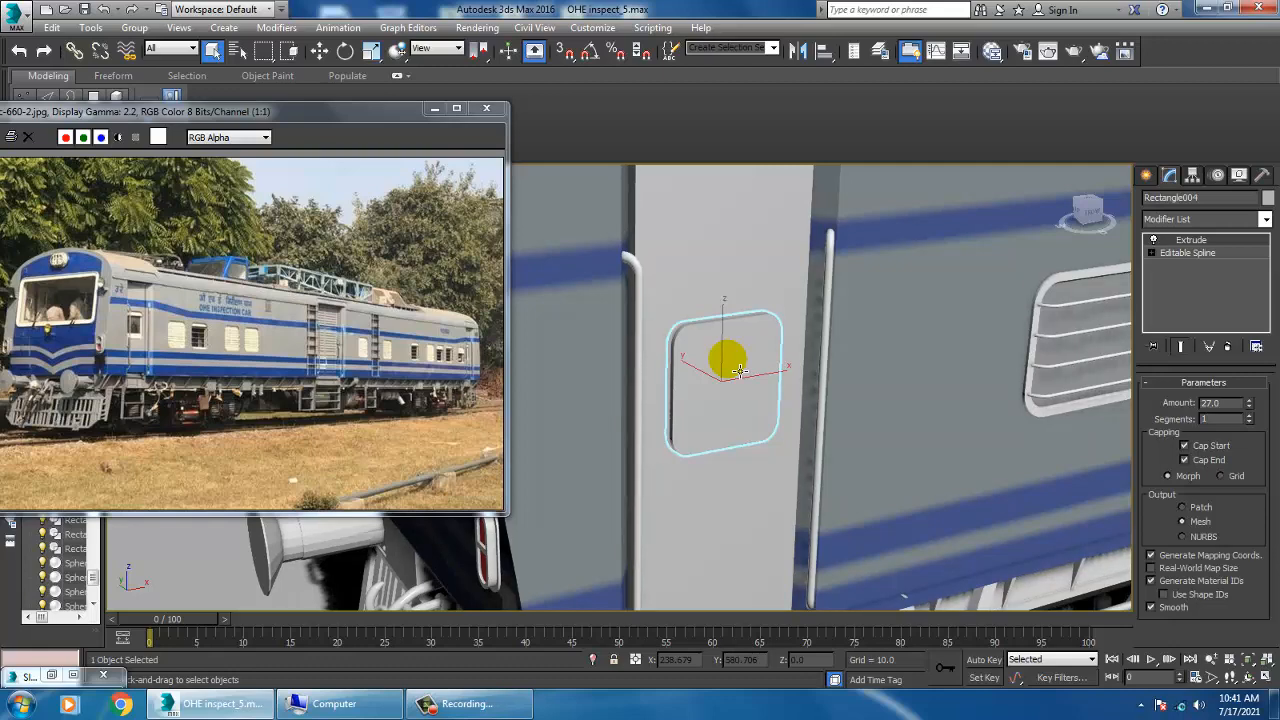
right_click(730, 360)
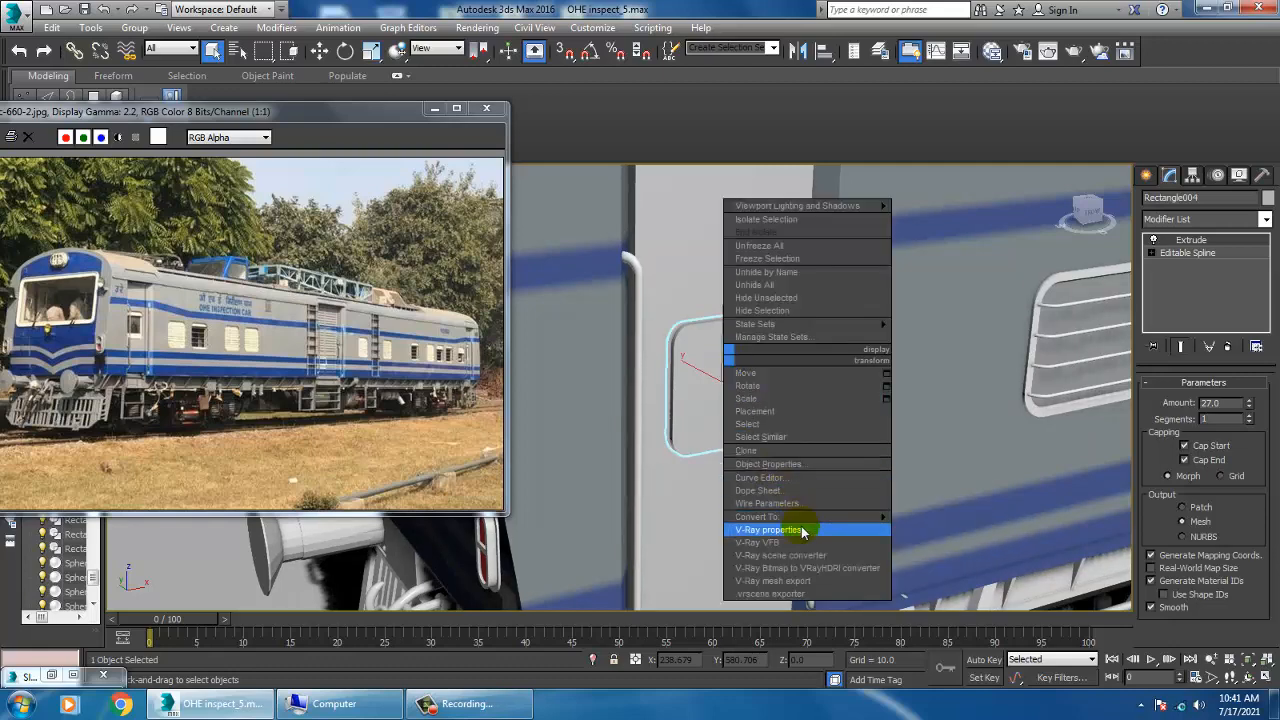
mouse_move(878, 516)
left_click(958, 529)
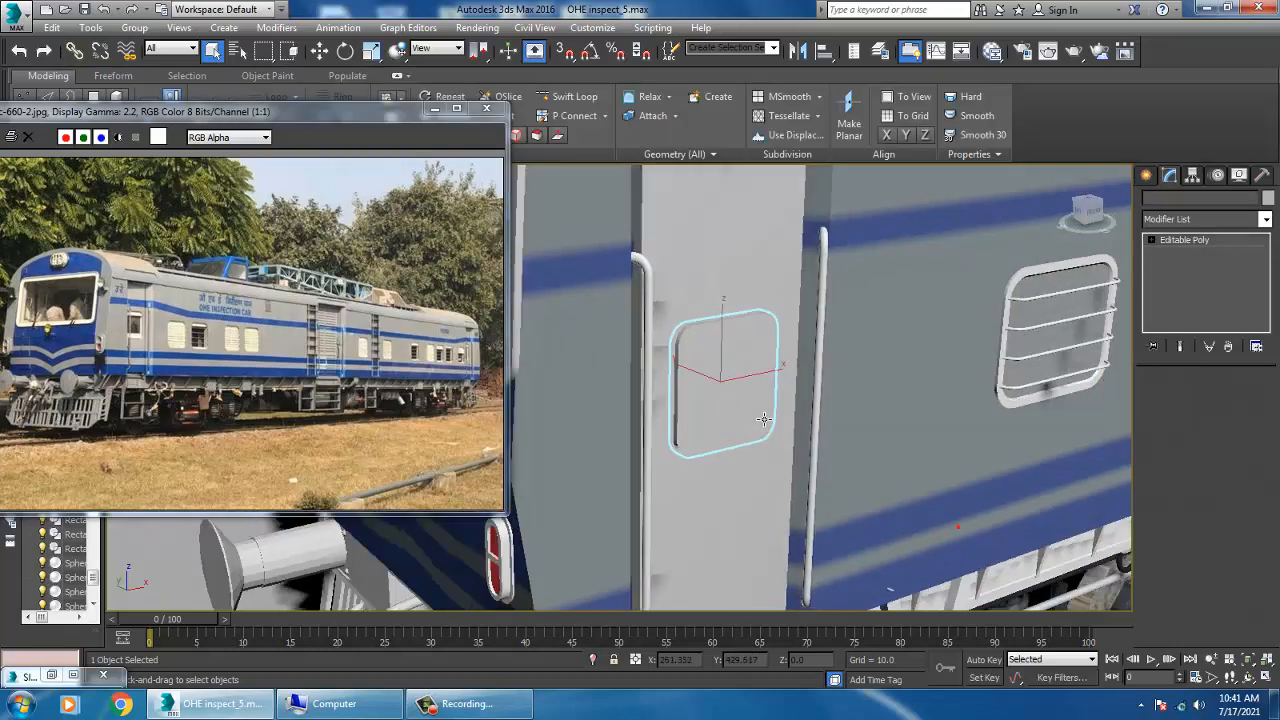
- Isolate the door window and select its front and back face polygons
left_click(714, 396)
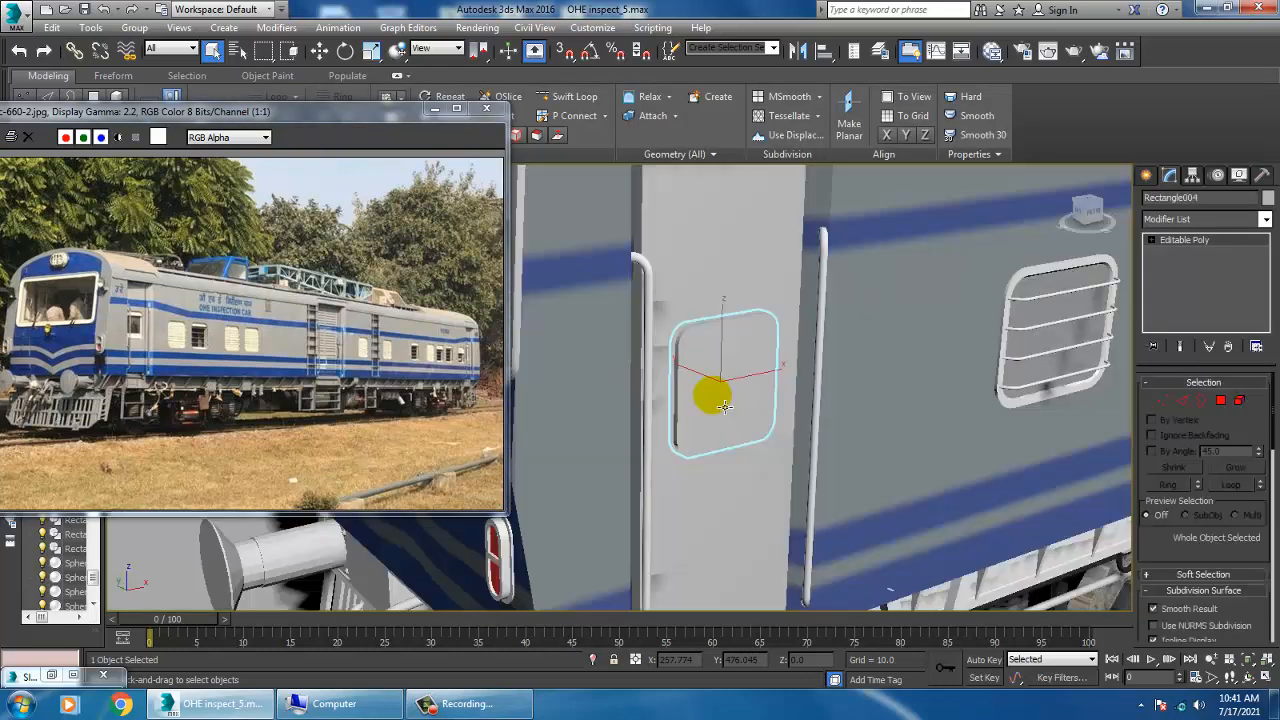
left_click(1218, 401)
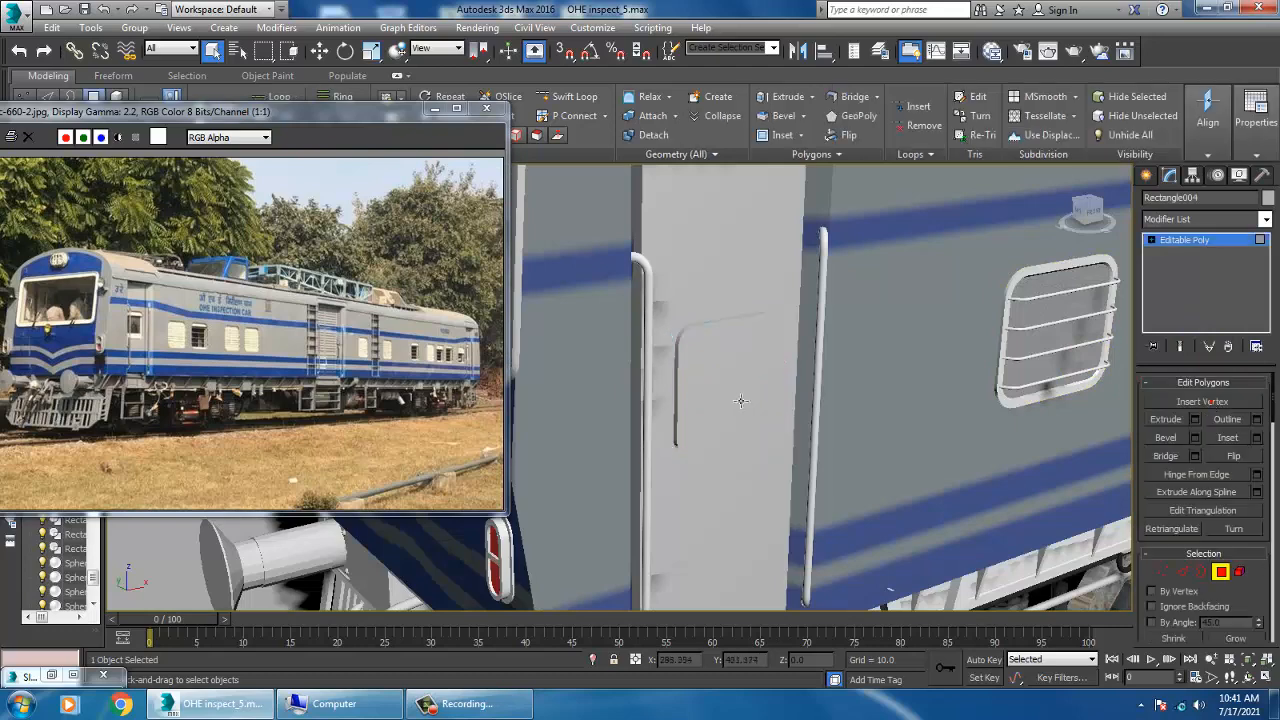
left_click(737, 392)
left_click(737, 392)
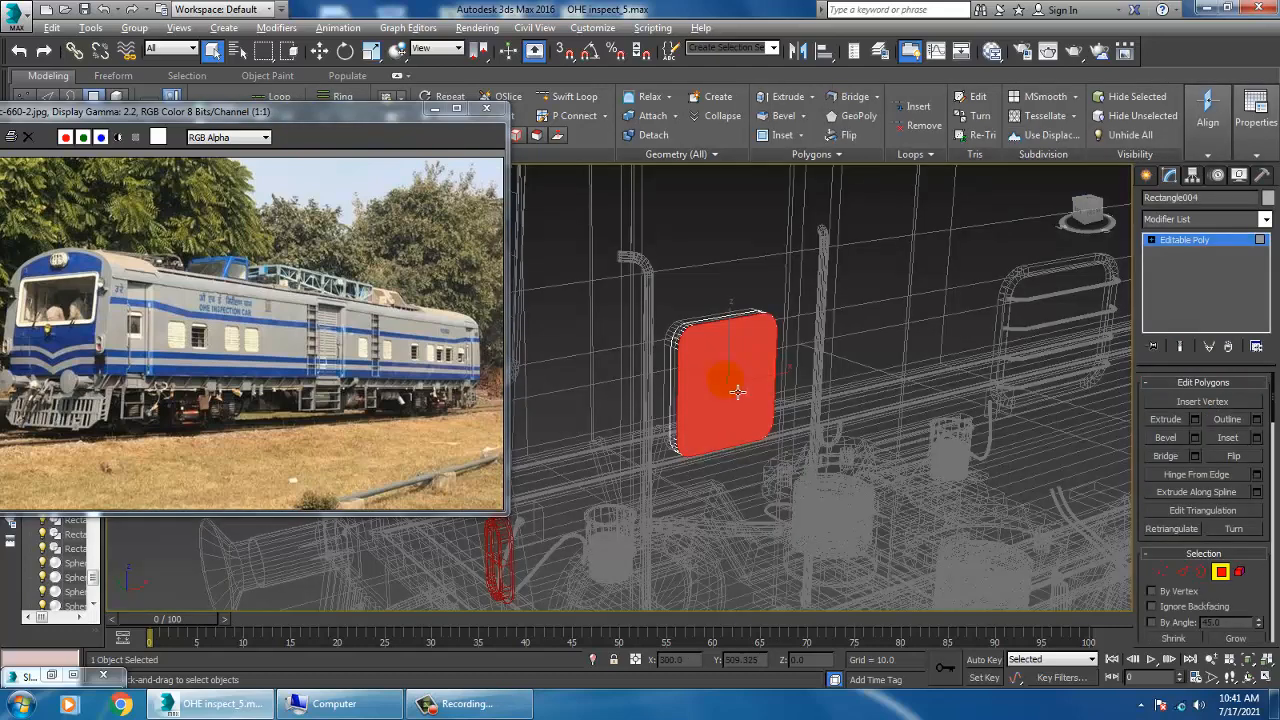
key("alt+q")
key("F3")
mouse_move(706, 394)
middle_mouse_down("alt")
mouse_move(809, 394)
mouse_move(796, 400)
middle_mouse_up("alt")
left_click(634, 374)
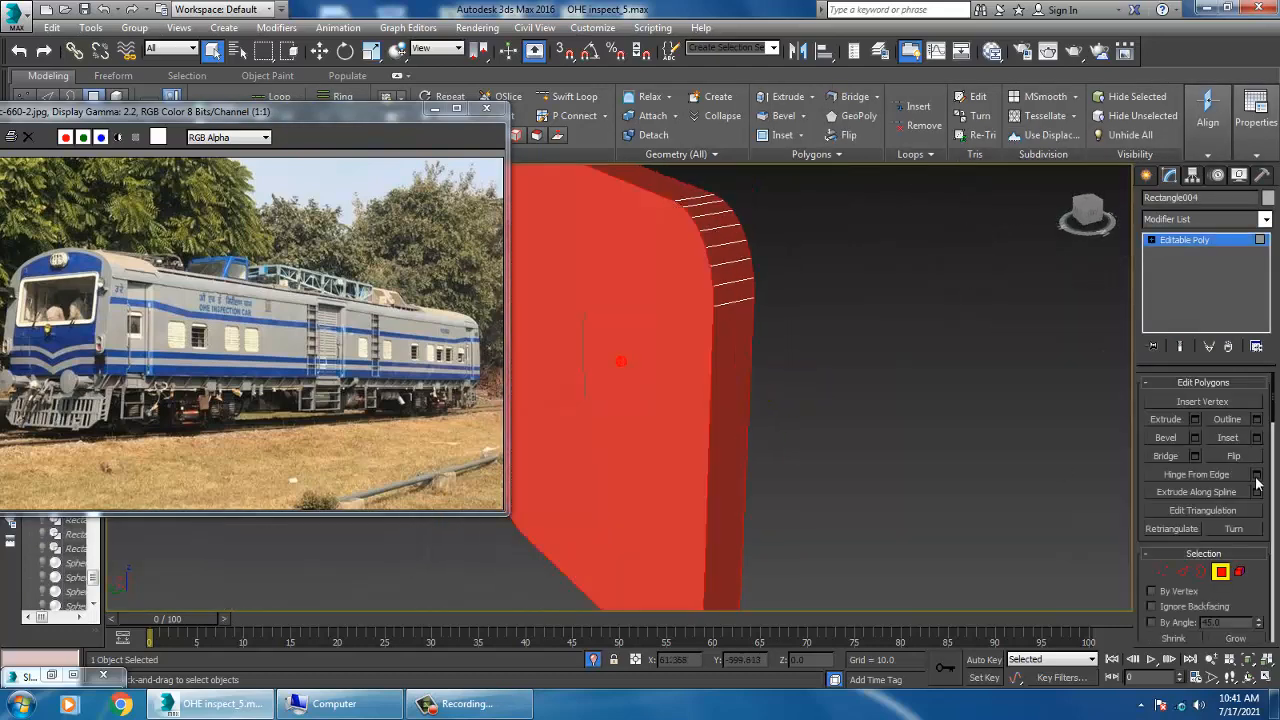
- Inset the door window's selected faces by 2.683
left_click(1256, 437)
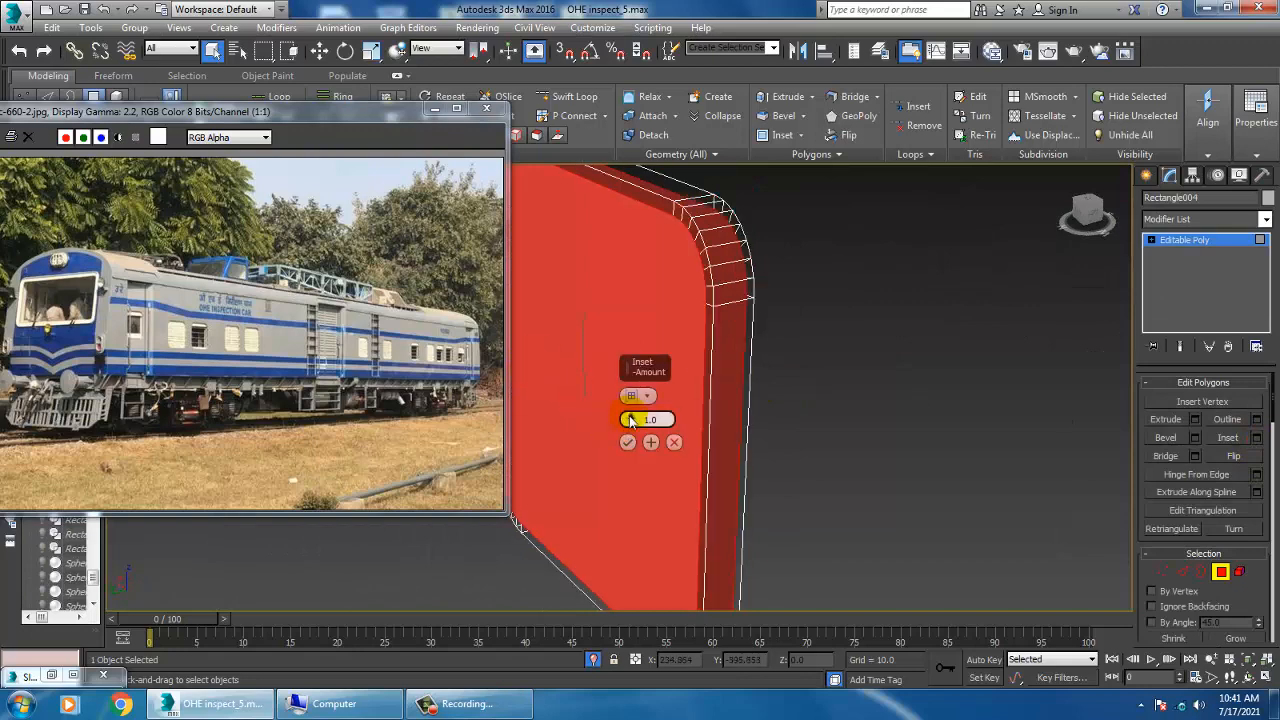
left_click_drag(629, 421, 630, 412)
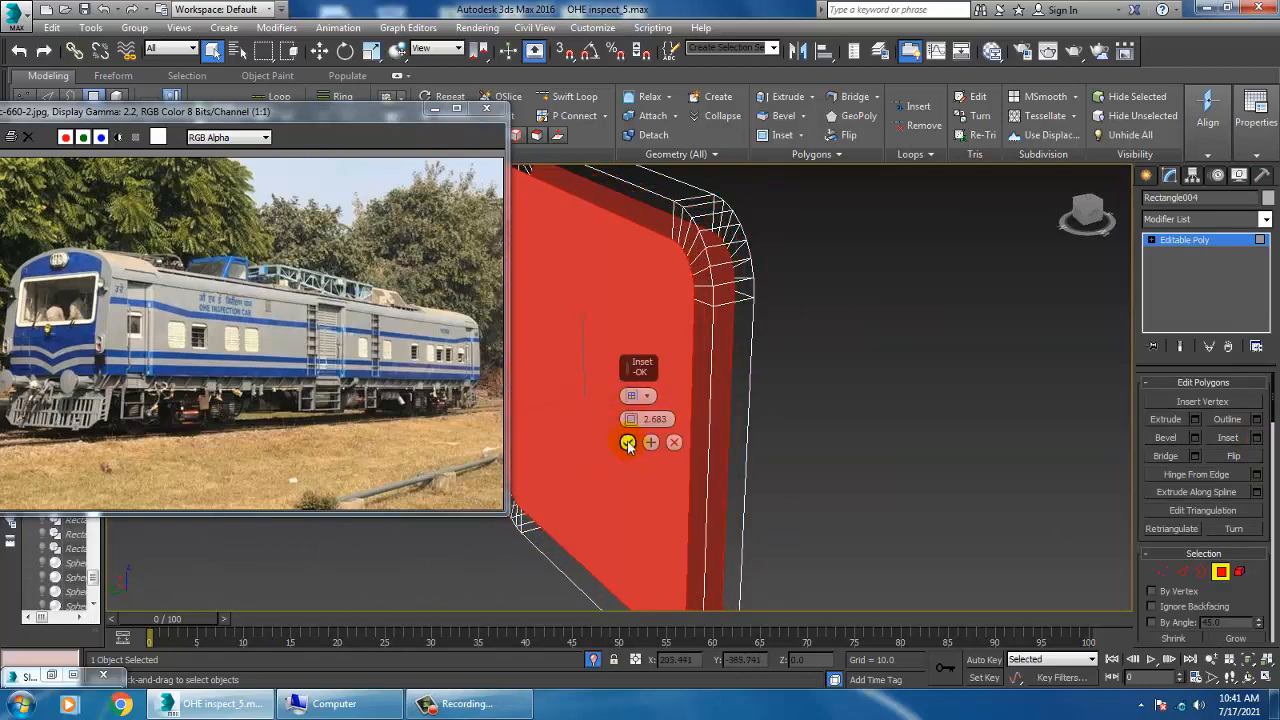
- Assign the existing Material #12 to the door window's inset pane polygons and uncover the window in the viewport
key("F3")
mouse_move(836, 408)
middle_mouse_down("alt")
mouse_move(711, 412)
mouse_move(771, 391)
middle_mouse_up("alt")
scroll(740, 416, "down", 4)
scroll(771, 391, "up", 2)
key("m")
middle_click_drag(893, 320, 937, 532)
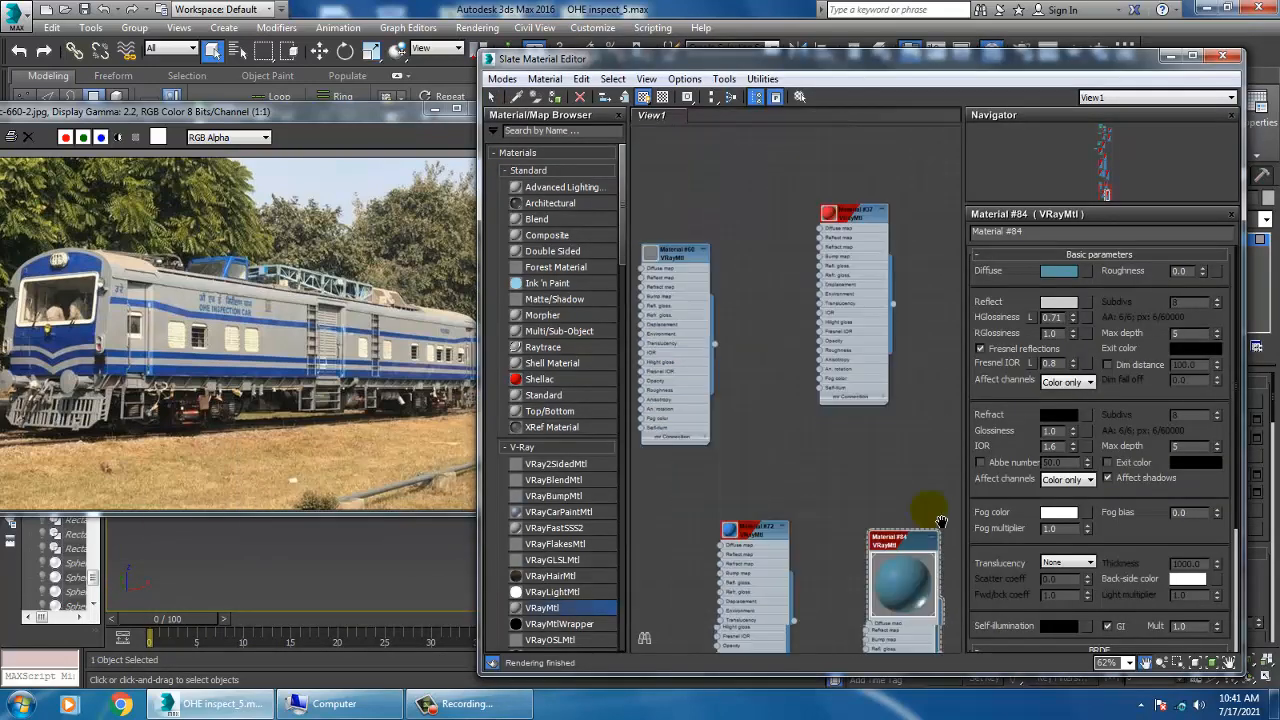
middle_click_drag(673, 216, 720, 357)
middle_click_drag(836, 234, 817, 419)
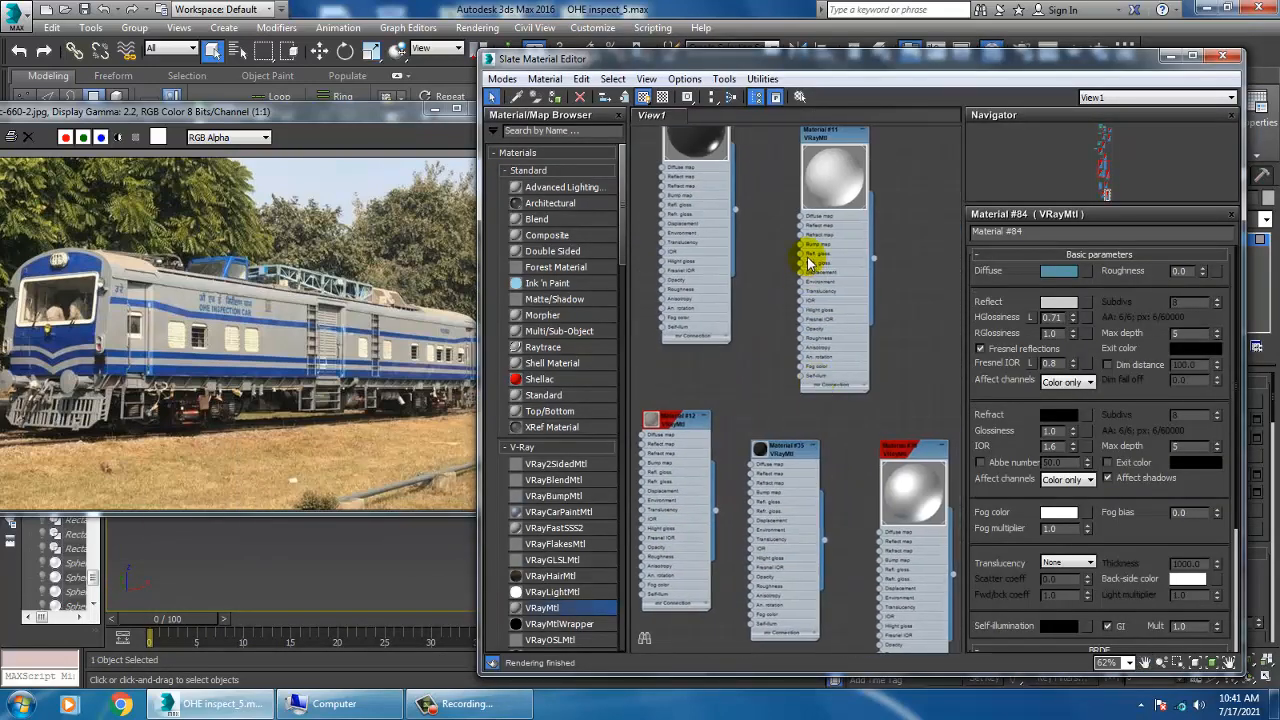
middle_click_drag(811, 257, 825, 315)
left_click(684, 480)
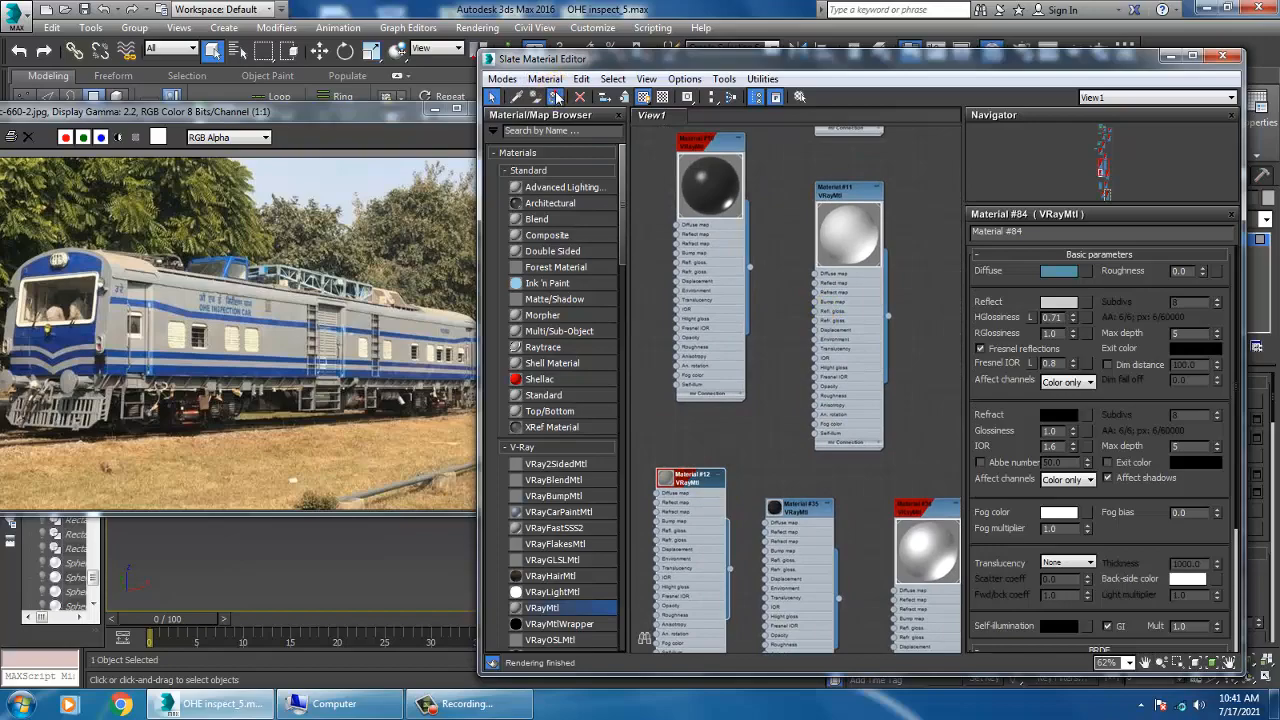
left_click_drag(745, 58, 637, 481)
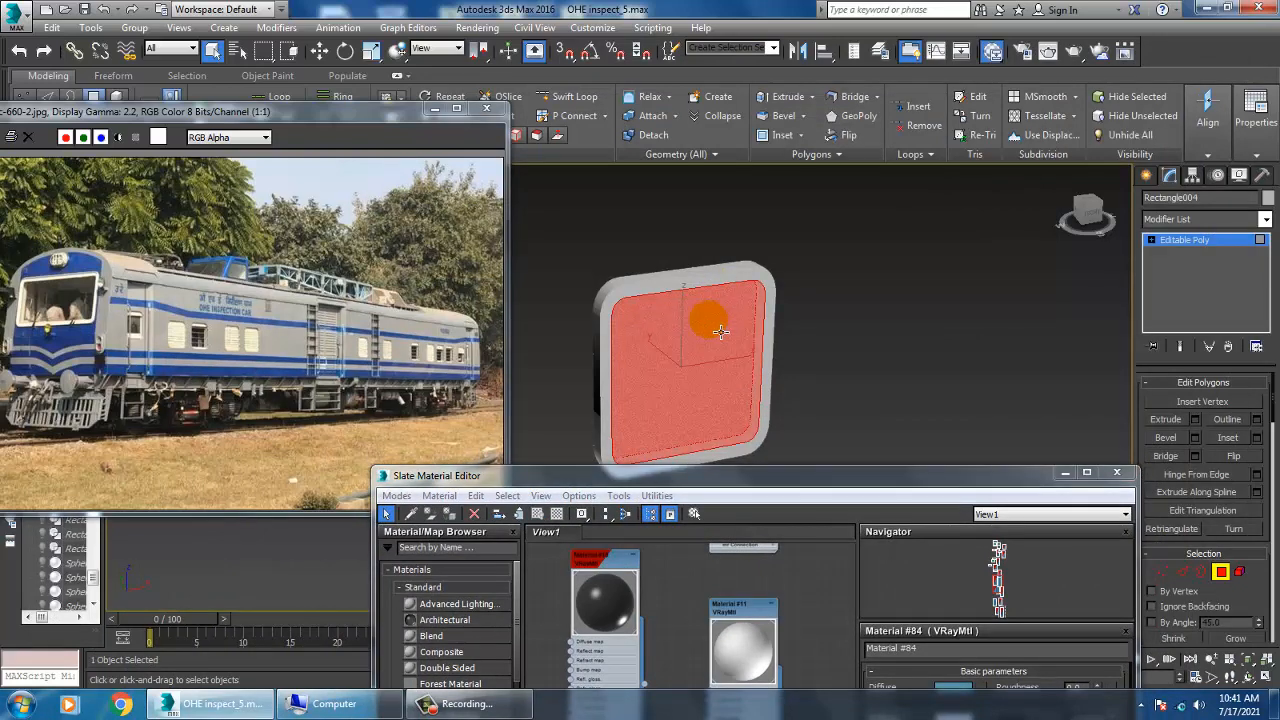
- Invert the polygon selection to the door window's frame and pick the existing white Material #11
key("ctrl+i")
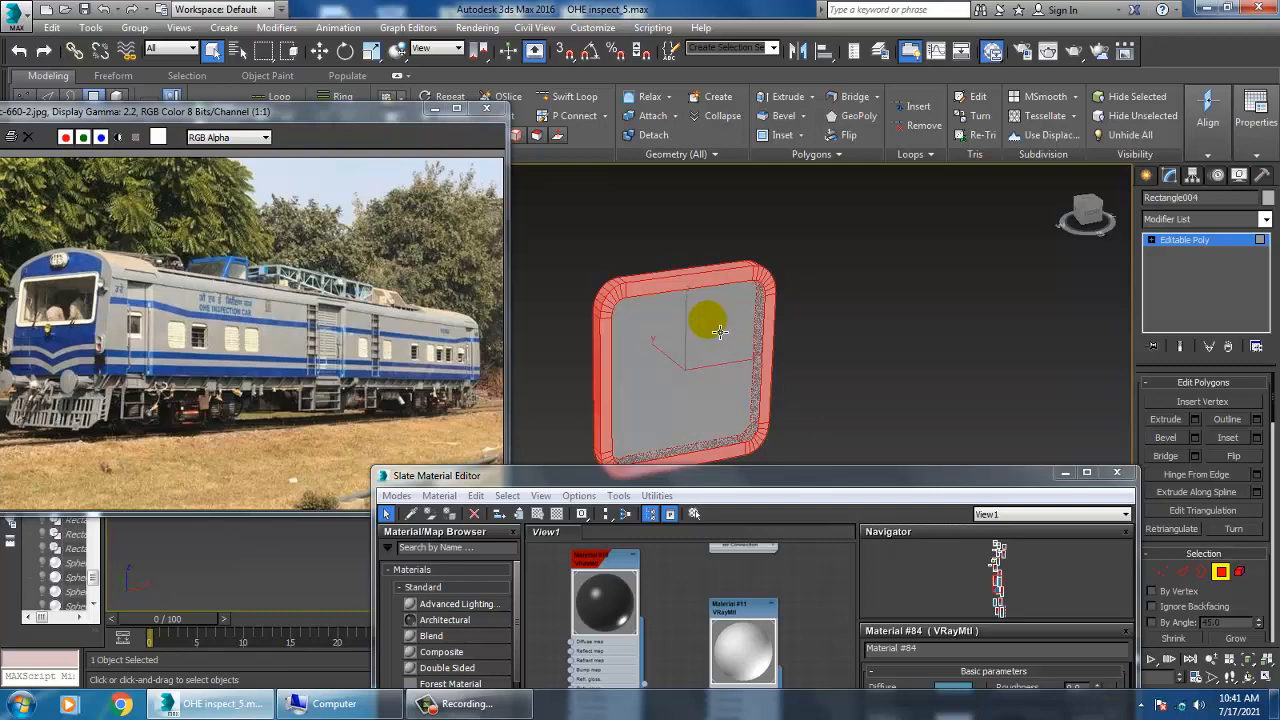
left_click_drag(838, 487, 743, 215)
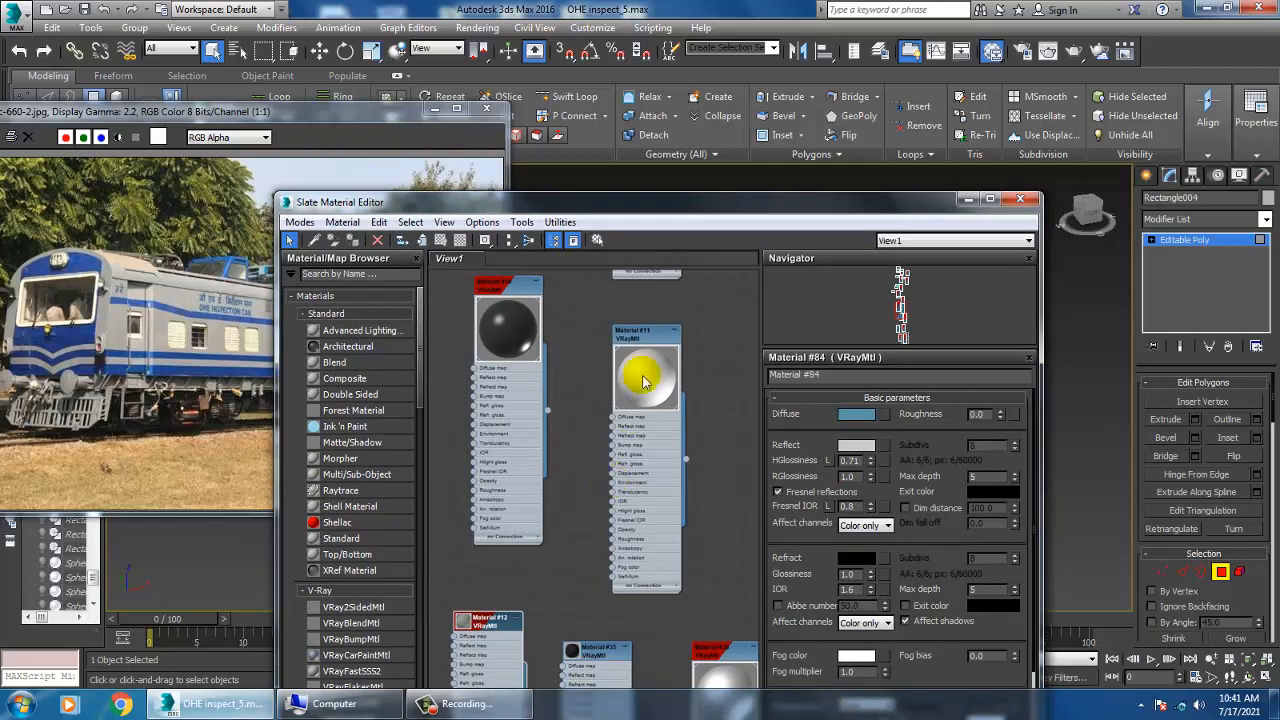
left_click(648, 323)
double_click(652, 335)
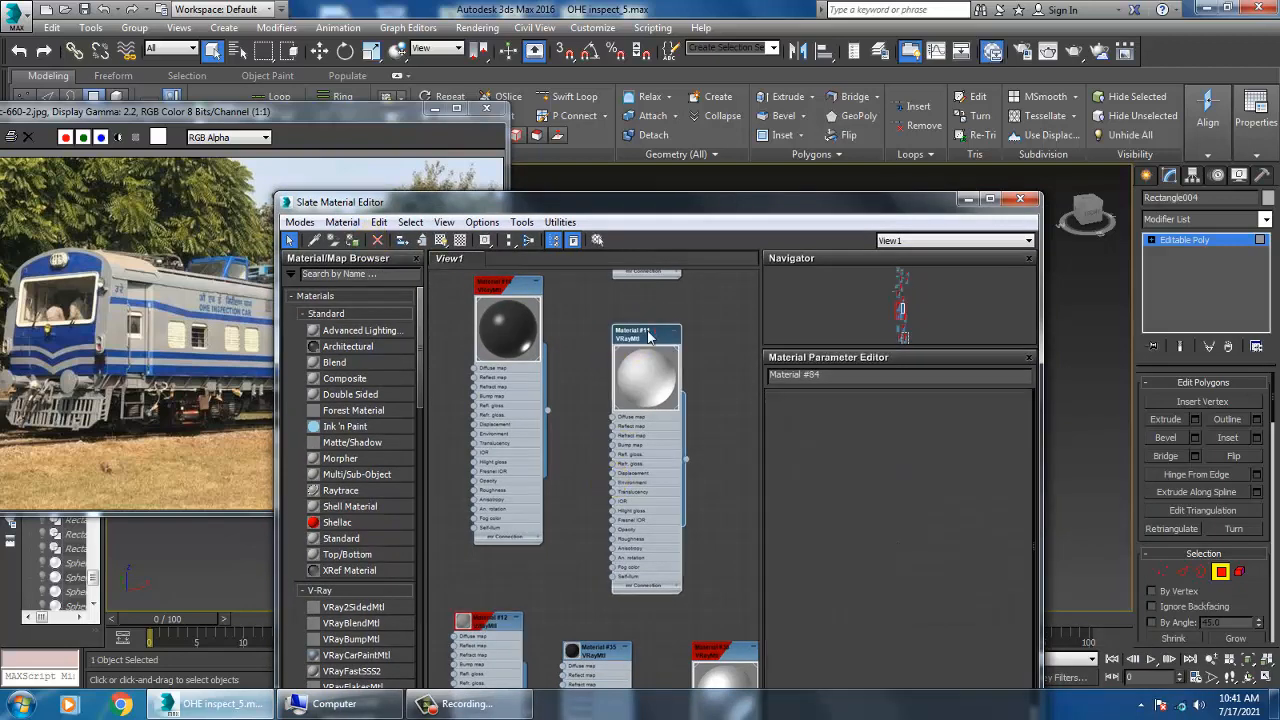
- Put the material editor away and end the door window's isolation
left_click(966, 203)
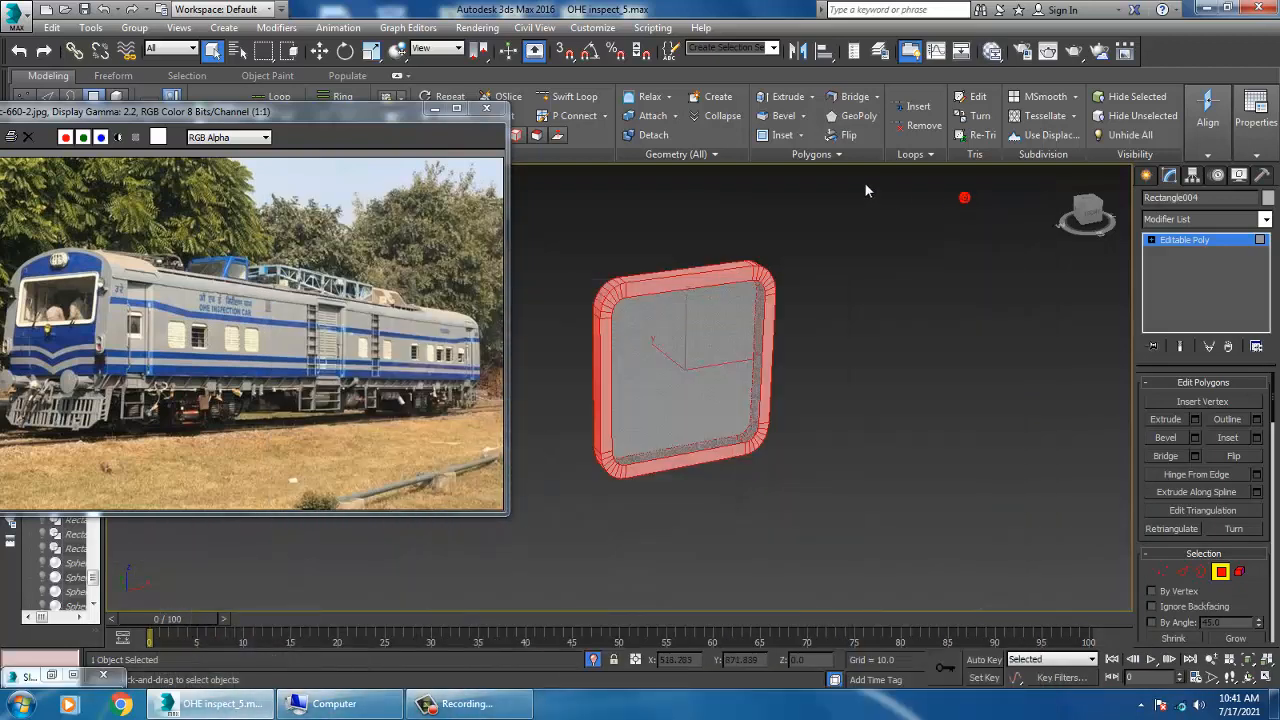
right_click(860, 223)
left_click(945, 94)
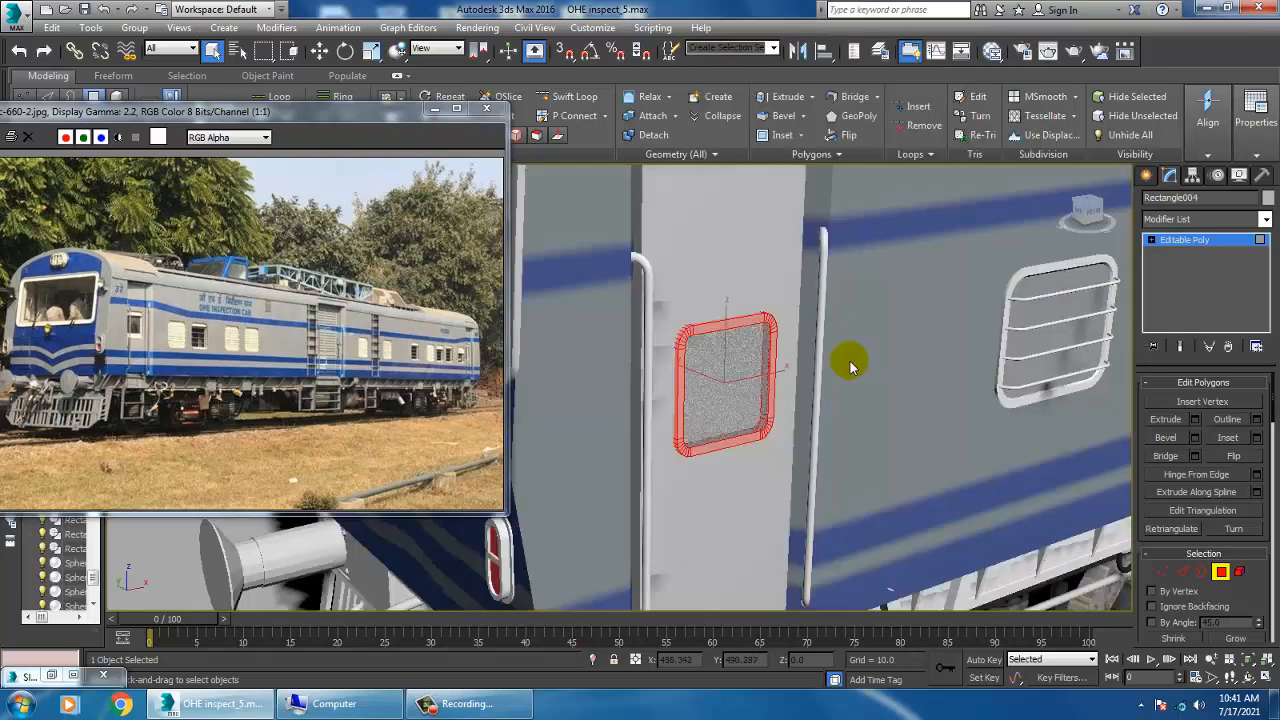
- Leave the door window's polygon editing and look over the car's front end and side for parts still lacking a material
scroll(850, 361, "down", 10)
scroll(871, 343, "up", 10)
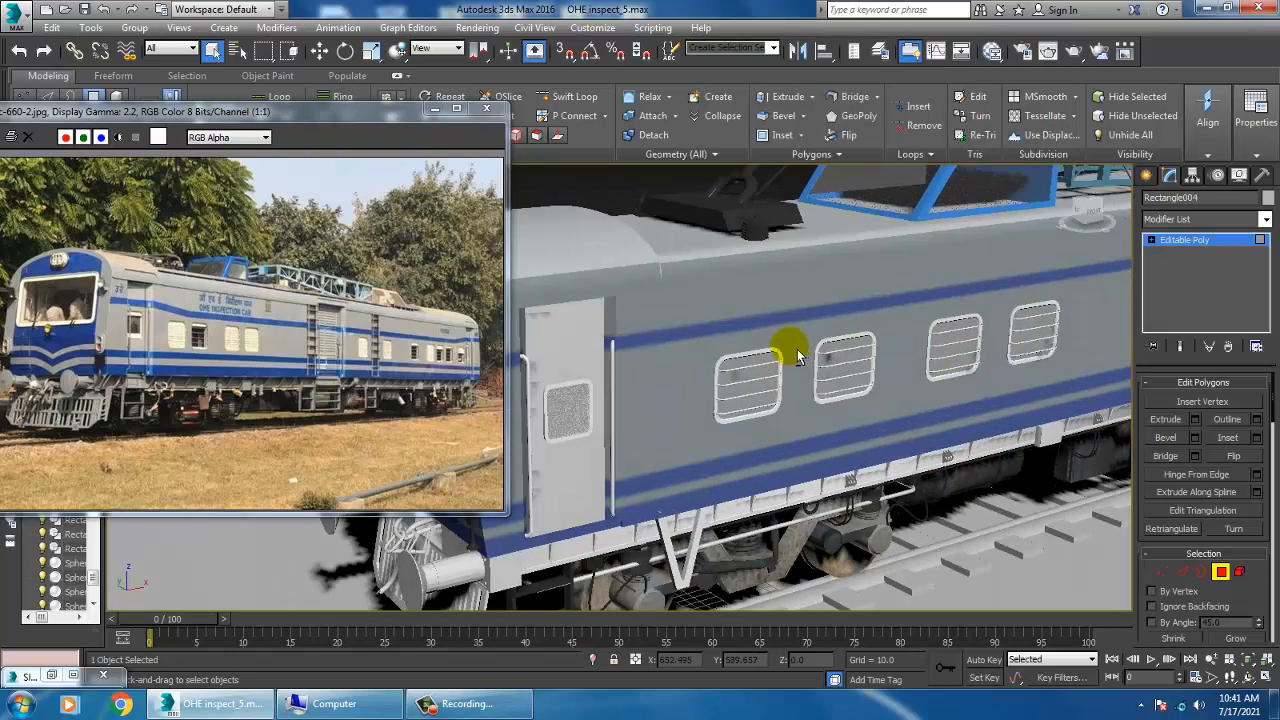
middle_click_drag(687, 350, 660, 373, "alt")
scroll(740, 361, "down", 5)
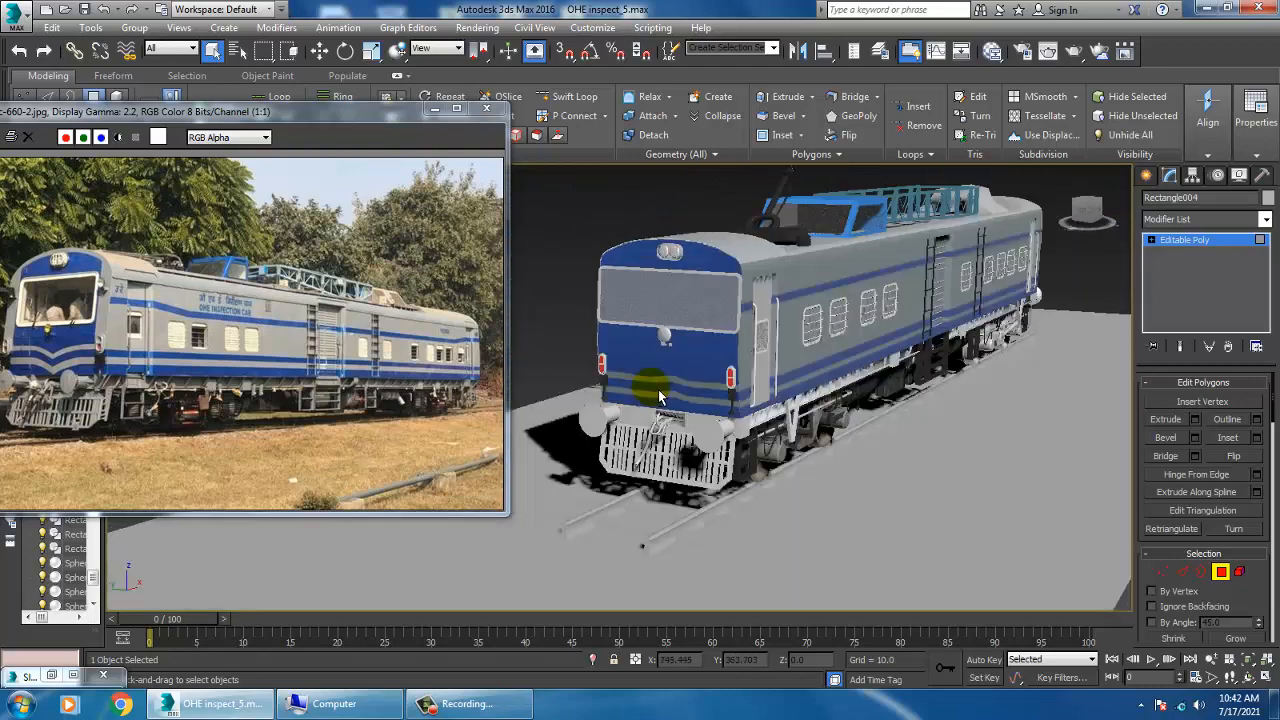
scroll(706, 420, "up", 6)
middle_click_drag(848, 415, 770, 405, "alt")
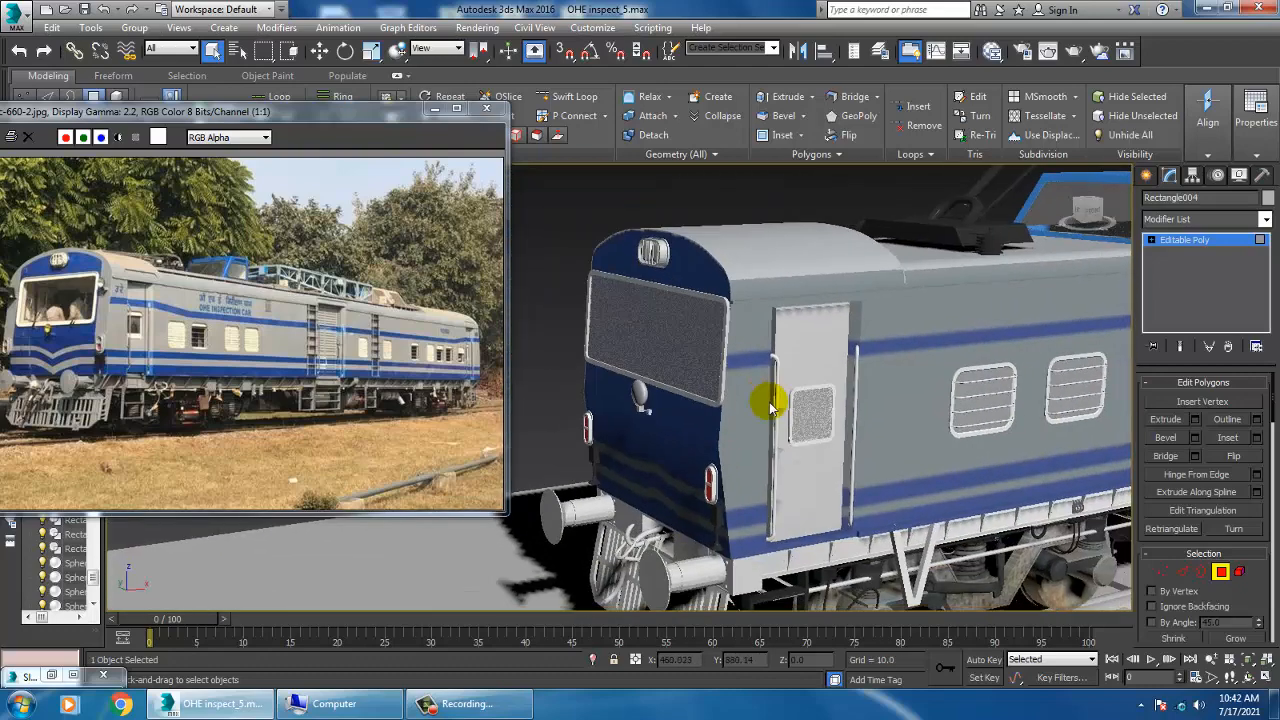
left_click(1185, 248)
scroll(599, 445, "down", 5)
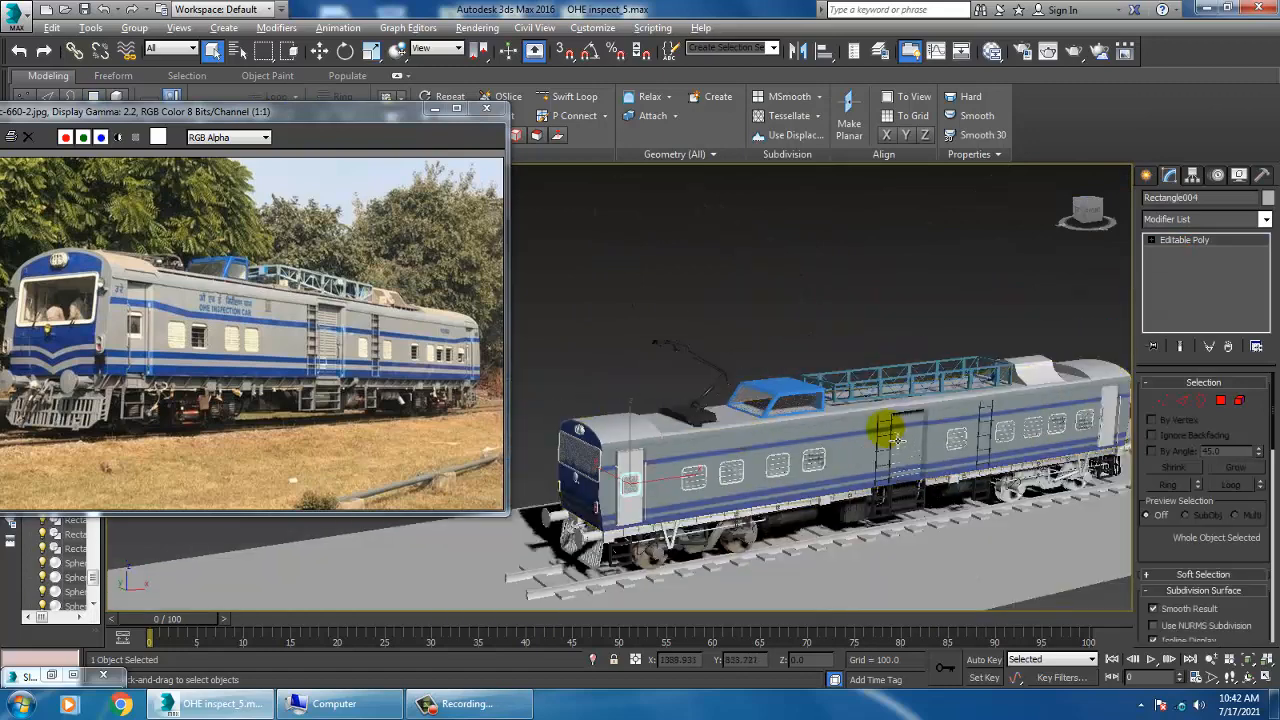
middle_click_drag(890, 434, 921, 408, "alt")
scroll(800, 390, "up", 6)
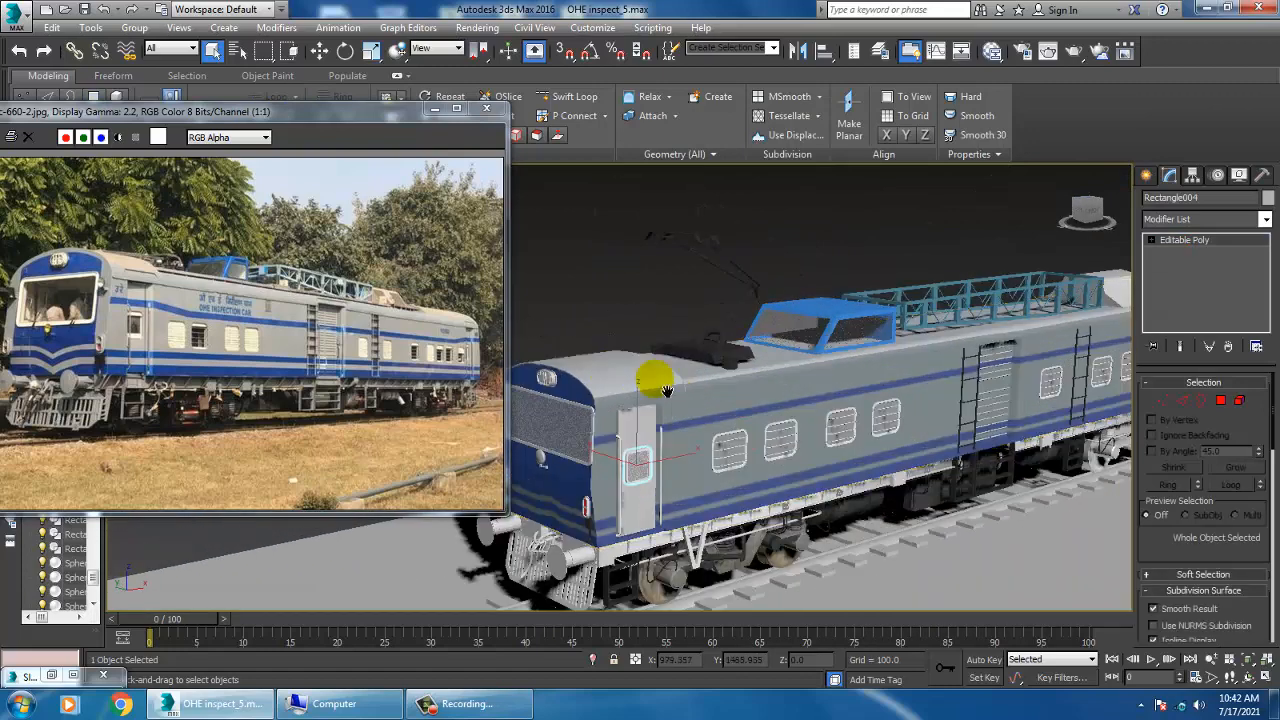
- Assign the existing white Material #11 to the headlight housing above the windscreen and put the material editor away
left_click(705, 368)
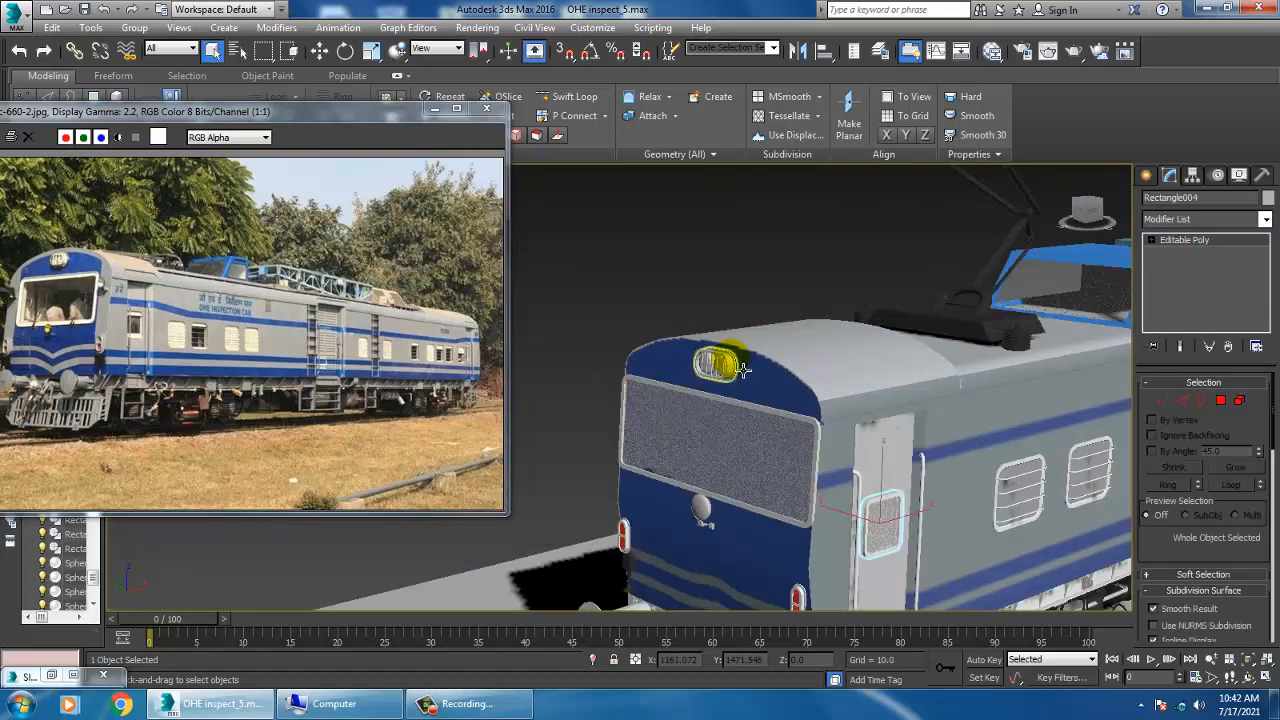
scroll(748, 372, "up", 8)
left_click(770, 375)
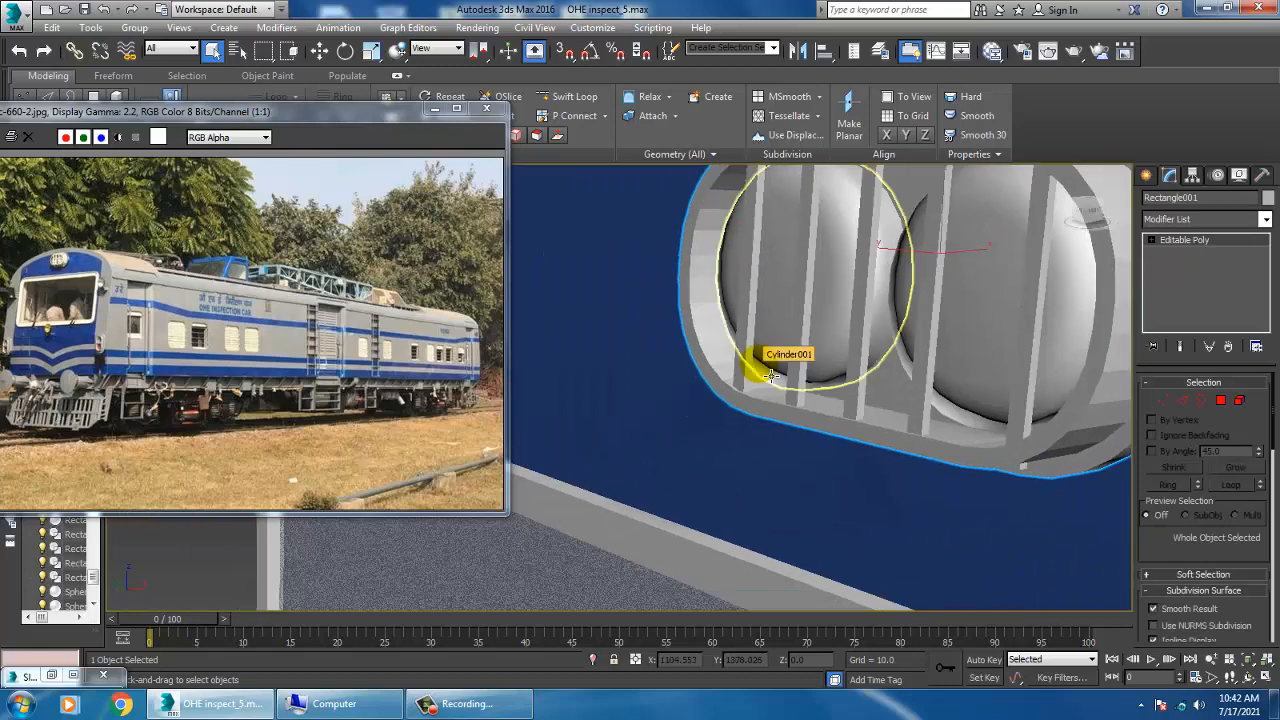
key("m")
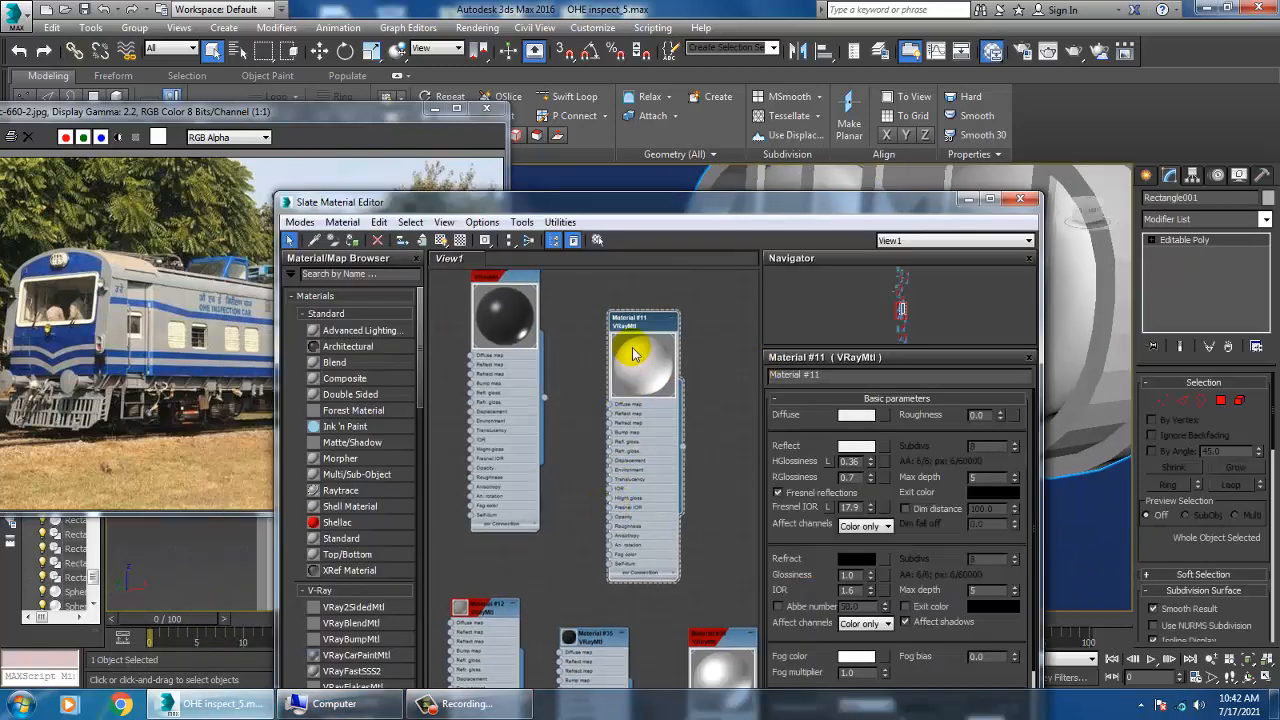
left_click(352, 242)
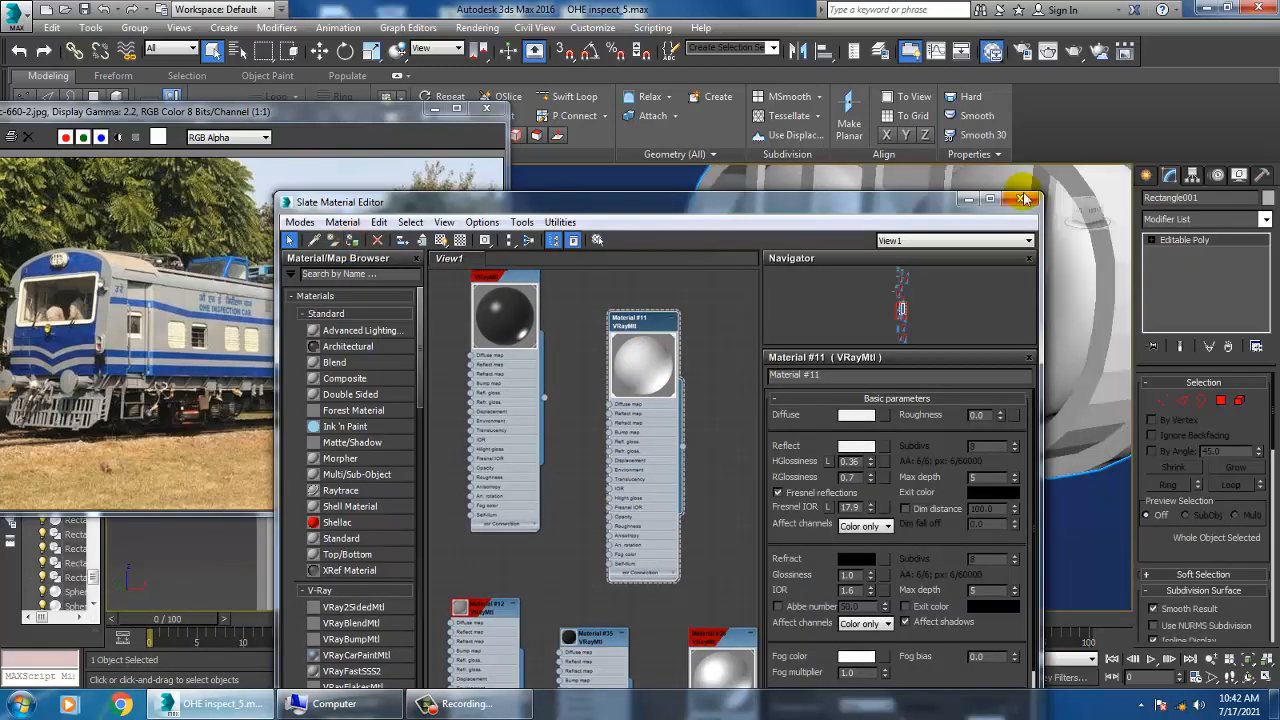
left_click(968, 199)
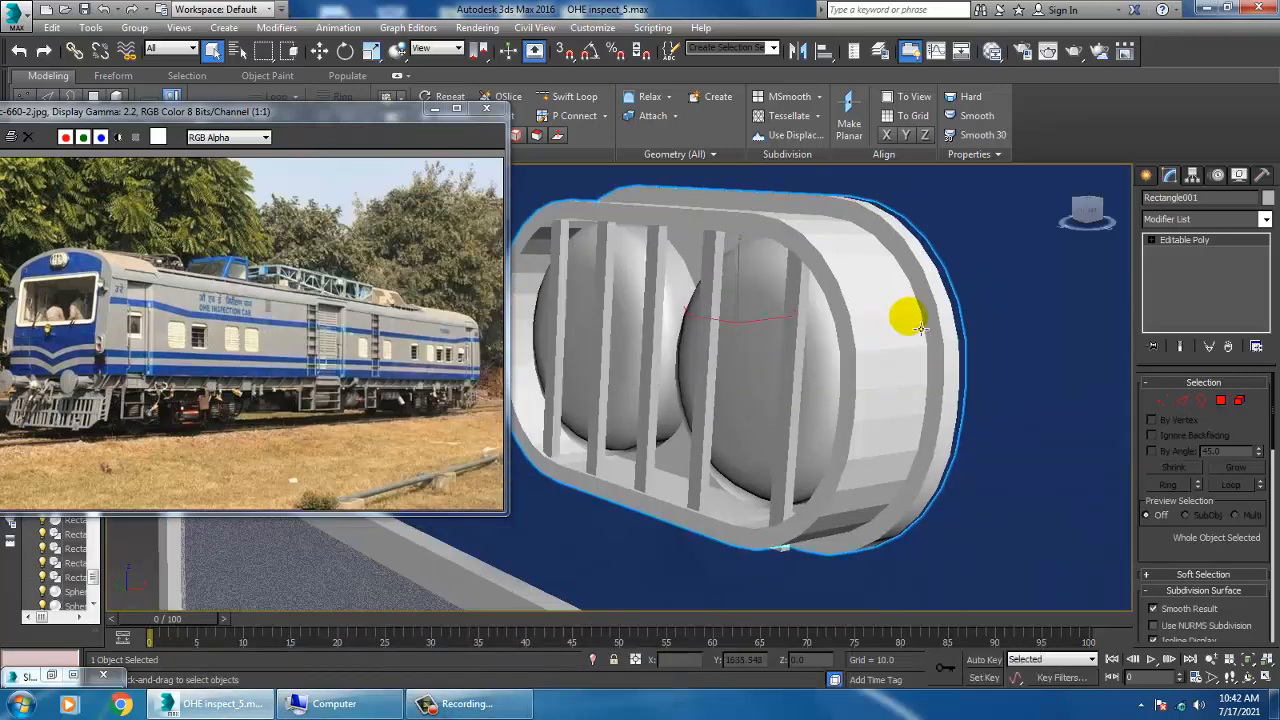
- Select the five vertical bars of the headlight grille and assign the white Material #11 to them
left_click(790, 360)
left_click(705, 365, "ctrl")
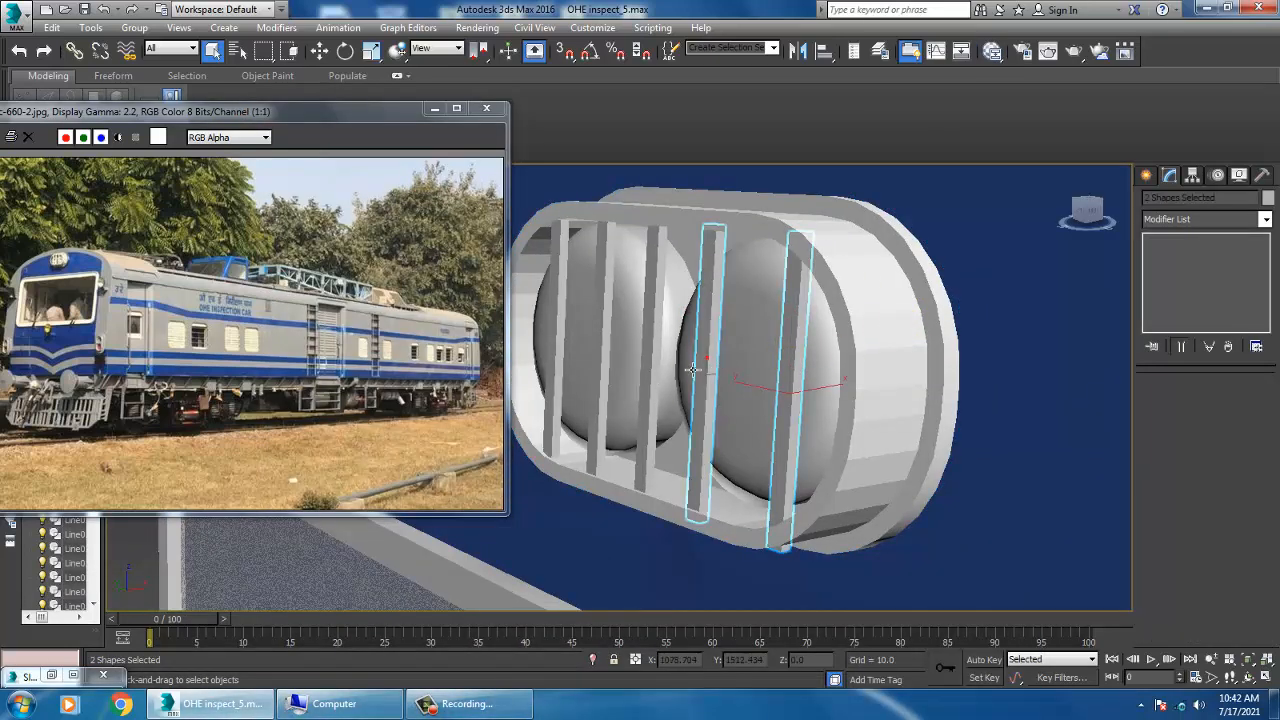
left_click(604, 348, "ctrl")
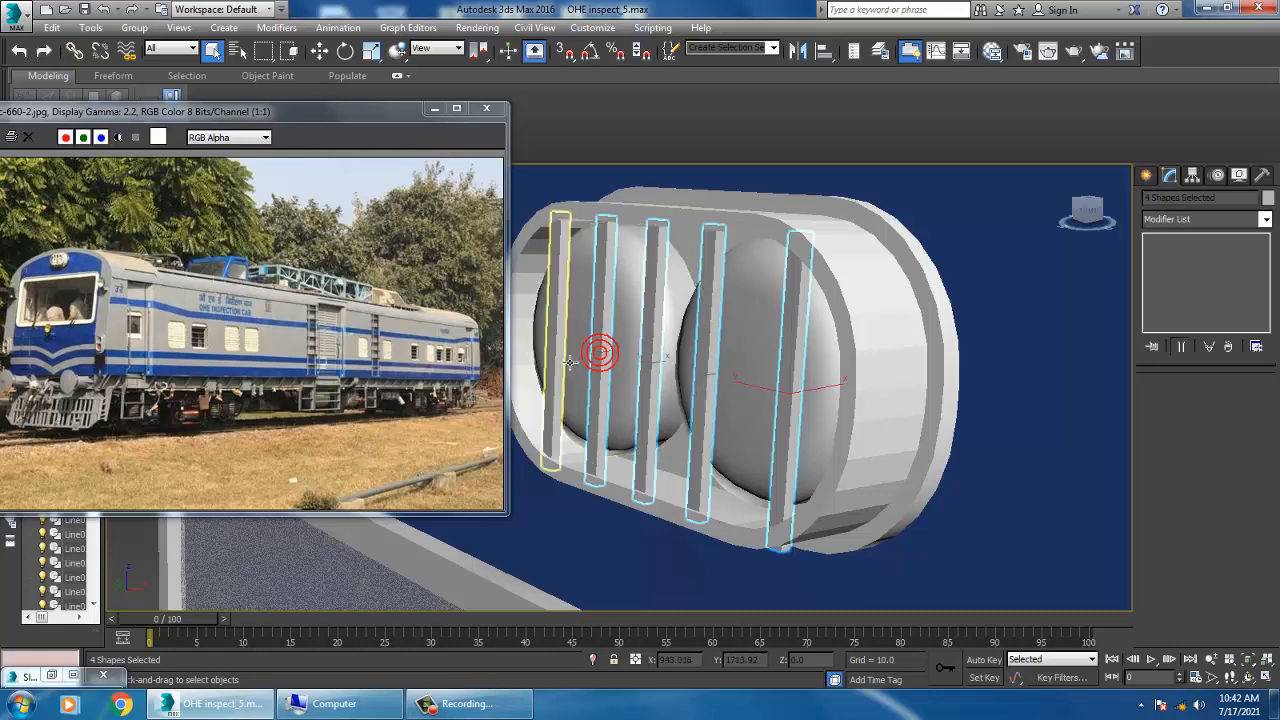
left_click(560, 352, "ctrl")
key("m")
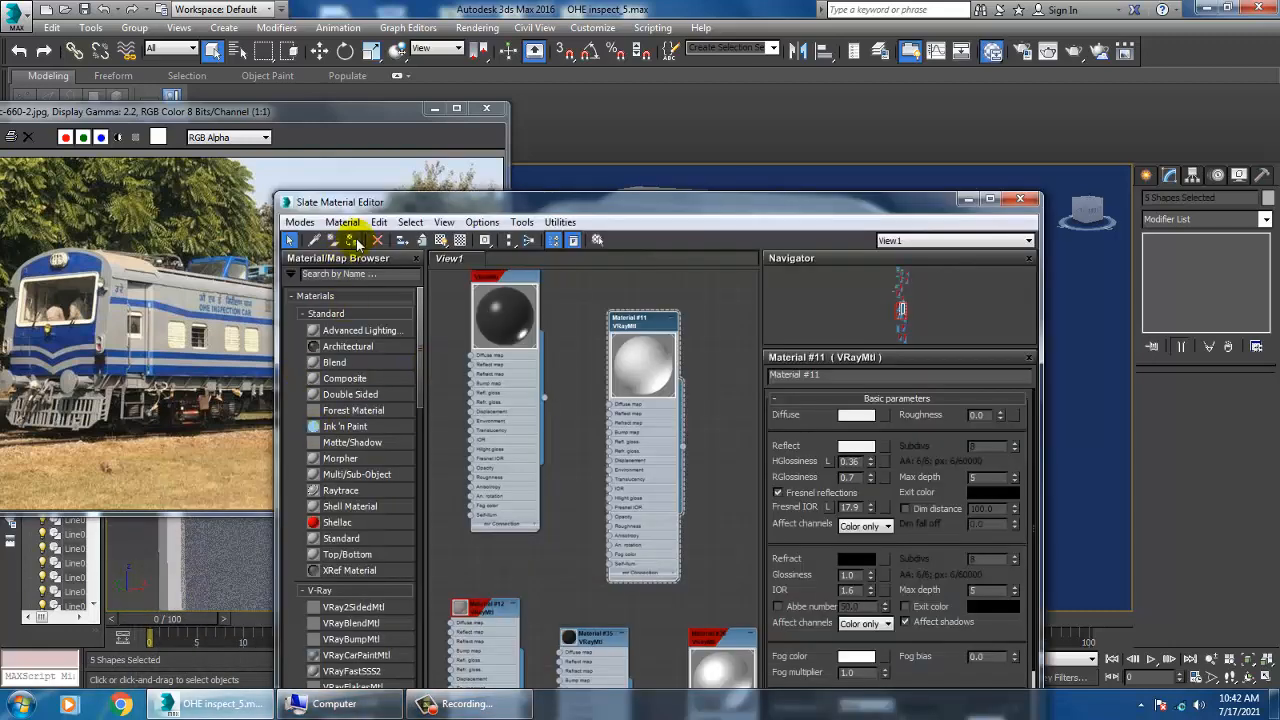
left_click(969, 200)
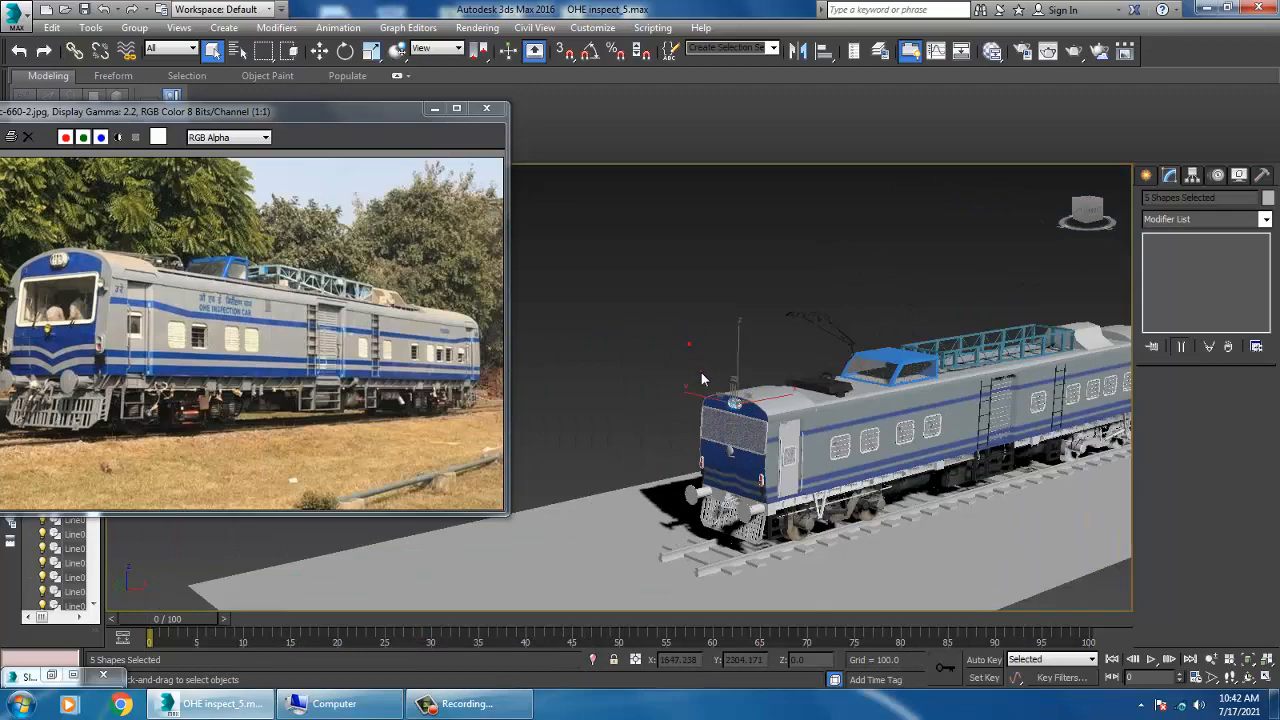
- Delete the untextured rear bogie using the front view, keeping the rails, sleepers, underframe and door steps out of the selection
left_click(702, 379)
middle_click_drag(930, 495, 696, 391, "alt")
key("alt+w")
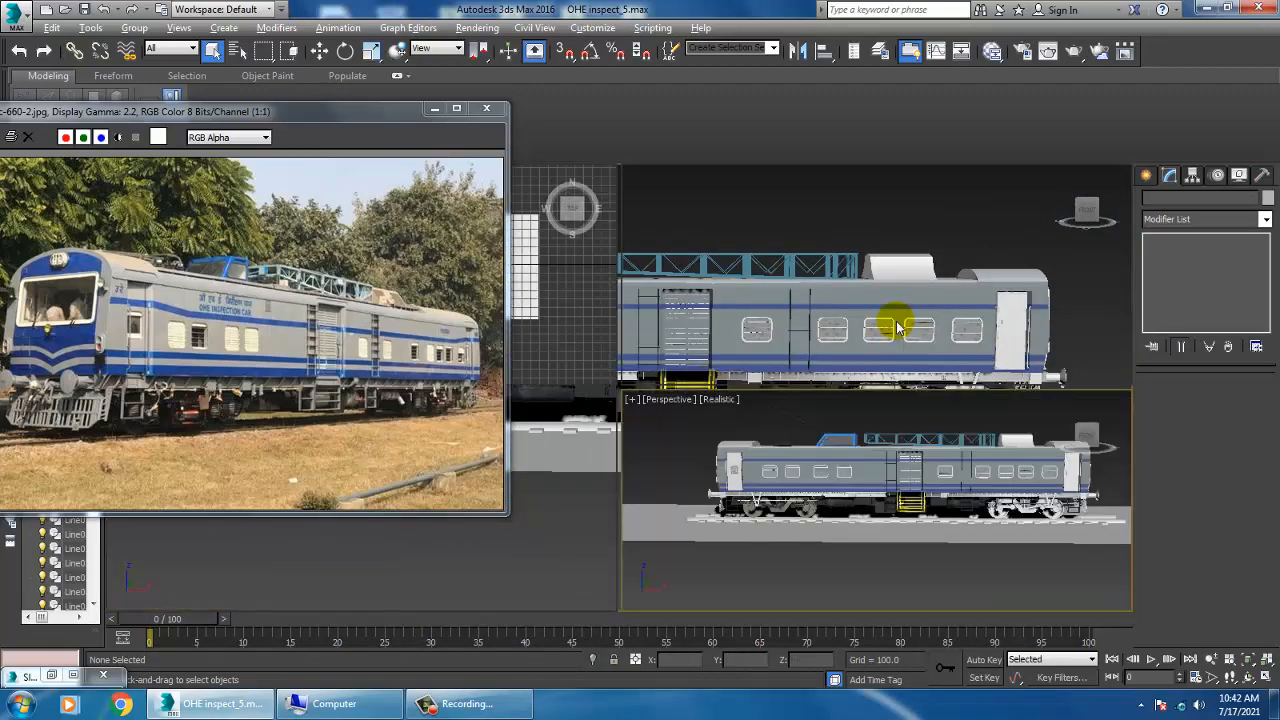
left_click(848, 299)
key("alt+w")
middle_click_drag(791, 444, 805, 431)
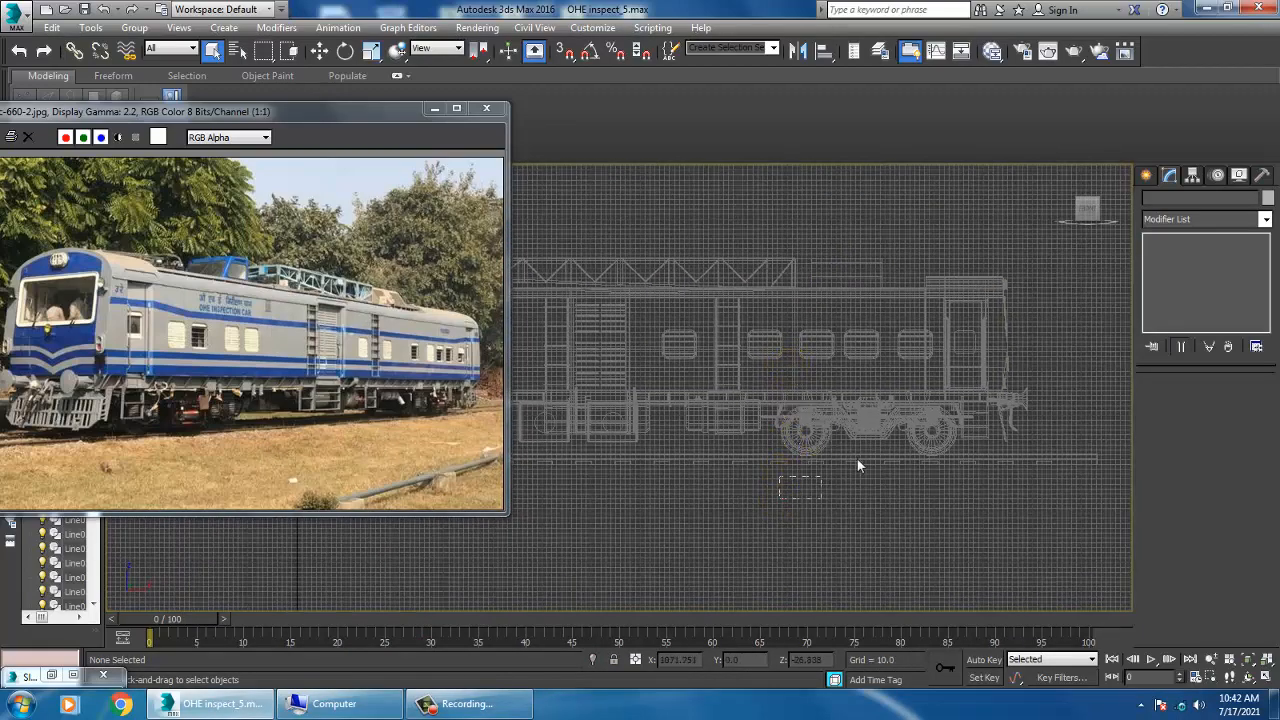
left_click_drag(963, 409, 963, 420)
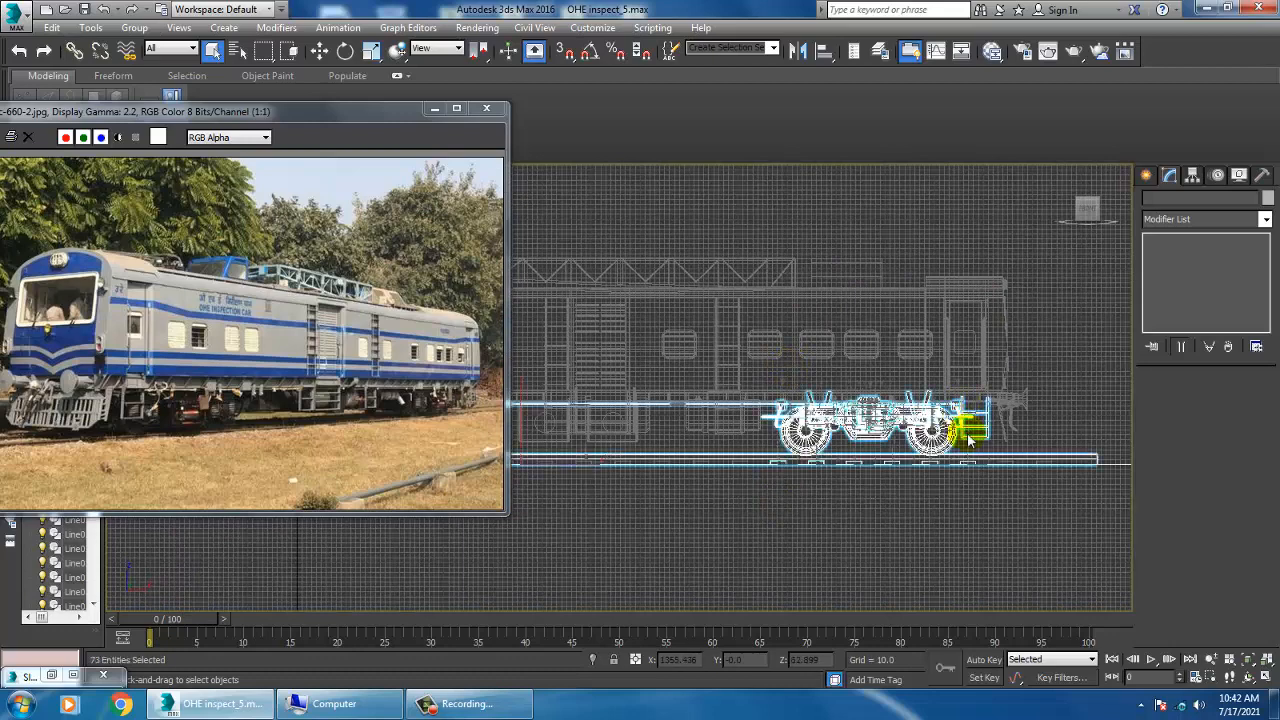
left_click_drag(670, 255, 716, 467, "alt")
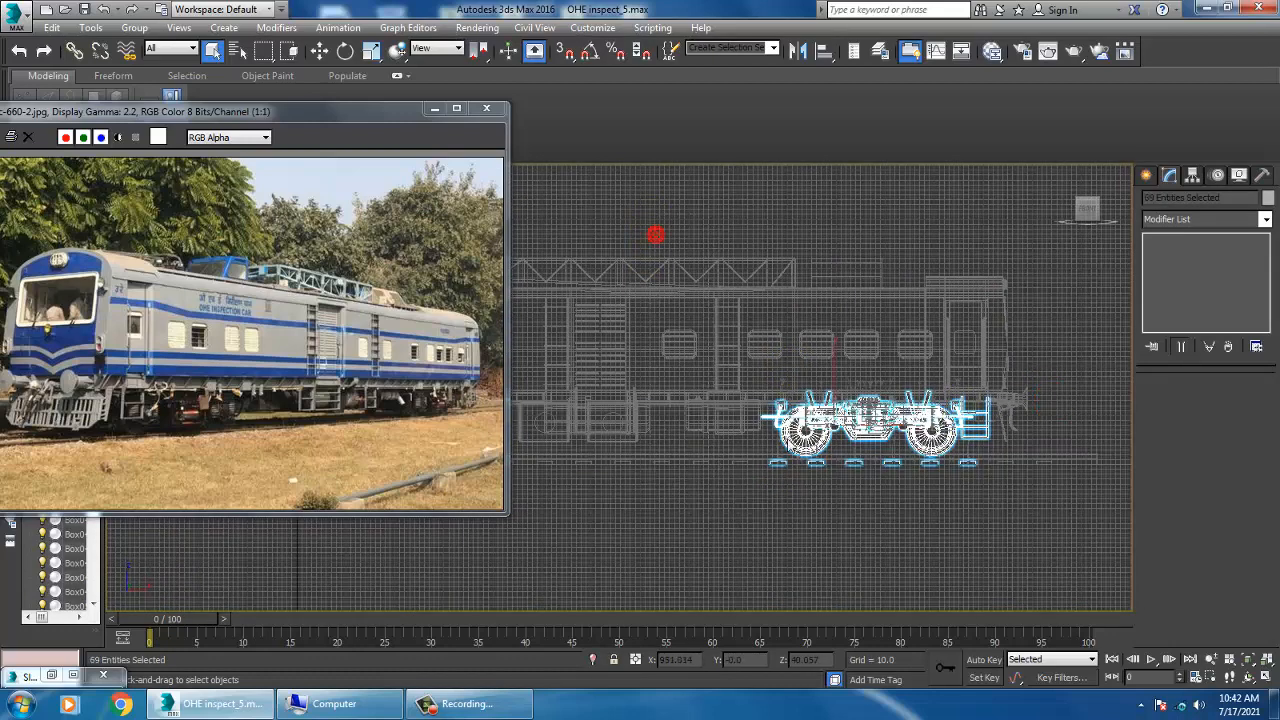
scroll(900, 450, "up", 3)
middle_click_drag(912, 450, 774, 427)
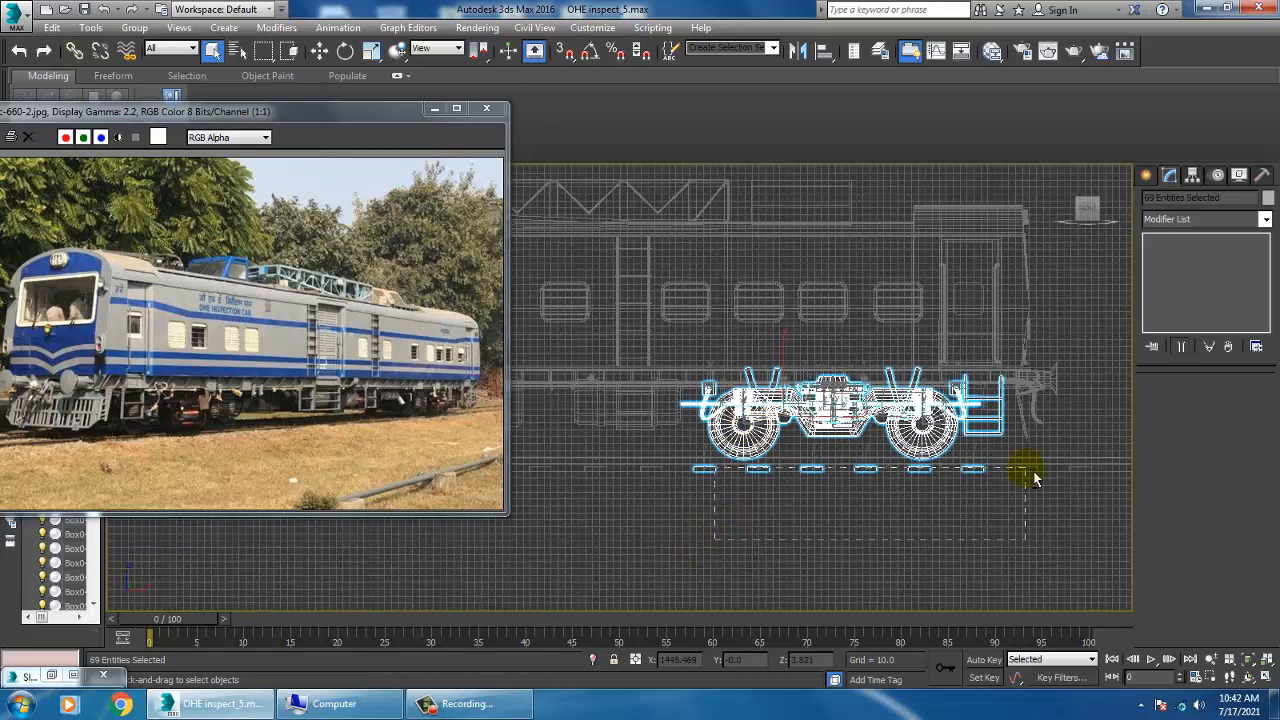
left_click_drag(1031, 478, 1034, 481, "alt")
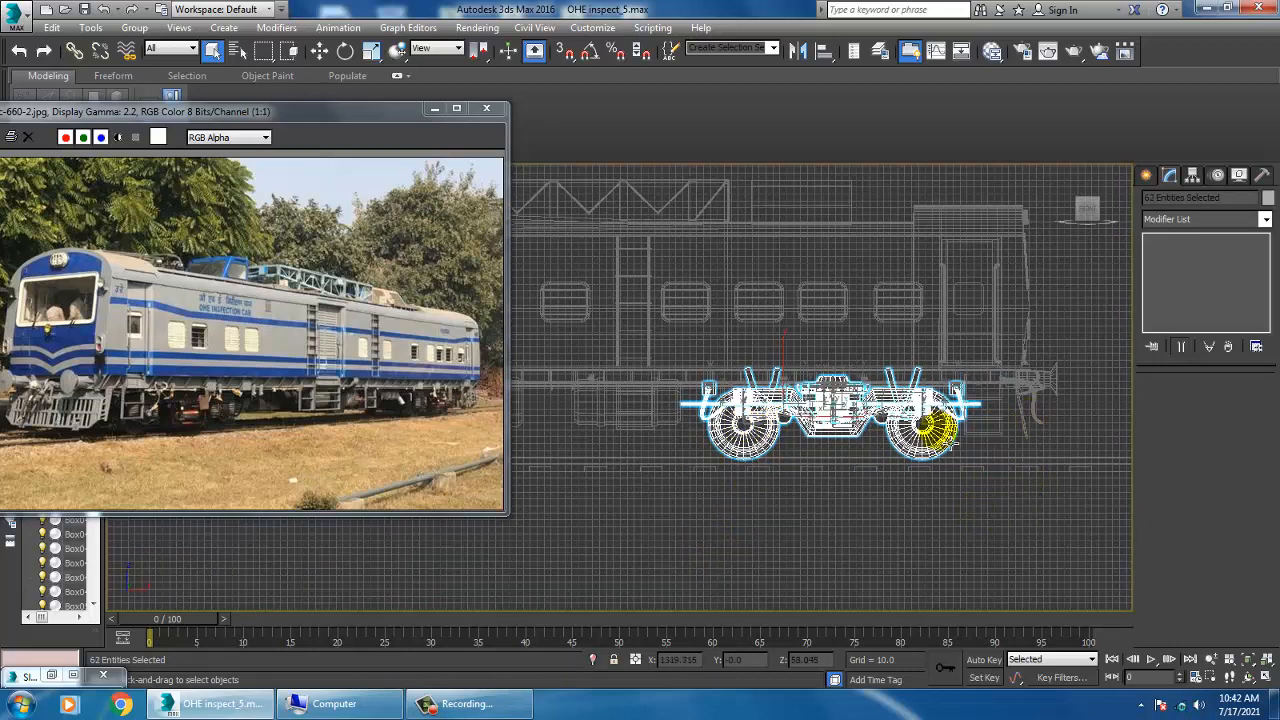
key("Delete")
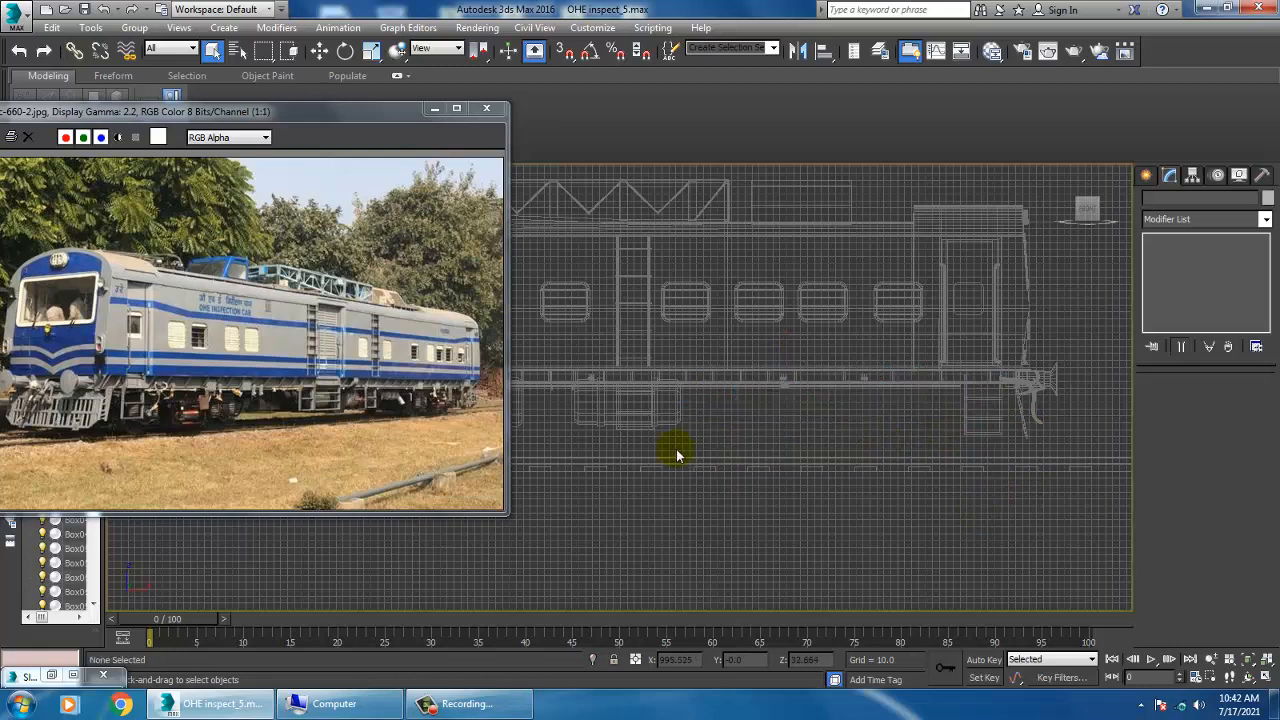
- Select the whole front bogie in the front view, excluding the rails and sleepers
middle_click_drag(634, 465, 922, 486)
scroll(920, 486, "down", 3)
middle_click_drag(658, 493, 756, 495)
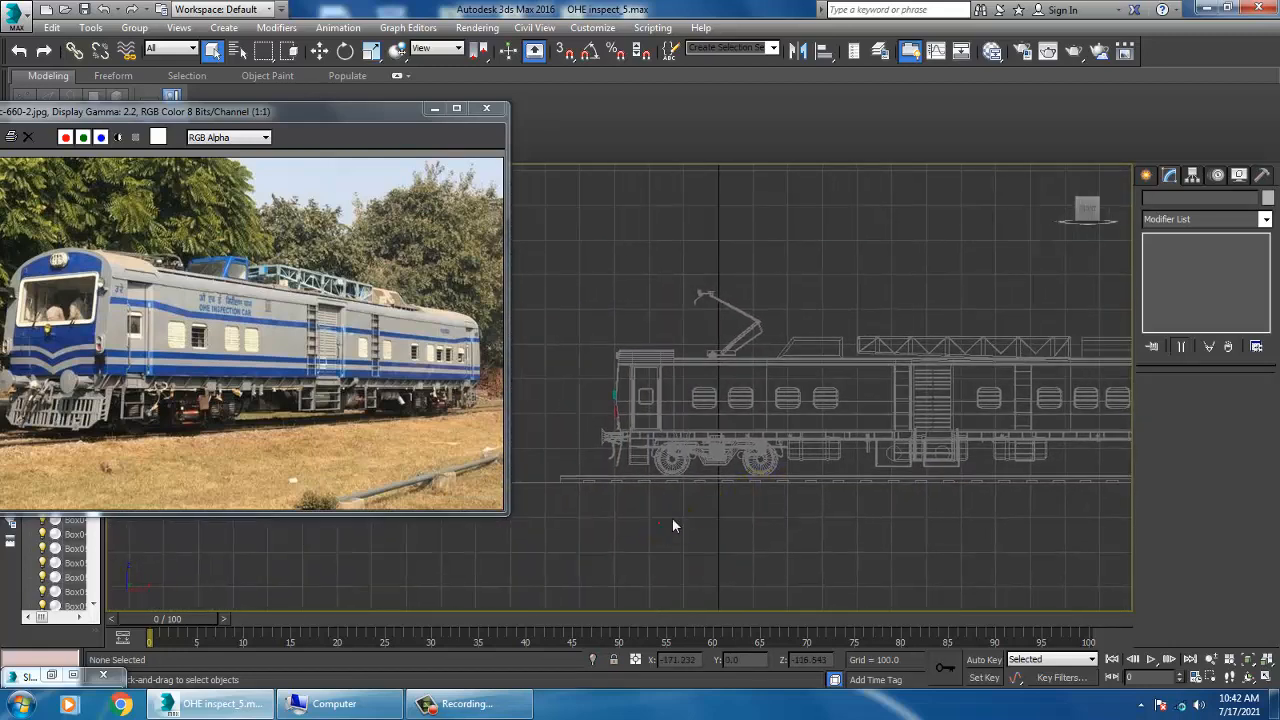
left_click_drag(783, 449, 784, 451)
scroll(768, 458, "up", 2)
middle_click_drag(766, 458, 743, 495)
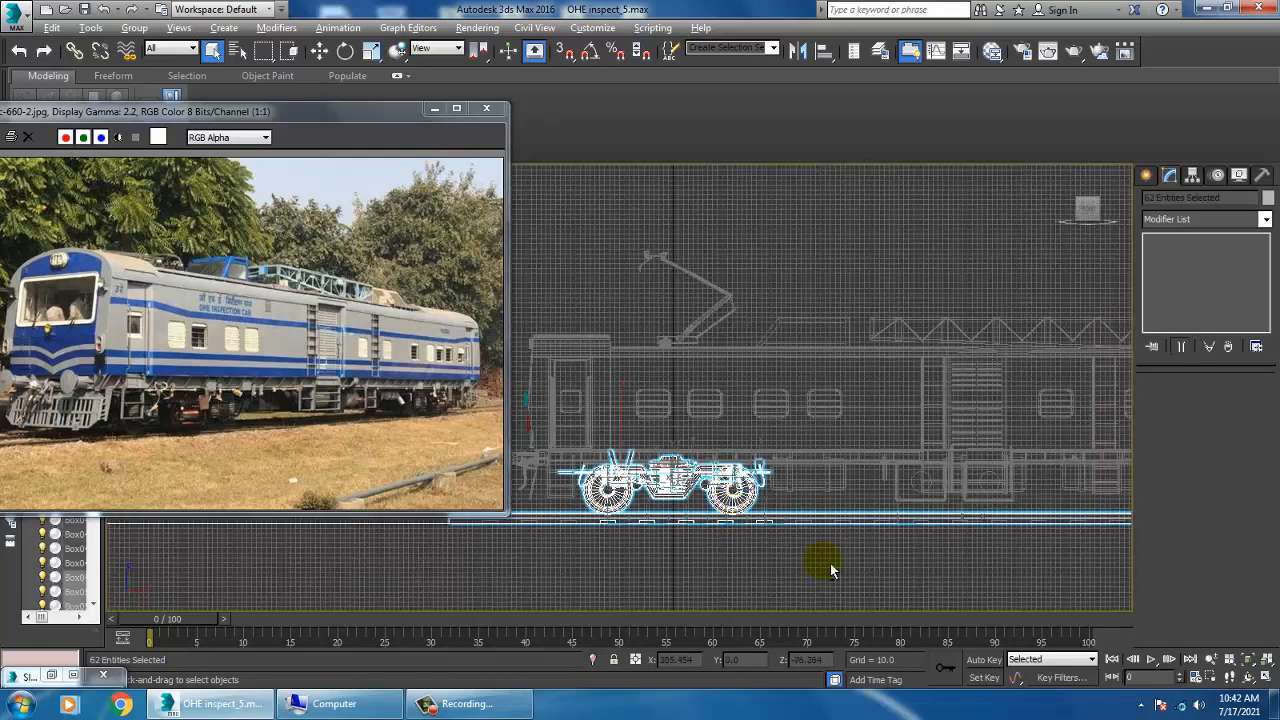
left_click_drag(831, 570, 879, 486, "alt")
scroll(742, 536, "up", 1)
middle_click_drag(742, 536, 773, 525)
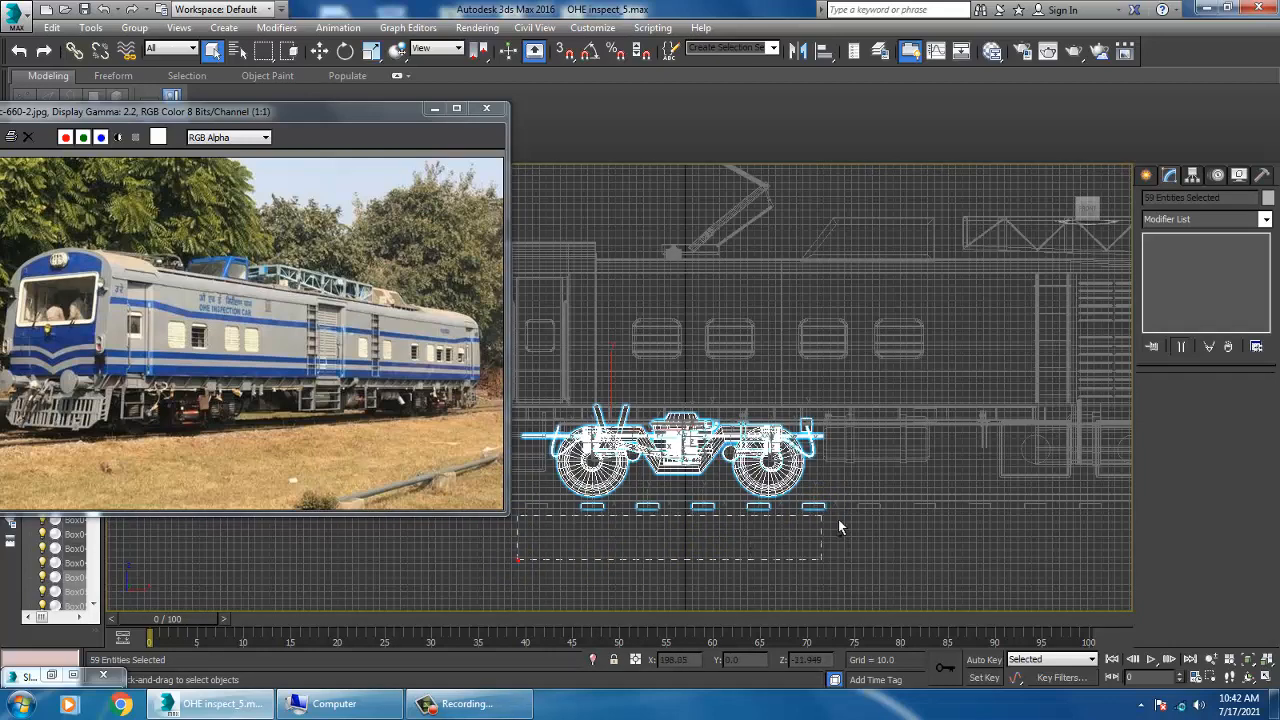
middle_click_drag(868, 520, 845, 520)
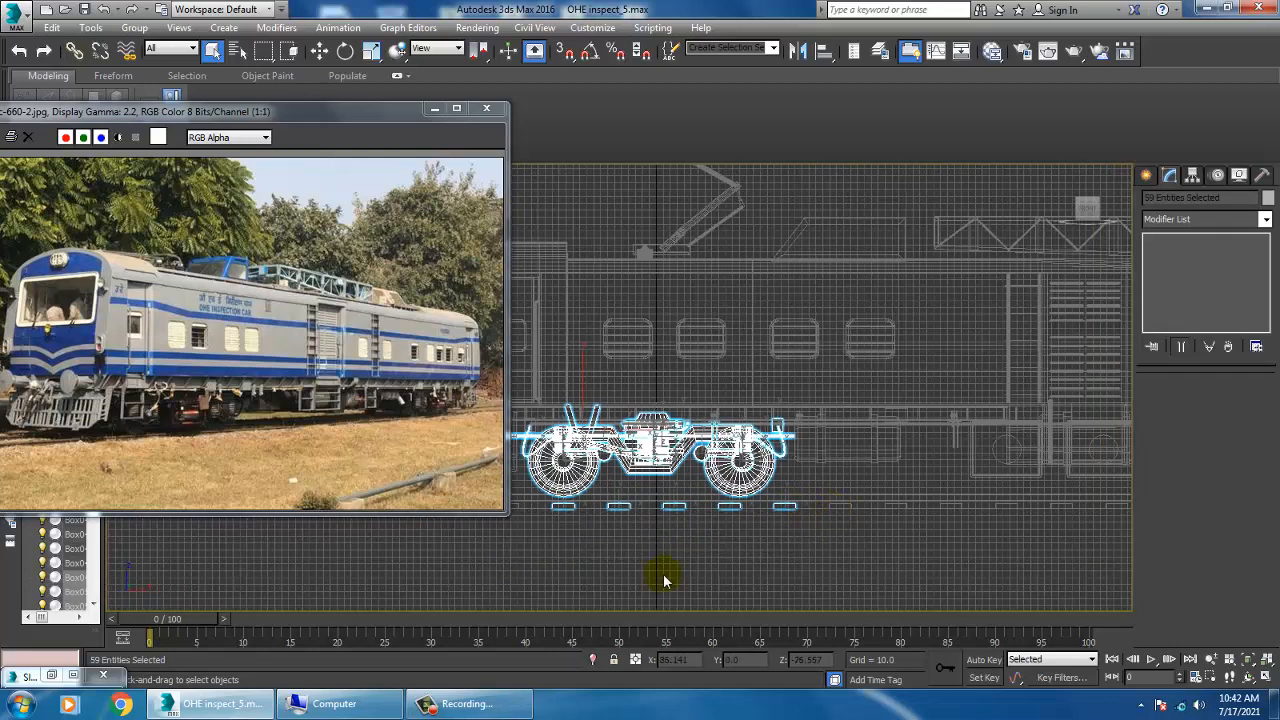
left_click_drag(835, 517, 826, 514, "alt")
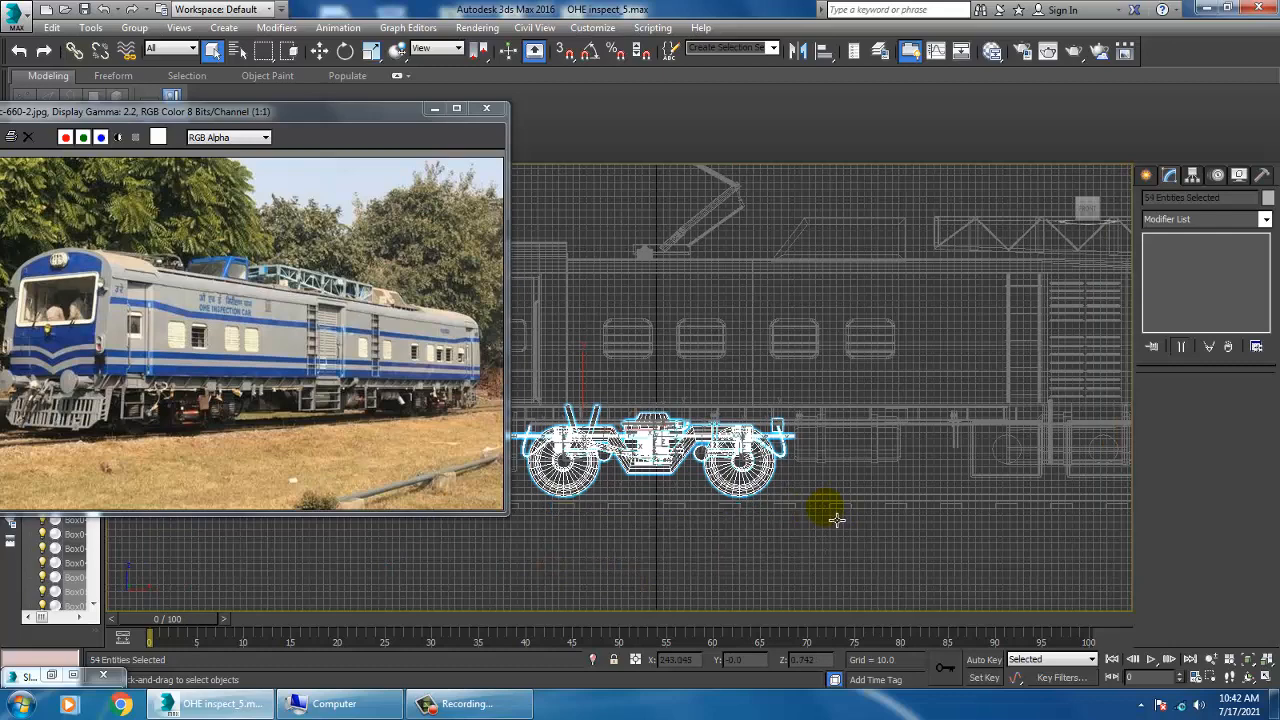
- Mirror the front bogie as a copy on the X axis and move the copy under the car's rear end
scroll(826, 514, "down", 2)
key("w")
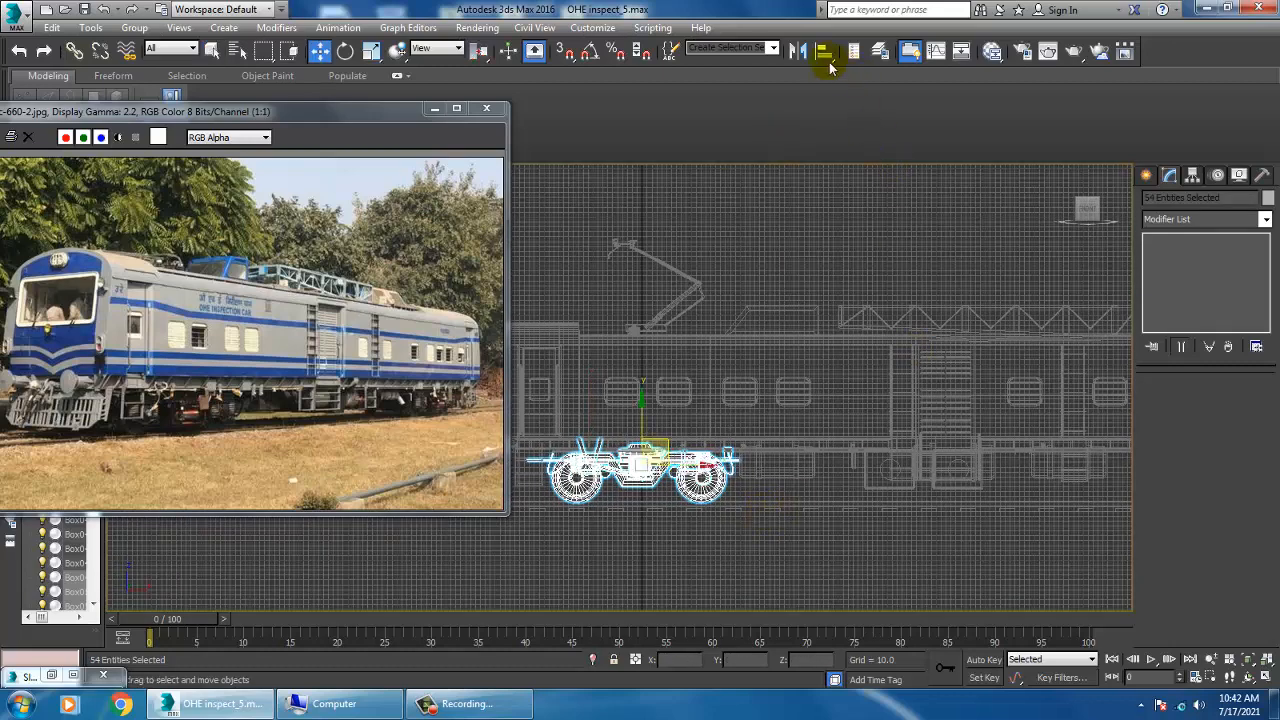
left_click(797, 52)
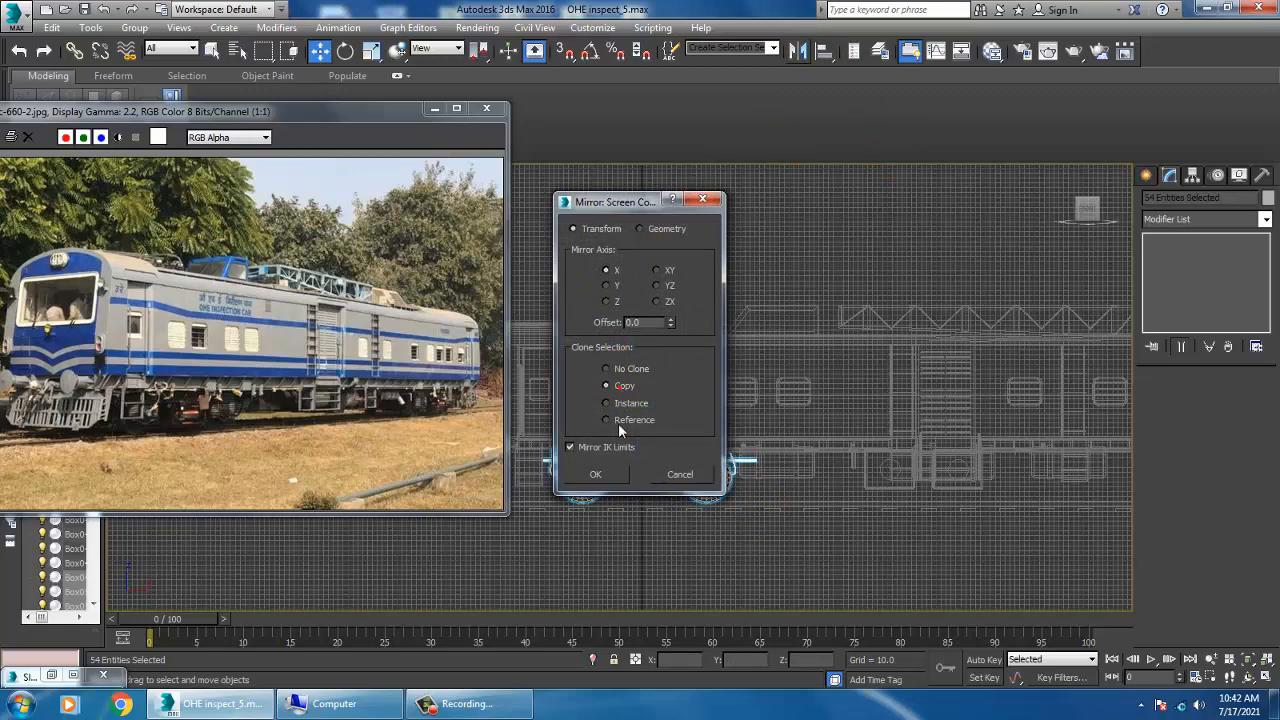
left_click(594, 474)
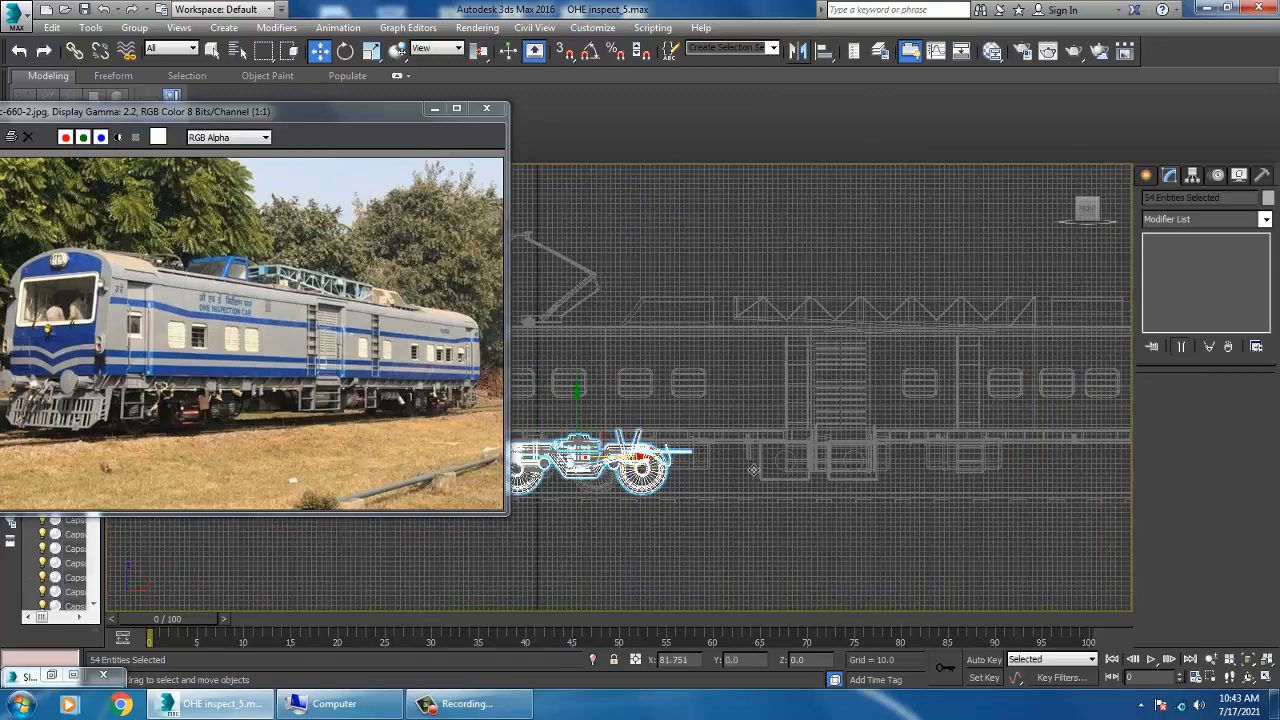
left_click_drag(754, 470, 1018, 464)
scroll(1024, 462, "up", 2)
middle_click_drag(1024, 462, 709, 449)
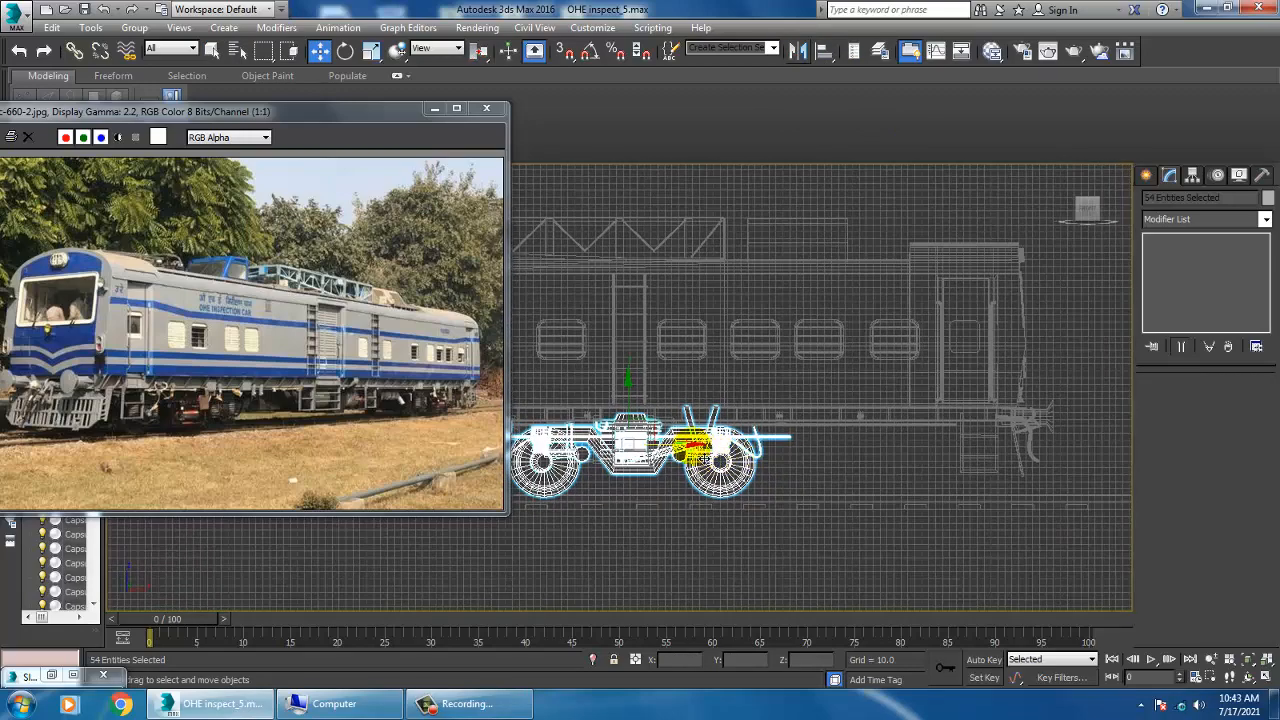
left_click_drag(700, 452, 882, 452)
- Return to the enlarged perspective view, clear the bogie selection and check the car from its front side
key("alt+w")
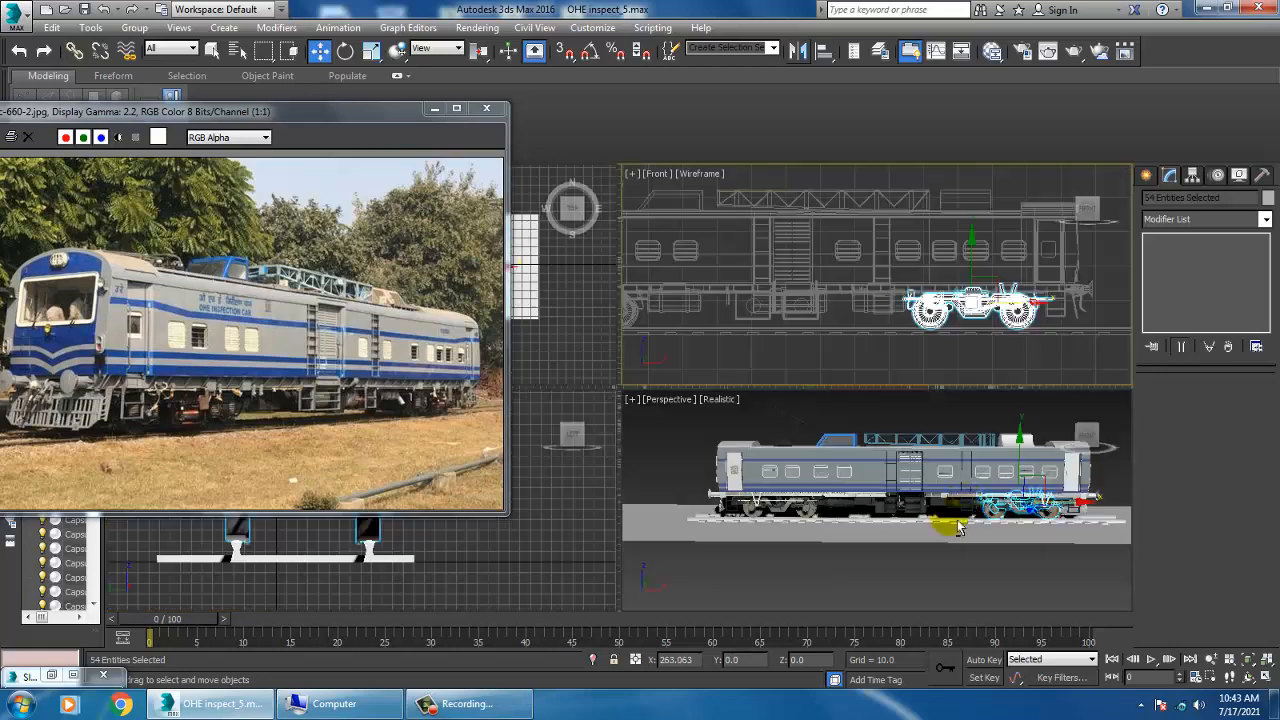
middle_click_drag(995, 491, 975, 486)
middle_click_drag(908, 461, 859, 450, "alt")
key("alt+w")
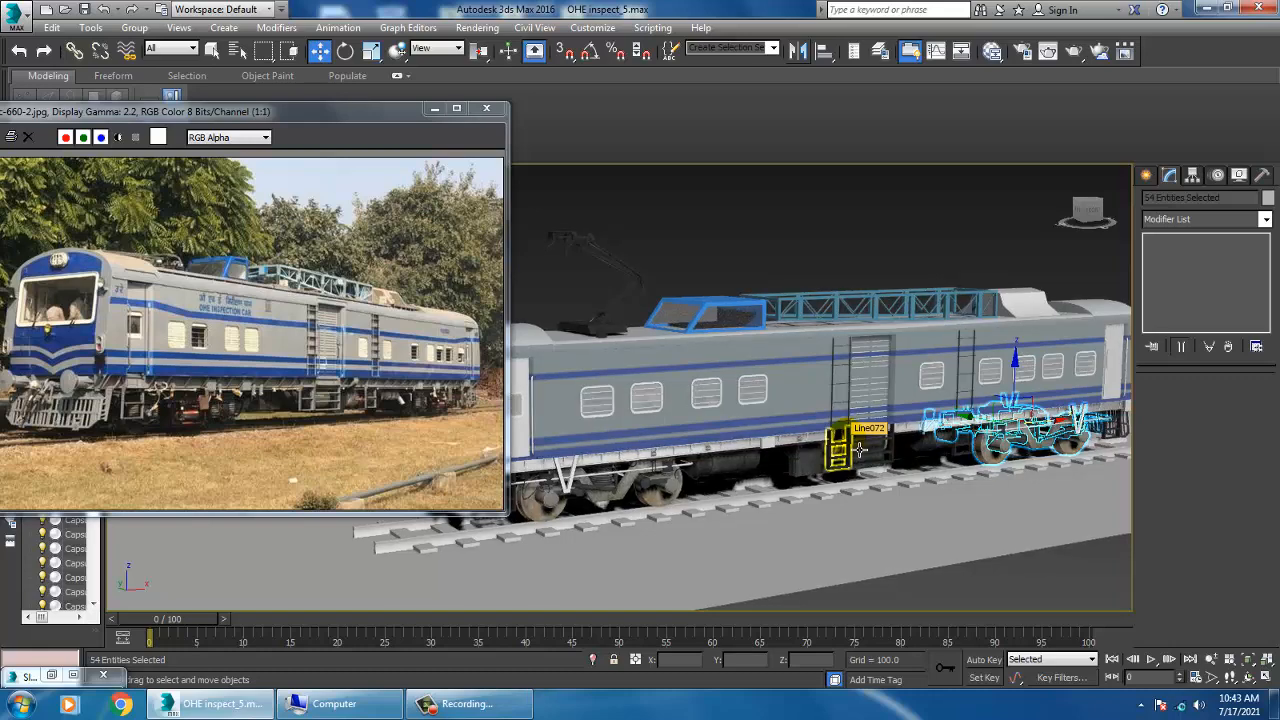
left_click(760, 248)
middle_click_drag(774, 283, 830, 300, "alt")
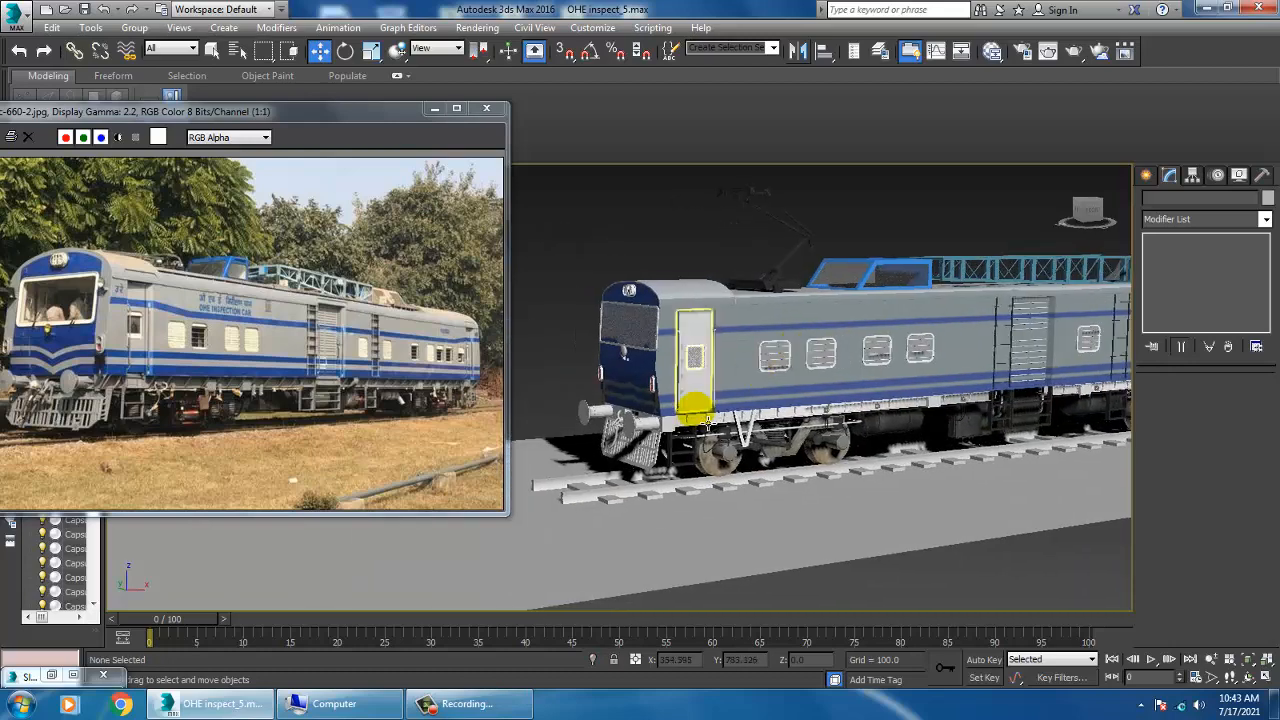
- Select the raised roof box behind the blue lattice frame near the car's rear end
middle_click_drag(694, 395, 820, 385)
scroll(757, 452, "up", 5)
middle_click_drag(907, 457, 766, 363, "alt")
left_click(671, 351)
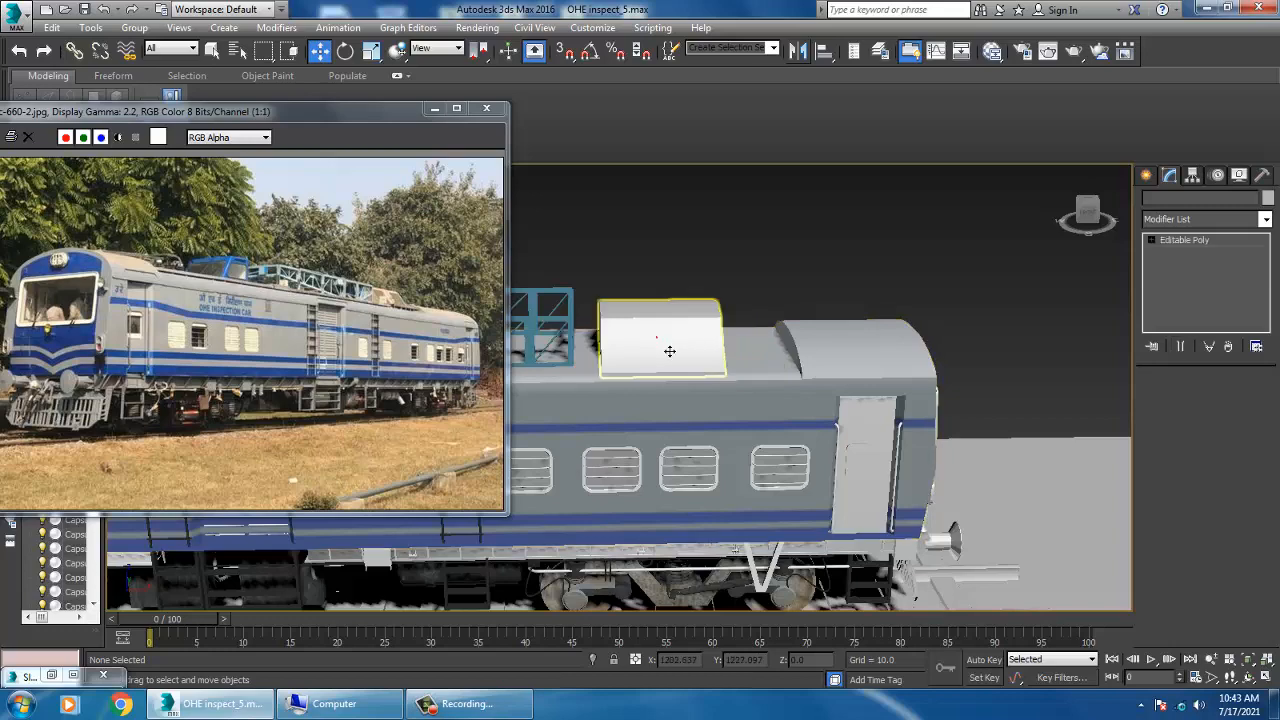
middle_click_drag(671, 351, 794, 340, "alt")
scroll(794, 340, "up", 3)
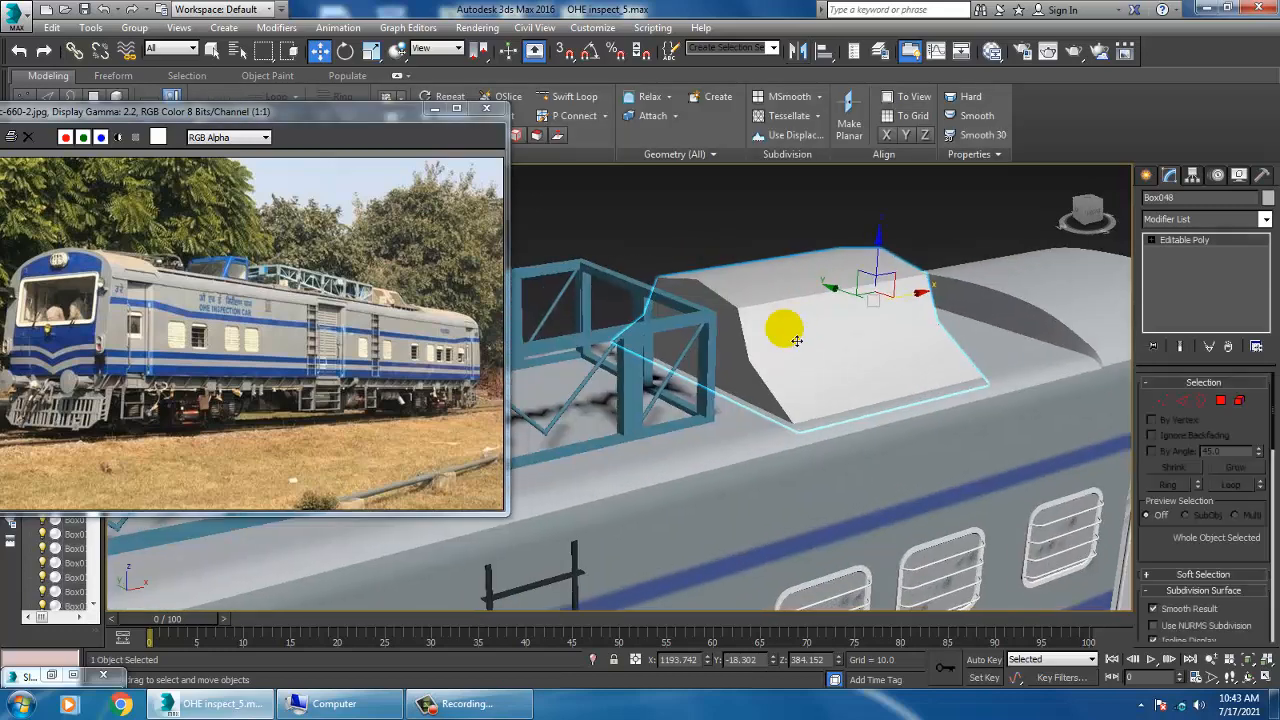
- Create a new VRayMtl in an empty area of the material graph and show its parameters
key("m")
scroll(611, 543, "down", 2)
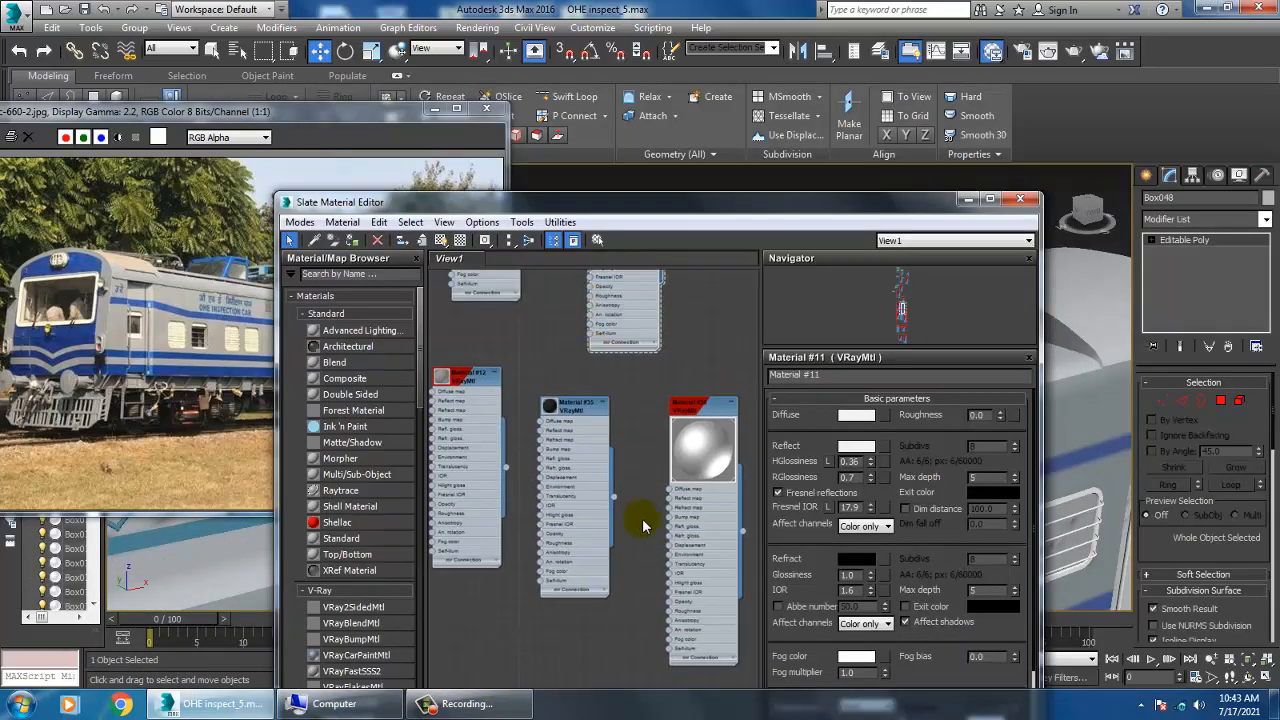
scroll(643, 525, "down", 10)
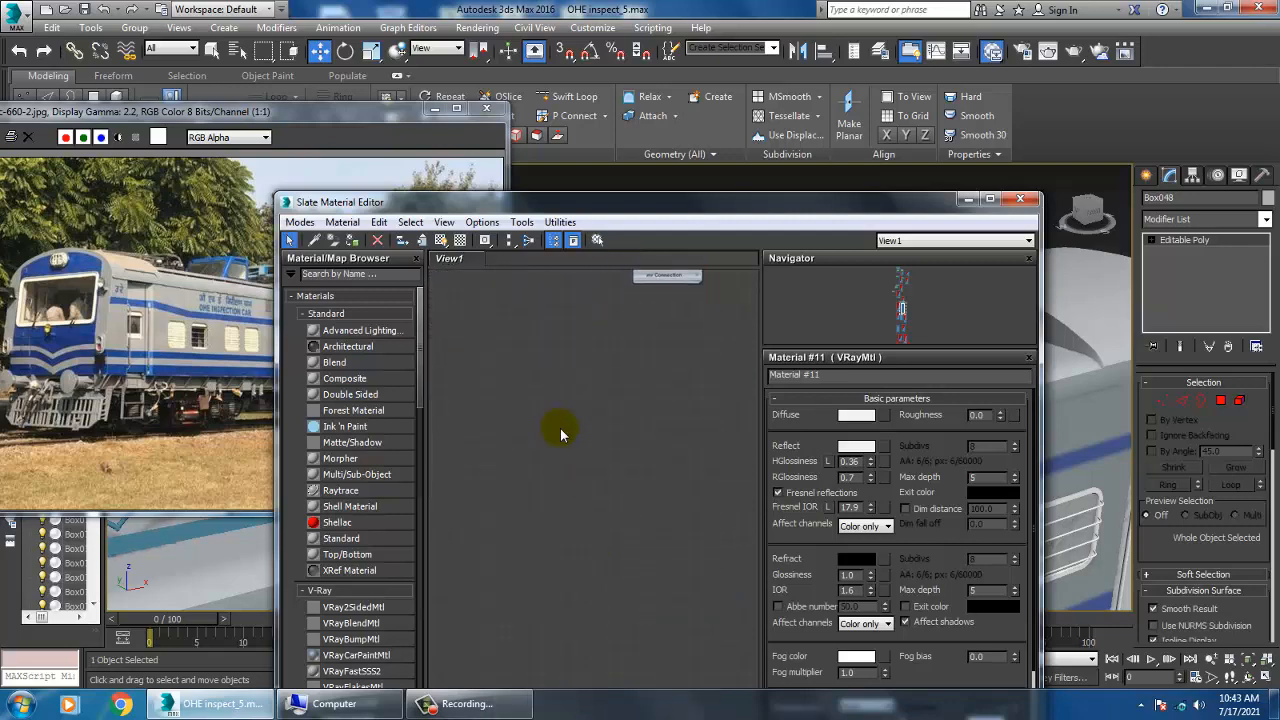
left_click_drag(454, 206, 427, 100)
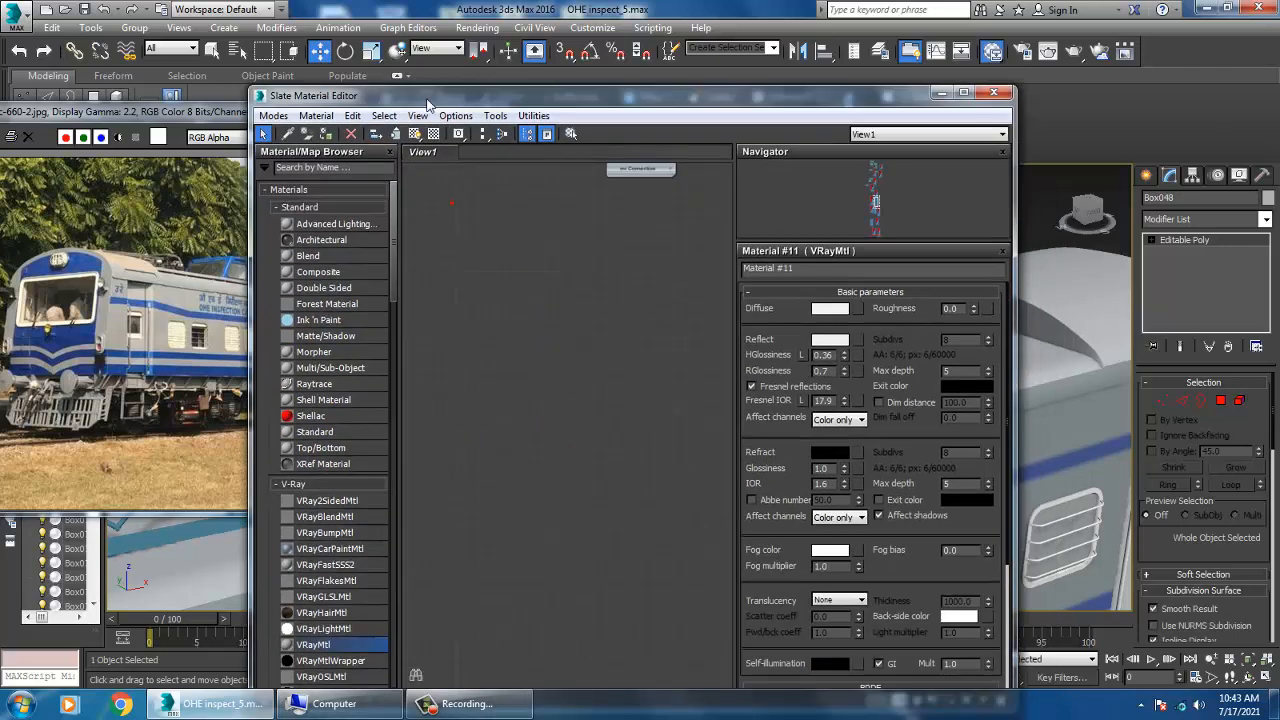
left_click_drag(531, 331, 530, 262)
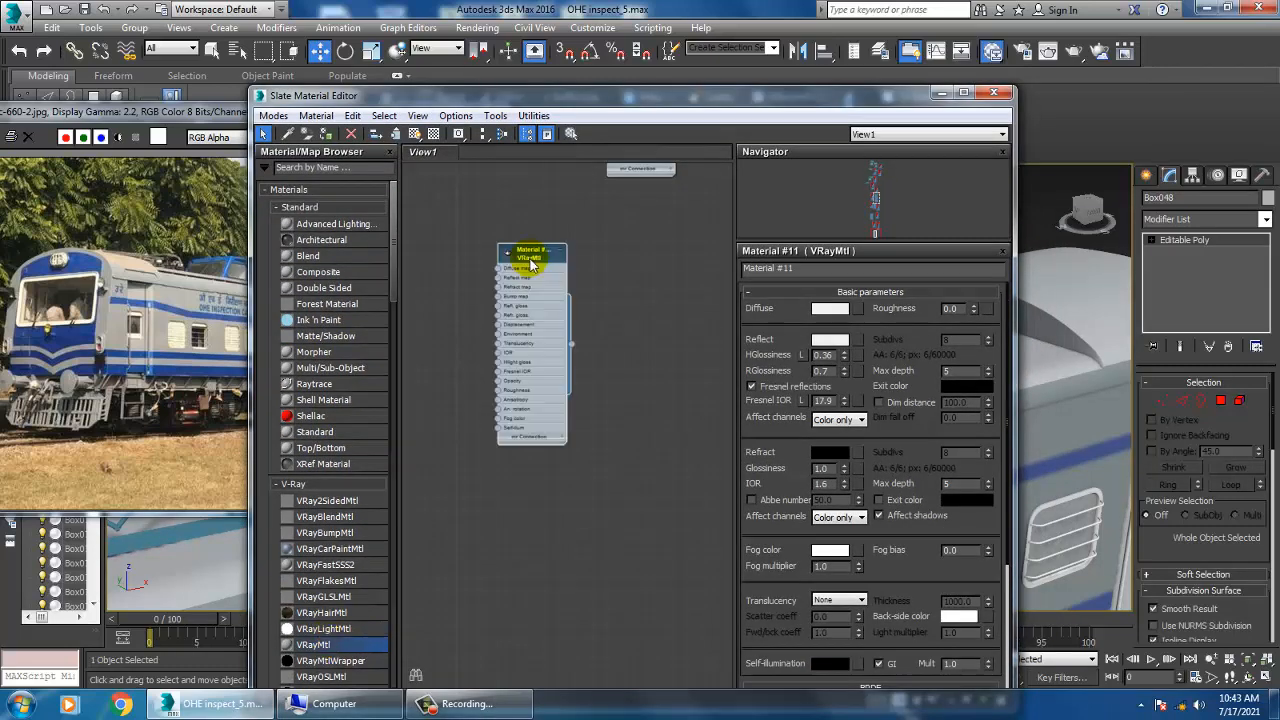
double_click(531, 263)
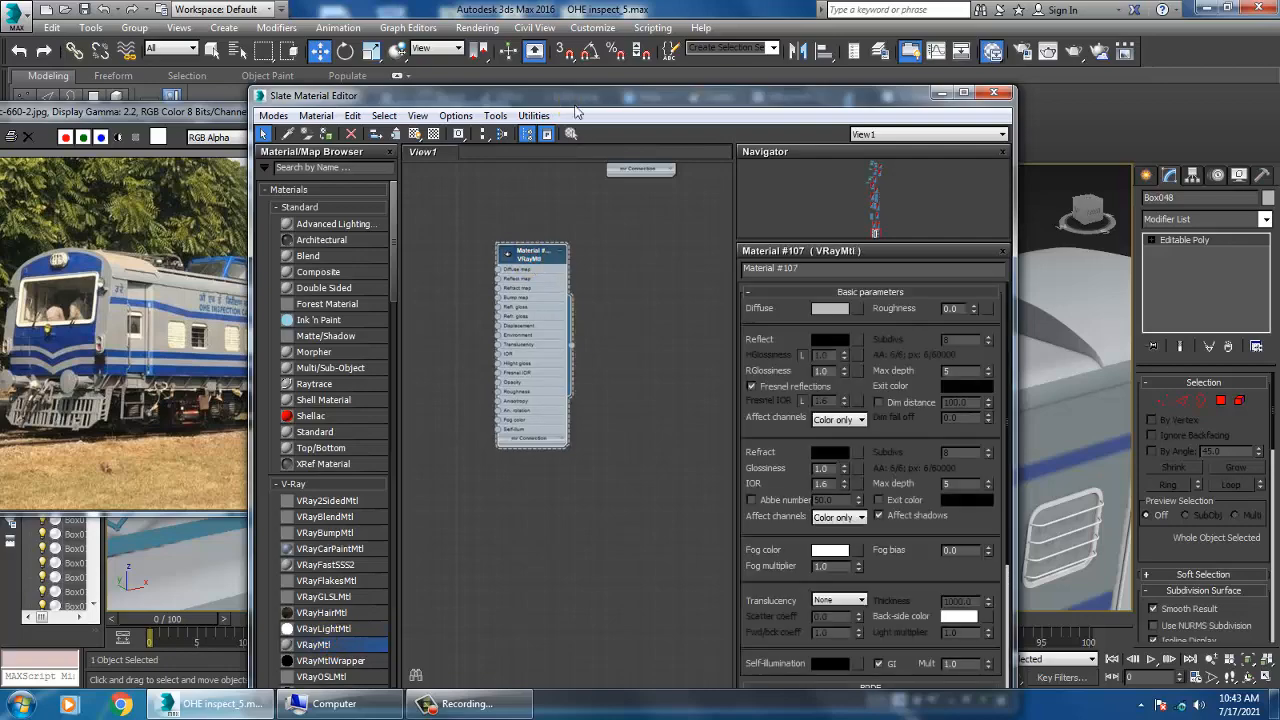
- Start a Bitmap map for the new material's diffuse and browse to D:\June 2021\OHE Inspection car\texture
left_click_drag(576, 98, 793, 328)
left_click(1076, 540)
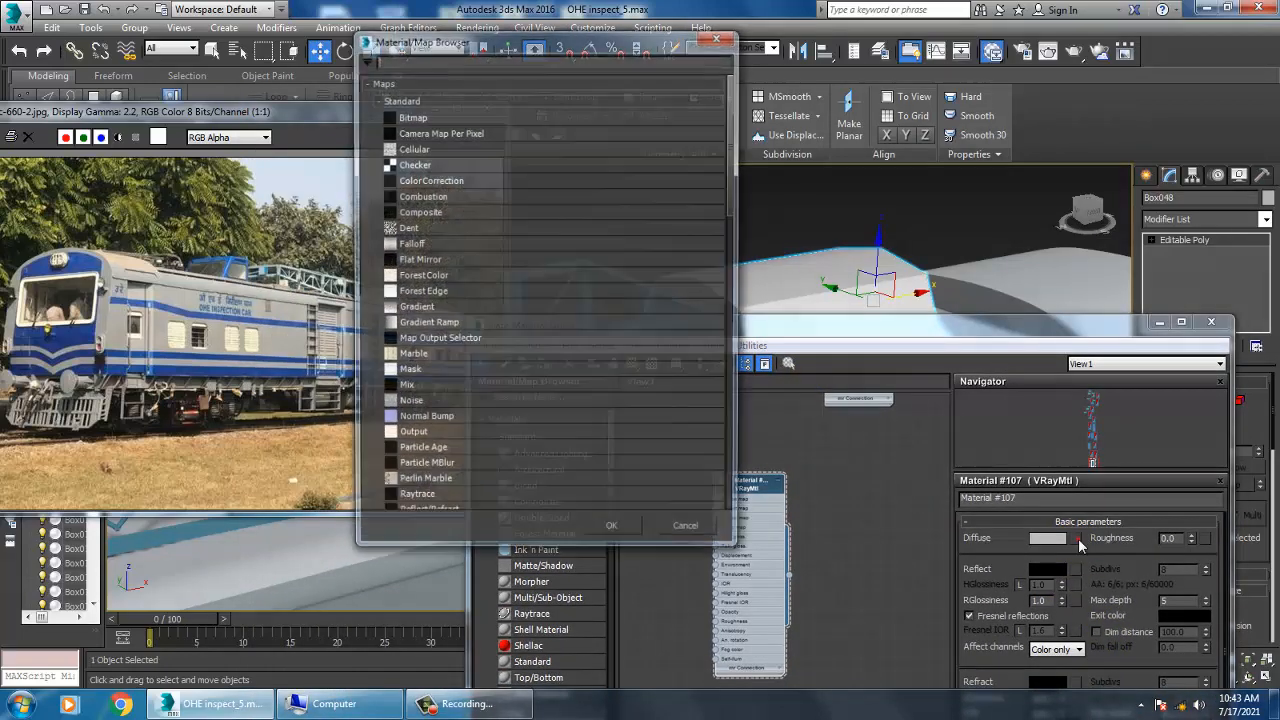
double_click(447, 118)
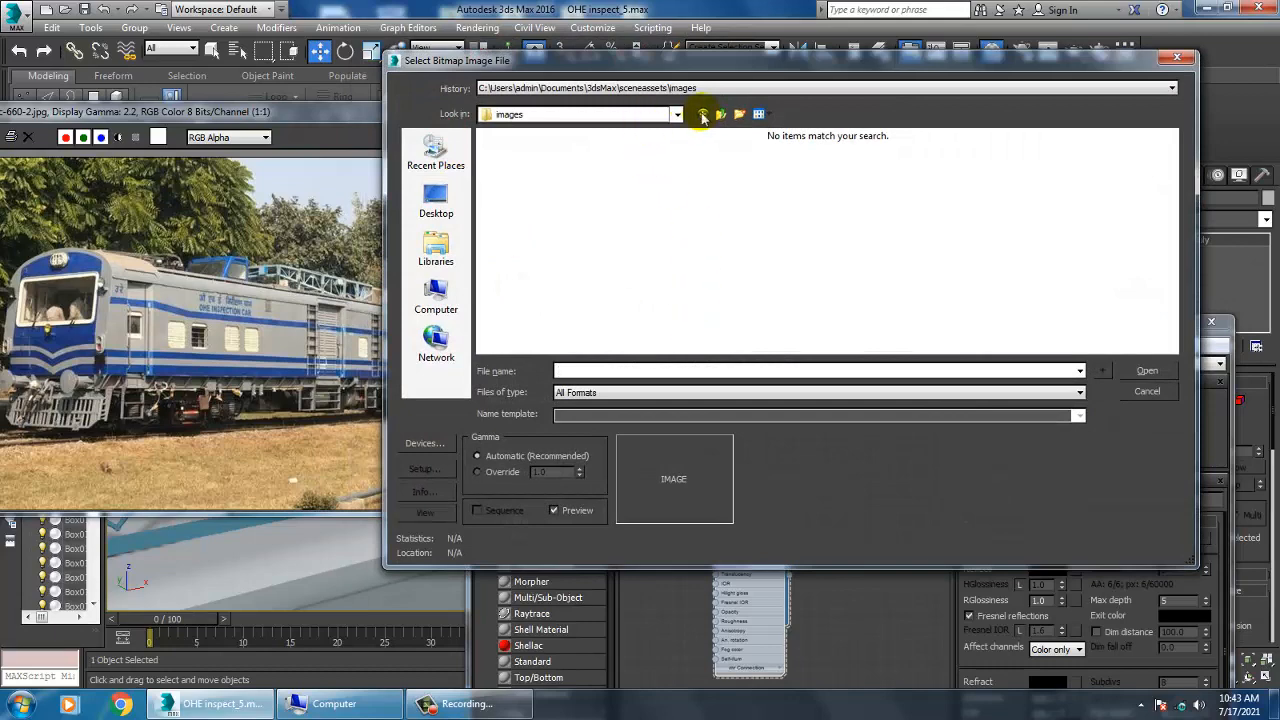
left_click(436, 295)
double_click(765, 170)
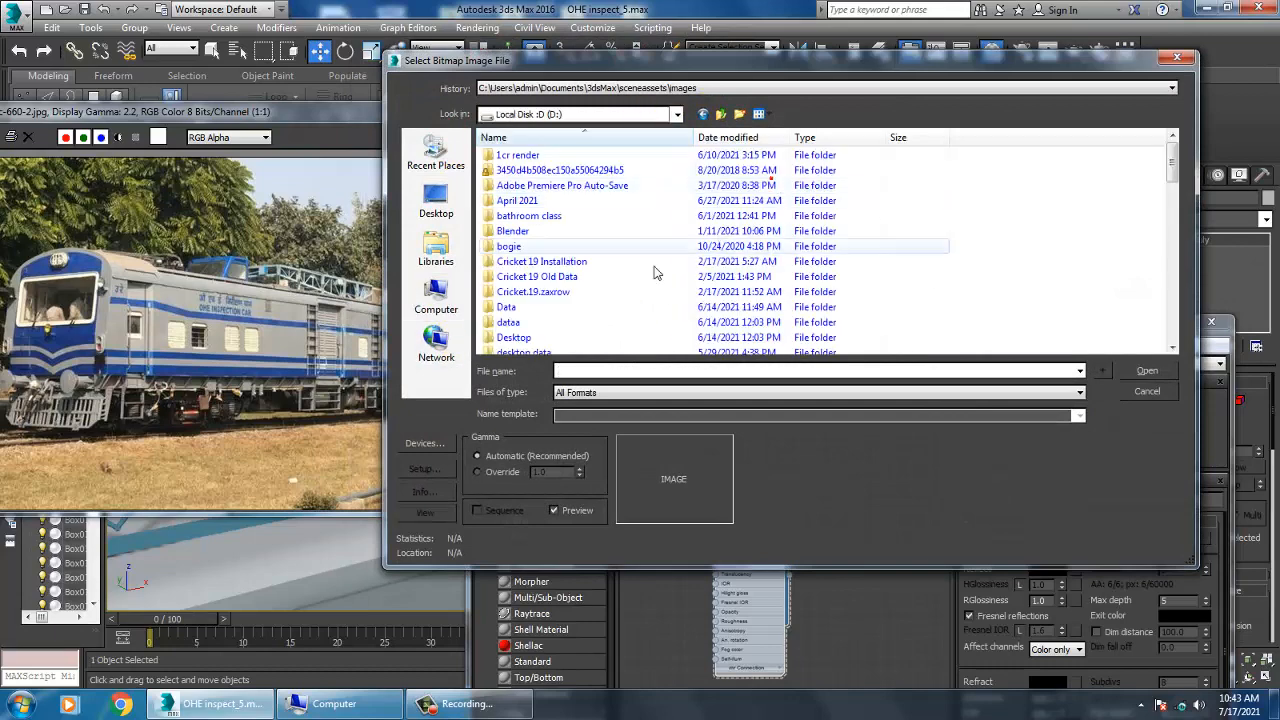
left_click(590, 263)
key("j")
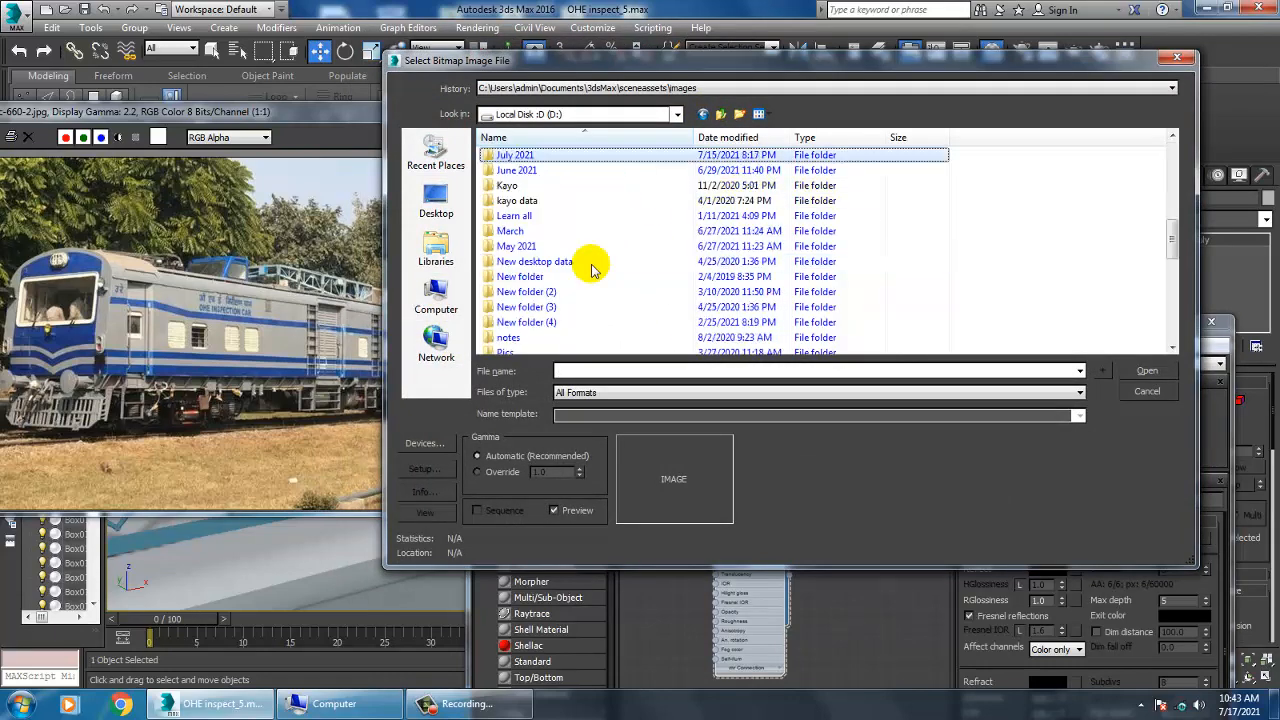
double_click(514, 170)
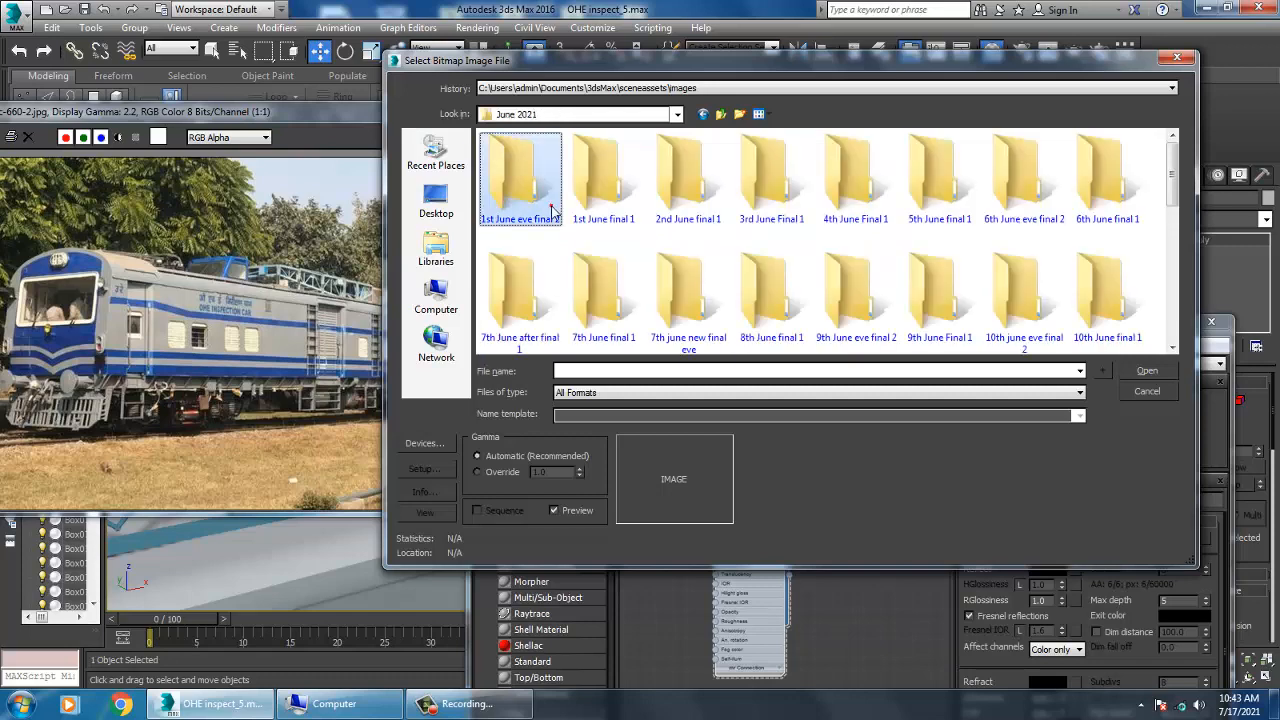
scroll(777, 290, "down", 5)
double_click(783, 288)
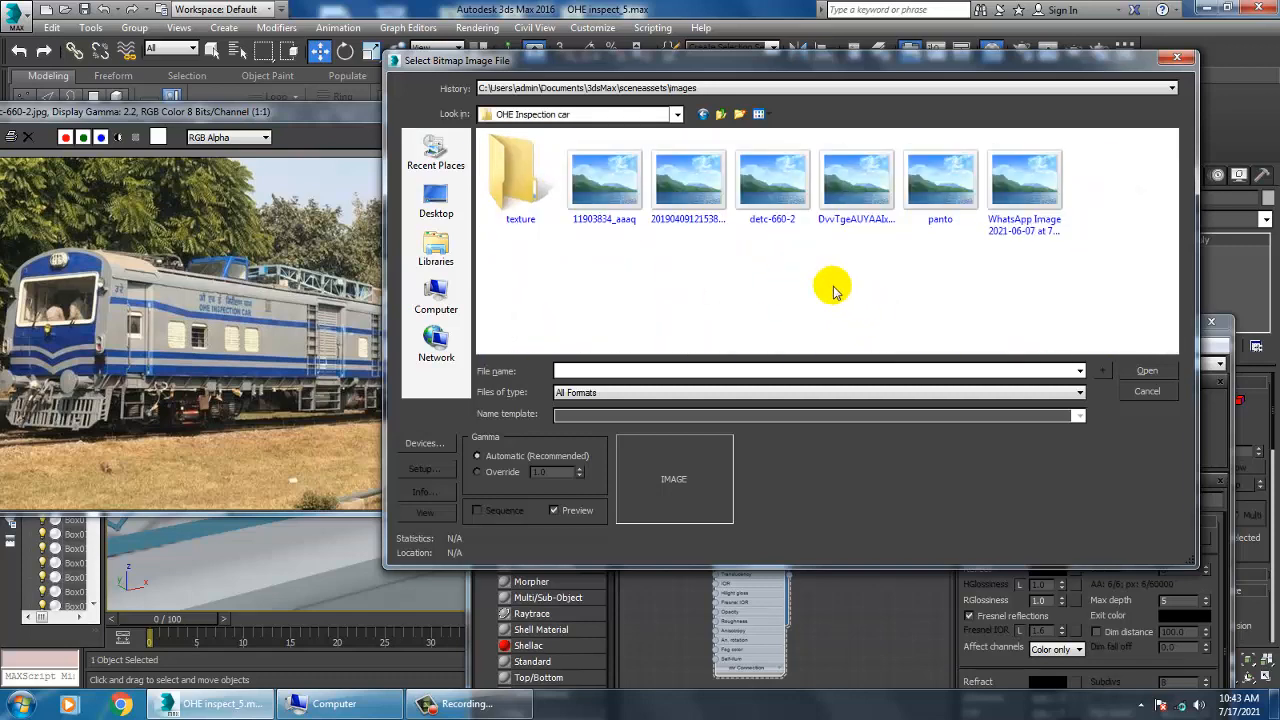
double_click(520, 180)
- Preview the tex and UVS images in the texture folder to find one suitable for the roof box
left_click(714, 178)
left_click(772, 178)
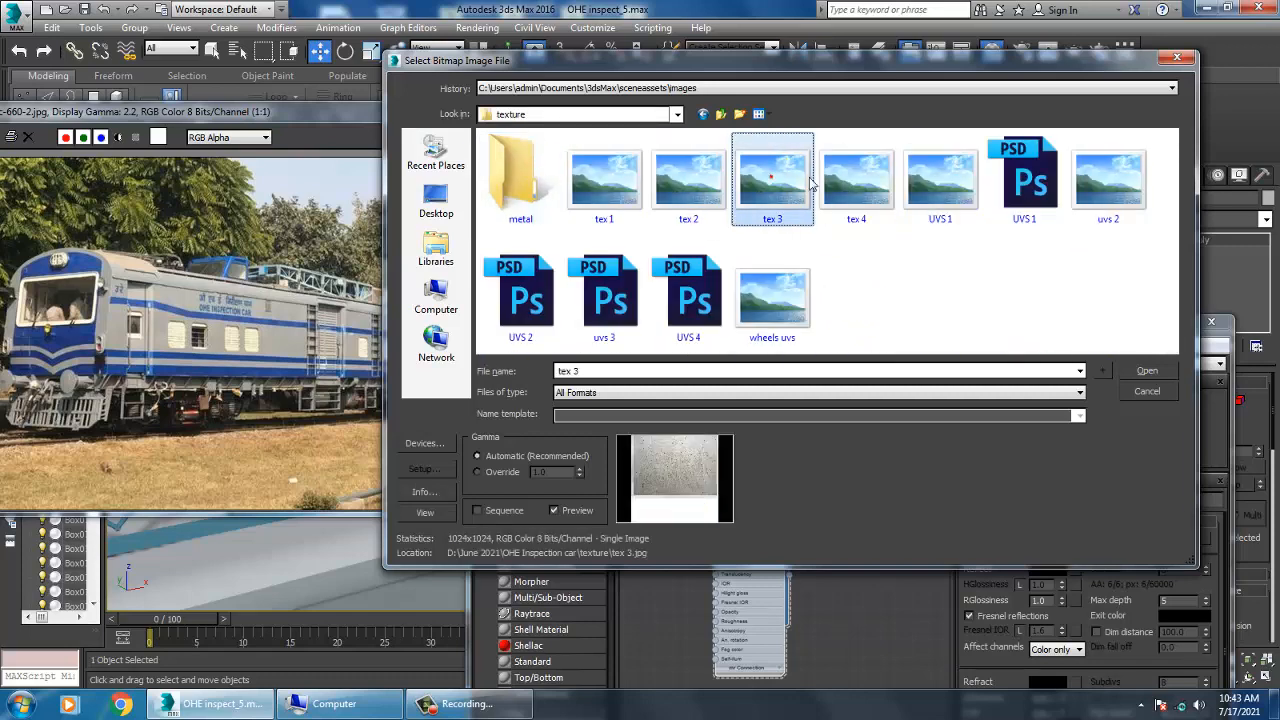
left_click(855, 178)
left_click(955, 178)
left_click(1108, 178)
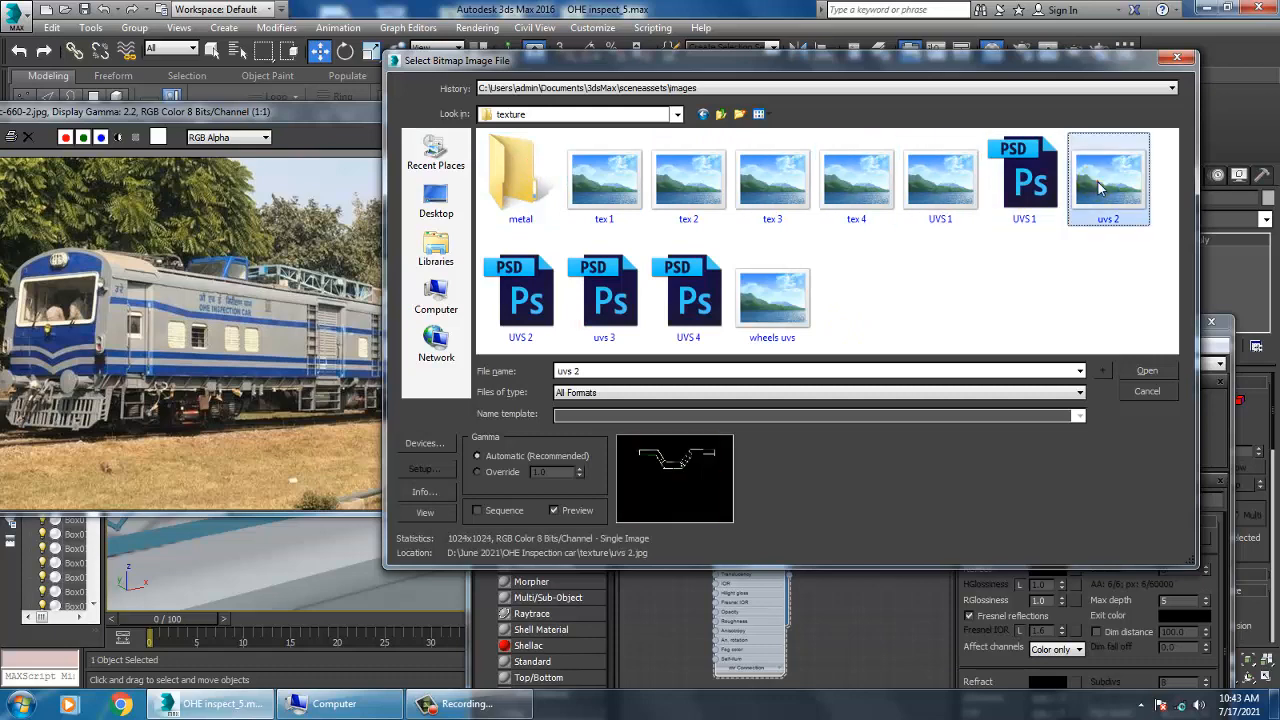
left_click(772, 178)
left_click(676, 180)
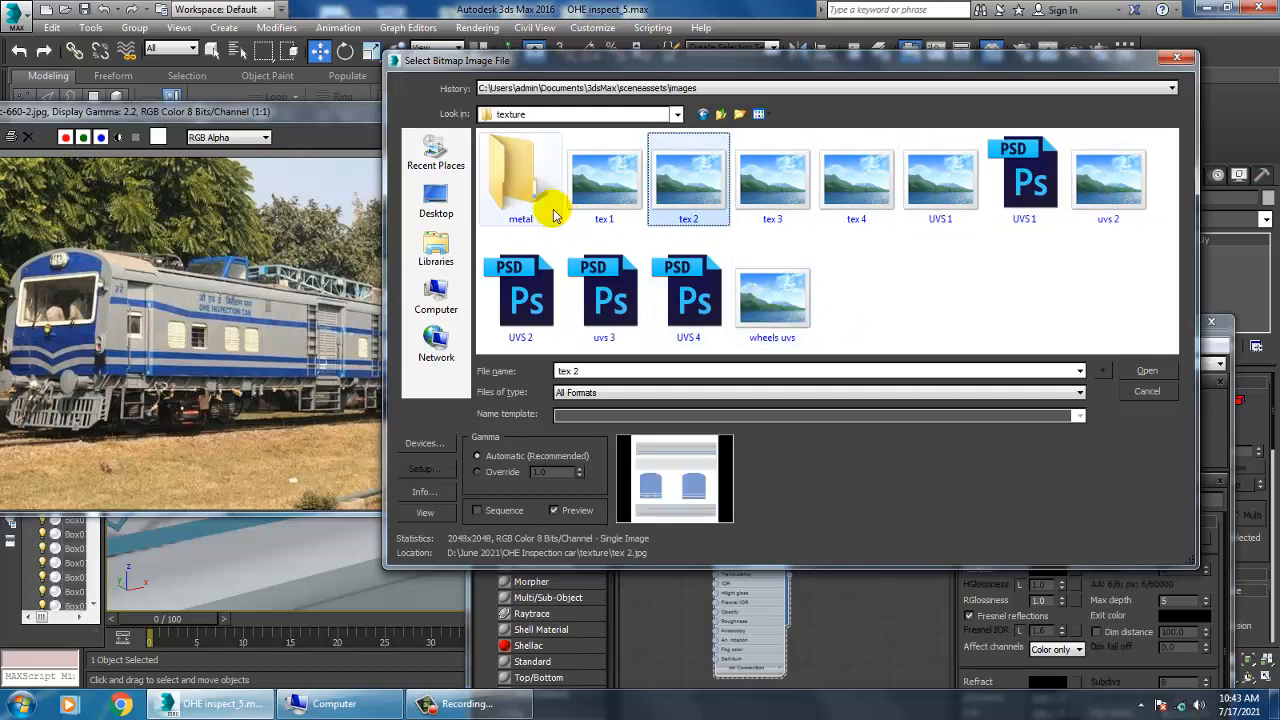
- Load the metal folder's image starting with jrelkrgvizuerqhor as the diffuse map, and apply the material to the roof box with viewport display
double_click(520, 180)
left_click(772, 180)
left_click(870, 195)
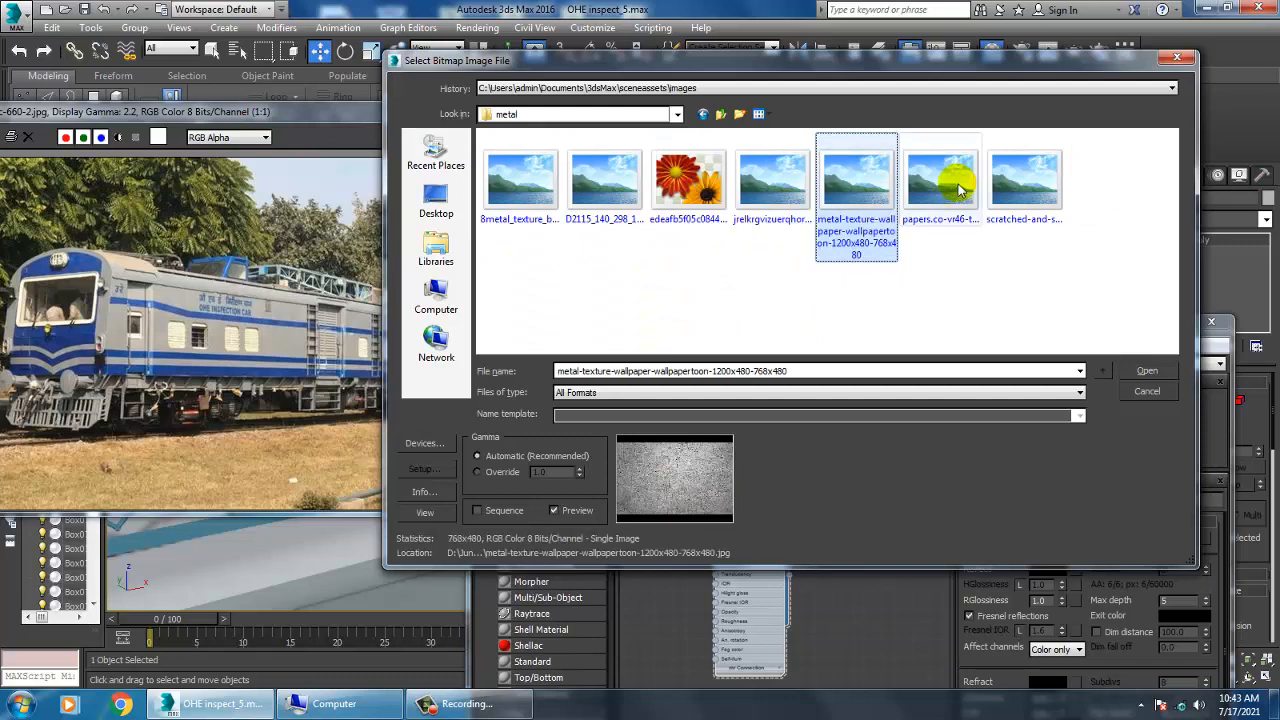
left_click(955, 185)
left_click(1040, 185)
left_click(527, 195)
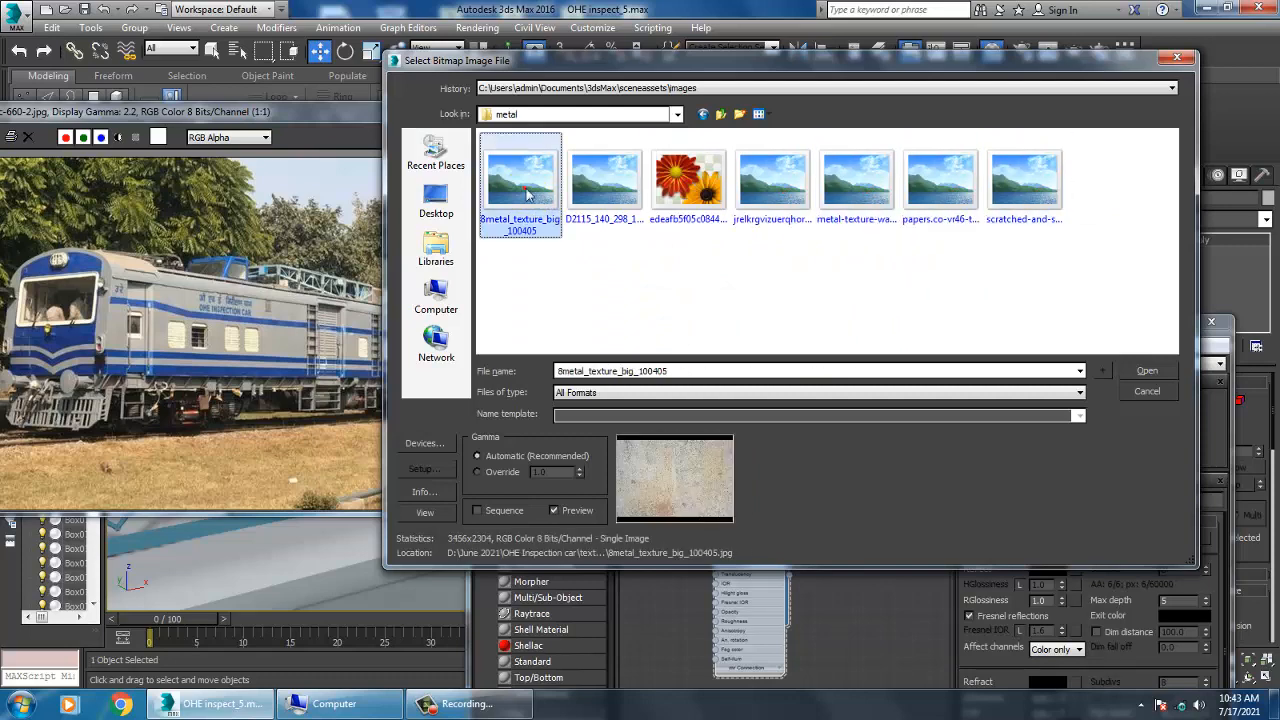
left_click(605, 185)
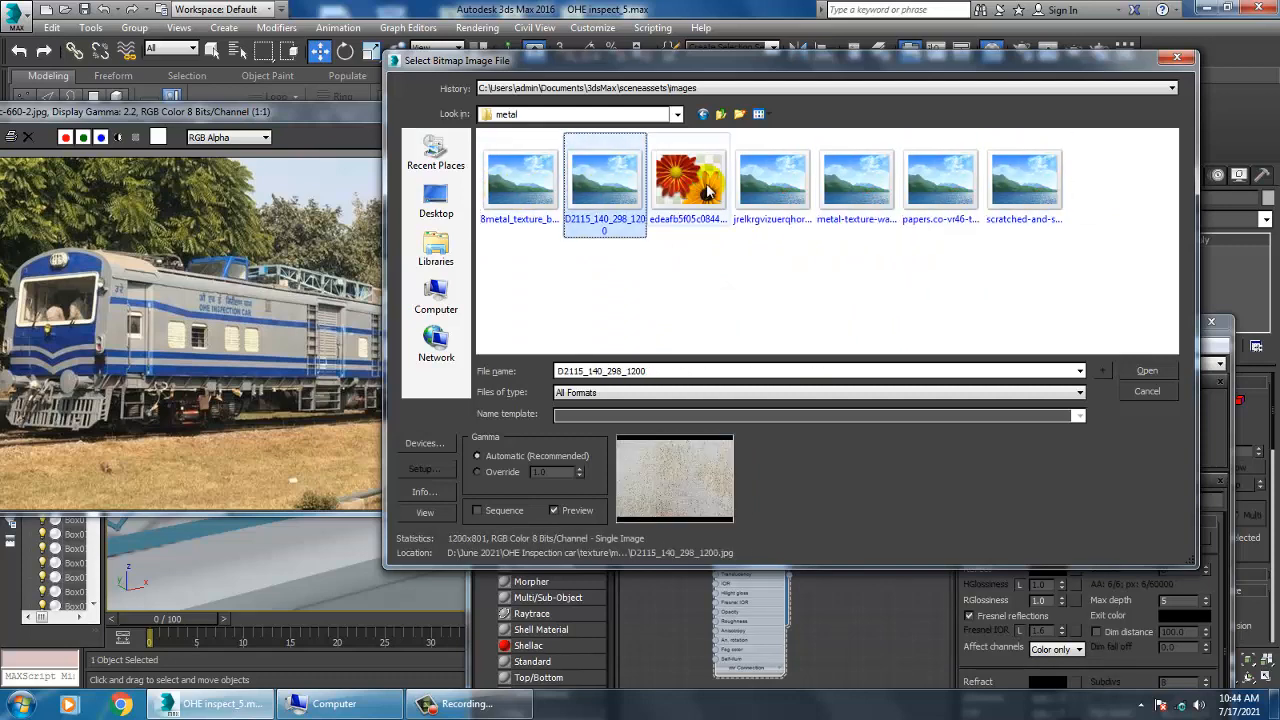
left_click(690, 185)
left_click(785, 185)
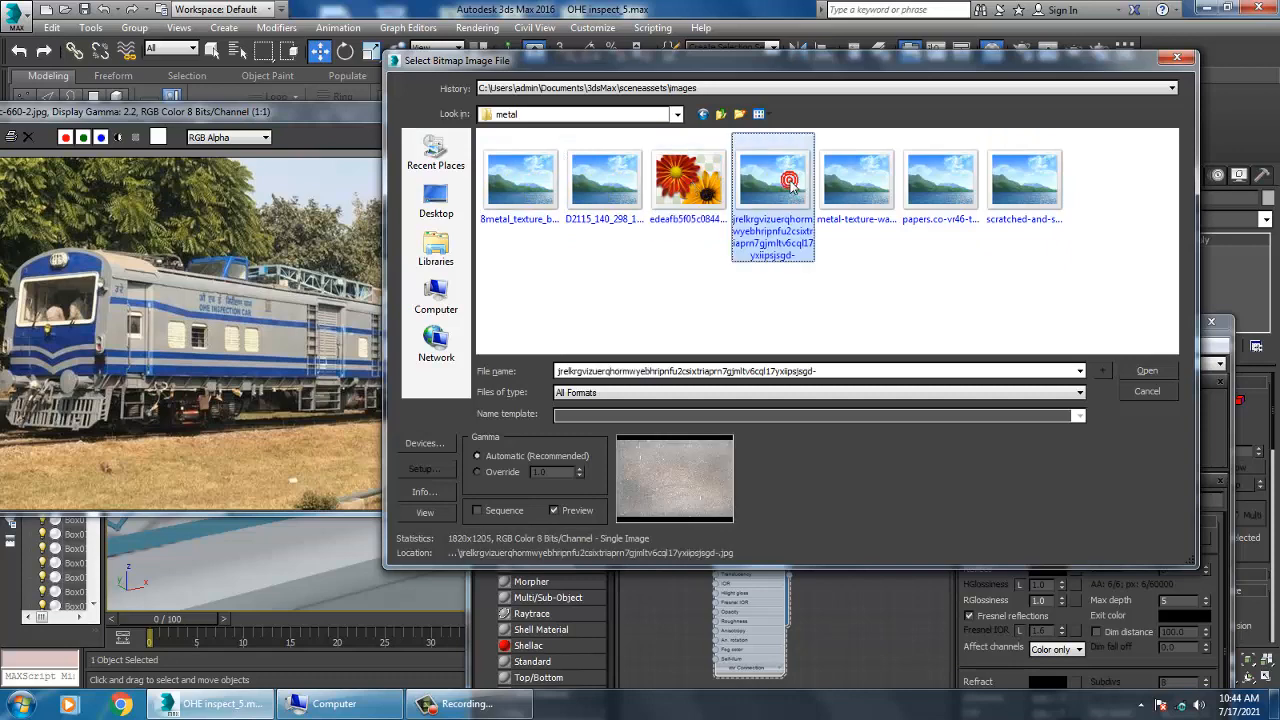
double_click(790, 185)
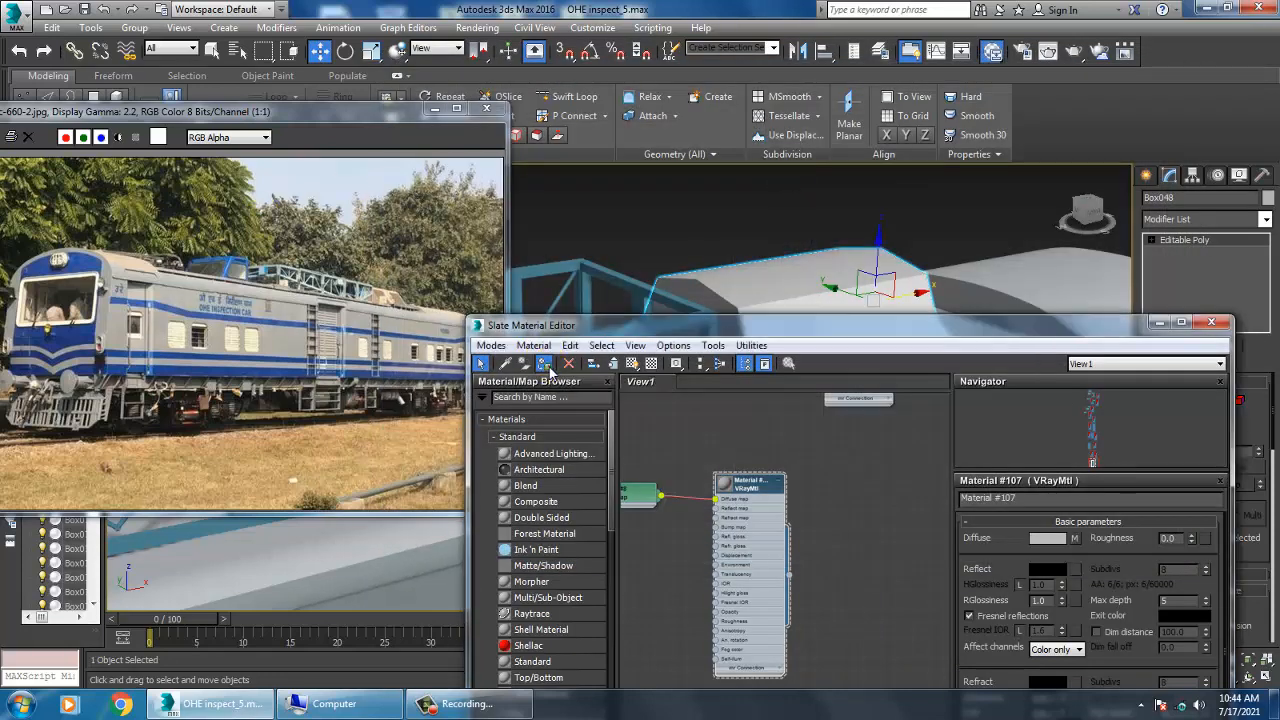
left_click(632, 363)
left_click(1156, 324)
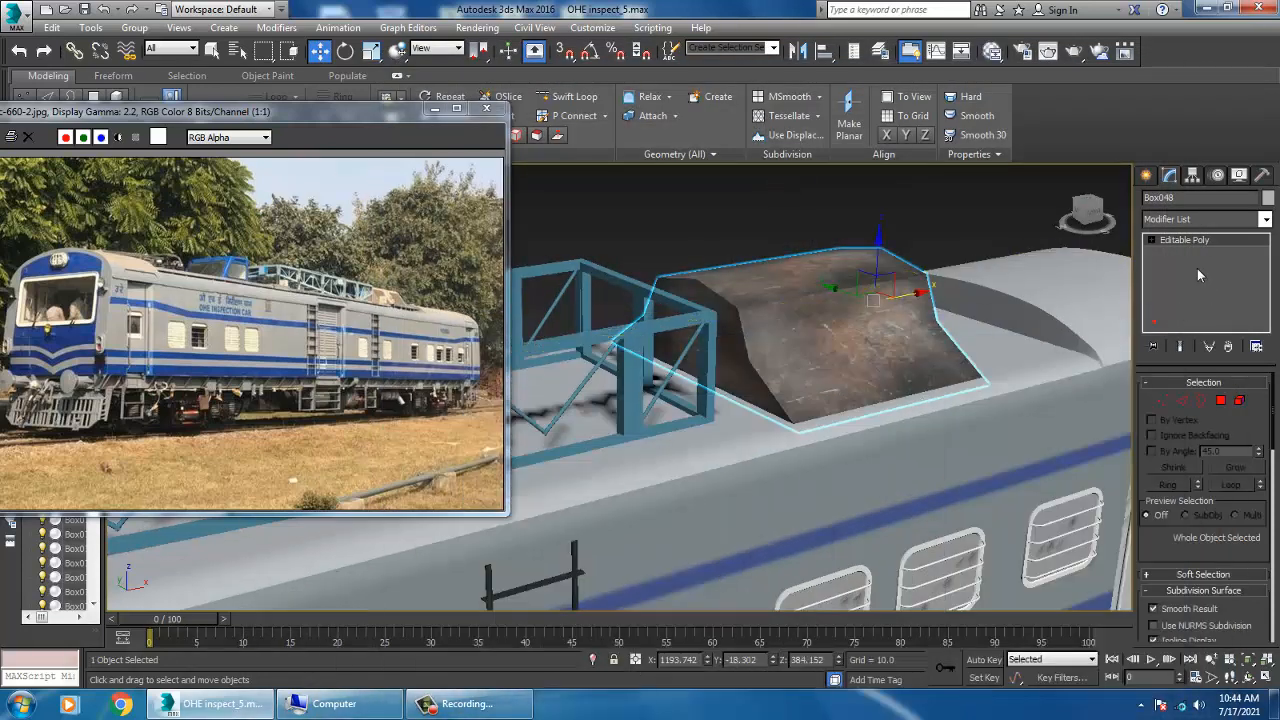
- Add a UVW Map modifier with Box mapping to the roof box
left_click(1174, 220)
key("u")
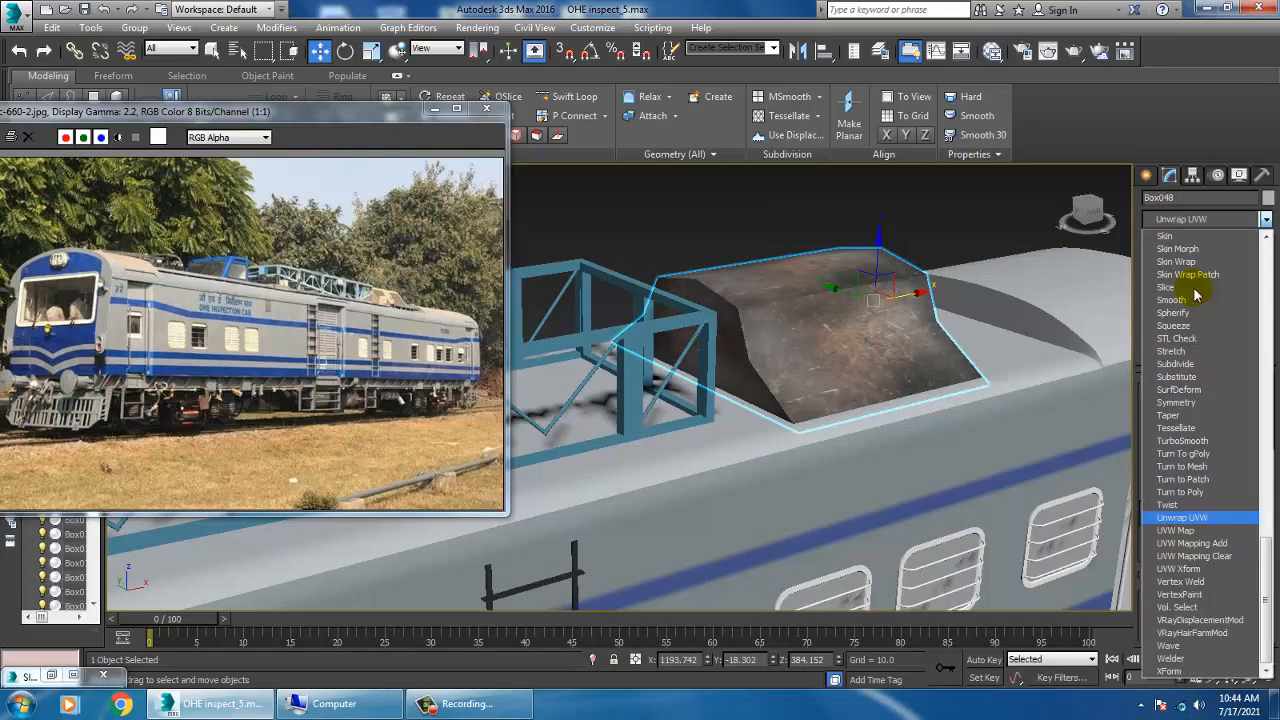
left_click(1211, 534)
left_click(1197, 474)
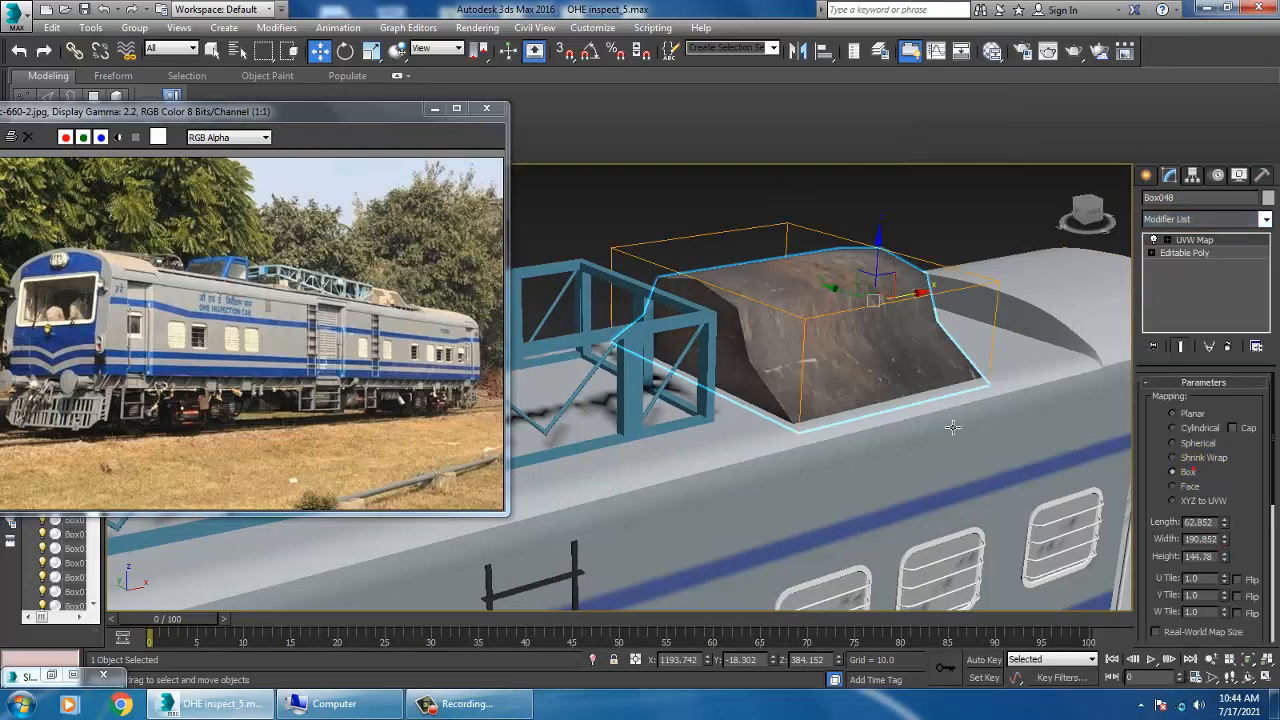
- Examine the small round lamp under the front windscreen up close, then leave it unselected
scroll(903, 371, "down", 6)
middle_click_drag(872, 422, 847, 401, "alt")
scroll(847, 401, "up", 5)
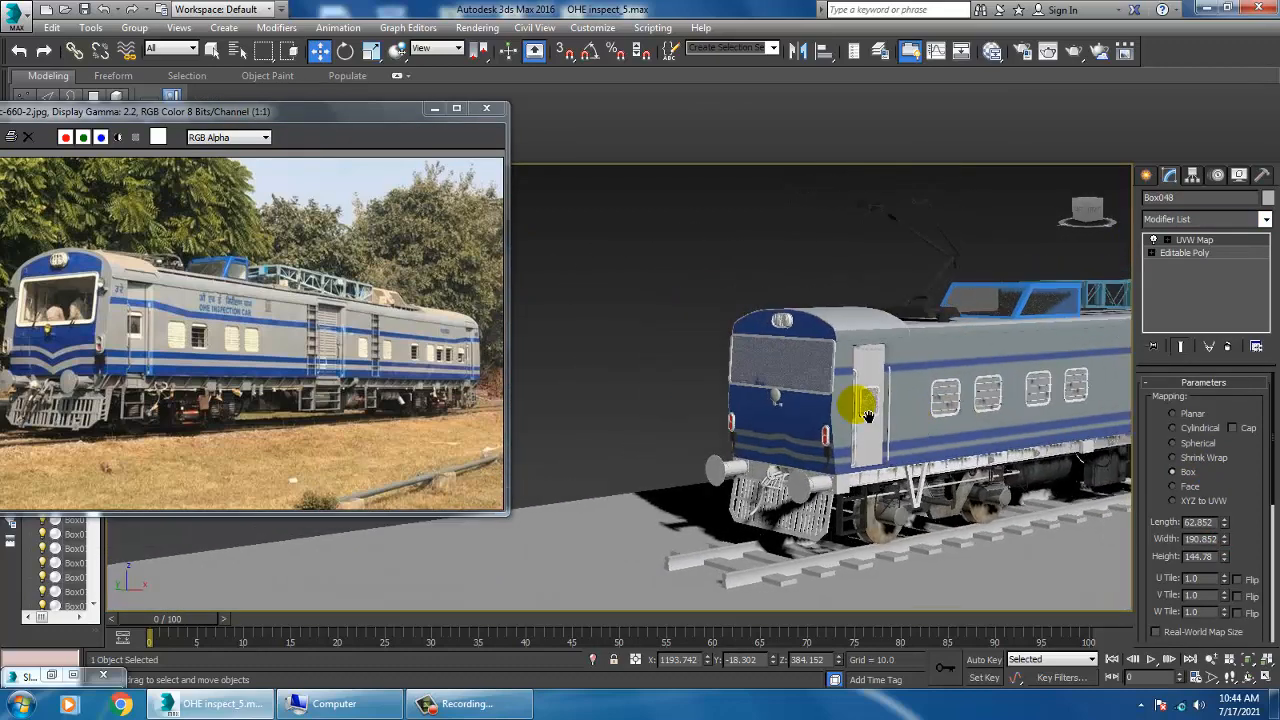
left_click(706, 392)
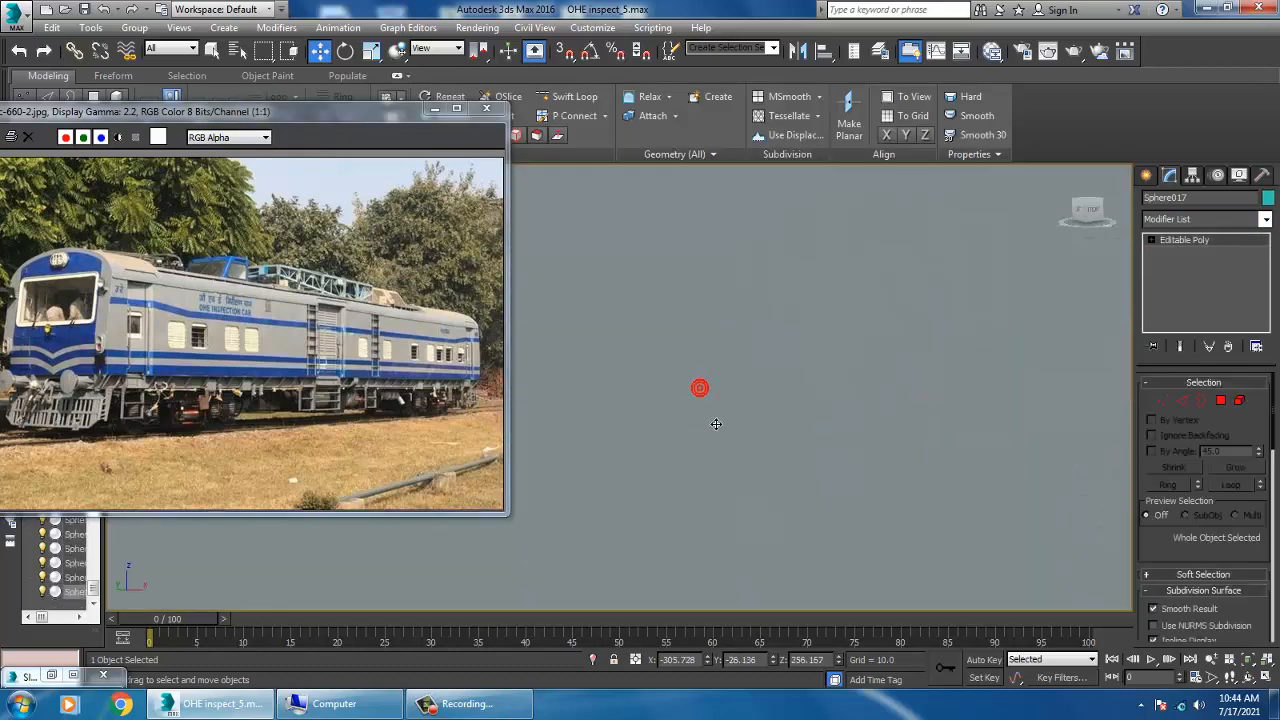
scroll(801, 402, "down", 3)
middle_click_drag(794, 411, 709, 440, "alt")
scroll(780, 478, "down", 4)
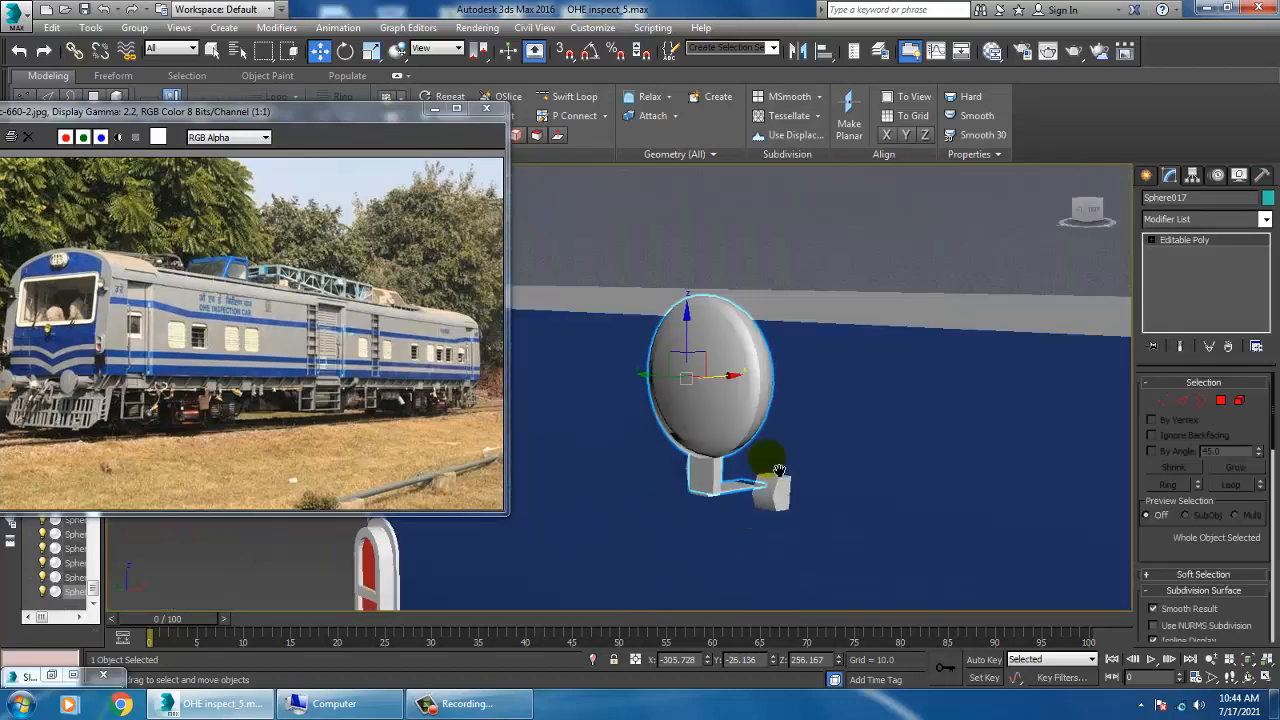
scroll(977, 446, "down", 5)
left_click(557, 348)
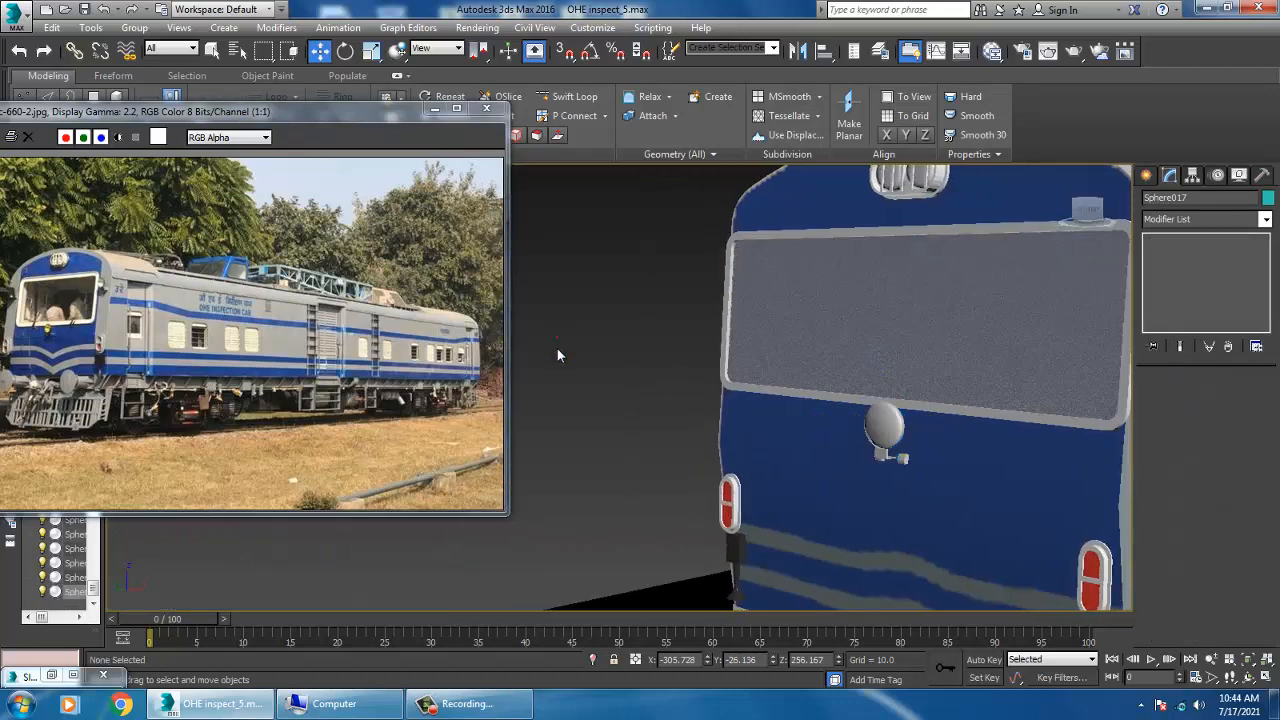
left_click(455, 703)
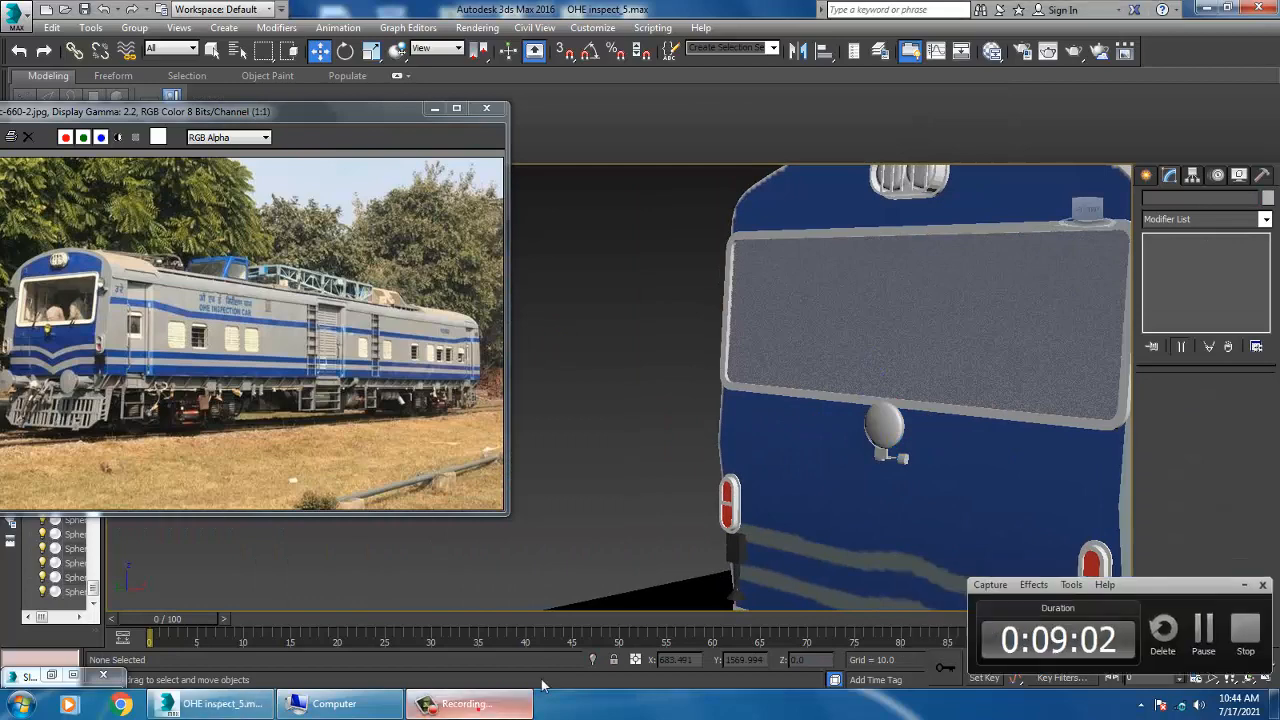
left_click(1208, 630)
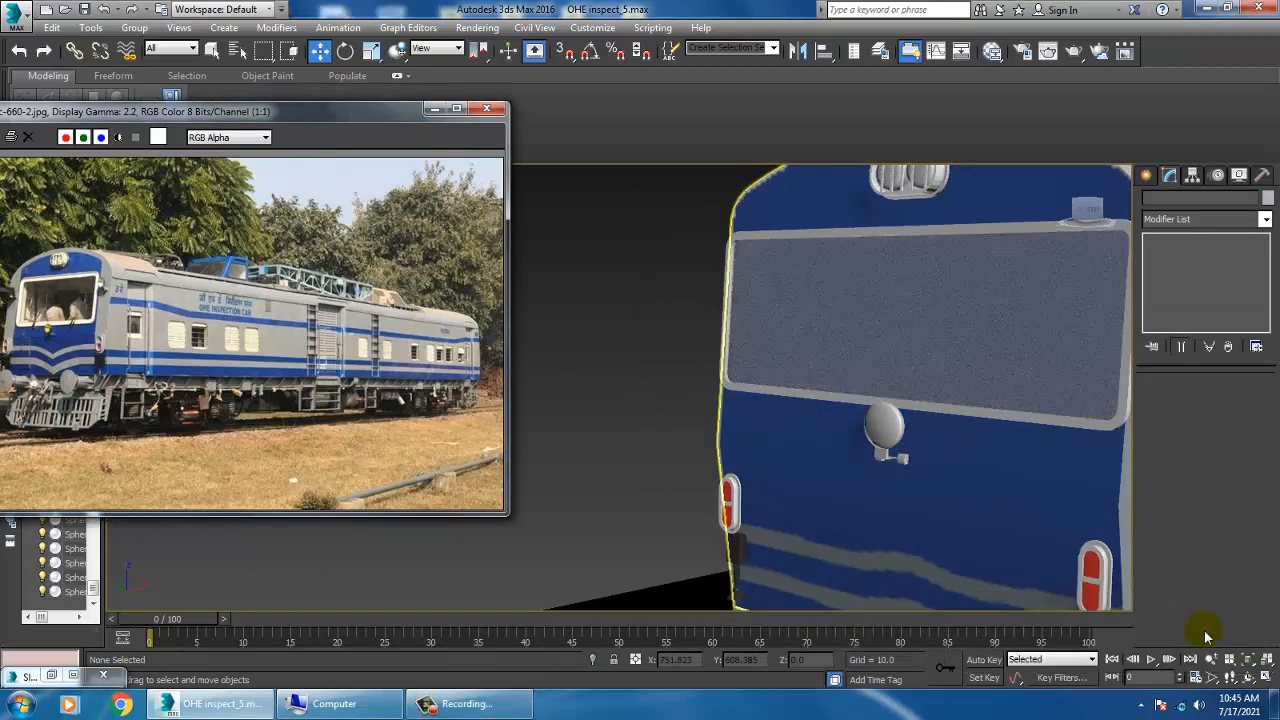
- Show edged faces and select the round front face polygon of the lamp below the windscreen
middle_click_drag(960, 503, 887, 457, "alt")
left_click(855, 452)
left_click(874, 451, "ctrl")
left_click(668, 366)
left_click(849, 414)
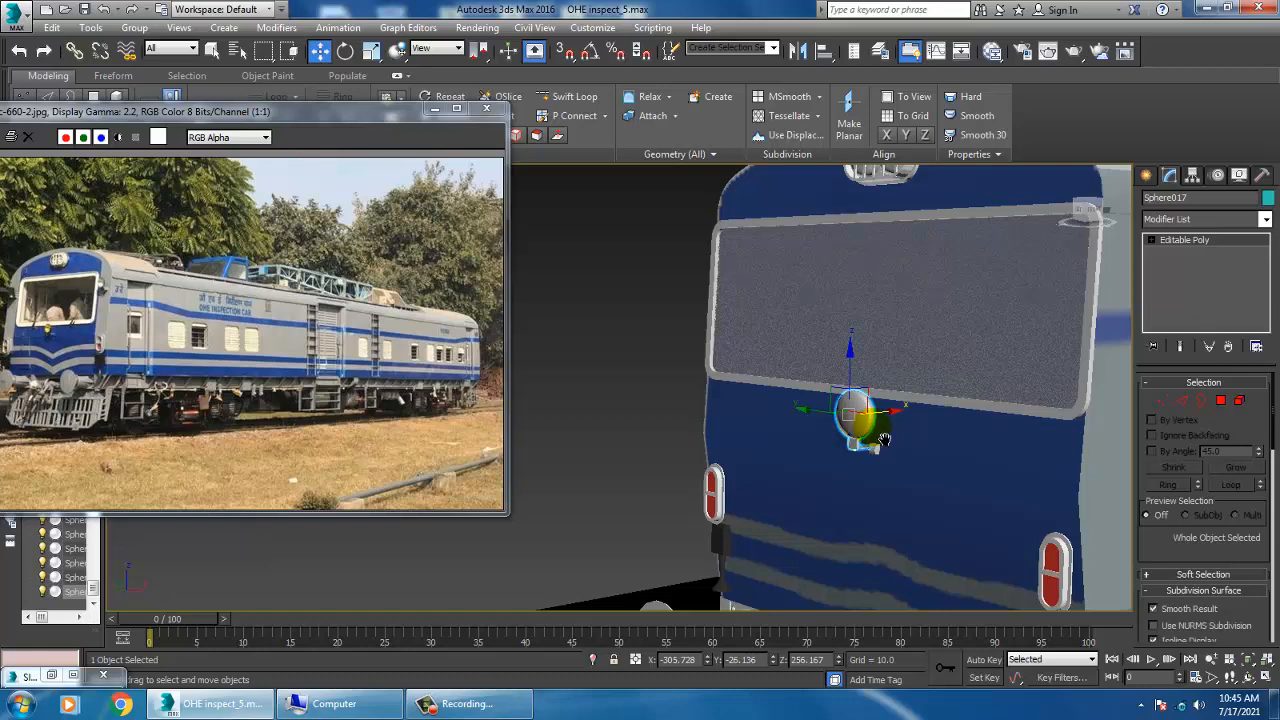
middle_click_drag(884, 440, 858, 428, "alt")
key("4")
key("F4")
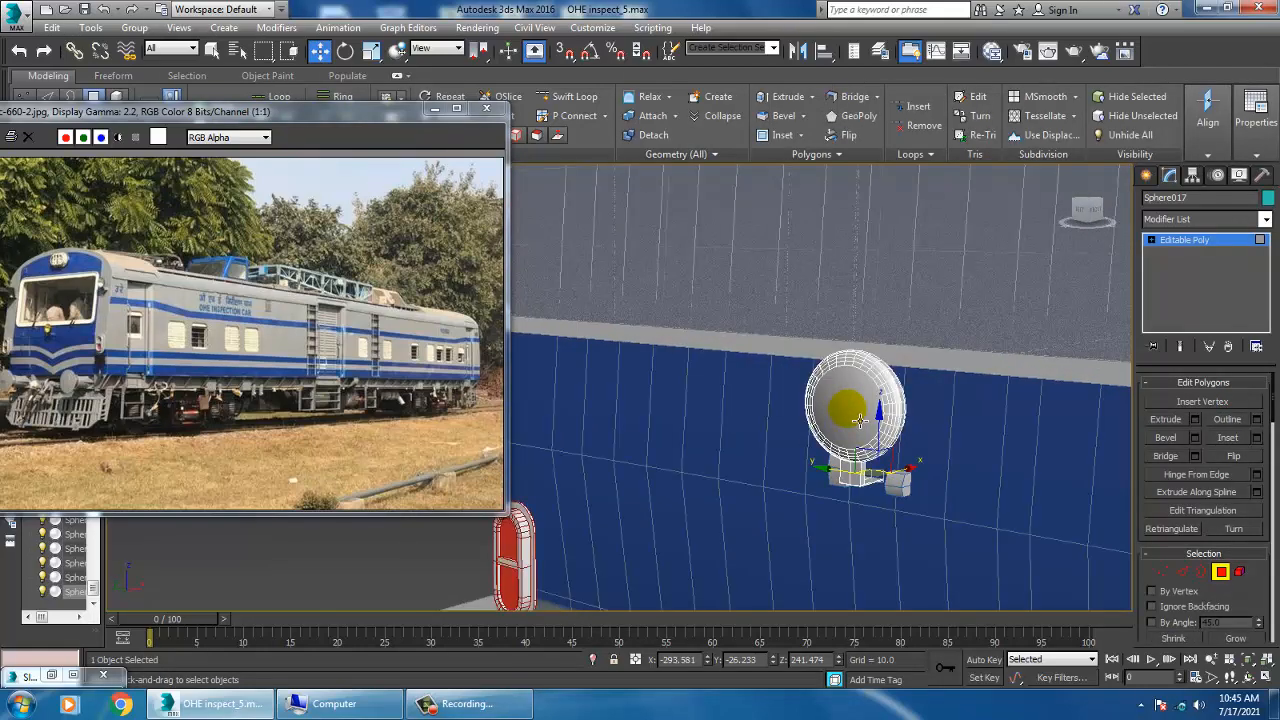
left_click(860, 420)
scroll(880, 422, "up", 3)
scroll(884, 423, "up", 2)
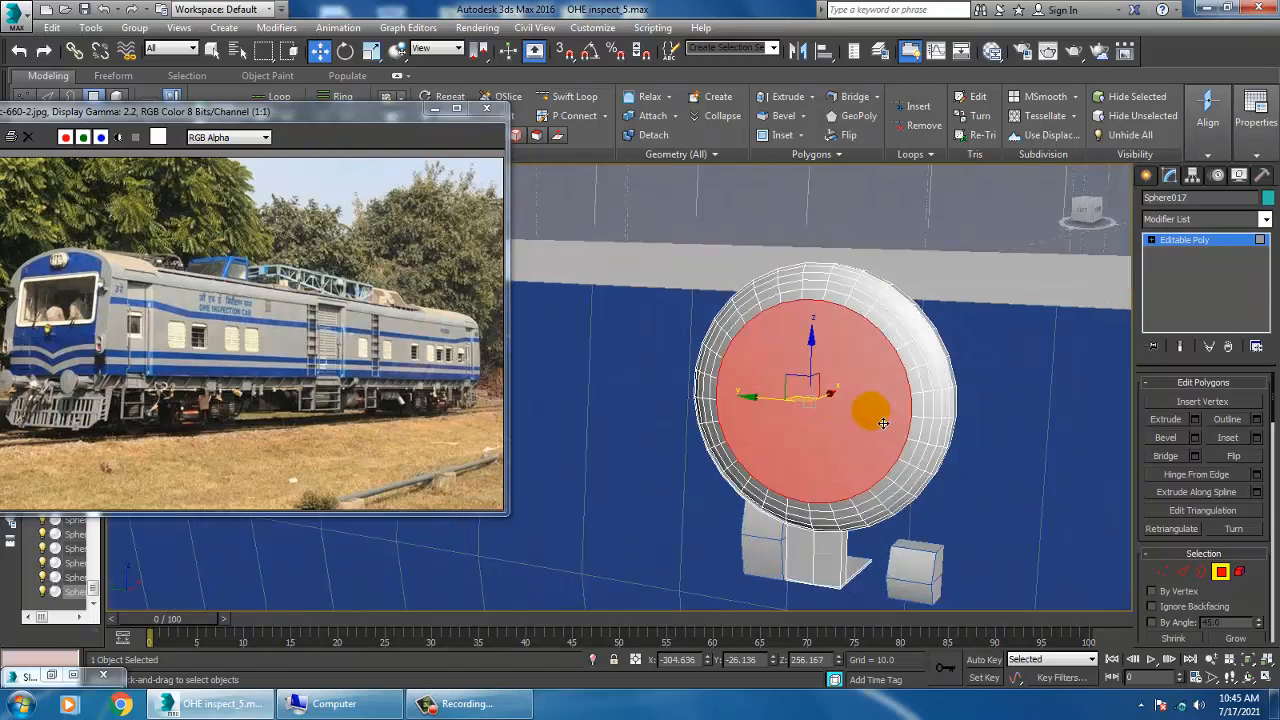
- Create a VRayMtl with its diffuse colour sampled from the yellow lamp in the reference photo
key("m")
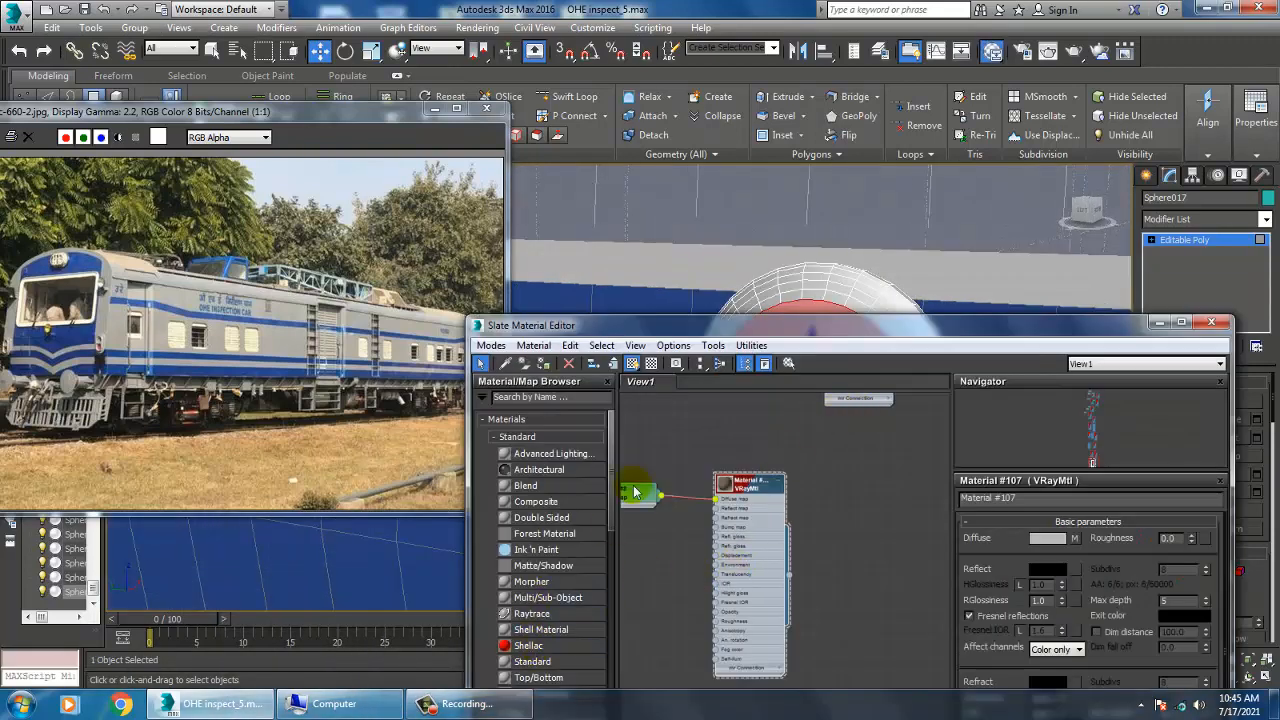
left_click_drag(619, 335, 557, 97)
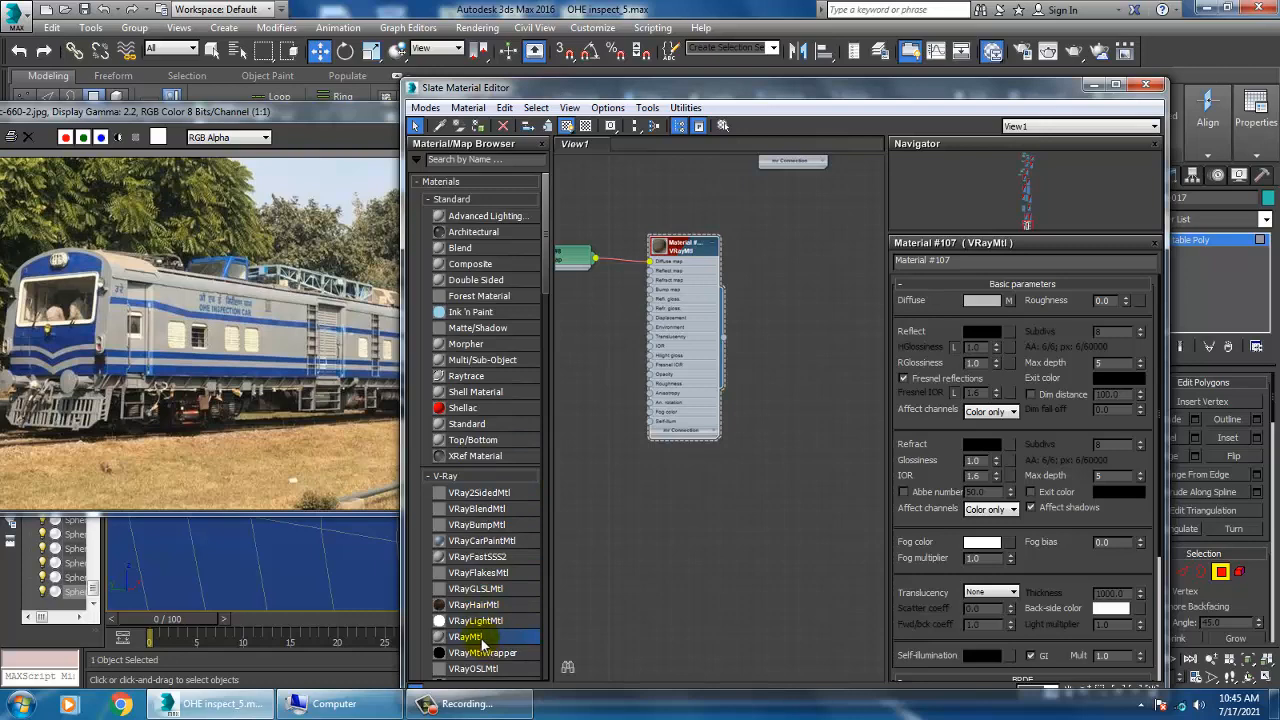
left_click_drag(774, 439, 774, 440)
left_click(981, 300)
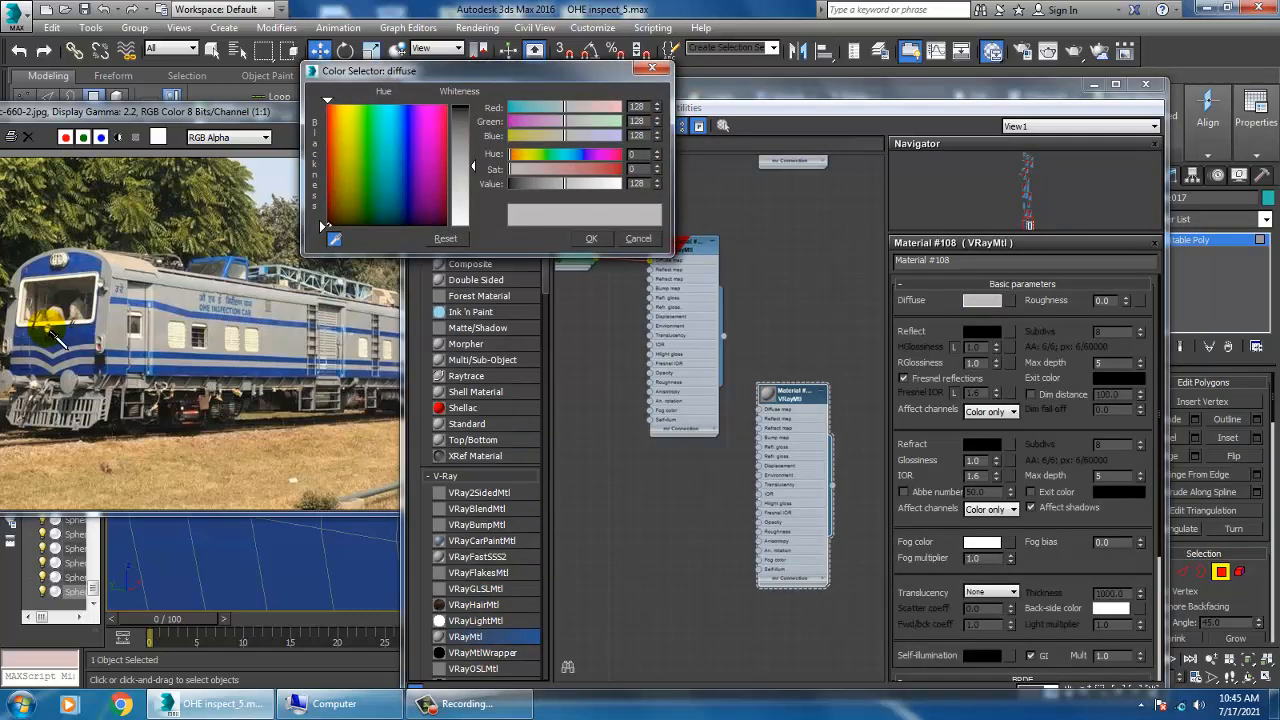
left_click(50, 334)
left_click(602, 236)
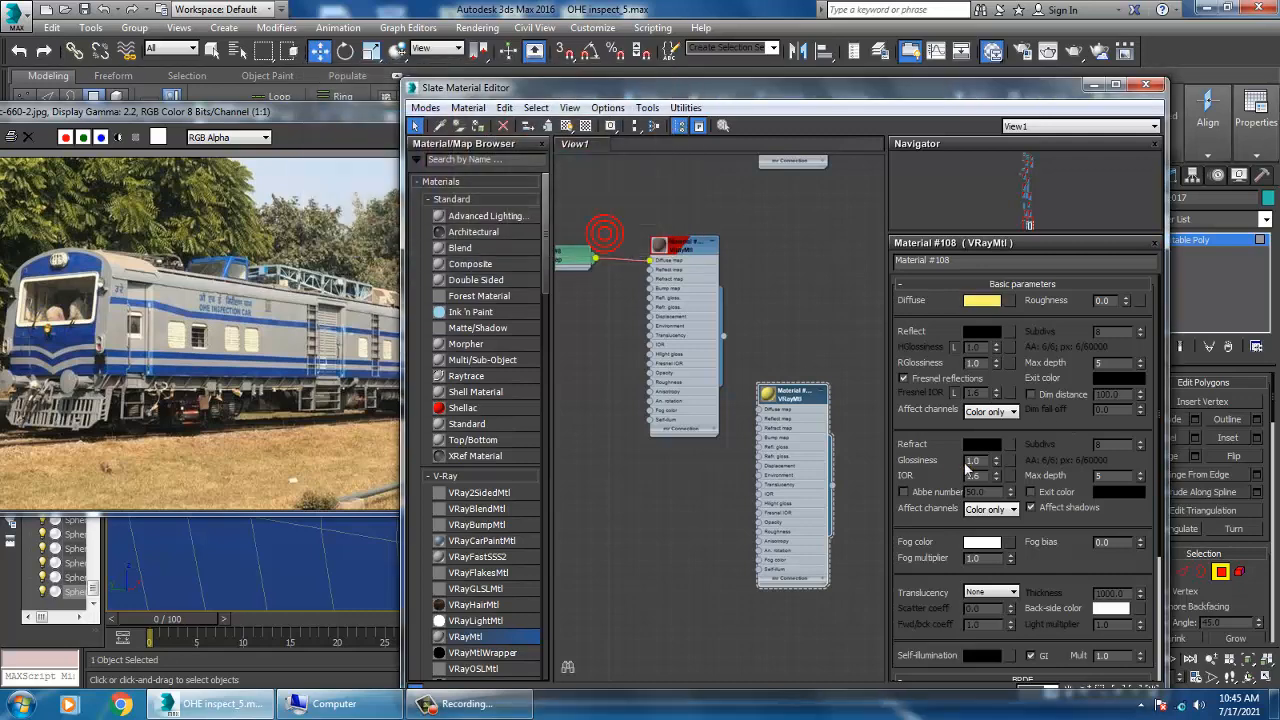
- Set the yellow material's reflection to grey value 45 and assign it to the lamp's selected front face
left_click(989, 333)
left_click_drag(473, 105, 474, 127)
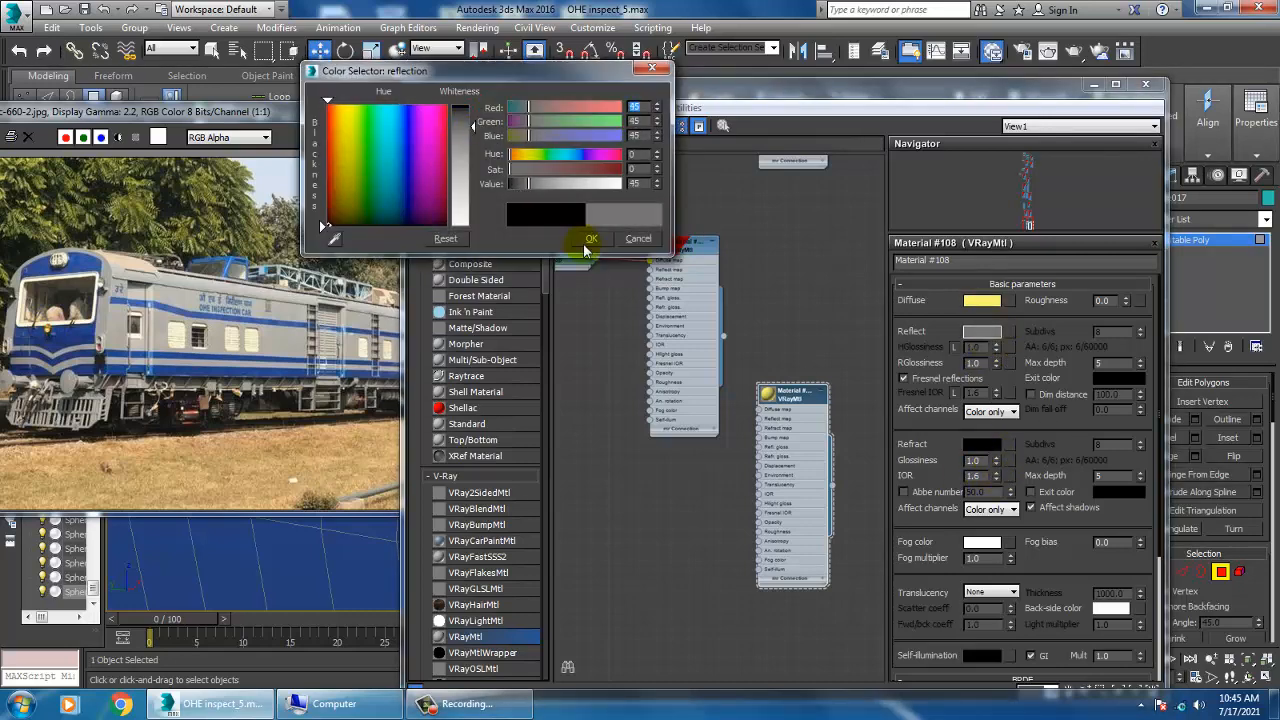
left_click(589, 241)
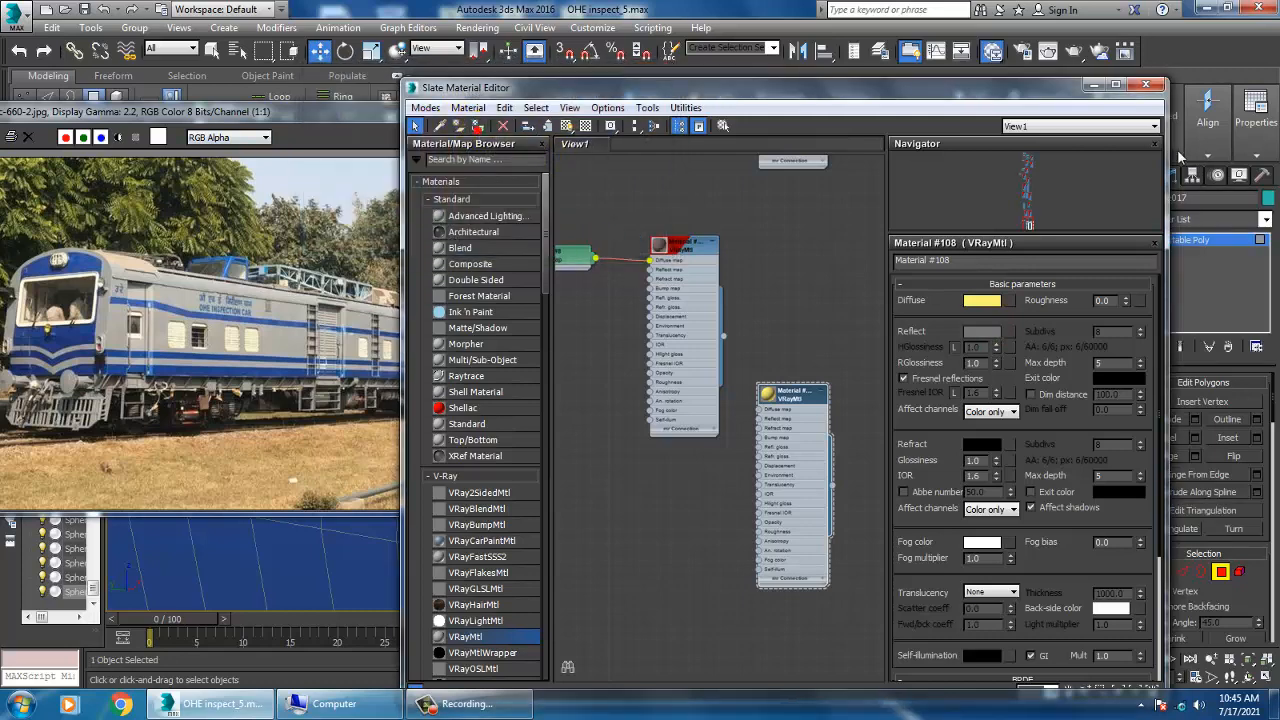
left_click(1098, 83)
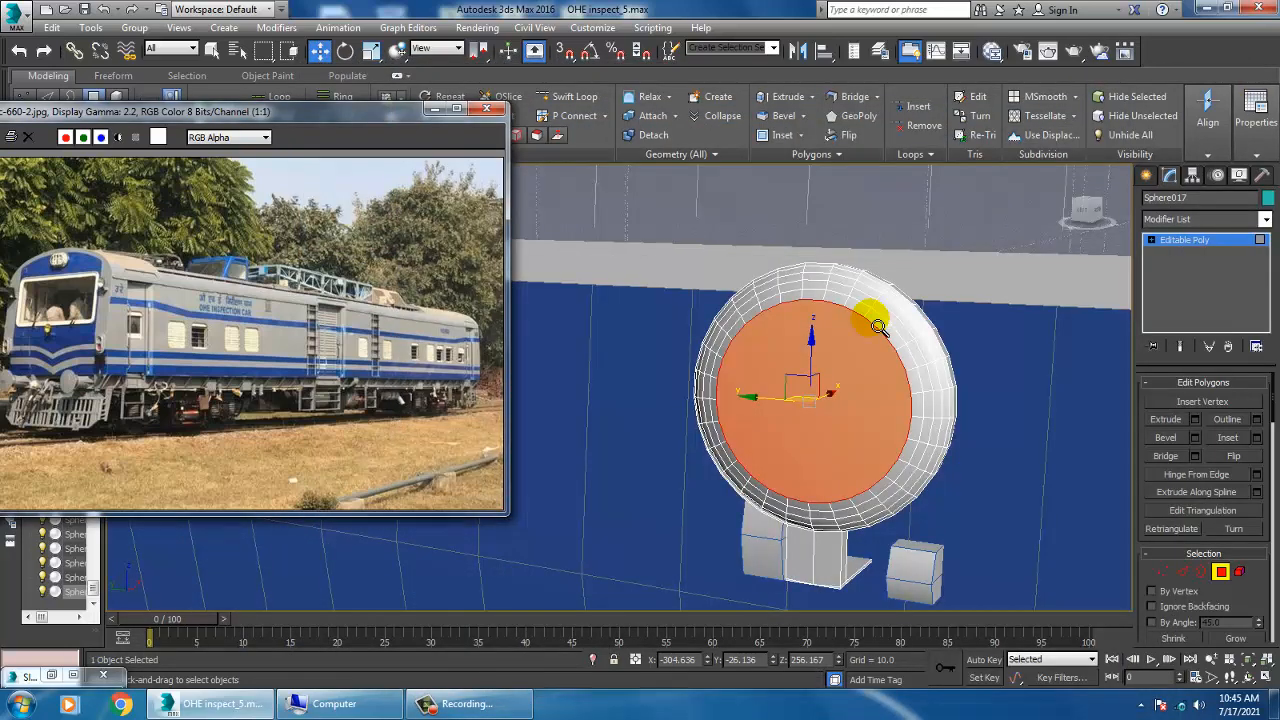
- Invert the lamp's polygon selection and assign the existing near-black VRayMtl to its rim and bracket
middle_click_drag(951, 391, 925, 408, "alt")
key("ctrl+i")
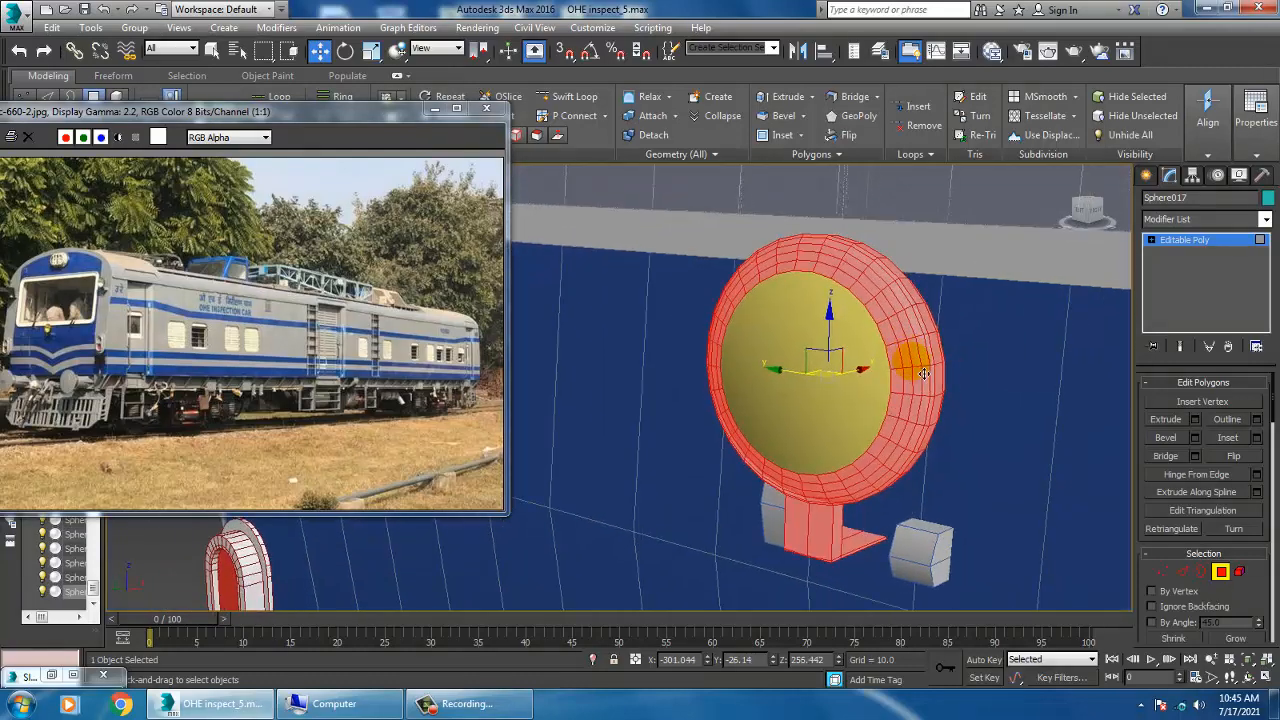
key("m")
middle_click_drag(765, 226, 721, 559)
middle_click_drag(703, 291, 763, 582)
left_click(728, 385)
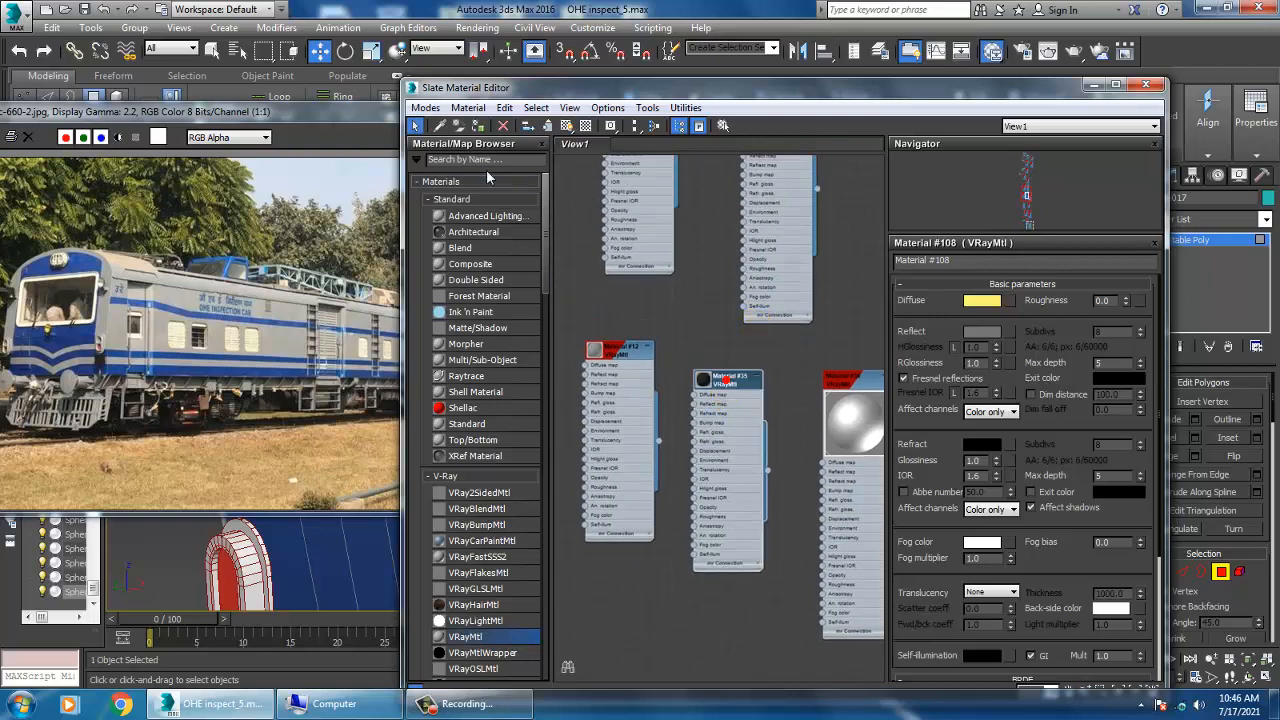
left_click(1090, 86)
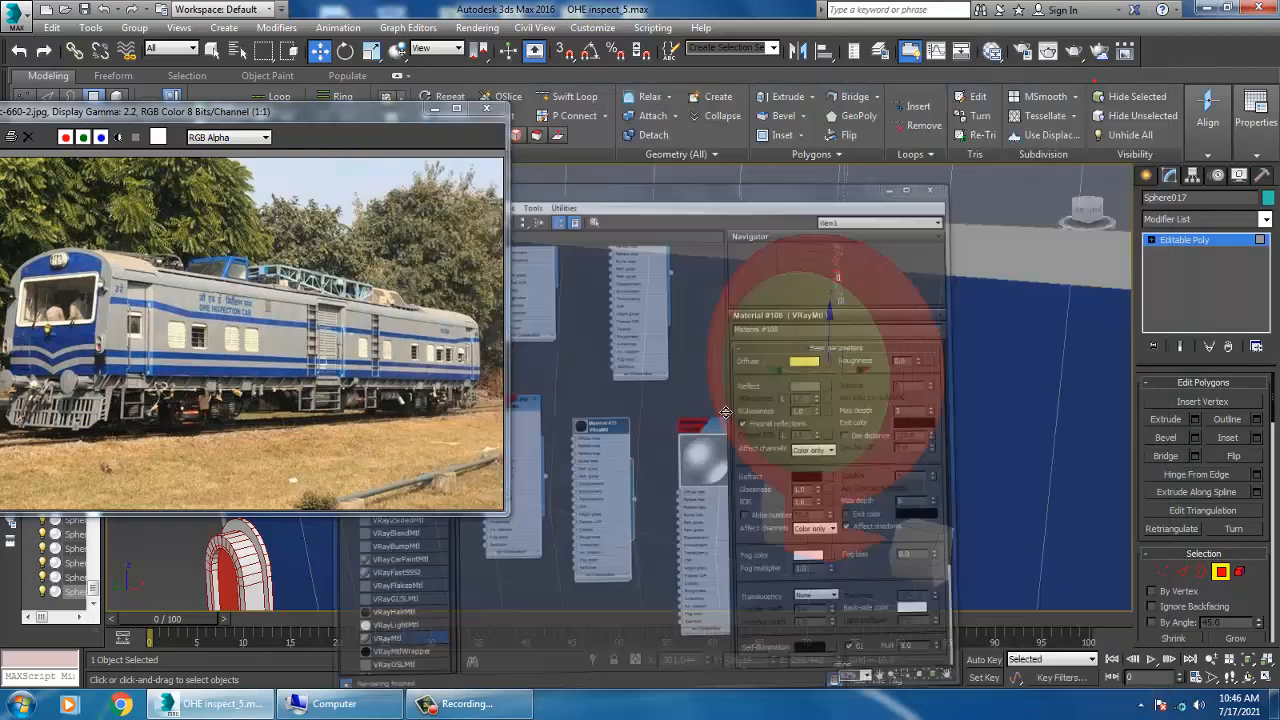
- Leave polygon editing and assign the same near-black VRayMtl to the two small blocks beside the lamp's bracket
left_click(1197, 240)
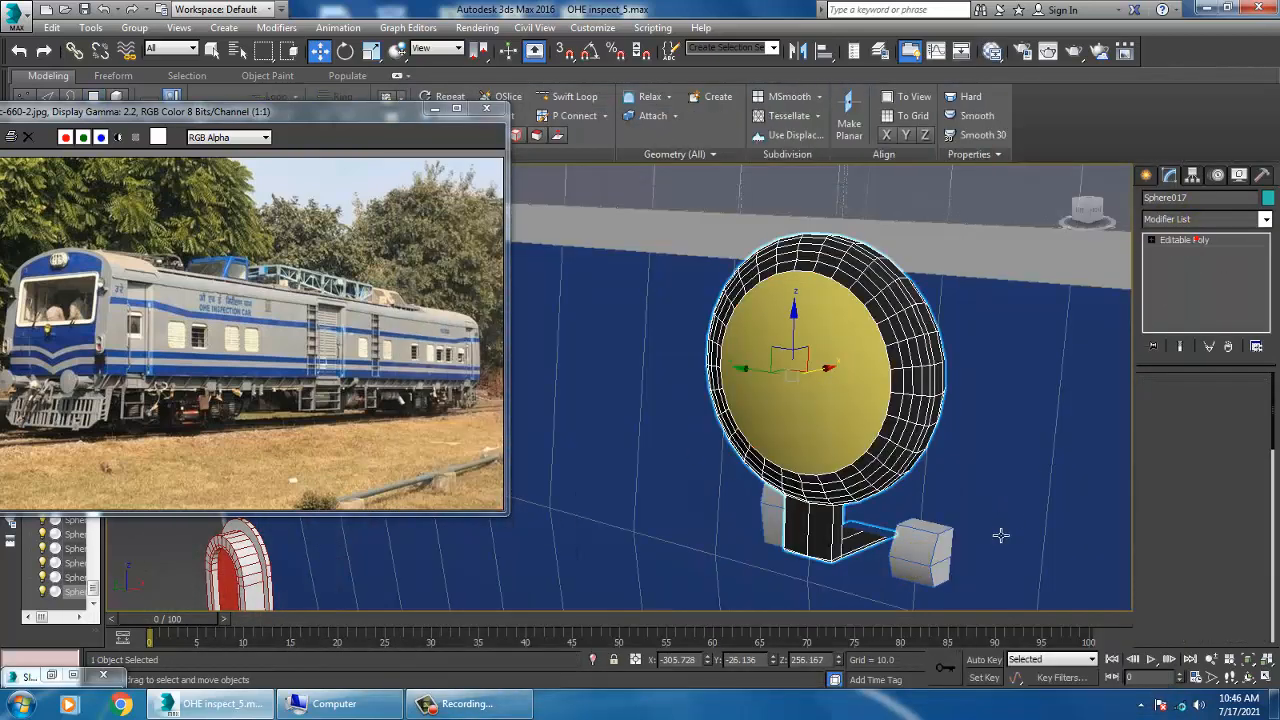
left_click(920, 548)
left_click(784, 527, "ctrl")
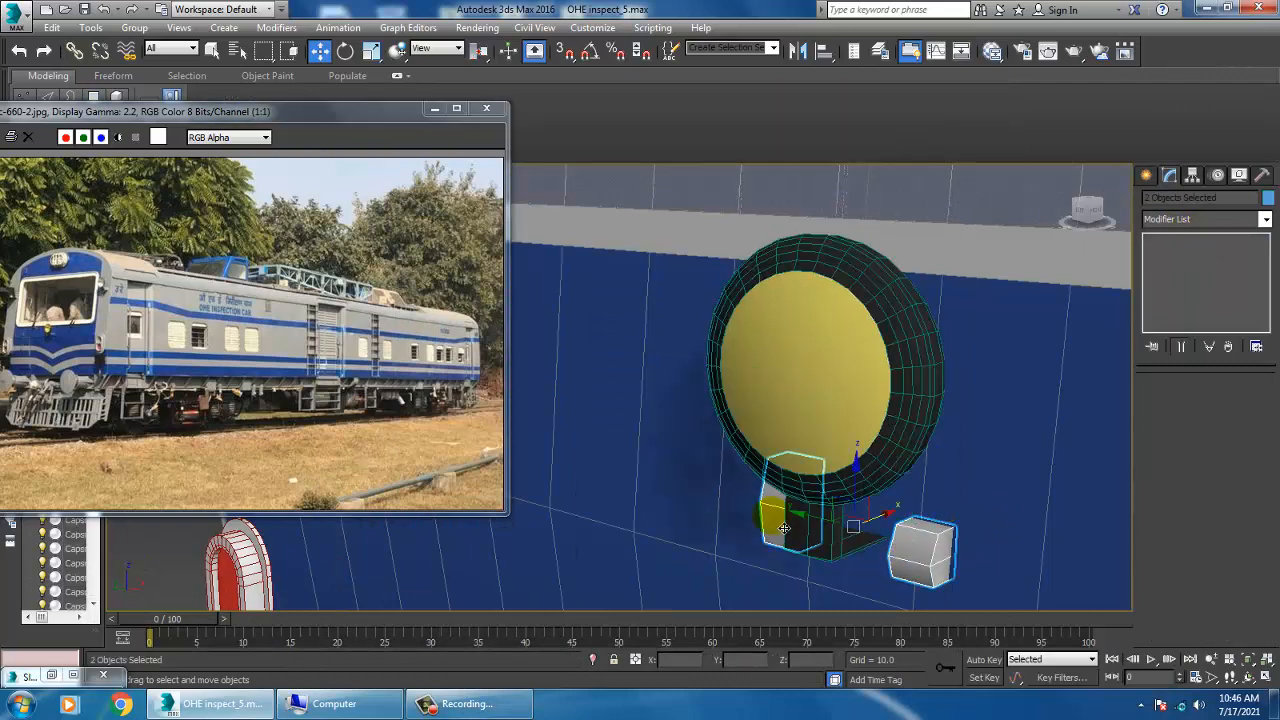
key("m")
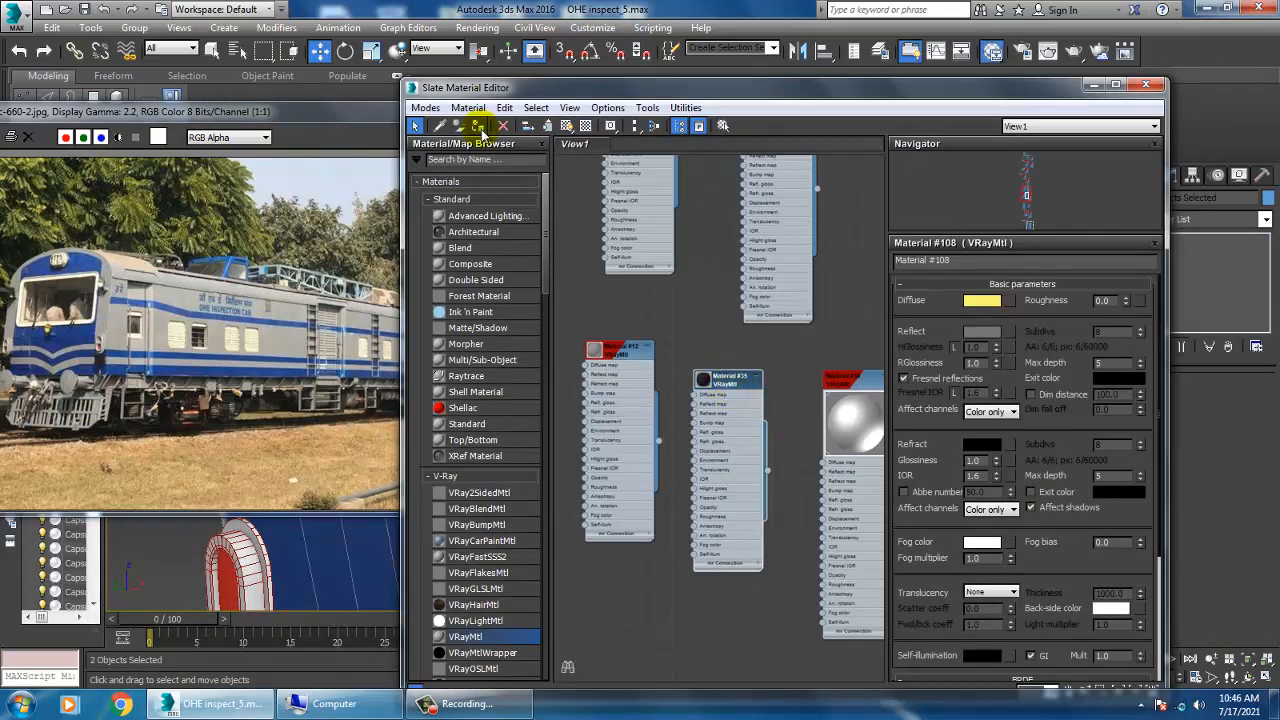
left_click(1090, 86)
- Select the side door nearest the front cab and convert it to an Editable Poly
scroll(794, 366, "down", 6)
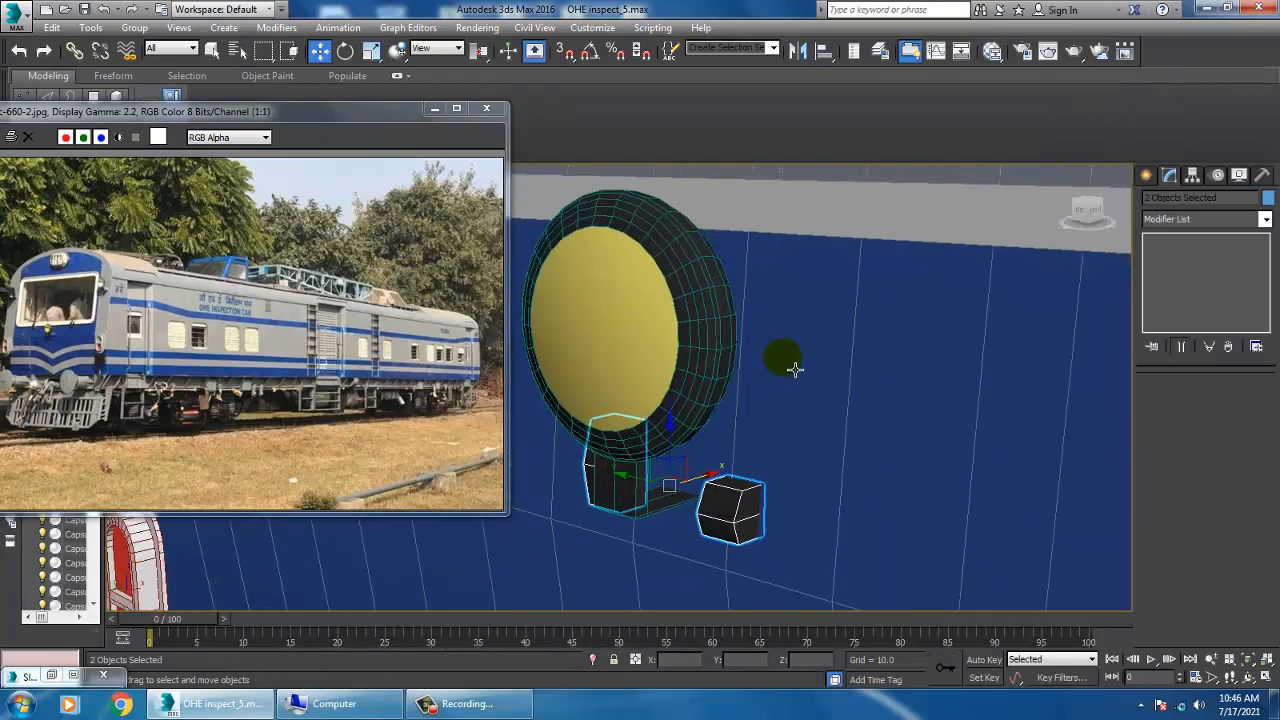
scroll(940, 405, "down", 10)
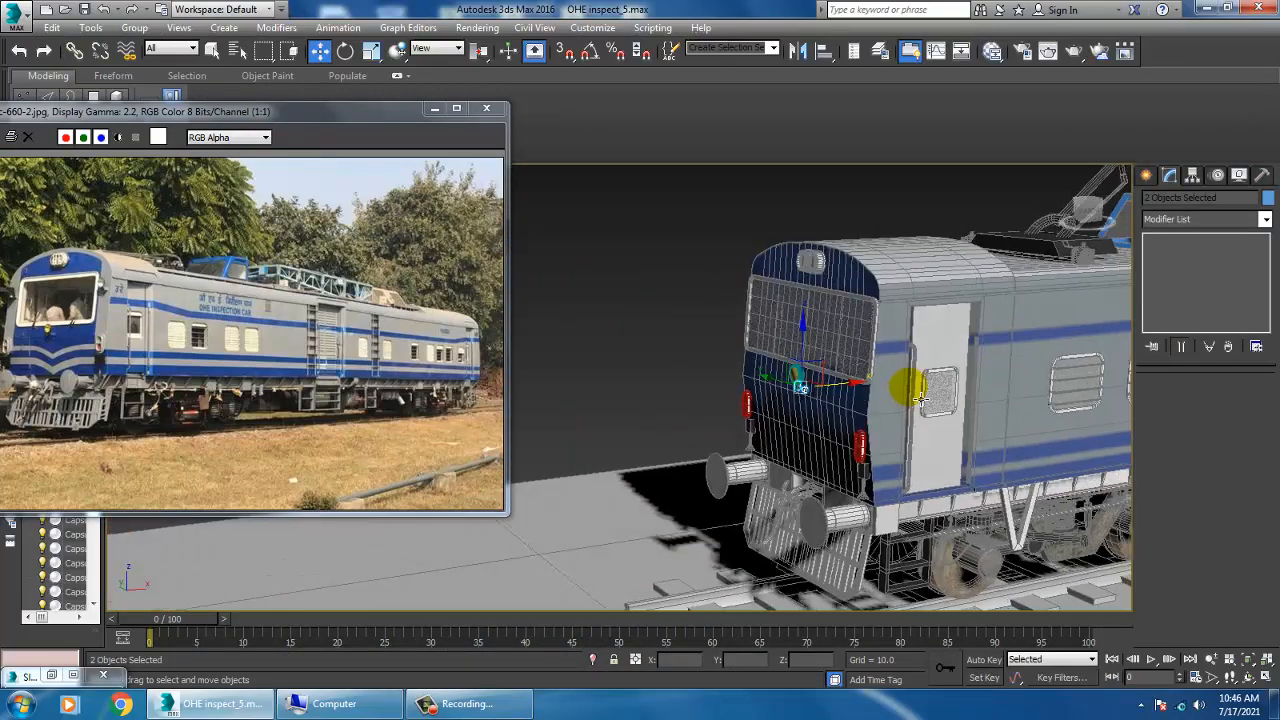
middle_click_drag(875, 368, 851, 437, "alt")
scroll(790, 420, "up", 3)
left_click(668, 395)
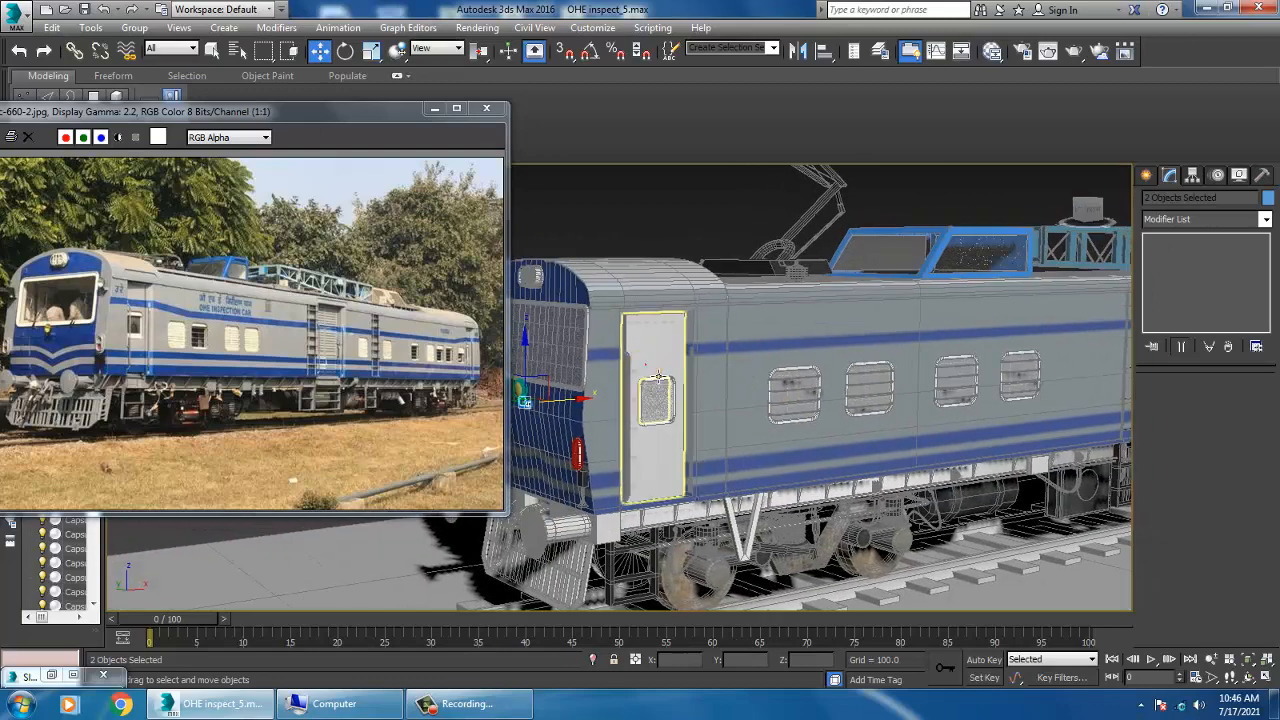
scroll(705, 375, "up", 5)
scroll(710, 382, "up", 3)
middle_click_drag(712, 382, 754, 347, "alt")
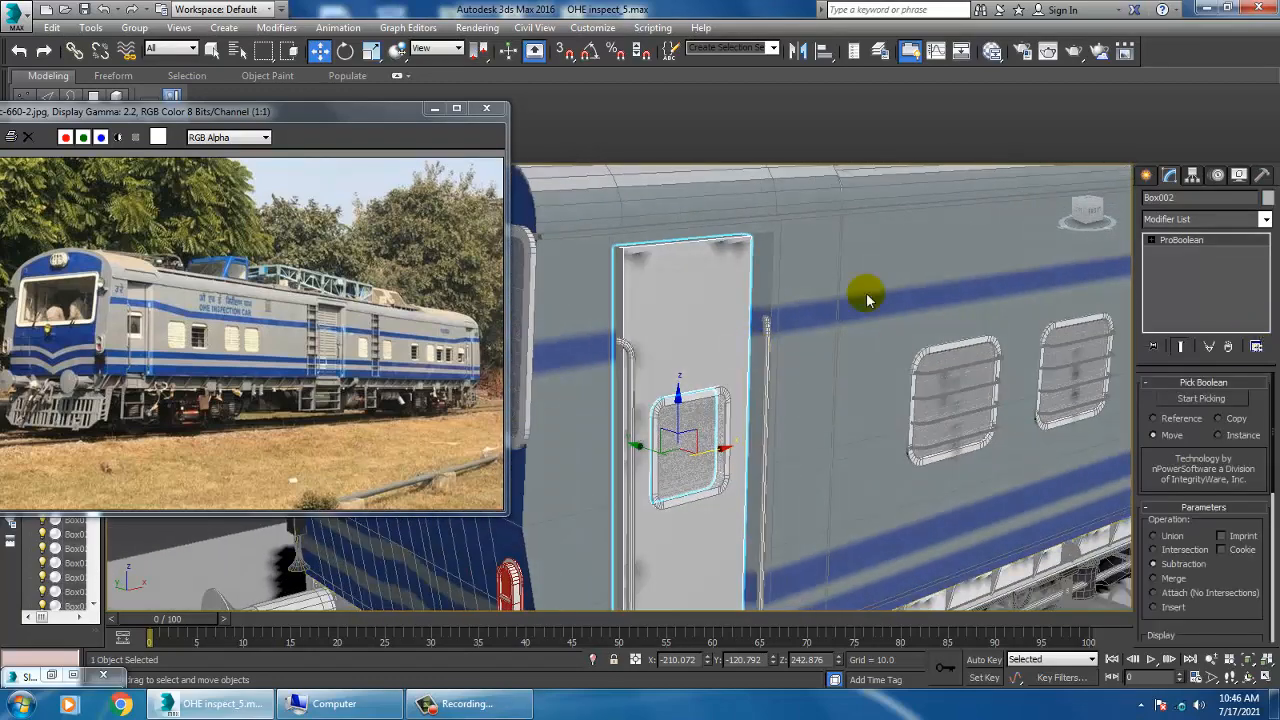
right_click(710, 280)
mouse_move(805, 442)
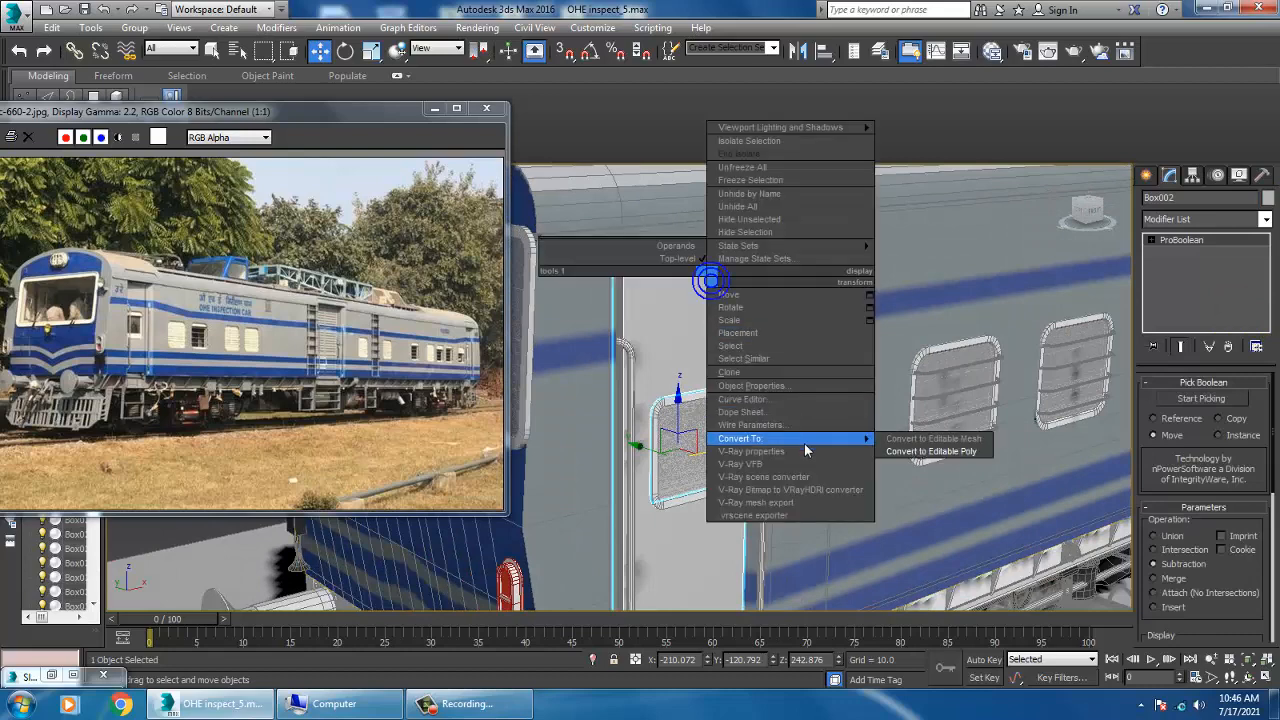
left_click(930, 451)
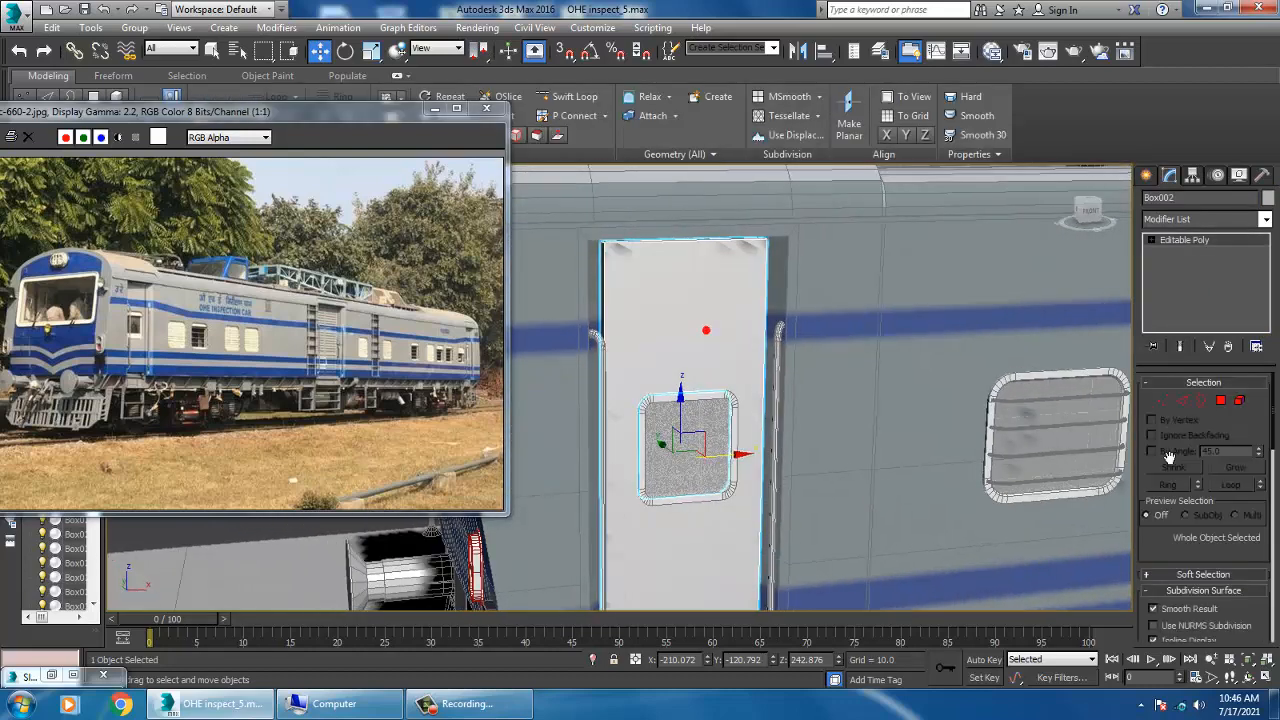
middle_click_drag(859, 376, 852, 373, "alt")
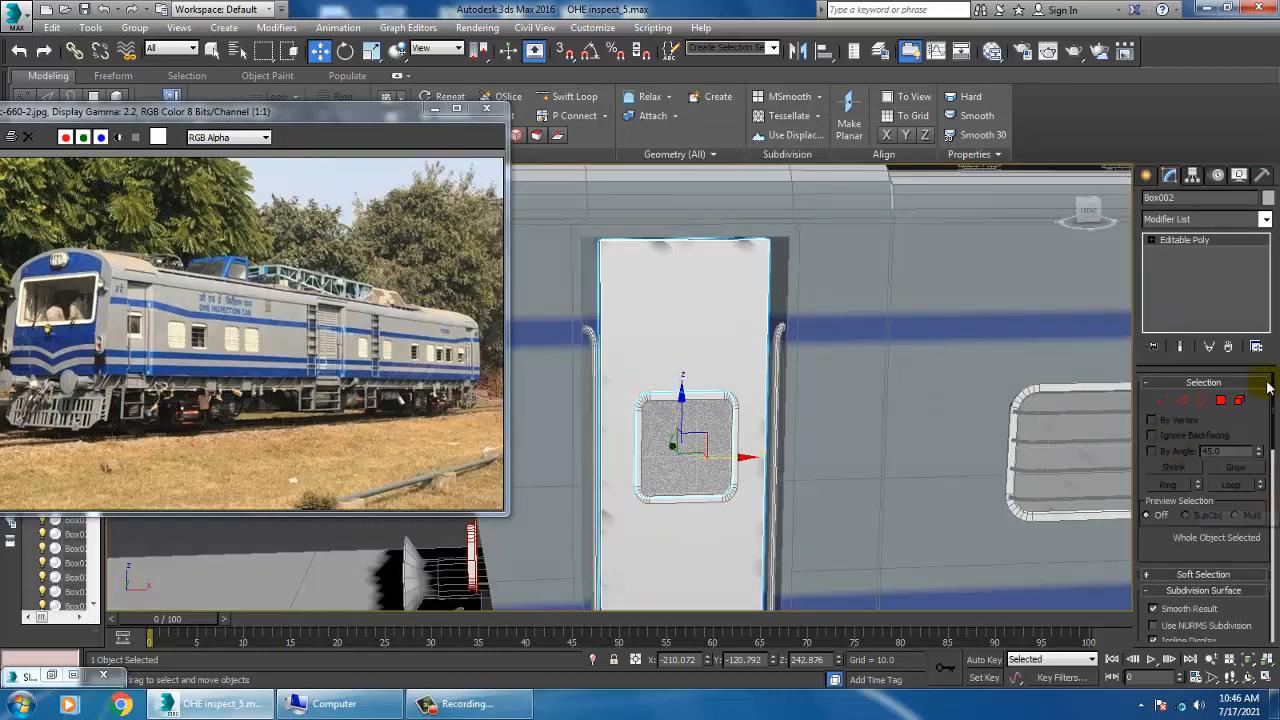
left_click(1220, 400)
left_click(727, 317)
middle_click_drag(742, 399, 908, 337, "alt")
left_click(1200, 241)
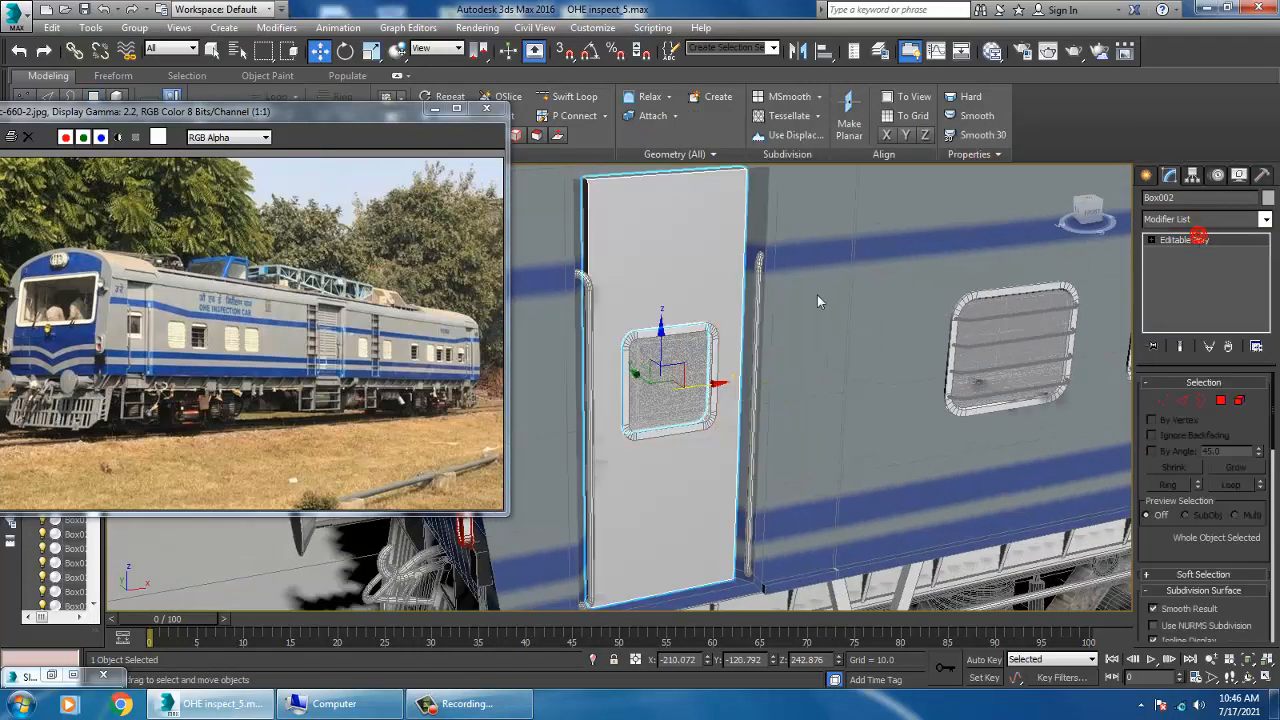
middle_click_drag(818, 301, 807, 290, "alt")
key("F3")
key("F3")
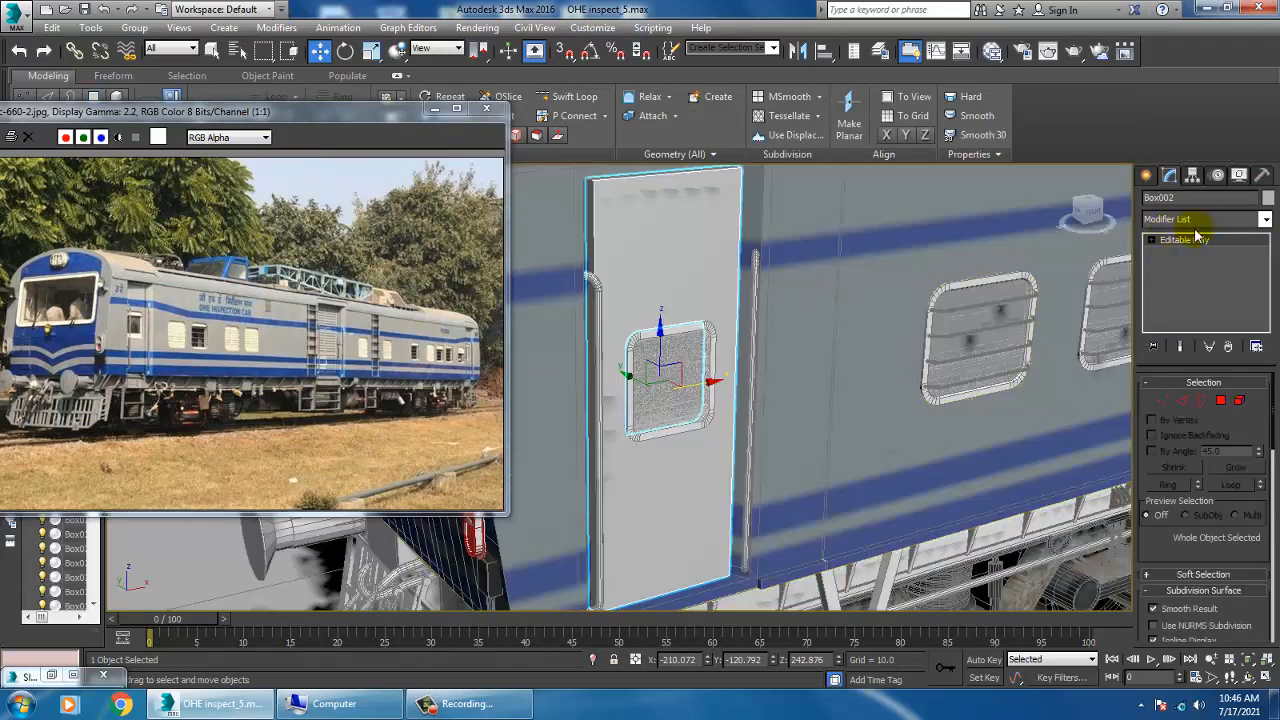
- Add an Unwrap UVW modifier to the door and open its selected front polygon in the UV editor
left_click(1215, 221)
key("u")
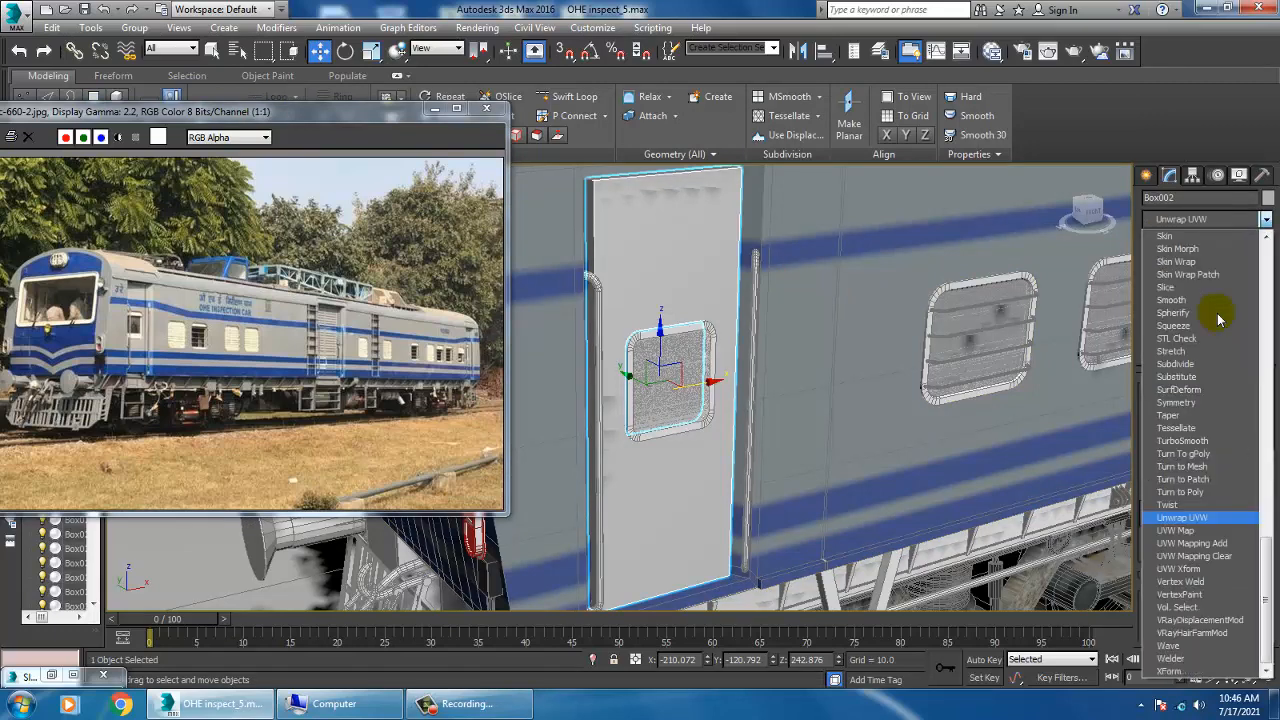
left_click(1190, 518)
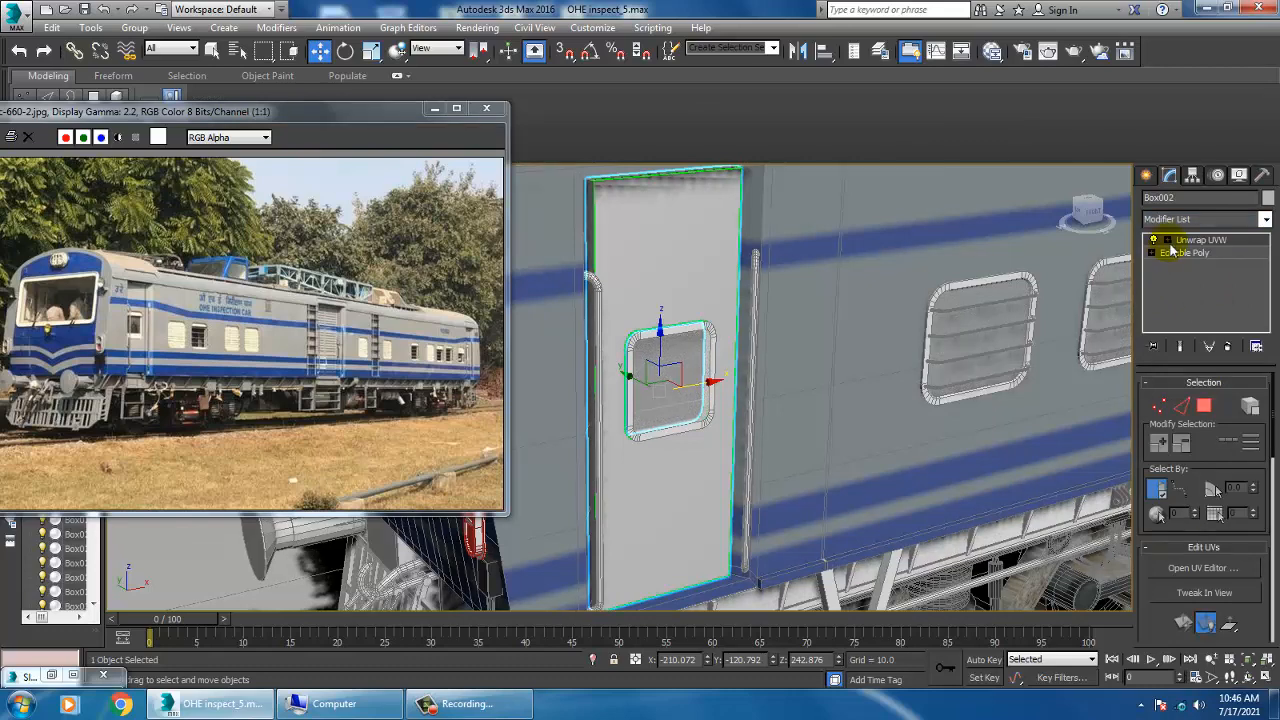
left_click(1199, 279)
left_click(738, 302)
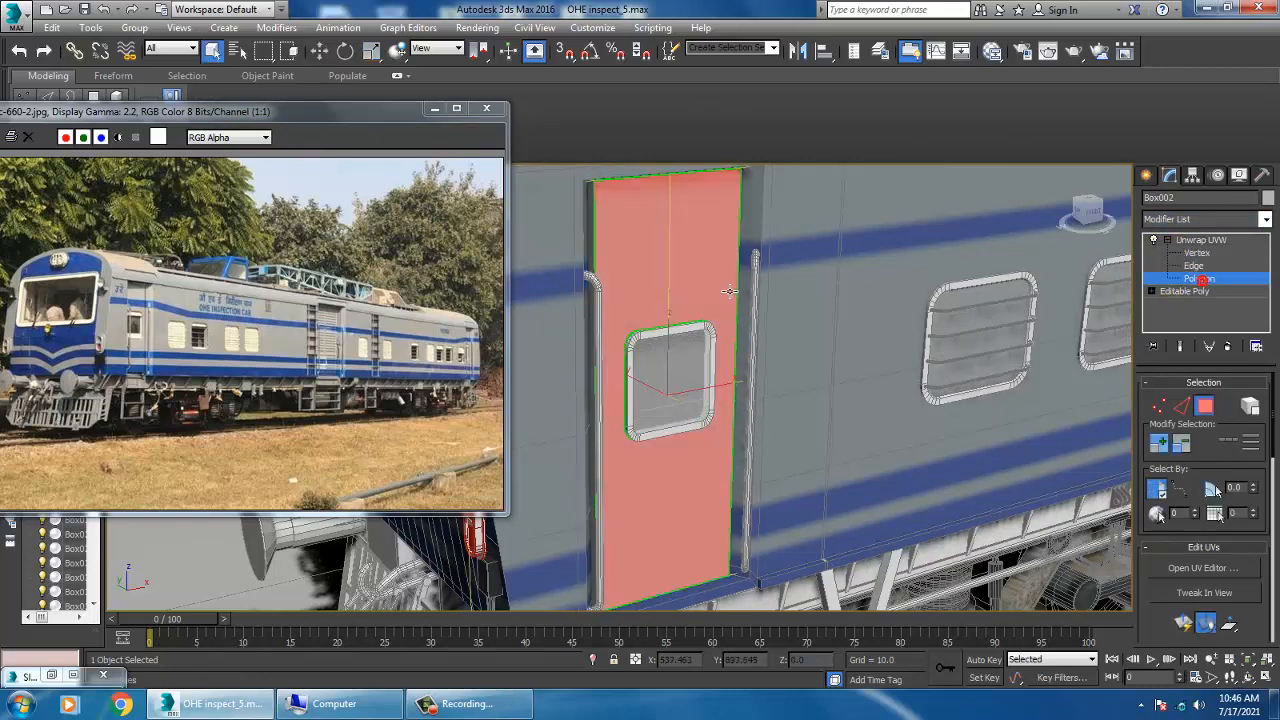
left_click(1218, 569)
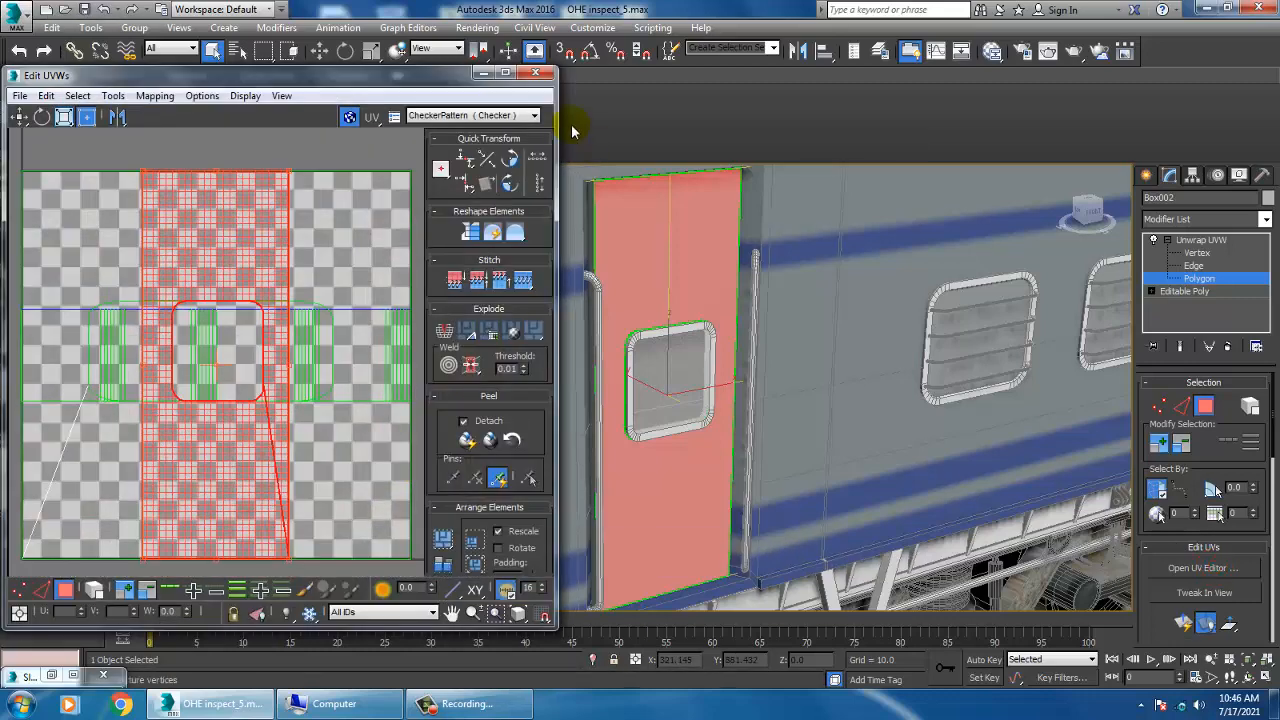
- Separate the door's front face UVs from the remaining UVs, moving both groups outside the texture square
left_click(501, 74)
scroll(632, 330, "down", 3)
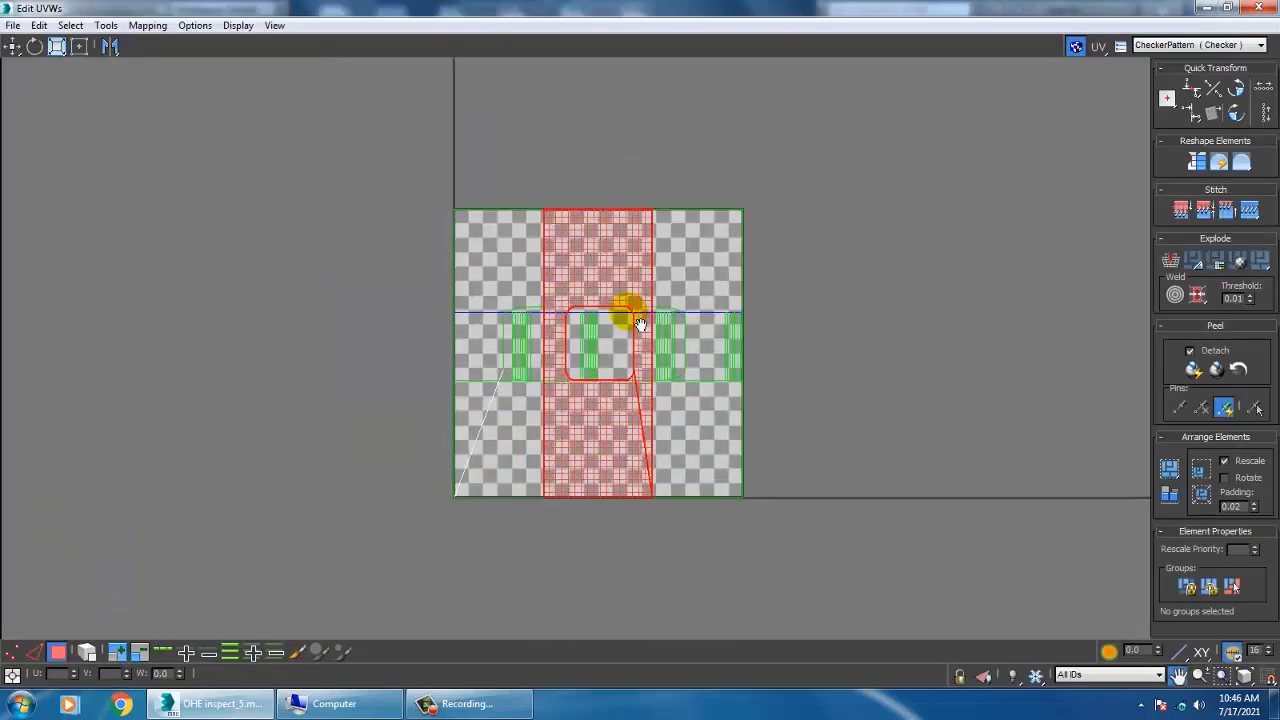
middle_click_drag(628, 314, 676, 304)
left_click_drag(636, 252, 286, 239)
left_click_drag(672, 343, 12, 558)
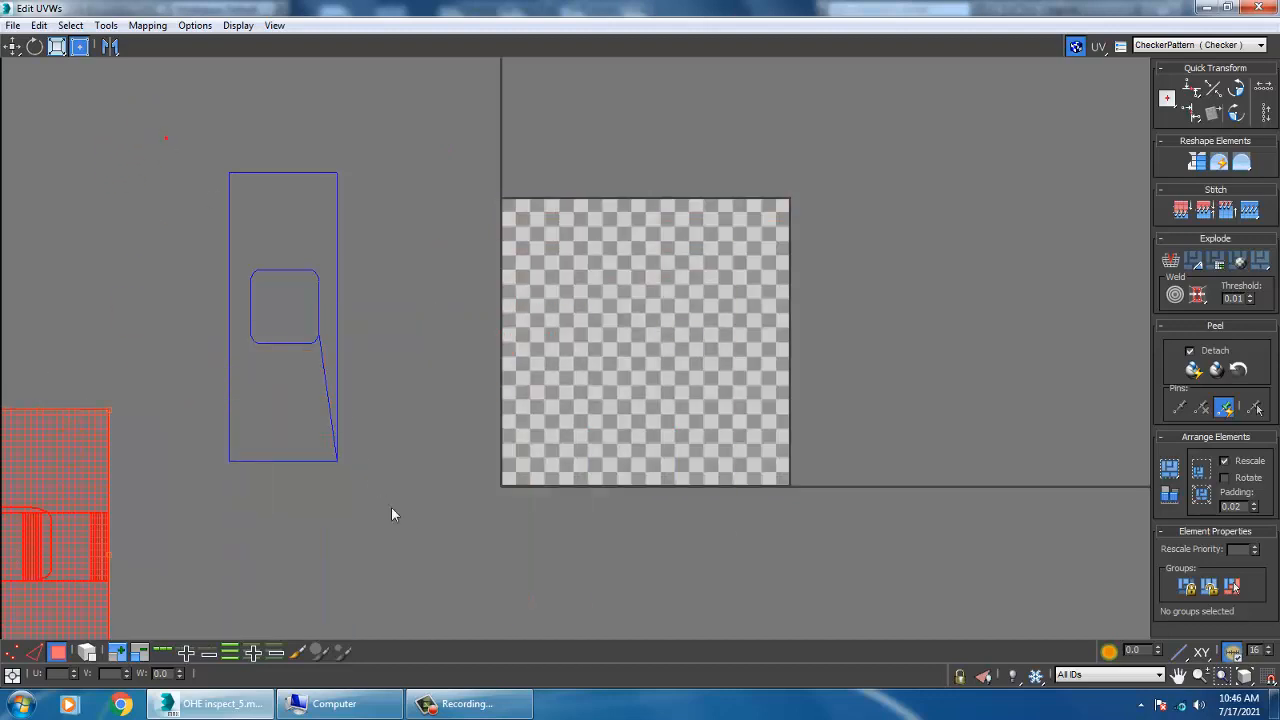
- Move the front face UVs back to the middle of the texture square and scale them down slightly to fit
left_click_drag(300, 395, 663, 422)
key("r")
key("w")
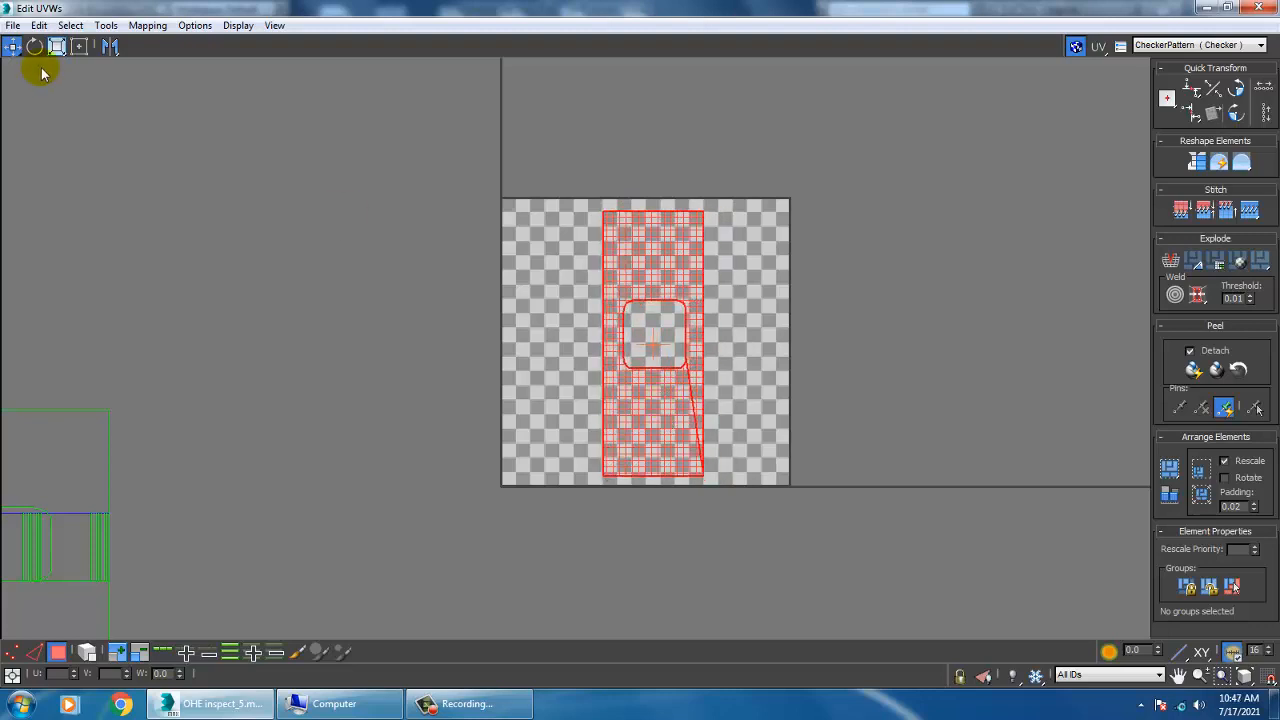
- Render the door's UVW template at 1024 × 1024
left_click(107, 25)
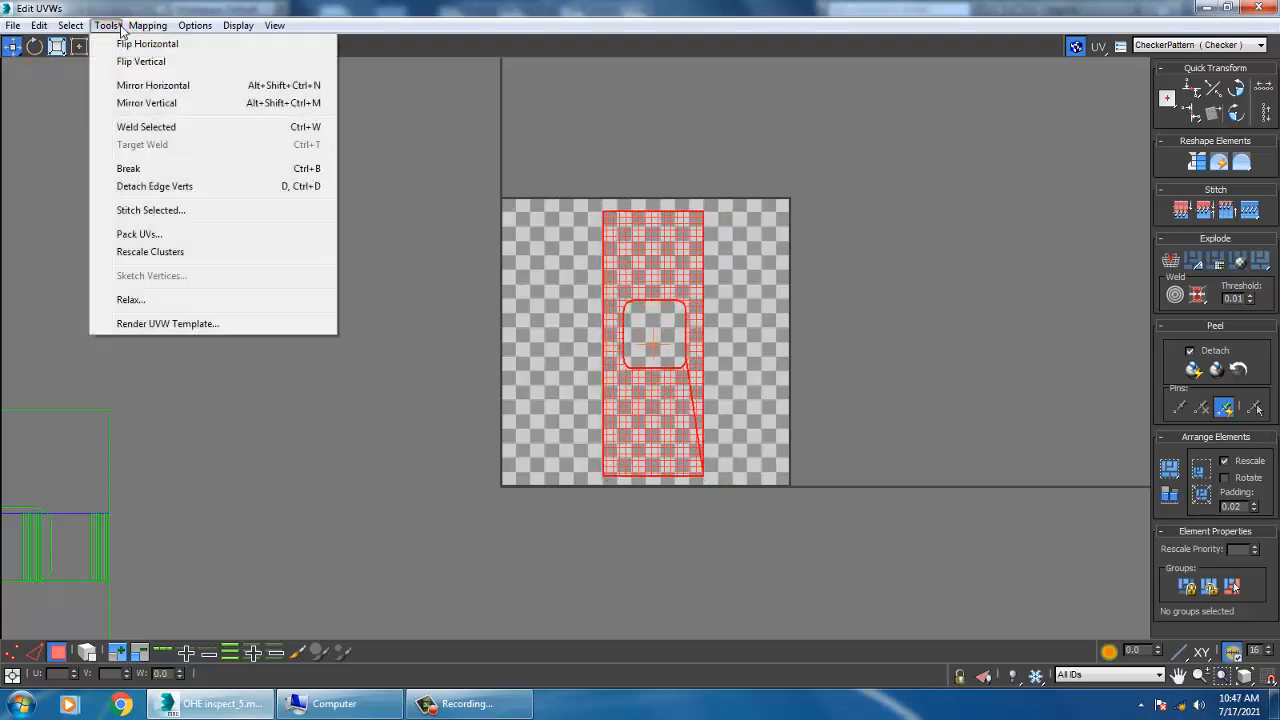
left_click(200, 326)
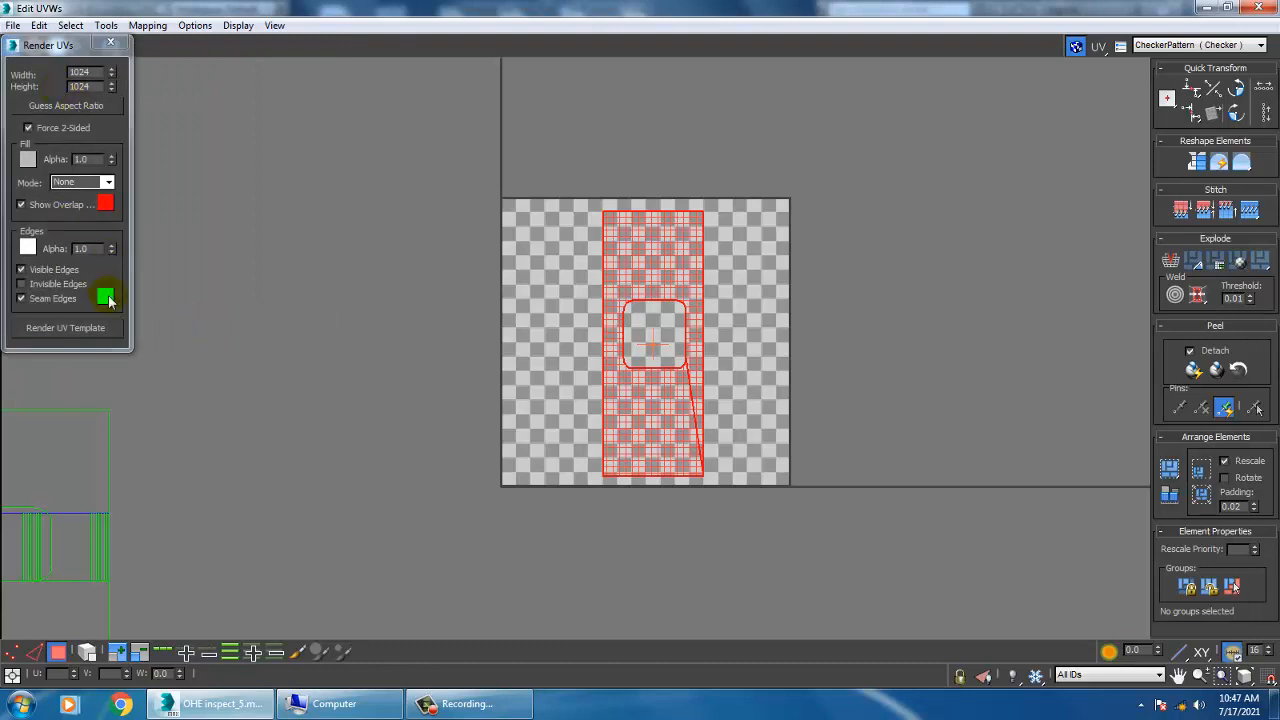
double_click(97, 71)
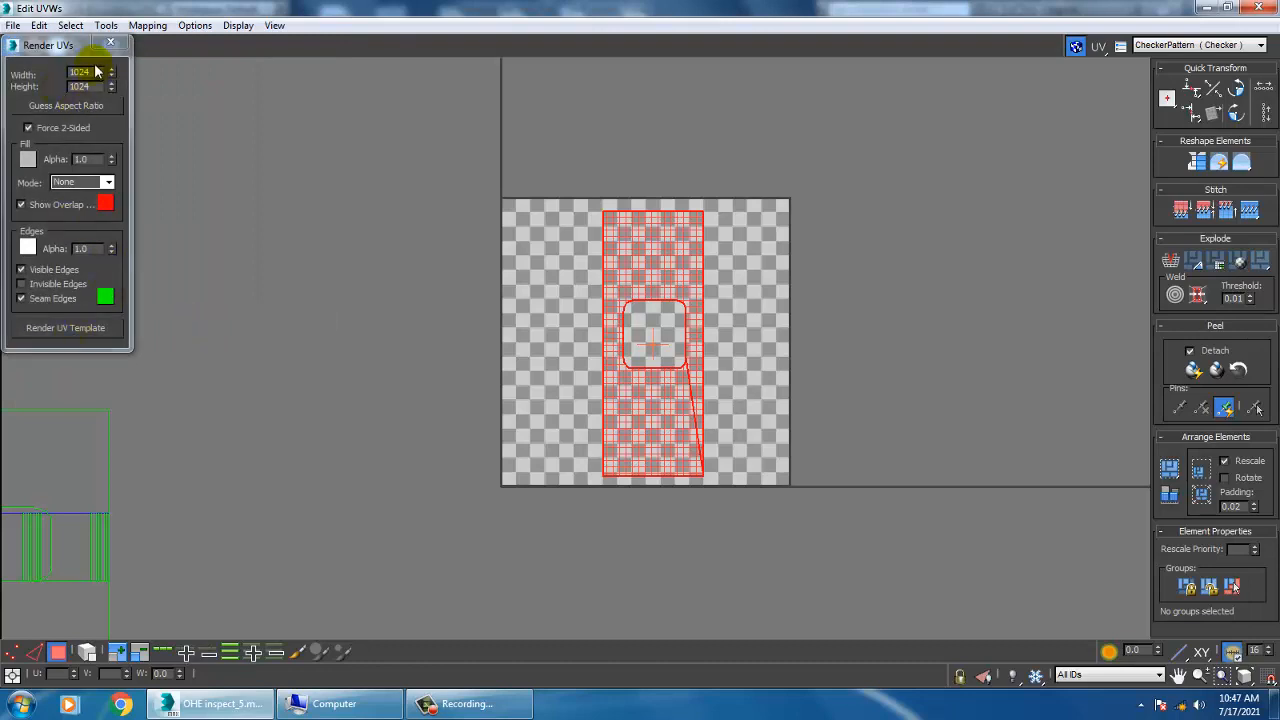
left_click(77, 330)
left_click(840, 136)
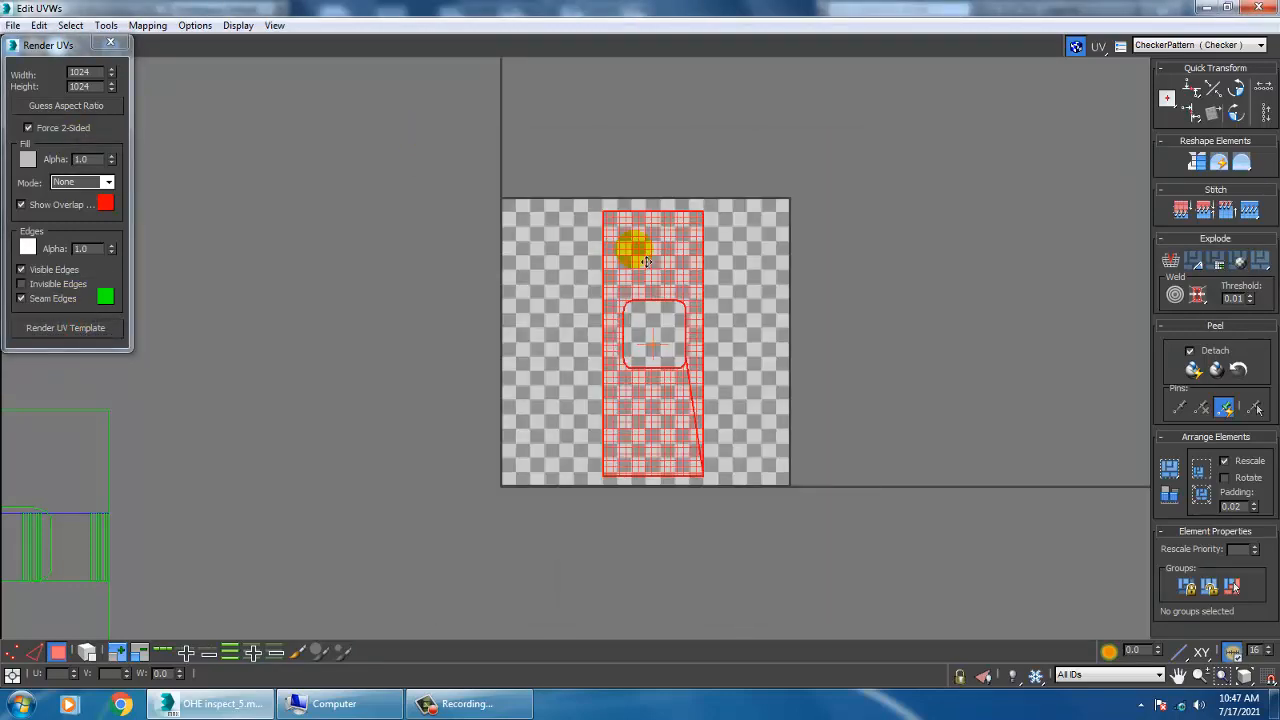
- Save the rendered UV map as a JPEG file named uvs6 in the project's texture folder
left_click(1206, 7)
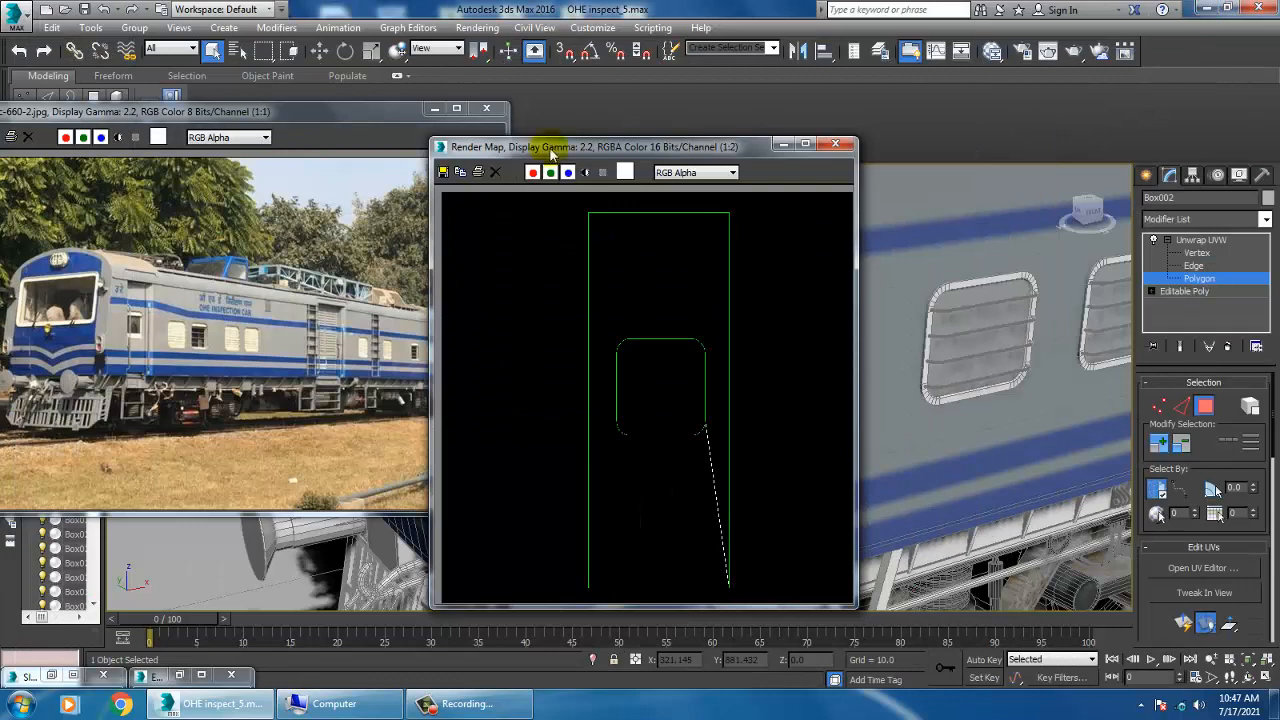
left_click(459, 173)
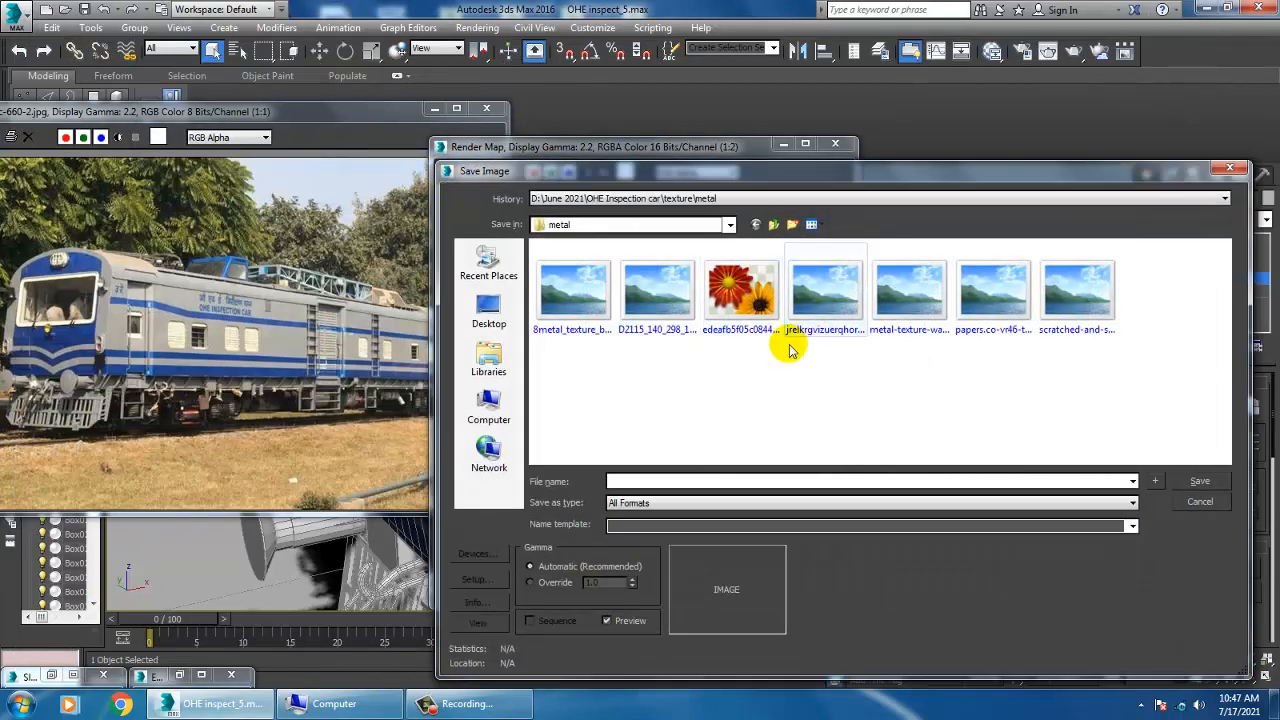
left_click(772, 224)
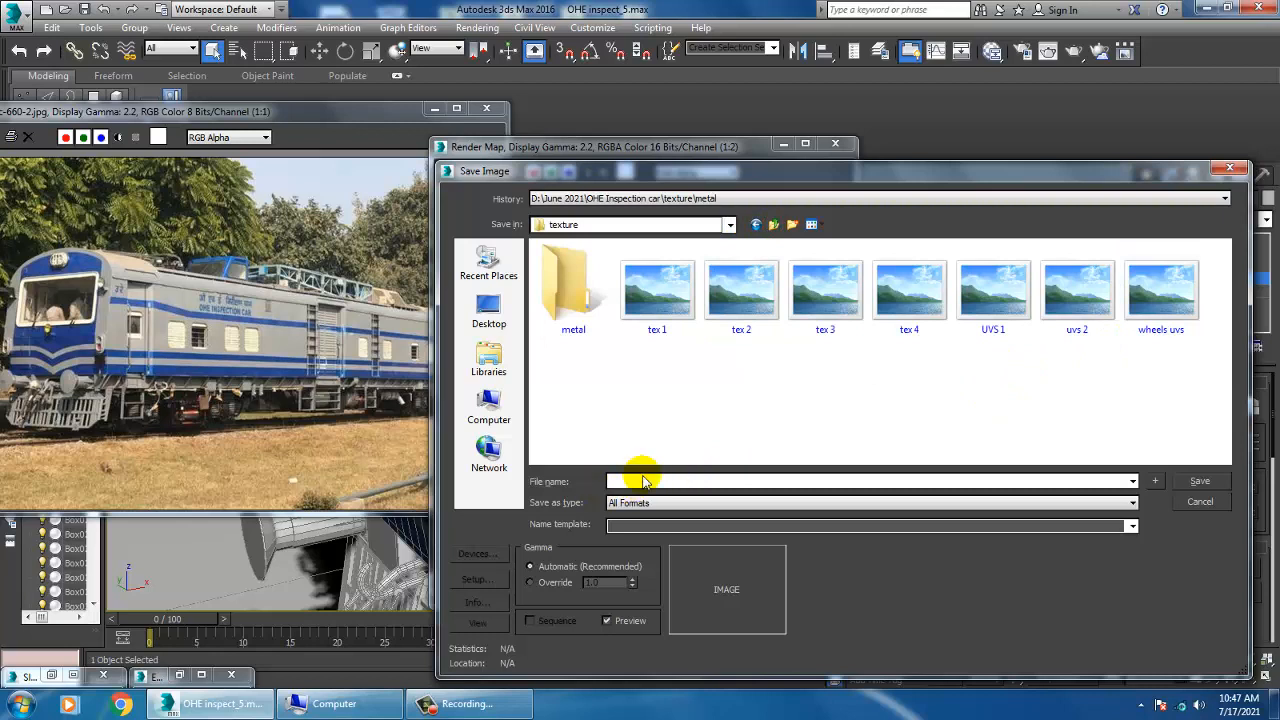
type("uvs")
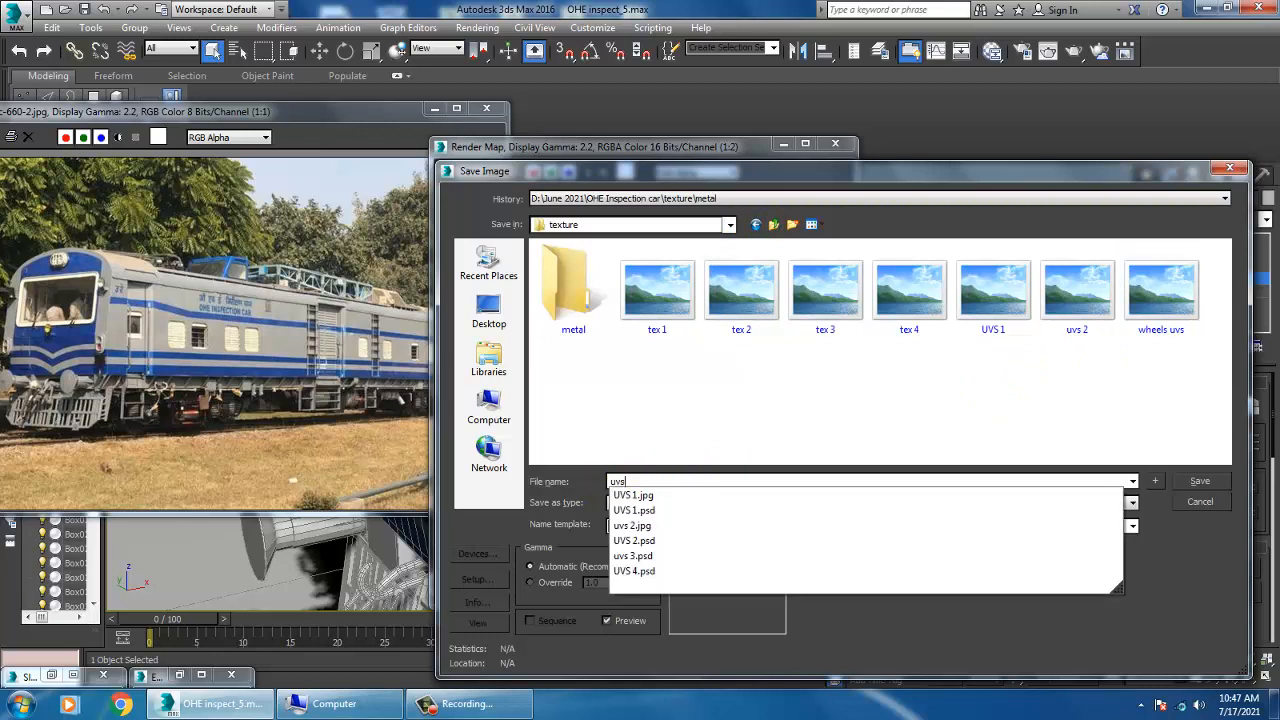
type("6")
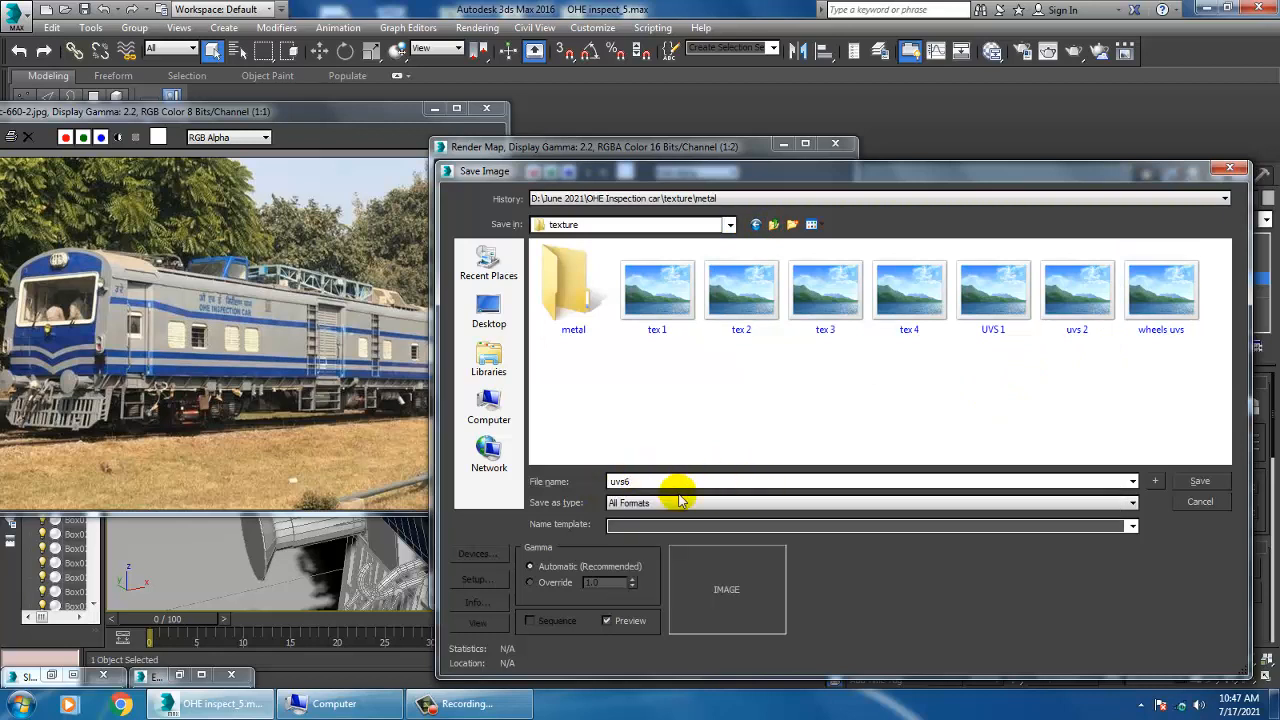
left_click(684, 503)
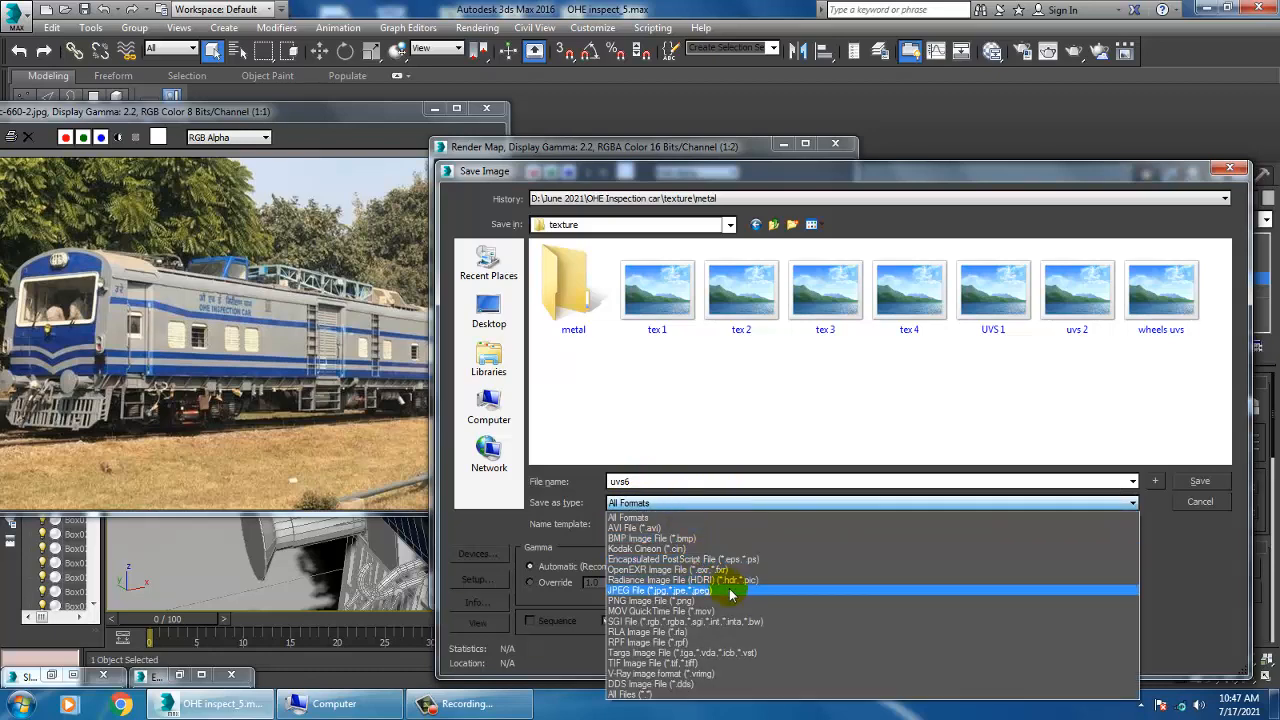
left_click(656, 590)
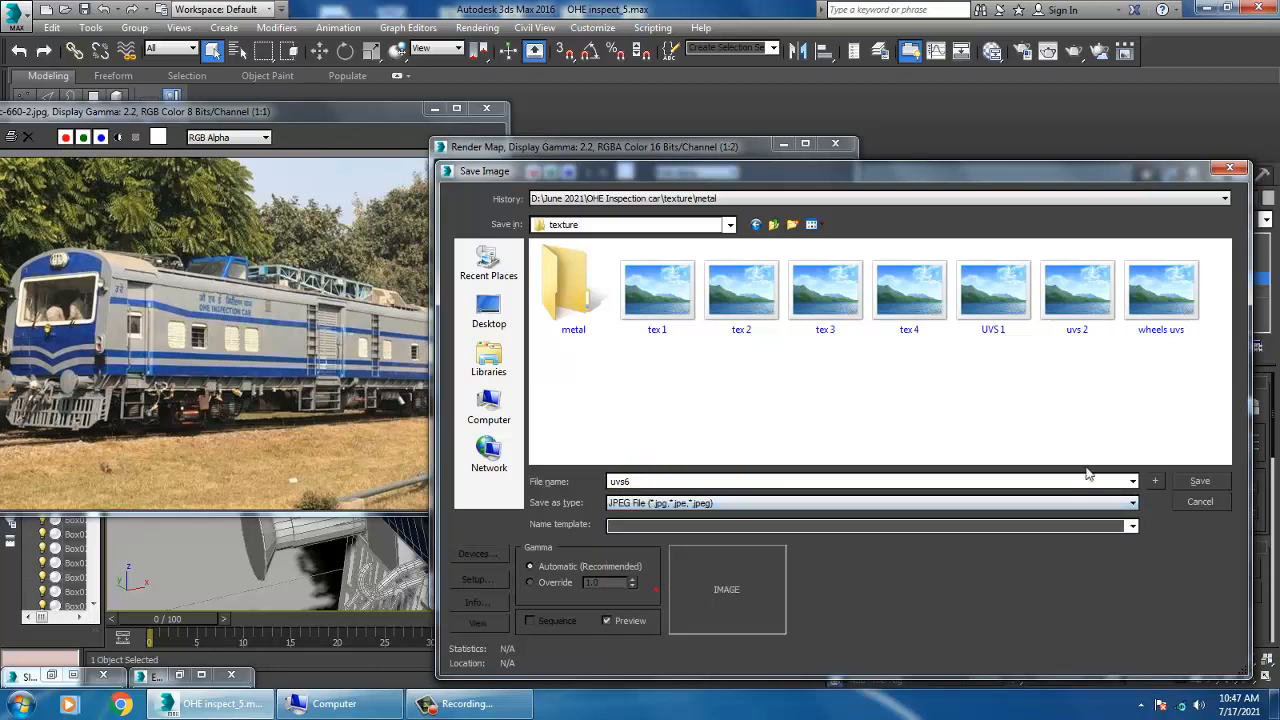
left_click(1203, 481)
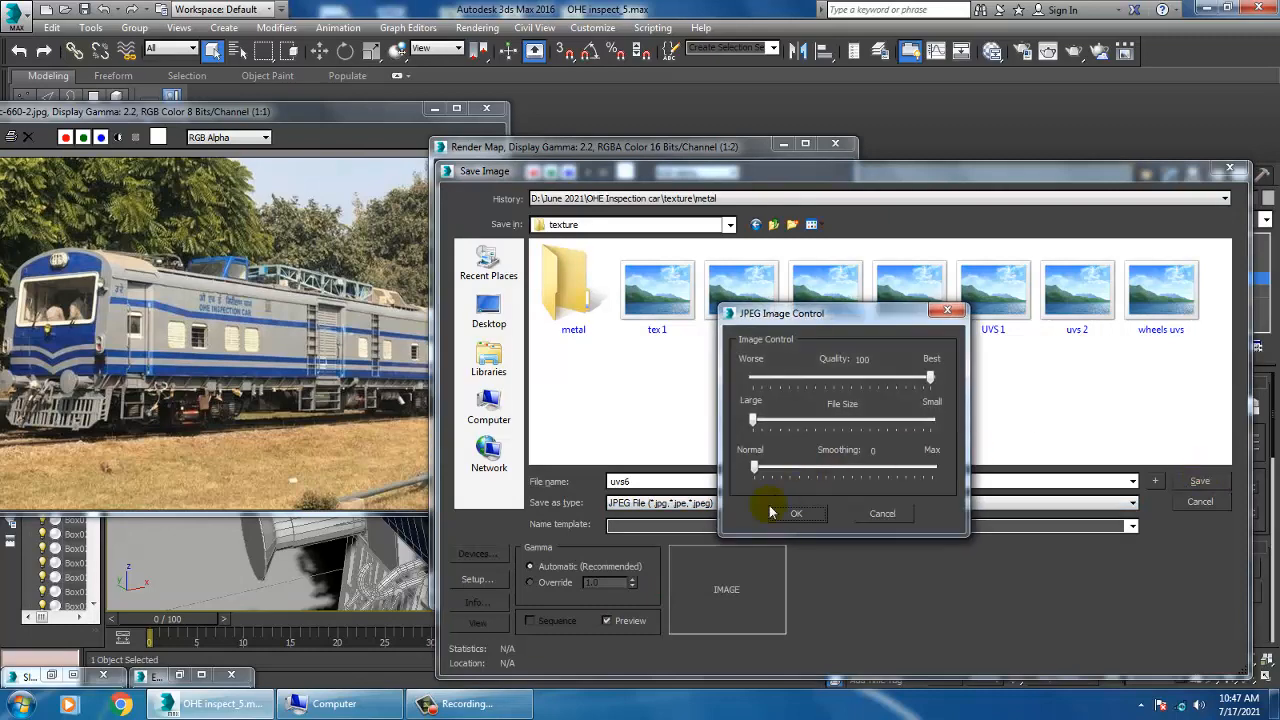
left_click(803, 512)
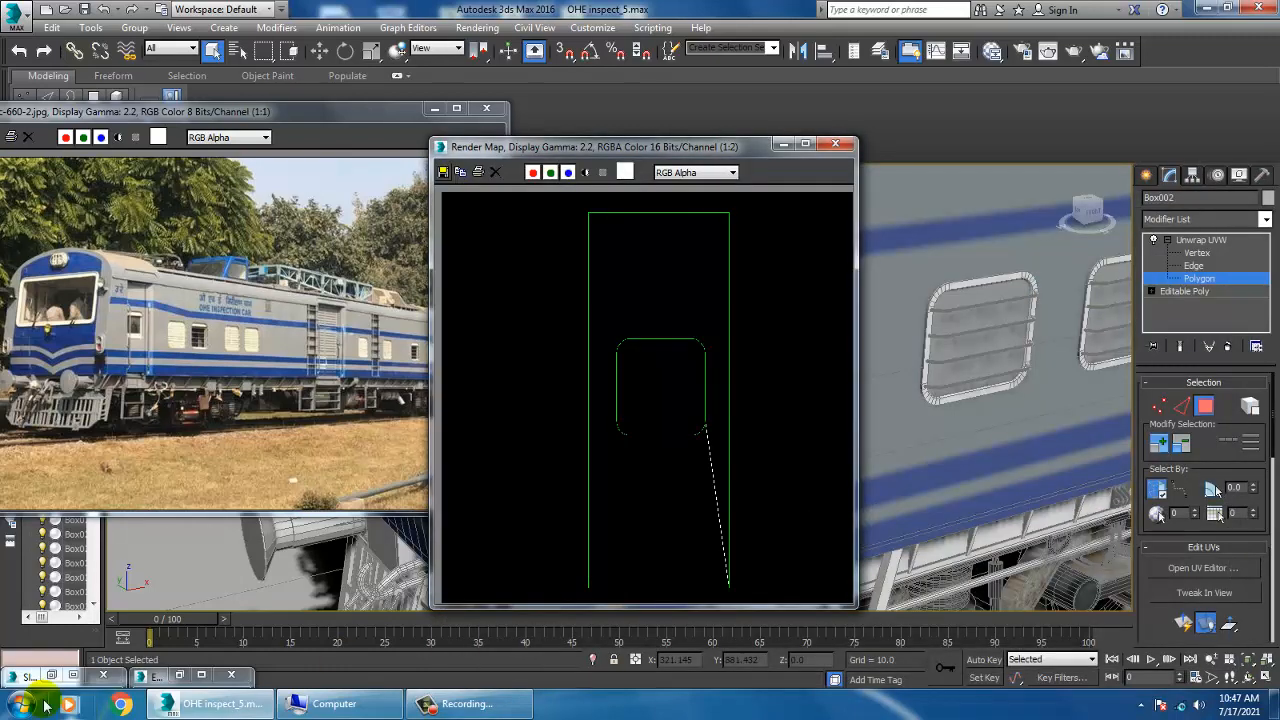
- Launch Adobe Photoshop CC 2015, dismiss the graphics memory notice and start opening an image file
left_click(20, 704)
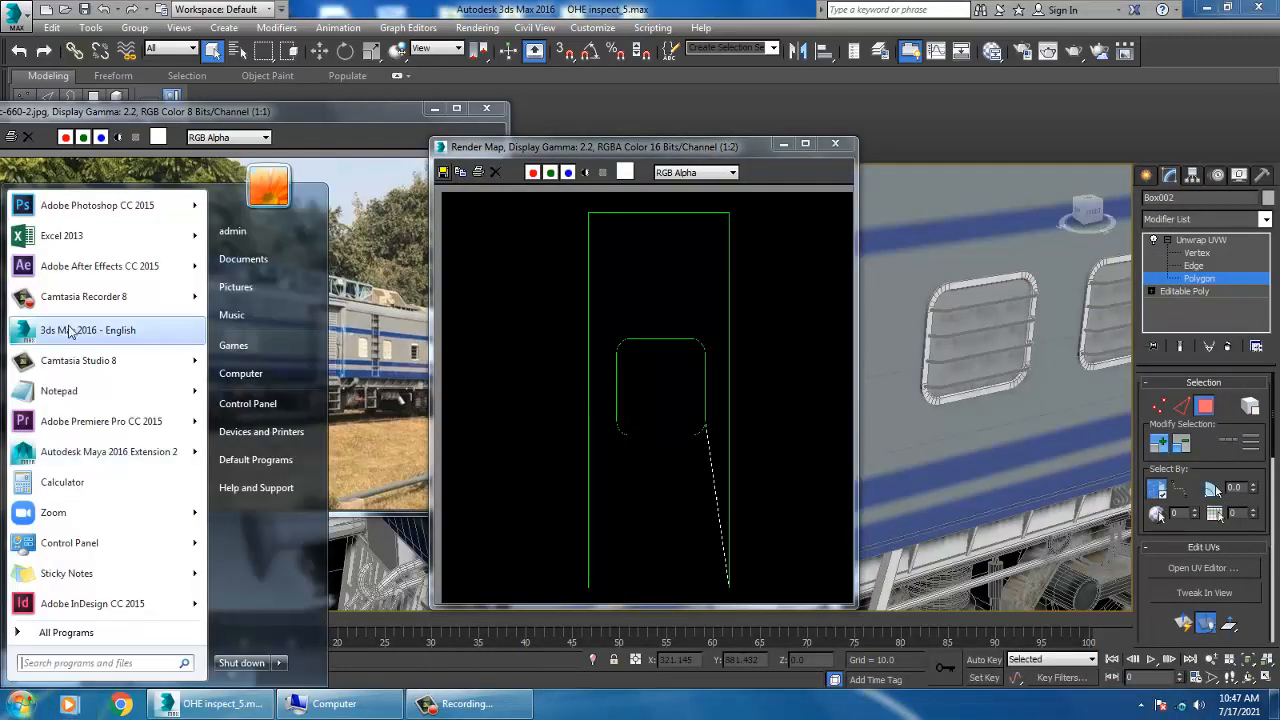
left_click(76, 208)
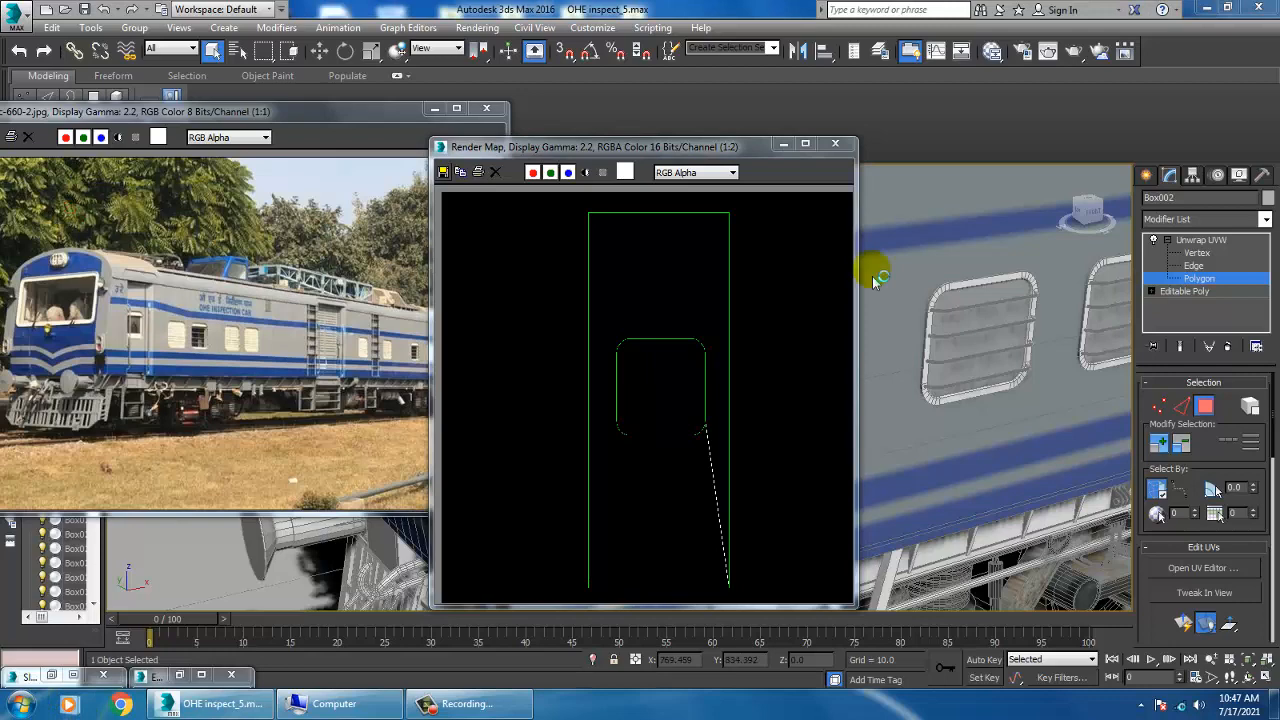
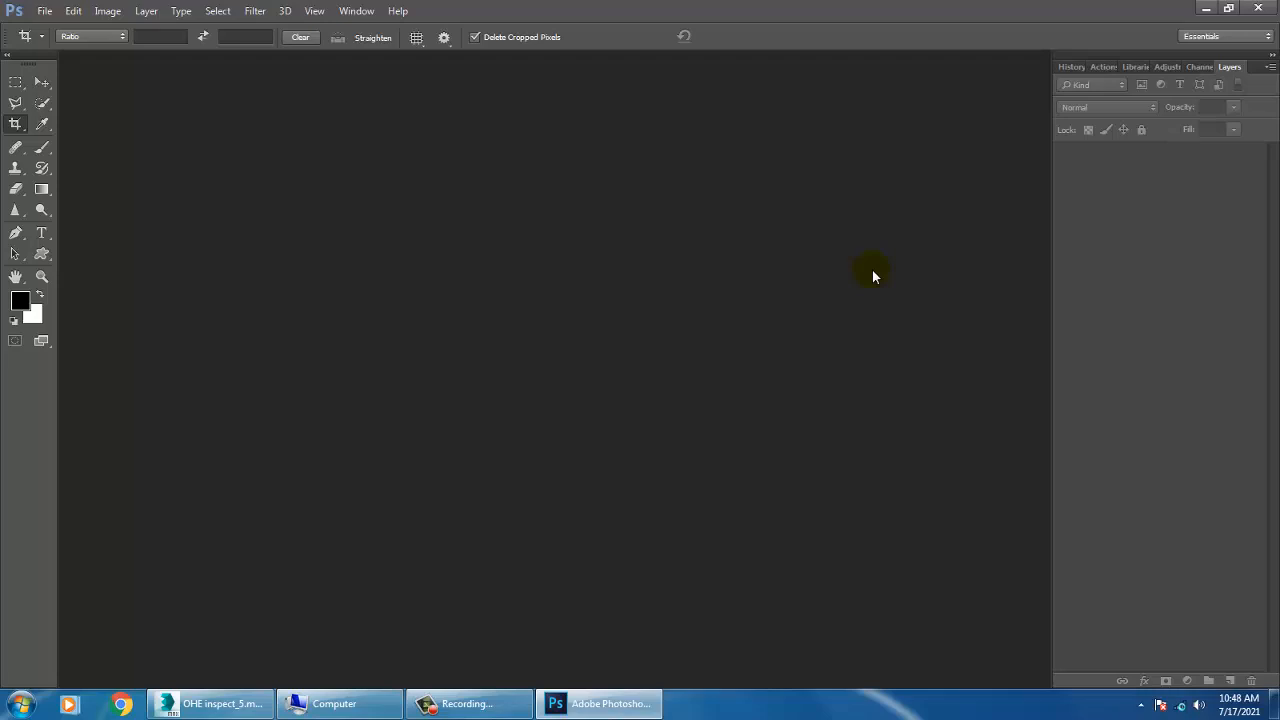
left_click(44, 10)
left_click(98, 45)
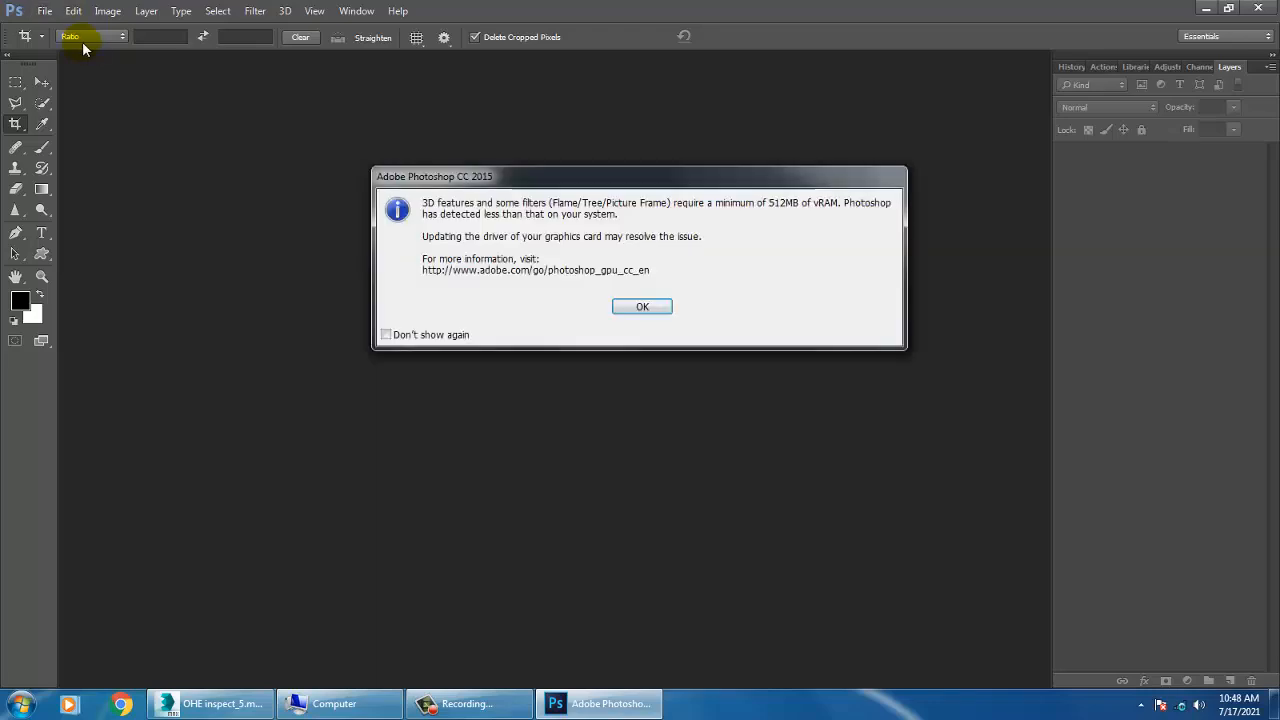
left_click(625, 306)
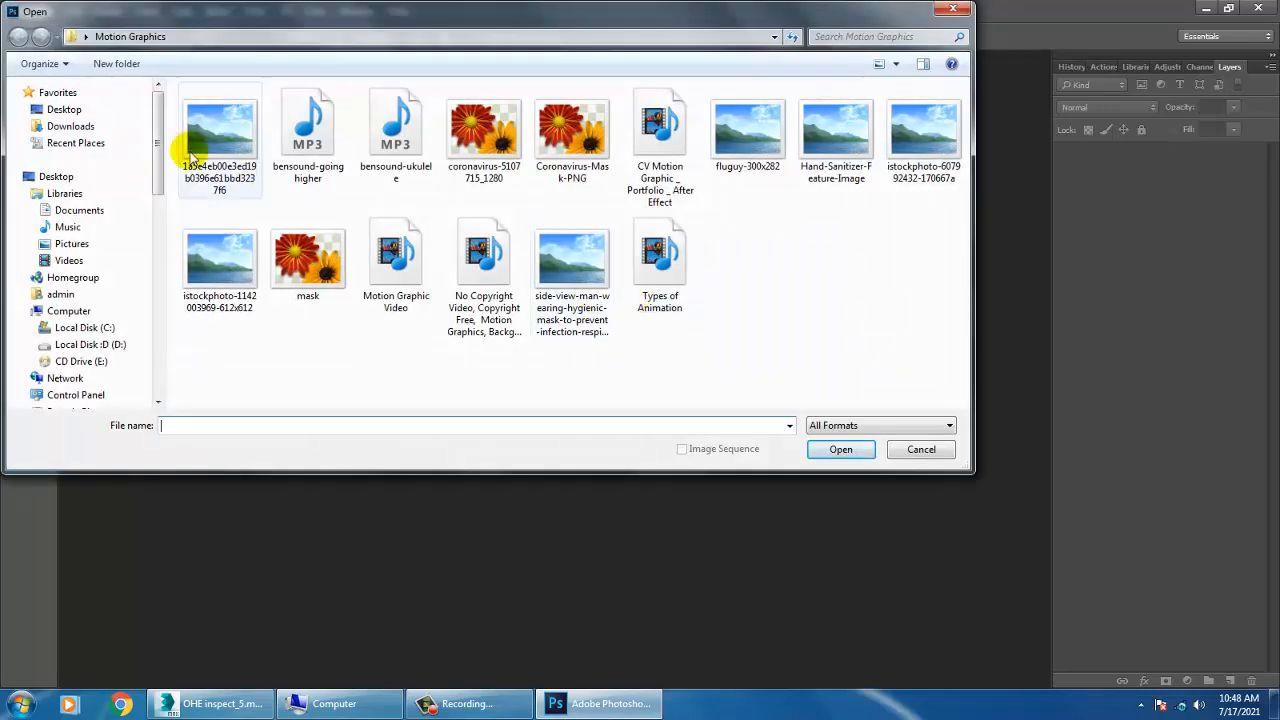
- Browse to the June 2021 folder on Local Disk D
left_click(63, 110)
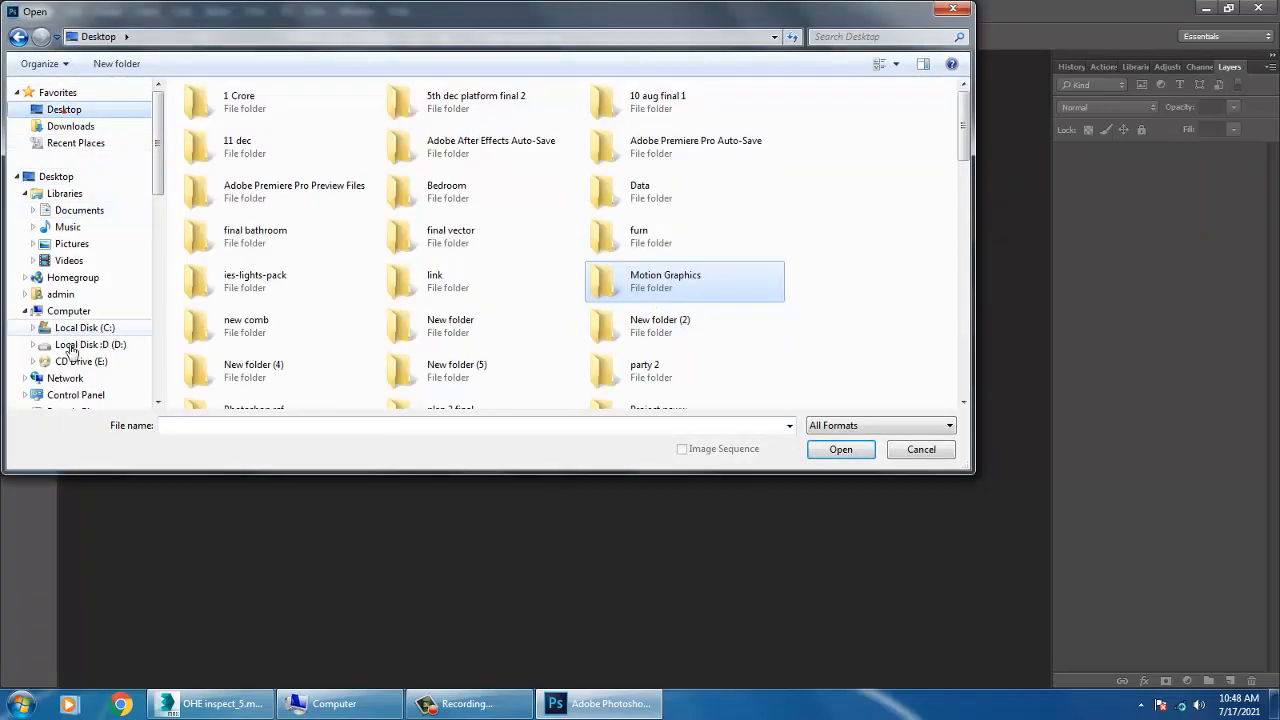
left_click(88, 345)
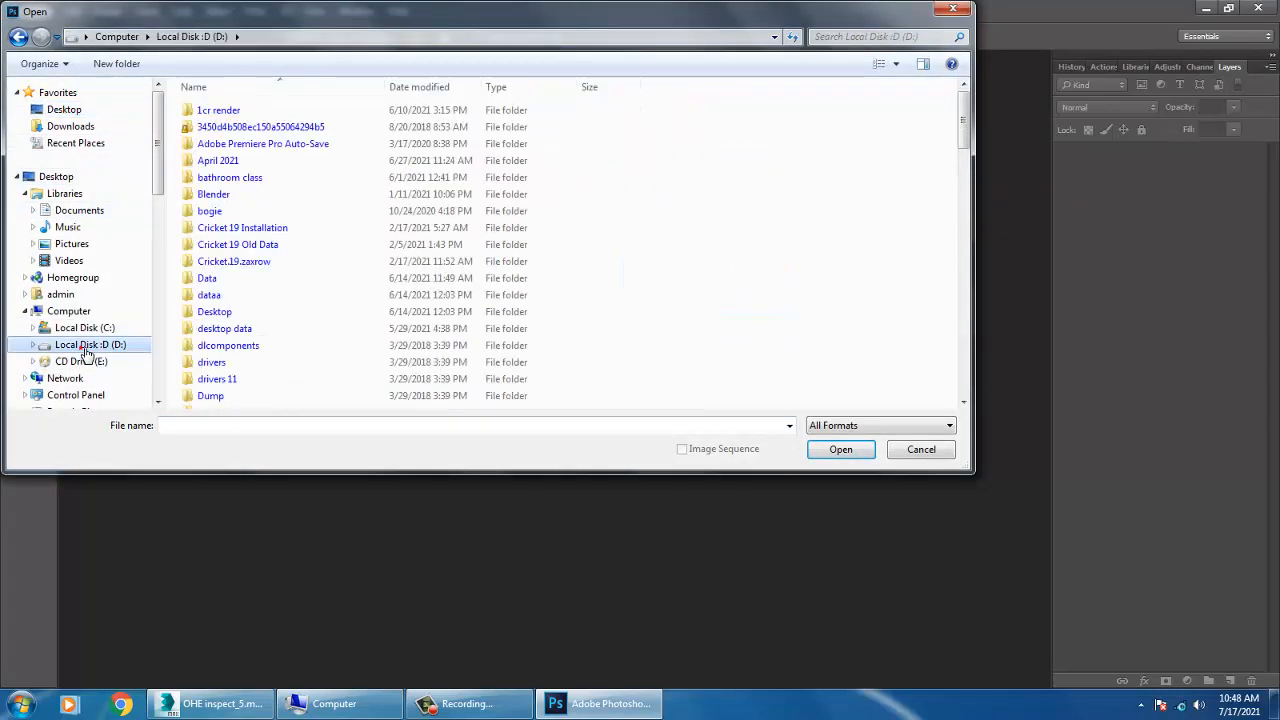
left_click(222, 263)
key("j")
key("Down")
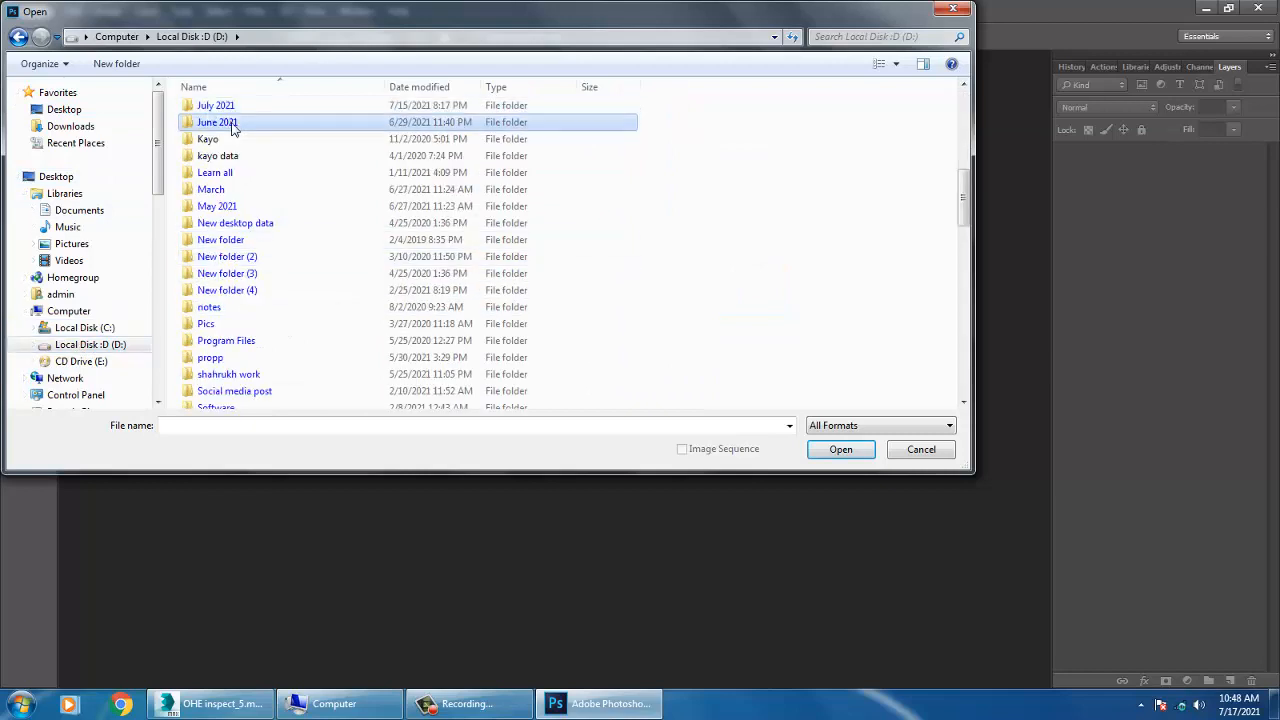
key("Return")
scroll(268, 248, "down", 3)
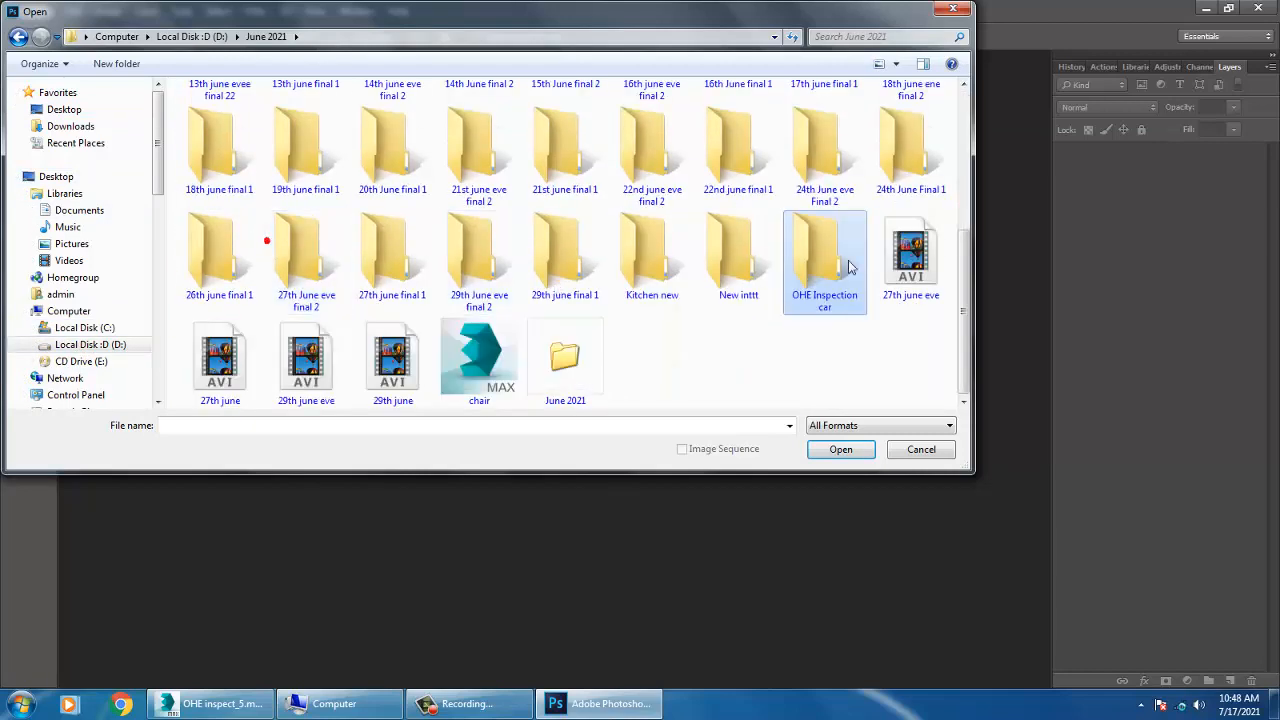
- Open the uvs6 image from the texture folder inside OHE Inspection car and dismiss the display driver warning
double_click(851, 292)
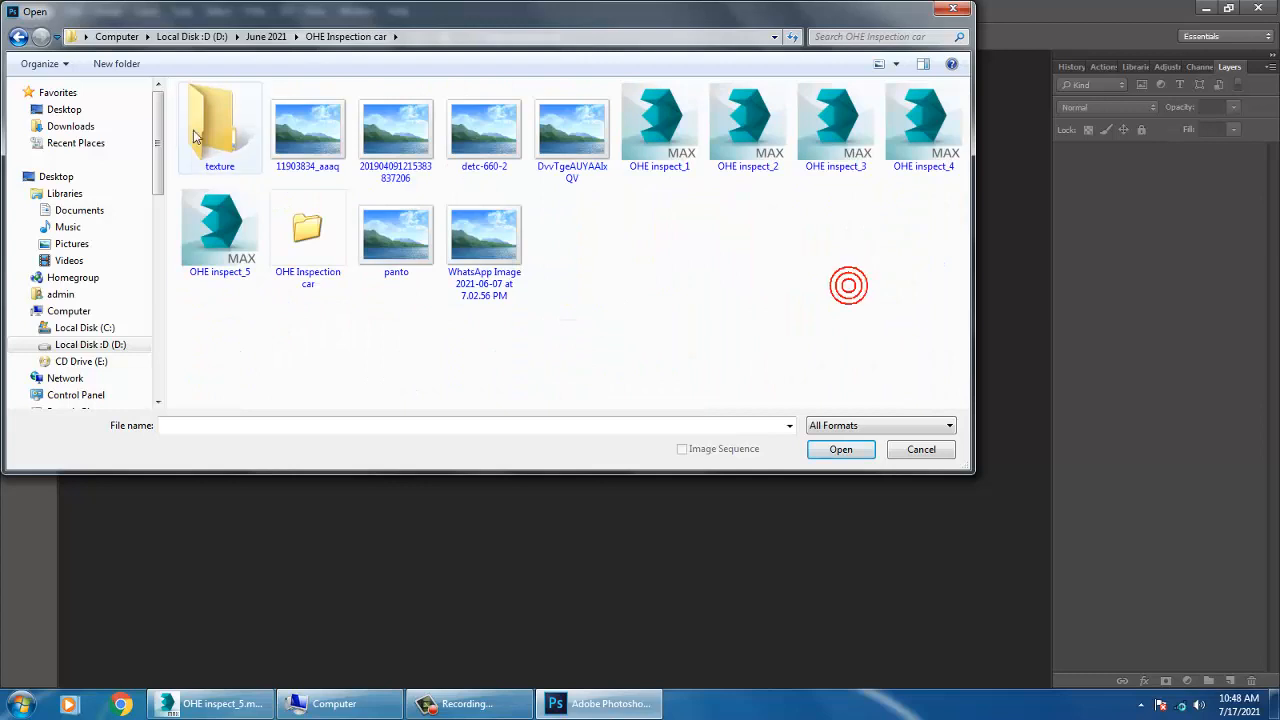
key("t")
key("Return")
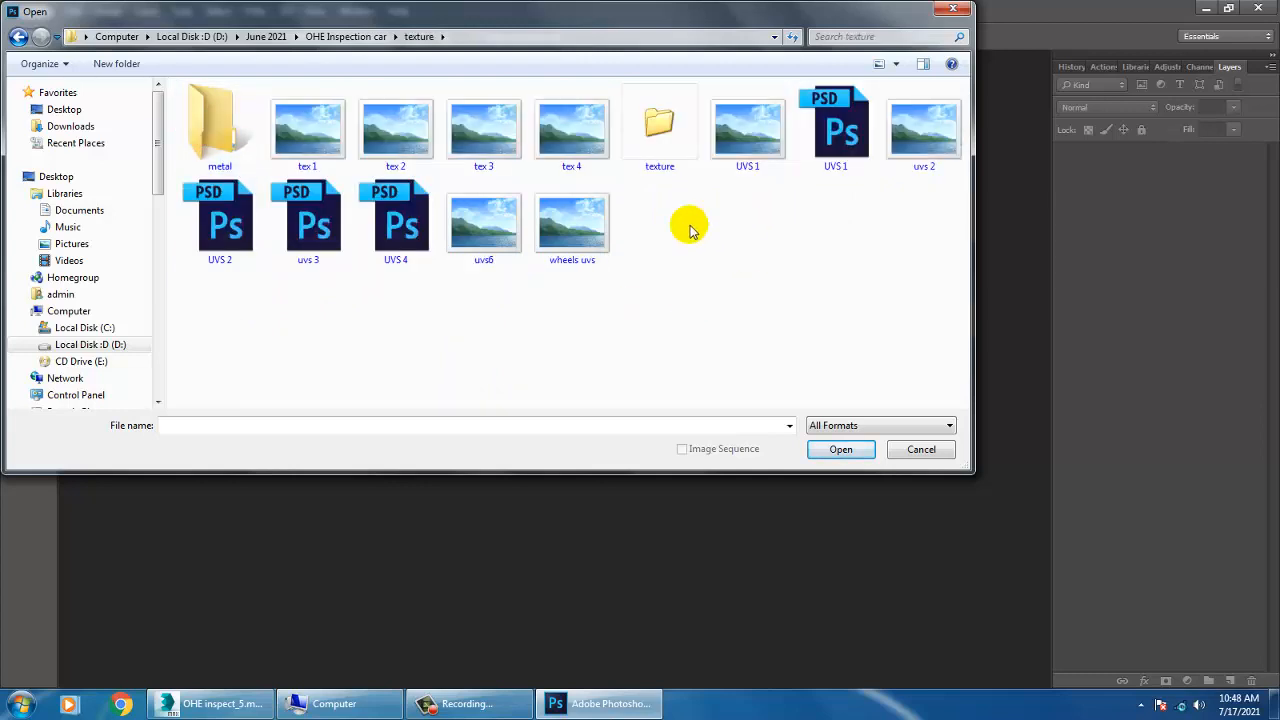
double_click(480, 225)
left_click(471, 233)
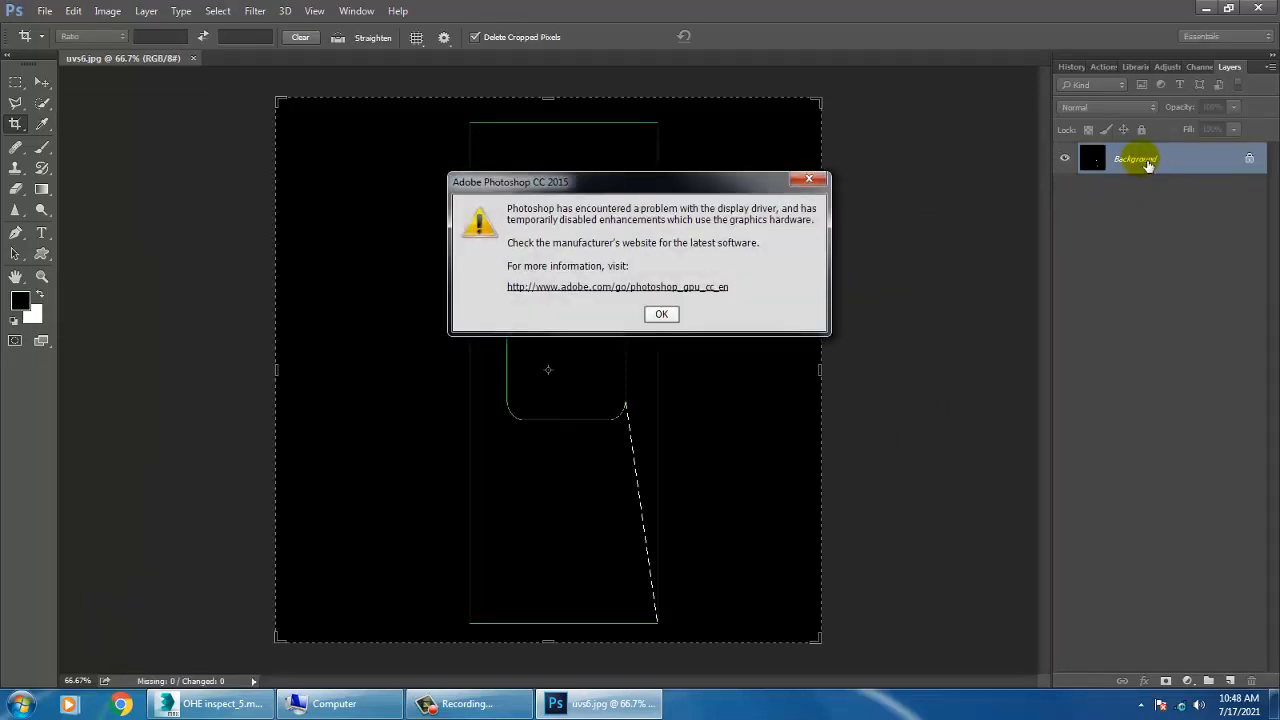
left_click(661, 315)
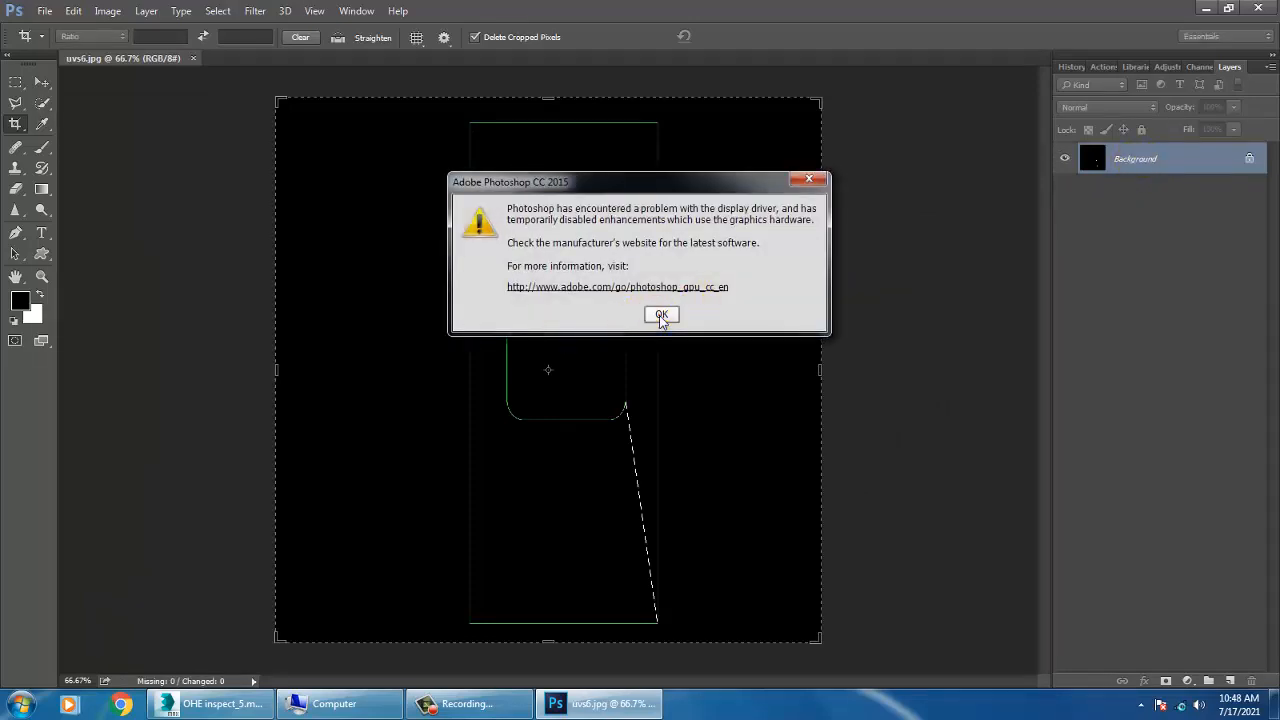
- Convert the locked Background into Layer 0 and add a new empty layer above it
double_click(1160, 170)
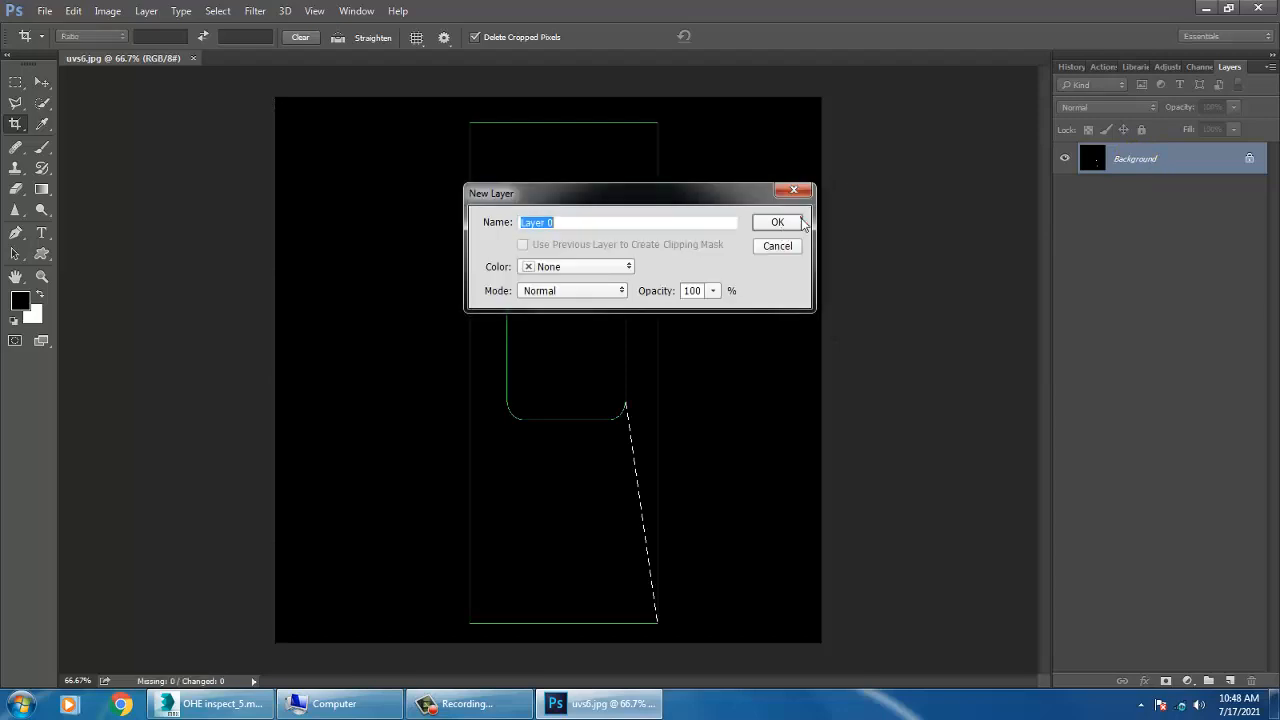
left_click(777, 228)
left_click(1230, 680)
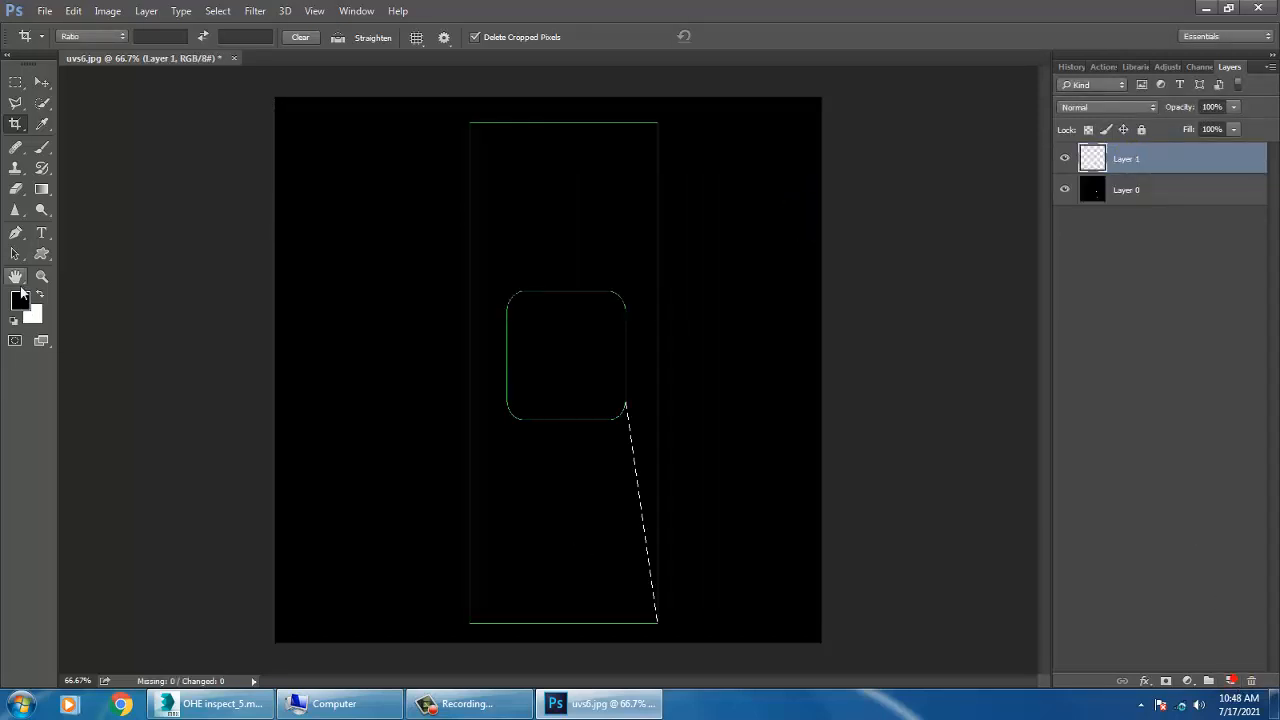
left_click(19, 299)
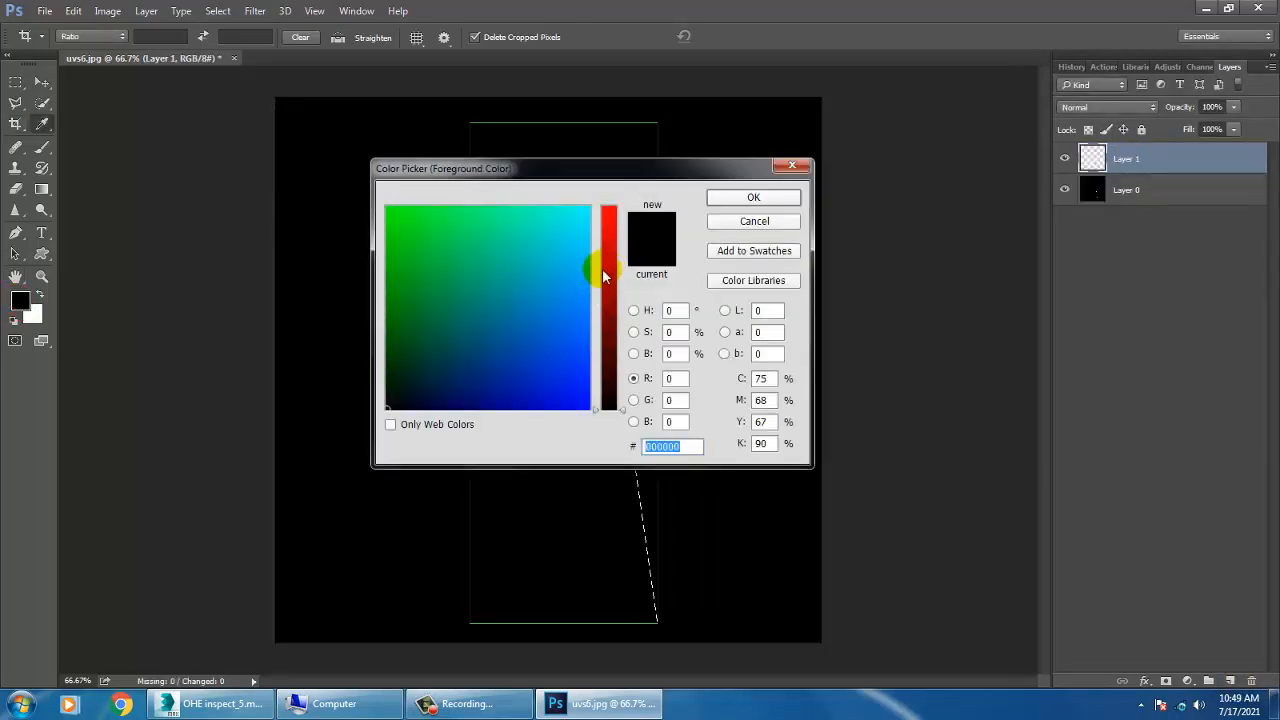
left_click(771, 222)
left_click(41, 81)
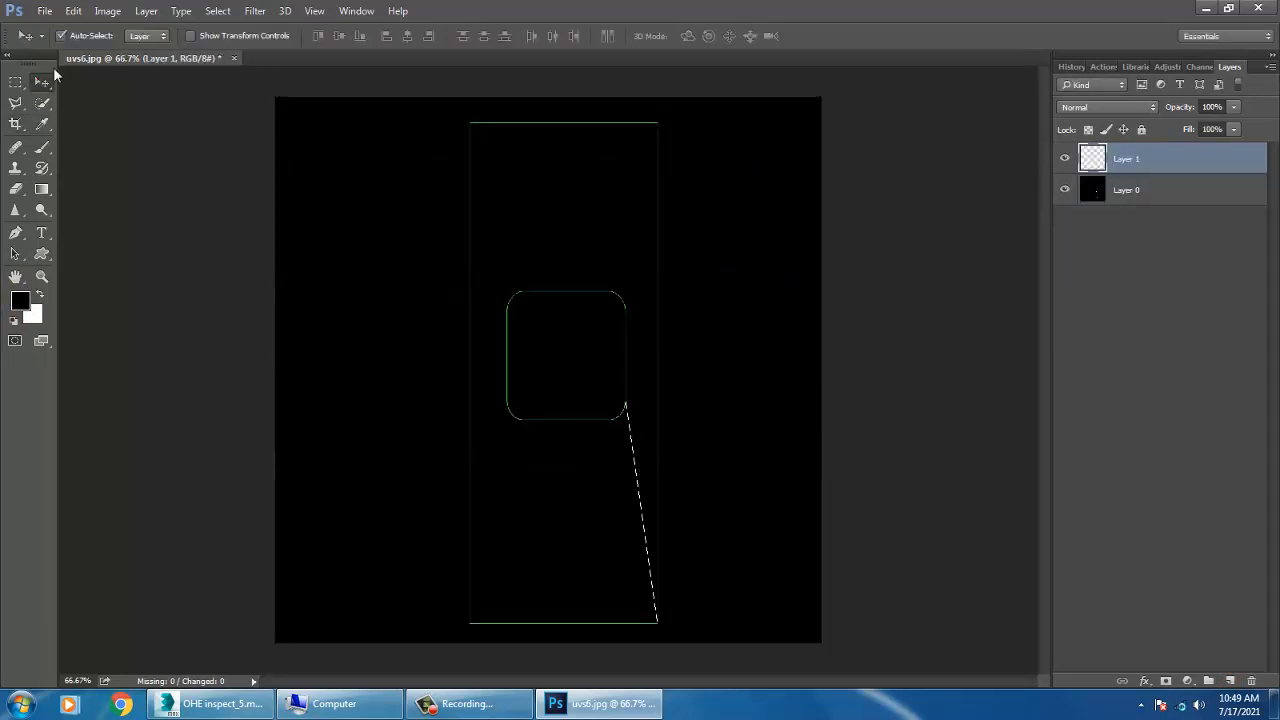
- Open the existing UVS 1.psd texture file from the texture folder alongside the uvs6 image
left_click(44, 10)
left_click(81, 46)
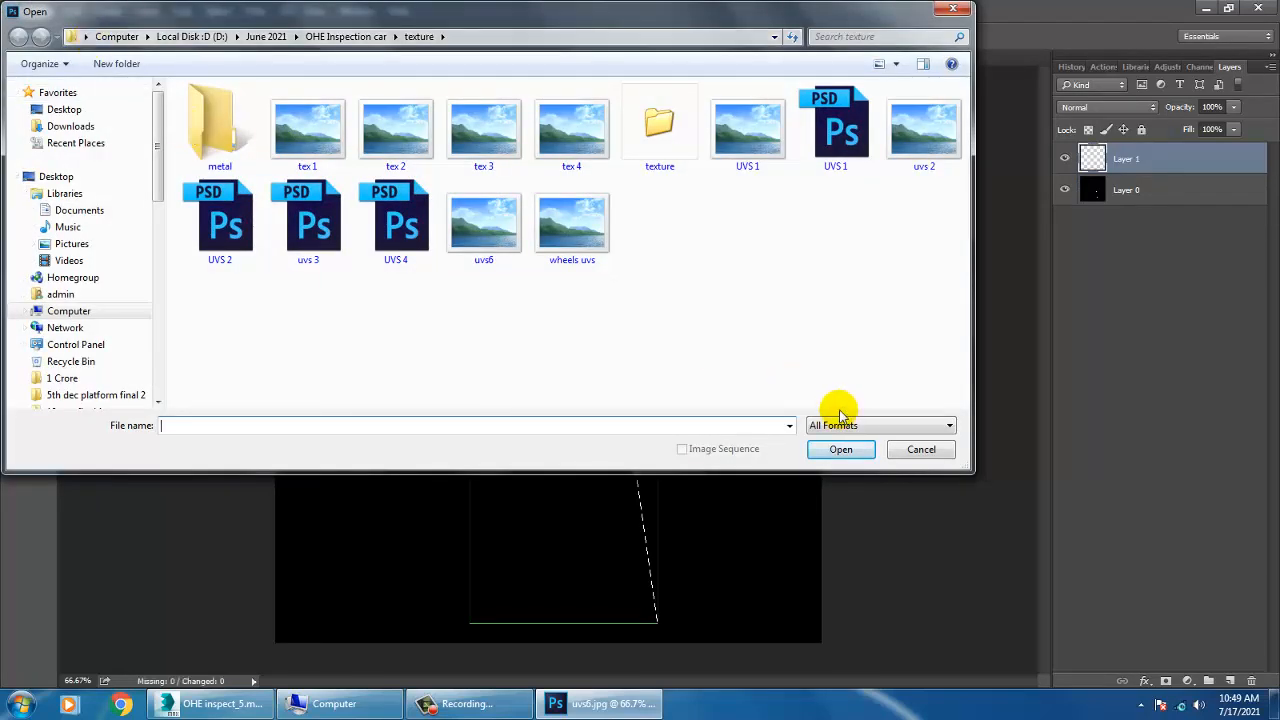
left_click(300, 228)
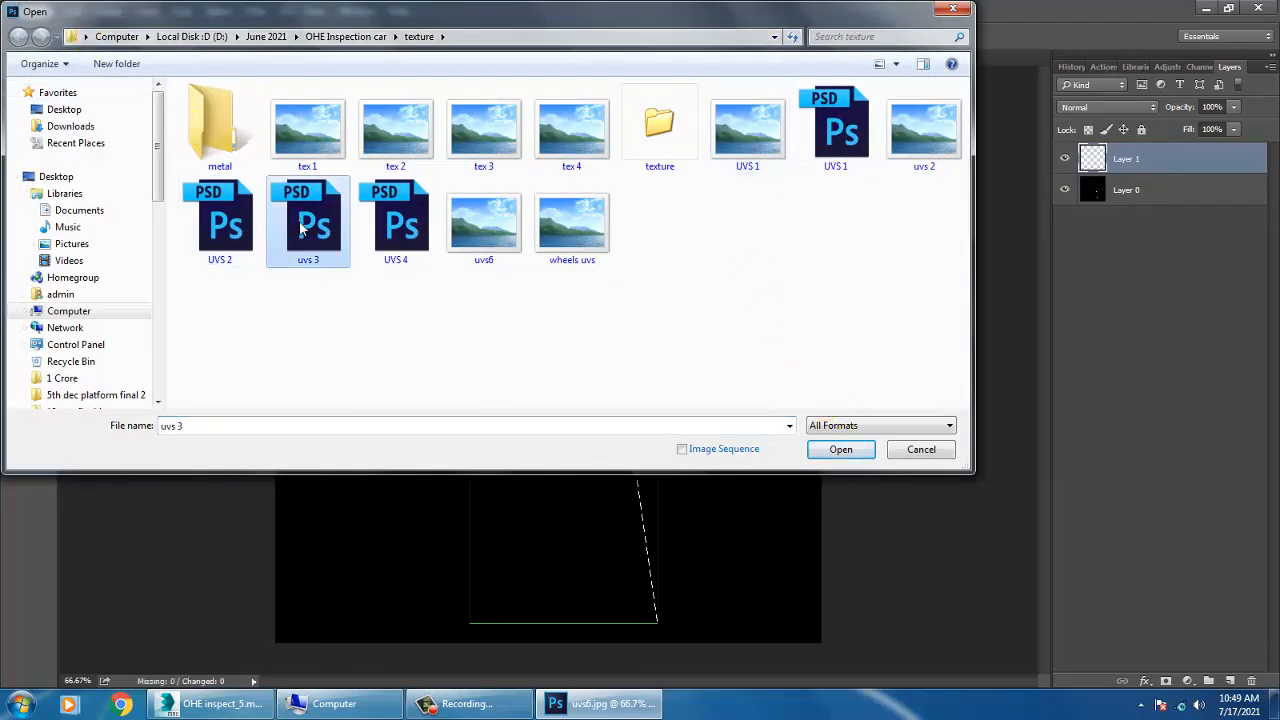
left_click(236, 224)
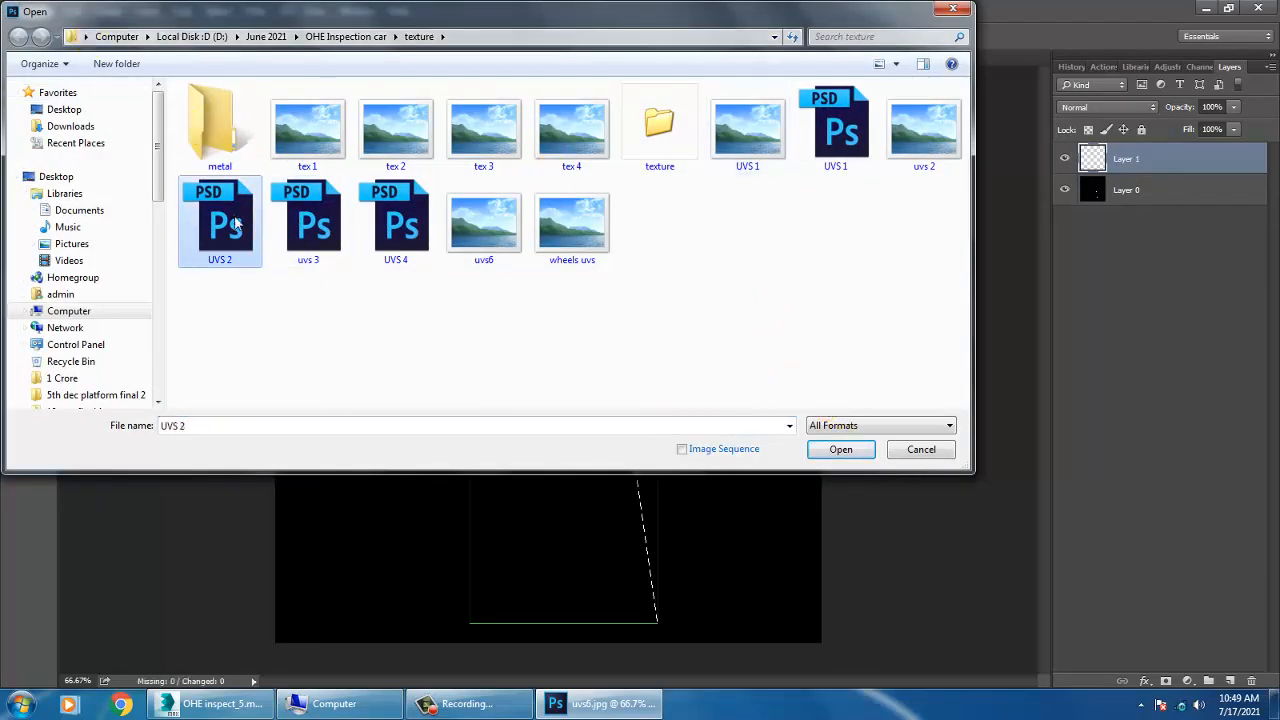
double_click(838, 128)
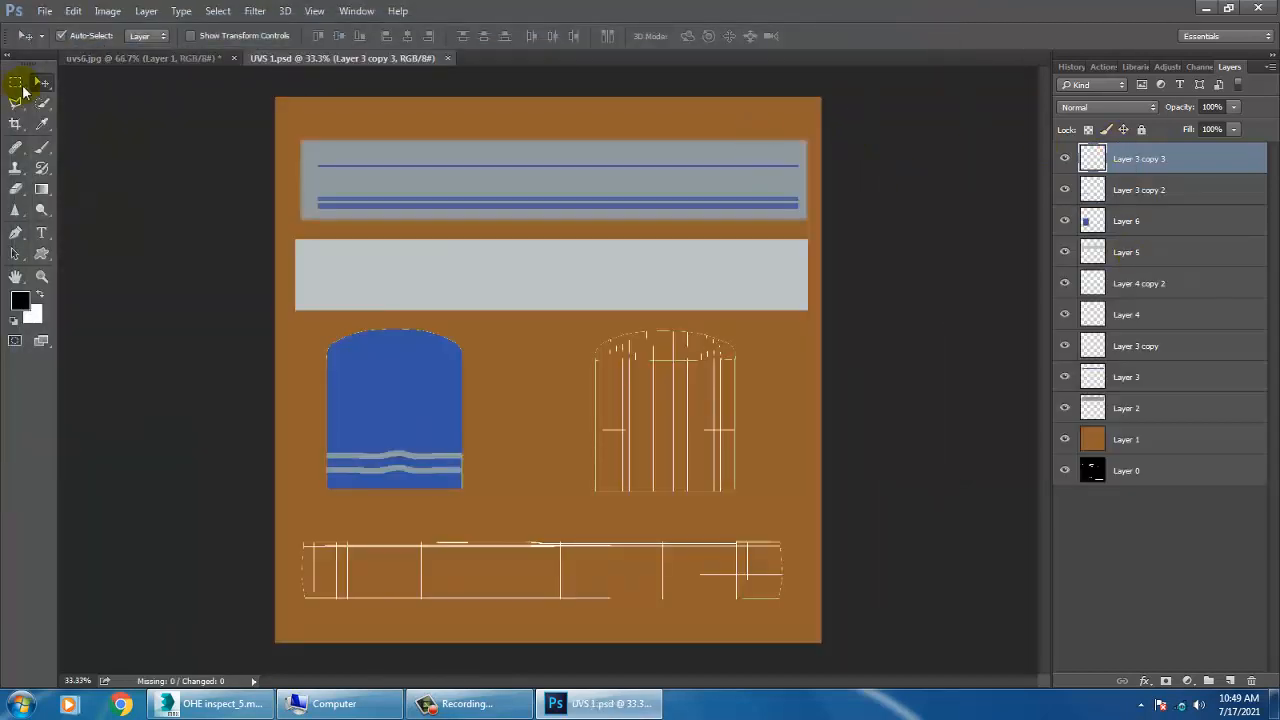
- In the uvs6 image, fill Layer 1 with a pale olive-yellow foreground color and set its blend mode to Screen
left_click(175, 59)
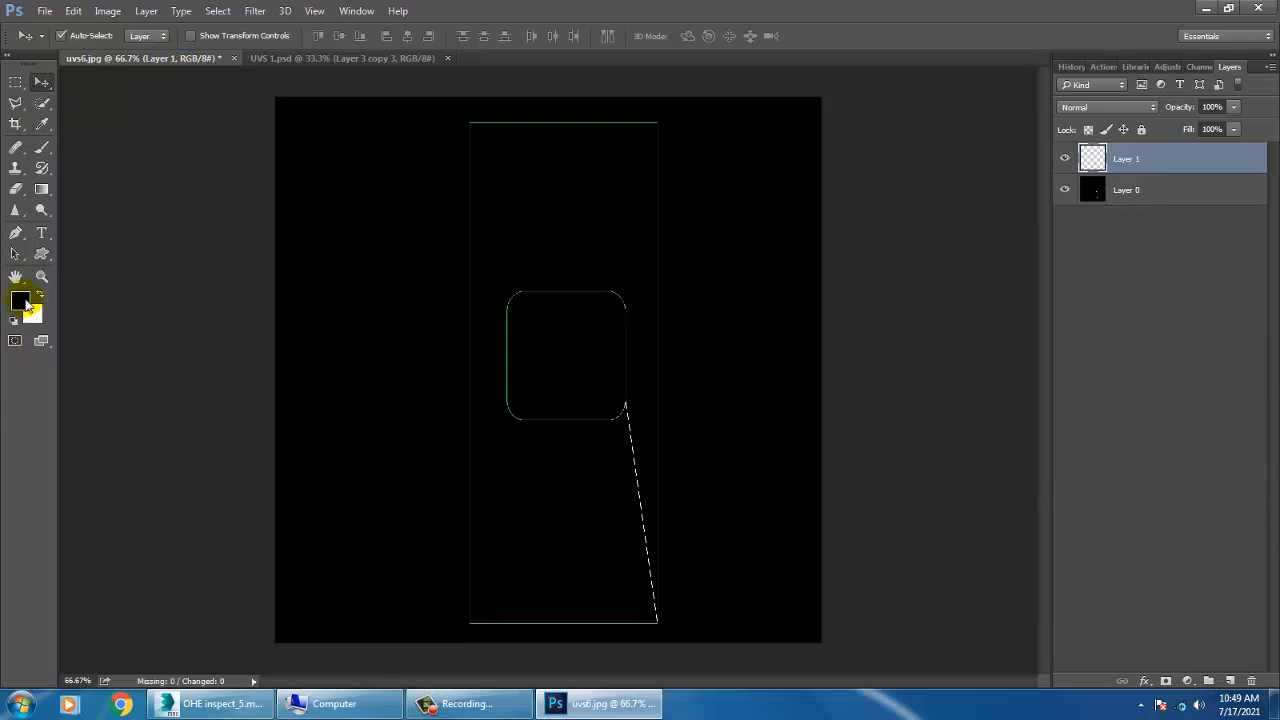
key("i")
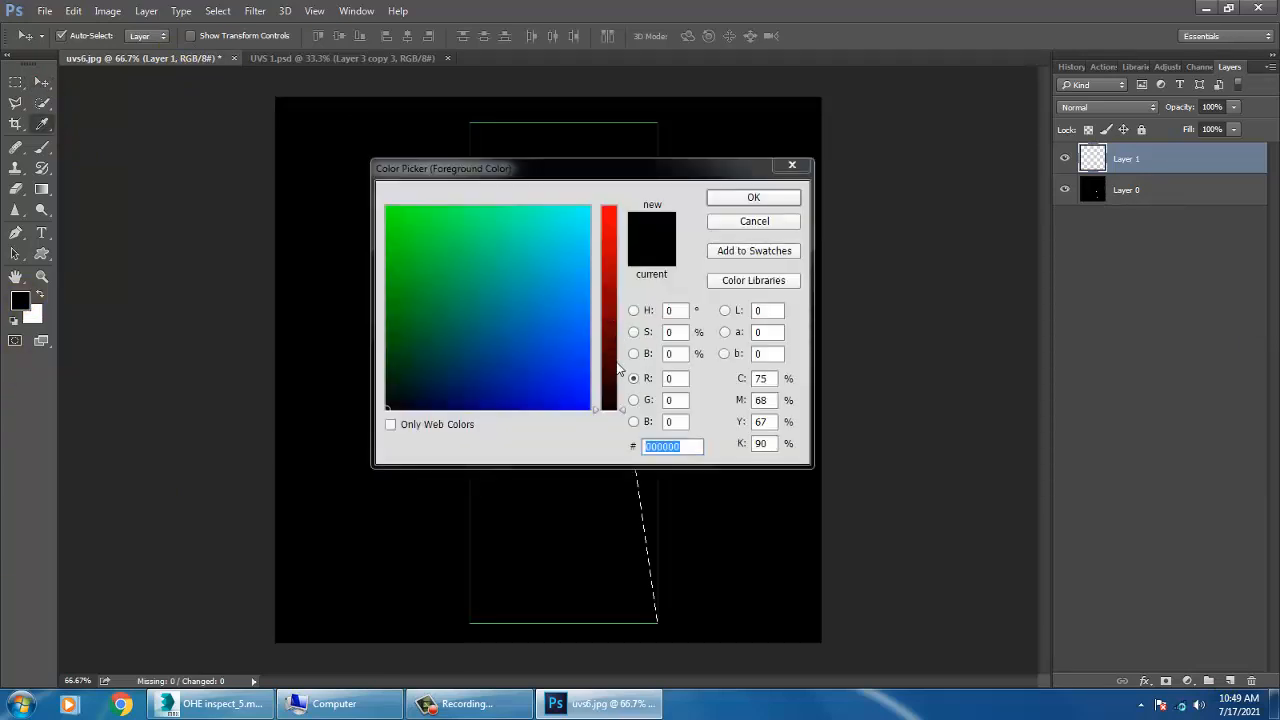
left_click_drag(612, 304, 578, 246)
left_click_drag(497, 332, 487, 238)
left_click(752, 198)
key("v")
key("alt+BackSpace")
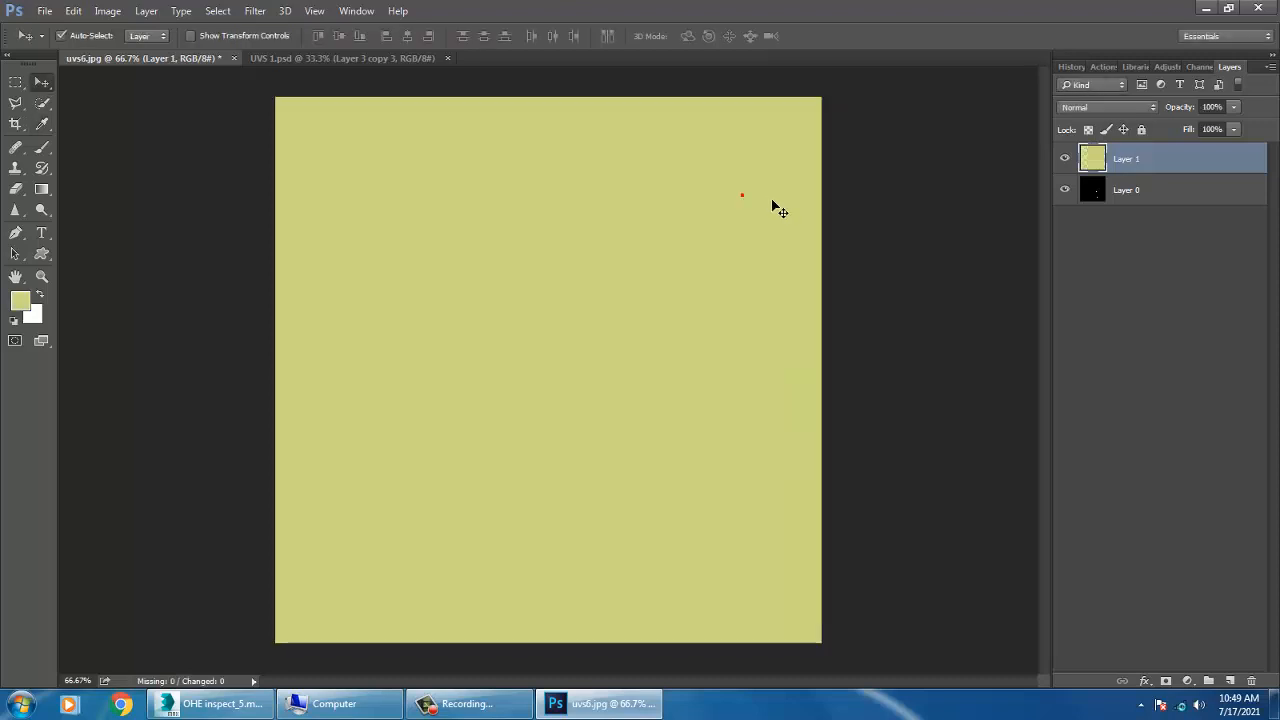
left_click(1138, 108)
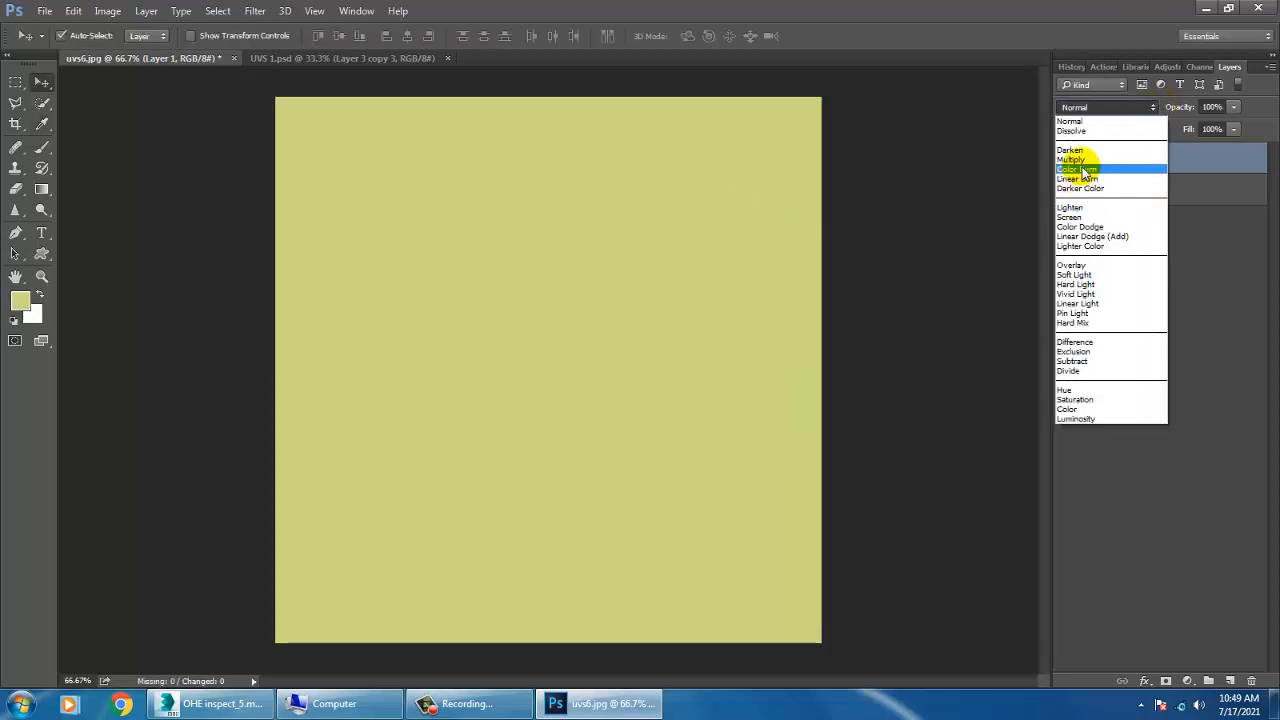
left_click(1098, 217)
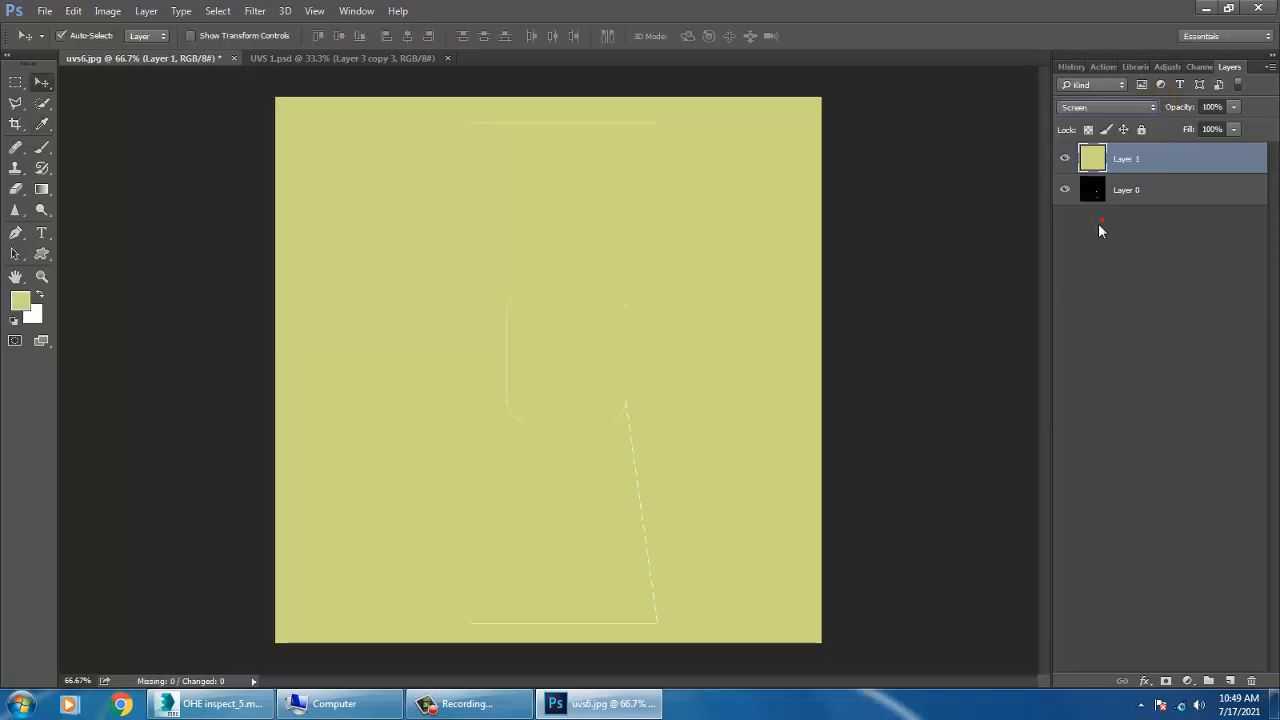
- Add a new layer above Layer 1 and marquee-select a rectangle around the template outline, about 6.2 in wide and 13 in tall
left_click(1230, 681)
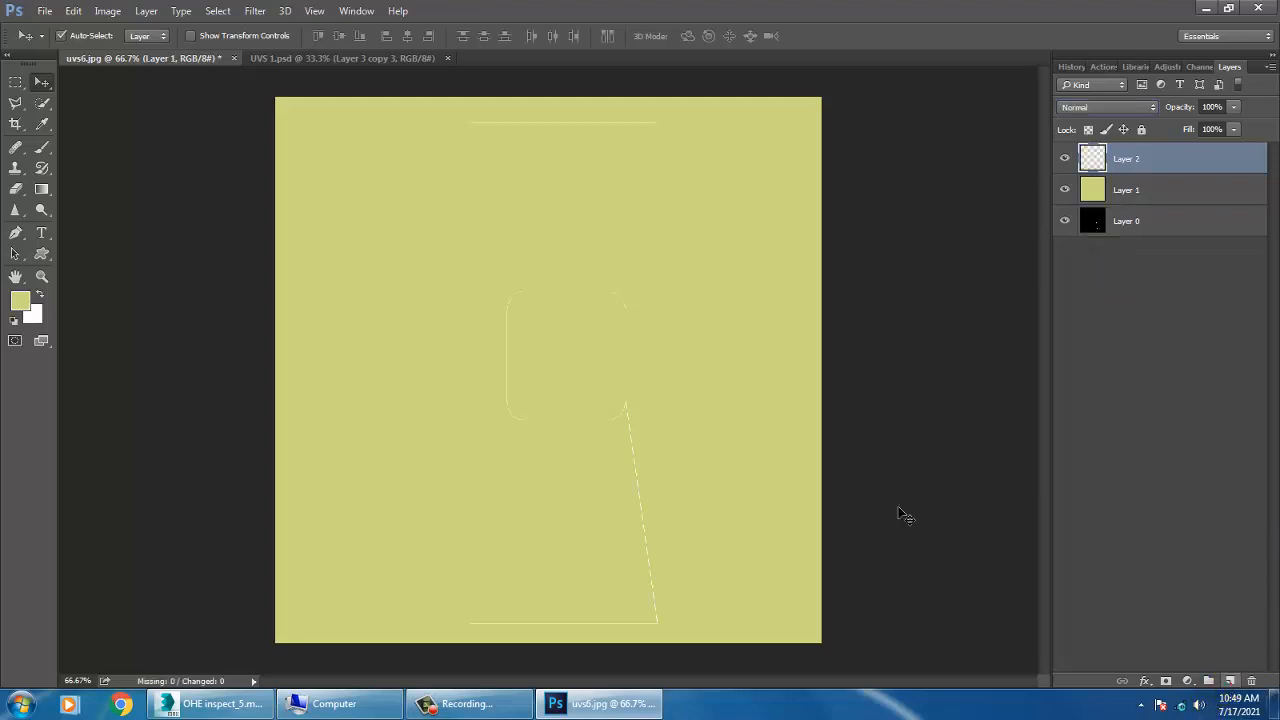
left_click(15, 82)
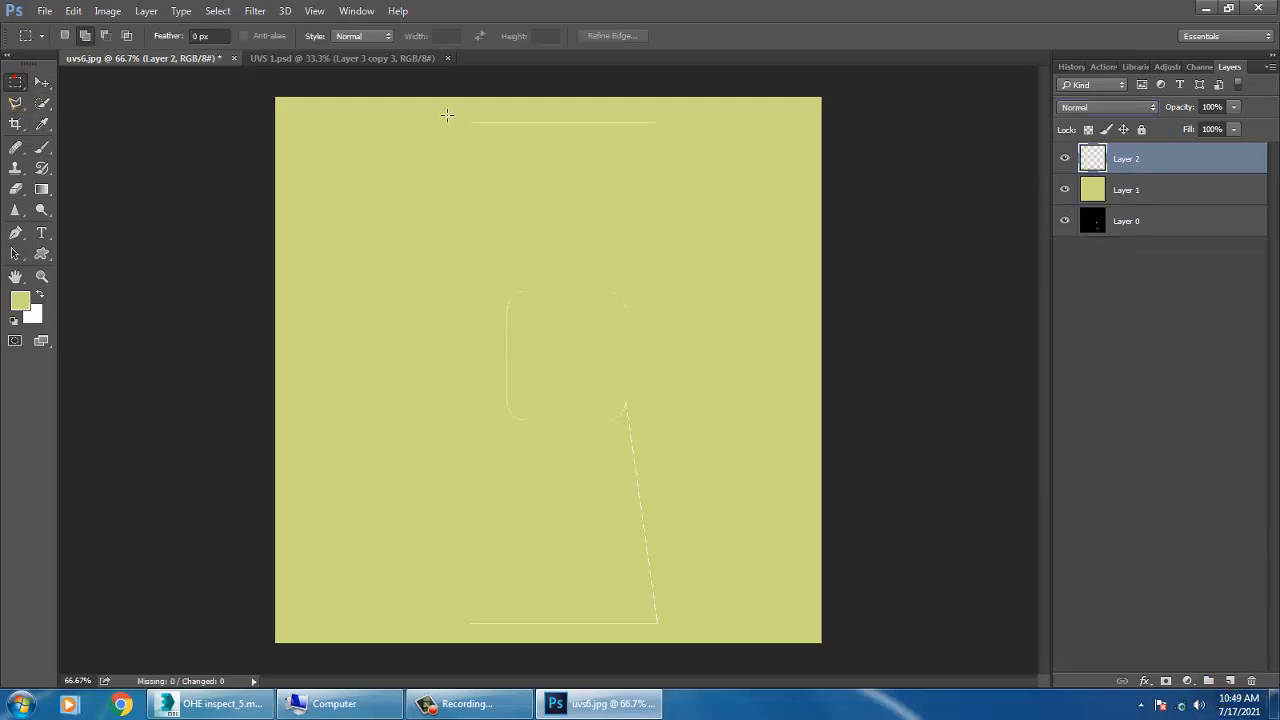
left_click_drag(440, 107, 677, 545)
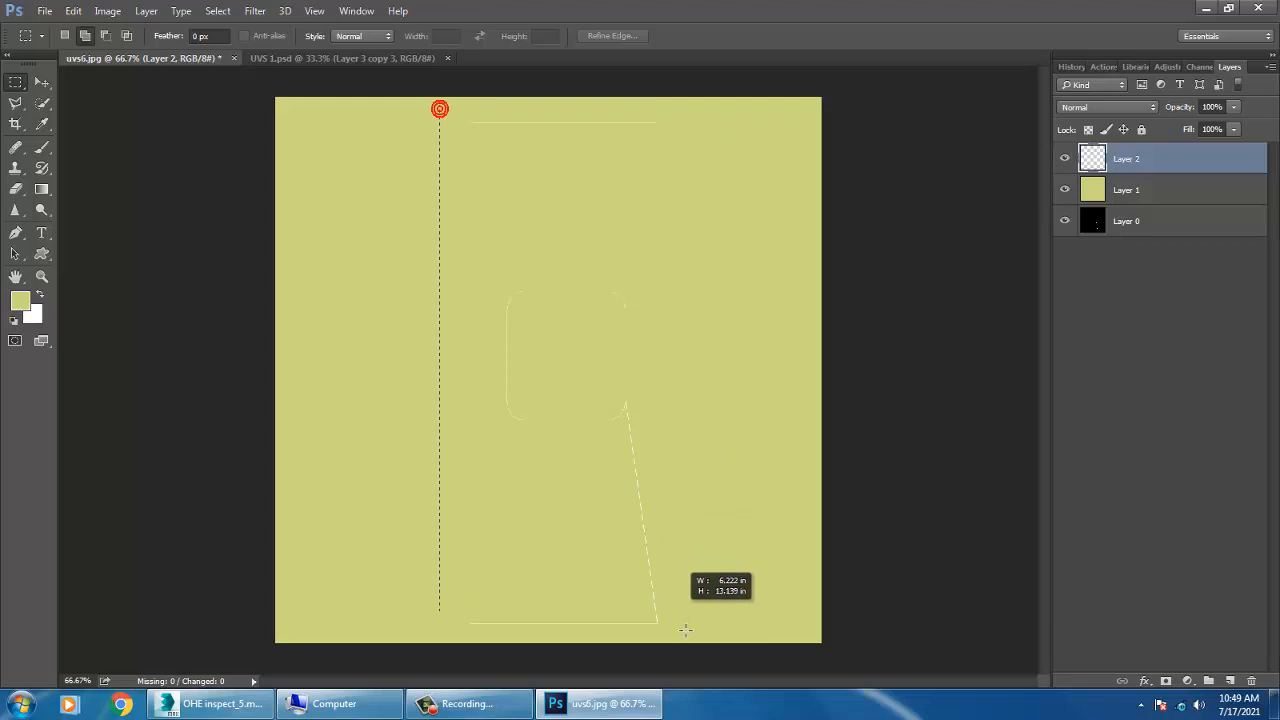
left_click_drag(686, 630, 686, 632)
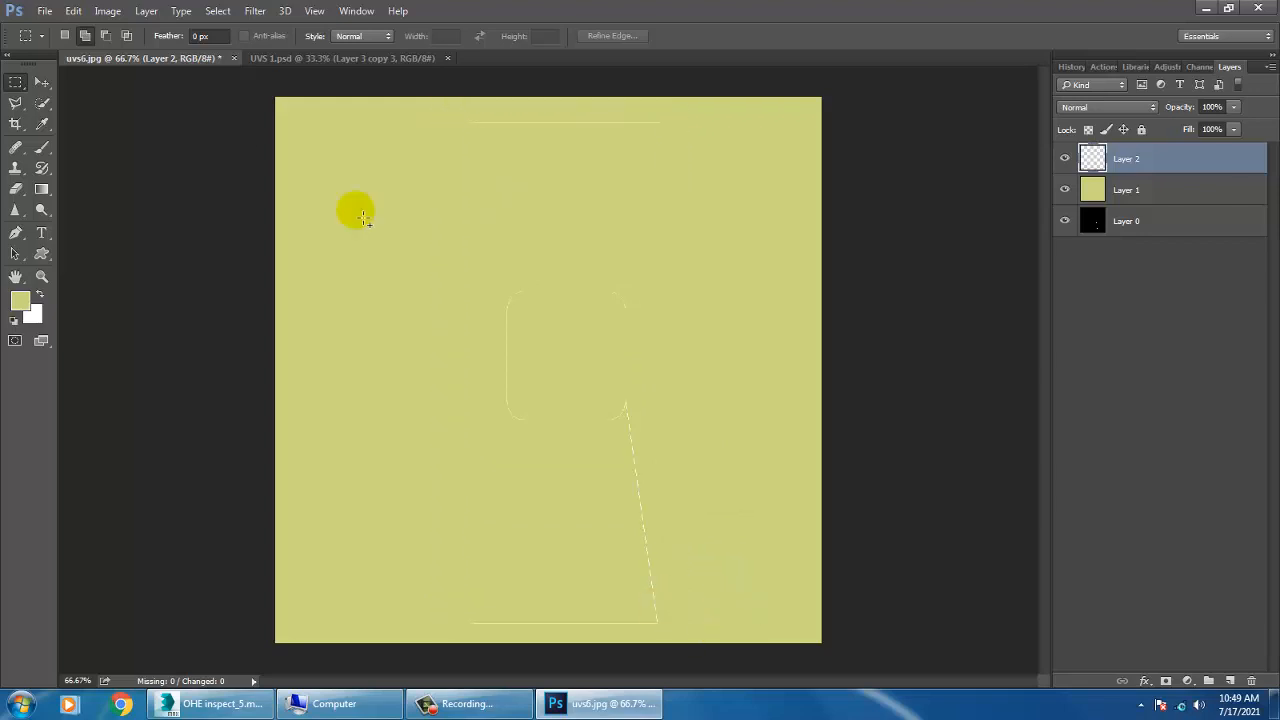
- Fill the selection on Layer 2 with the gray sampled from UVS 1.psd, deselect it, and lower the layer's opacity to 41%
left_click(325, 58)
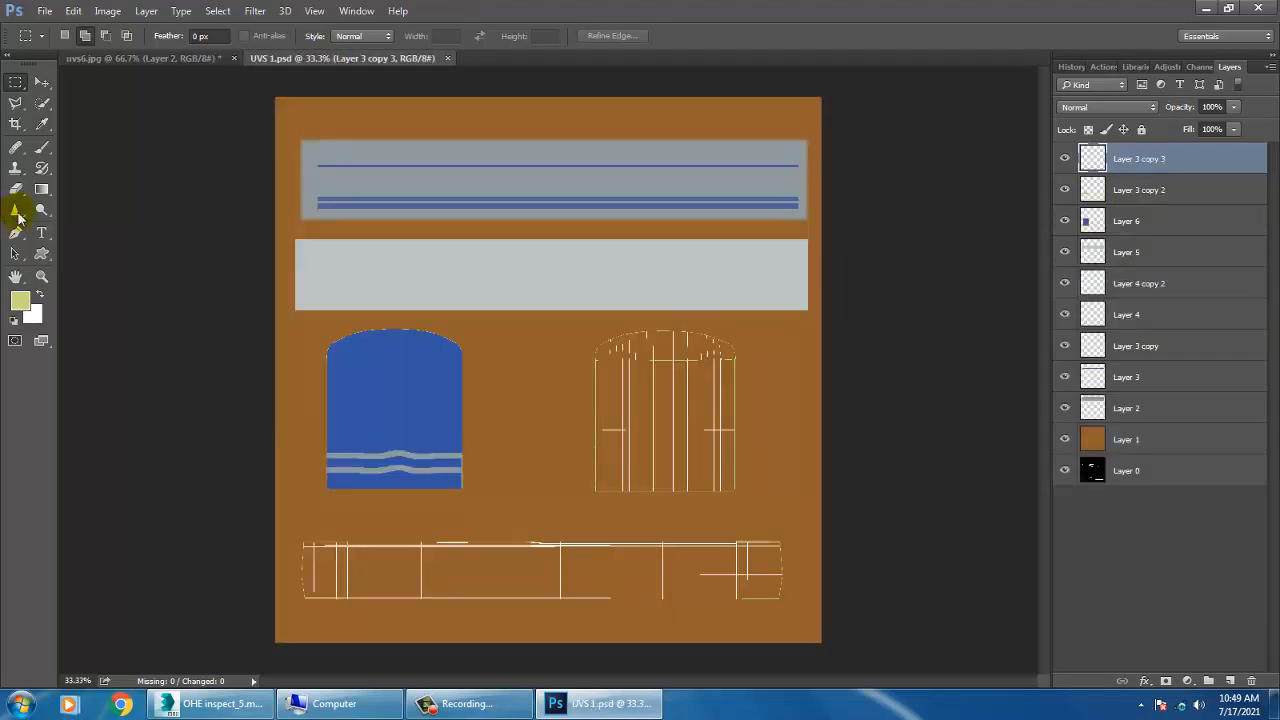
left_click(170, 58)
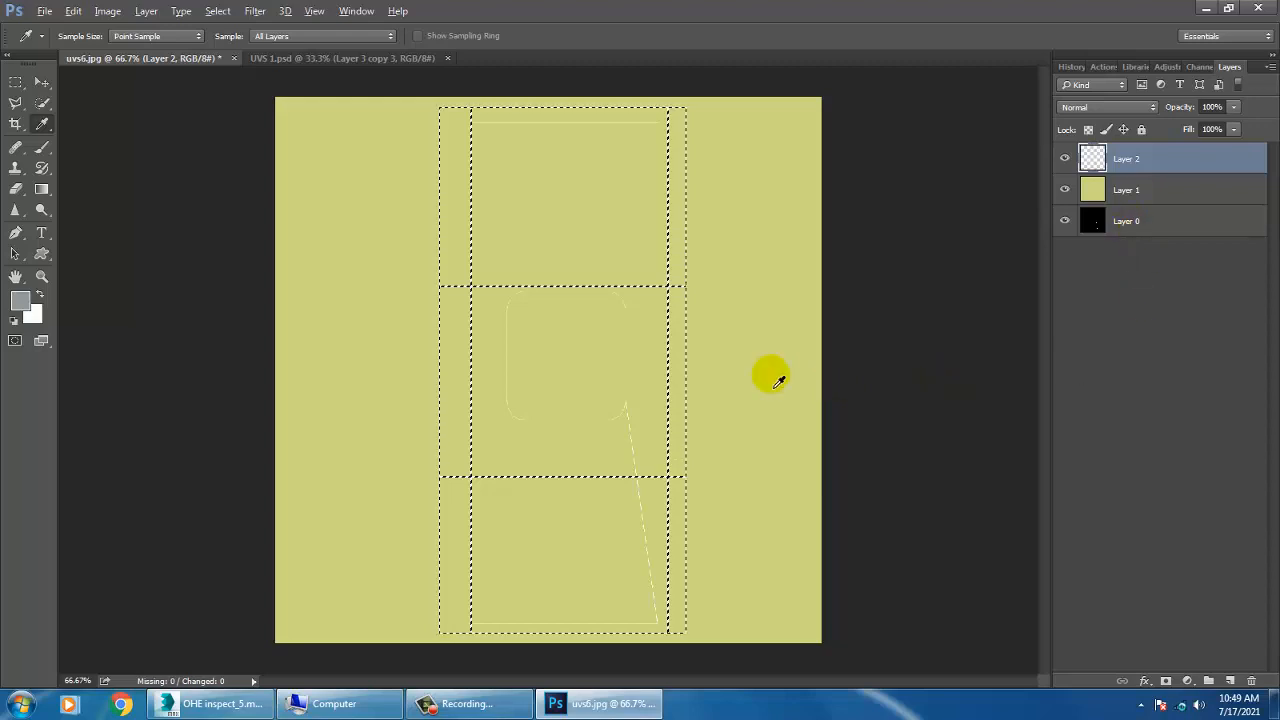
key("alt+BackSpace")
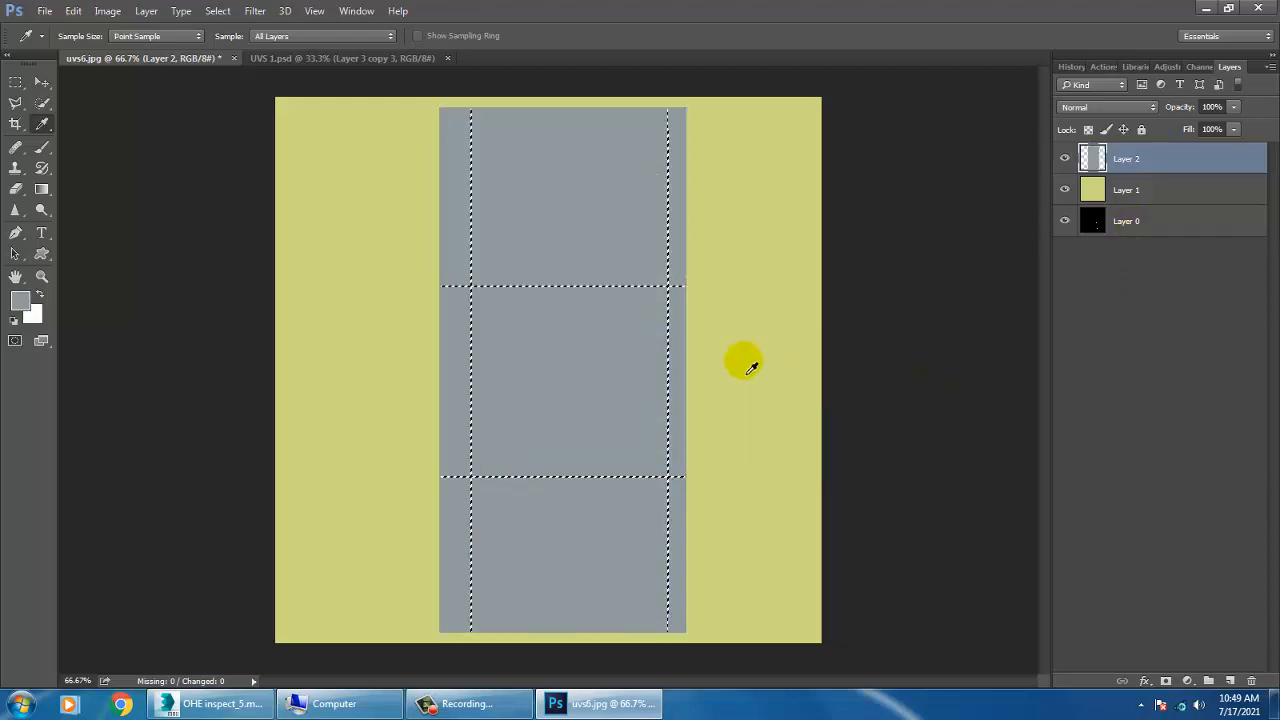
left_click(43, 83)
key("ctrl+d")
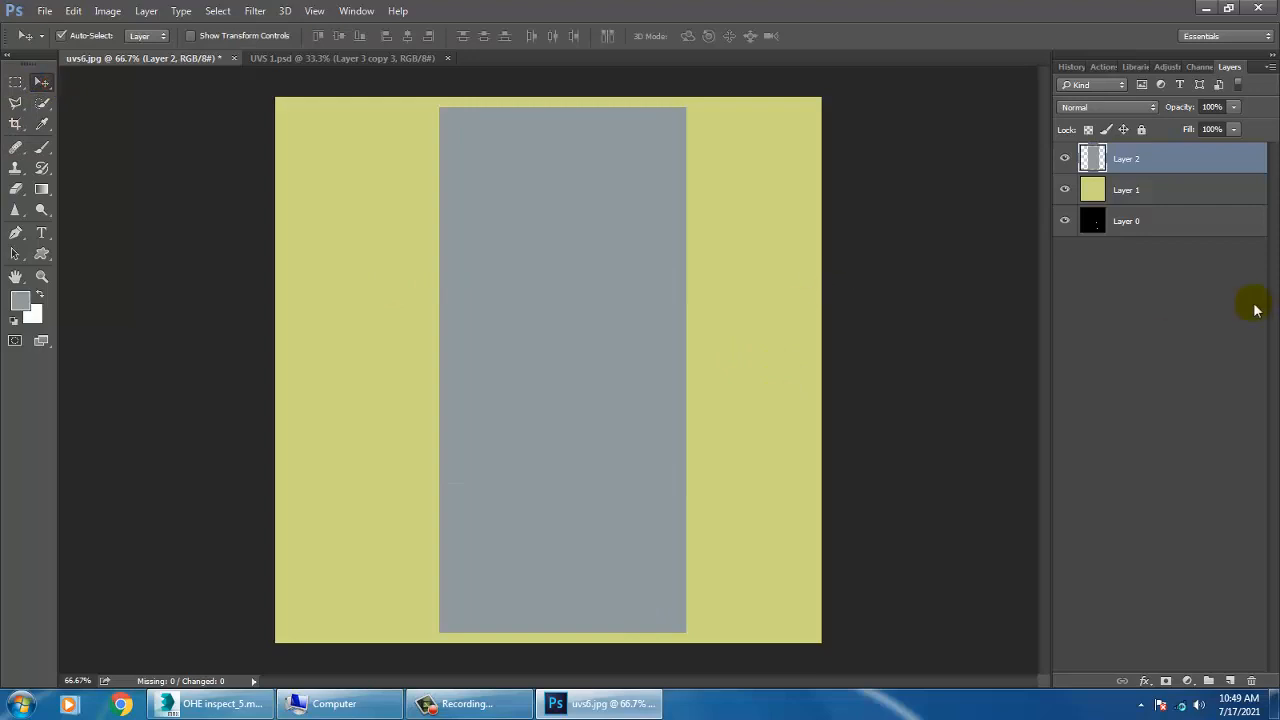
left_click_drag(1208, 127, 1185, 124)
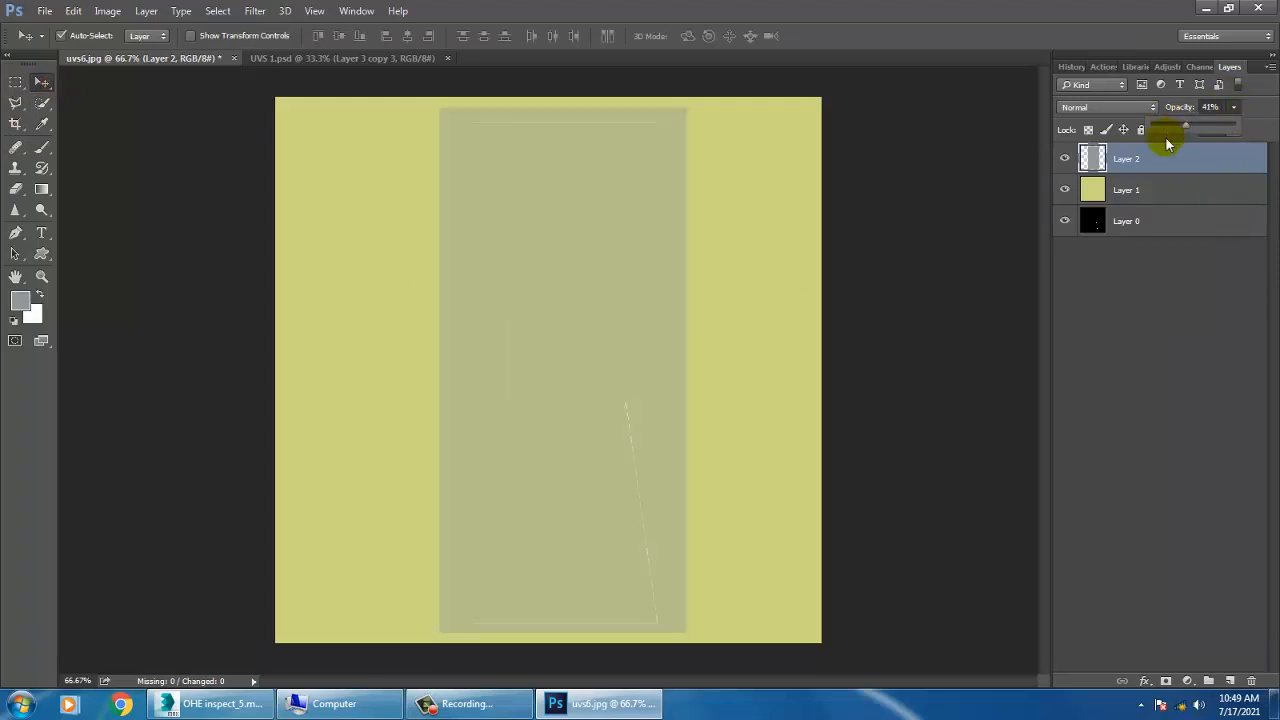
- Copy the thin blue stripe from UVS 1.psd across the upper part of uvs6 and place a duplicate near the gray panel's lower end
left_click(313, 58)
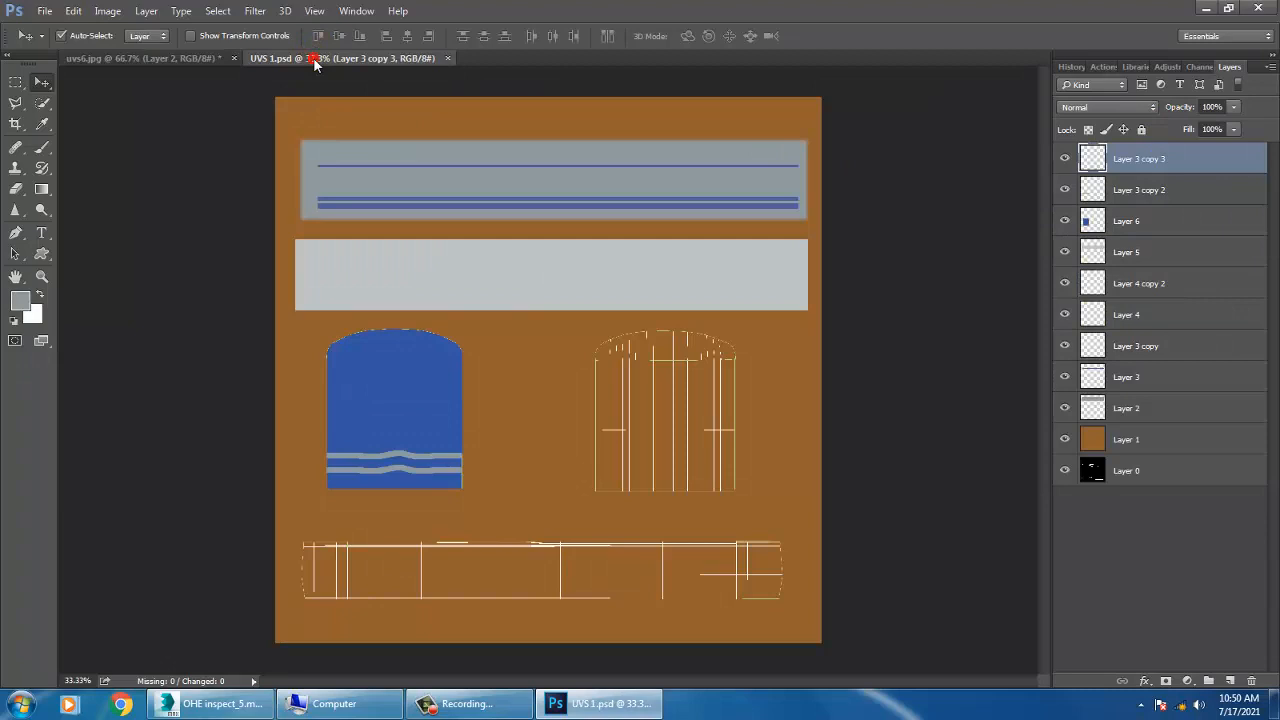
left_click(163, 59)
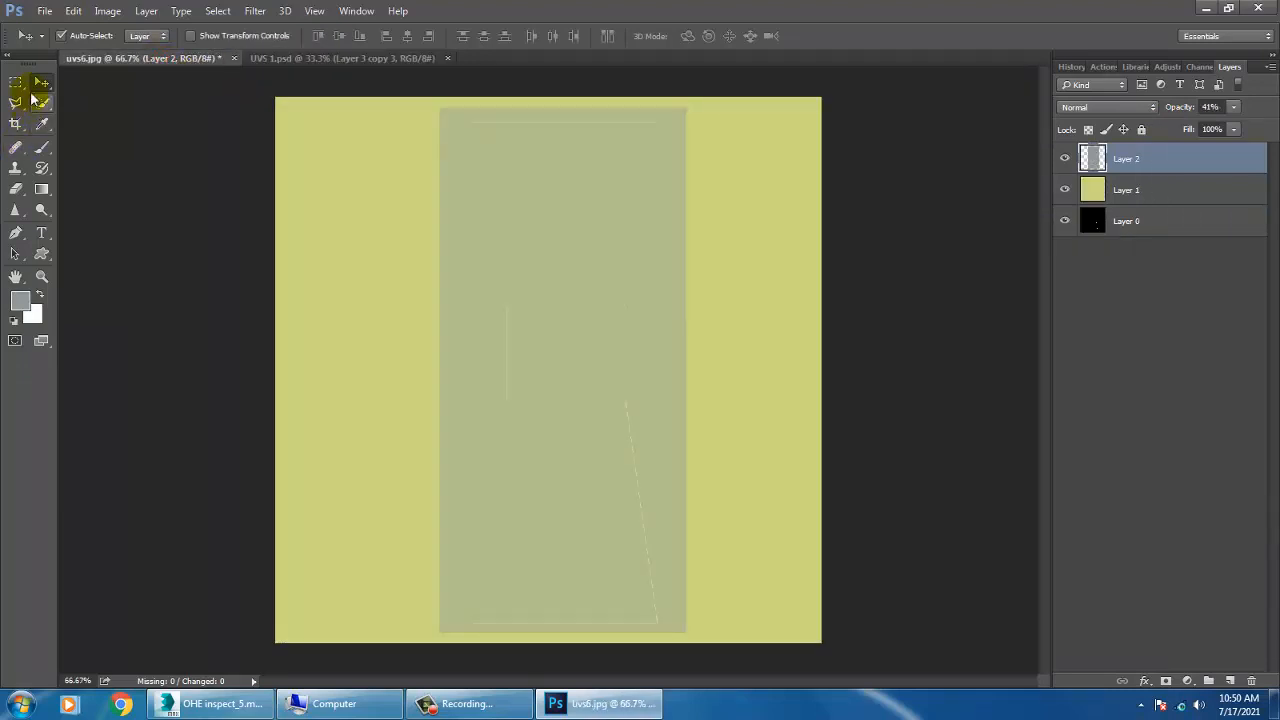
left_click(311, 58)
left_click(463, 175)
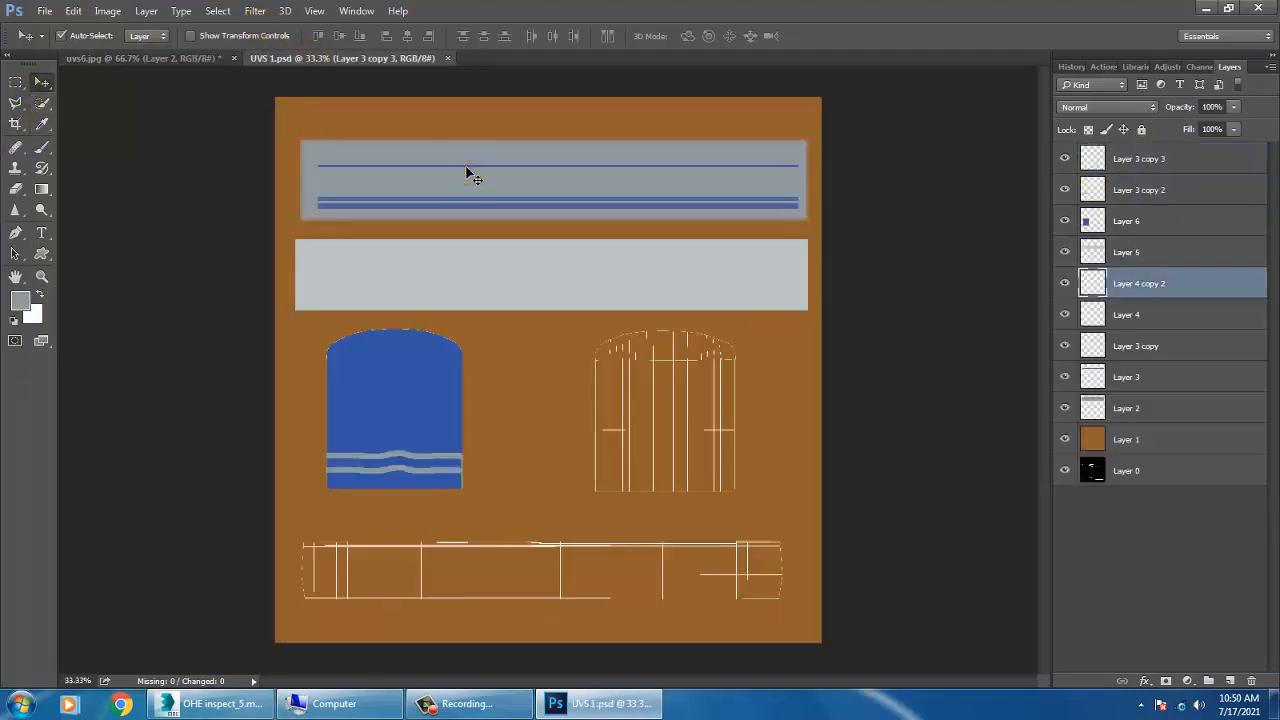
left_click_drag(469, 173, 378, 62)
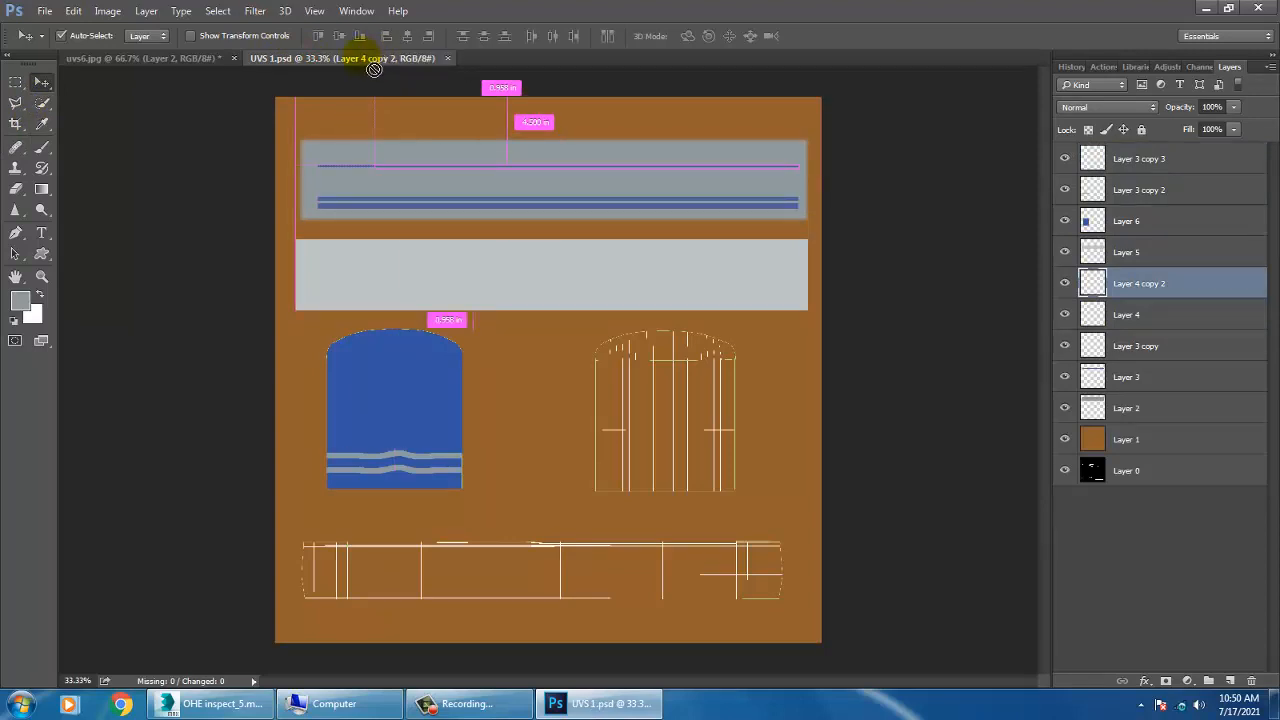
left_click_drag(150, 58, 283, 150)
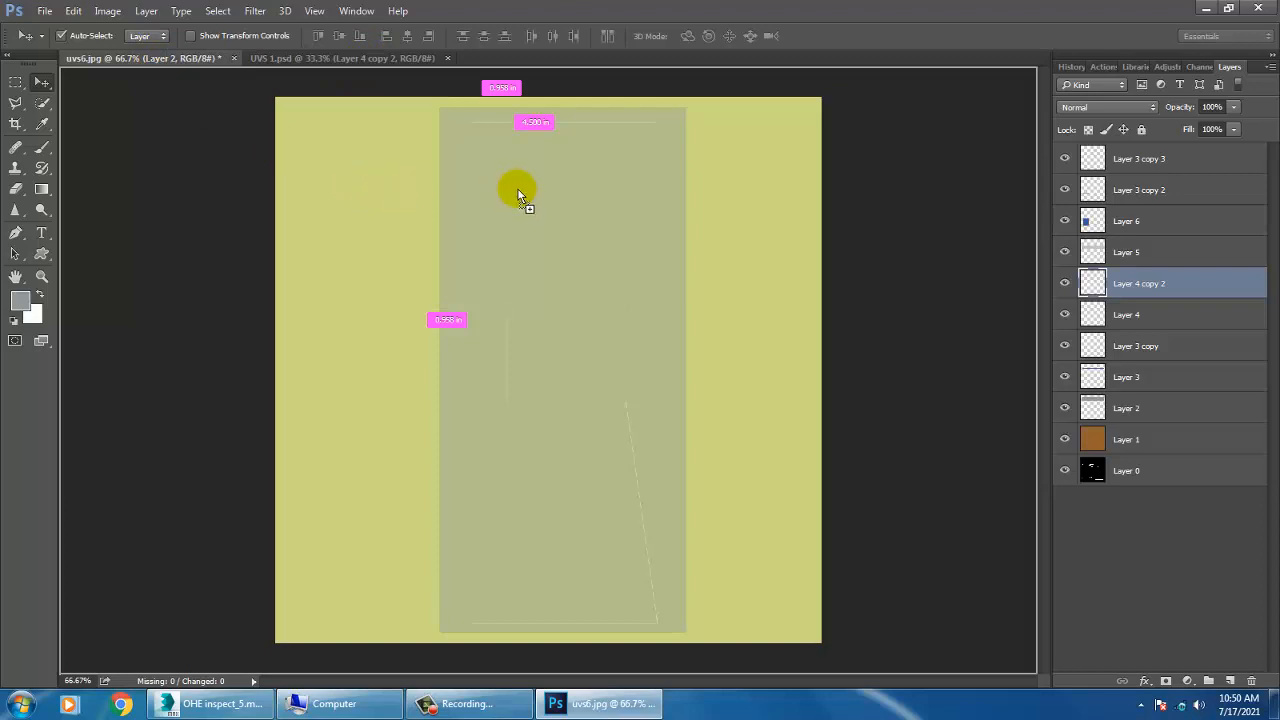
left_click_drag(519, 195, 520, 554)
- Compare with the stripes in UVS 1.psd and make the lower blue stripe in uvs6 thicker
left_click(373, 60)
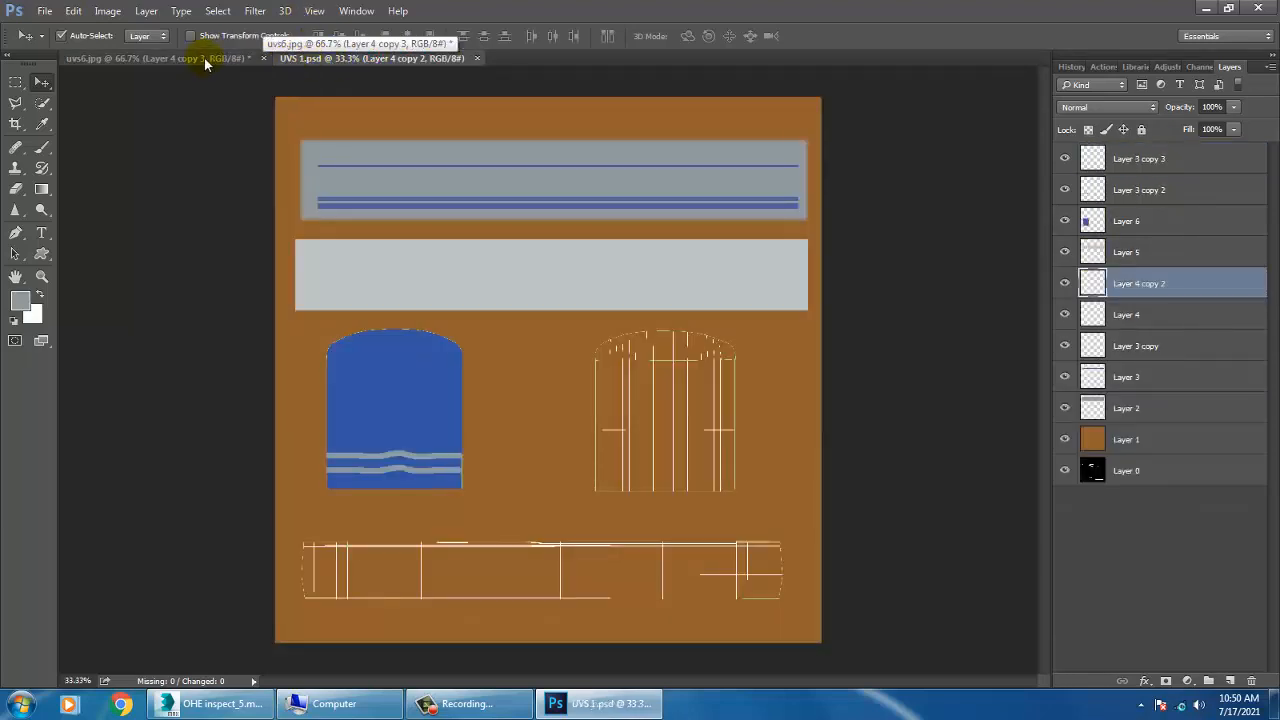
left_click(205, 62)
key("ctrl+t")
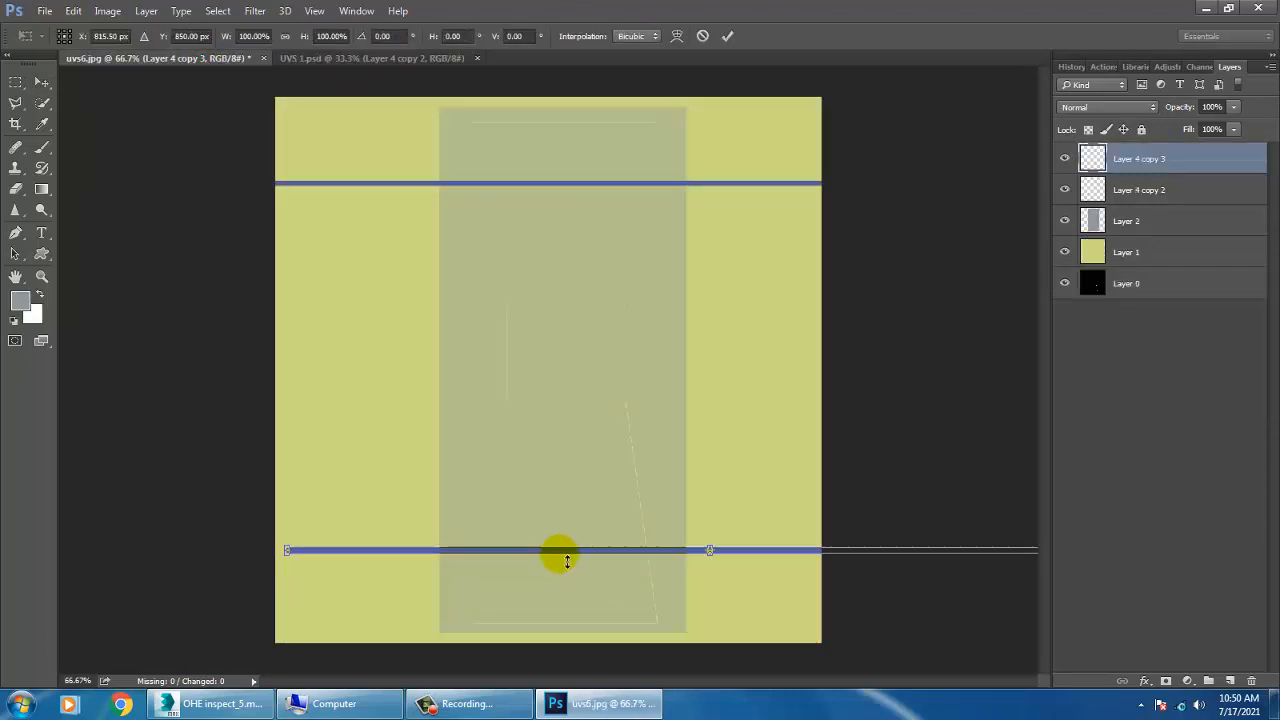
mouse_move(711, 549)
left_mouse_down()
mouse_move(707, 536)
mouse_move(712, 545)
left_mouse_up()
key("Return")
- Duplicate the thick blue stripe just below itself and reduce the duplicate's height to form a thinner stripe
left_click_drag(629, 543, 636, 566, "alt")
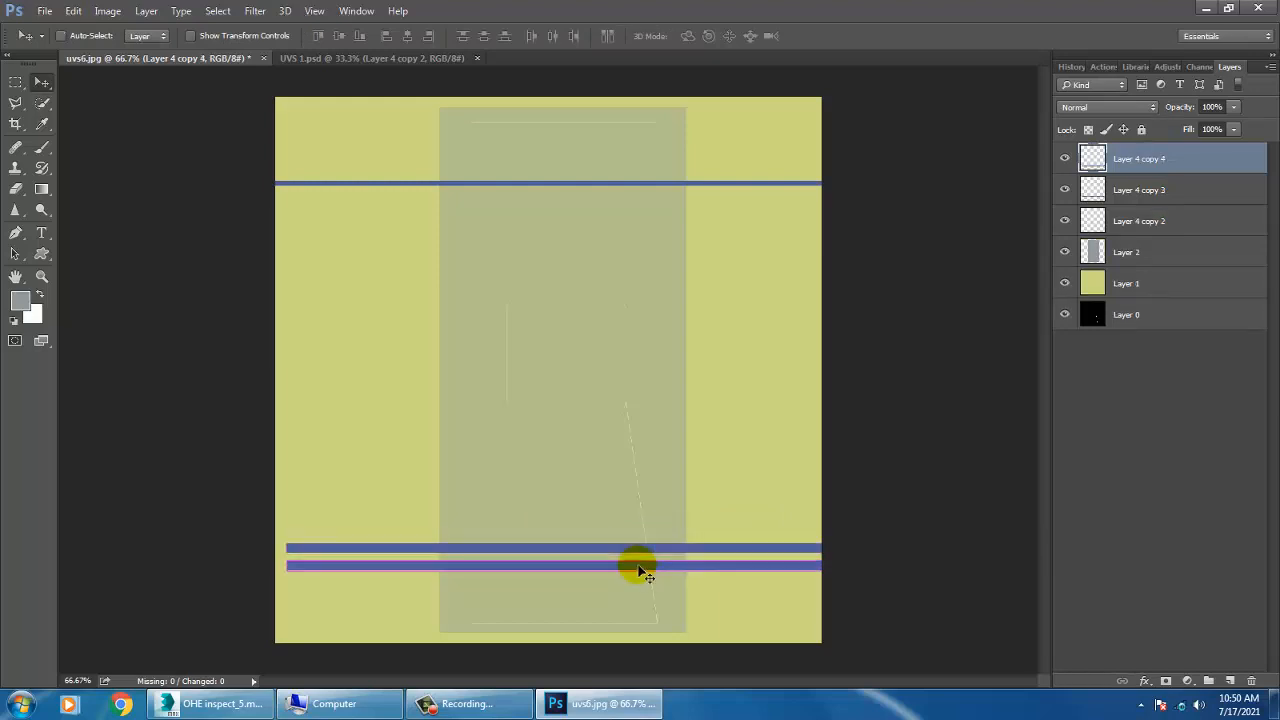
key("ctrl+t")
left_click_drag(717, 579, 711, 571)
key("Return")
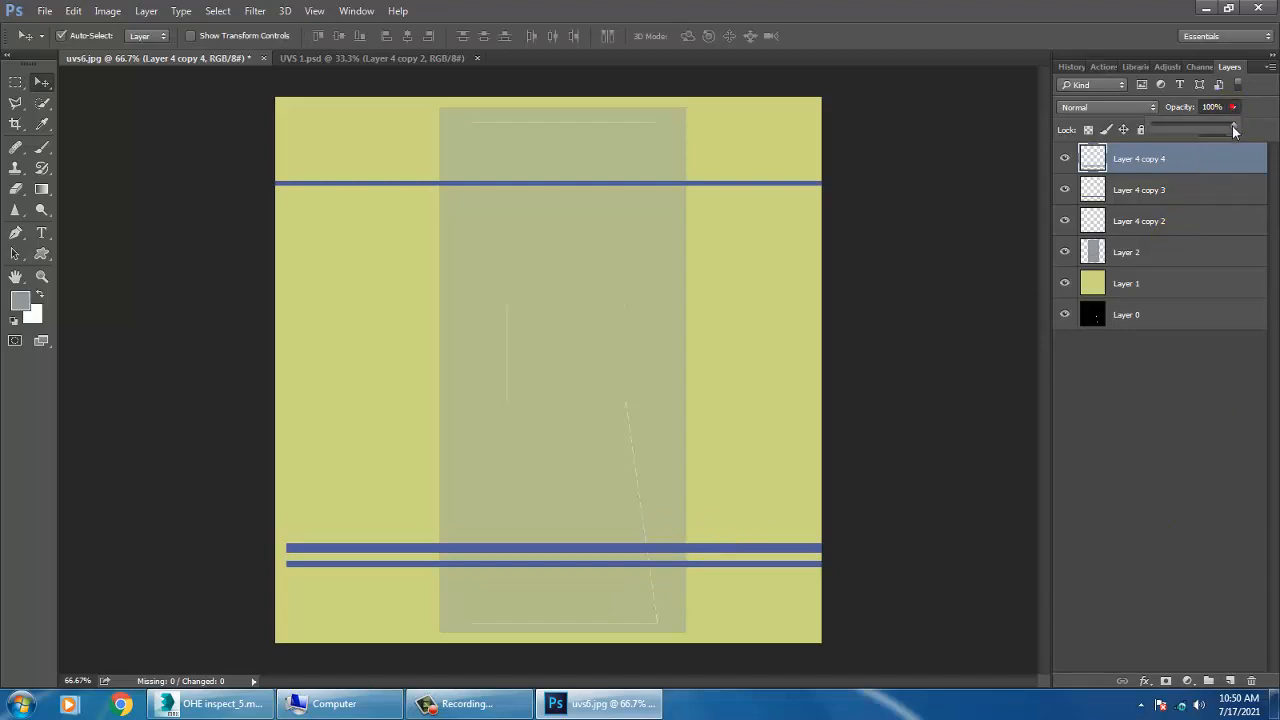
- Restore Layer 2 to 100% opacity and hide Layer 1 and Layer 0
left_click(1153, 250)
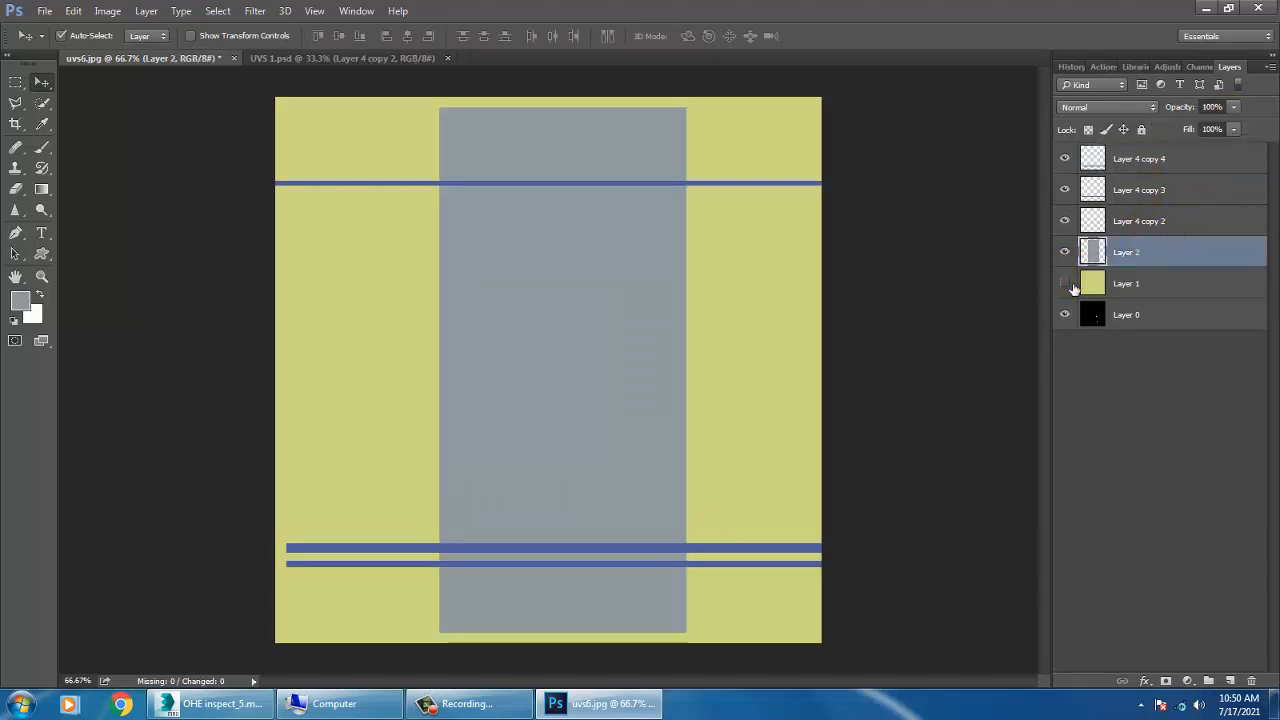
left_click(1065, 283)
left_click(1065, 314)
- Save the layered image as a Photoshop file named uvs6 in the OHE Inspection car texture folder
left_click(44, 11)
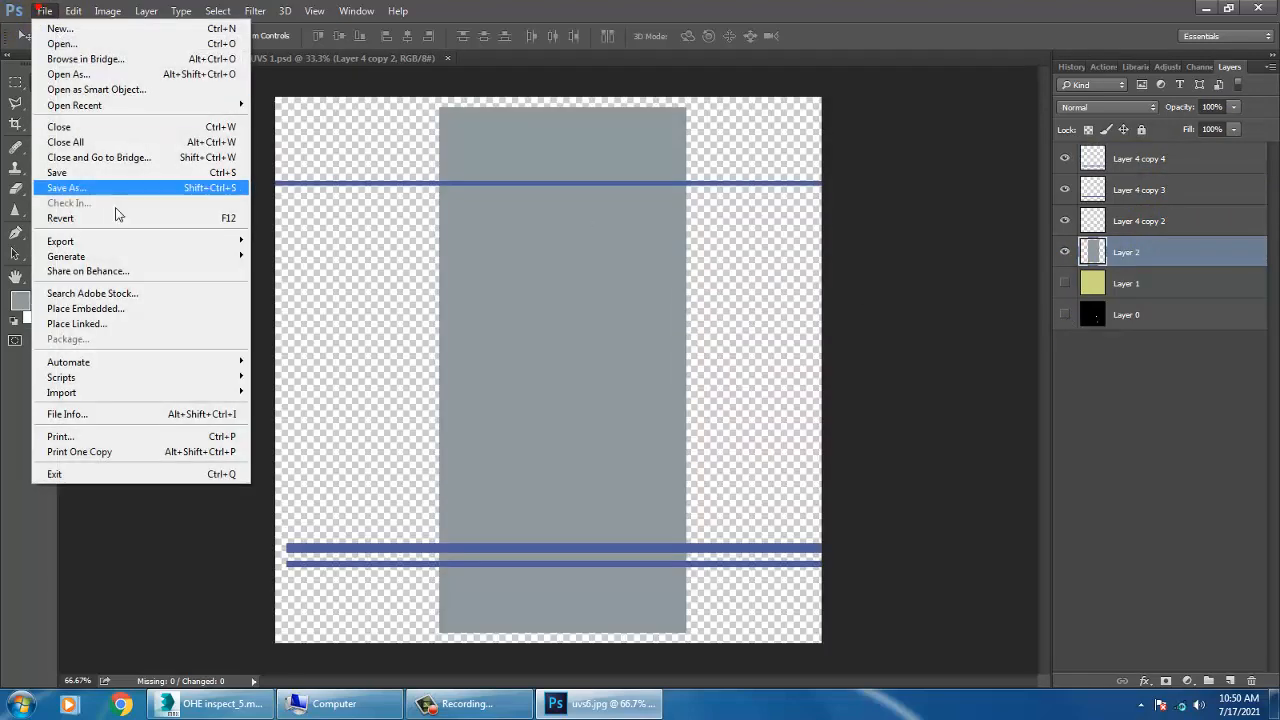
left_click(147, 187)
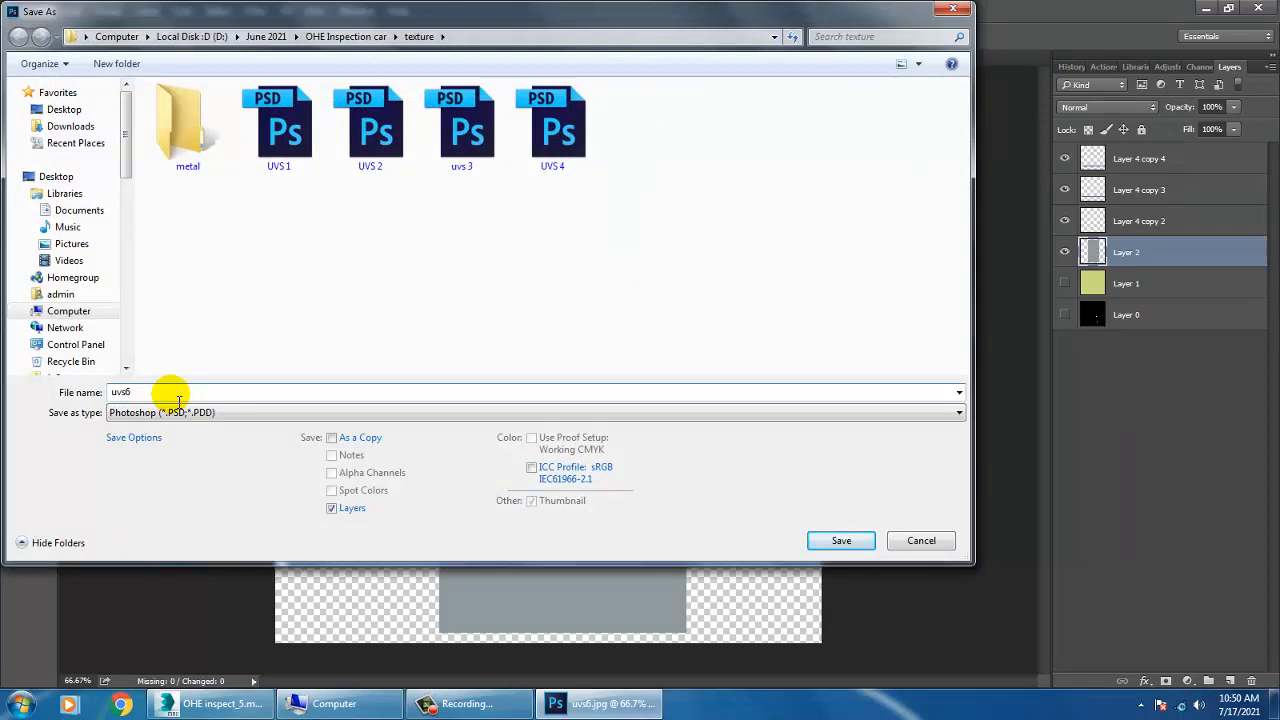
key("BackSpace")
type("6")
left_click(174, 484)
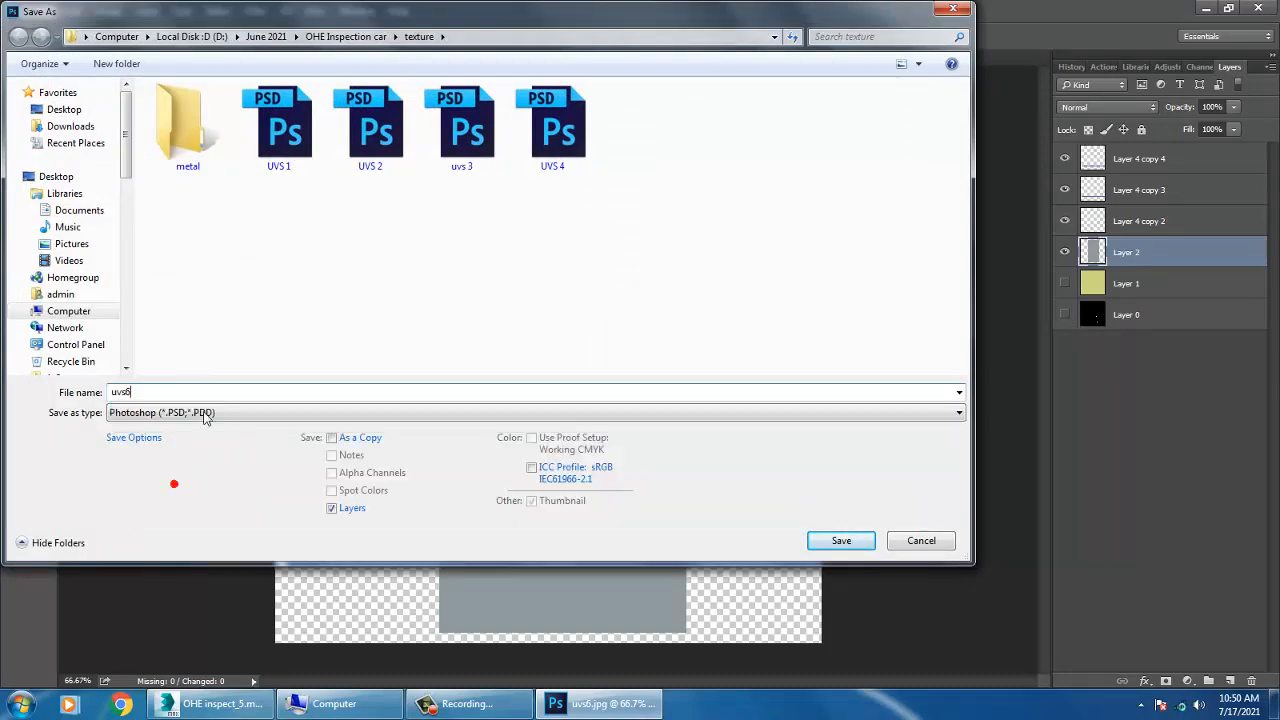
left_click(830, 540)
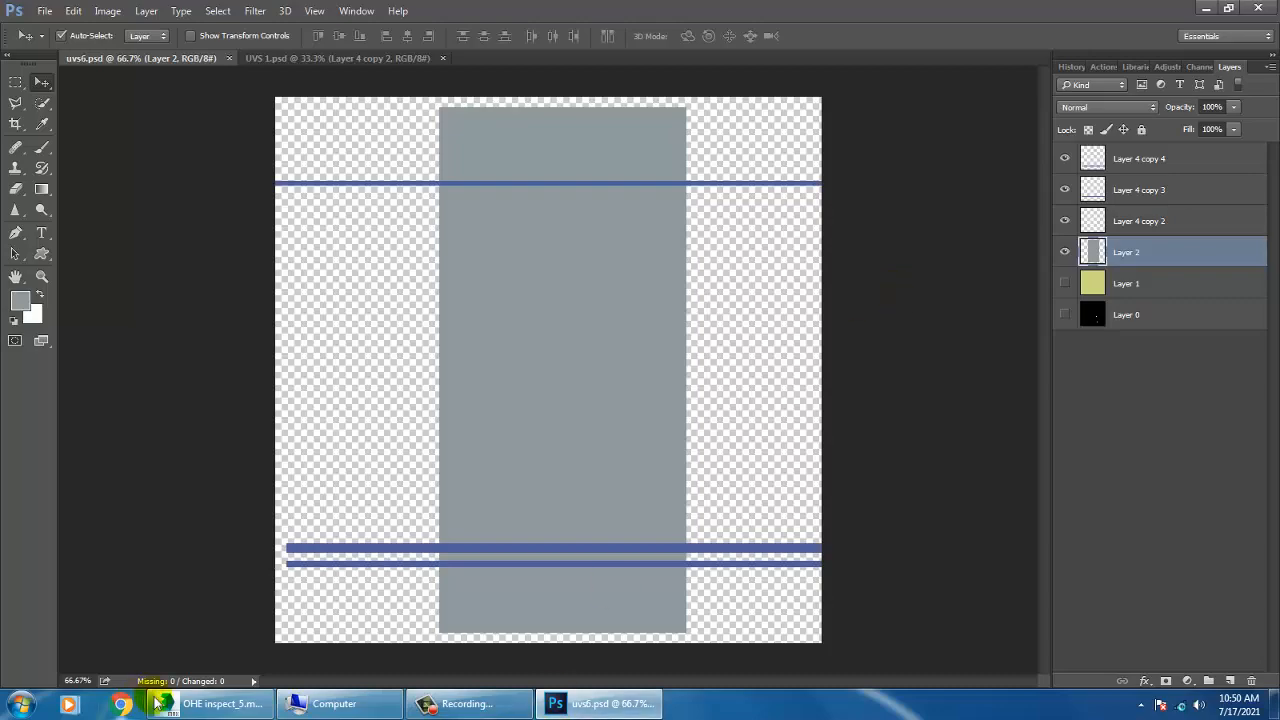
- Switch to 3ds Max, minimize the rendered UV map window, and leave polygon sub-object mode on the door object
left_click(245, 704)
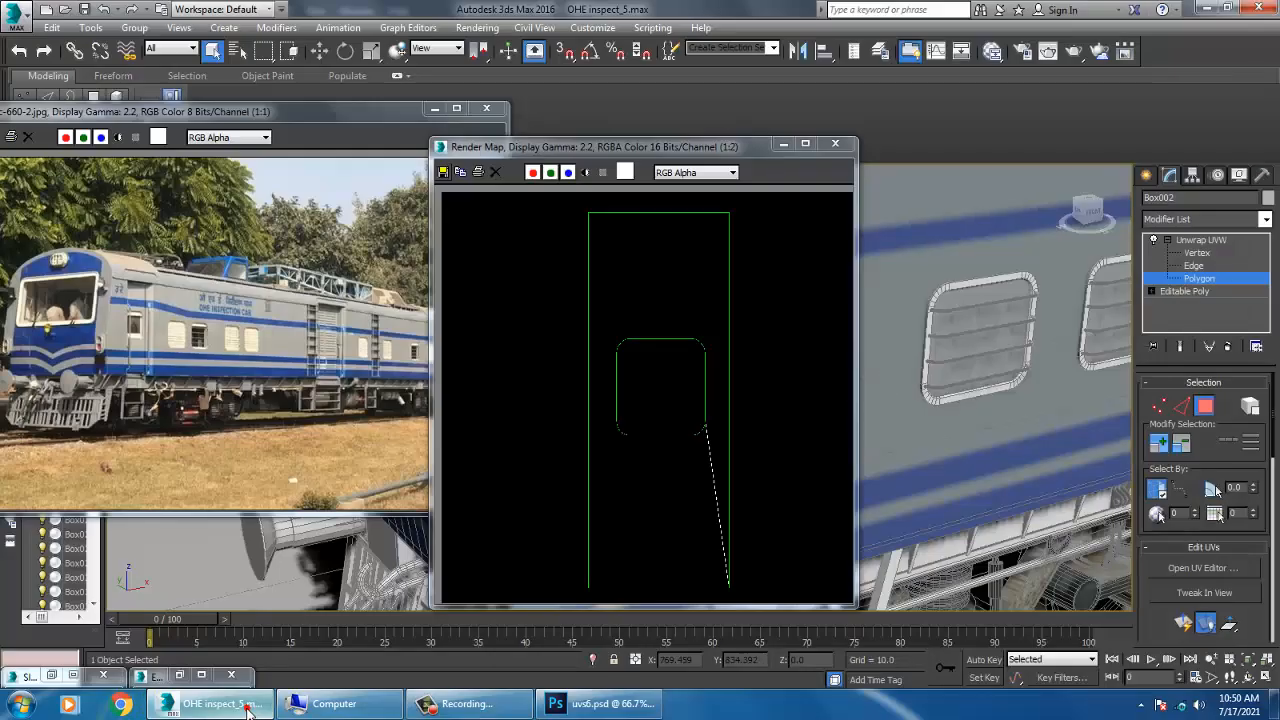
left_click(783, 145)
key("ctrl+b")
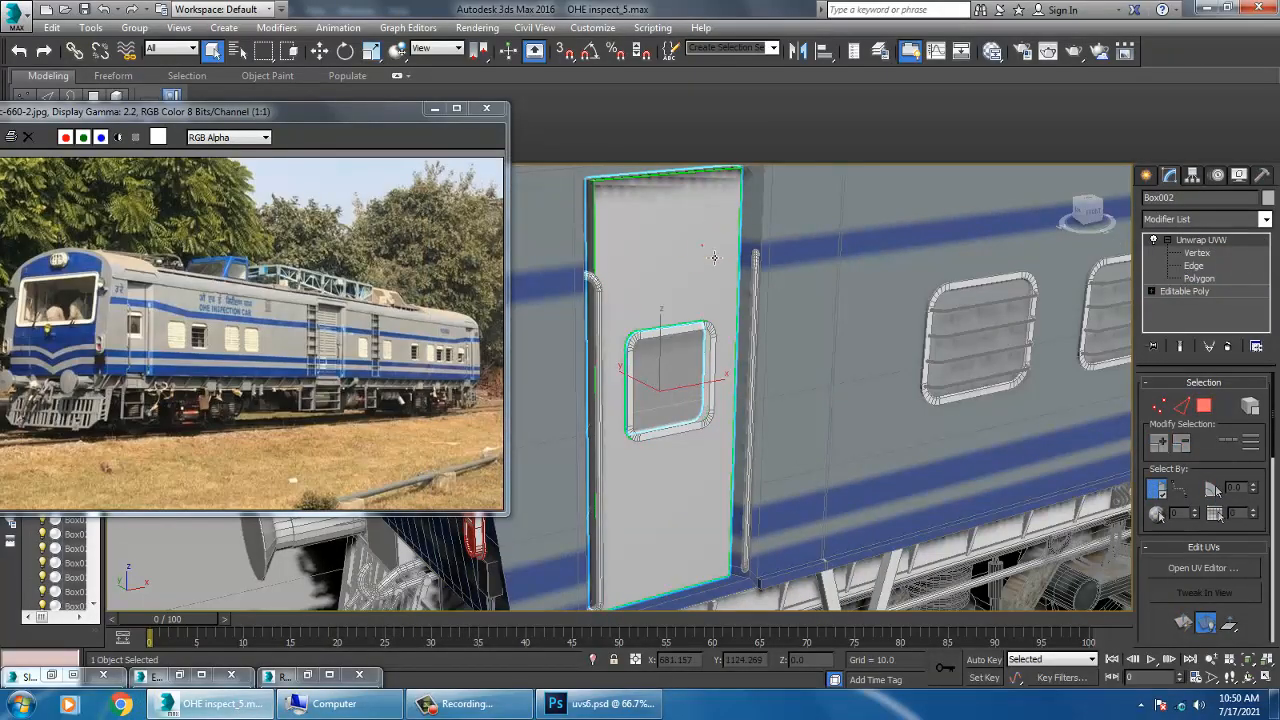
left_click(702, 245)
- In the Slate Material Editor, add a new VRayMtl in the empty space below the existing material nodes and open its parameters
key("m")
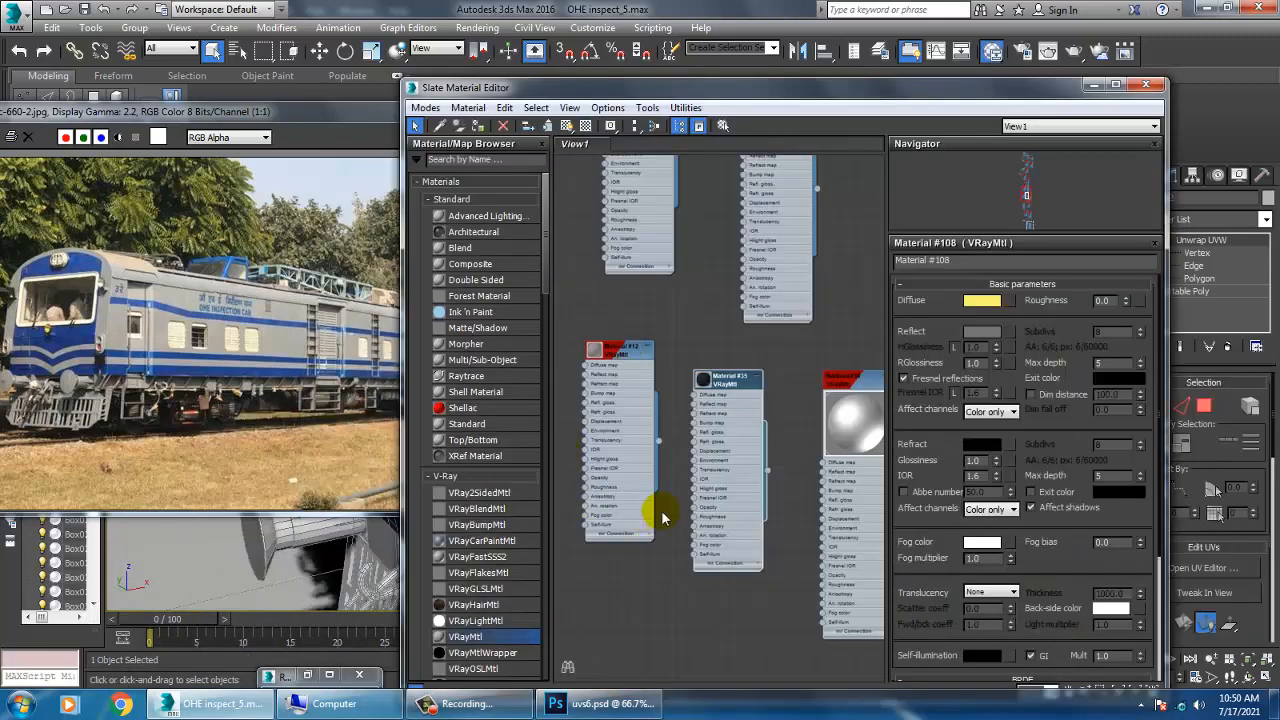
left_click(505, 645)
left_click_drag(648, 438, 650, 418)
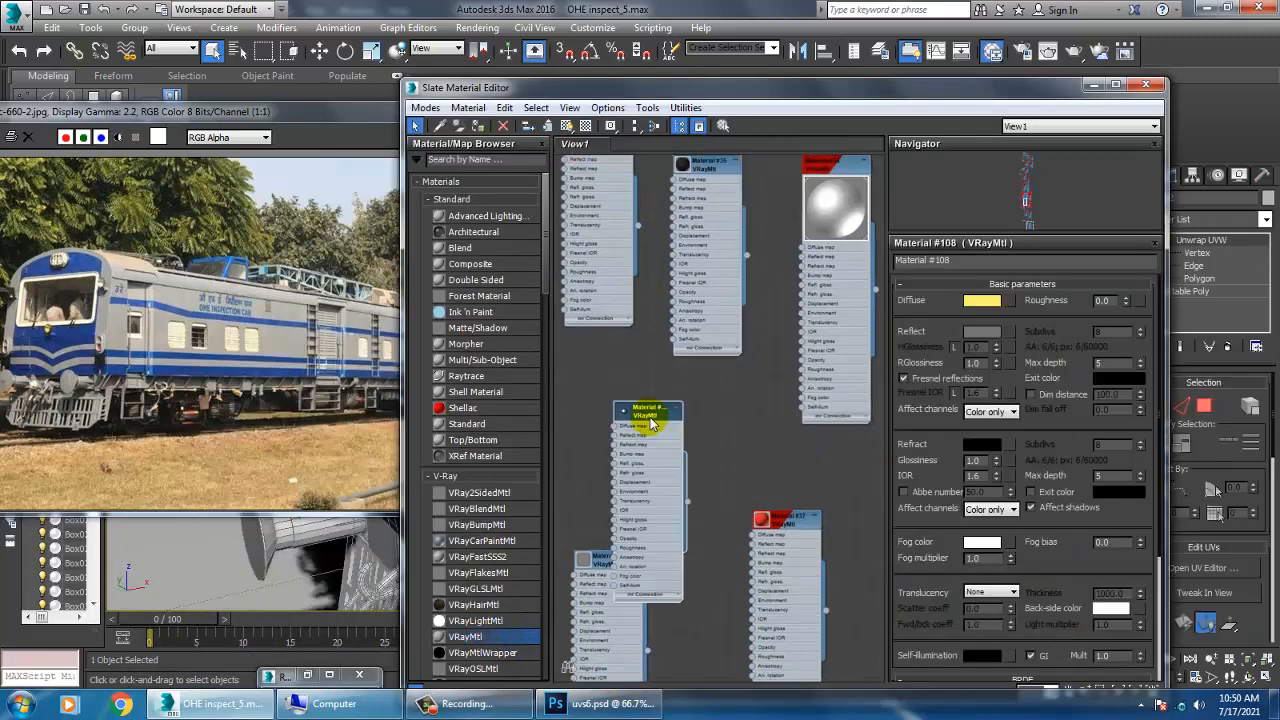
scroll(686, 420, "down", 8)
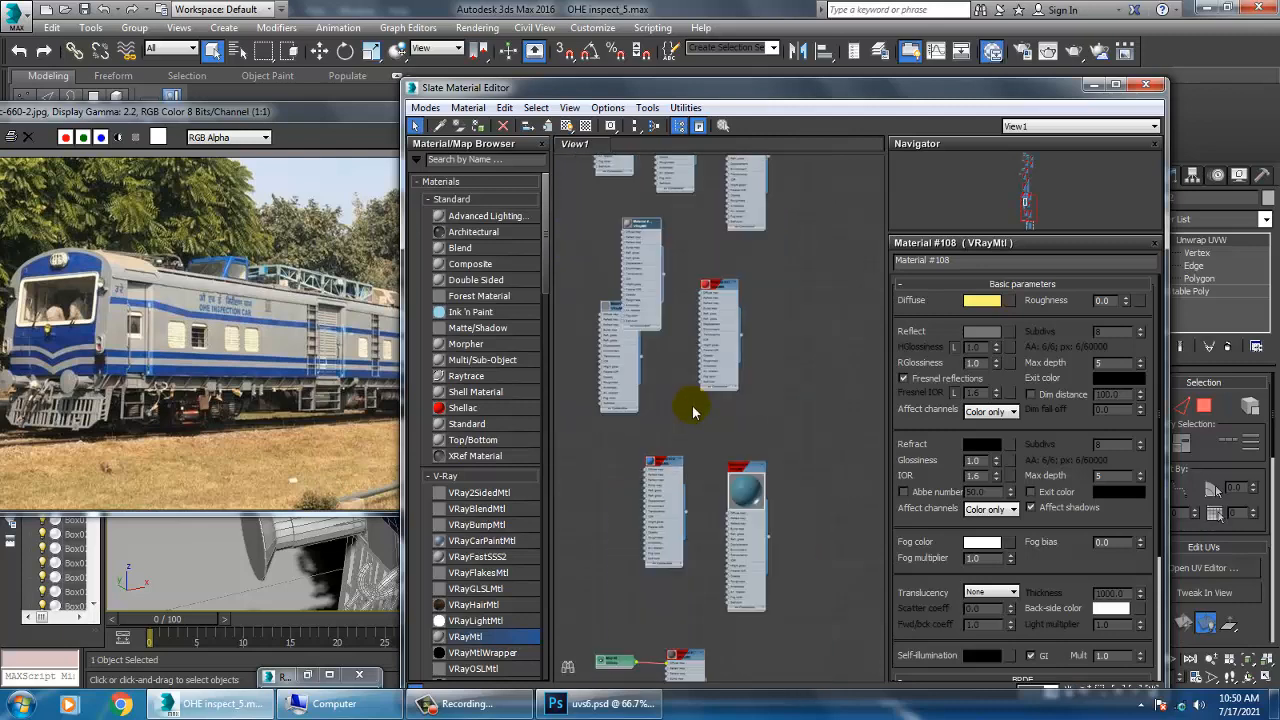
middle_click_drag(750, 480, 737, 265)
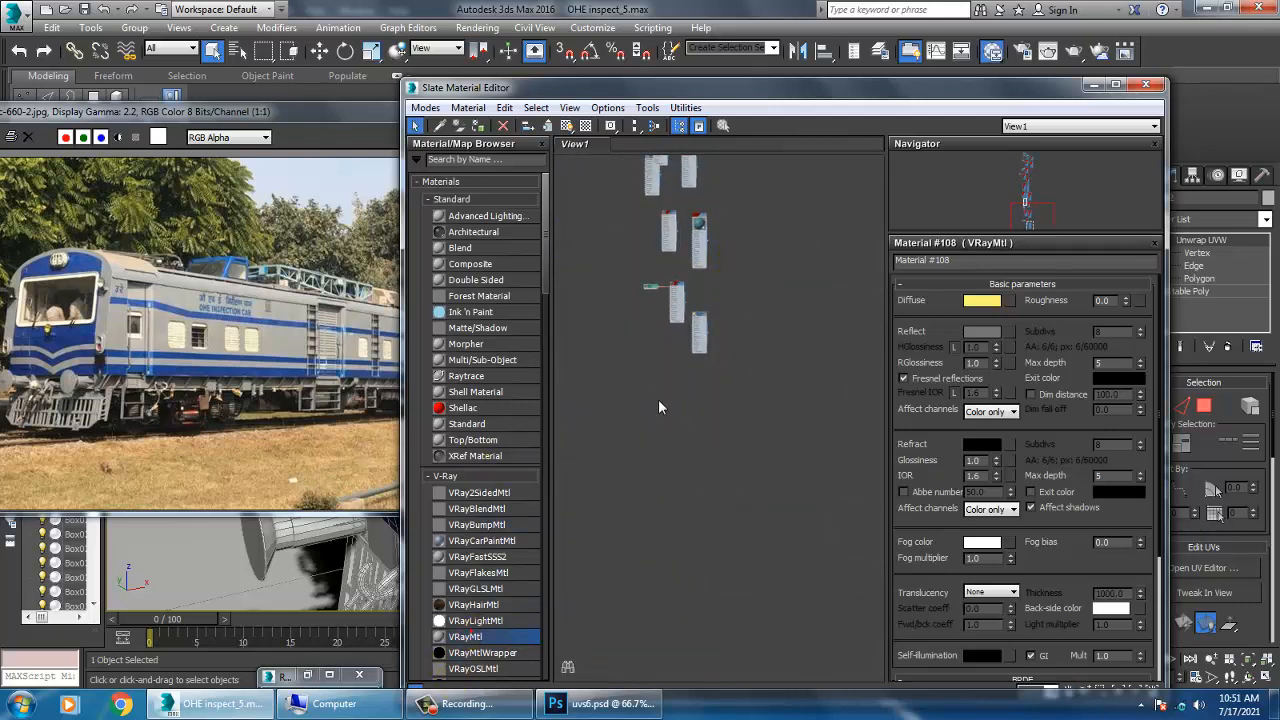
left_click_drag(659, 407, 657, 406)
scroll(657, 406, "up", 5)
left_click_drag(655, 346, 691, 311)
double_click(698, 308)
middle_click_drag(727, 326, 729, 390)
- Load uvs6.psd as the new material's diffuse bitmap with collapsed layers and assign the material to the selected door
left_click(1006, 302)
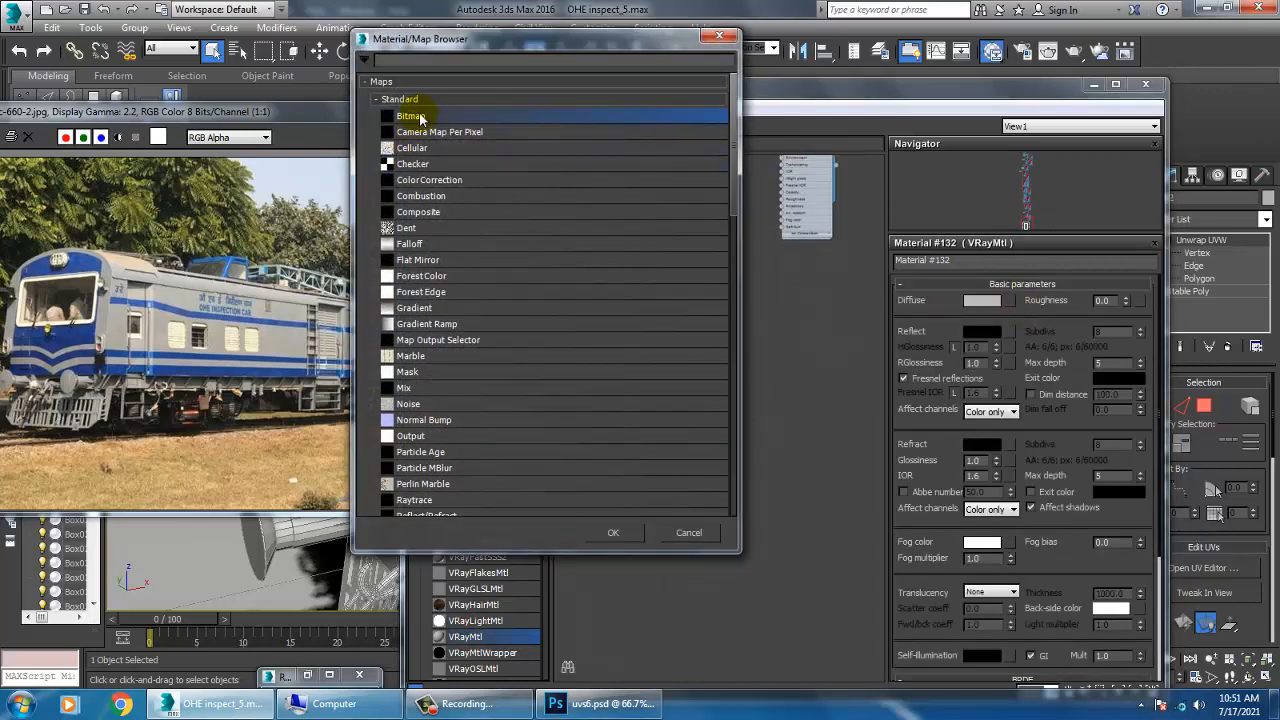
double_click(418, 124)
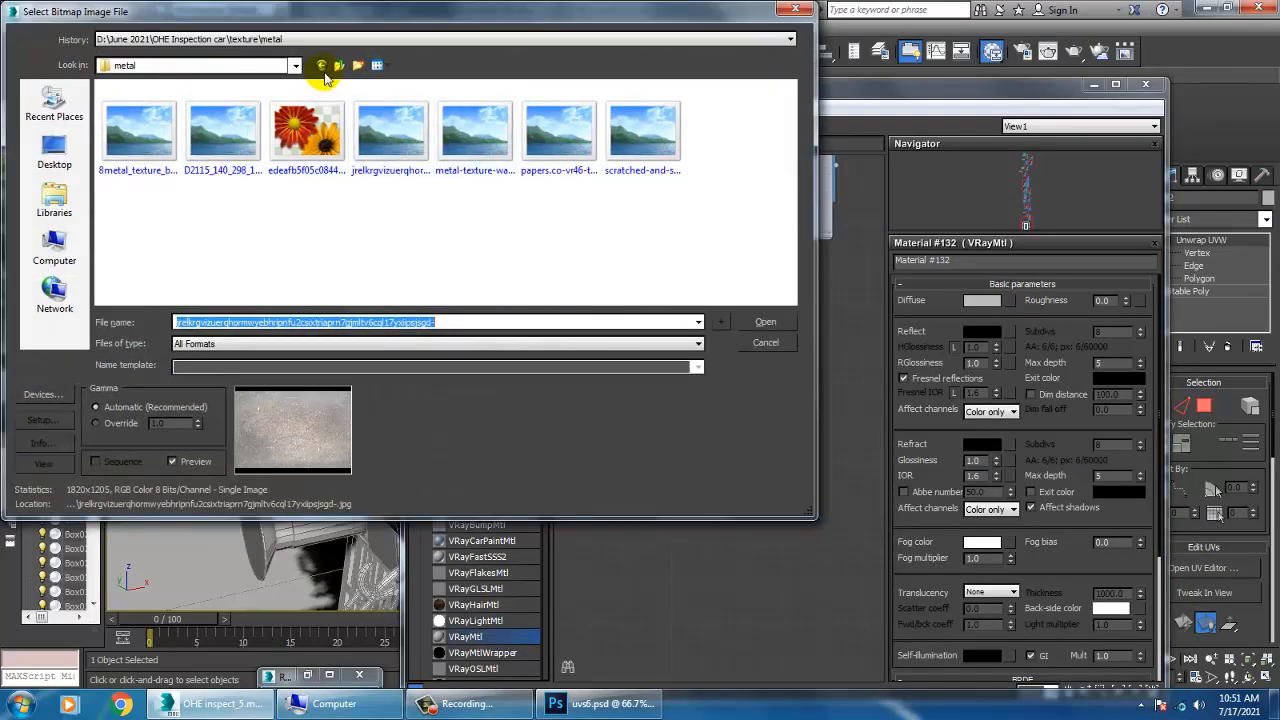
left_click(342, 67)
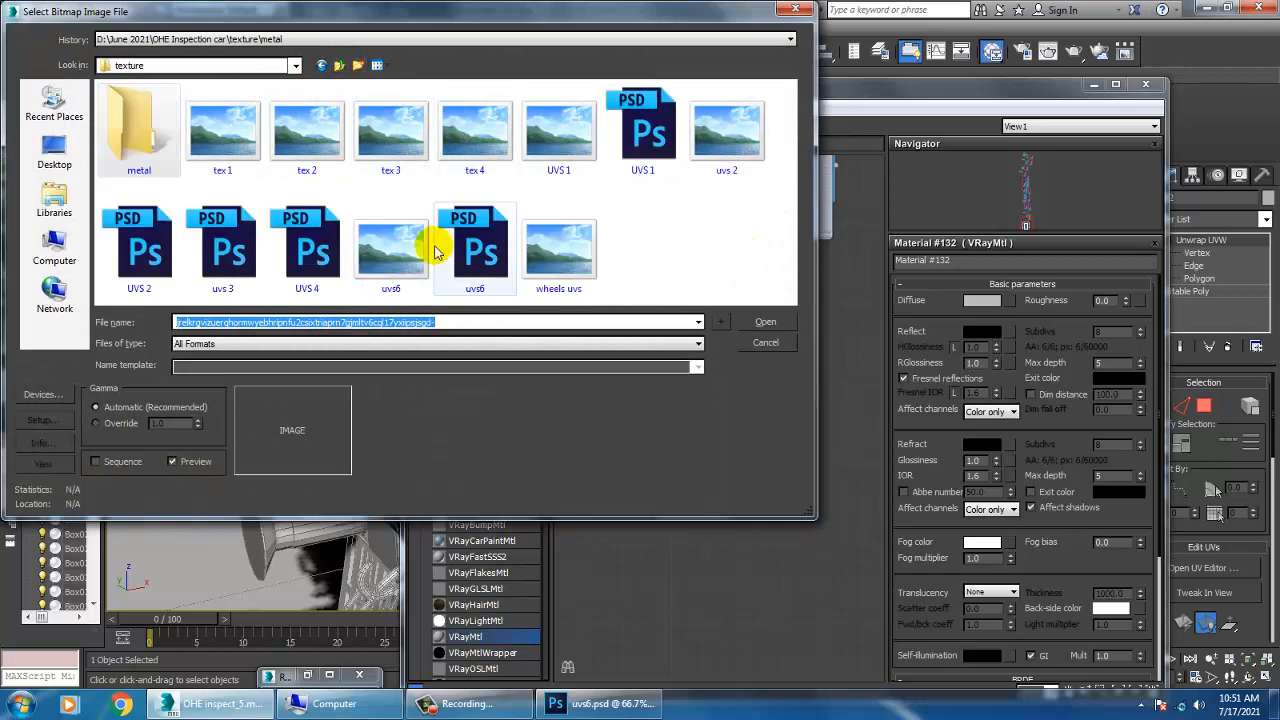
double_click(467, 262)
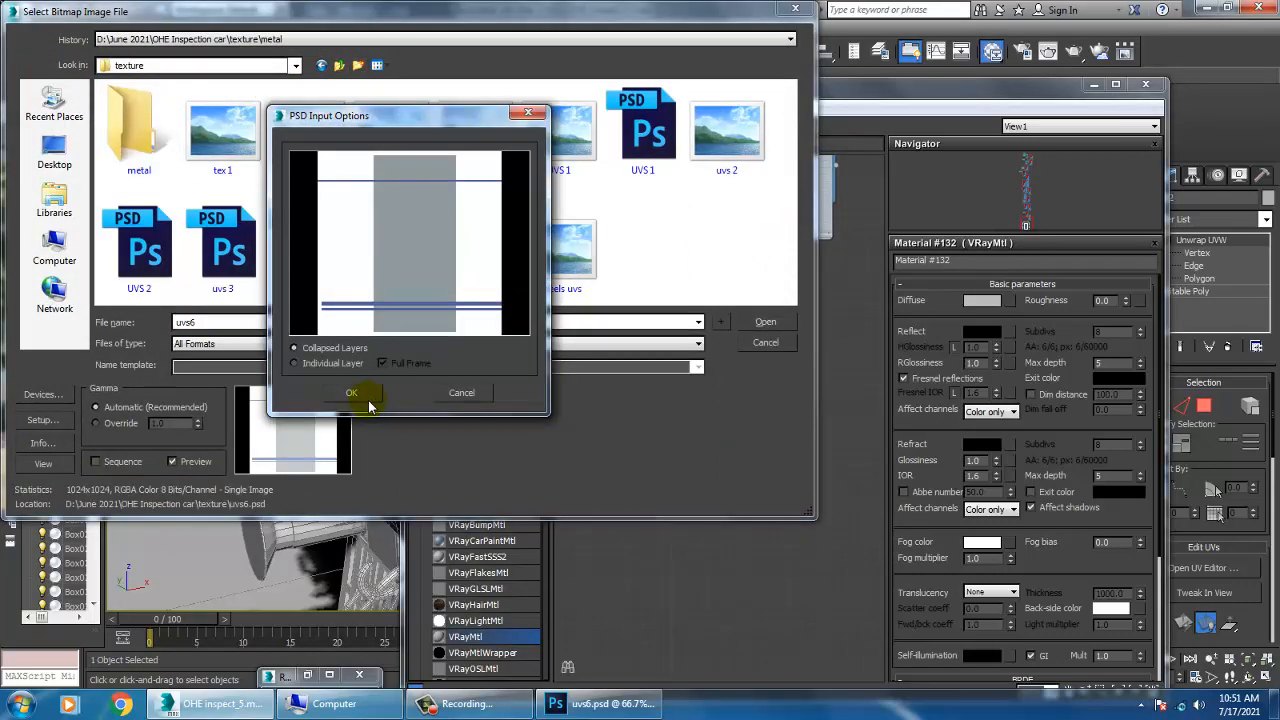
left_click(366, 399)
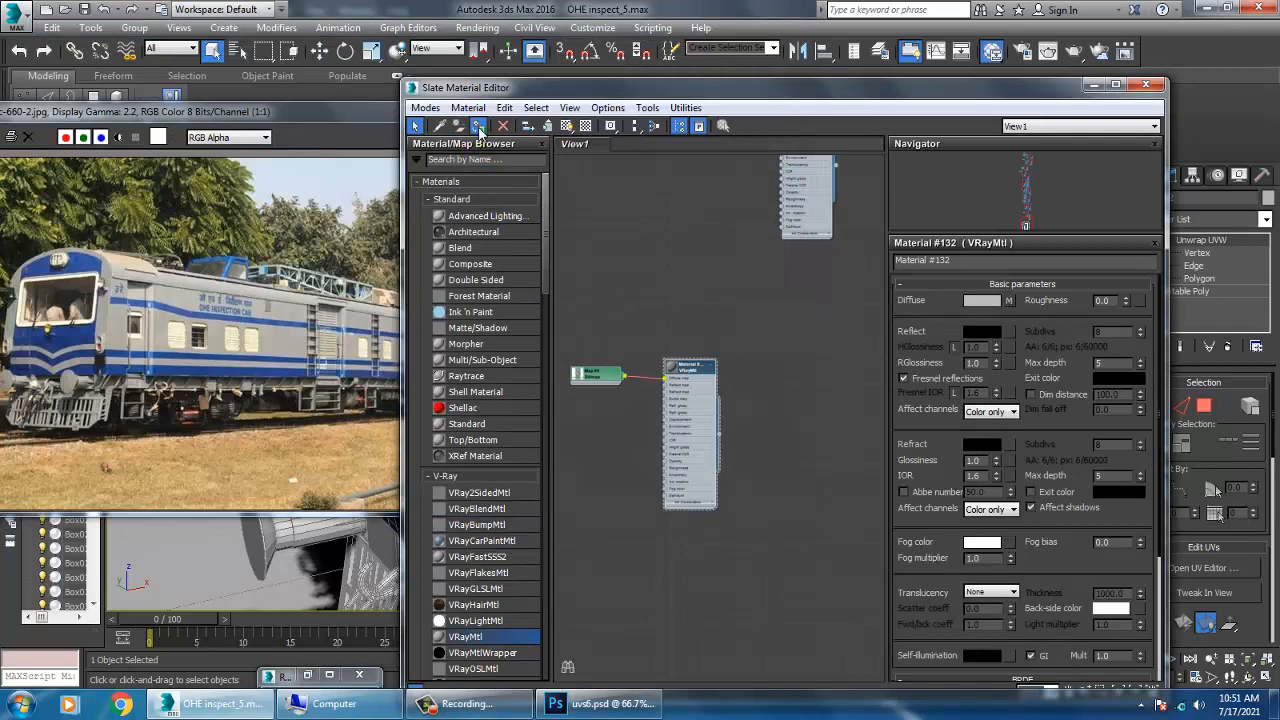
left_click(478, 126)
left_click(1095, 86)
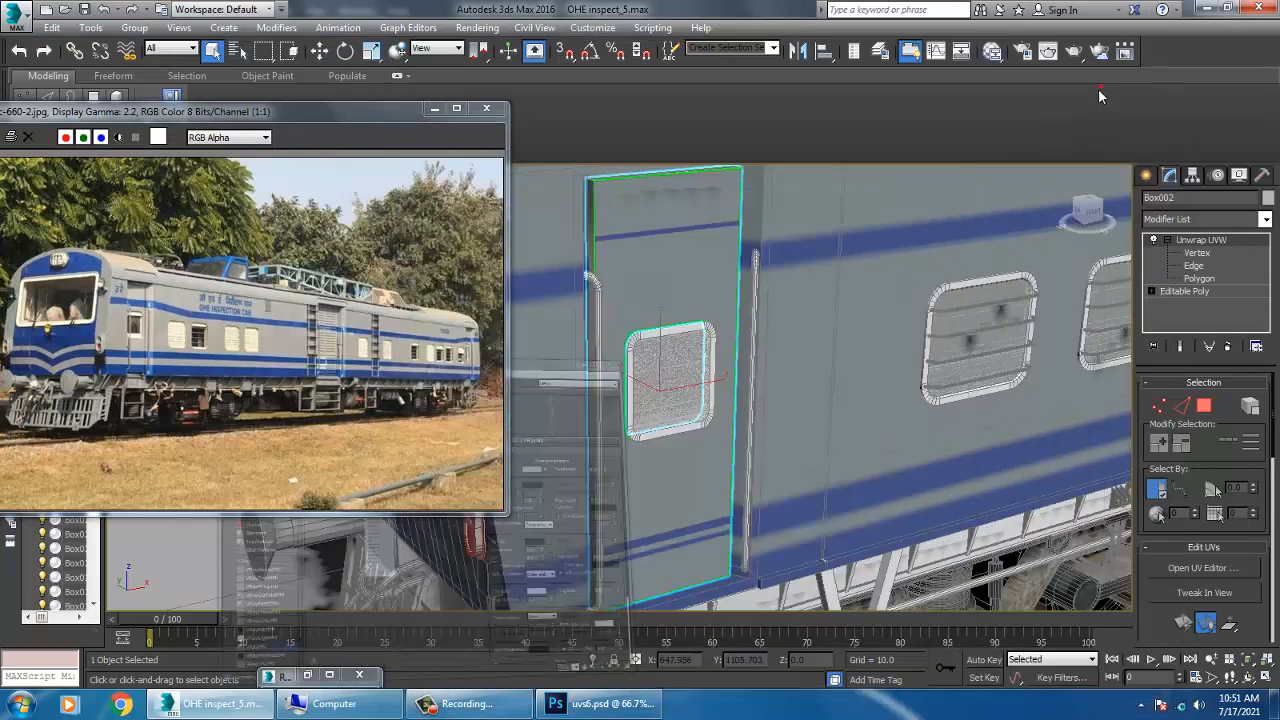
- Check the door stripes against the car body, switch to Photoshop, and stretch the upper blue stripe downward to 530% of its height
middle_click_drag(766, 306, 800, 218)
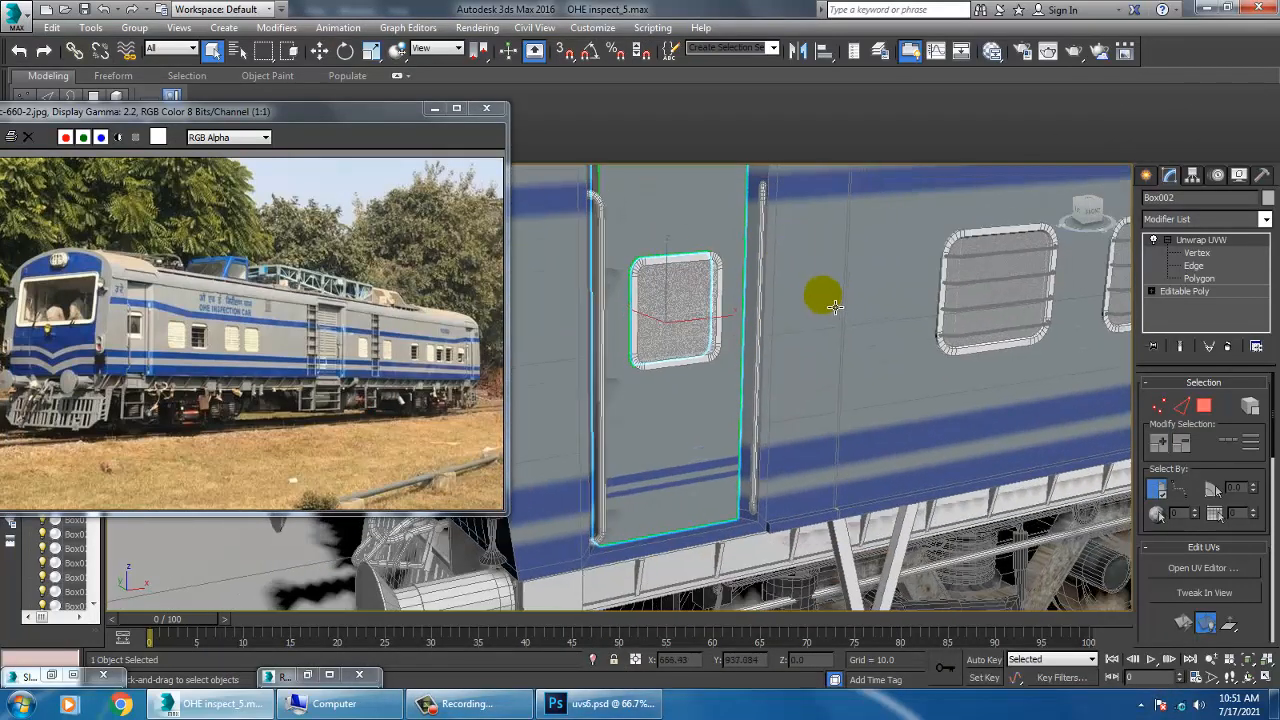
scroll(824, 293, "up", 1)
middle_click_drag(825, 294, 820, 349)
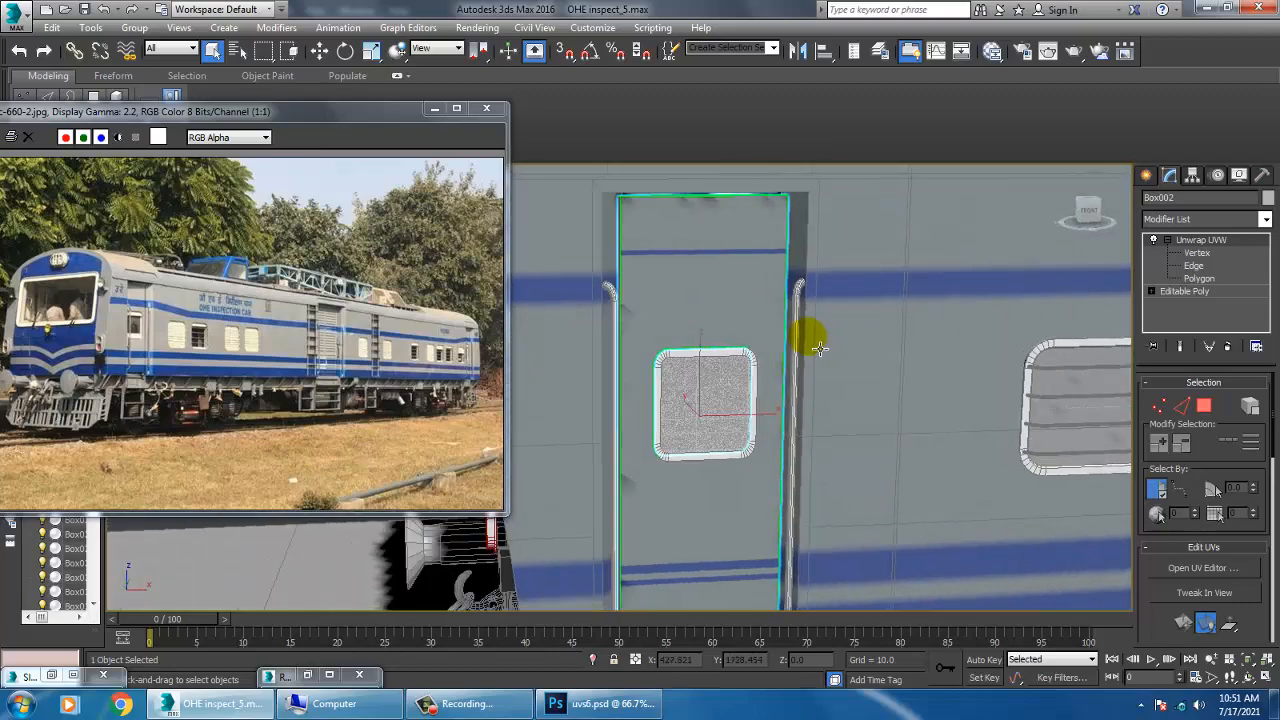
left_click(597, 703)
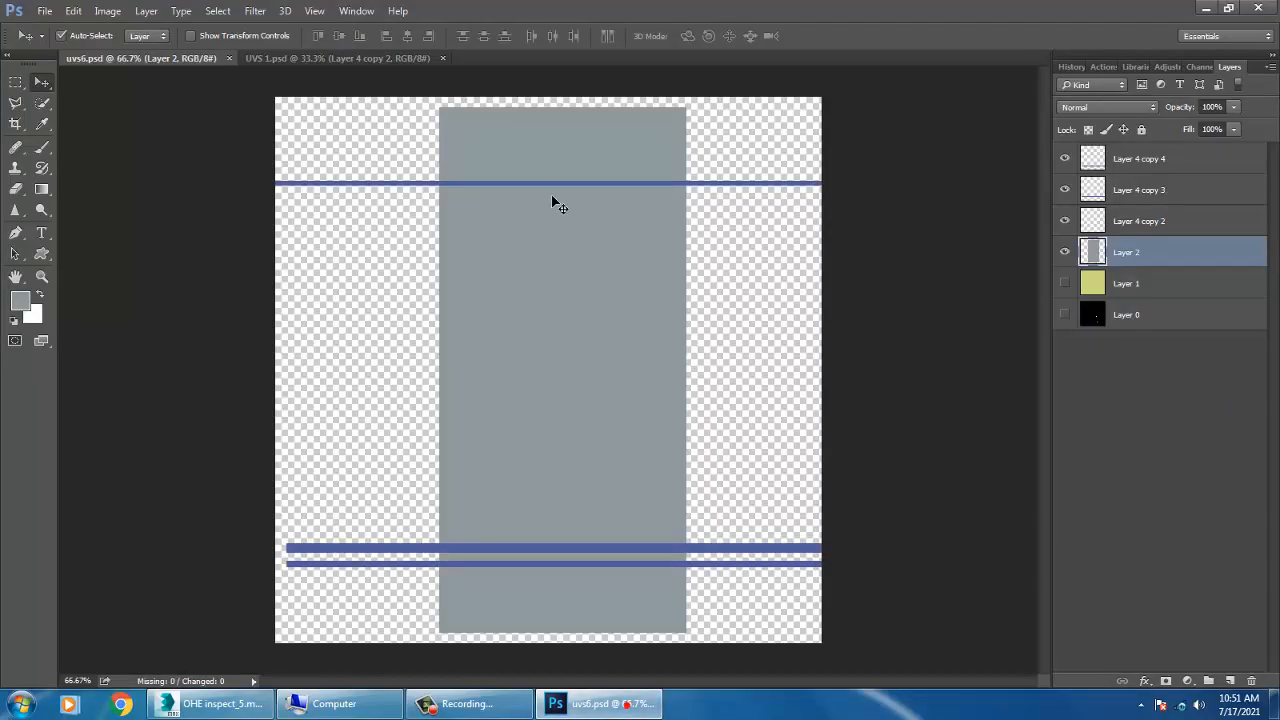
left_click(590, 188)
key("ctrl+t")
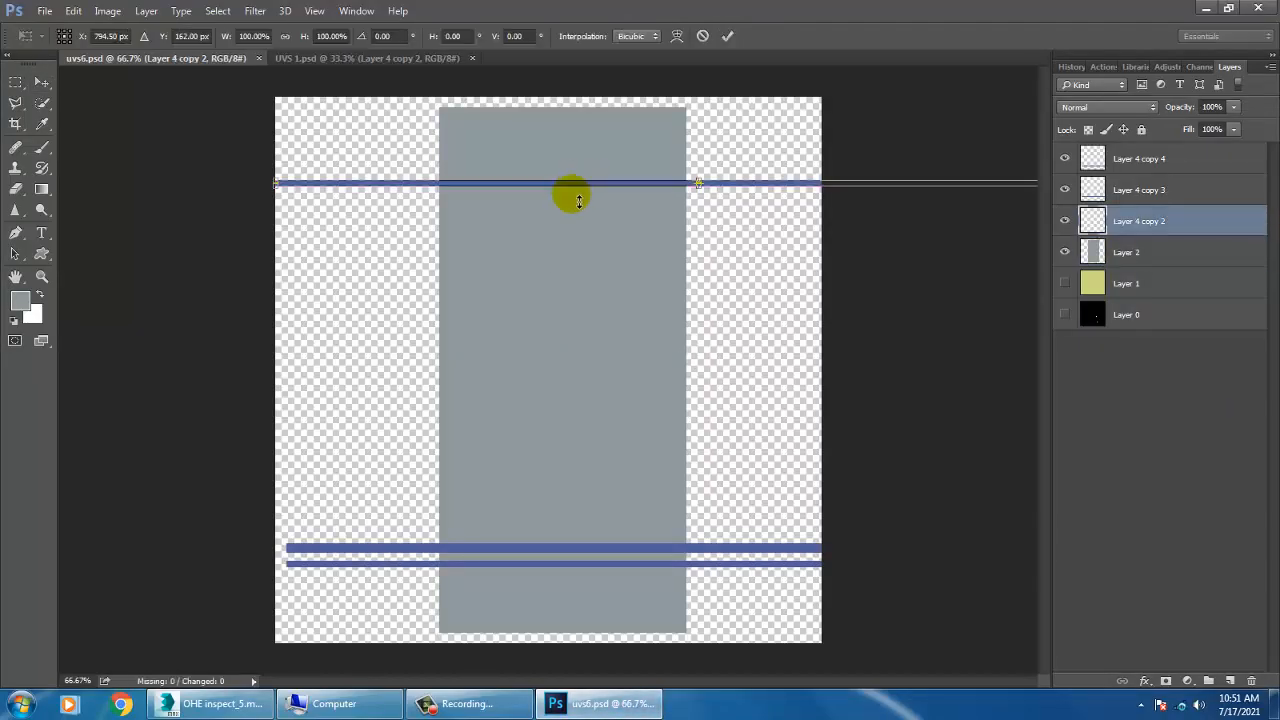
left_click_drag(698, 185, 718, 214)
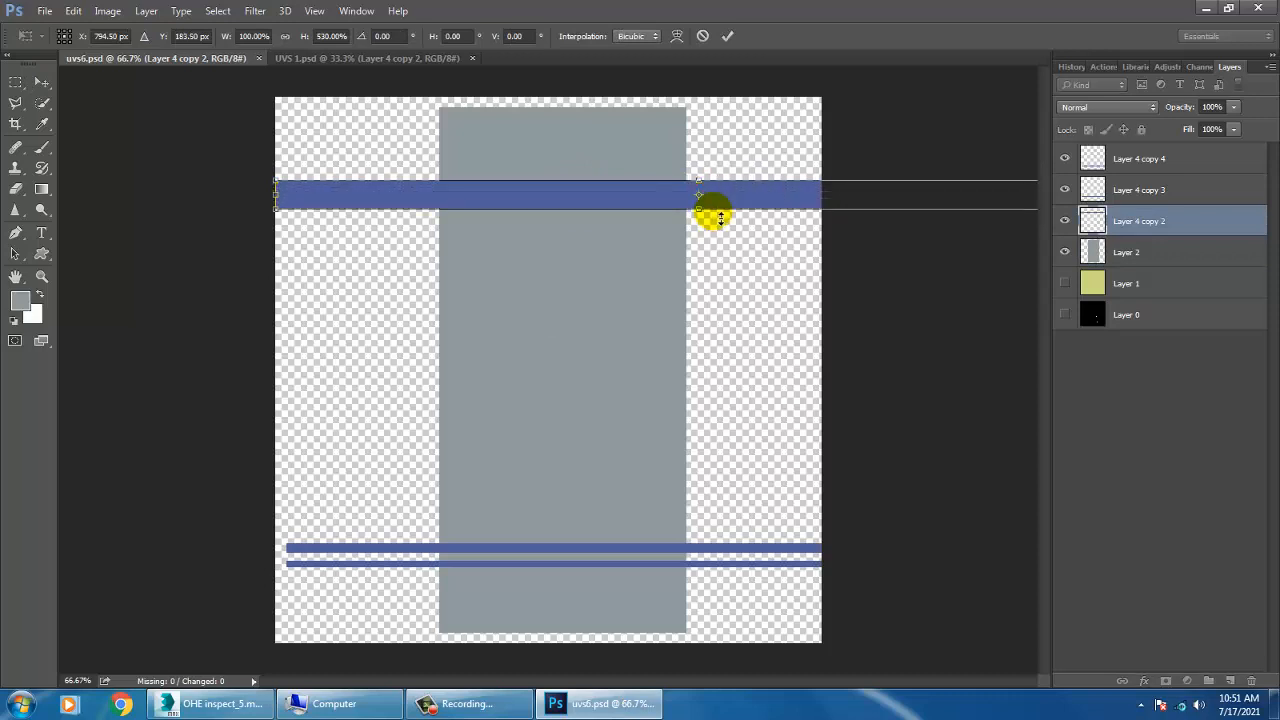
double_click(712, 212)
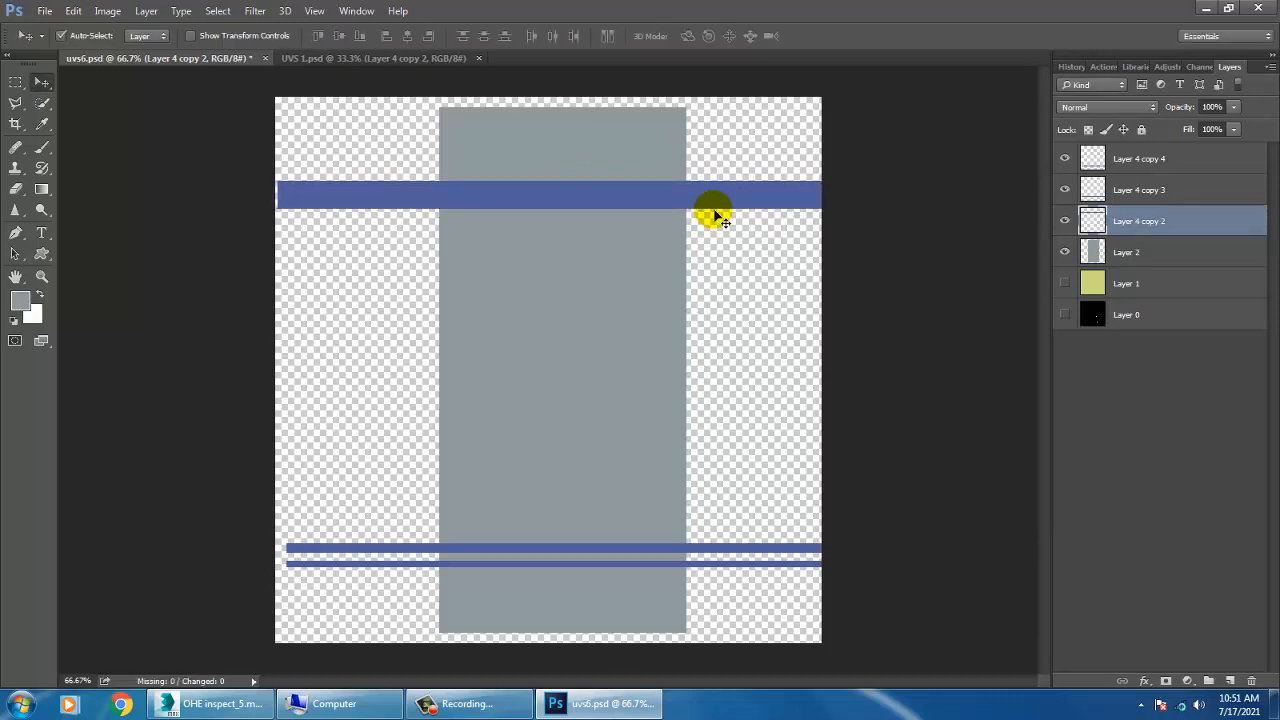
- Compare with the door in 3ds Max, return to Photoshop, and nudge the thickened upper stripe down to match the body stripe
left_click(210, 703)
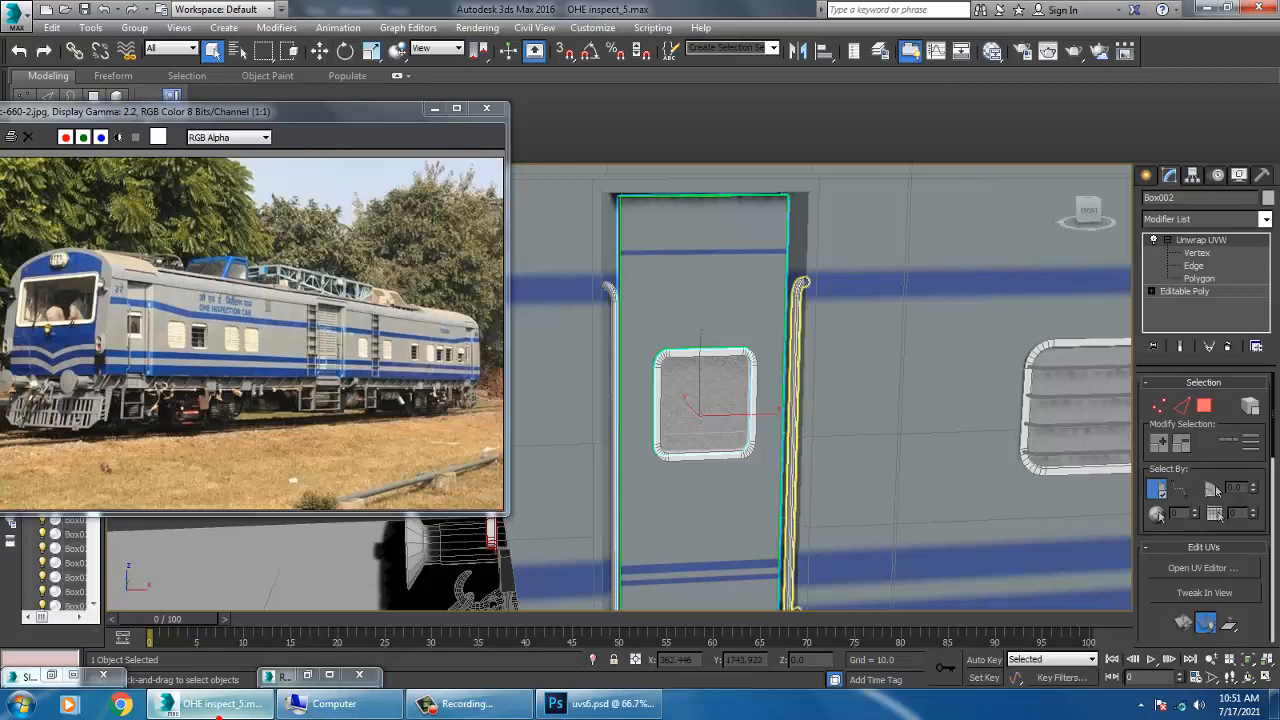
left_click(218, 714)
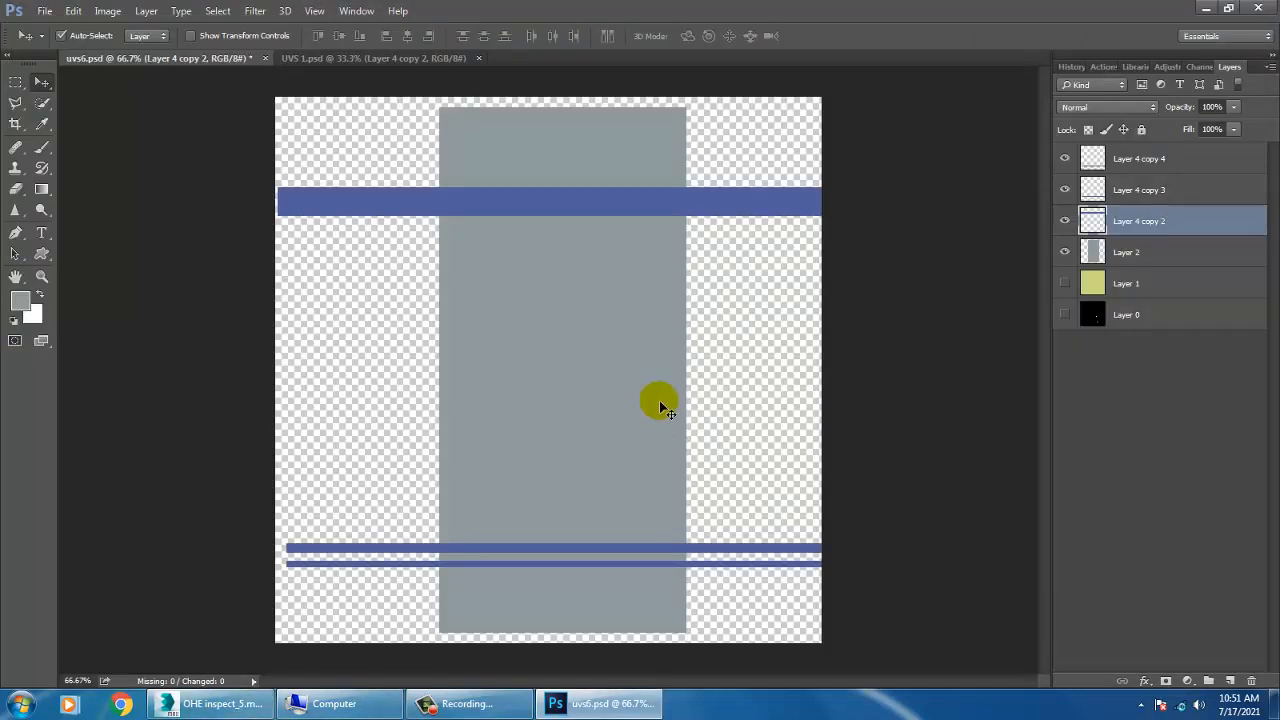
key("Down")
key("Down")
key("Down")
key("Down")
key("Down")
key("Down")
key("Down")
key("Down")
key("Down")
key("Down")
key("Down")
key("Down")
key("Down")
key("Down")
key("Down")
key("Down")
key("Down")
key("Down")
key("Down")
key("Down")
key("Down")
key("Down")
key("Down")
key("Down")
key("Down")
key("Down")
key("Down")
key("Down")
key("Down")
key("Down")
key("Down")
key("Down")
key("Down")
key("Down")
key("Down")
key("Down")
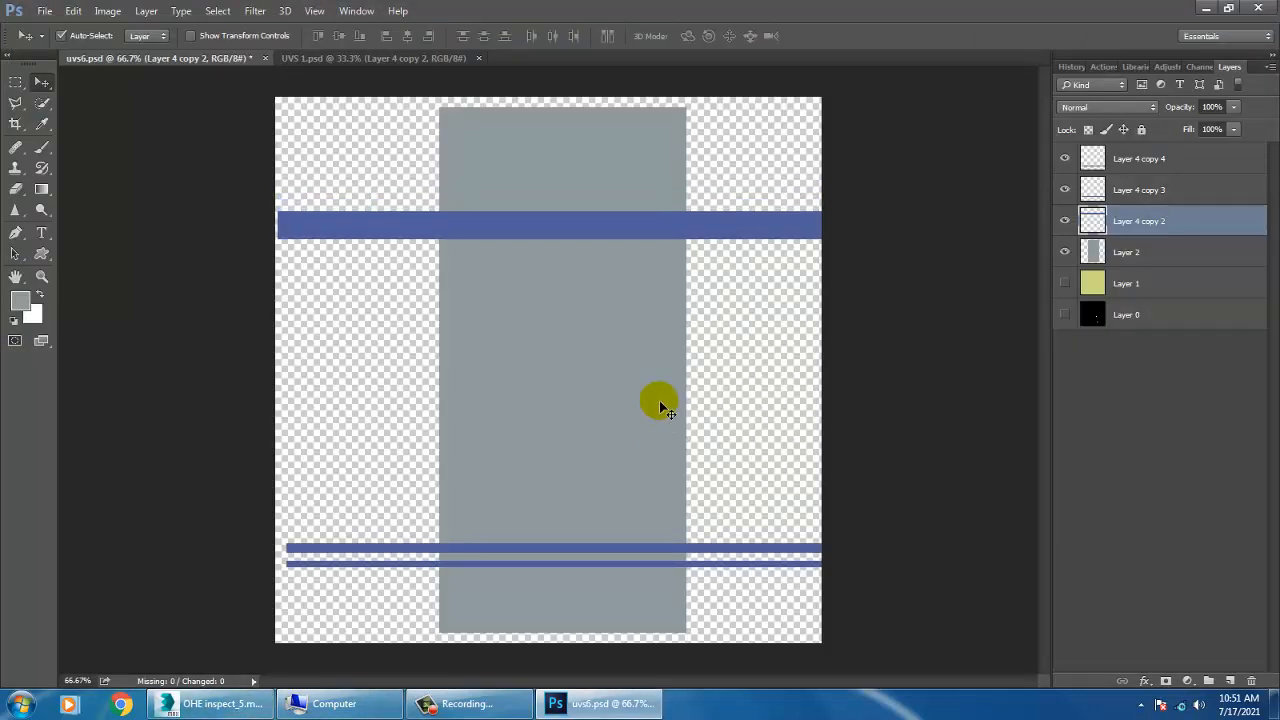
- Try to save the edited stripes over the existing uvs6.psd file
left_click(45, 10)
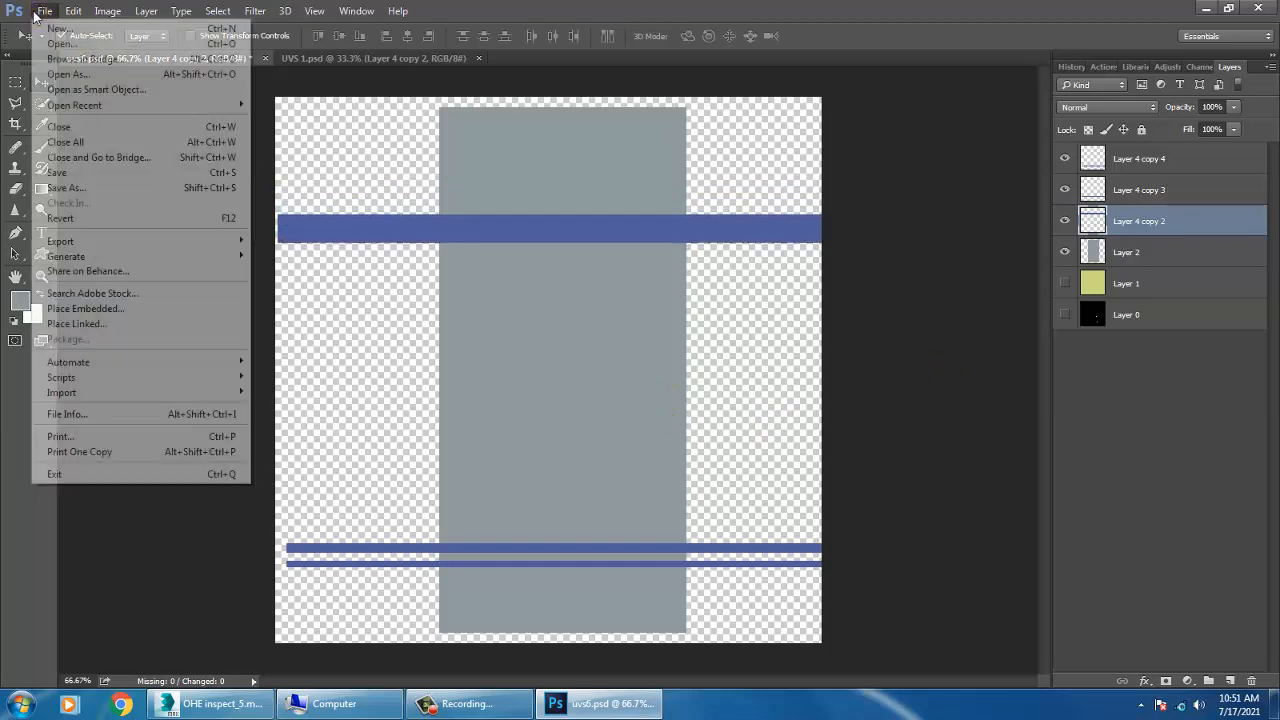
left_click(112, 168)
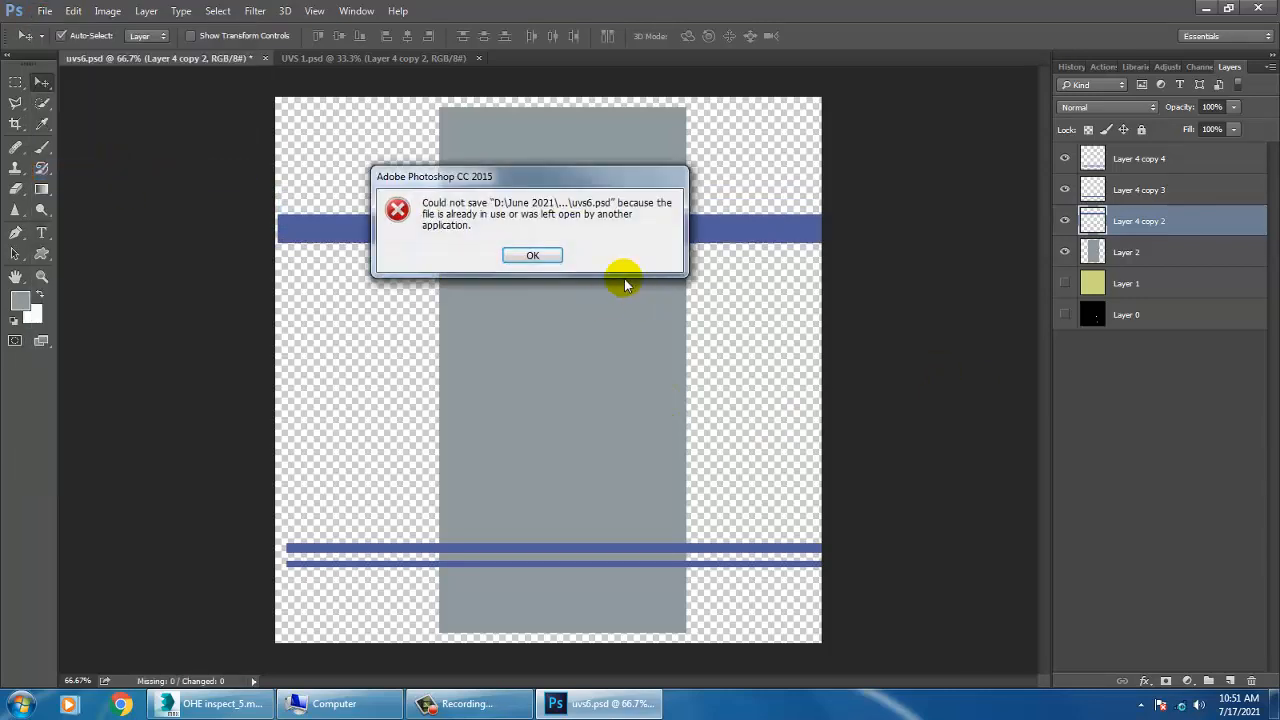
left_click(533, 256)
- Switch to 3ds Max, clear the material editor and rendered UV map away from the door, and view its lower stripes
left_click(603, 705)
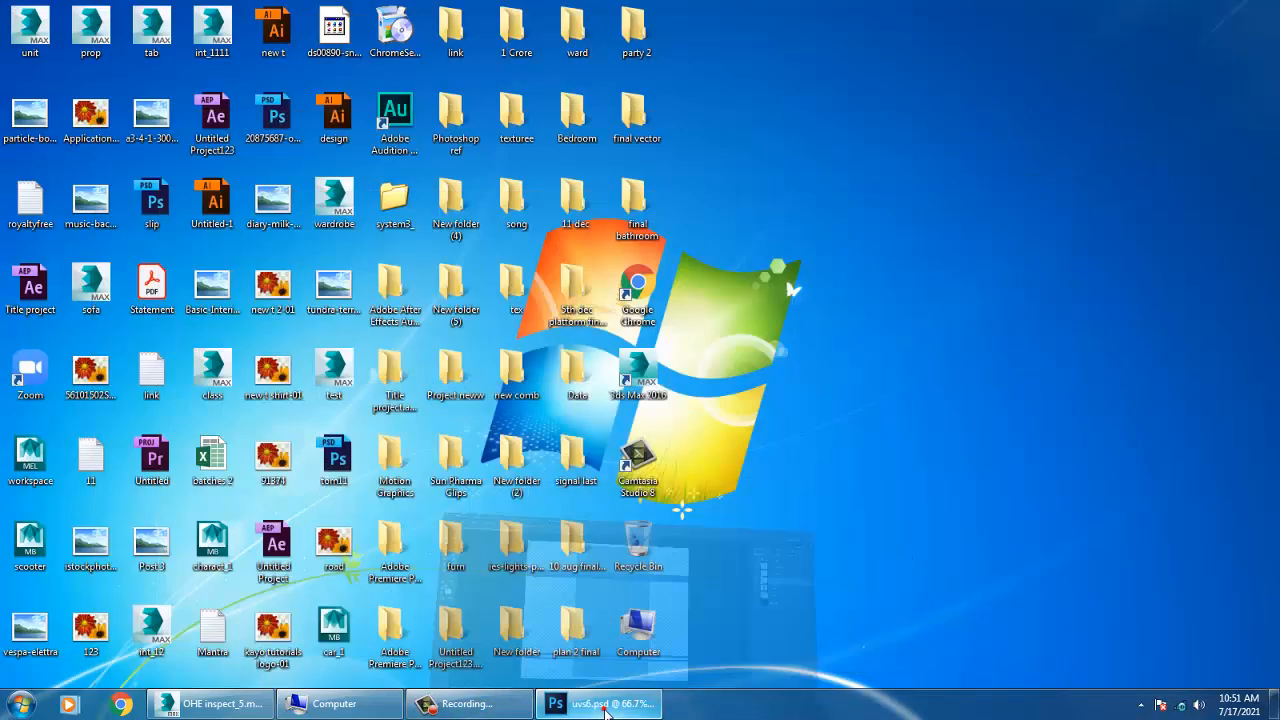
left_click(603, 705)
left_click(225, 705)
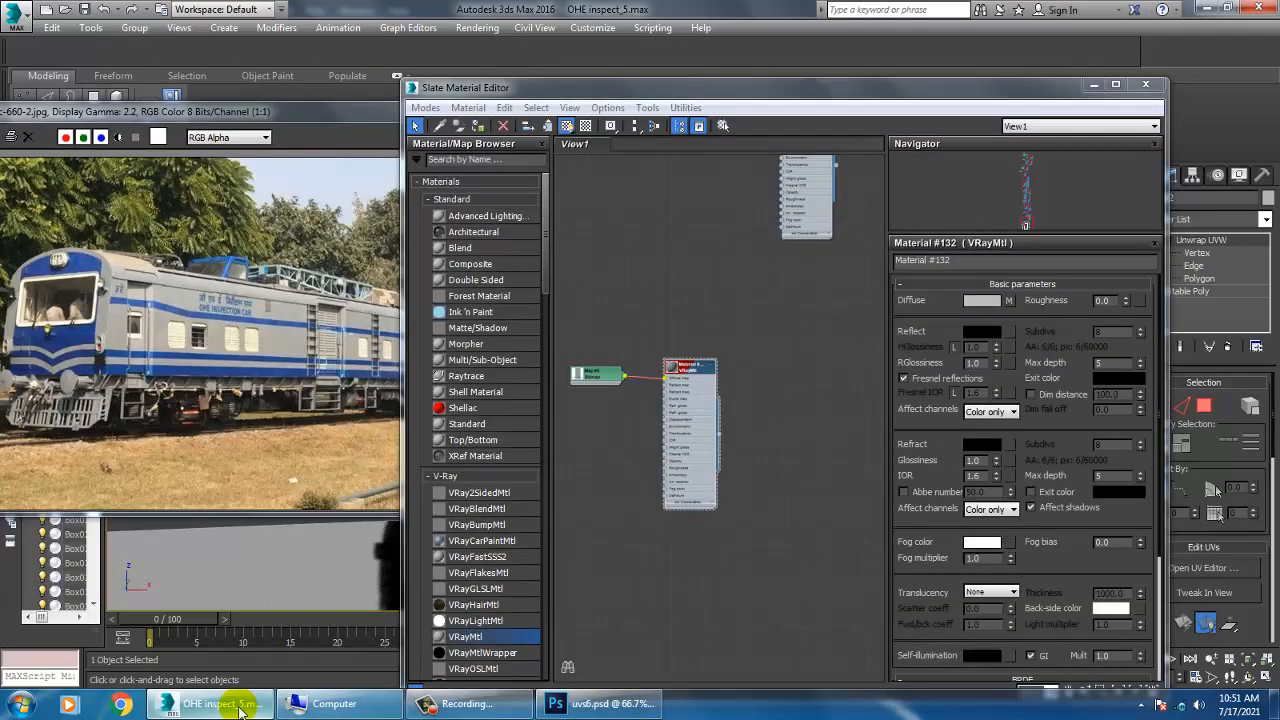
left_click(1145, 83)
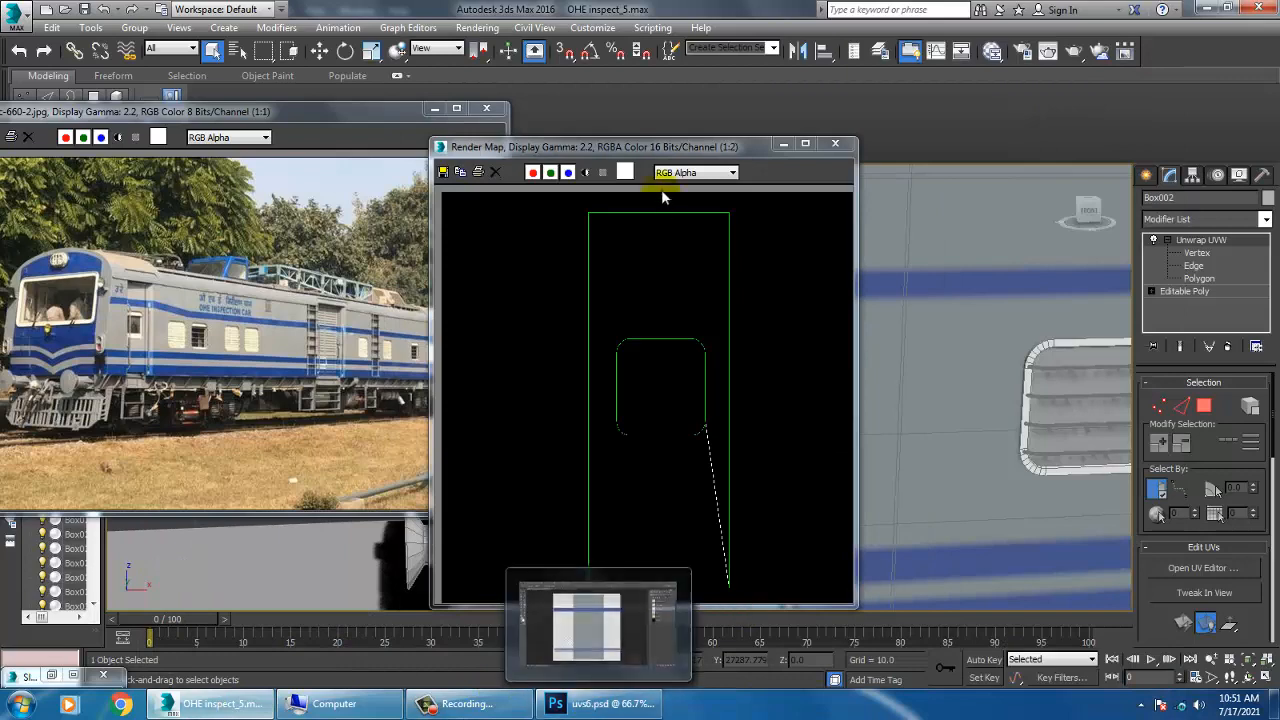
left_click_drag(720, 150, 150, 62)
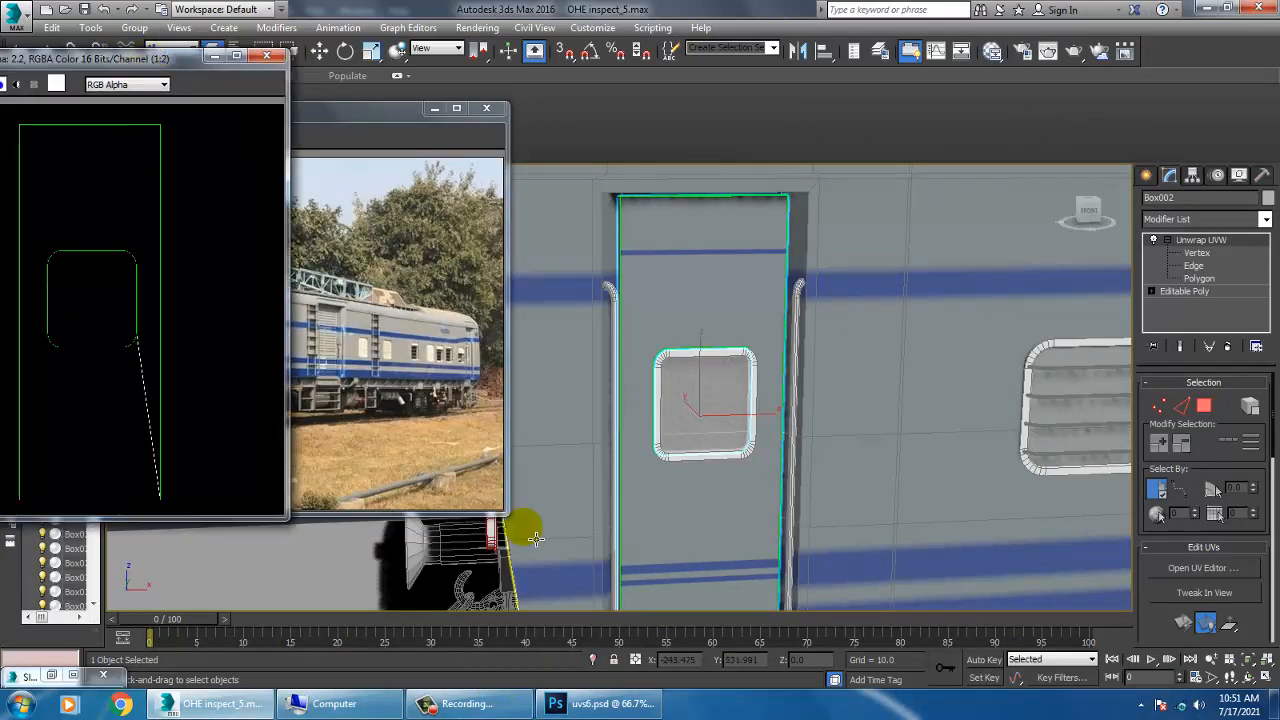
middle_click_drag(823, 534, 837, 329)
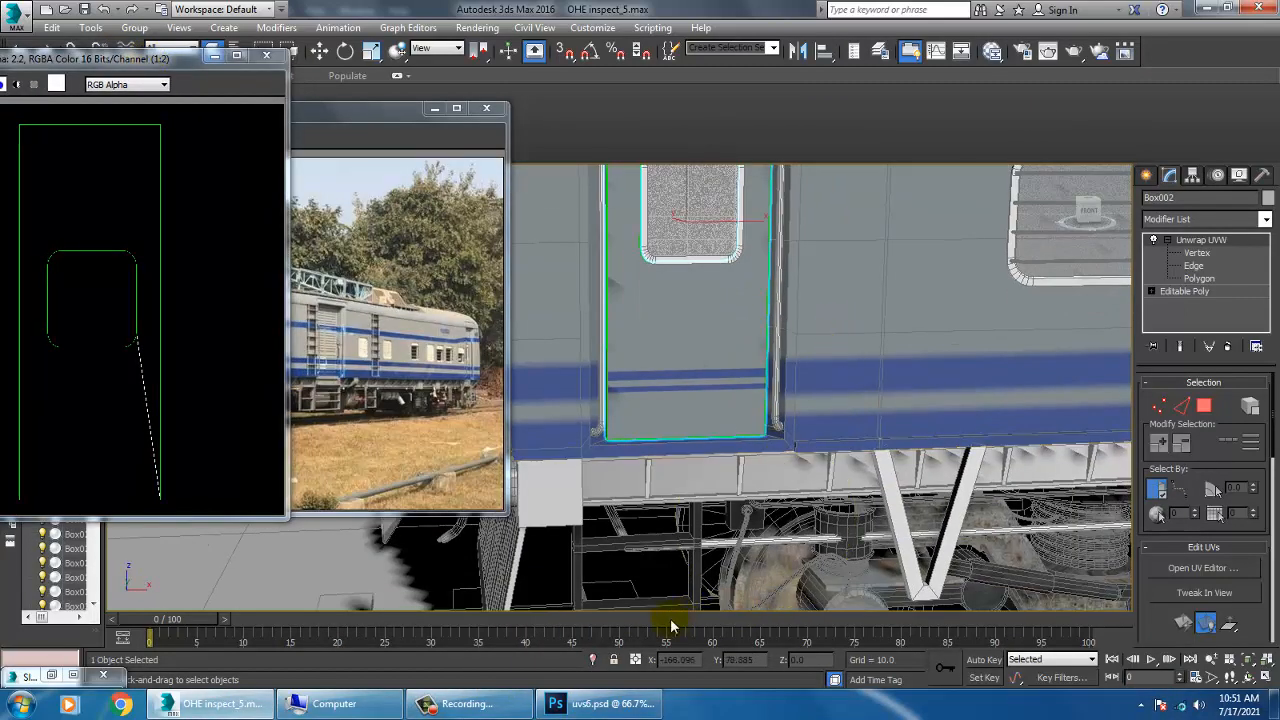
- Switch to Photoshop, thicken the lowest blue stripe, and move it down near the bottom edge of the grey door panel
left_click(616, 704)
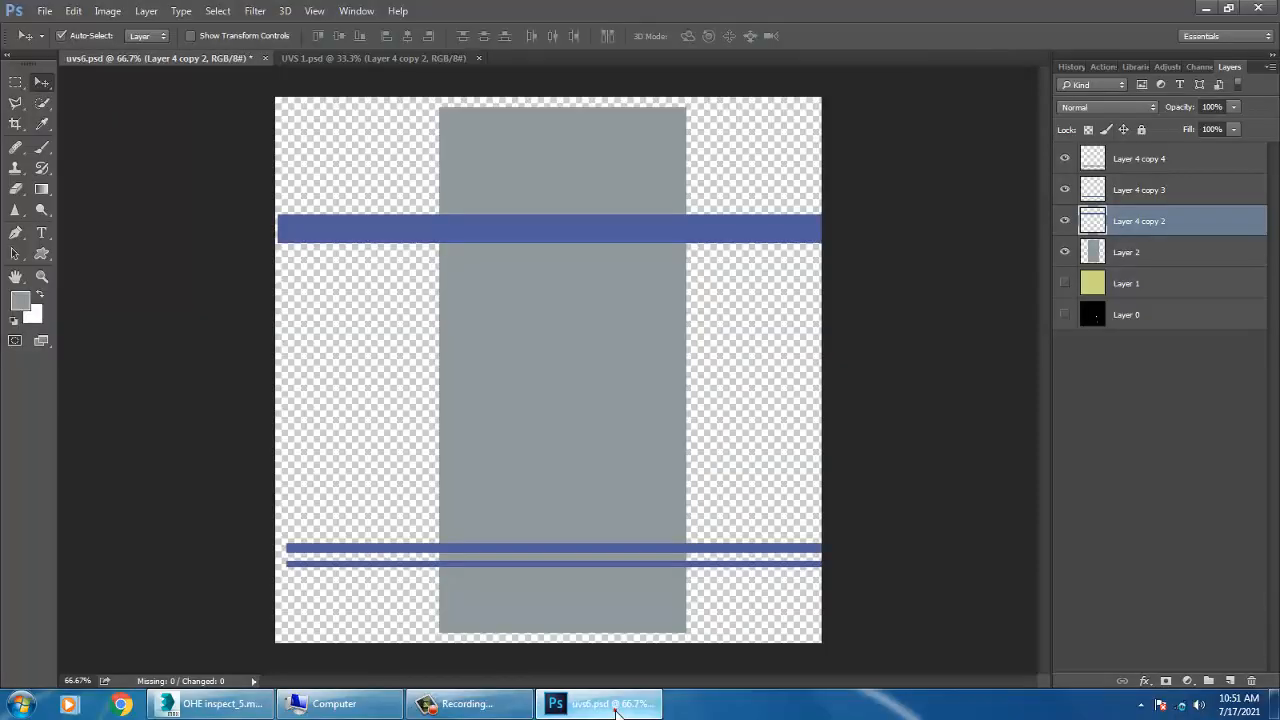
left_click(545, 564)
key("ctrl+t")
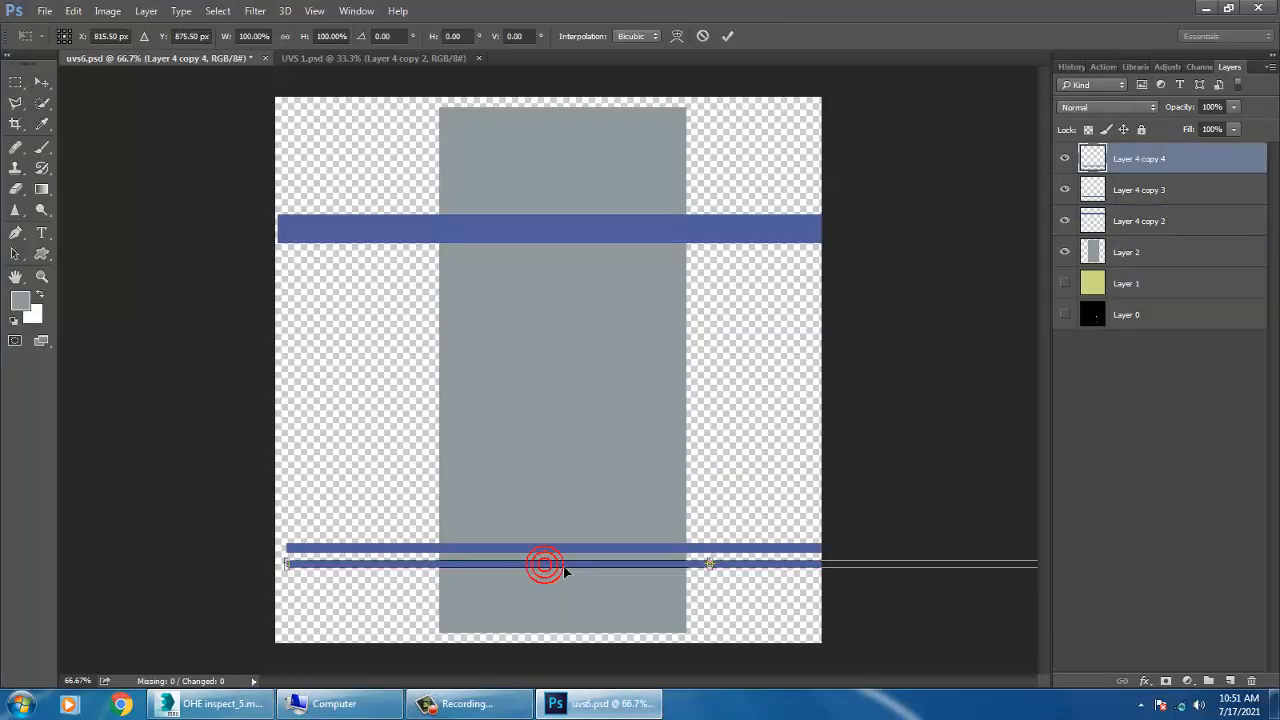
left_click_drag(710, 572, 719, 588)
left_click_drag(633, 577, 640, 614)
key("Return")
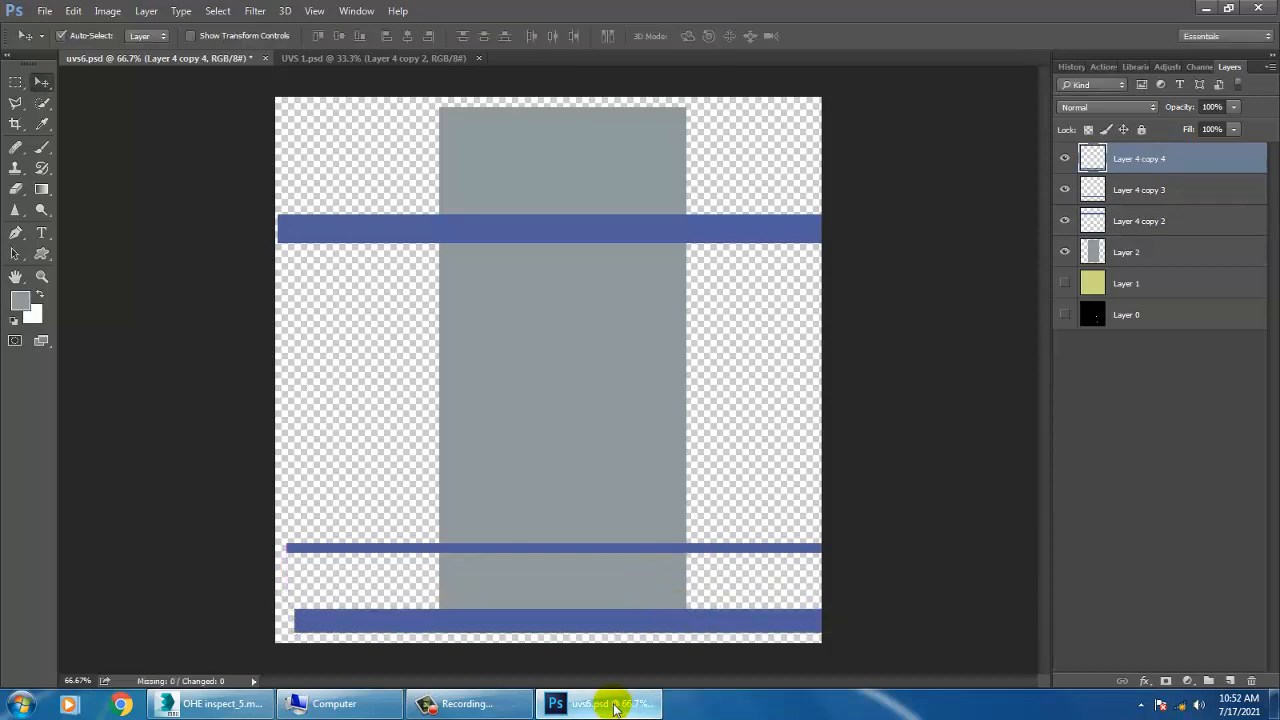
- Compare with the door in 3ds Max, then in Photoshop stretch the middle blue stripe to about 210% height and lower it
left_click(212, 703)
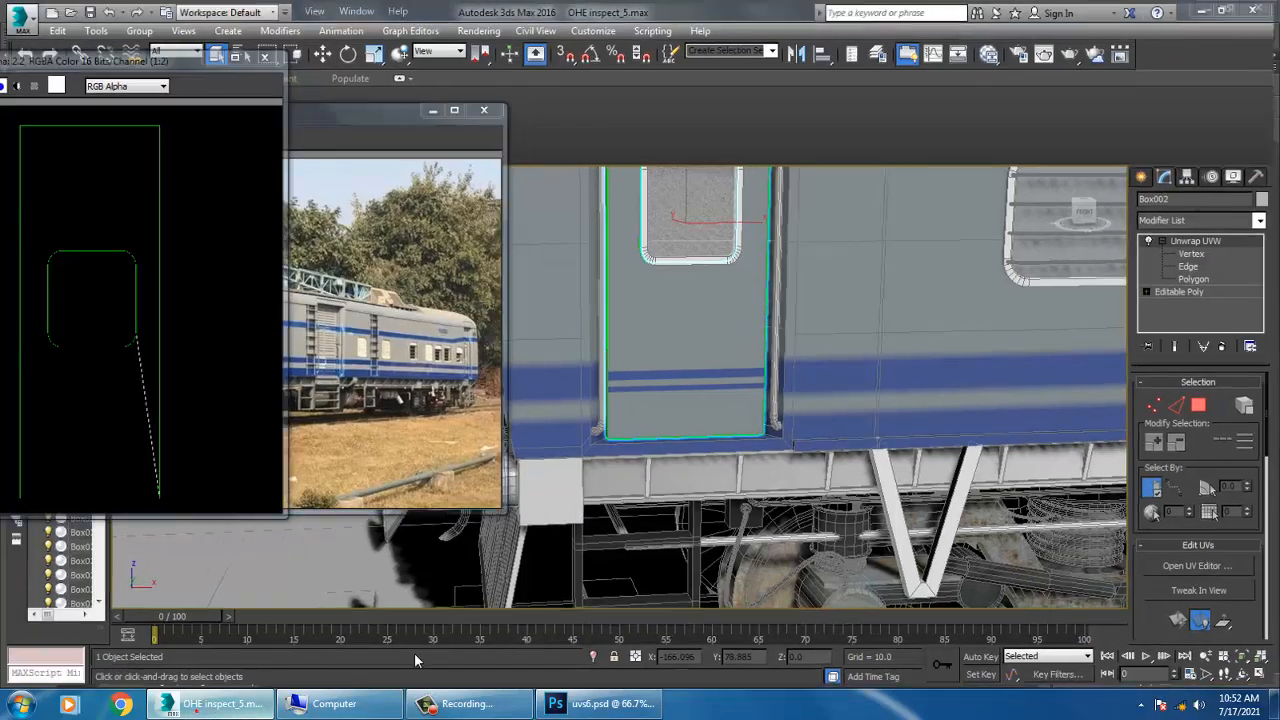
key("alt+Tab")
left_click(471, 549)
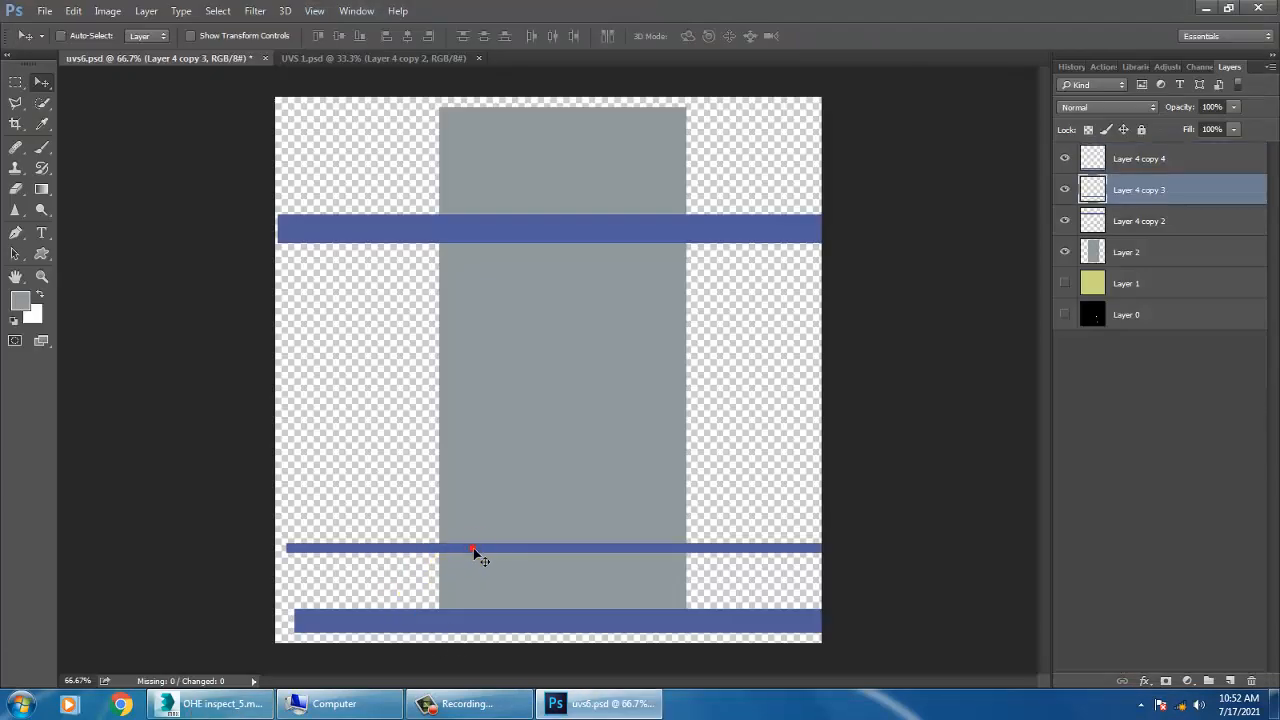
key("ctrl+t")
left_click_drag(697, 557, 659, 580)
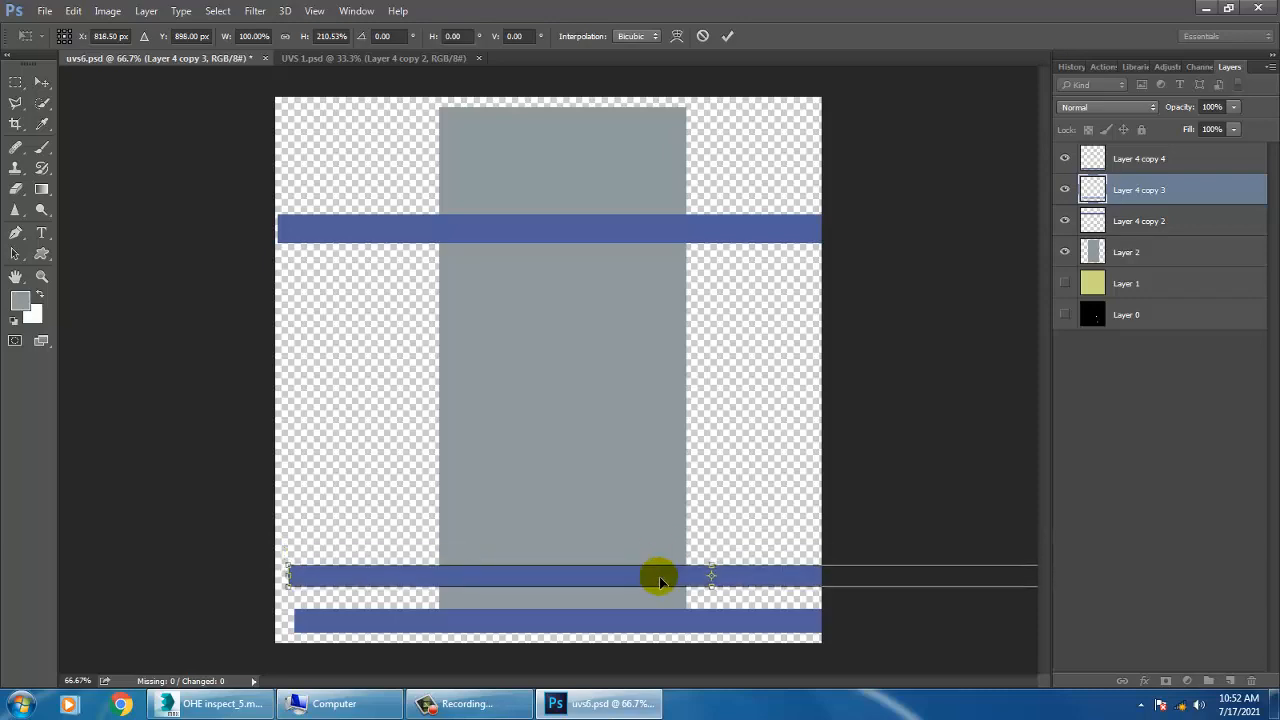
key("Return")
- Save the image as a new Photoshop file named uvs7 in the texture folder
left_click(45, 11)
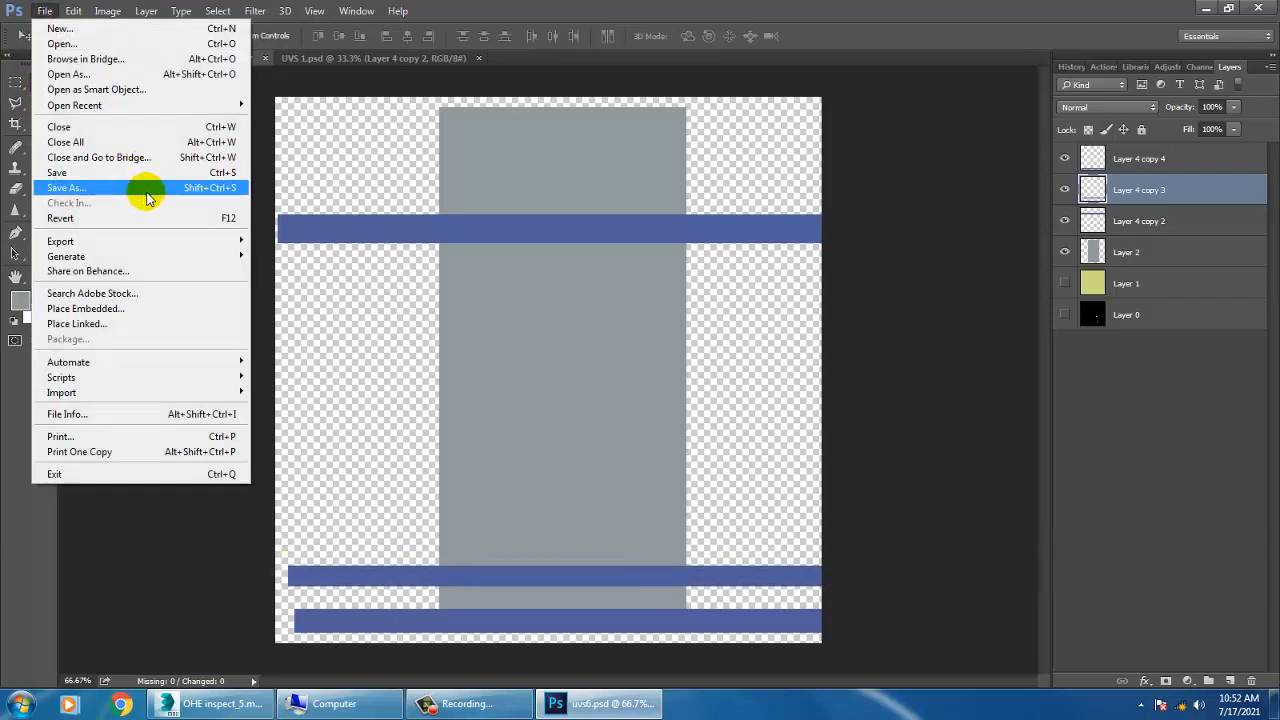
left_click(206, 183)
left_click(670, 110)
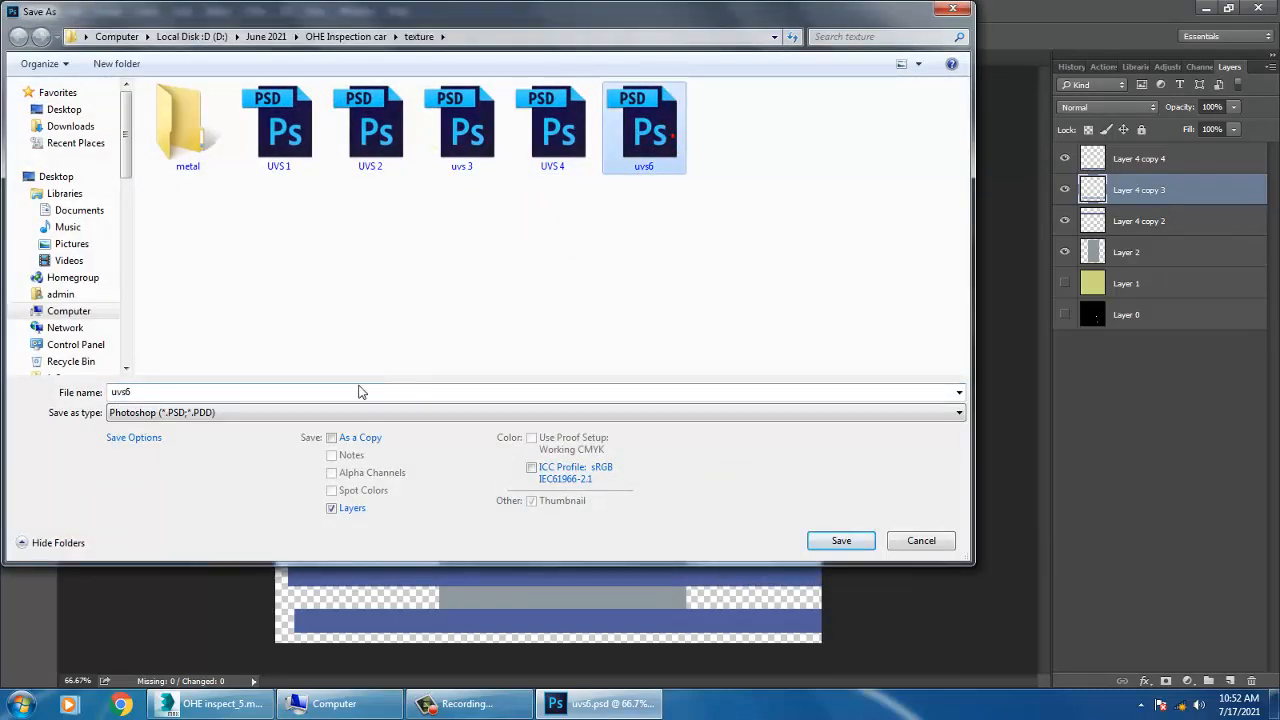
left_click(188, 398)
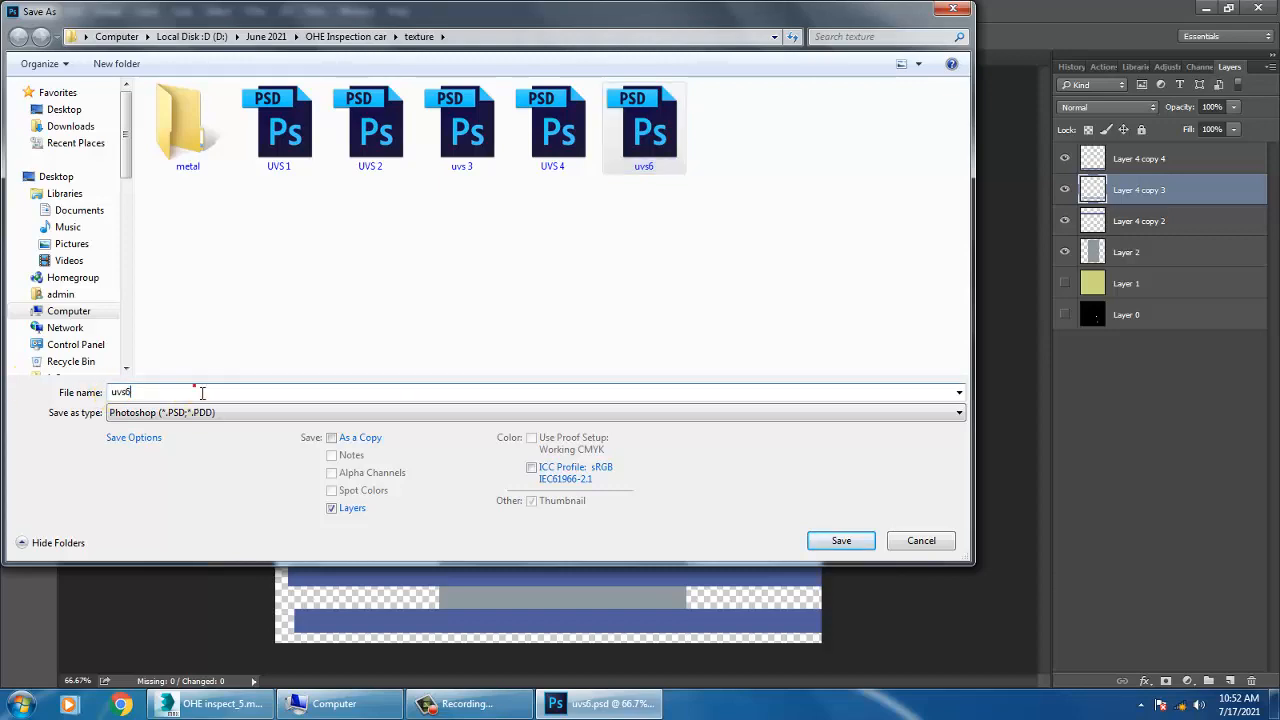
type("uvs7")
key("Return")
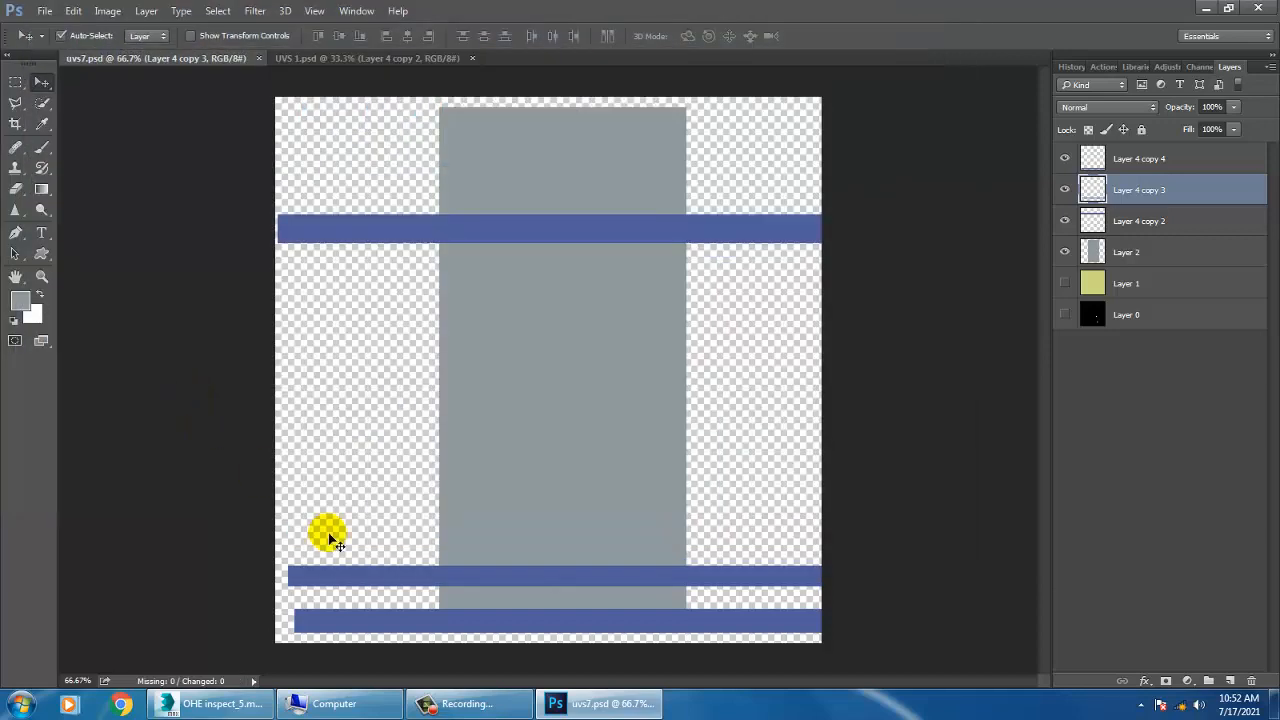
- Switch to 3ds Max and replace the door material's diffuse bitmap with uvs7.psd, using collapsed layers
left_click(214, 703)
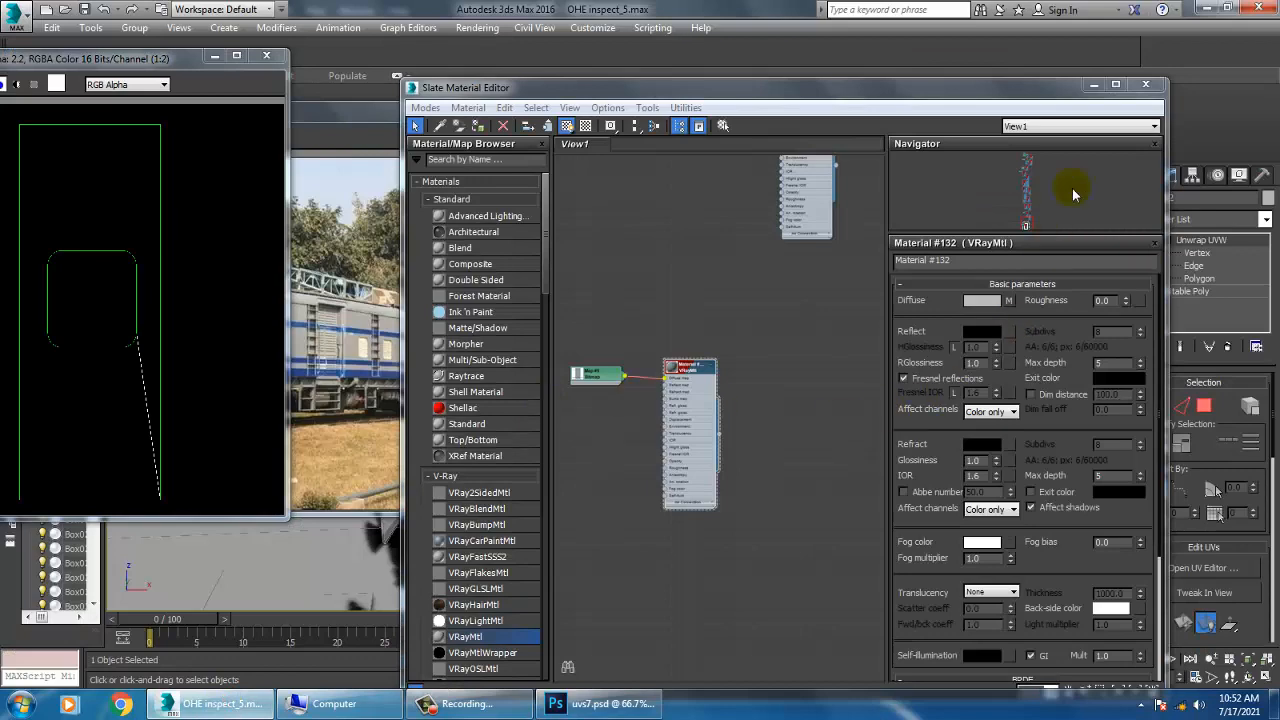
mouse_move(1078, 93)
left_mouse_down()
mouse_move(542, 435)
mouse_move(553, 573)
left_mouse_up()
left_click(685, 370)
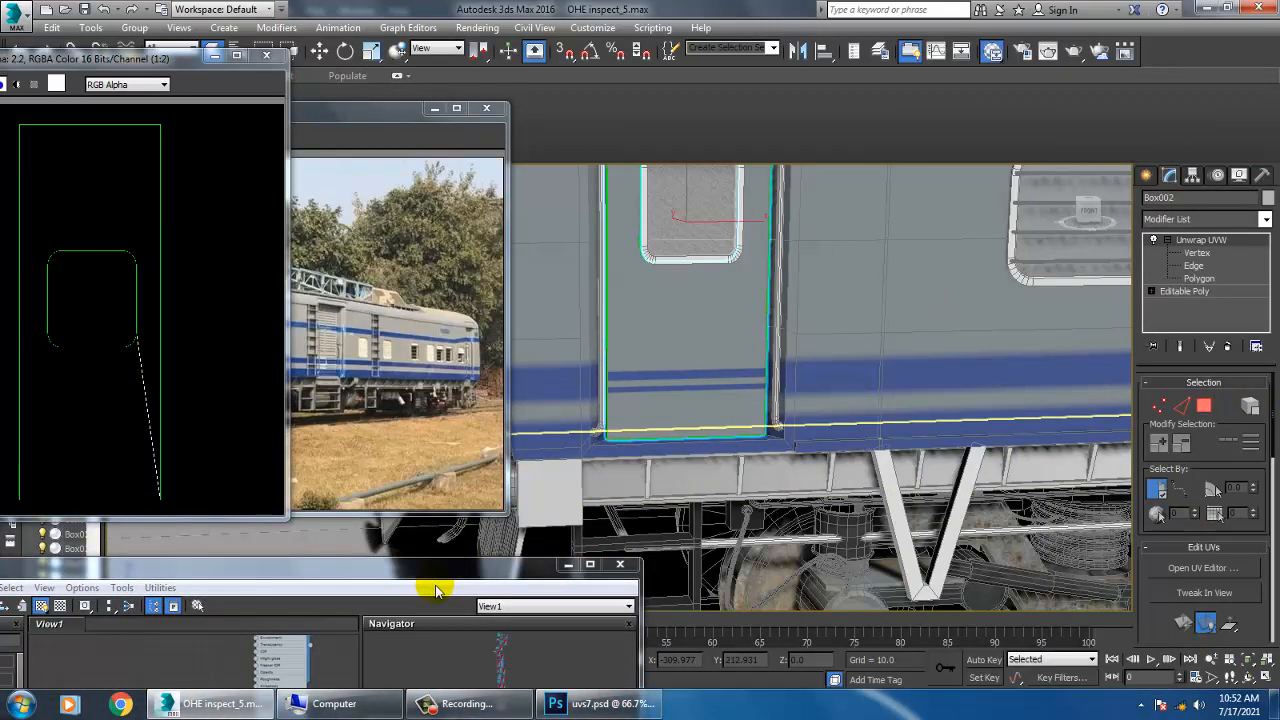
left_click_drag(423, 562, 520, 196)
left_click(582, 412)
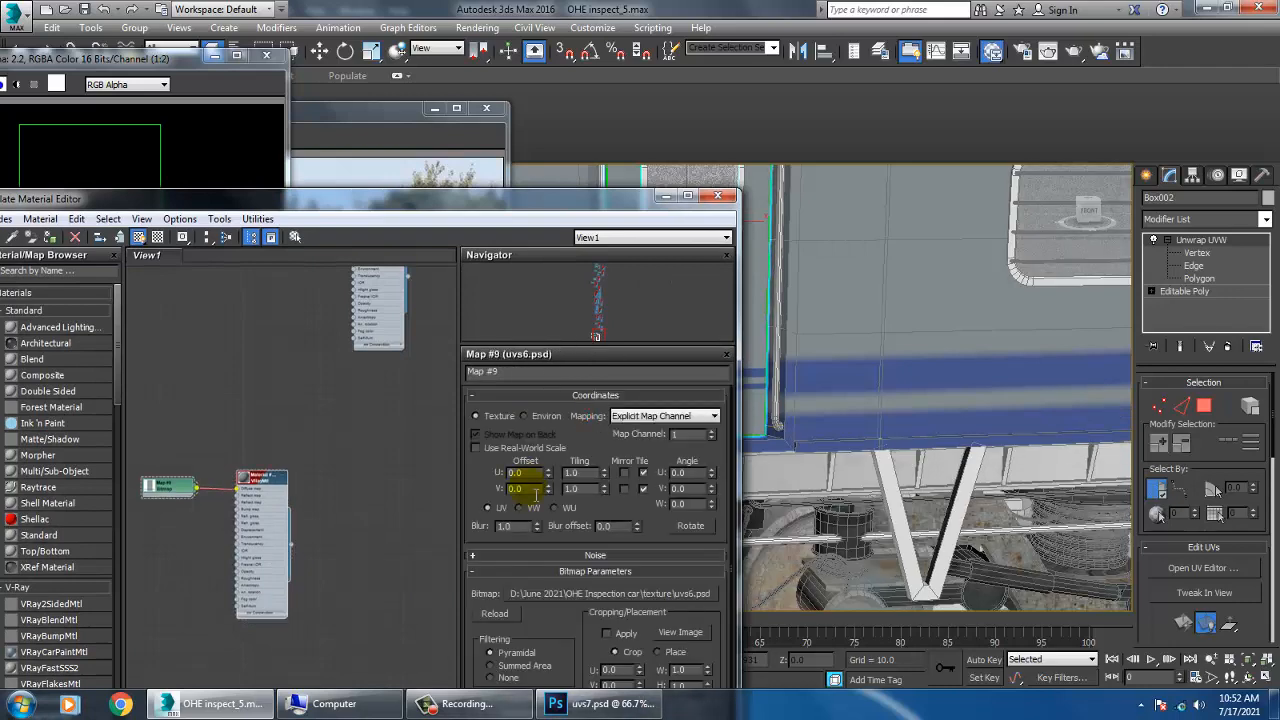
left_click(600, 594)
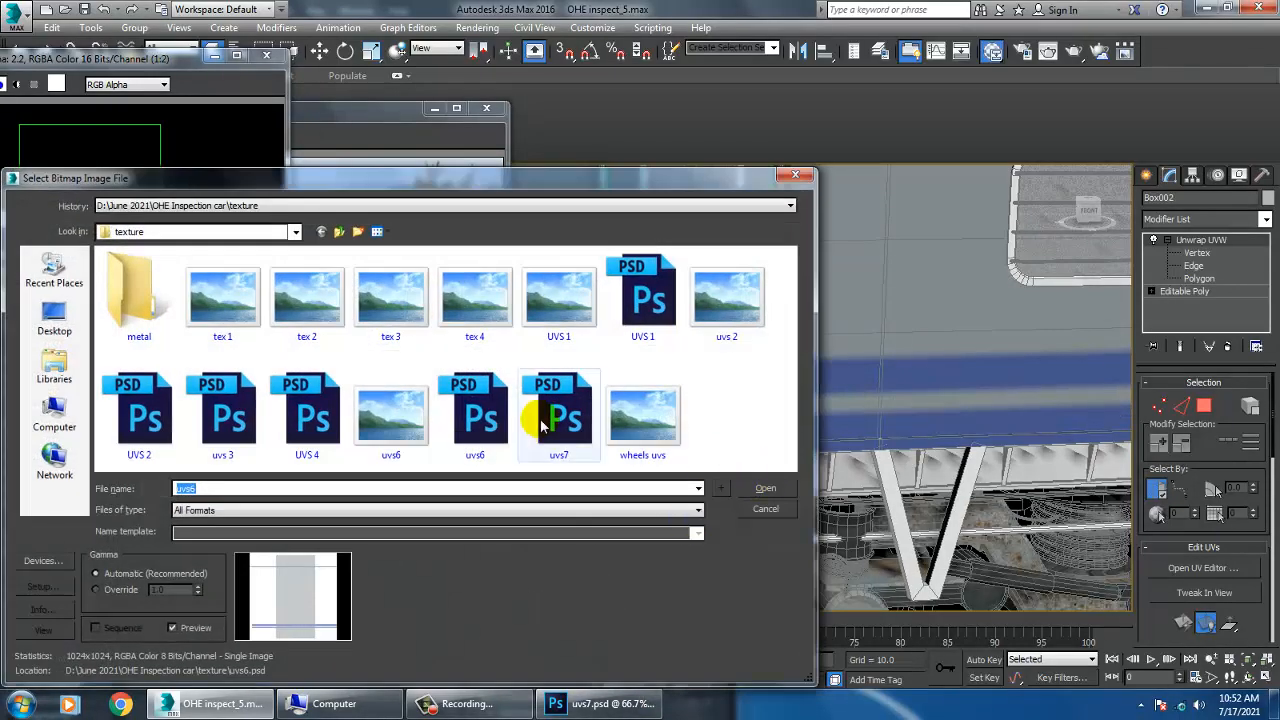
double_click(558, 412)
left_click(361, 566)
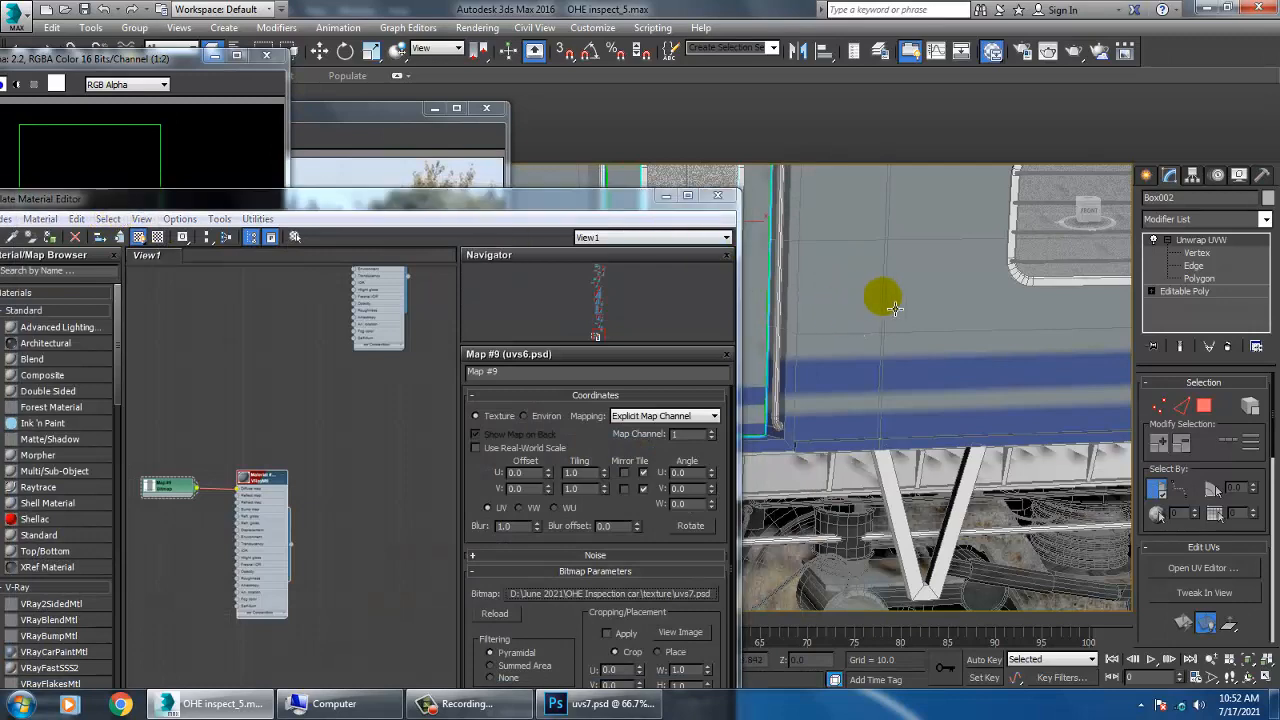
- Check the door's updated stripes, switch to Photoshop, then move the middle blue stripe slightly up and stretch it upward
middle_click_drag(886, 294, 929, 362)
scroll(958, 415, "down", 5)
scroll(922, 412, "up", 3)
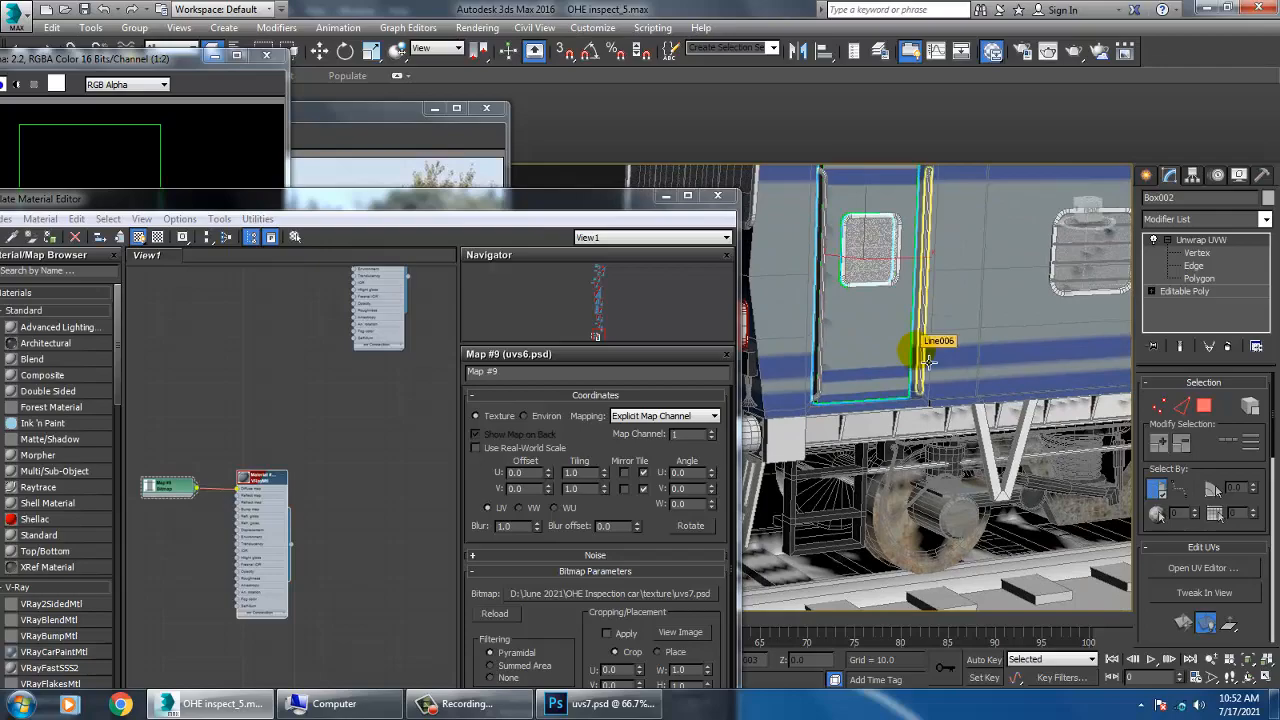
left_click(590, 703)
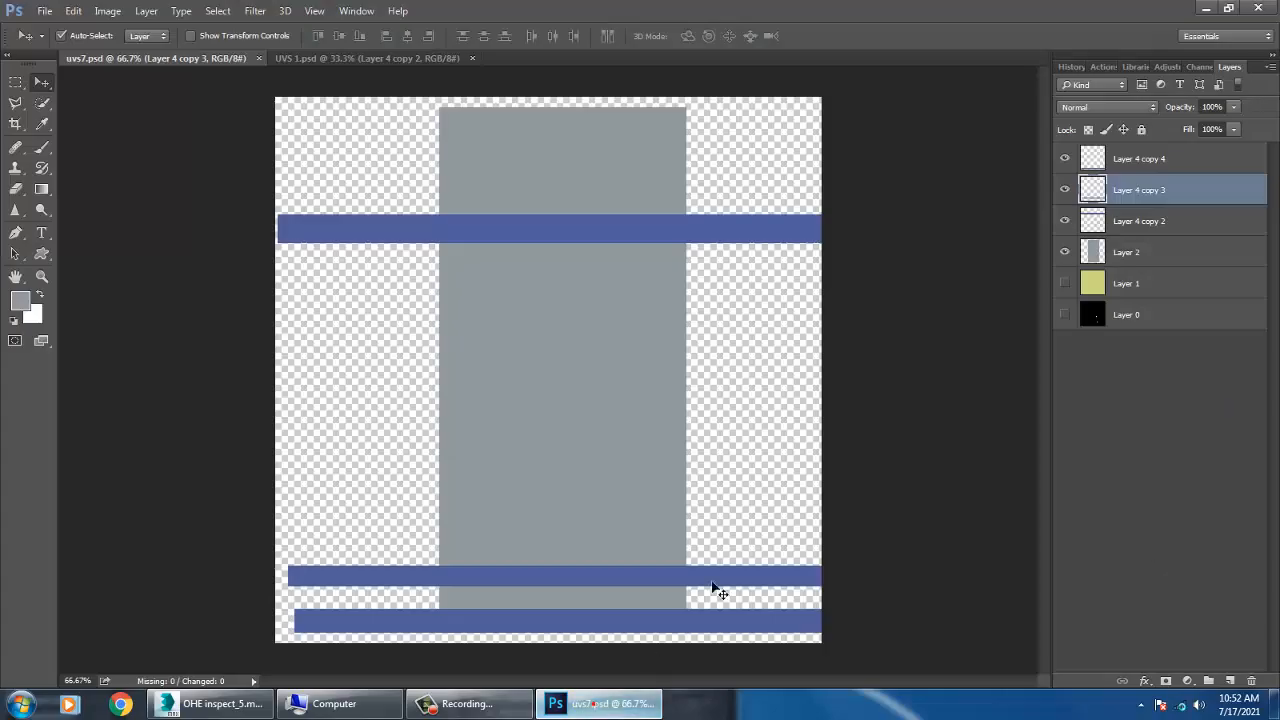
left_click_drag(532, 577, 543, 568, "ctrl")
key("ctrl+t")
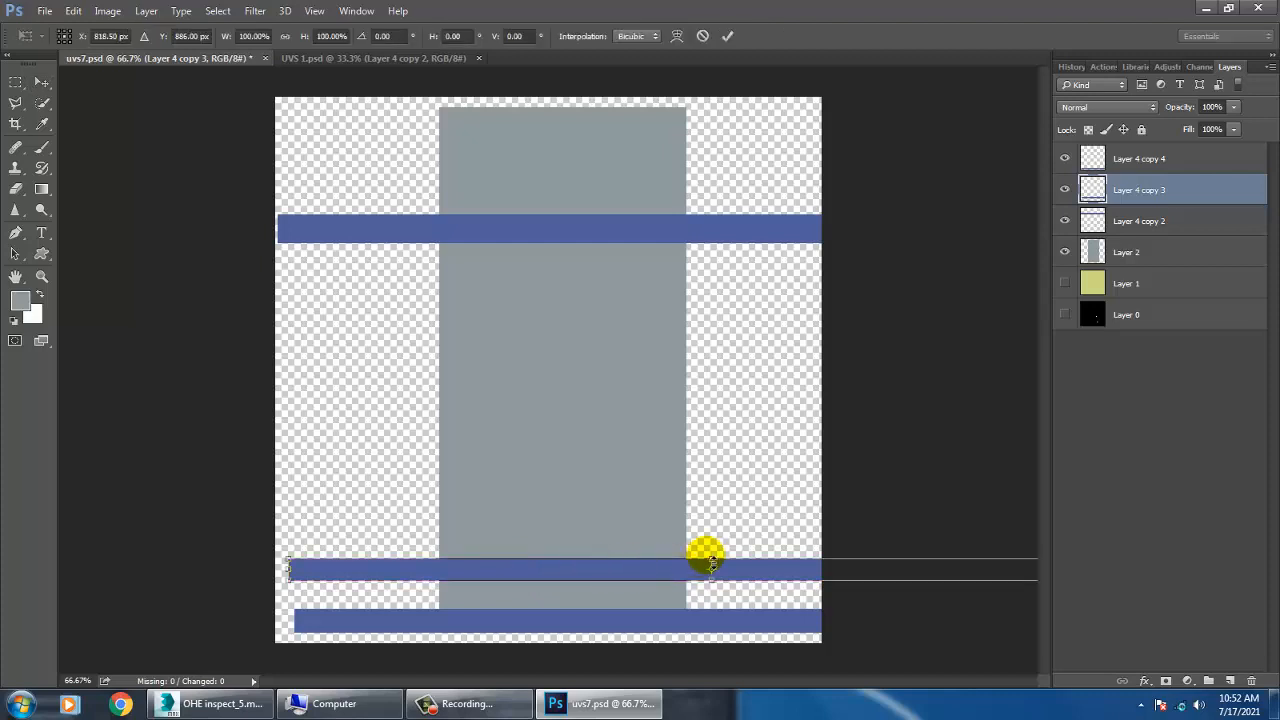
left_click_drag(709, 561, 698, 545)
key("Return")
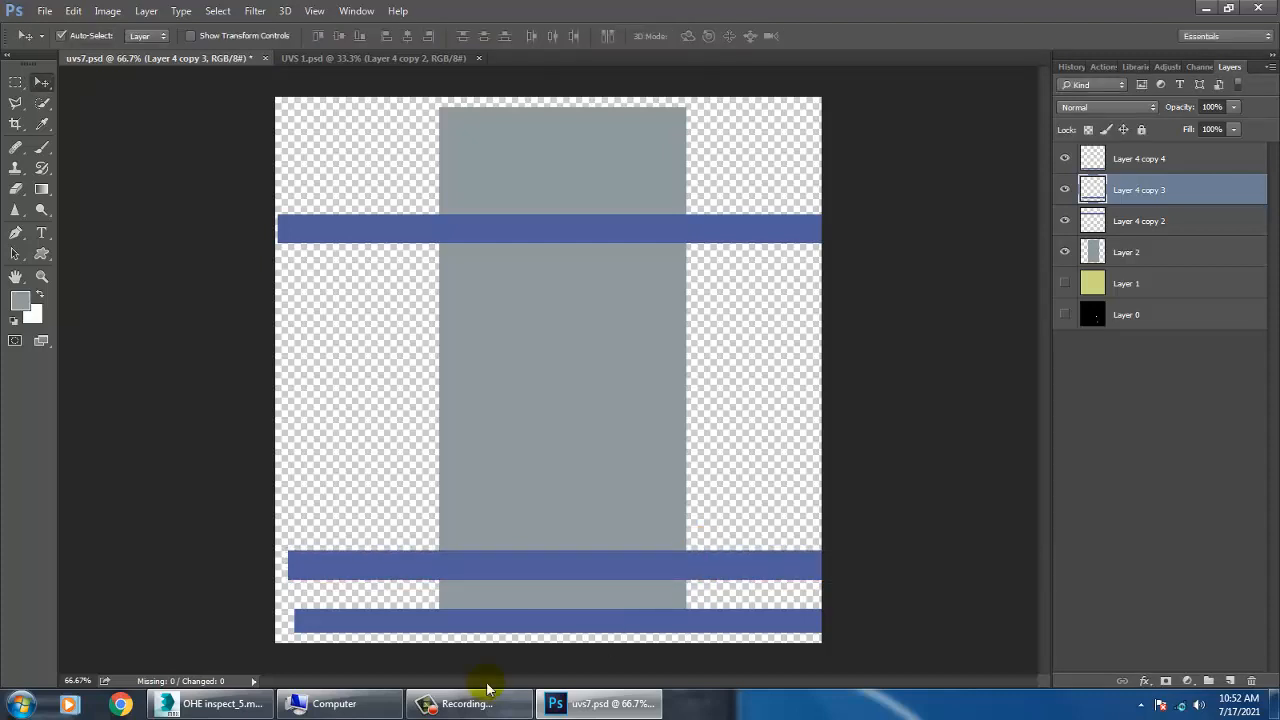
- Check the door's stripes in 3ds Max, then return to Photoshop and stretch the lowest blue stripe slightly upward
left_click(214, 704)
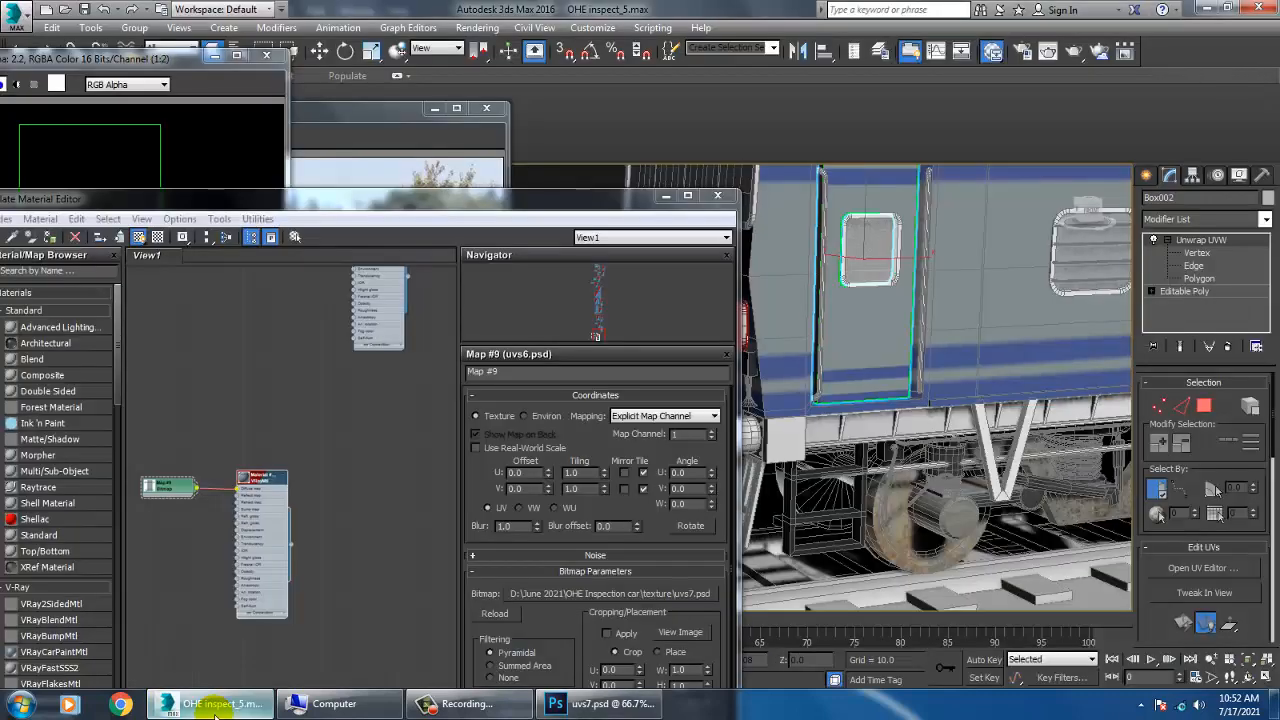
left_click(214, 710)
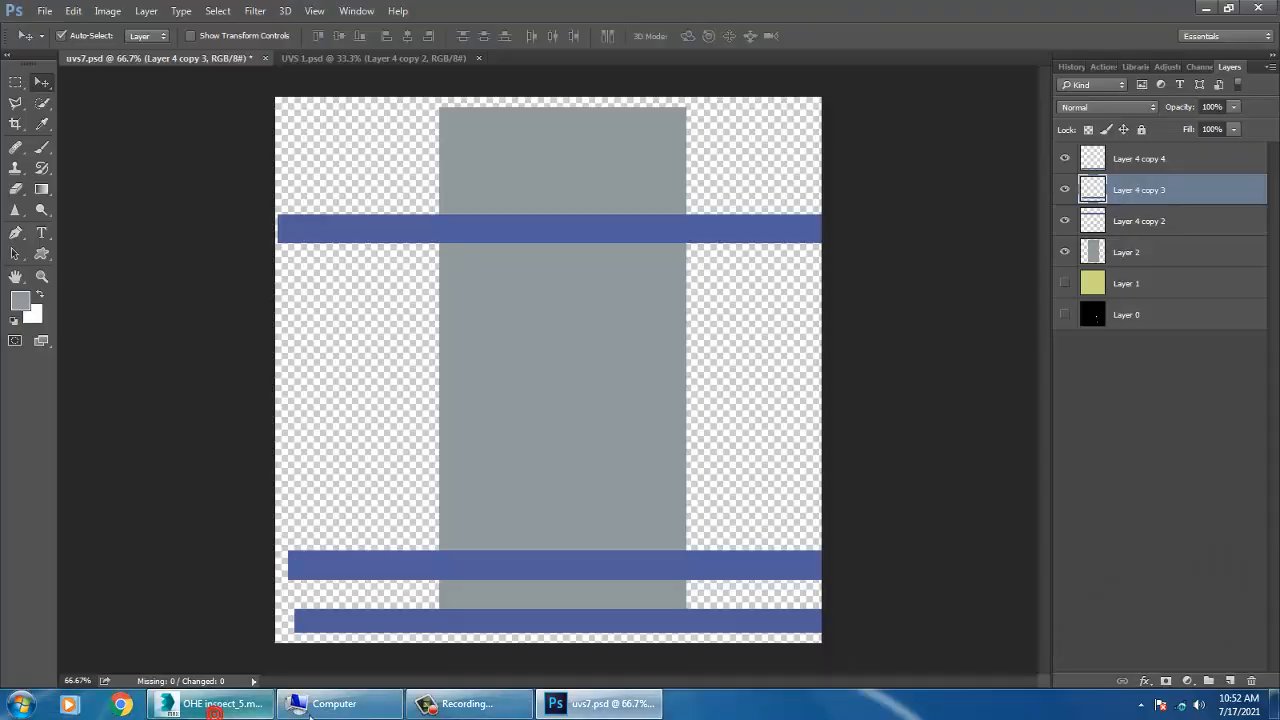
left_click(487, 632)
key("ctrl+t")
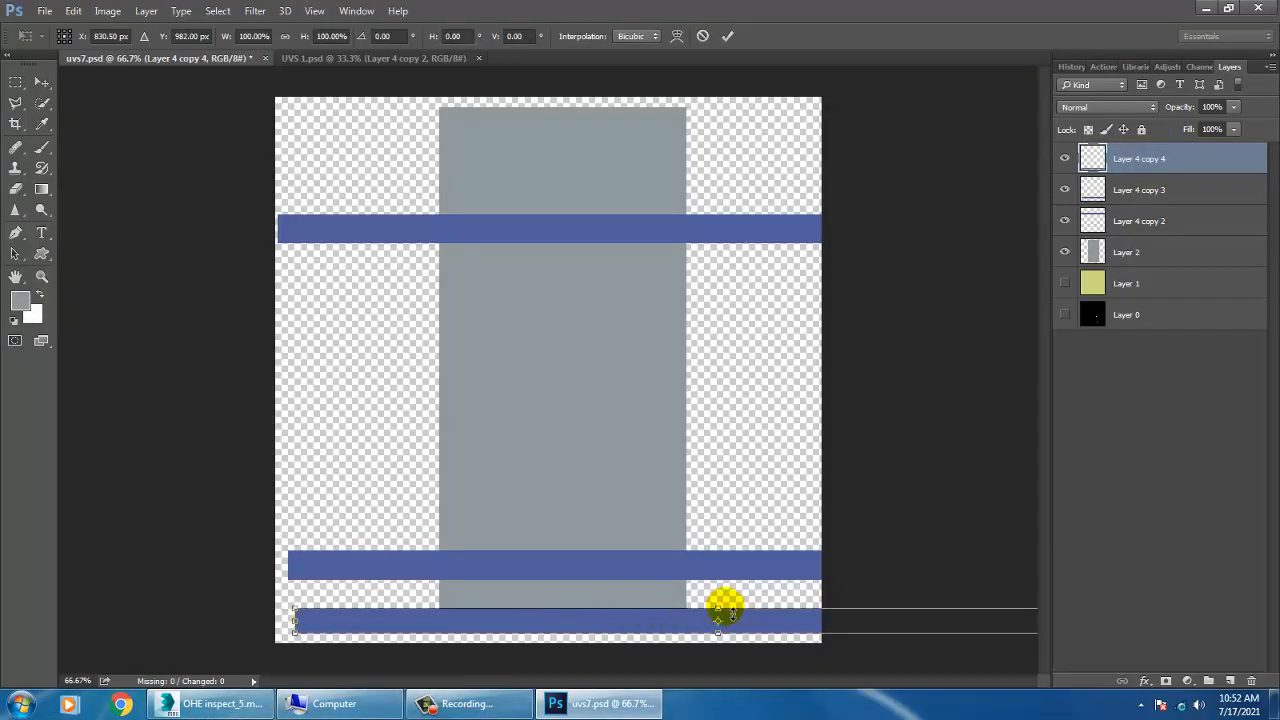
left_click_drag(725, 608, 724, 604)
key("Return")
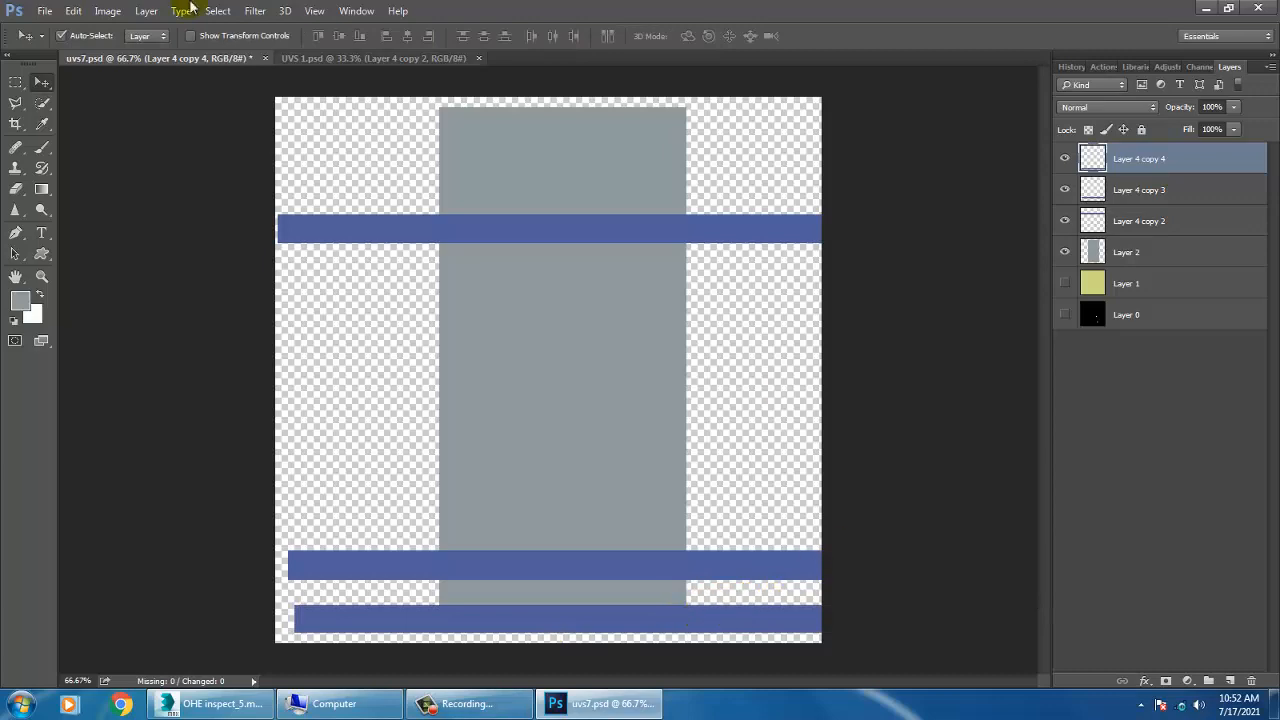
- Try to save the image over the existing uvs7 Photoshop file in the texture folder
left_click(45, 11)
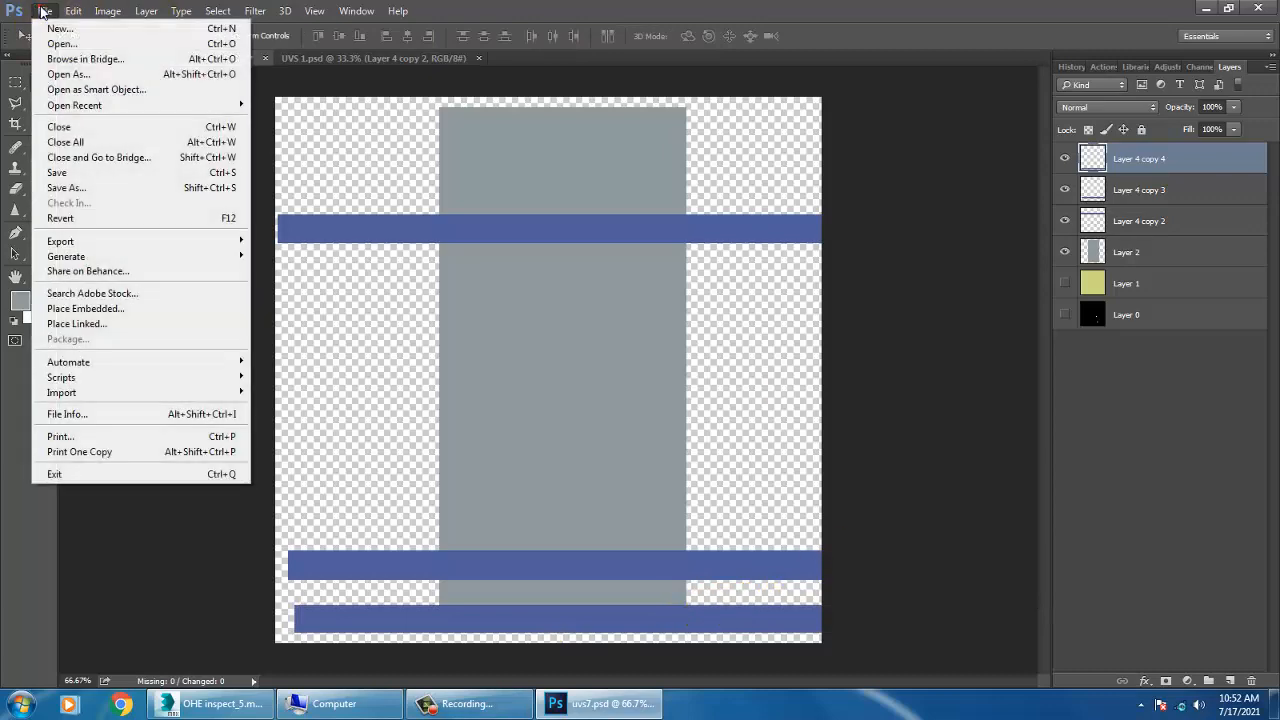
left_click(113, 188)
double_click(712, 130)
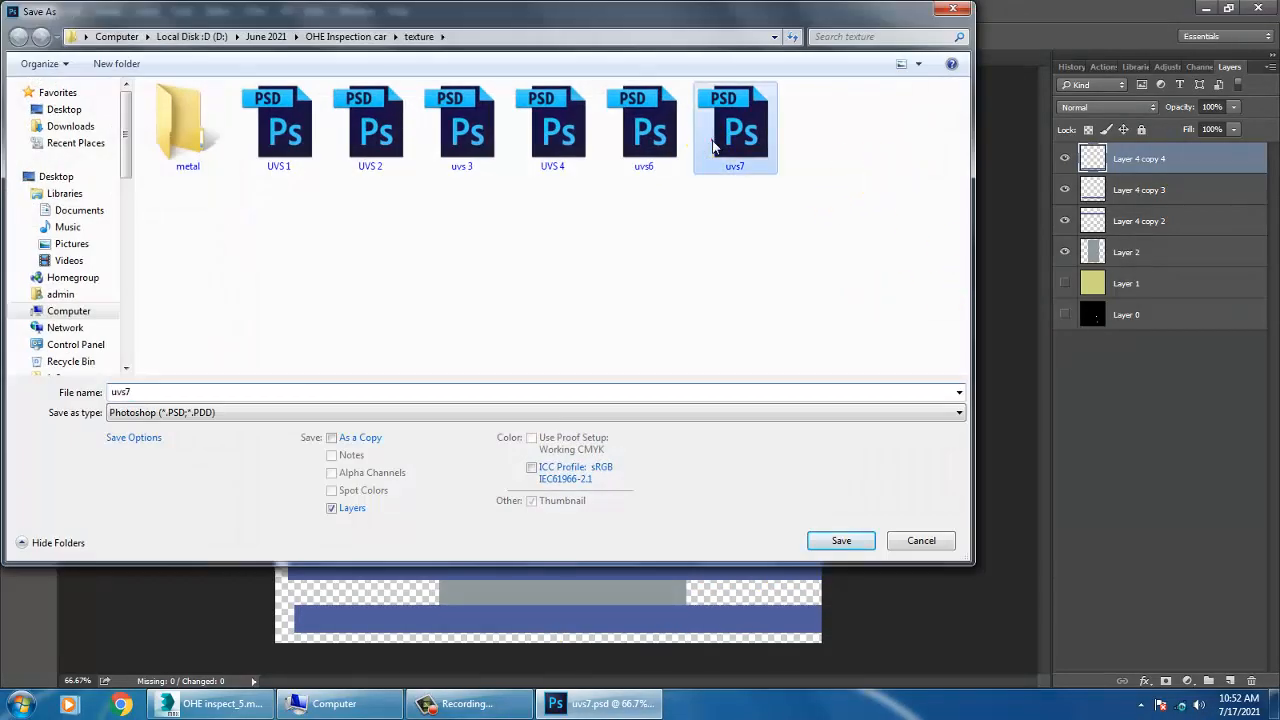
left_click(673, 354)
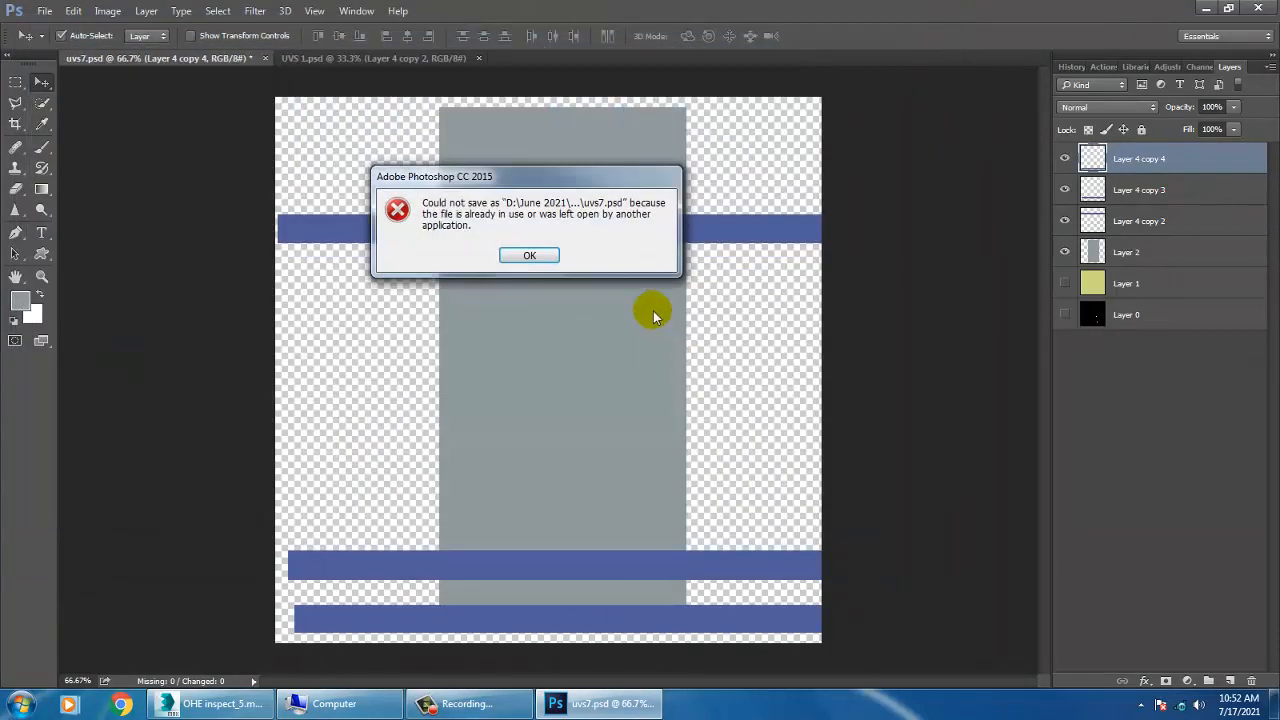
left_click(529, 255)
- Save the image as a new Photoshop file named uvs8 in the texture folder
left_click(42, 12)
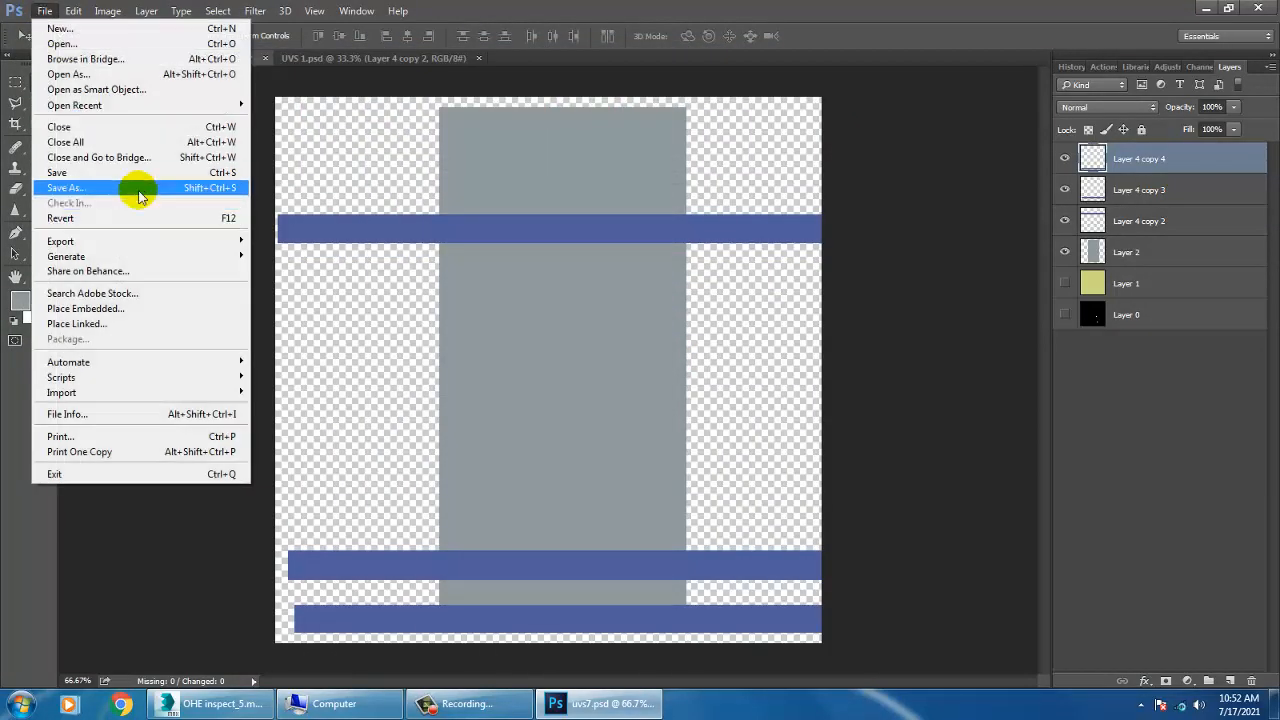
left_click(160, 187)
left_click(705, 118)
double_click(237, 400)
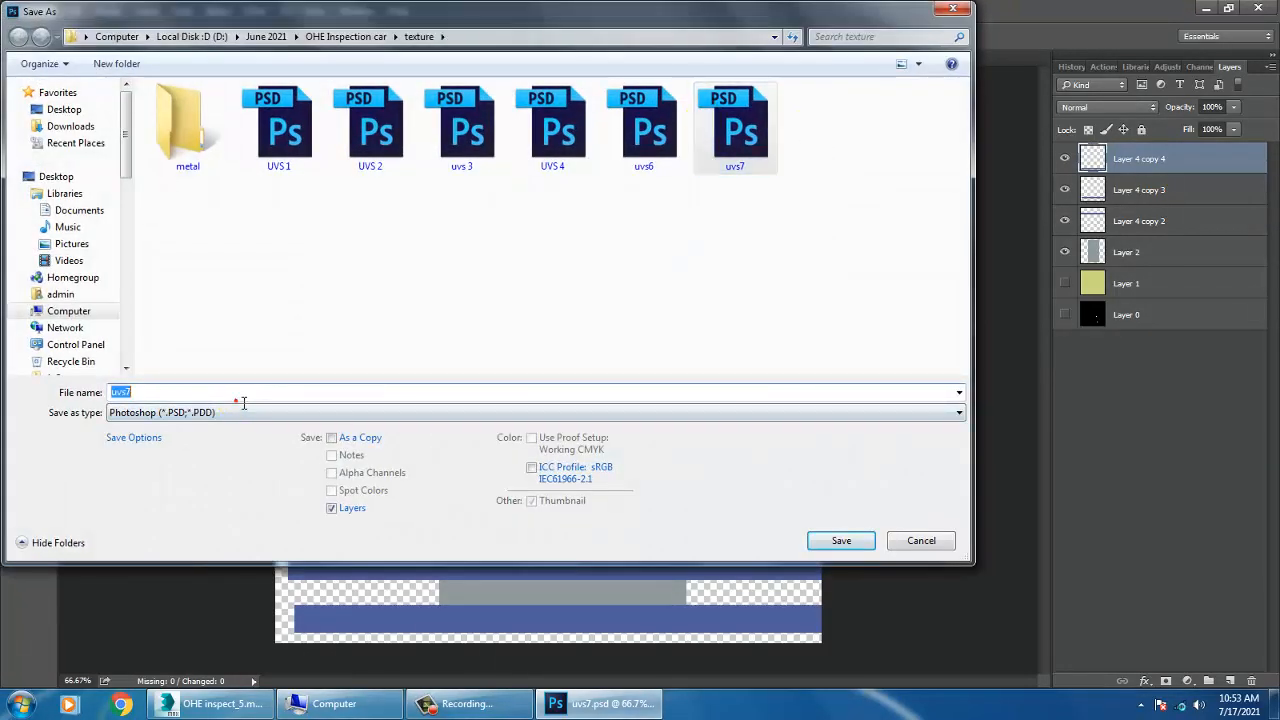
key("BackSpace")
type("8")
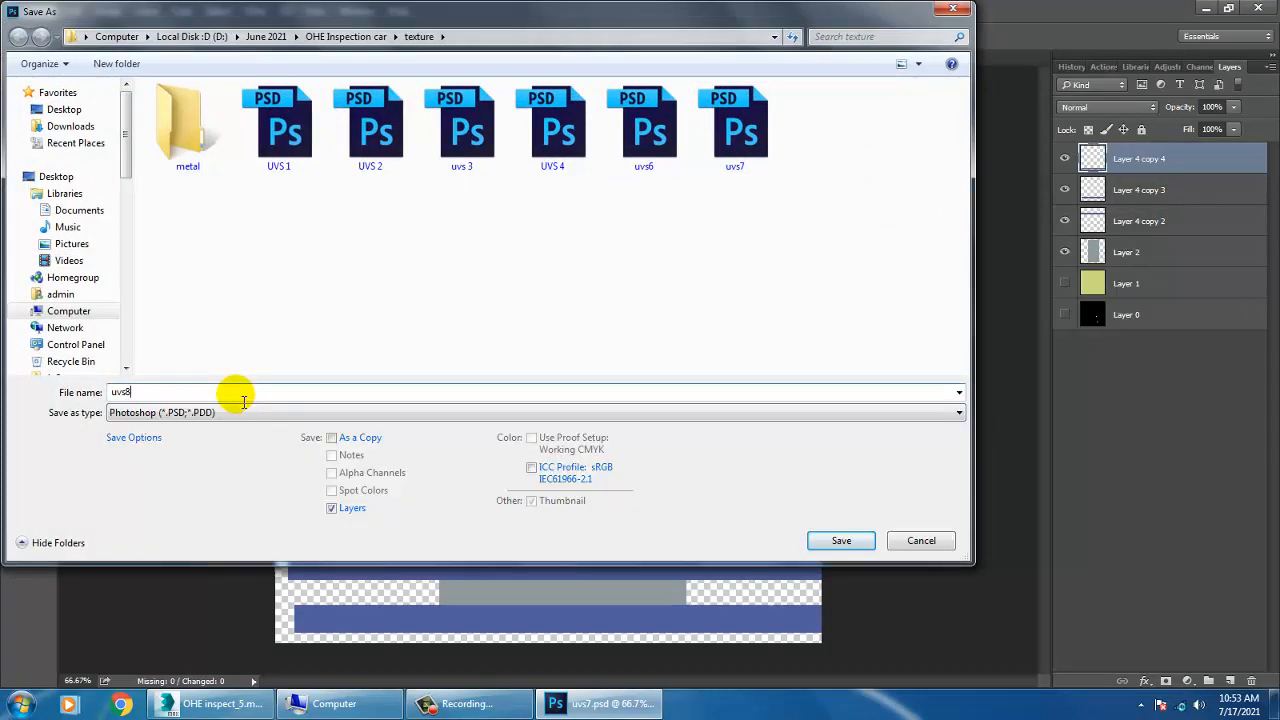
key("Return")
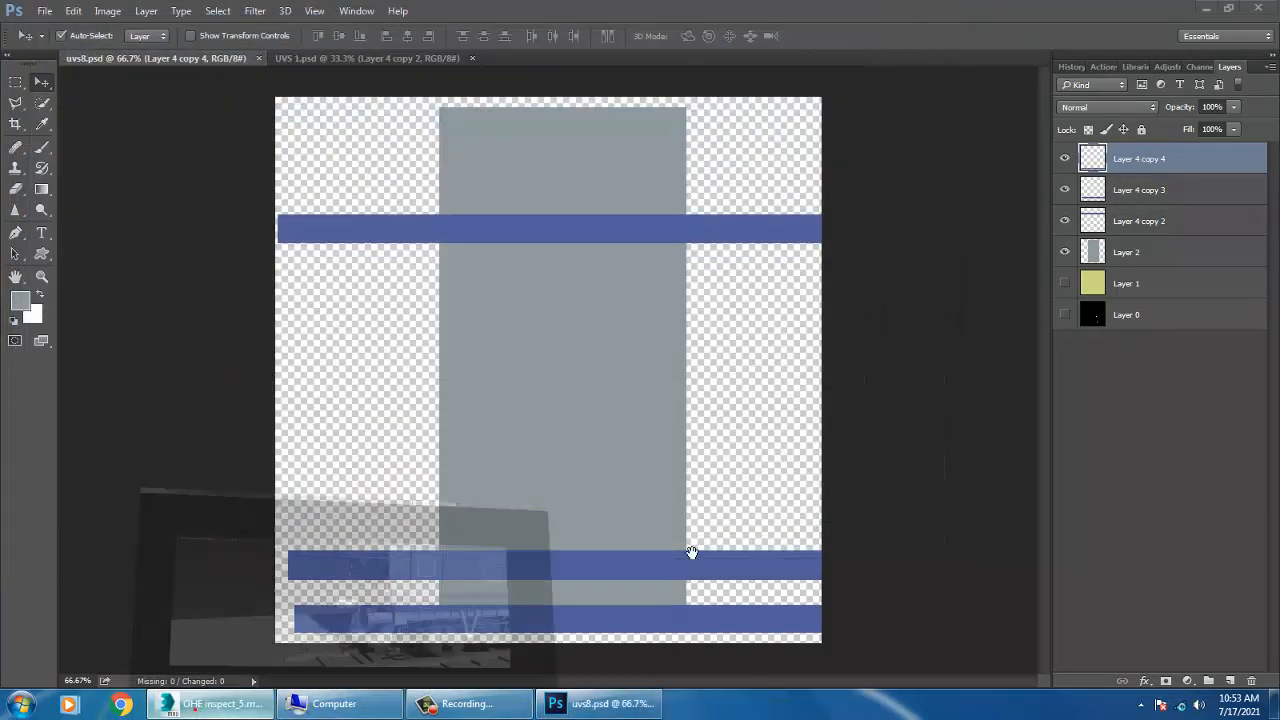
- Switch to 3ds Max, replace the door material's diffuse bitmap with uvs8.psd, and put away the material editor
left_click(210, 703)
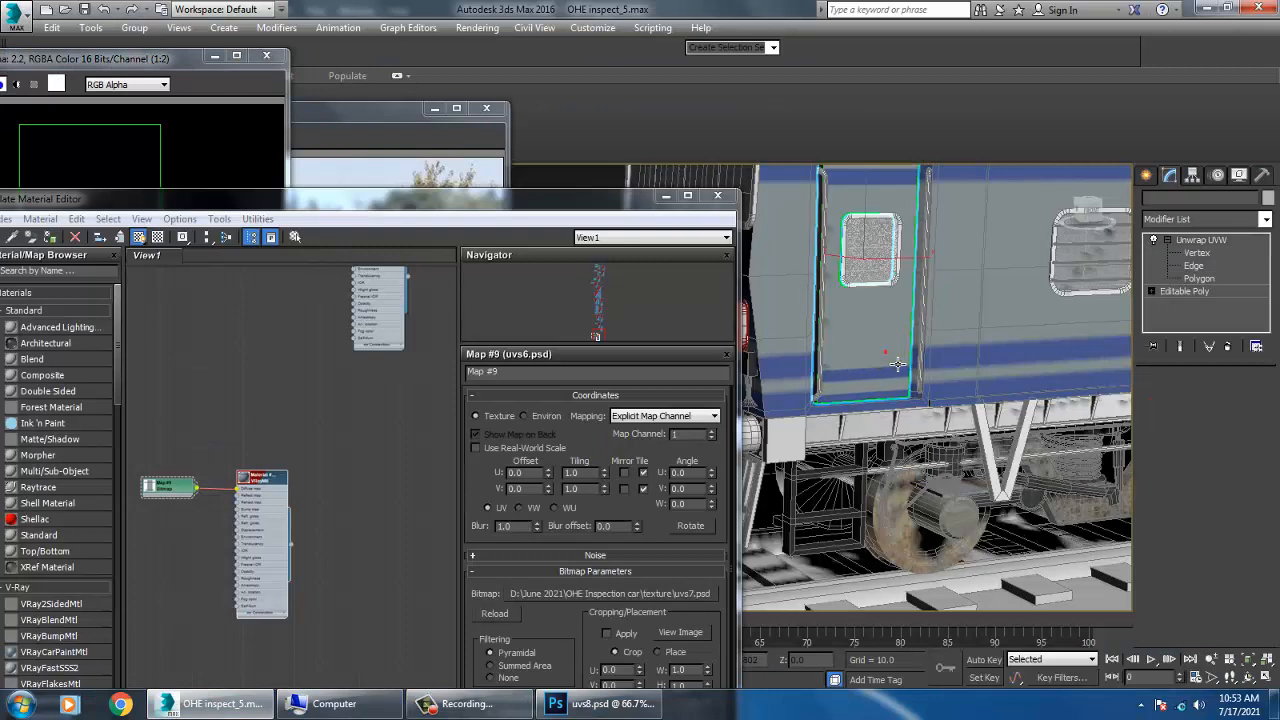
left_click(640, 593)
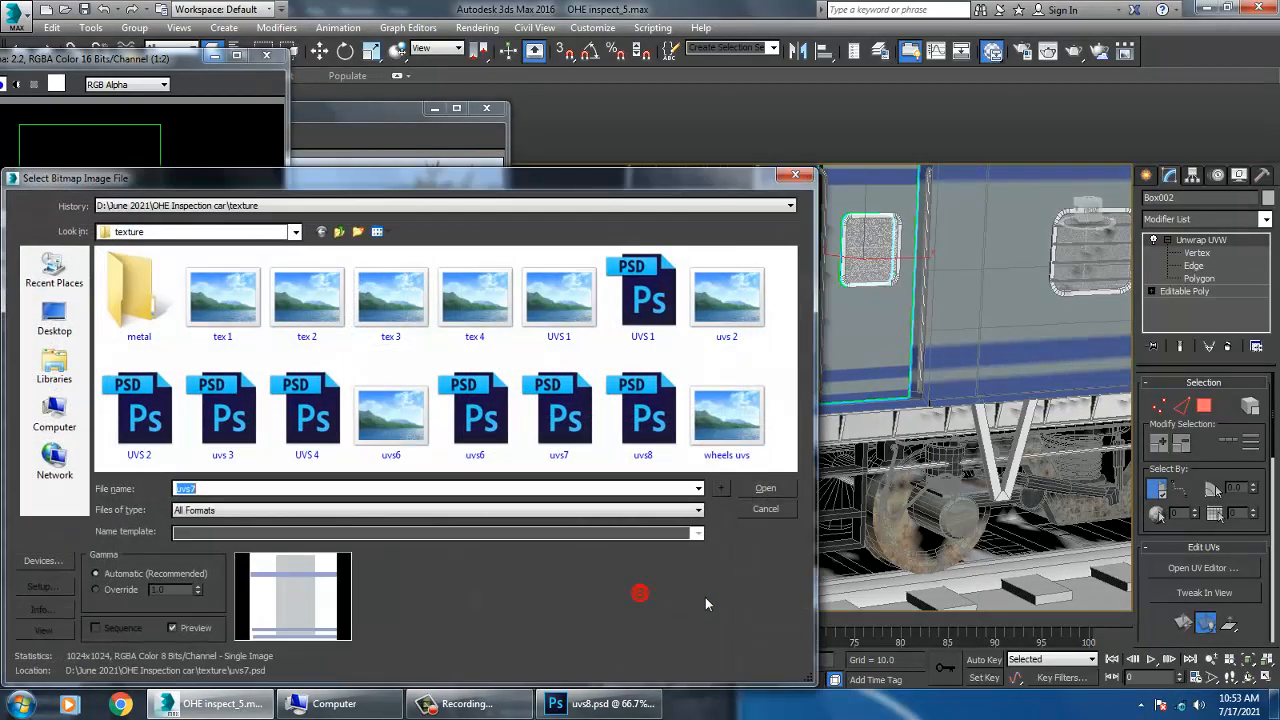
double_click(643, 400)
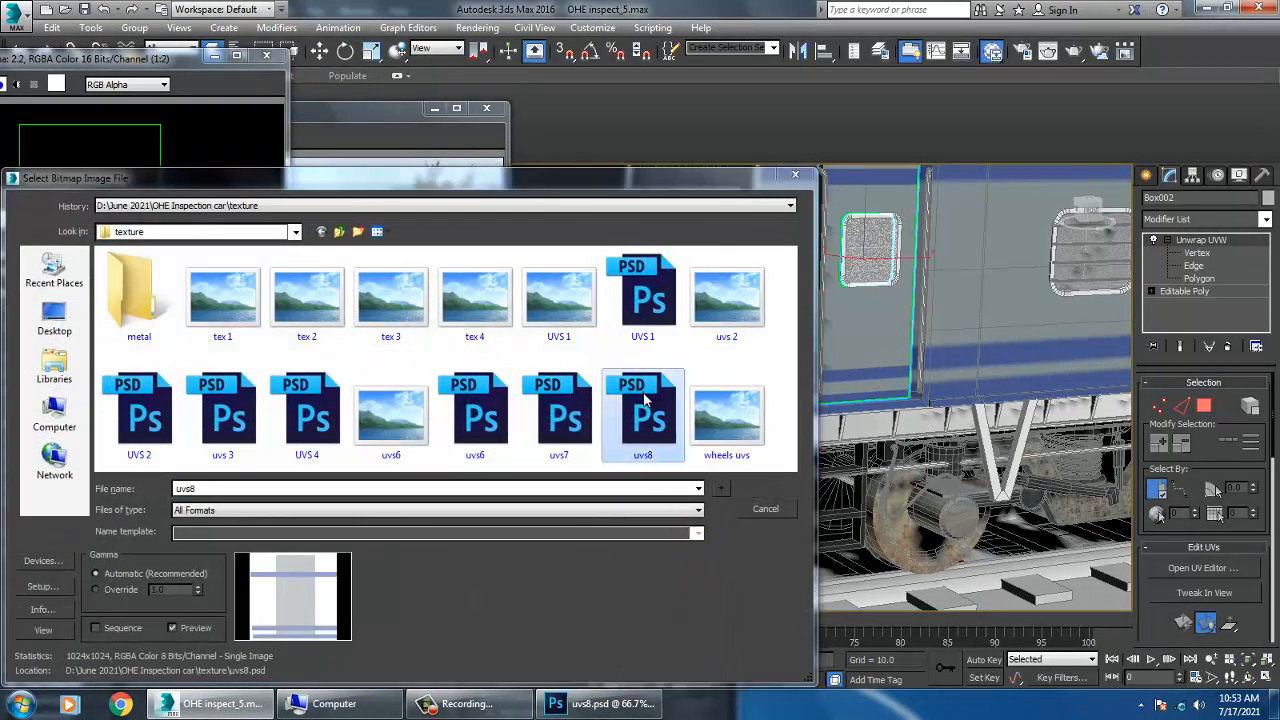
left_click(351, 561)
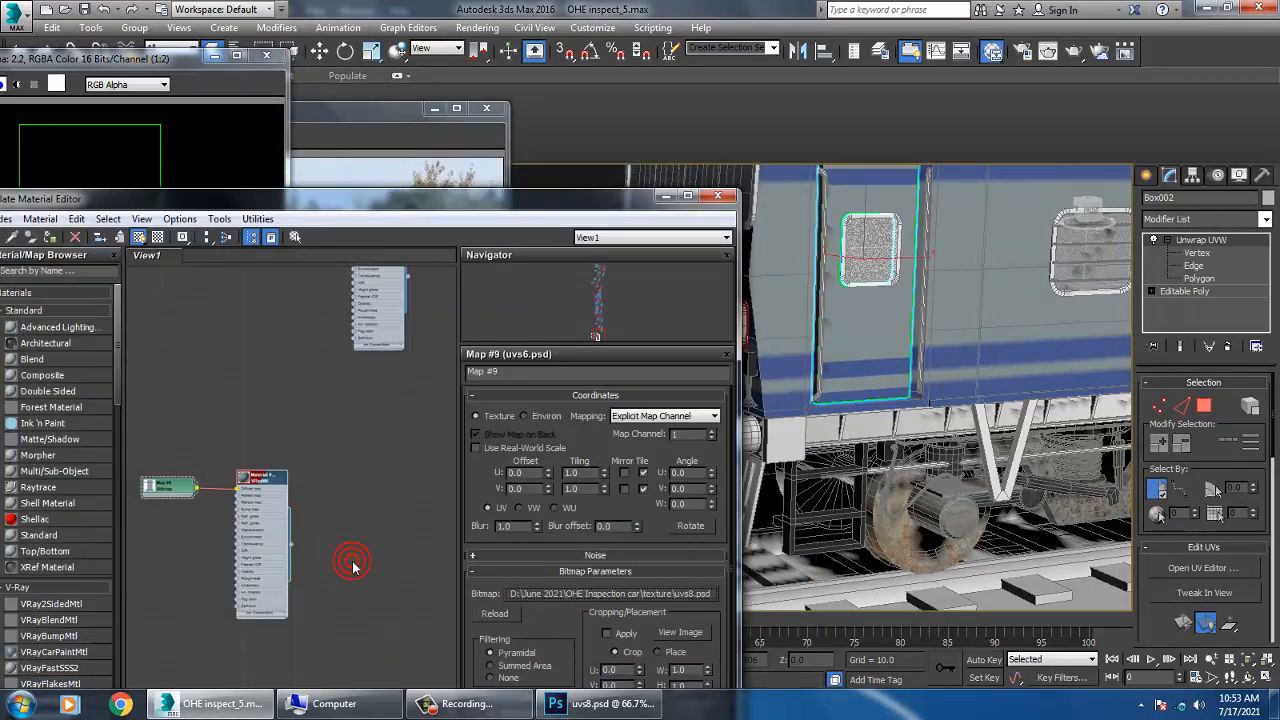
left_click(717, 195)
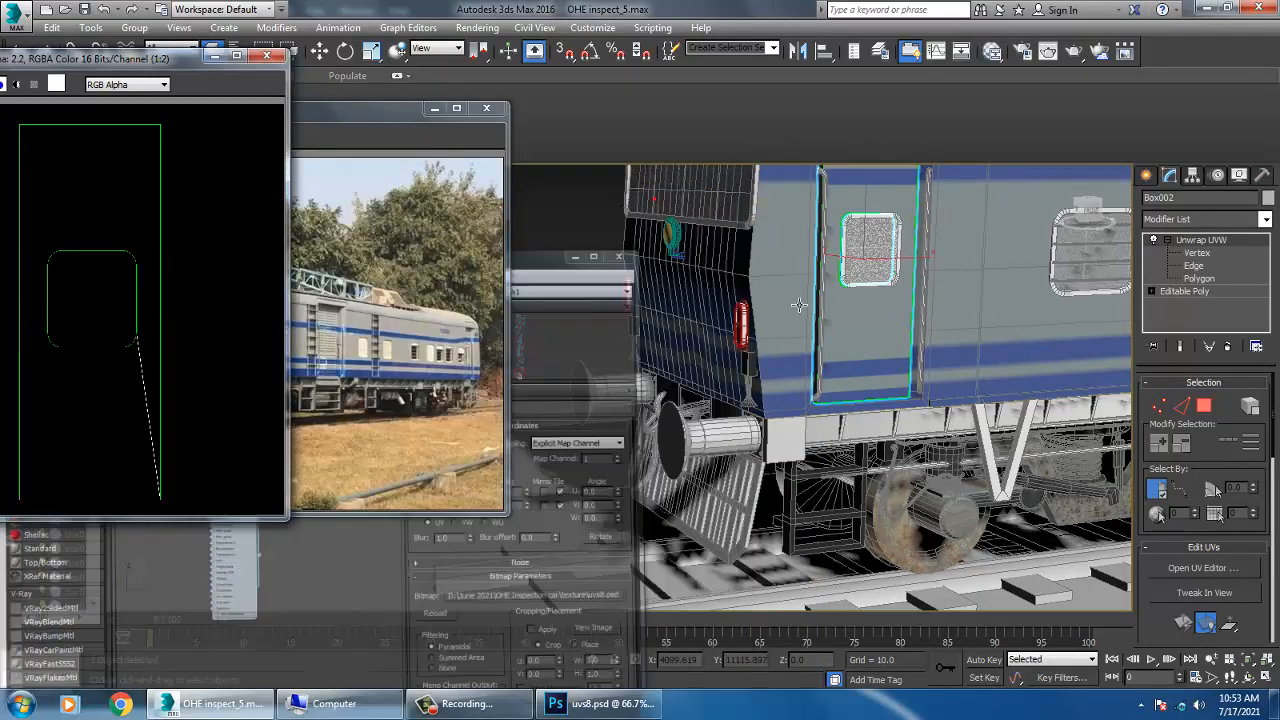
- Select the untextured door and its window at the far end of the car and delete them
middle_click_drag(820, 330, 852, 330, "alt")
left_click(897, 336)
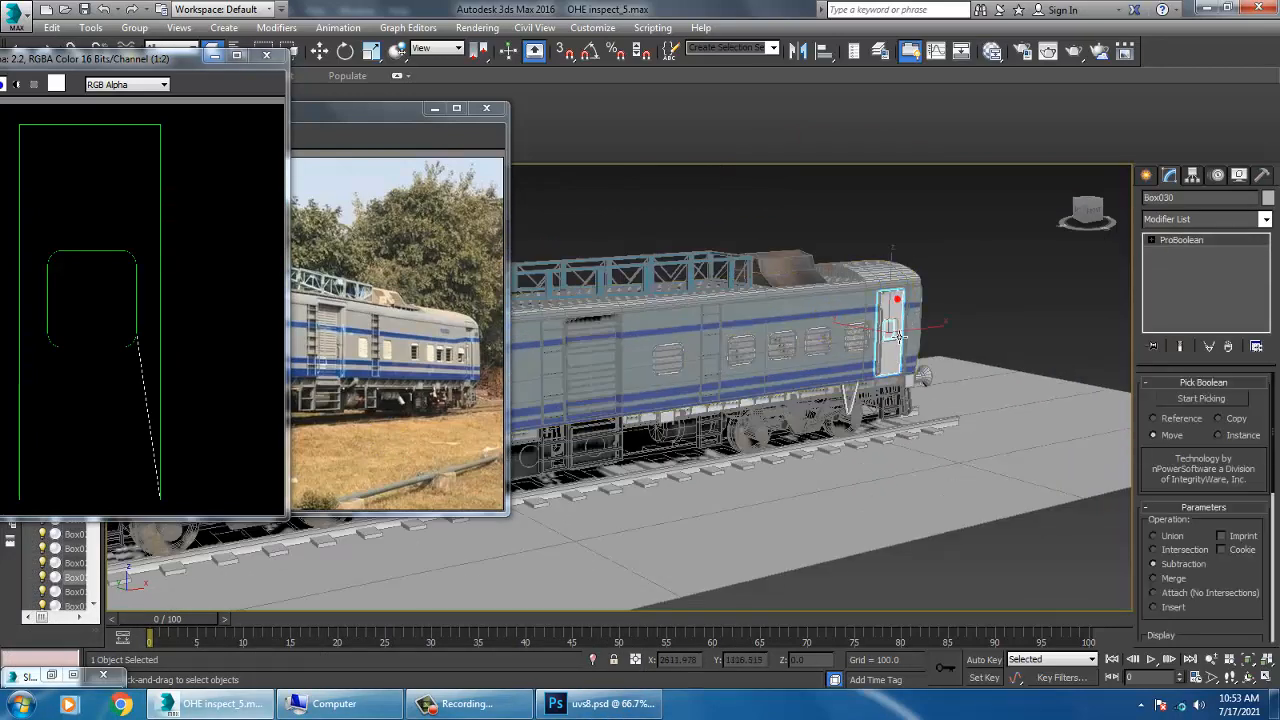
left_click(897, 336, "ctrl")
key("Delete")
- Clone the textured door and its window as one copy, placed along the X axis in the far-end doorway
middle_click_drag(776, 349, 974, 333)
middle_click_drag(796, 396, 540, 425)
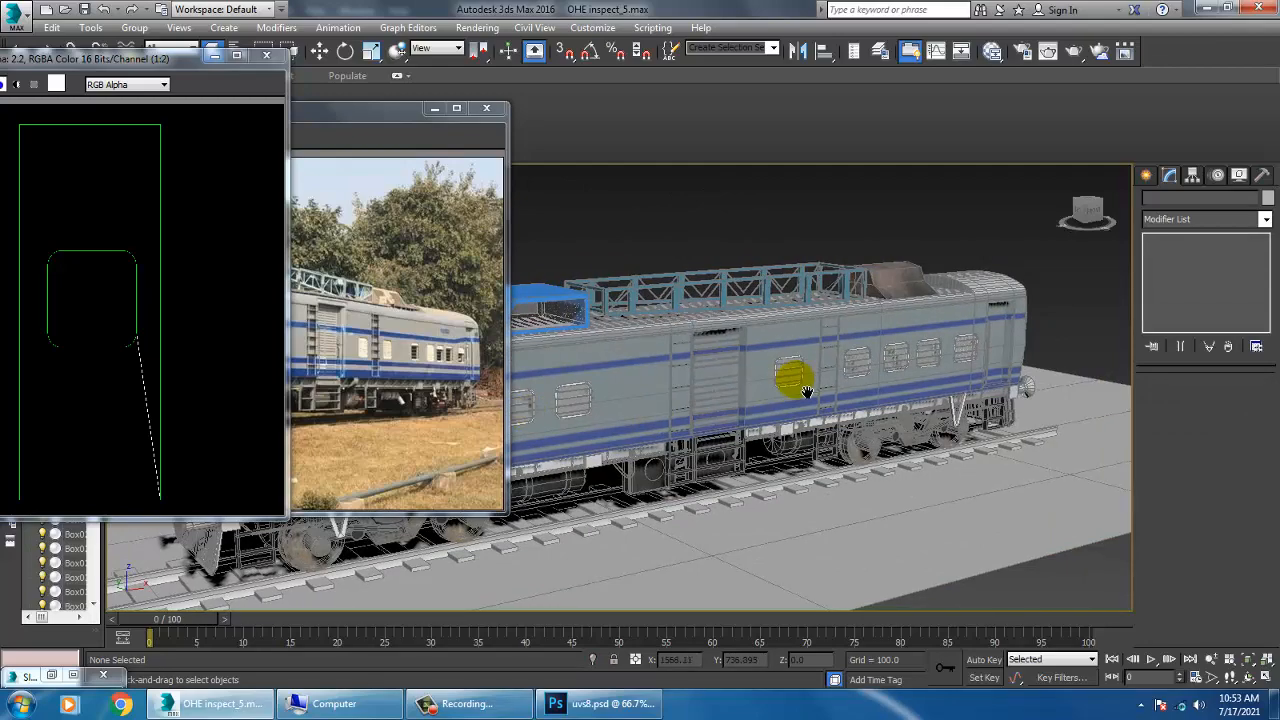
middle_click_drag(722, 393, 985, 348)
middle_click_drag(645, 350, 679, 358)
scroll(679, 358, "up", 4)
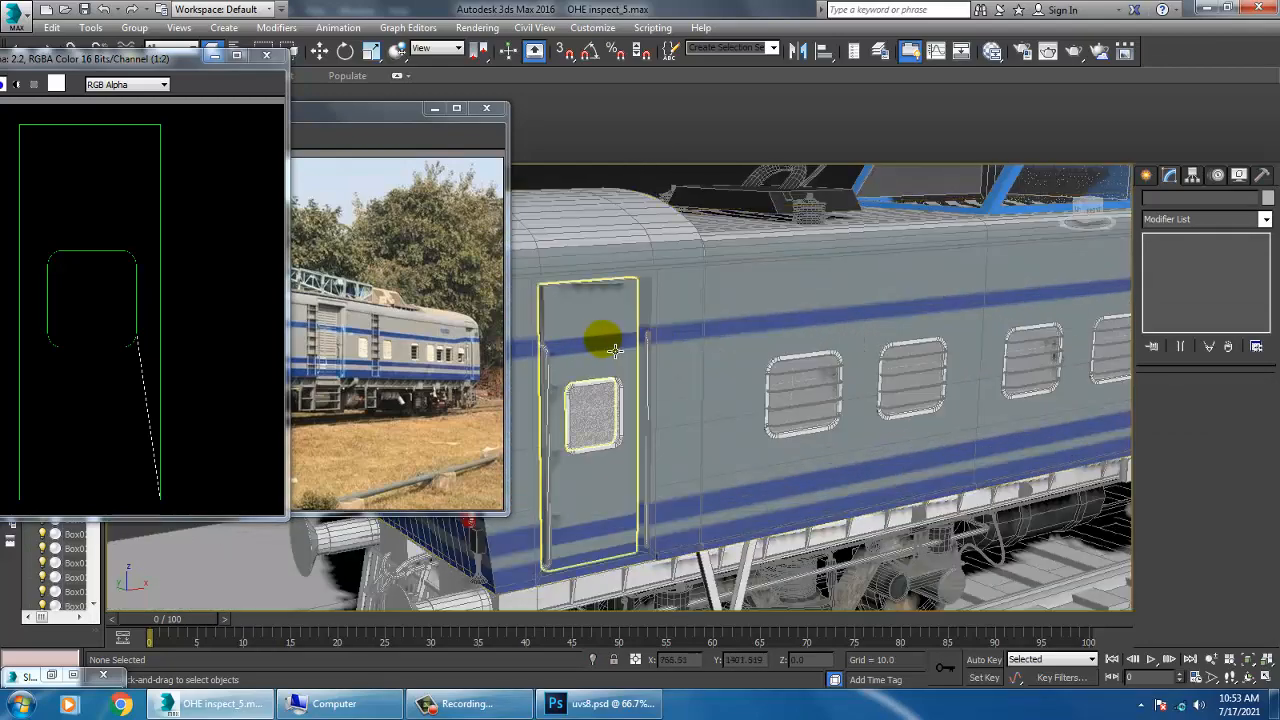
left_click(600, 331)
left_click(607, 398, "ctrl")
key("w")
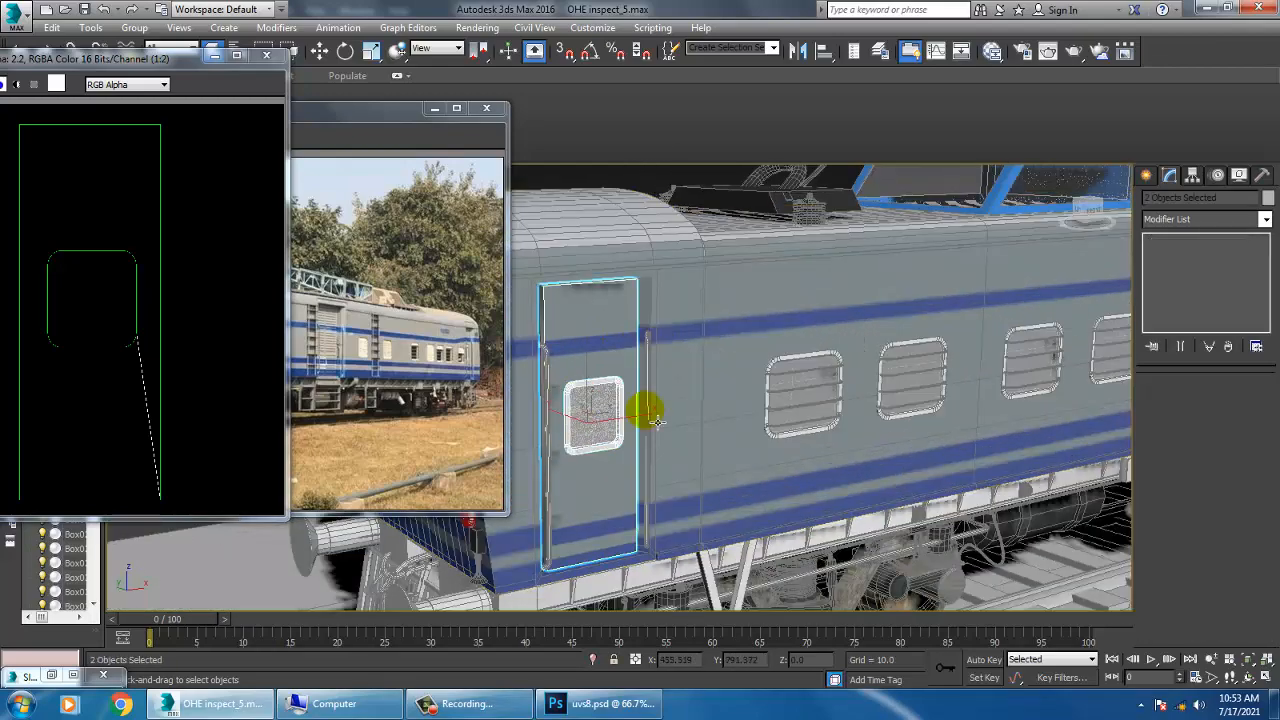
scroll(651, 409, "down", 8)
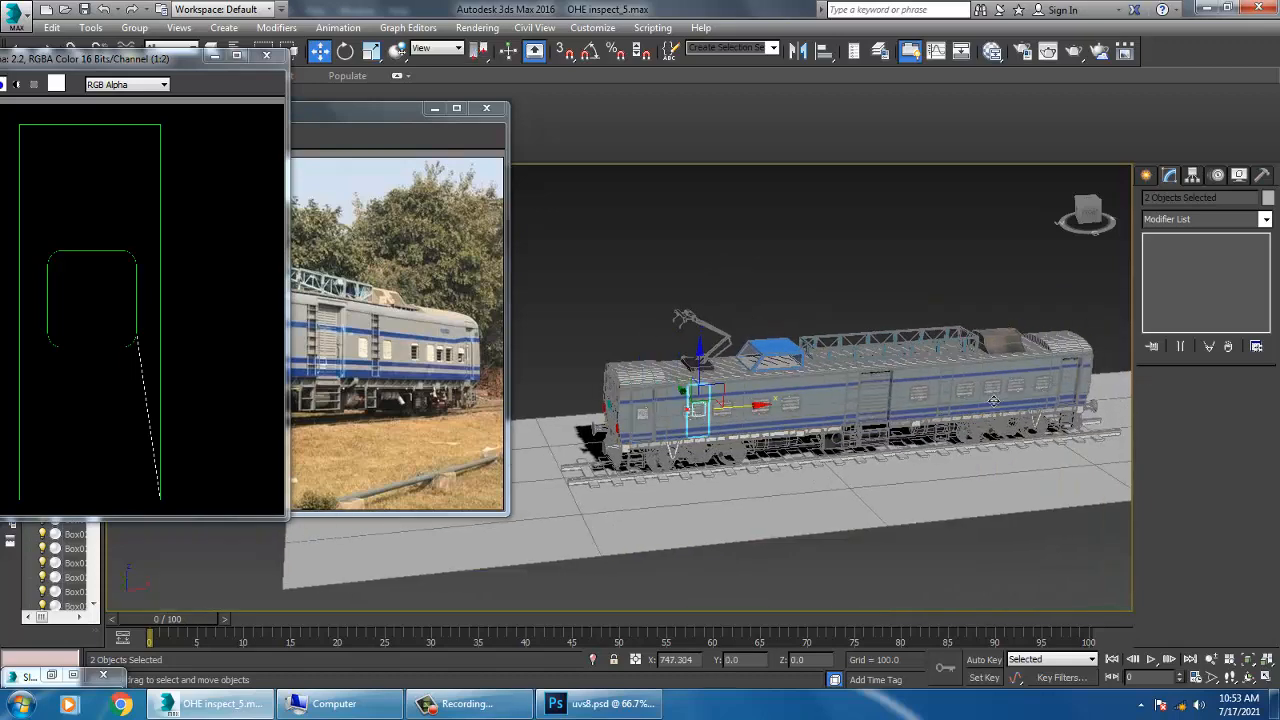
left_click_drag(1122, 398, 720, 443, "shift")
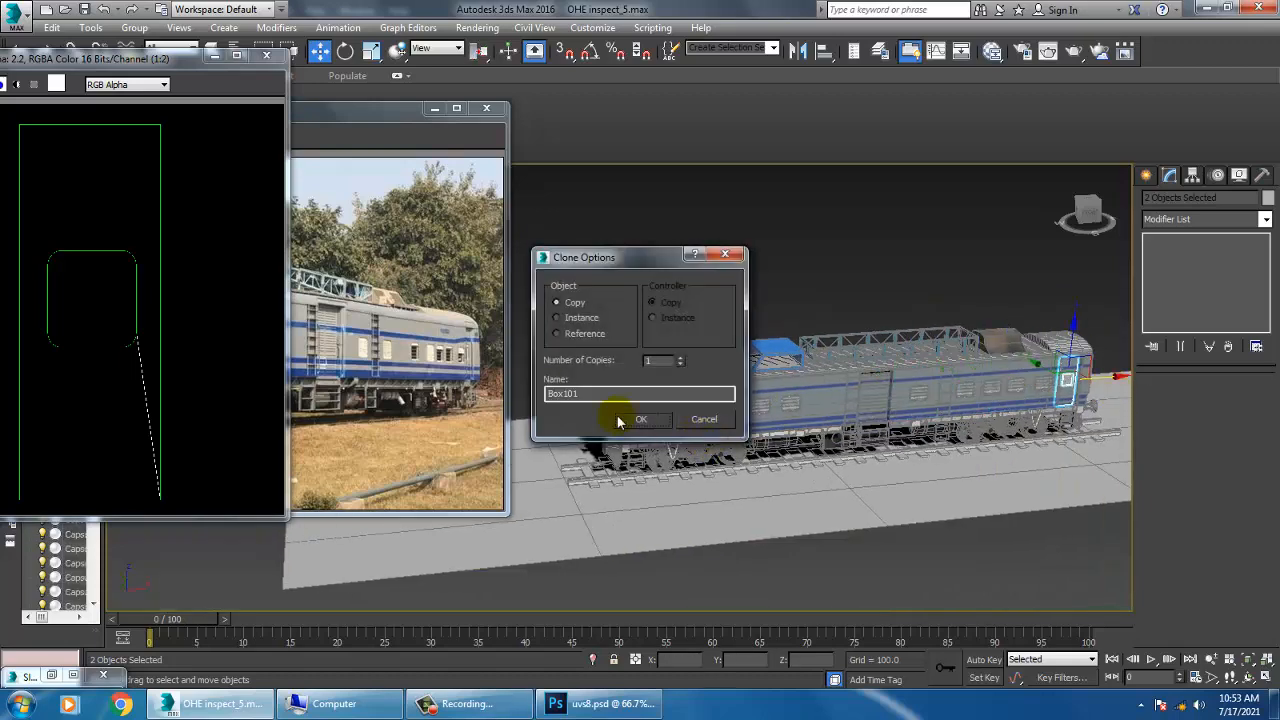
left_click(614, 418)
- Examine the copied door and the car's side, minimizing the UV template window to compare with the reference photo
key("z")
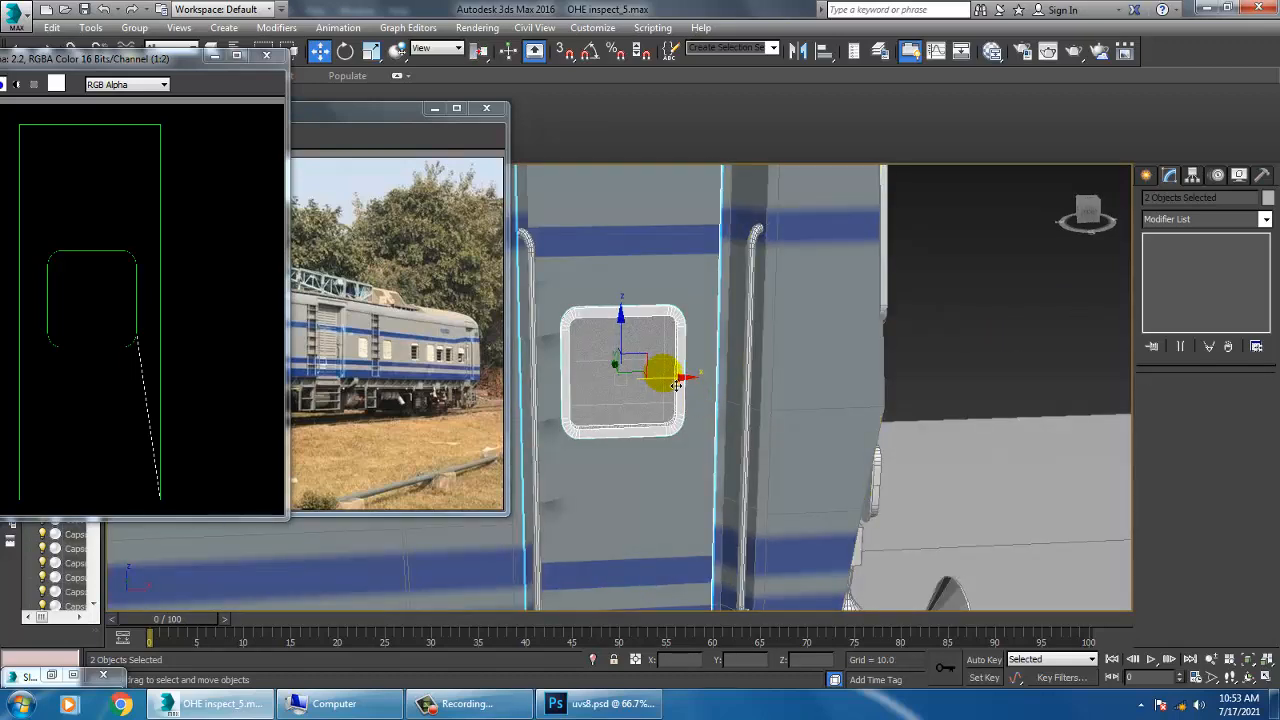
scroll(688, 391, "down", 6)
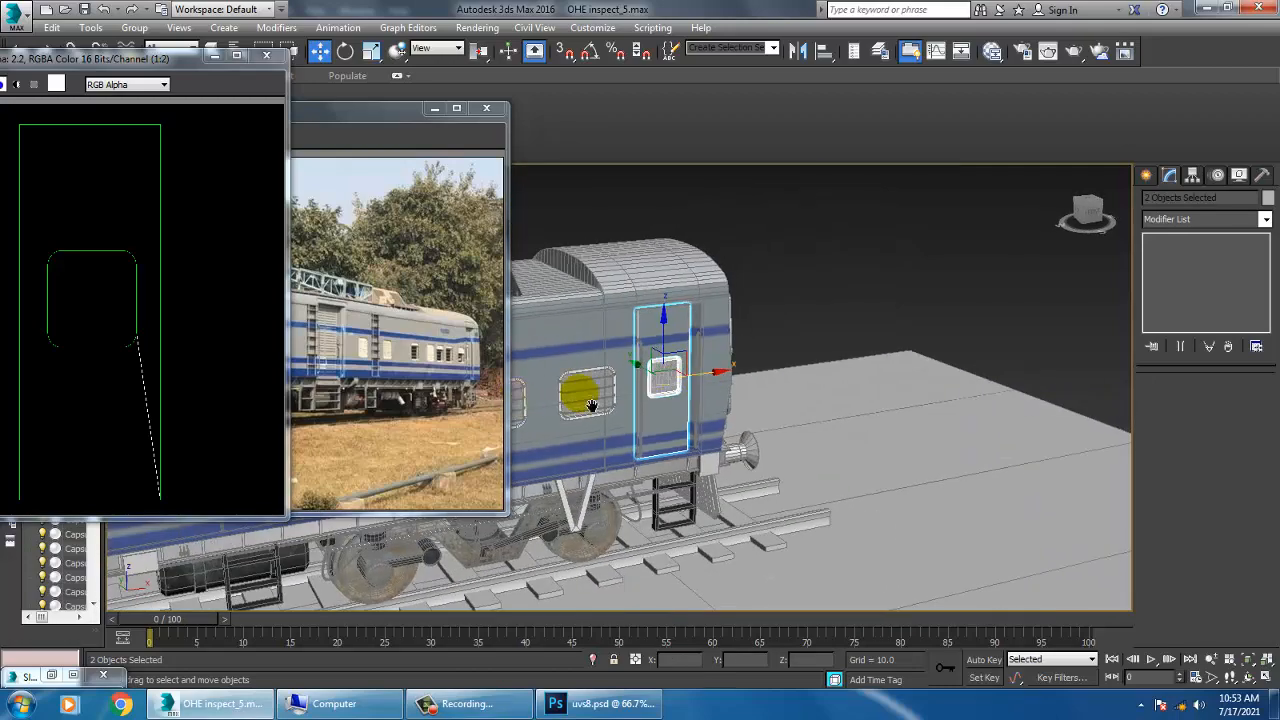
scroll(757, 383, "up", 6)
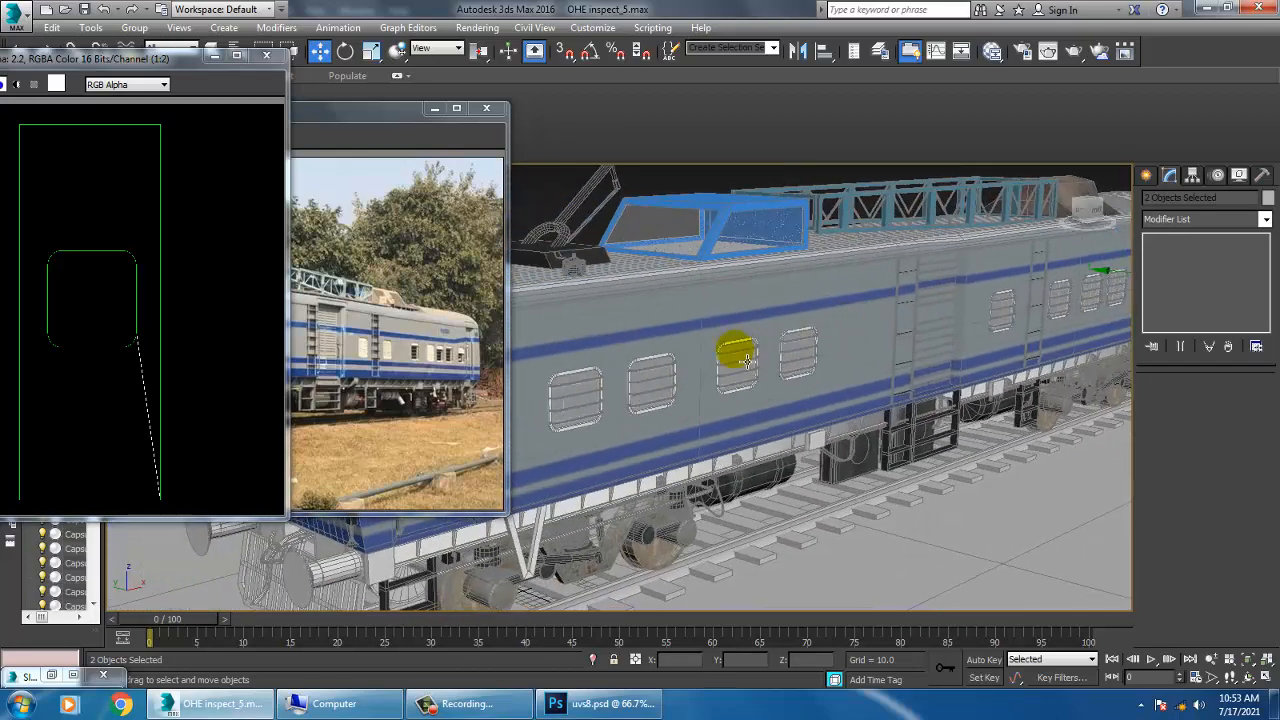
middle_click_drag(743, 354, 810, 421)
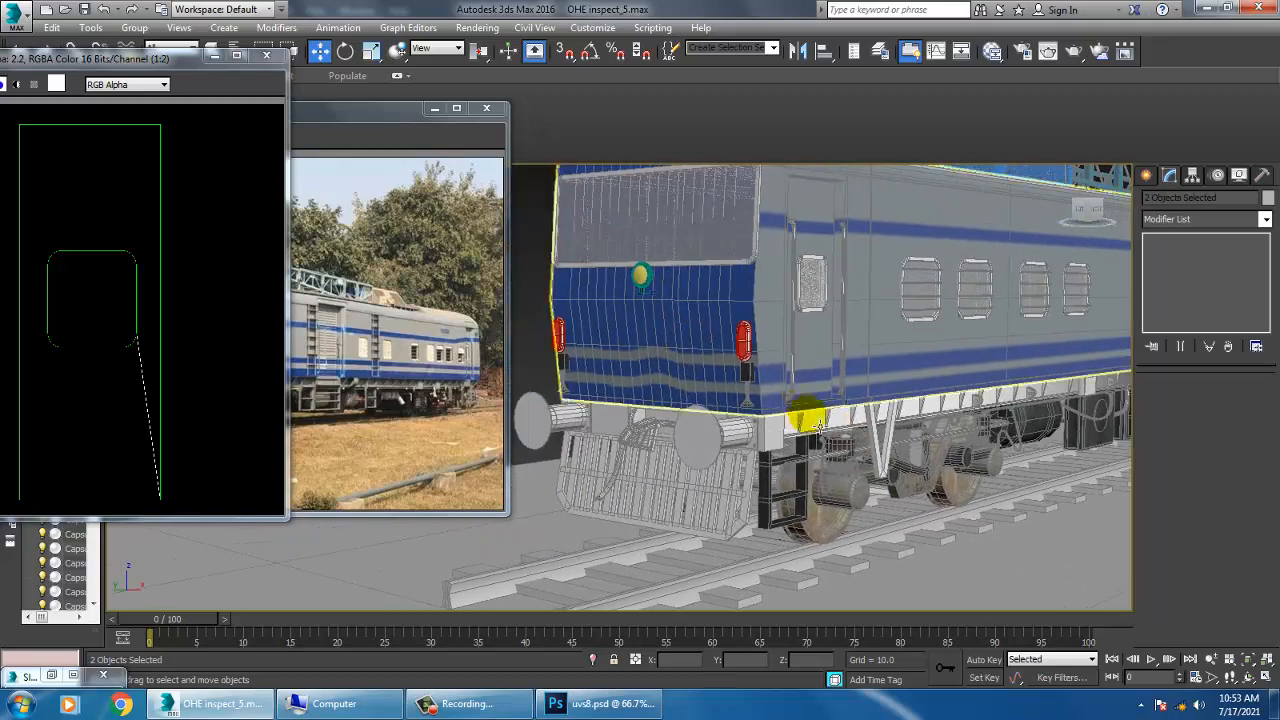
left_click(214, 55)
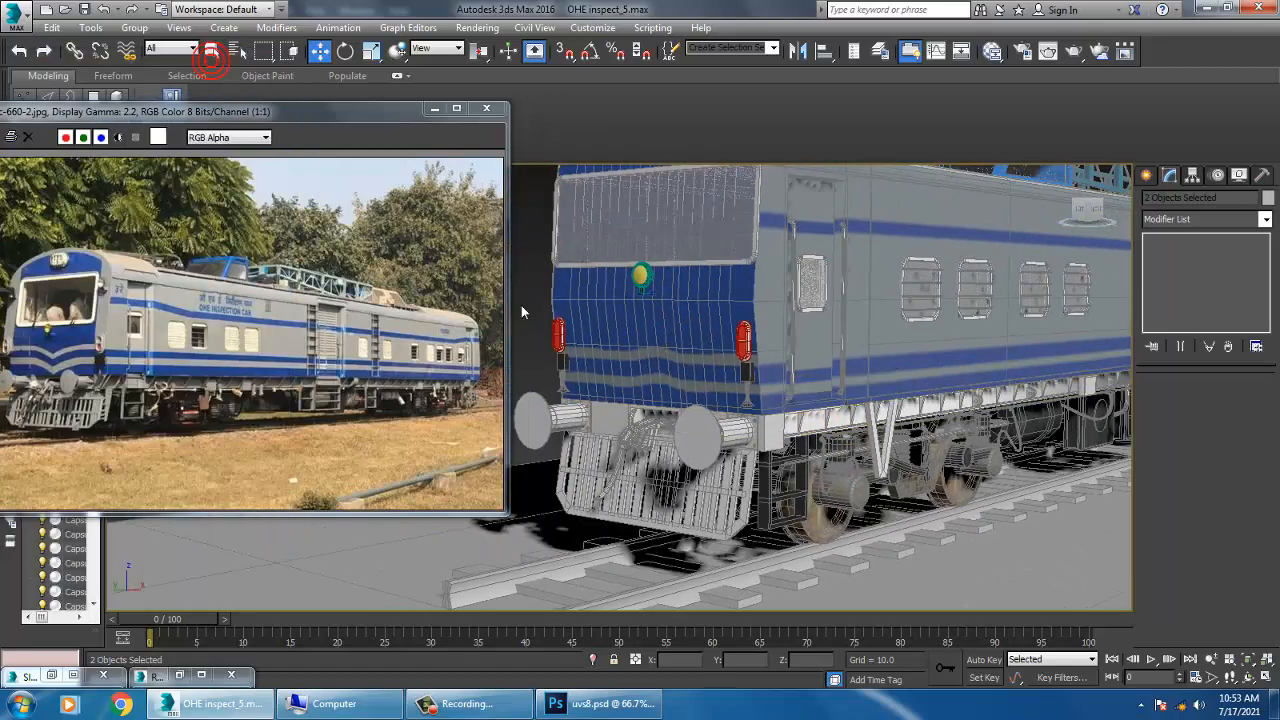
middle_click_drag(872, 341, 834, 390, "alt")
scroll(868, 354, "down", 4)
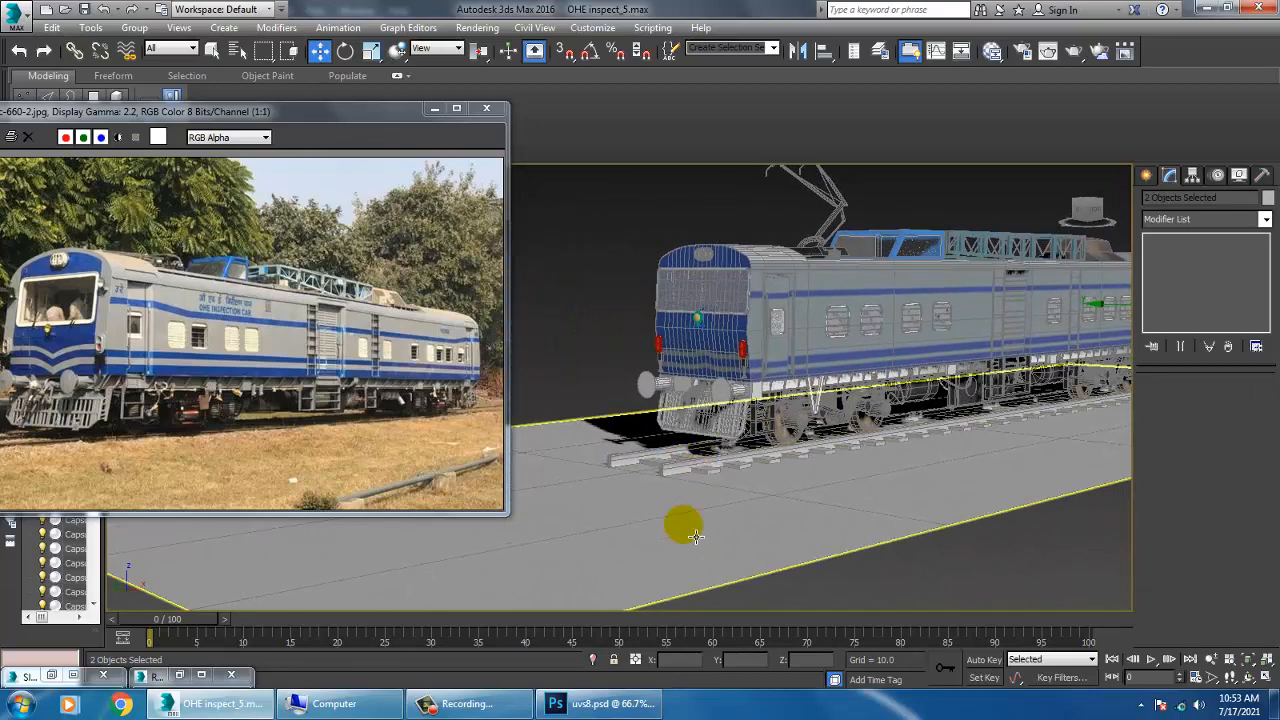
- Select both track rails and assign them the existing V-Ray material that has a bitmap in its diffuse map
left_click(684, 523)
left_click(660, 466)
scroll(634, 486, "up", 6)
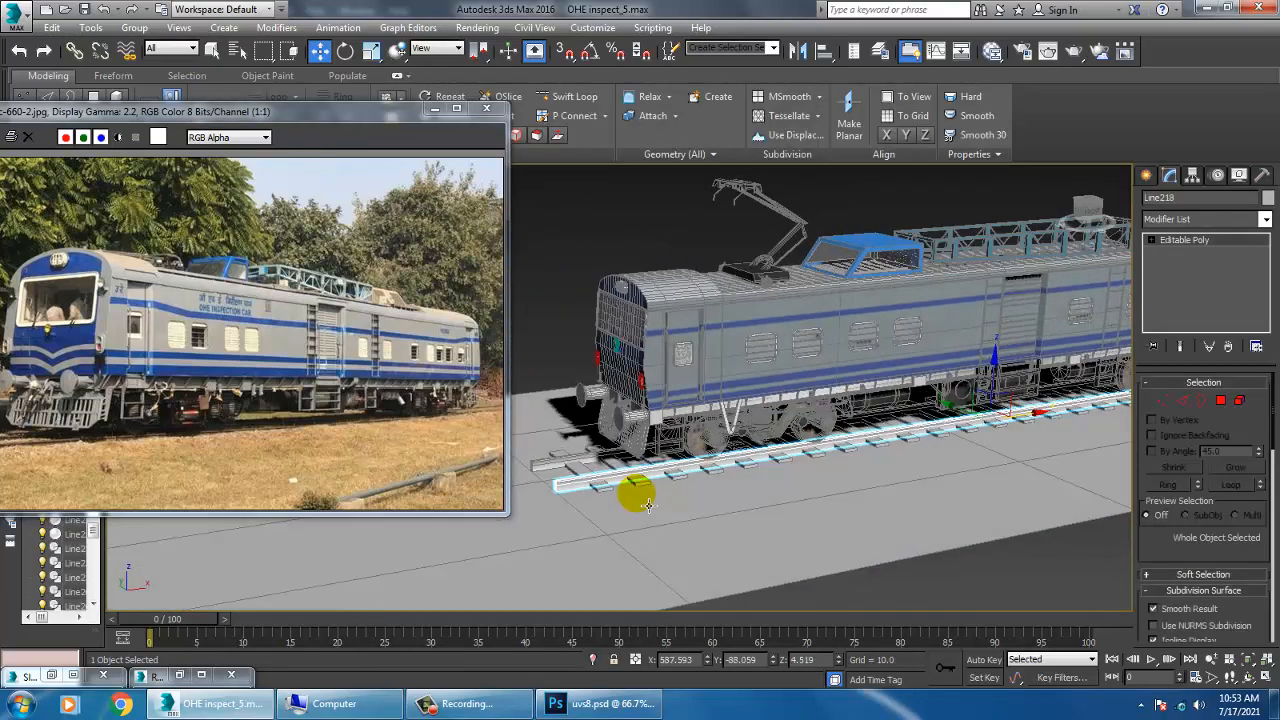
left_click(546, 442, "ctrl")
middle_click_drag(588, 440, 708, 418)
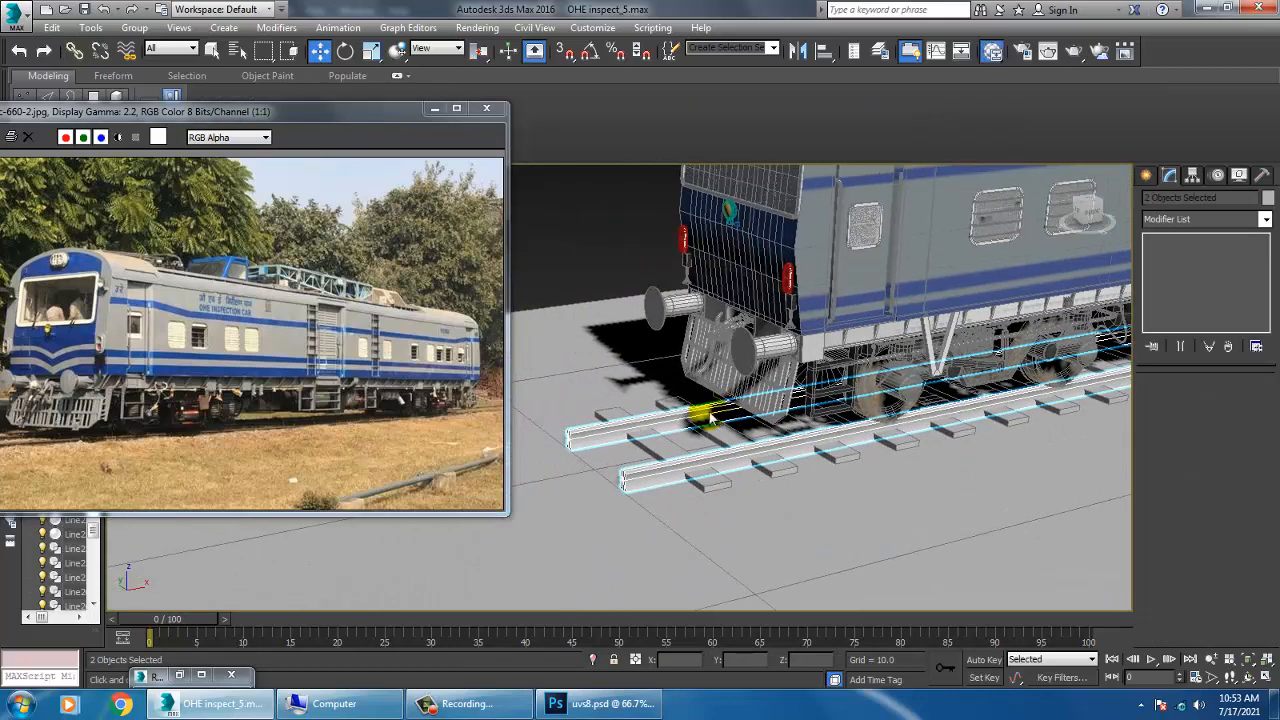
key("m")
middle_click_drag(374, 335, 374, 480)
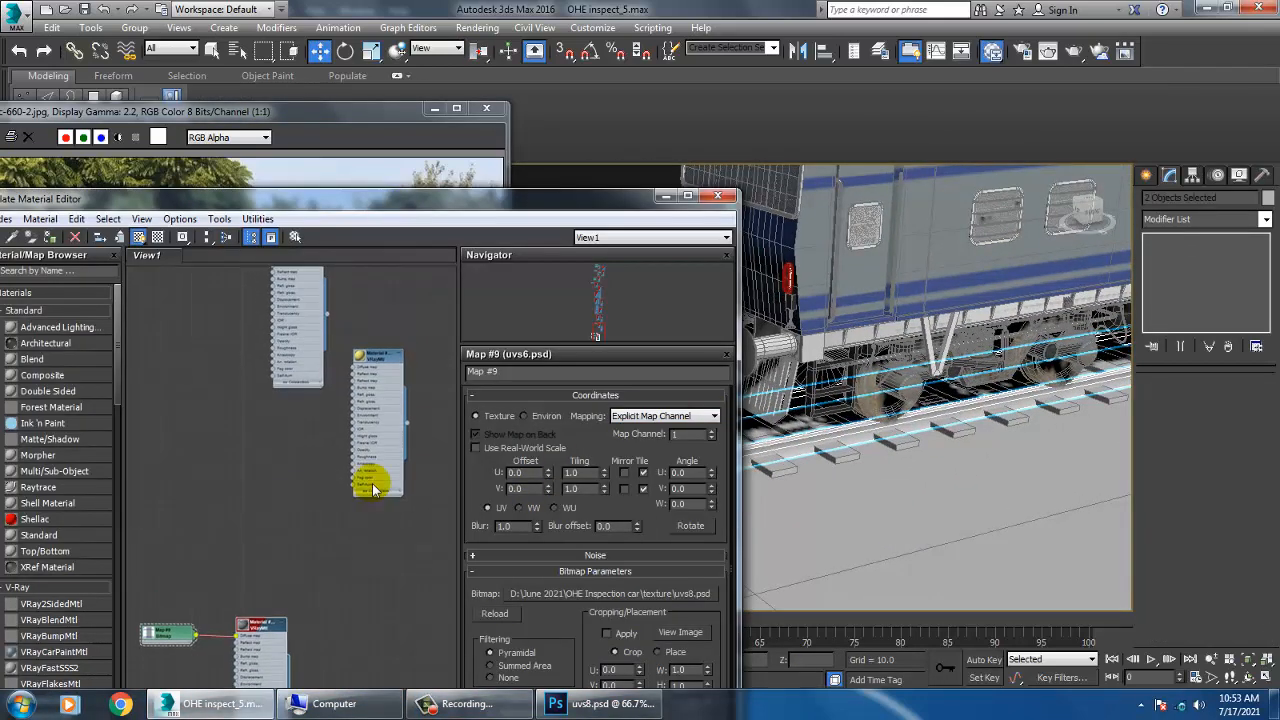
middle_click_drag(354, 285, 374, 443)
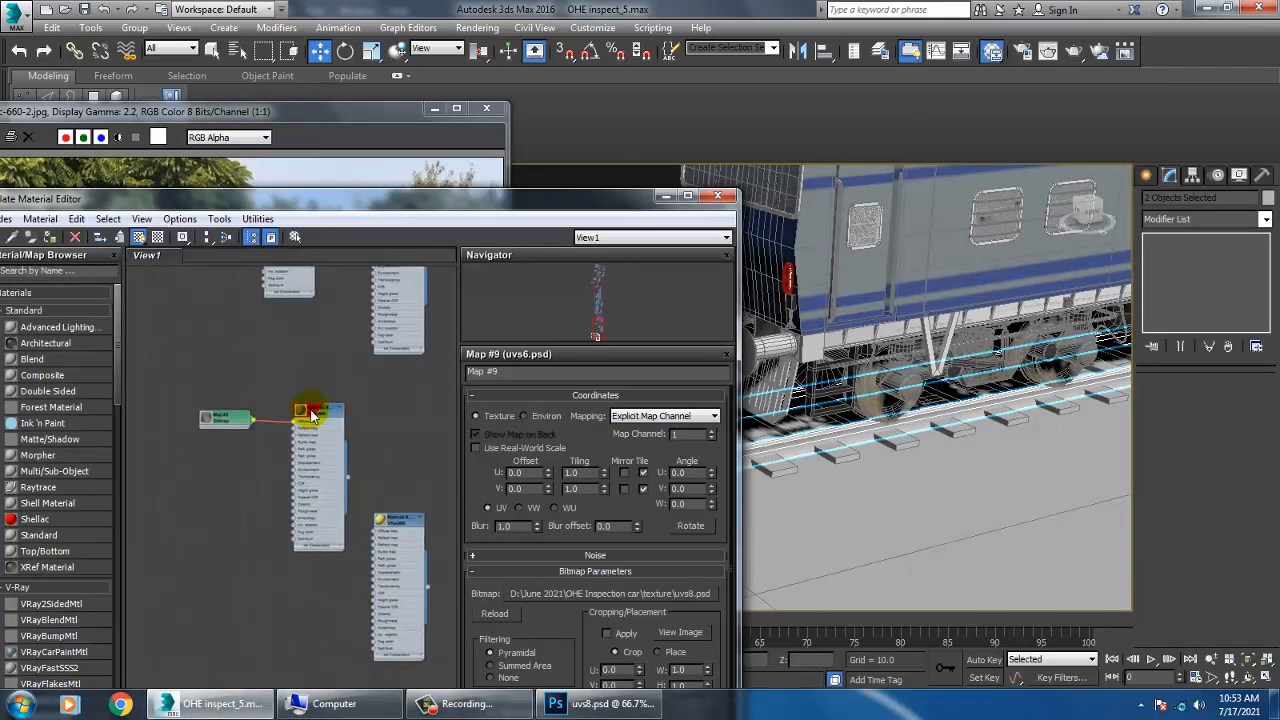
left_click(50, 236)
left_click(664, 196)
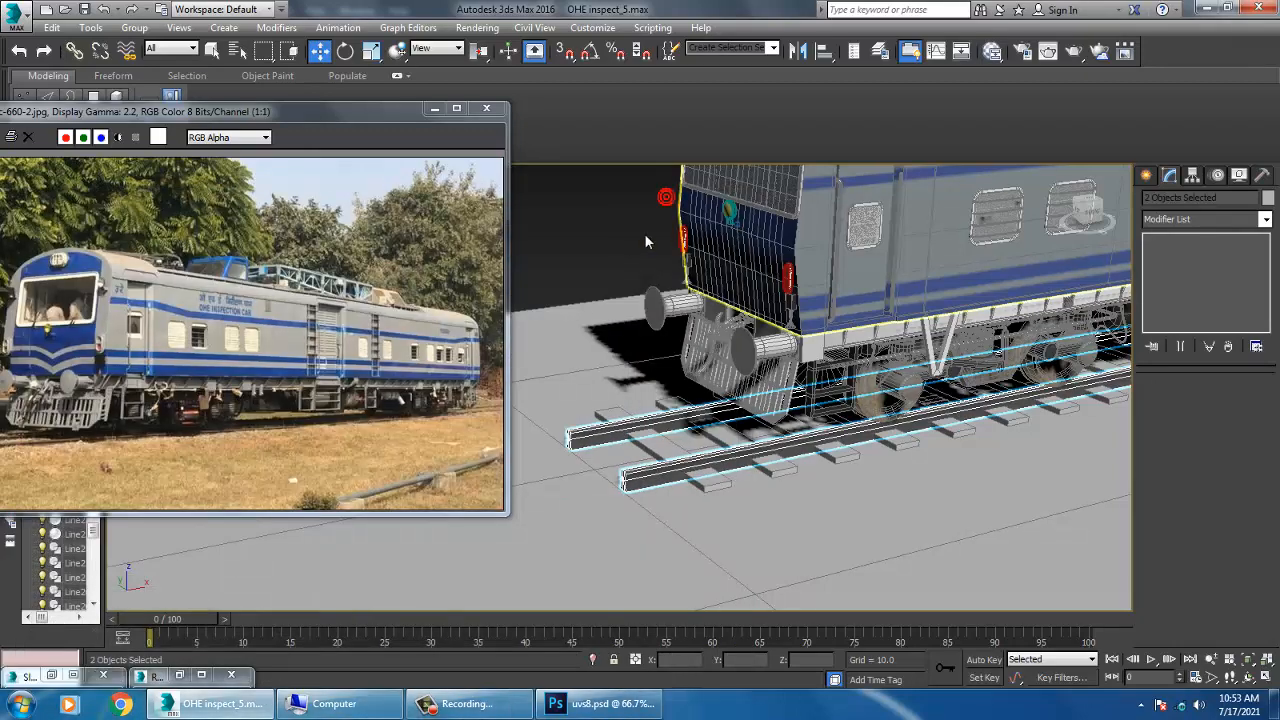
- Add a UVW Map modifier to the track rail nearest the viewer
left_click(652, 482)
left_click(1187, 222)
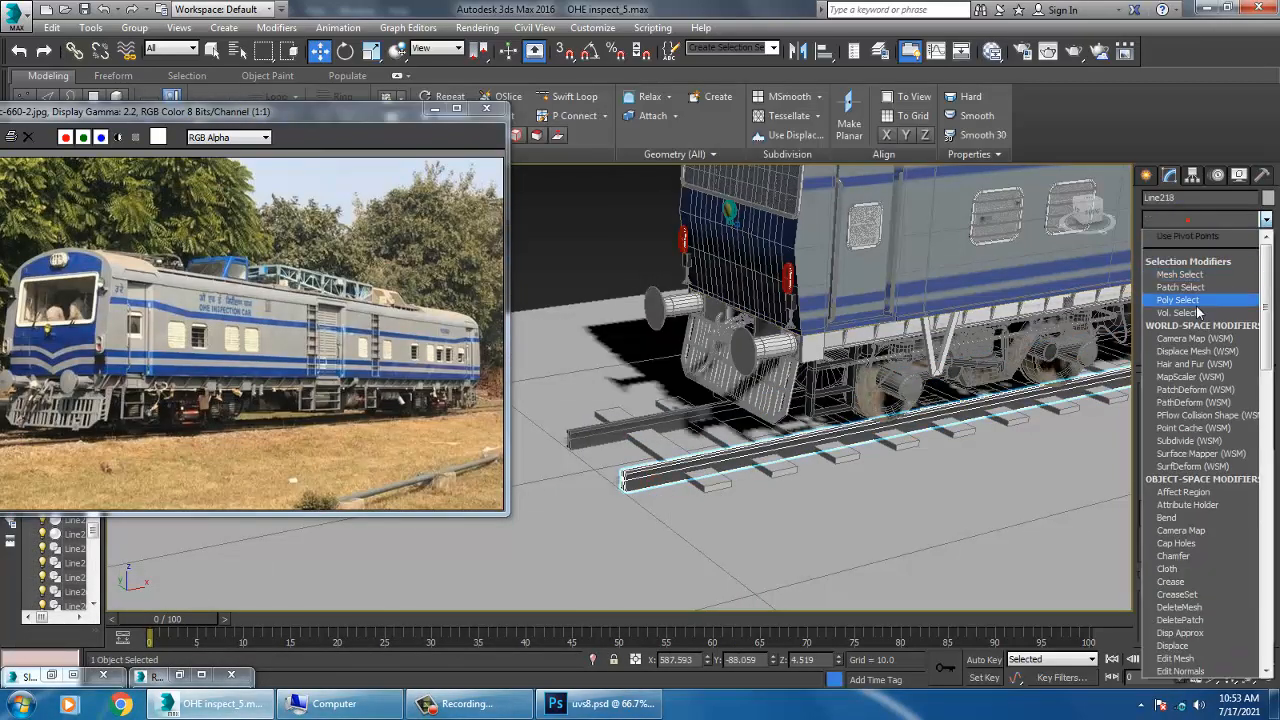
key("u")
left_click(1188, 530)
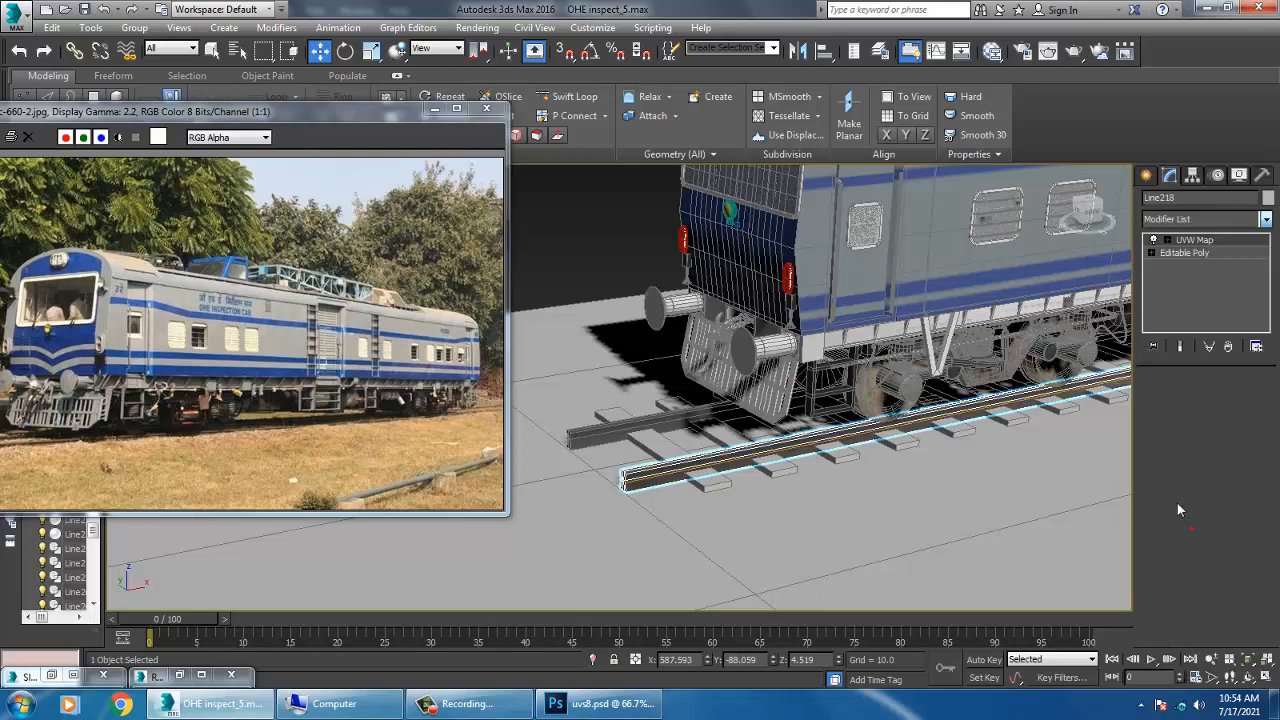
- Set the near track rail's UVW mapping to Box and check the texture along the rail and its end
left_click(1187, 473)
middle_click_drag(850, 450, 1112, 409, "alt")
scroll(1088, 420, "up", 3)
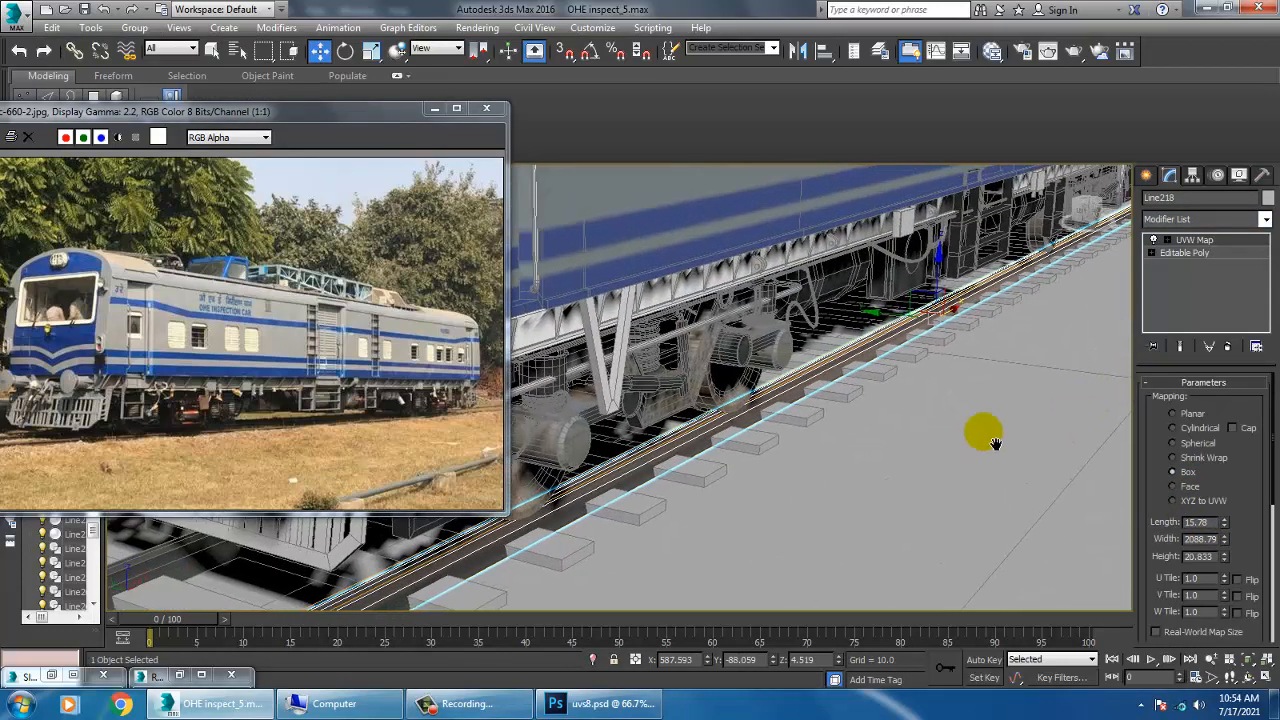
middle_click_drag(994, 446, 1077, 417)
scroll(1084, 413, "up", 1)
middle_click_drag(897, 425, 1015, 372, "alt")
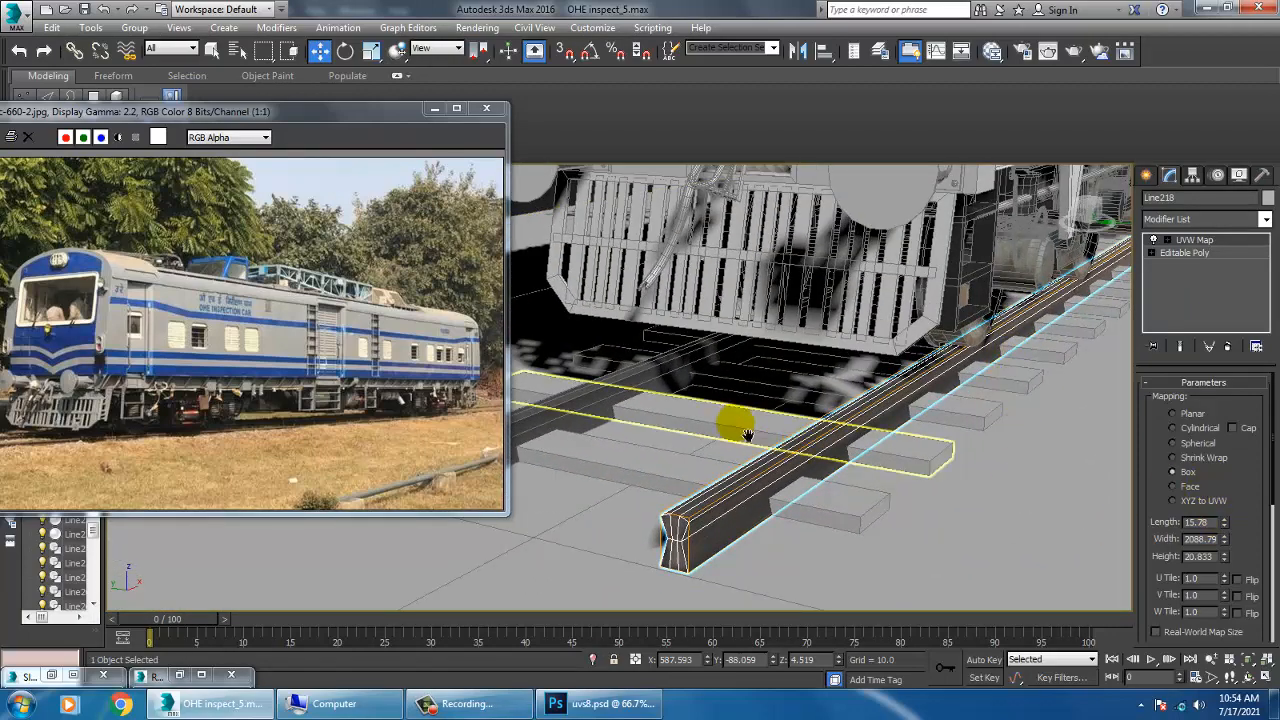
scroll(734, 420, "down", 3)
- Add a UVW Map modifier with Box mapping to the other track rail
left_click(657, 425)
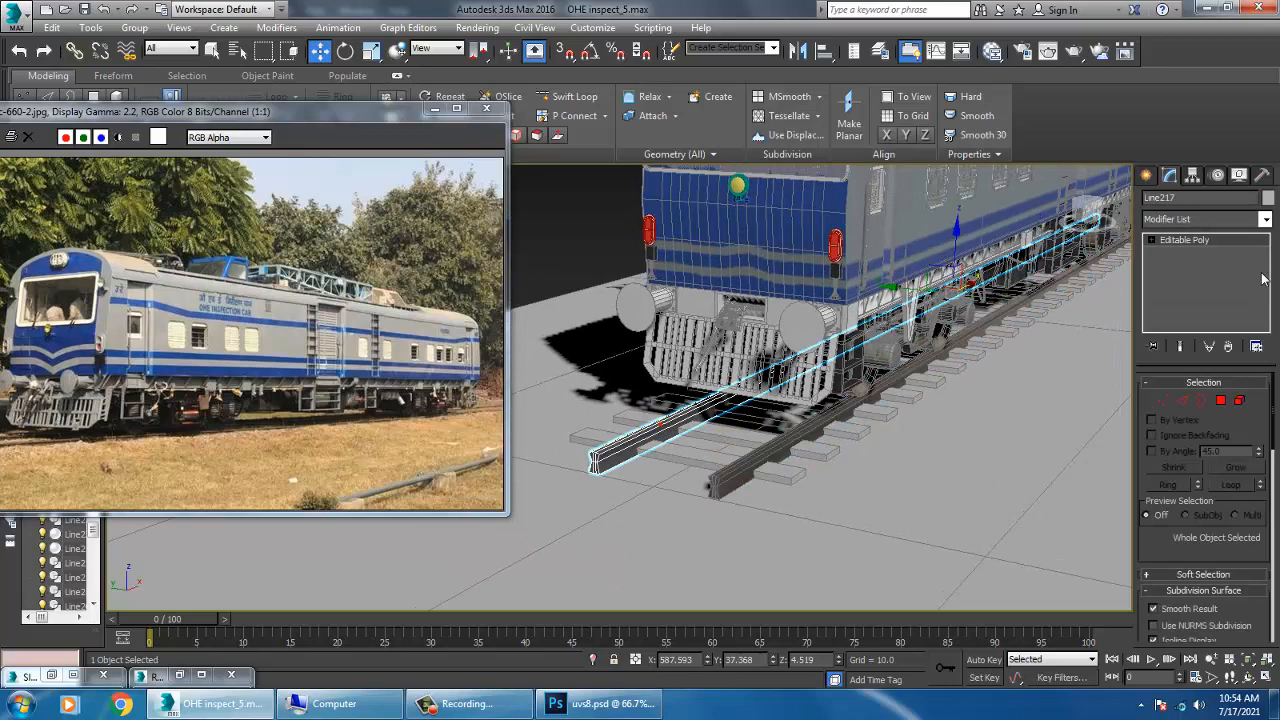
left_click(1180, 219)
key("u")
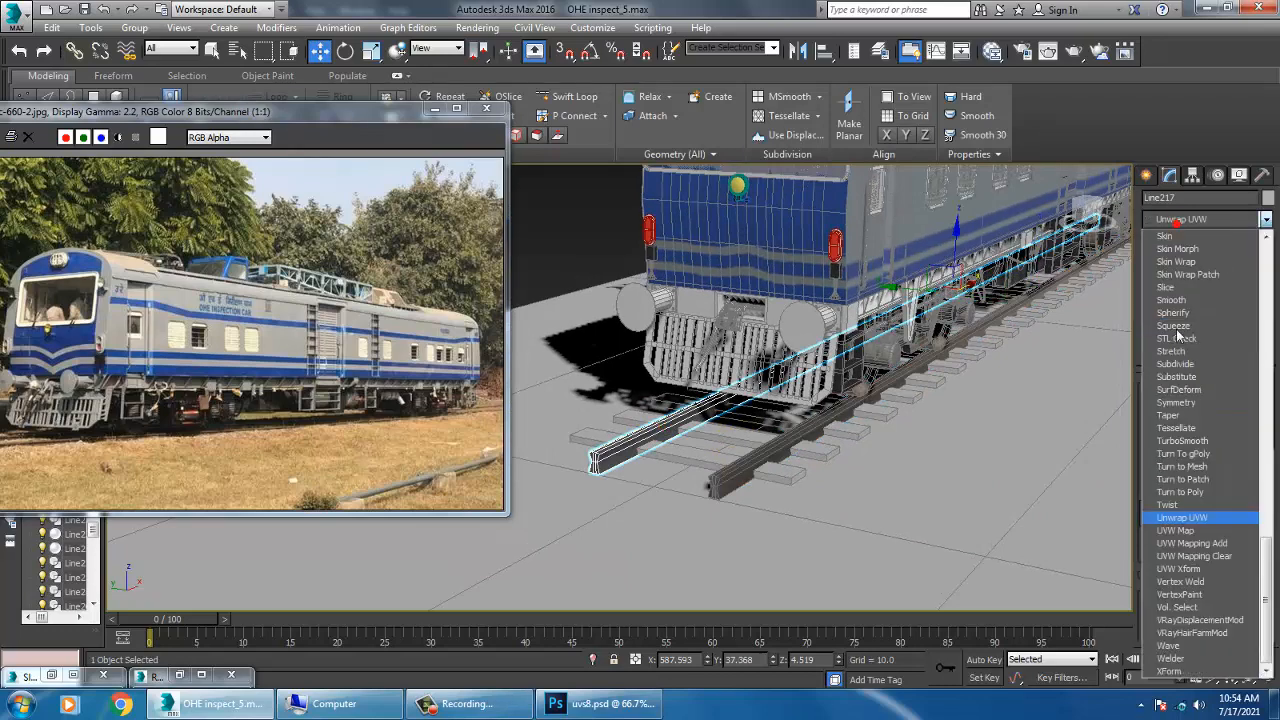
left_click(1180, 530)
left_click(1188, 474)
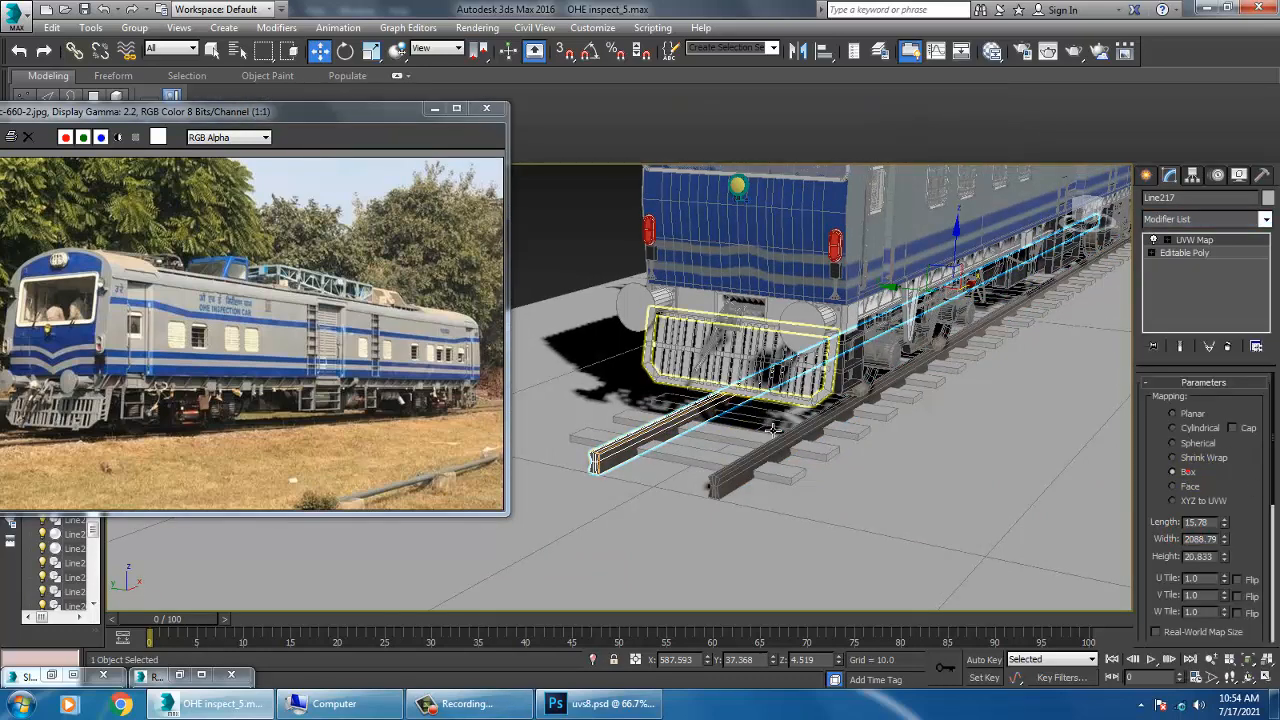
scroll(737, 423, "down", 5)
scroll(667, 410, "up", 4)
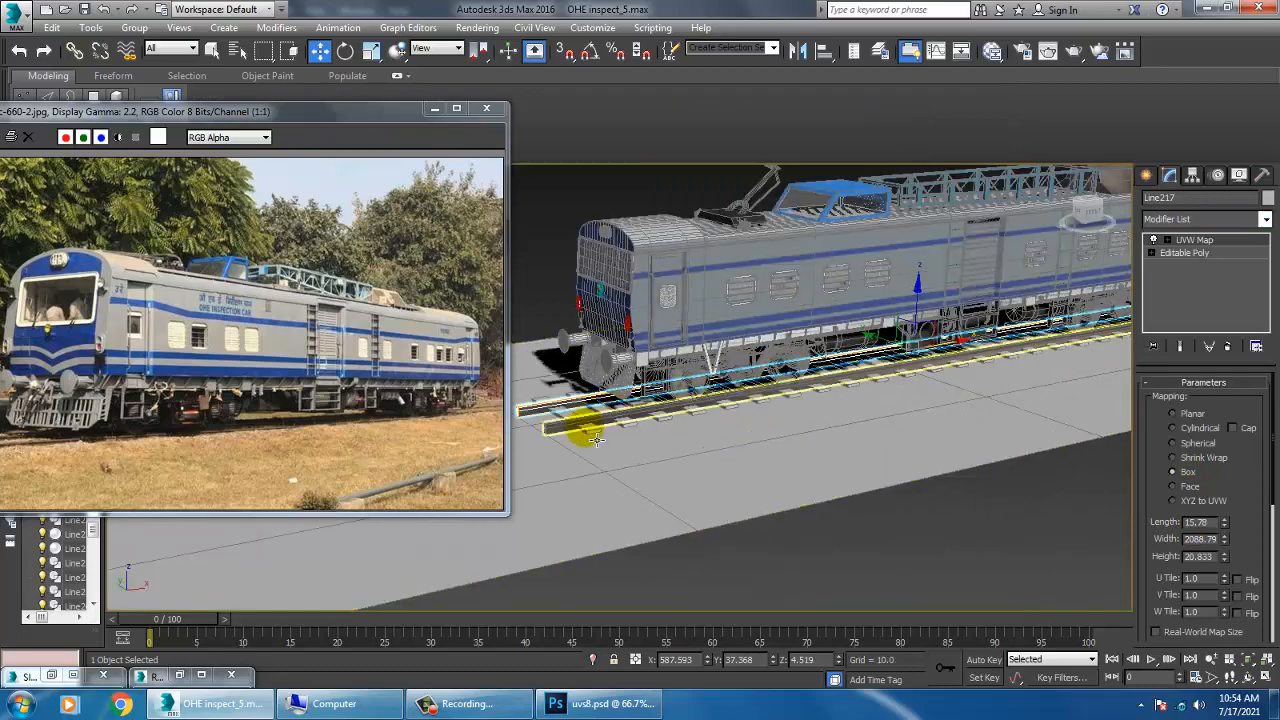
- Select all the sleepers beneath the car in the orthographic side view, leaving both rails out of the selection
left_click(593, 434)
key("alt+w")
right_click(877, 322)
key("alt+w")
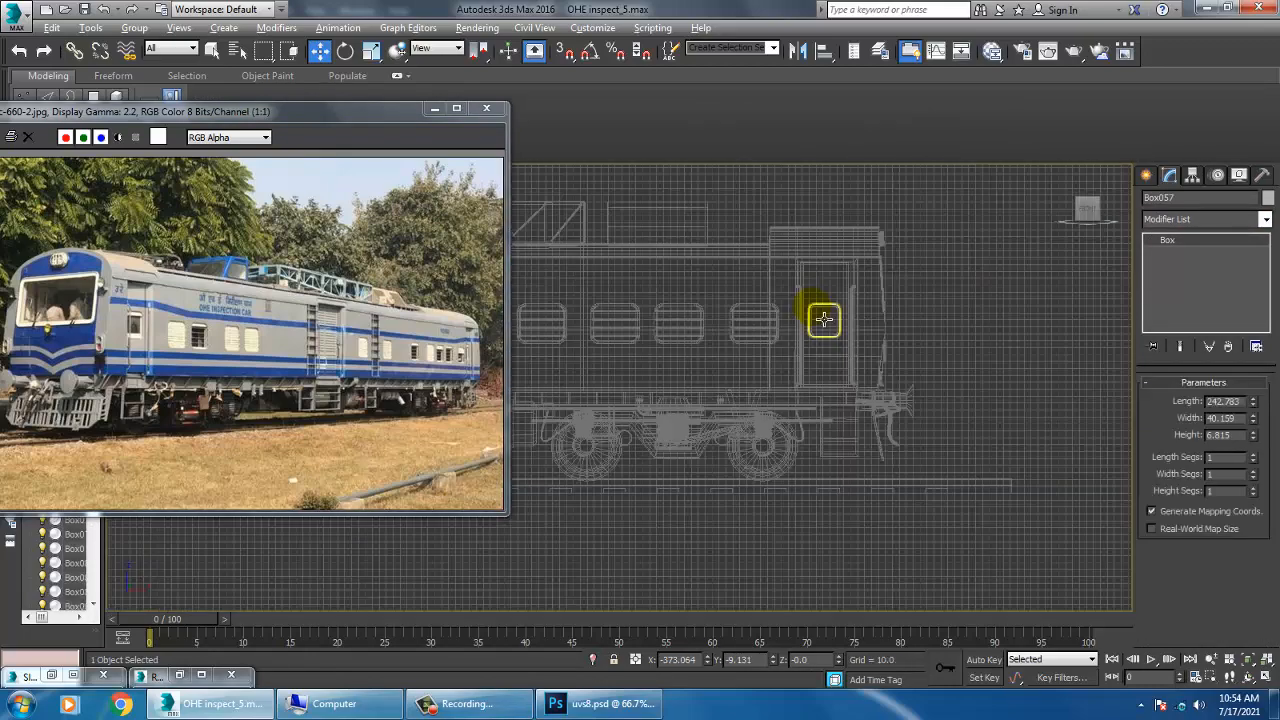
key("z")
scroll(914, 357, "down", 5)
middle_click_drag(969, 389, 557, 439)
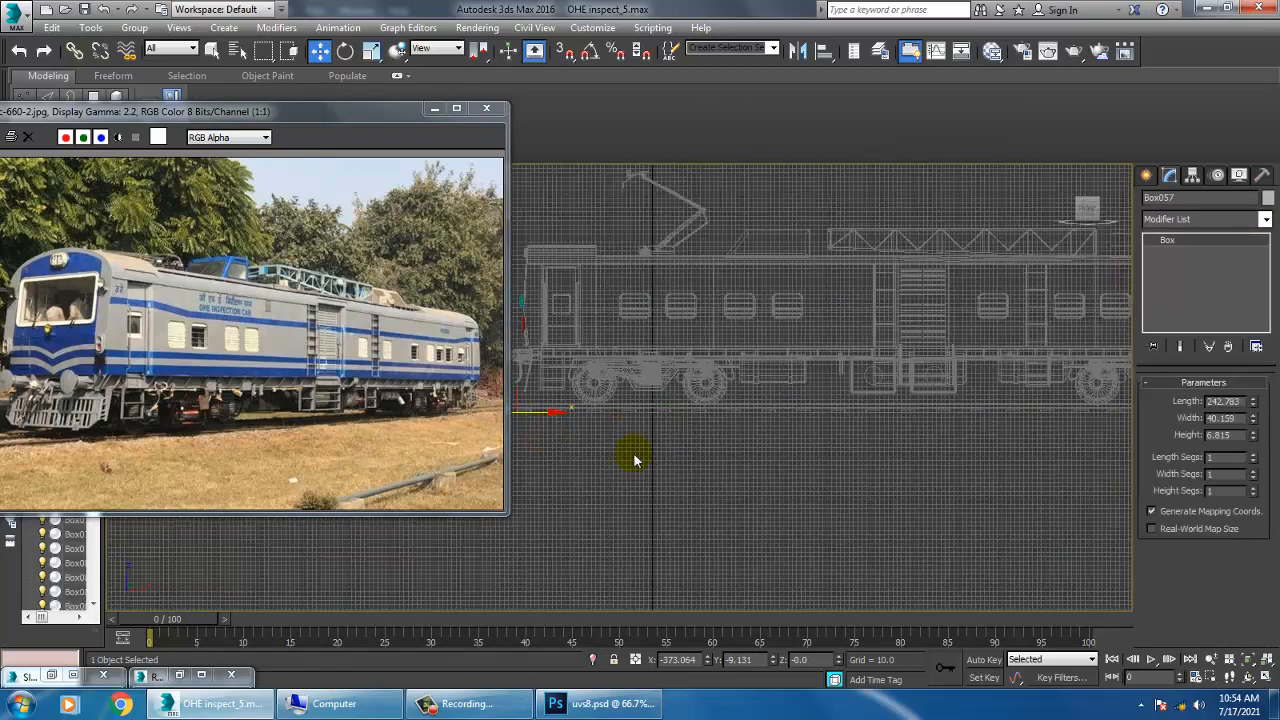
scroll(634, 457, "down", 3)
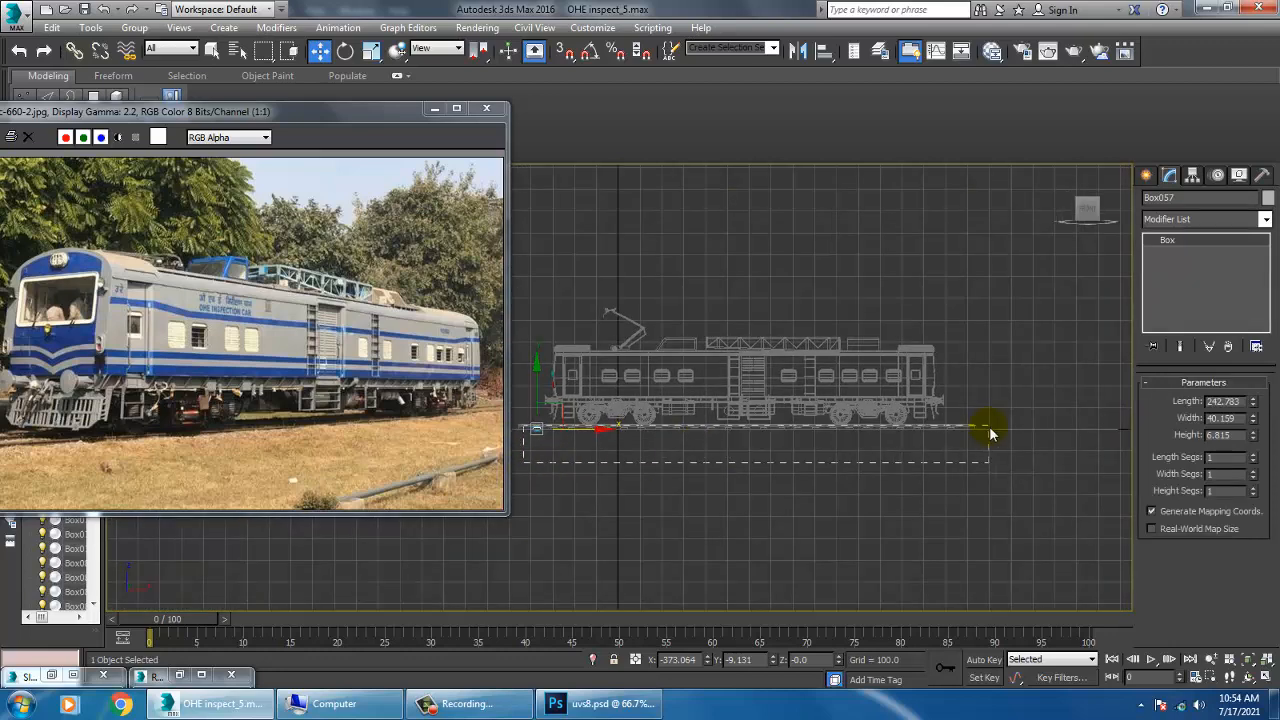
left_click_drag(990, 432, 987, 426)
scroll(915, 360, "up", 3)
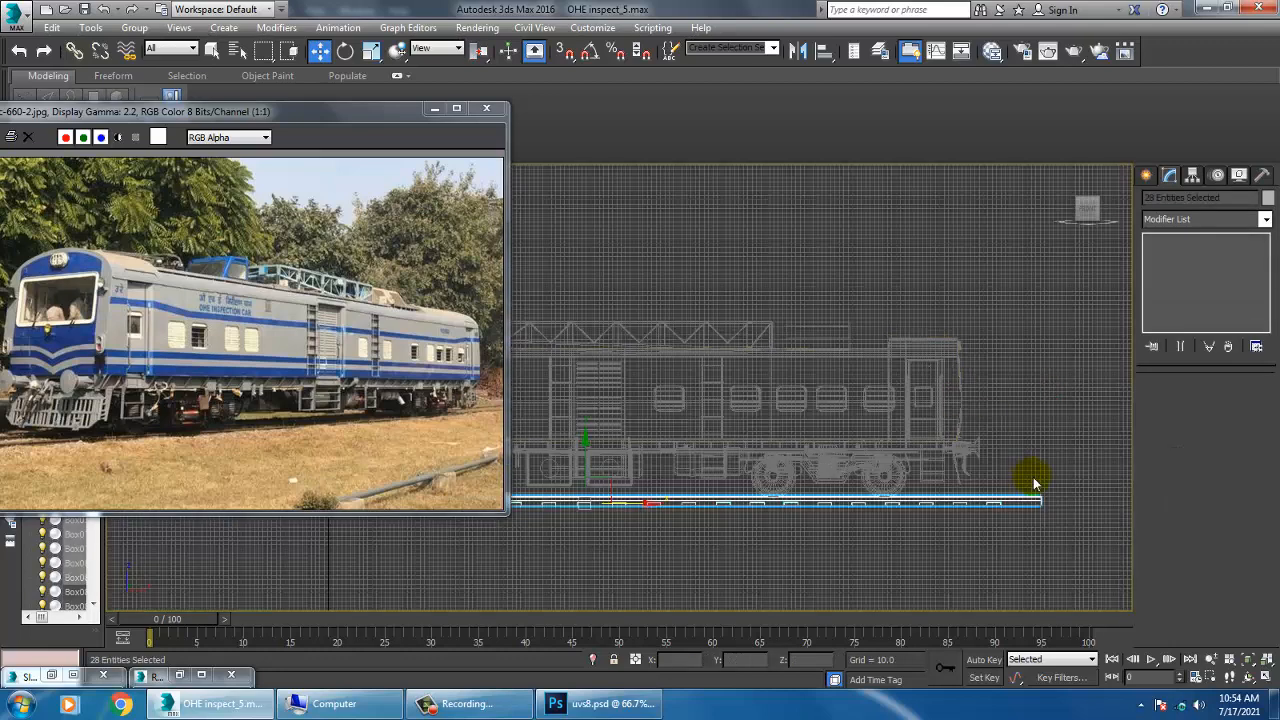
left_click_drag(1055, 497, 1037, 531, "alt")
- Assign the V-Ray material used on the rails to the selected sleepers
key("alt+w")
middle_click(972, 509)
key("alt+w")
middle_click_drag(875, 427, 967, 467)
key("m")
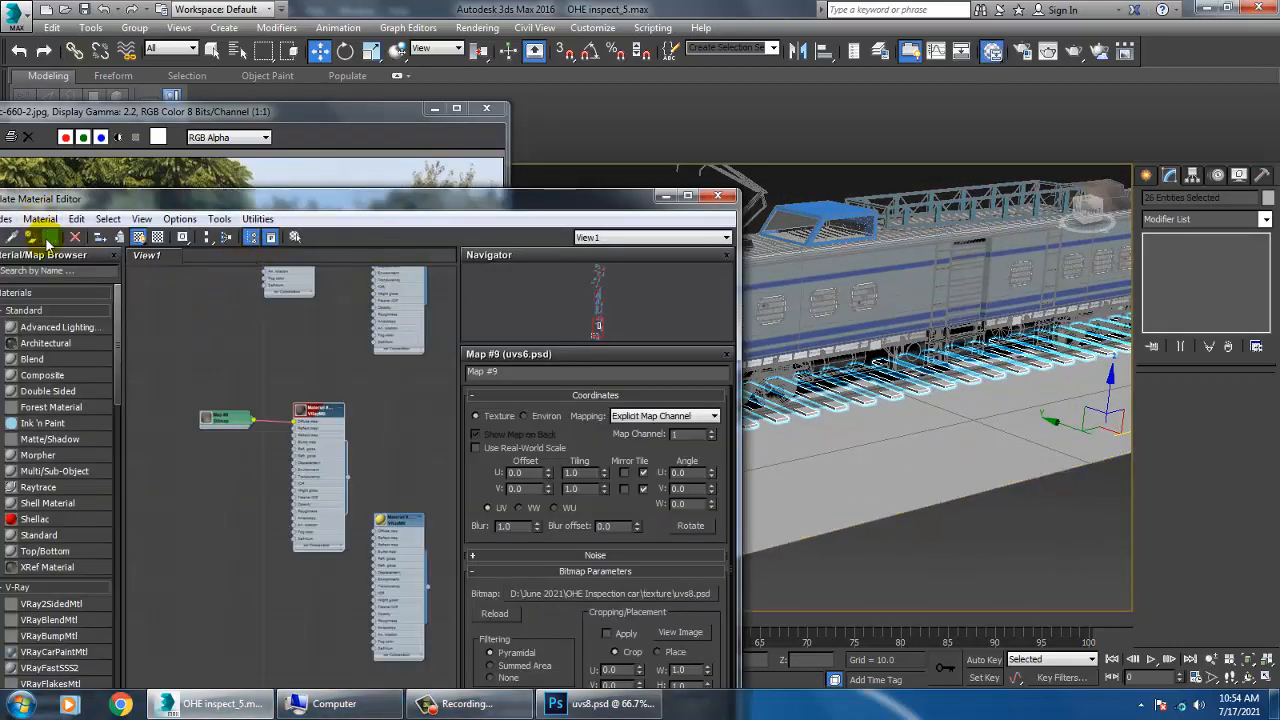
left_click(665, 195)
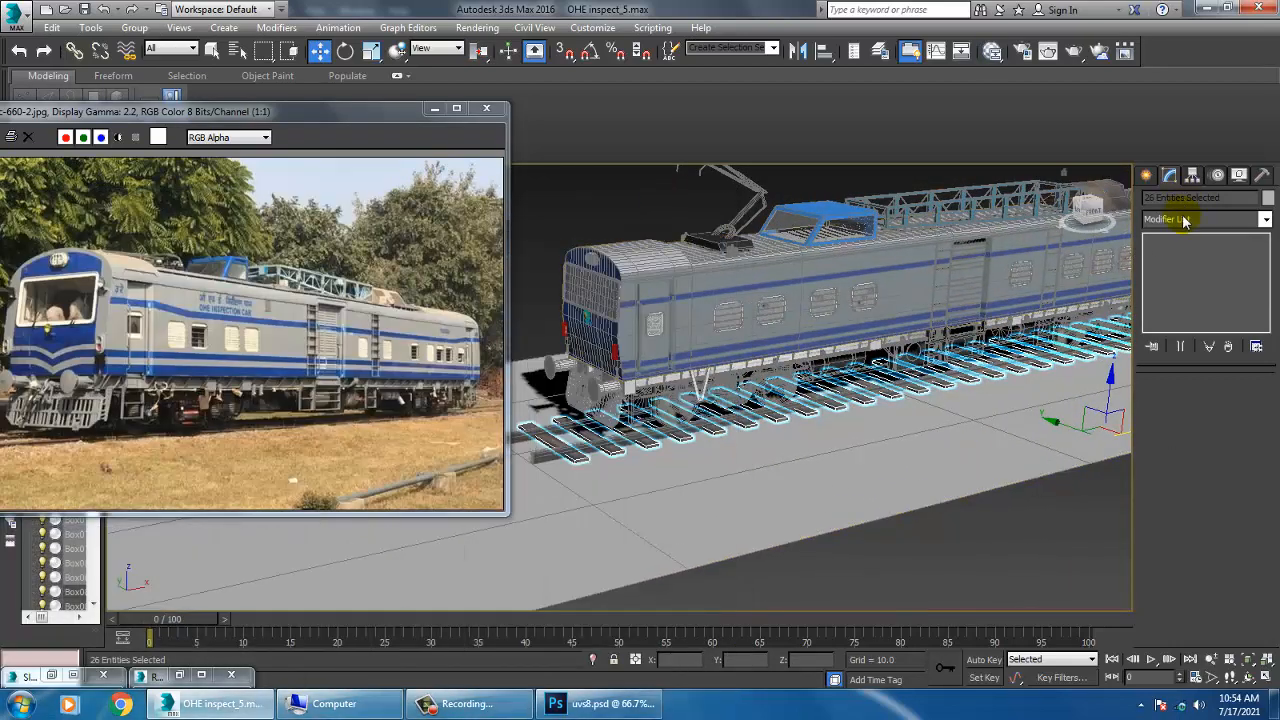
- Add a UVW Map modifier with Box mapping to all the selected sleepers and clear the selection
left_click(1190, 219)
key("u")
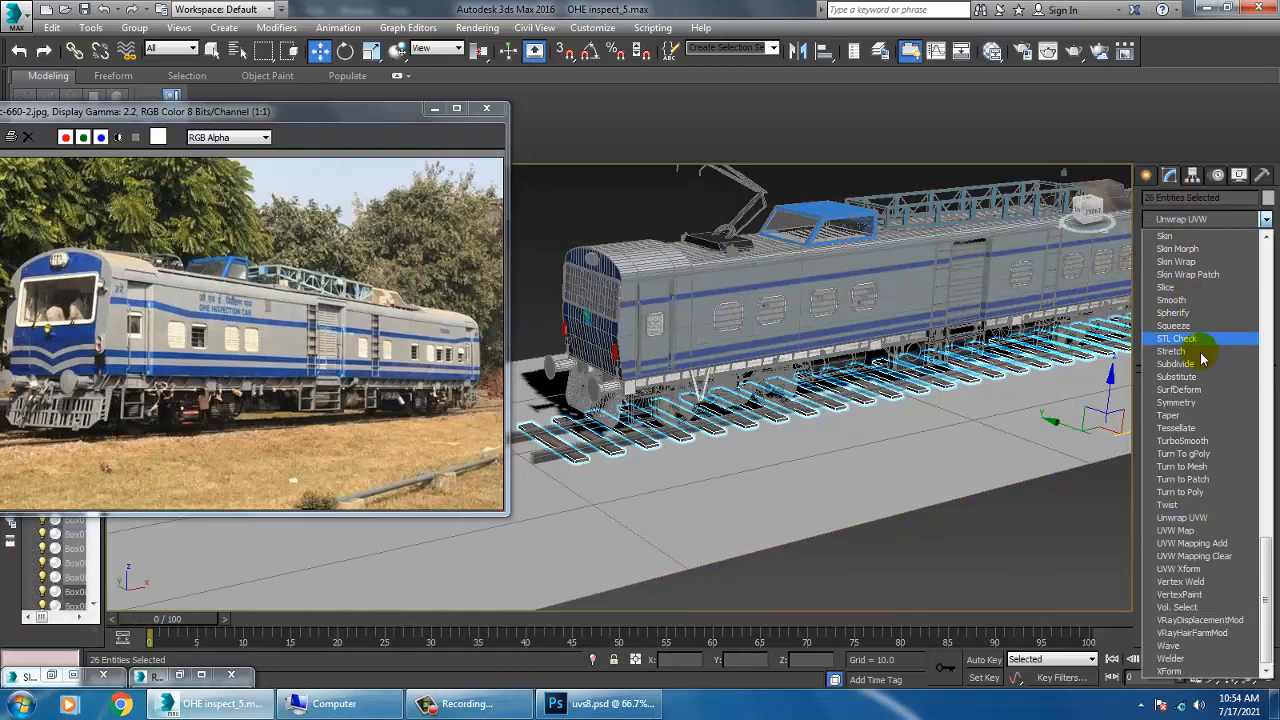
left_click(1212, 531)
left_click(1188, 474)
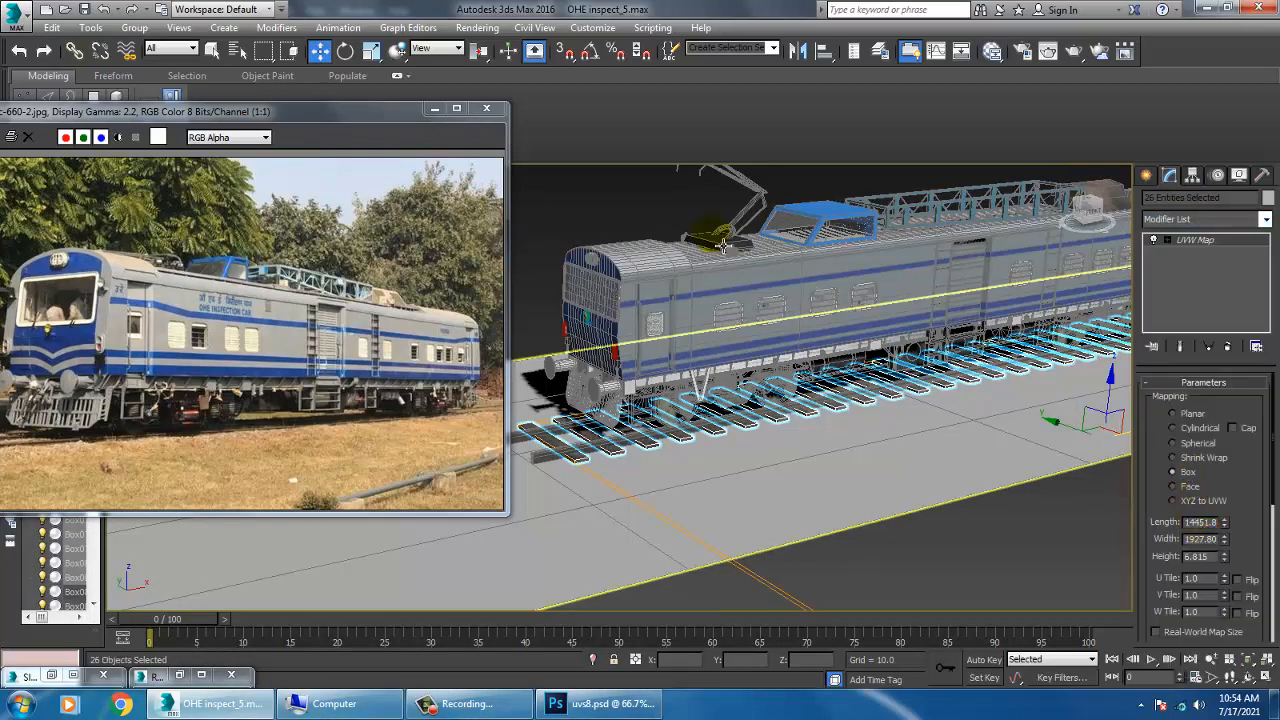
left_click(1060, 510)
- Turn off the edged-faces display in the perspective view to show the car and track as plain shaded surfaces
mouse_move(871, 377)
middle_mouse_down("alt")
mouse_move(862, 352)
mouse_move(868, 368)
middle_mouse_up("alt")
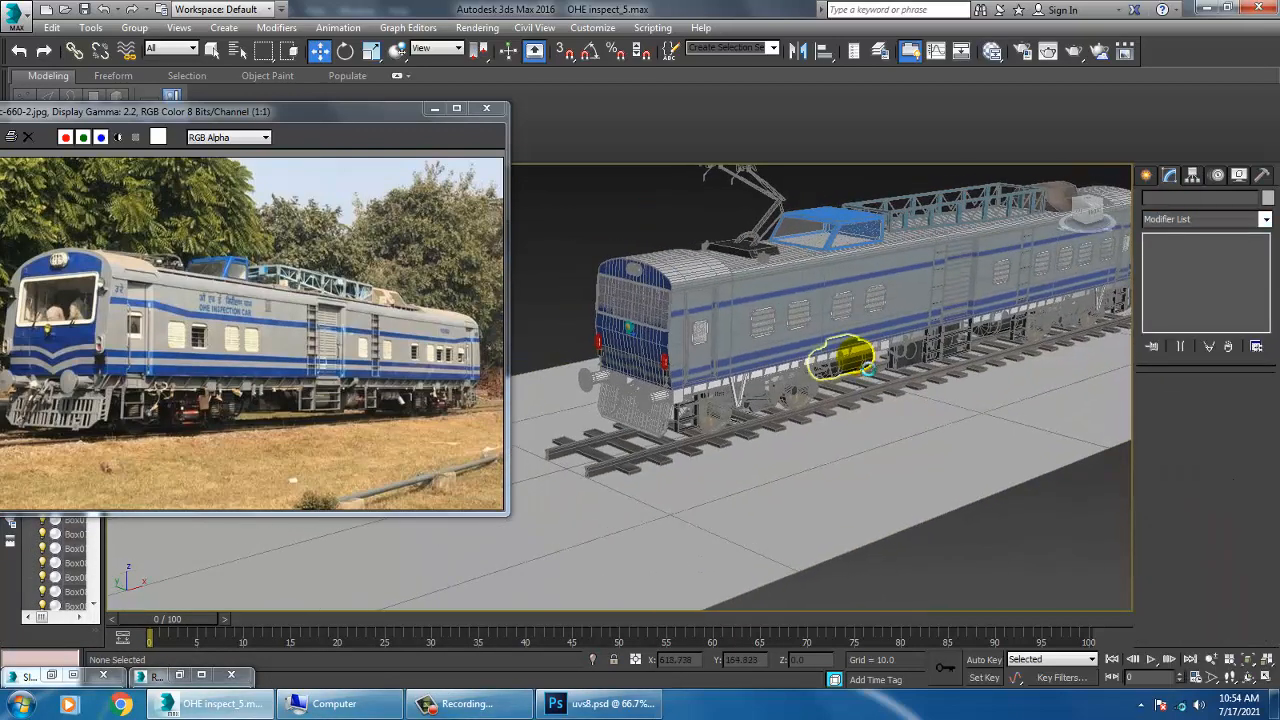
key("F4")
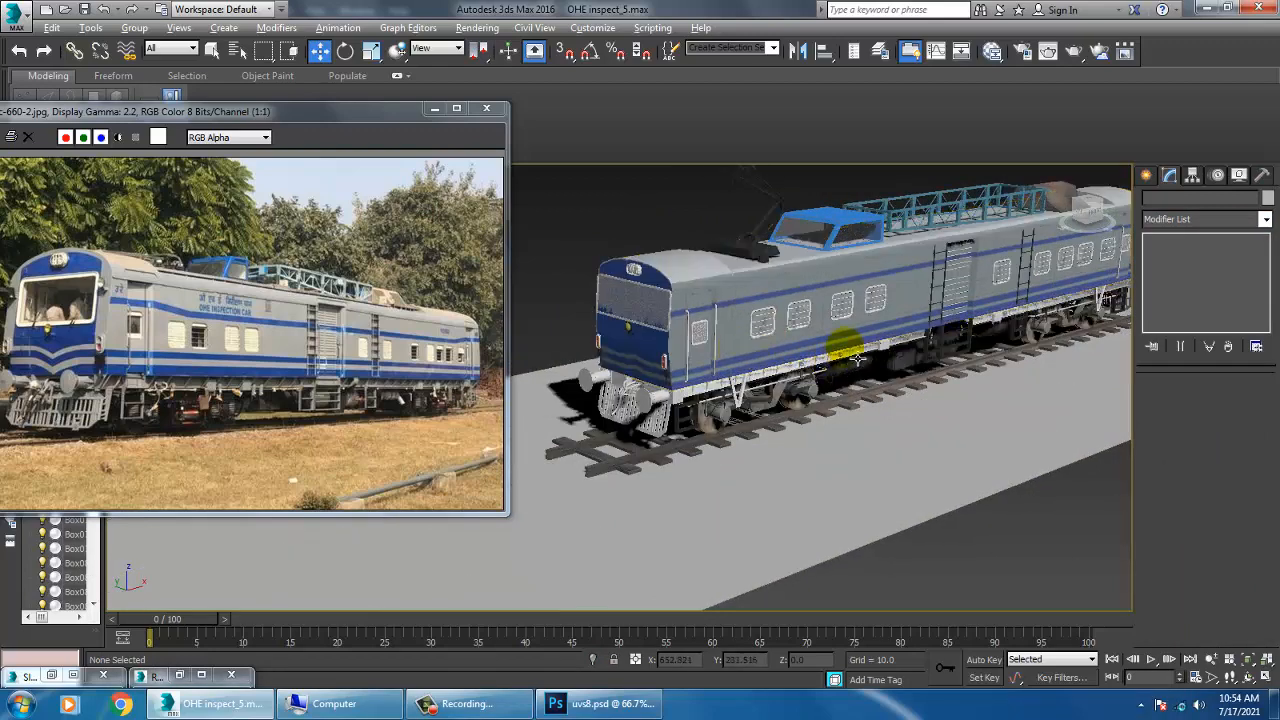
middle_click_drag(845, 356, 828, 346, "alt")
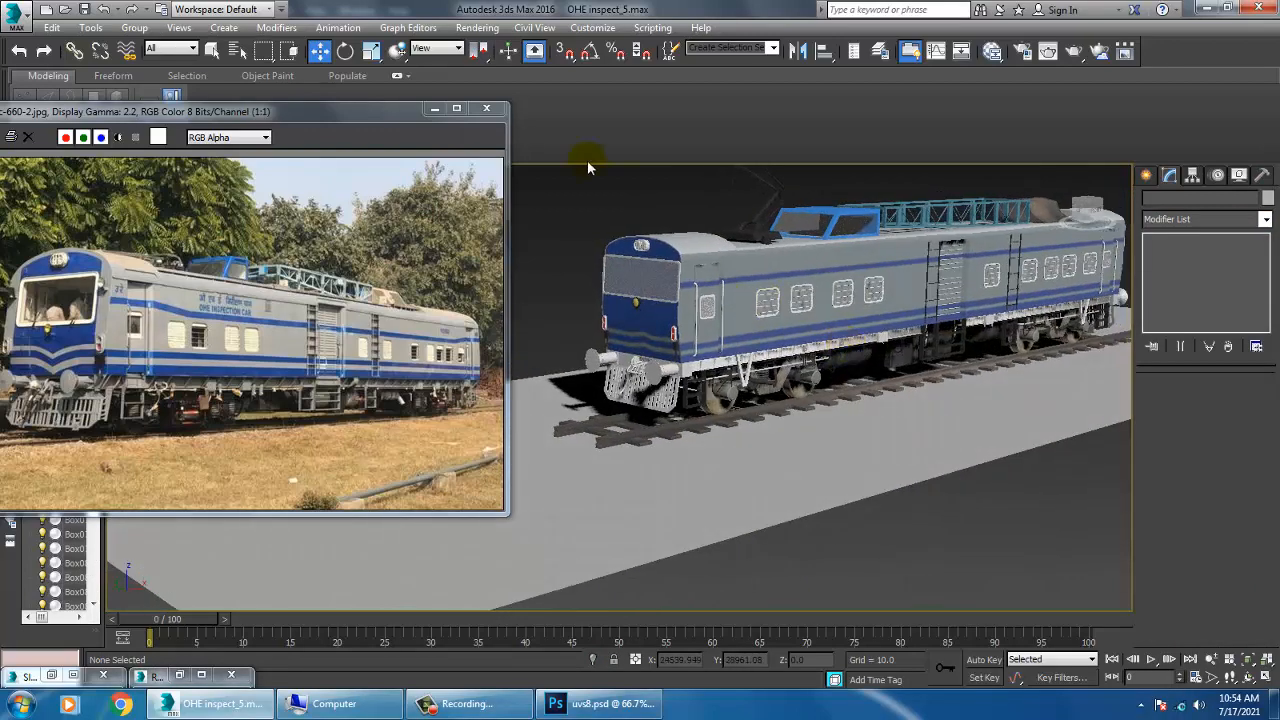
- Examine the textured car's side and windows, comparing them with the reference photo and leaving the photo minimized
left_click(434, 110)
middle_click_drag(809, 309, 794, 366, "alt")
scroll(789, 374, "up", 6)
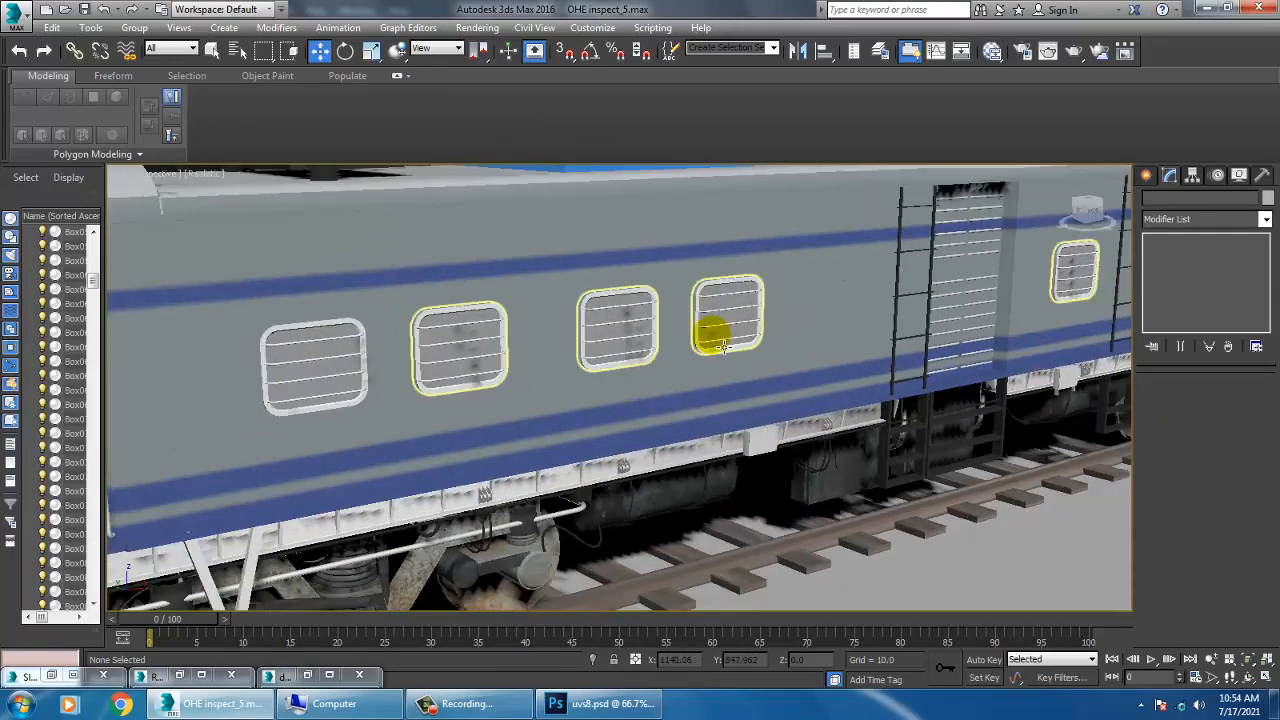
scroll(723, 347, "down", 5)
middle_click_drag(709, 312, 735, 363, "alt")
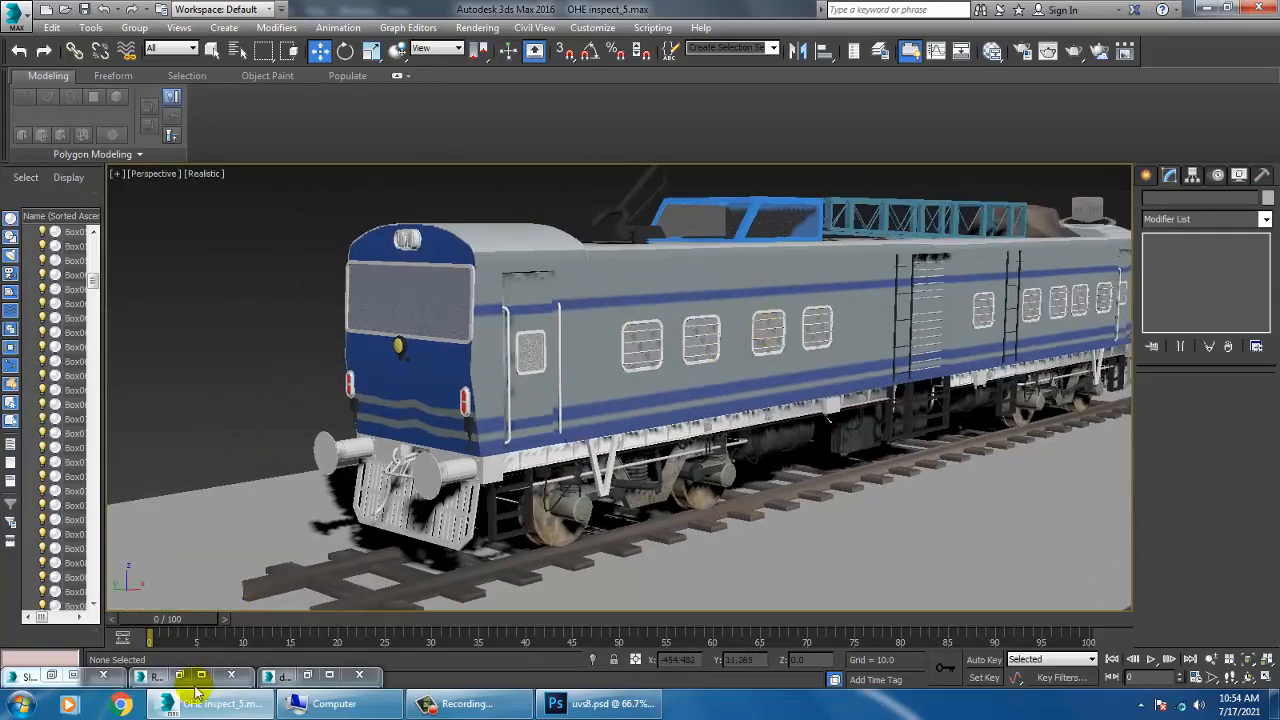
left_click(311, 677)
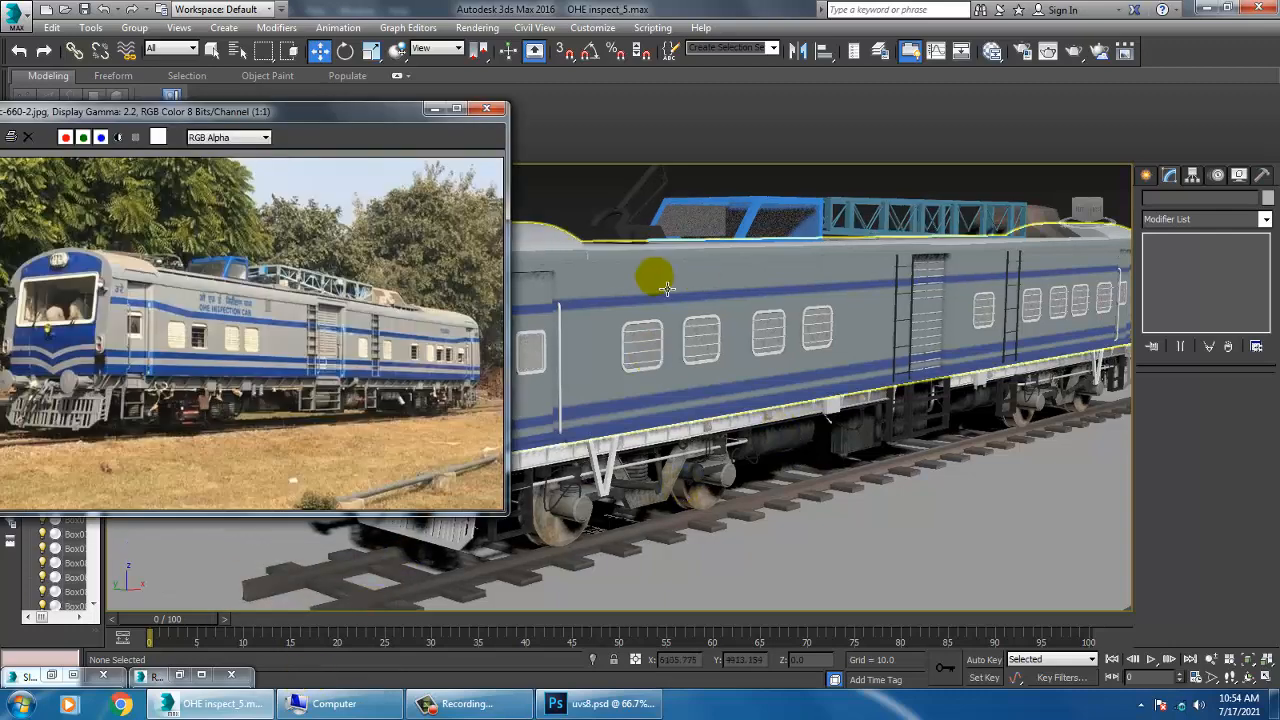
left_click(432, 108)
- Switch to Photoshop, close the UVS 1.psd texture and reopen it from the texture folder
left_click(610, 704)
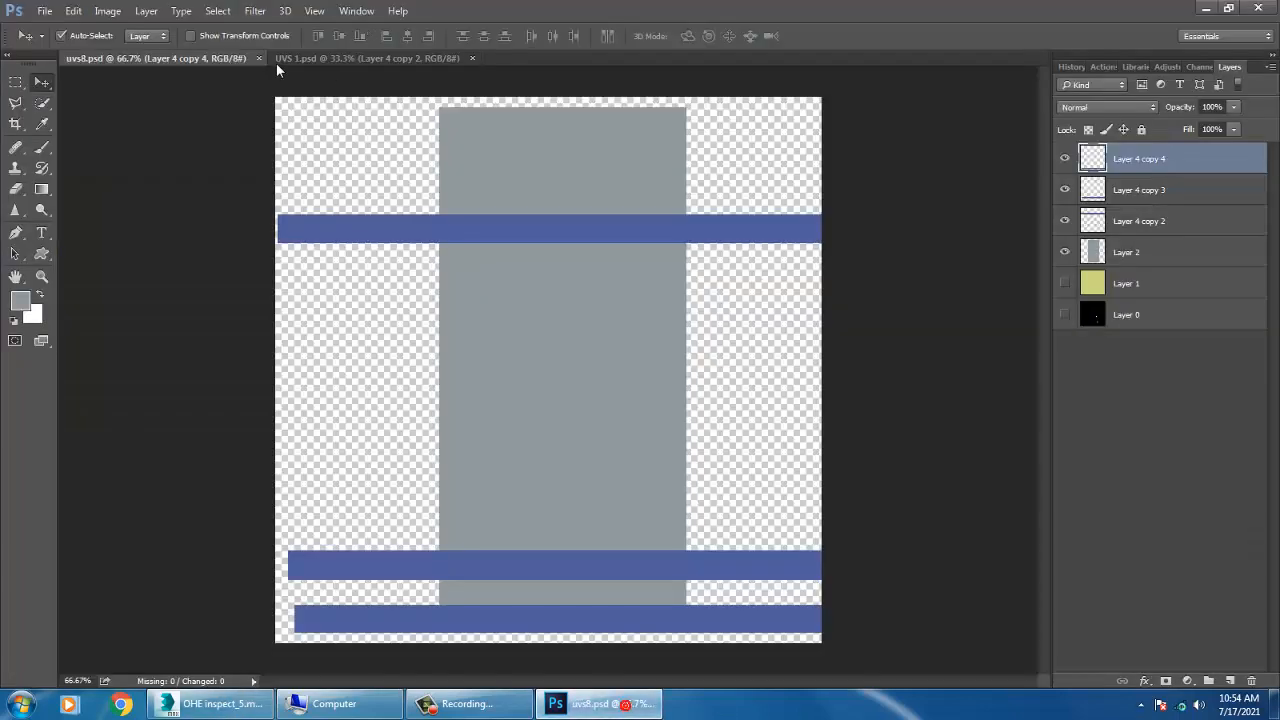
left_click(360, 57)
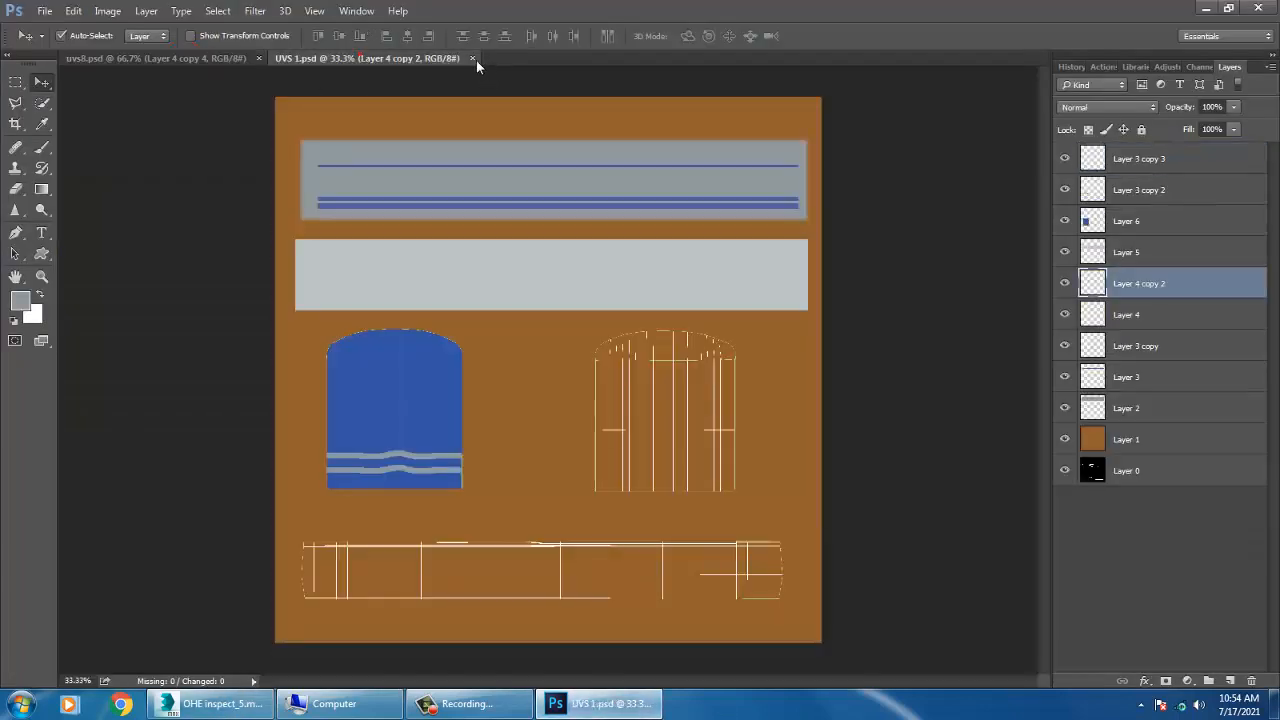
left_click(470, 58)
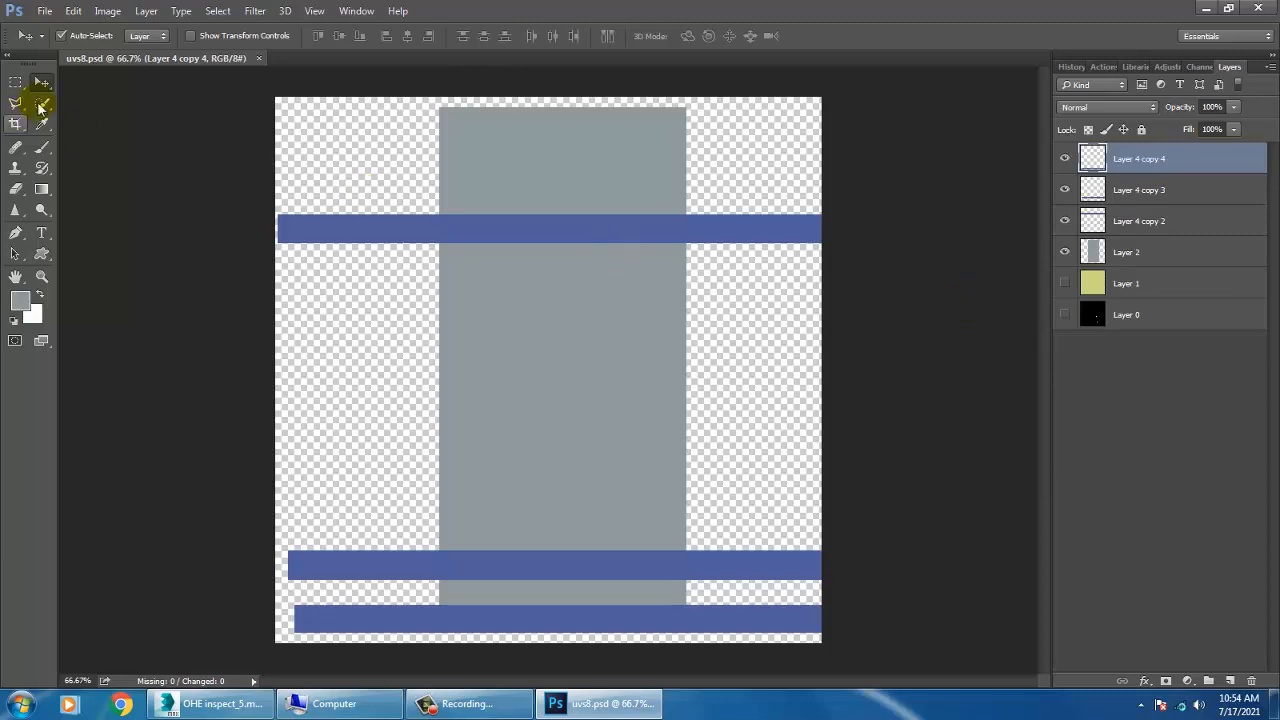
left_click(40, 16)
left_click(57, 40)
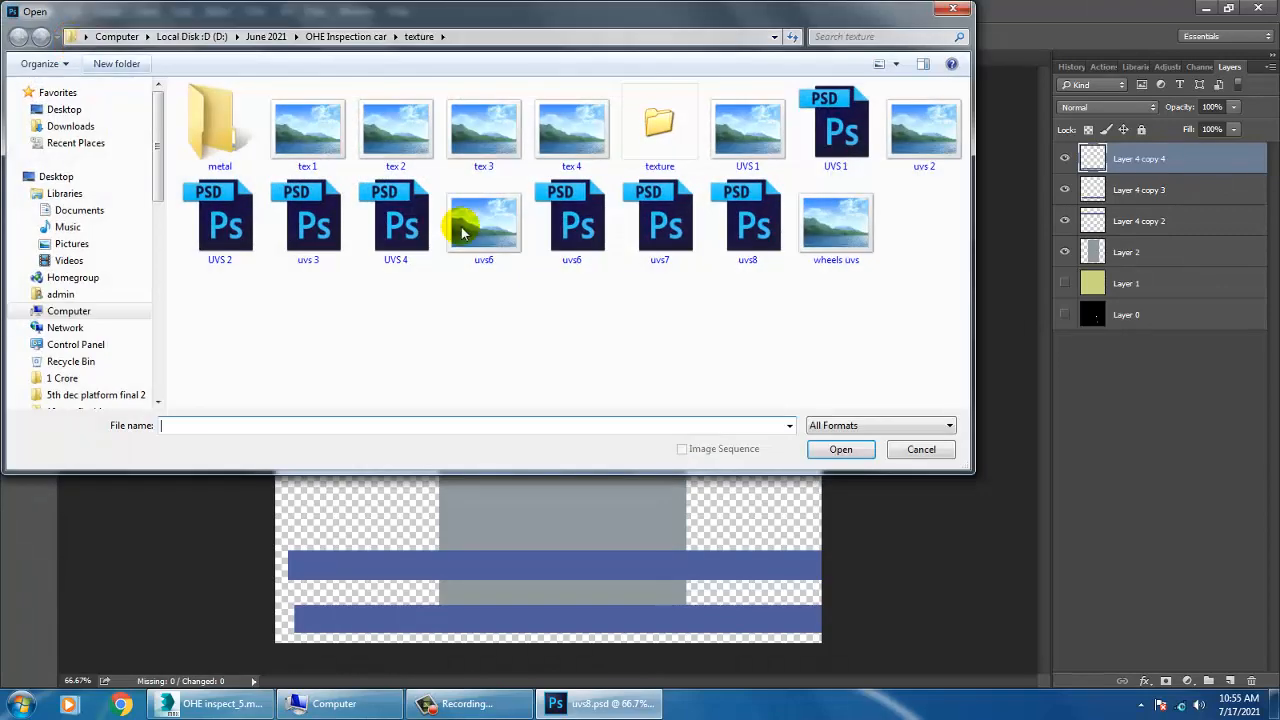
double_click(828, 138)
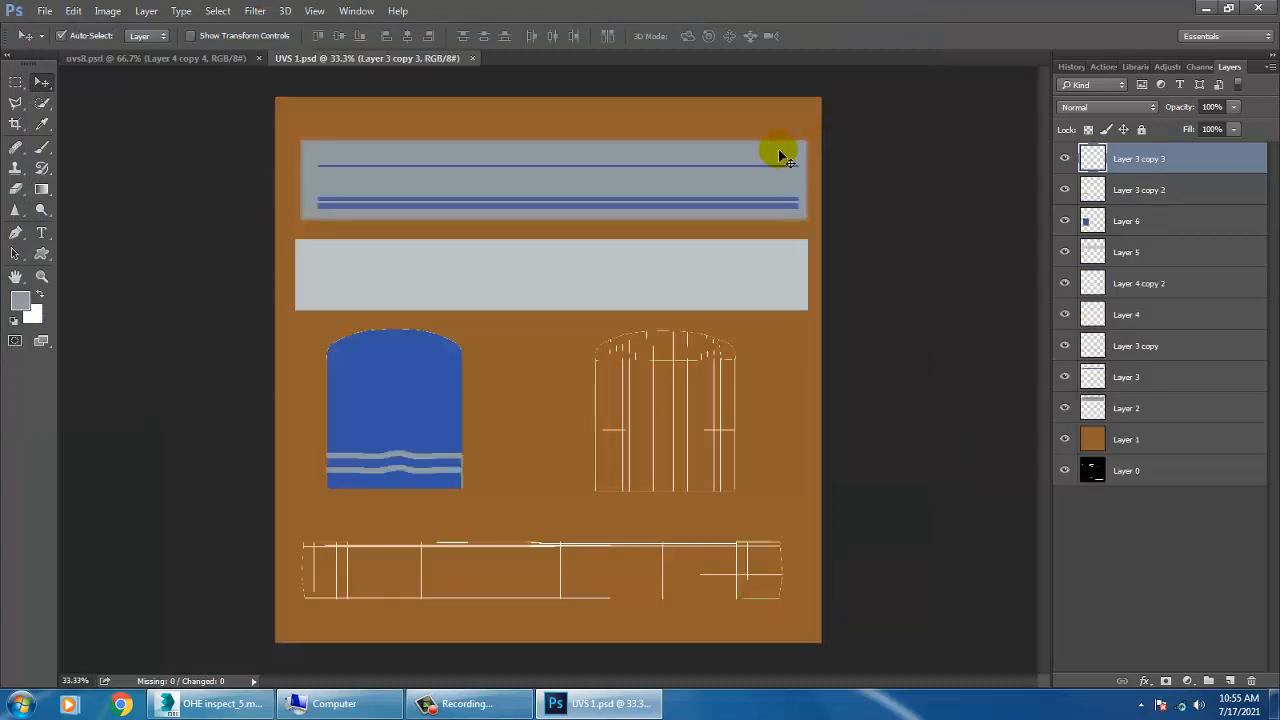
- Select the car body in 3ds Max and compare its side and the reference photo with the striped panel in UVS 1.psd
left_click(205, 704)
left_click(560, 311)
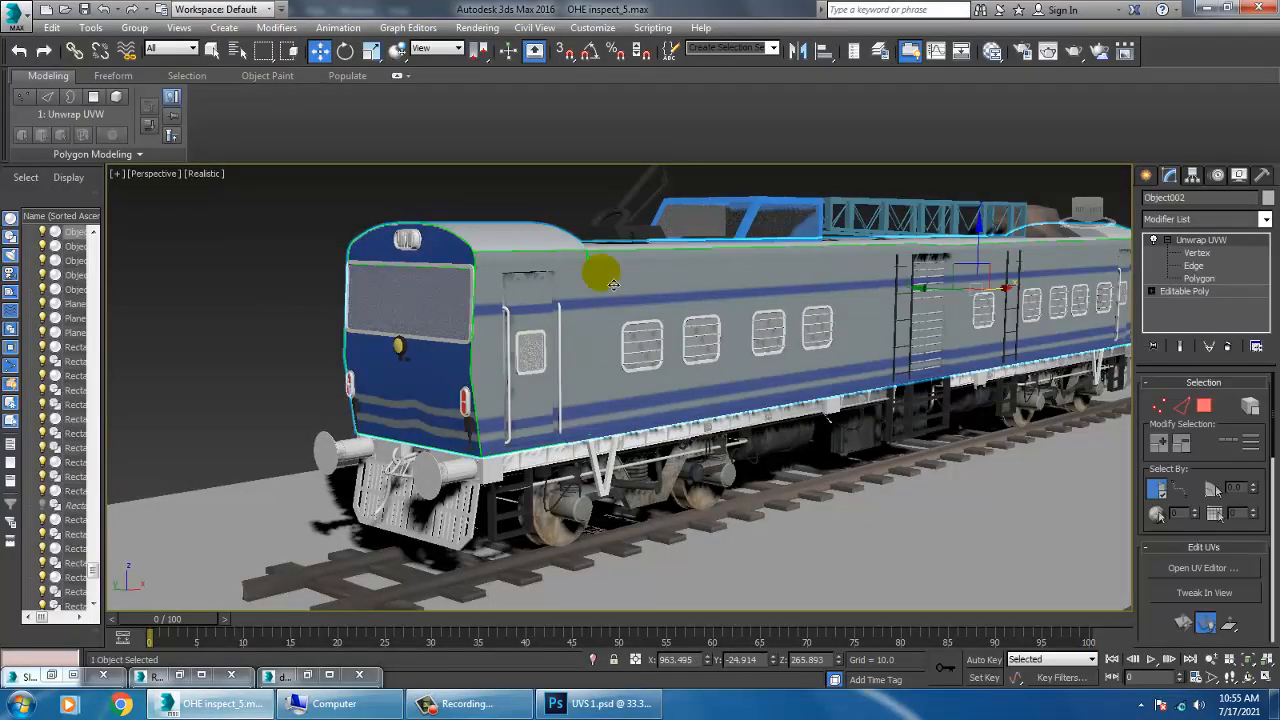
left_click(1207, 10)
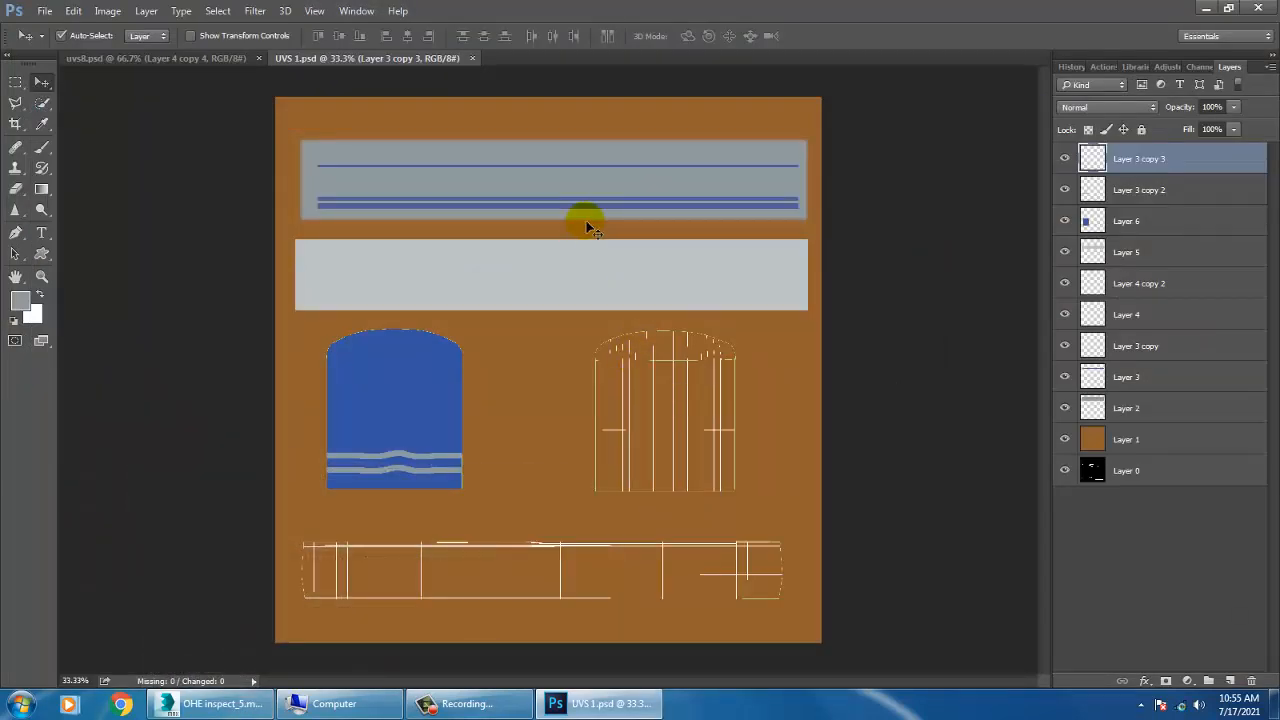
key("ctrl+plus")
key("ctrl+plus")
left_click_drag(551, 243, 653, 459)
left_click_drag(509, 261, 567, 375)
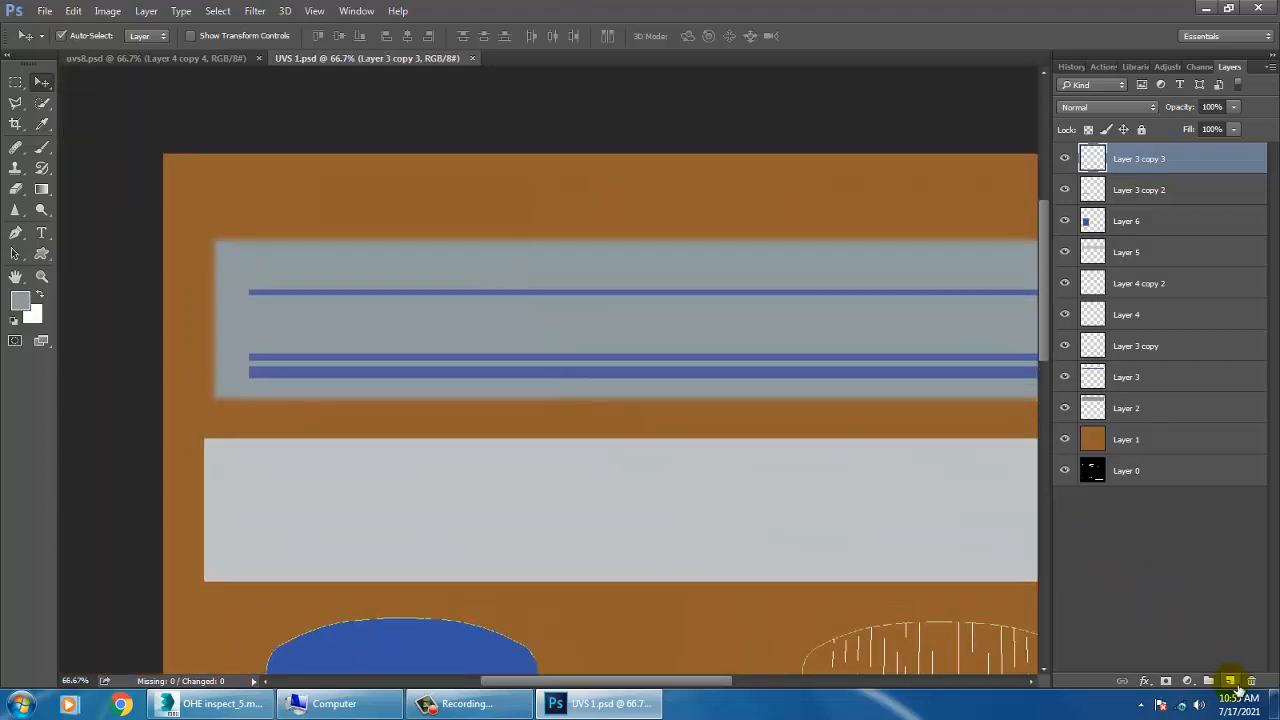
left_click(229, 706)
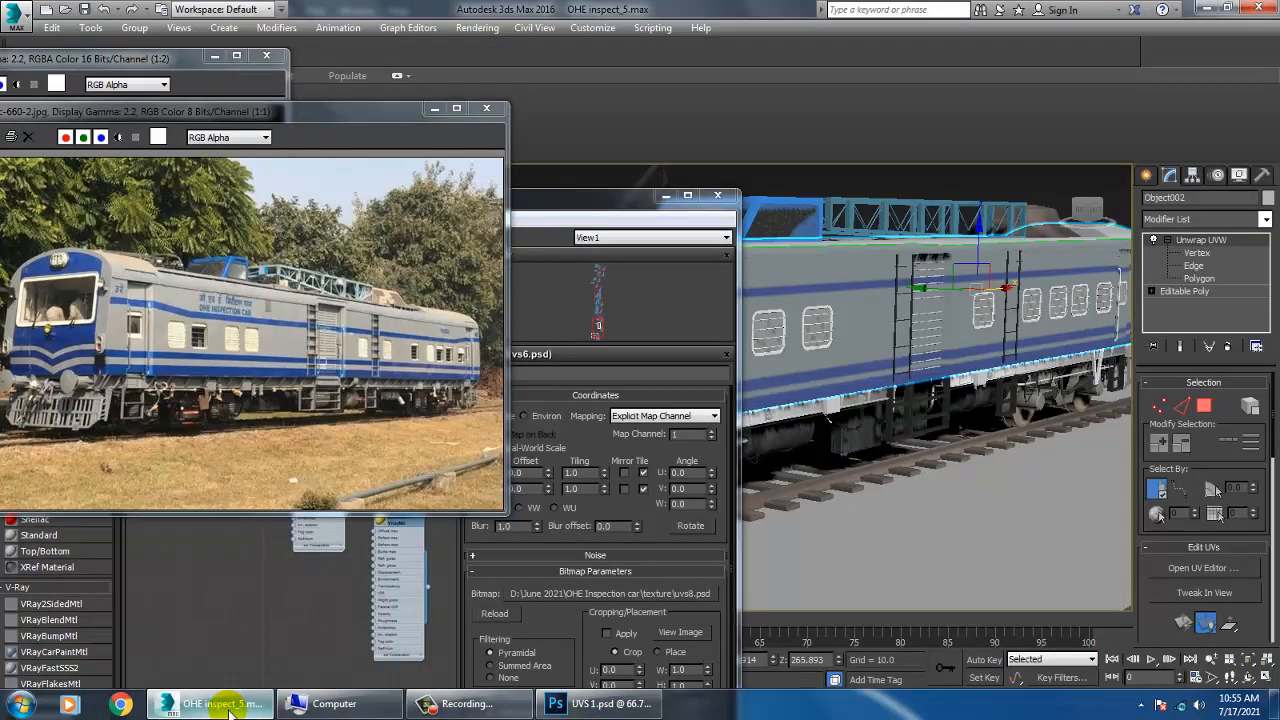
left_click(229, 706)
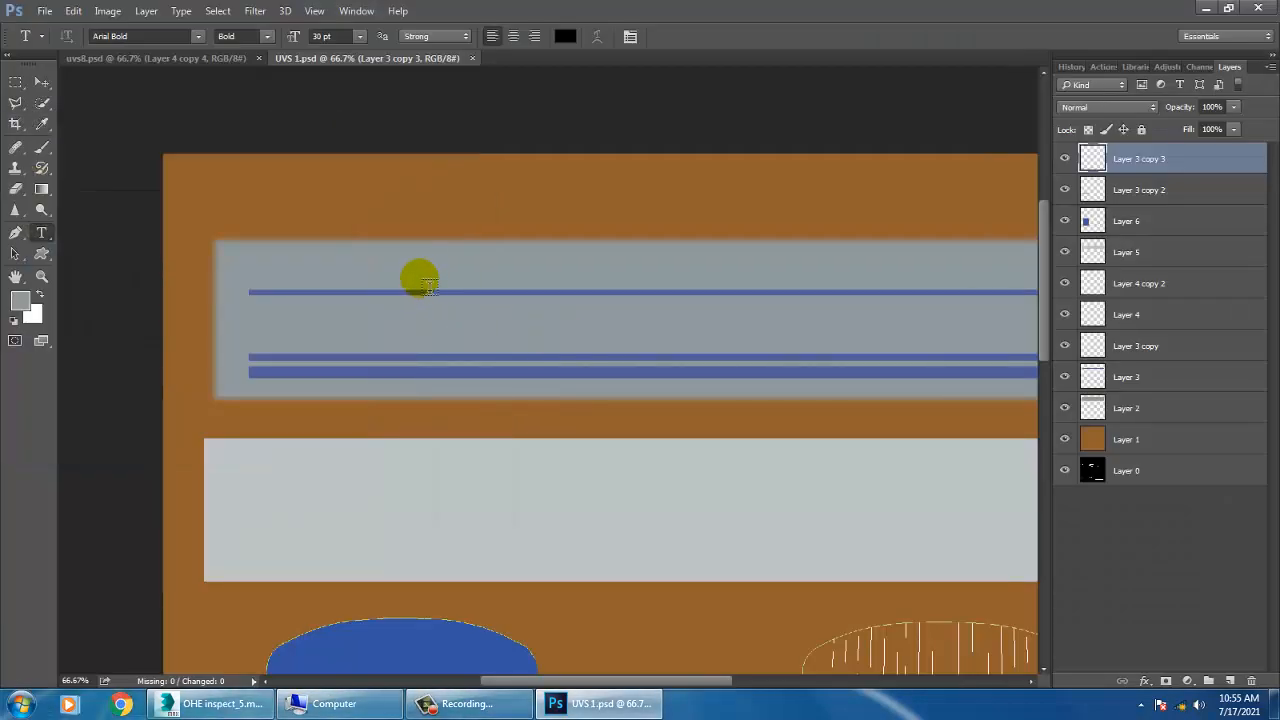
- Add the text "OHE INSPECTION CAR" in Arial Bold 30 pt just above the upper blue stripe of the grey side panel
left_click(420, 280)
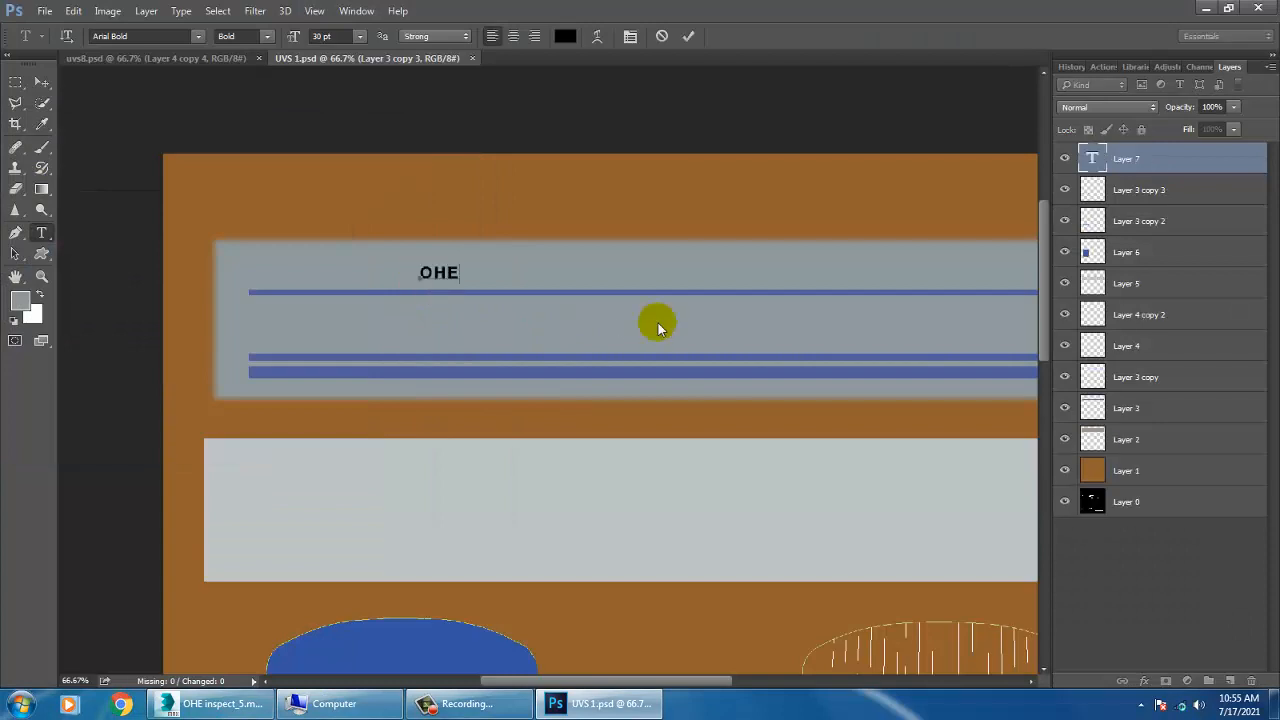
type("OHE INSPECTION C")
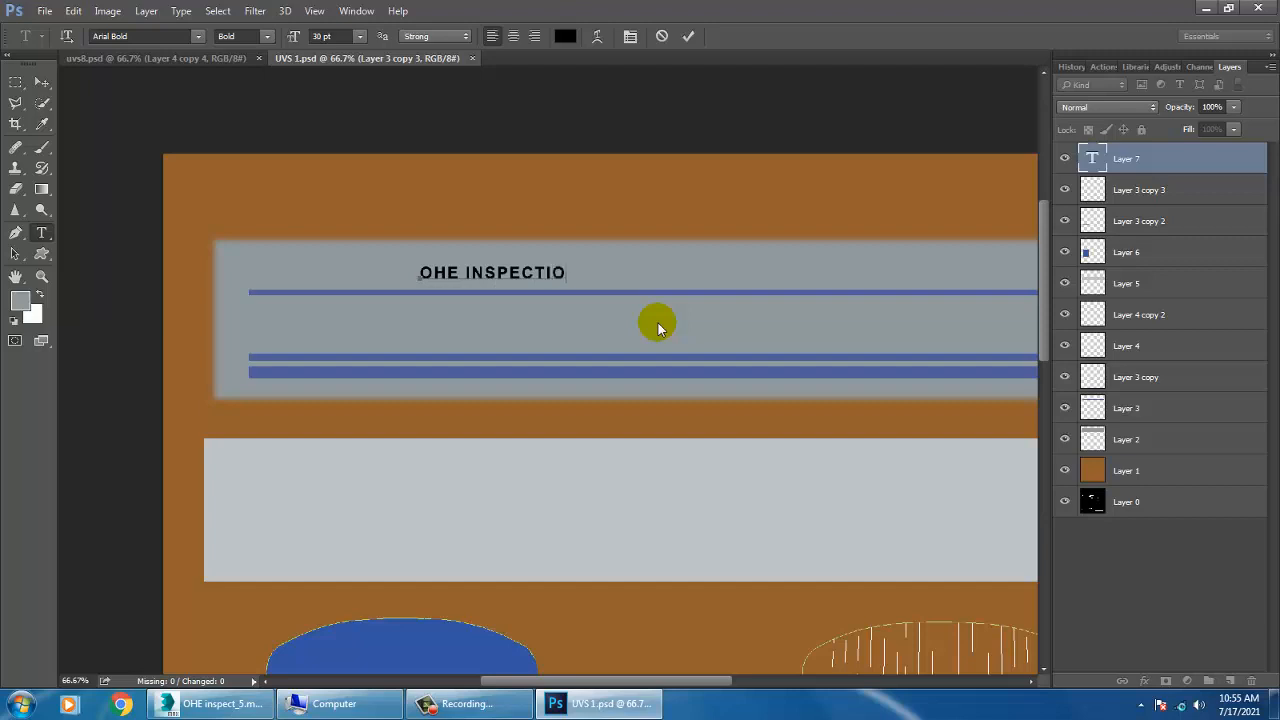
type("AR")
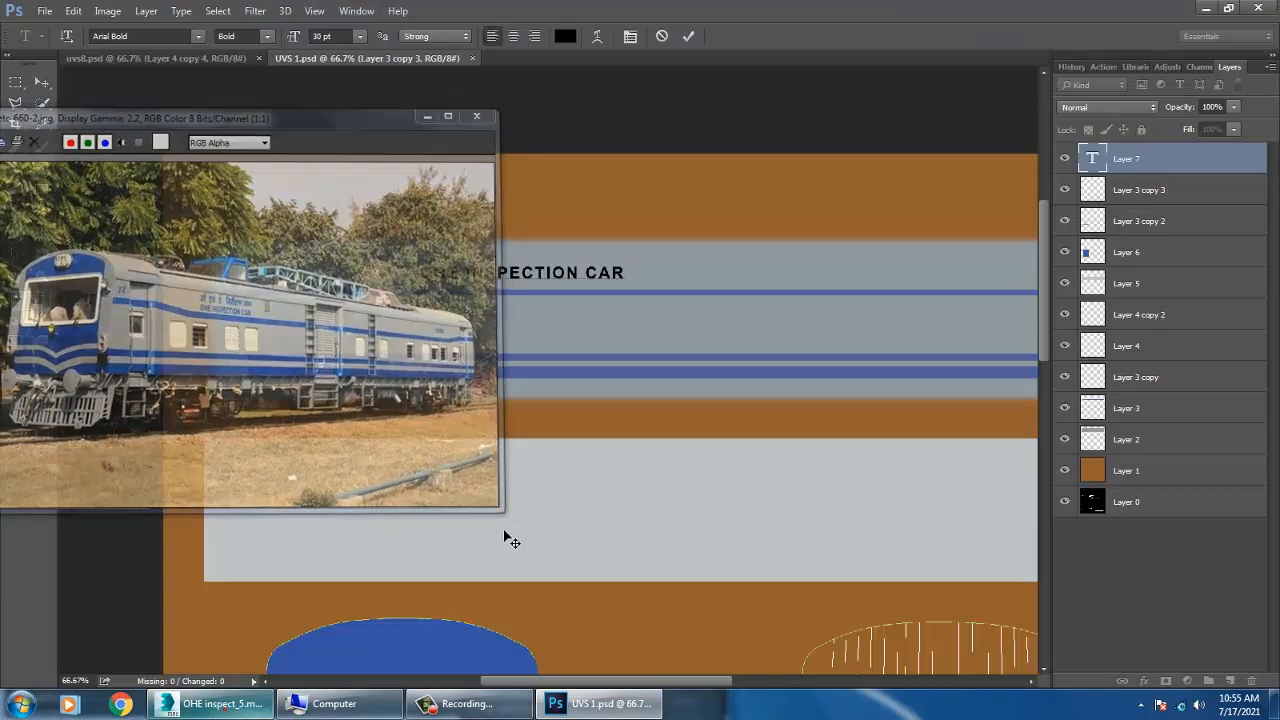
- Recolor the whole "OHE INSPECTION CAR" text with the blue sampled from the car's front panel artwork
key("ctrl+a")
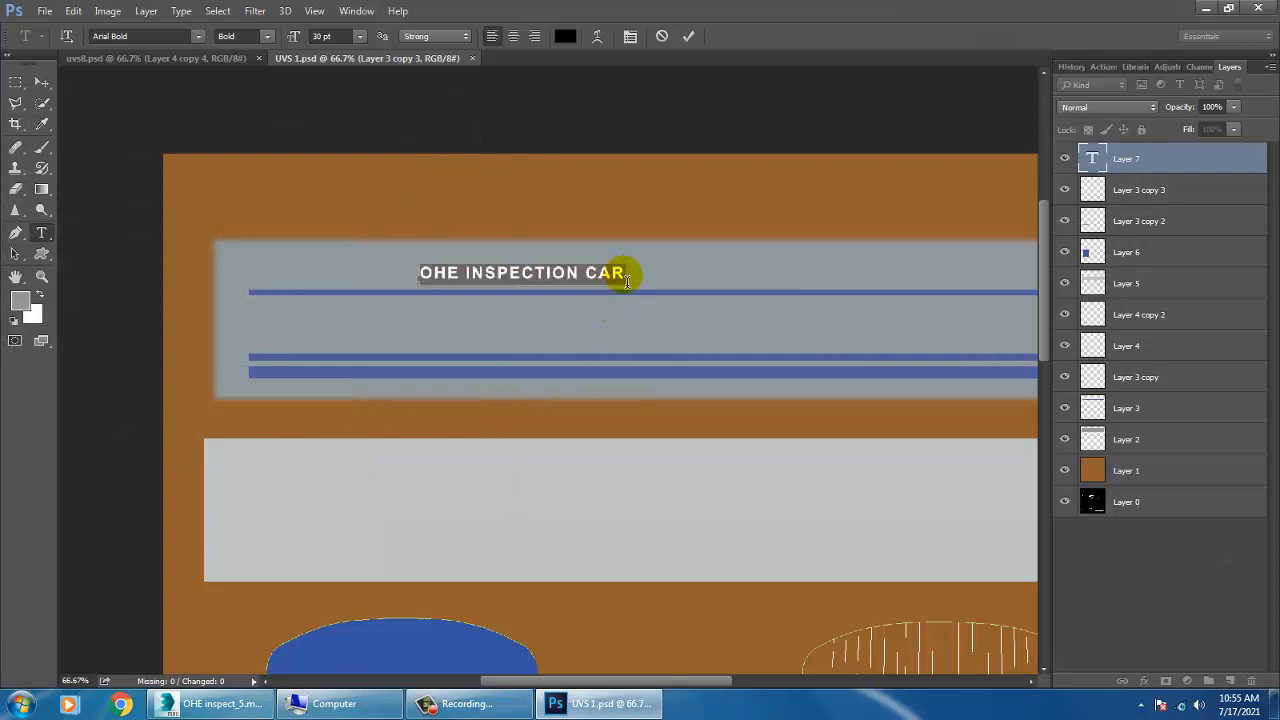
left_click(42, 124)
left_click(424, 668)
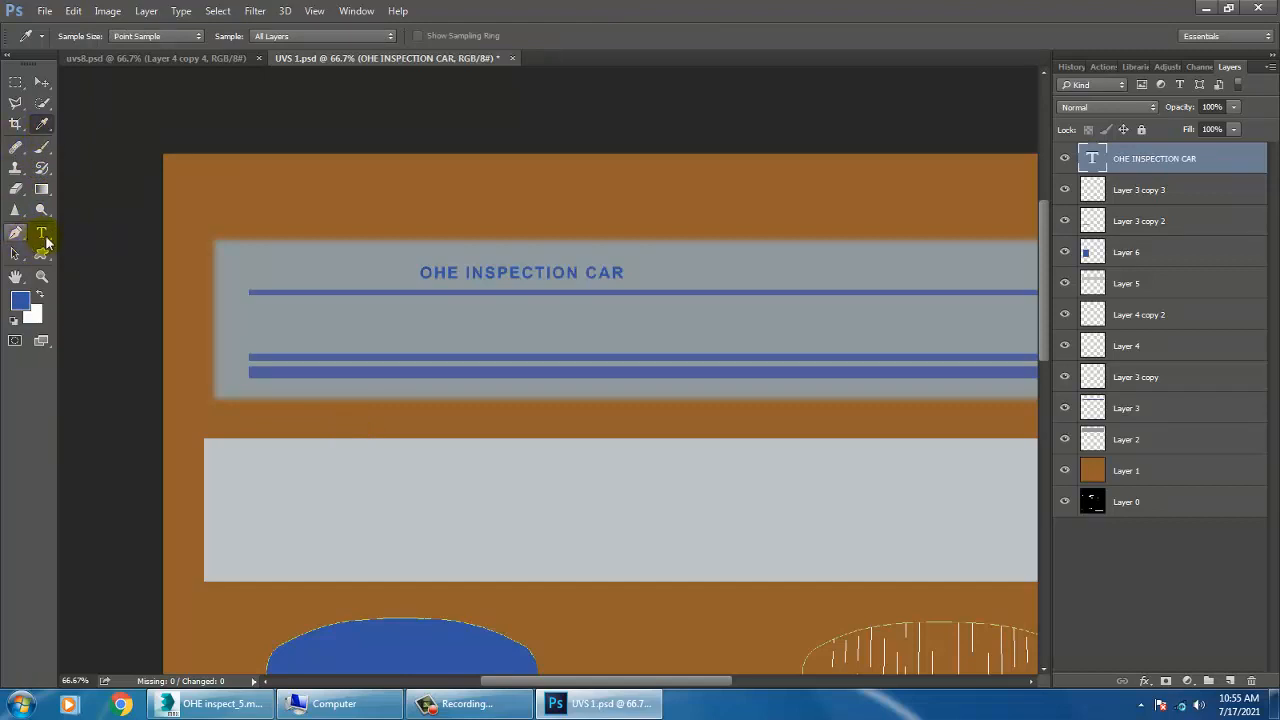
- Set the letter tracking of the whole "OHE INSPECTION CAR" text to 0
left_click(42, 233)
left_click_drag(596, 283, 571, 279)
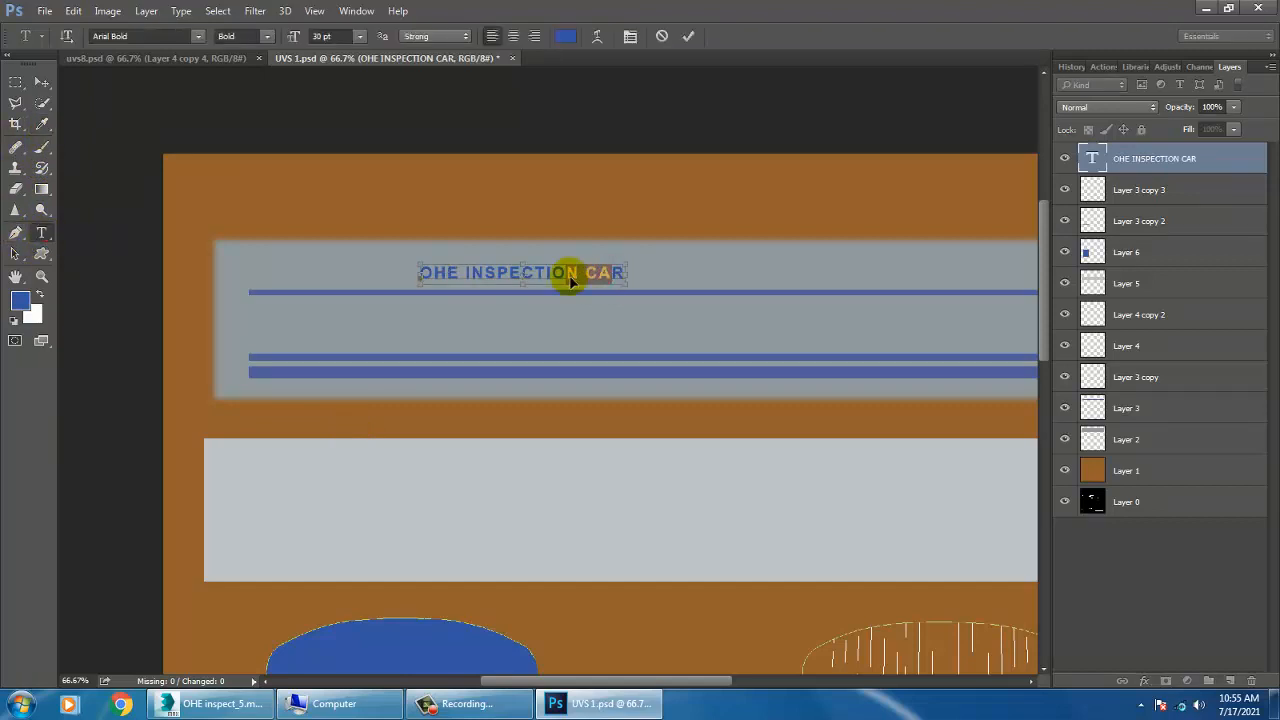
key("ctrl+a")
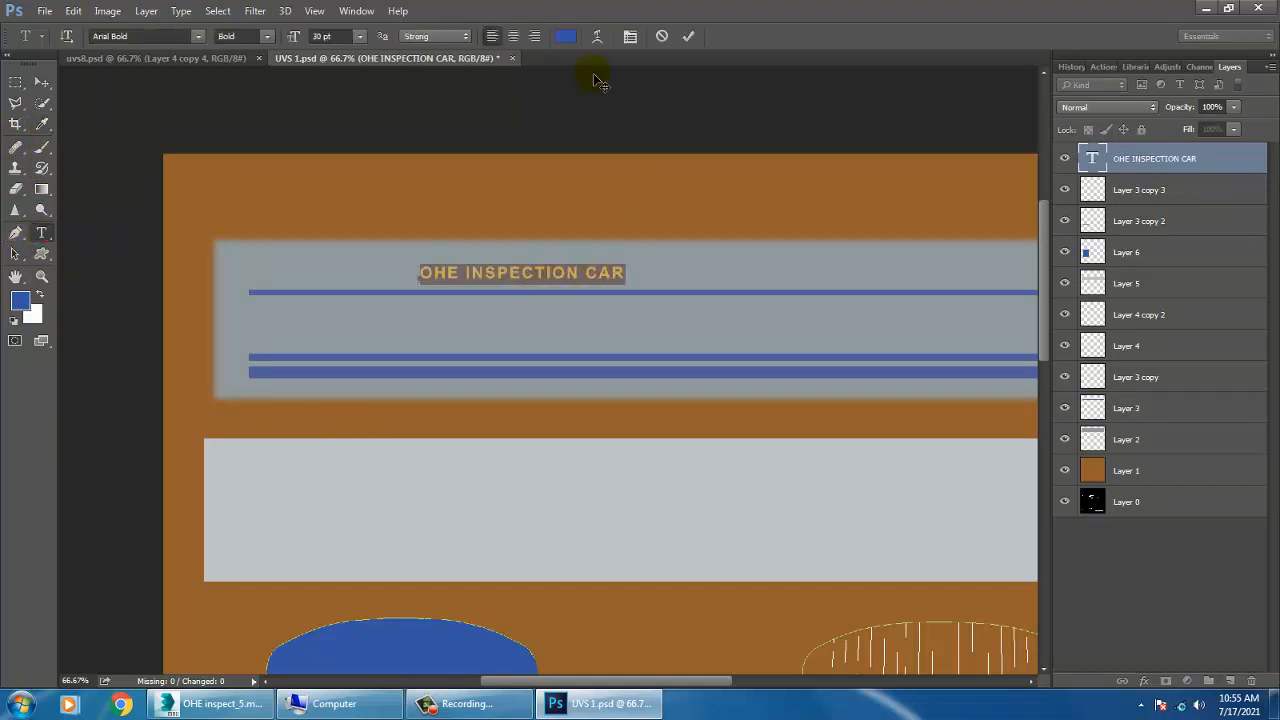
left_click(630, 37)
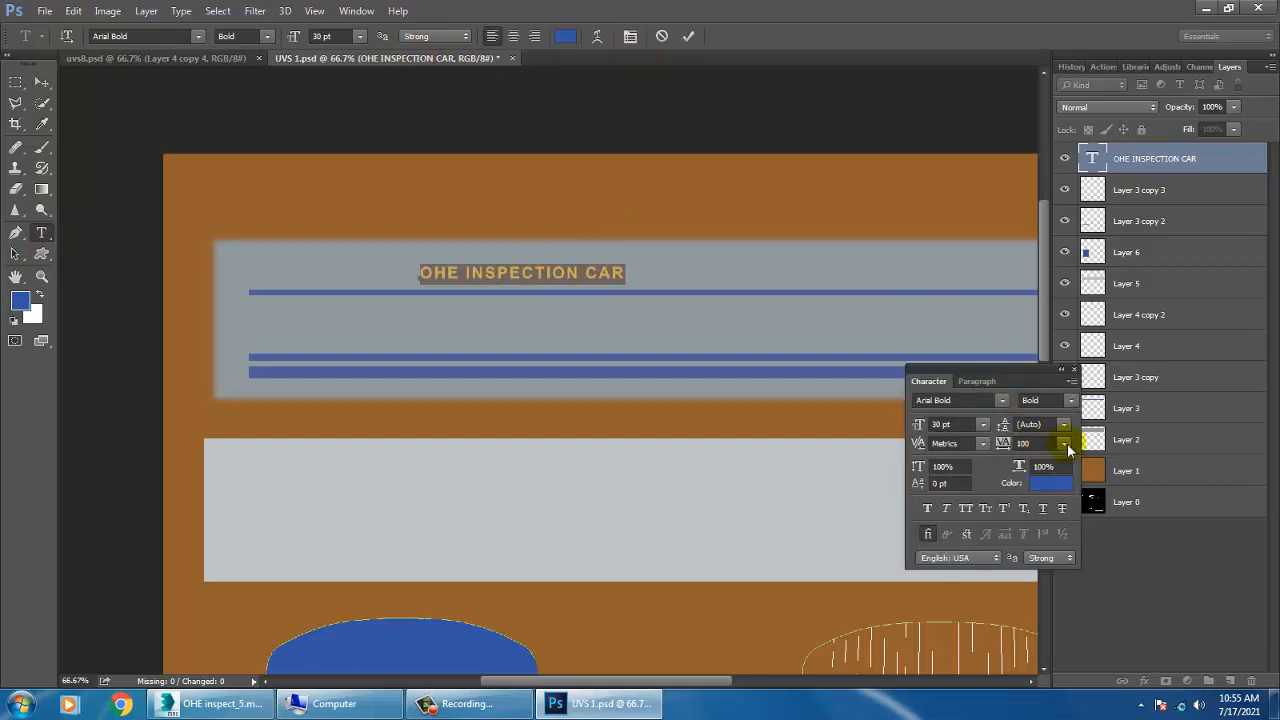
type("0")
key("Return")
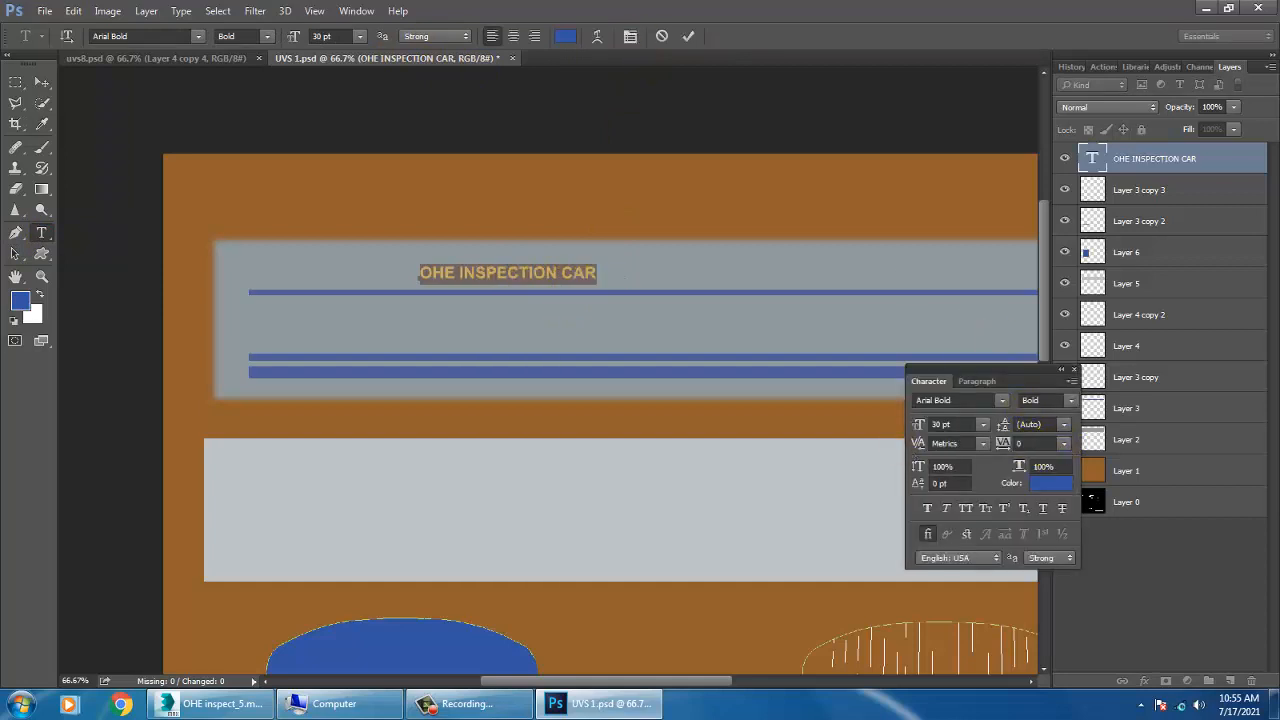
- Enlarge the "OHE INSPECTION CAR" lettering to about 33 pt and lower it to just above the upper blue stripe
left_click(42, 82)
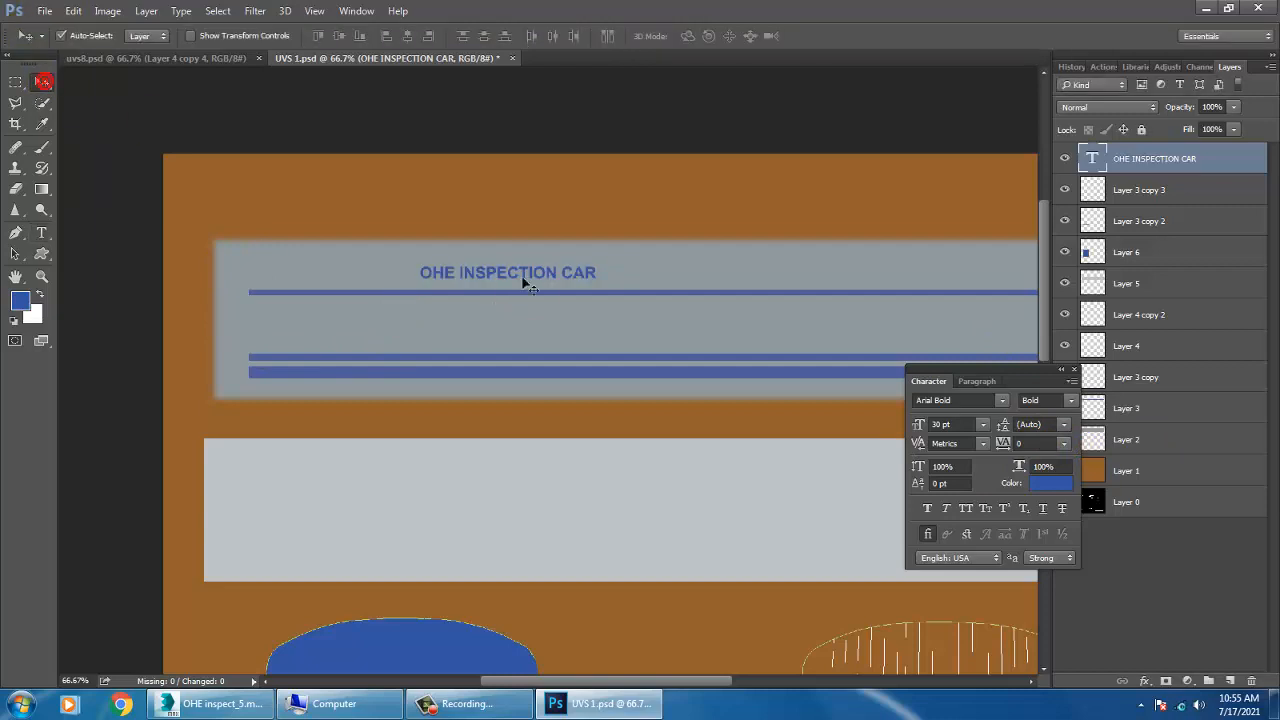
left_click_drag(523, 280, 620, 294)
key("ctrl+t")
key("Return")
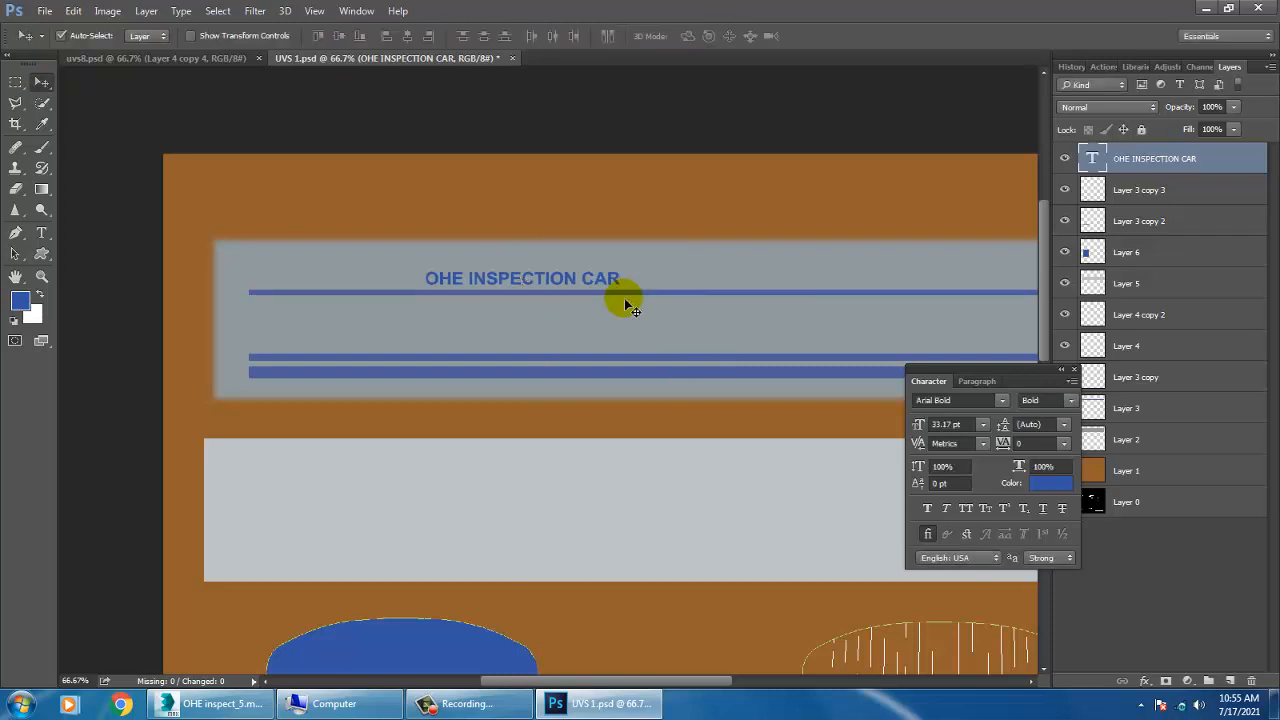
left_click(1075, 371)
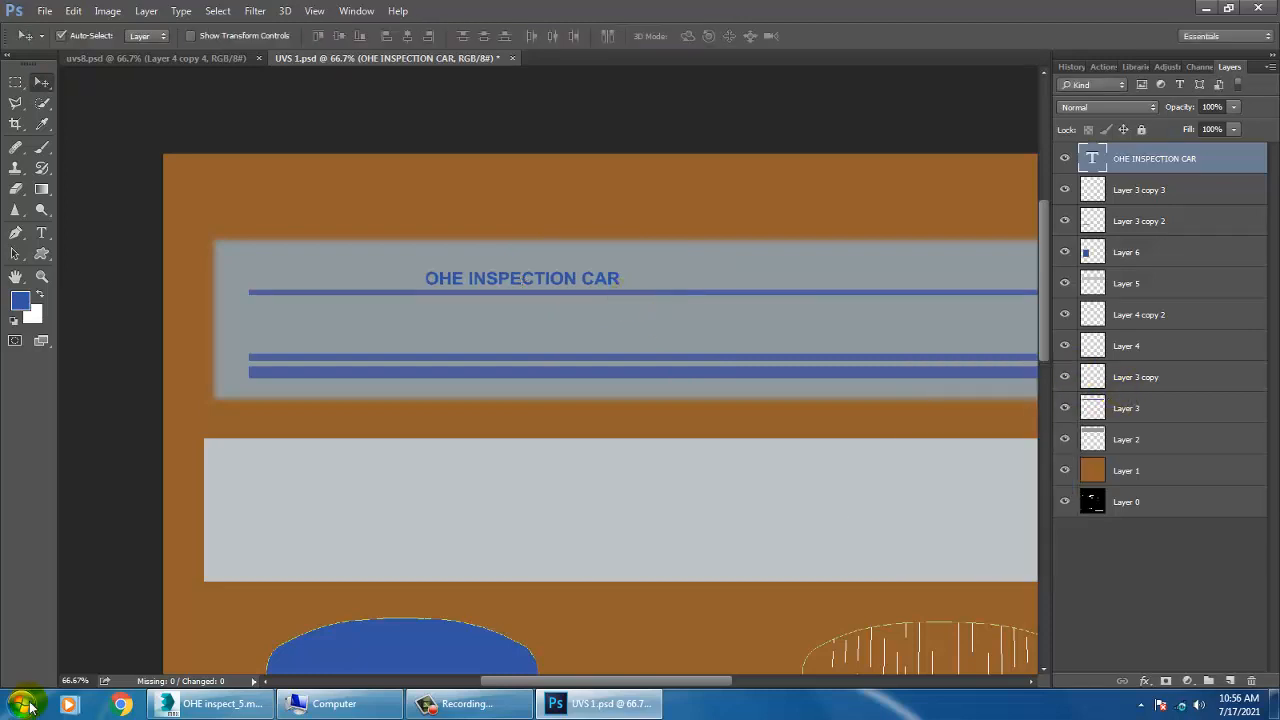
- Hide Layer 0 and save the texture over UVS 1.psd in the texture folder
left_click(198, 704)
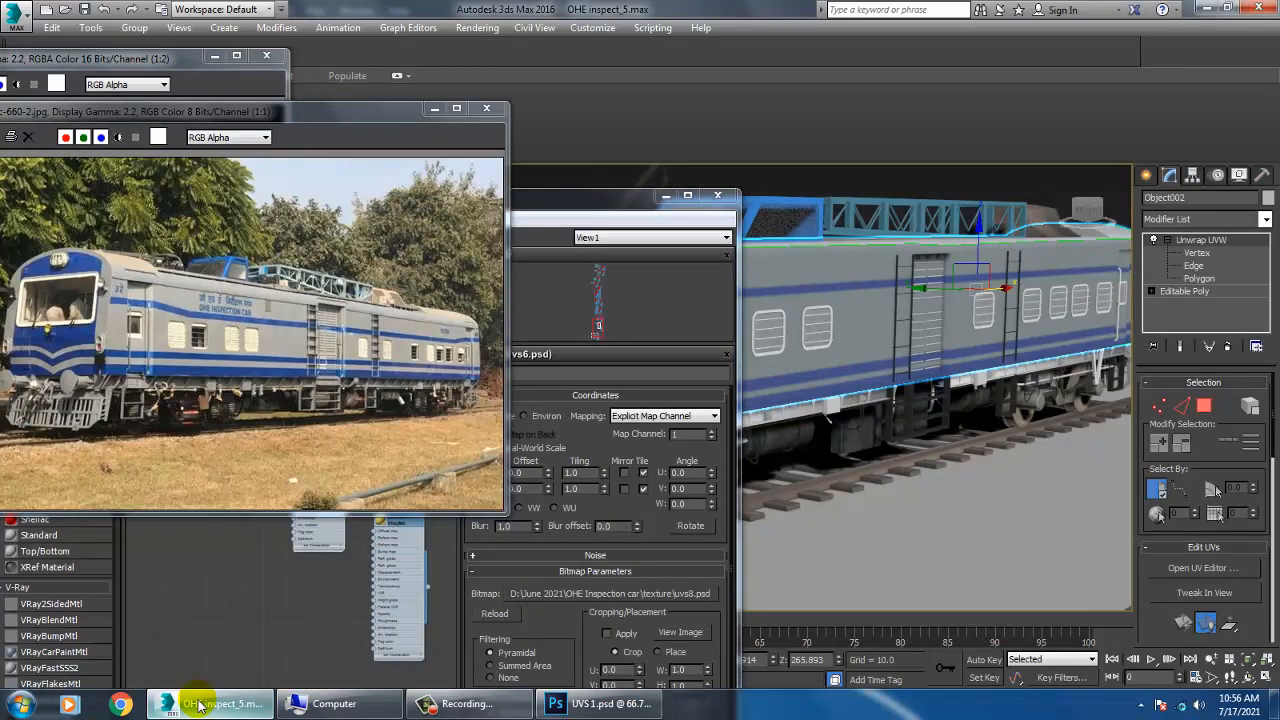
left_click(198, 704)
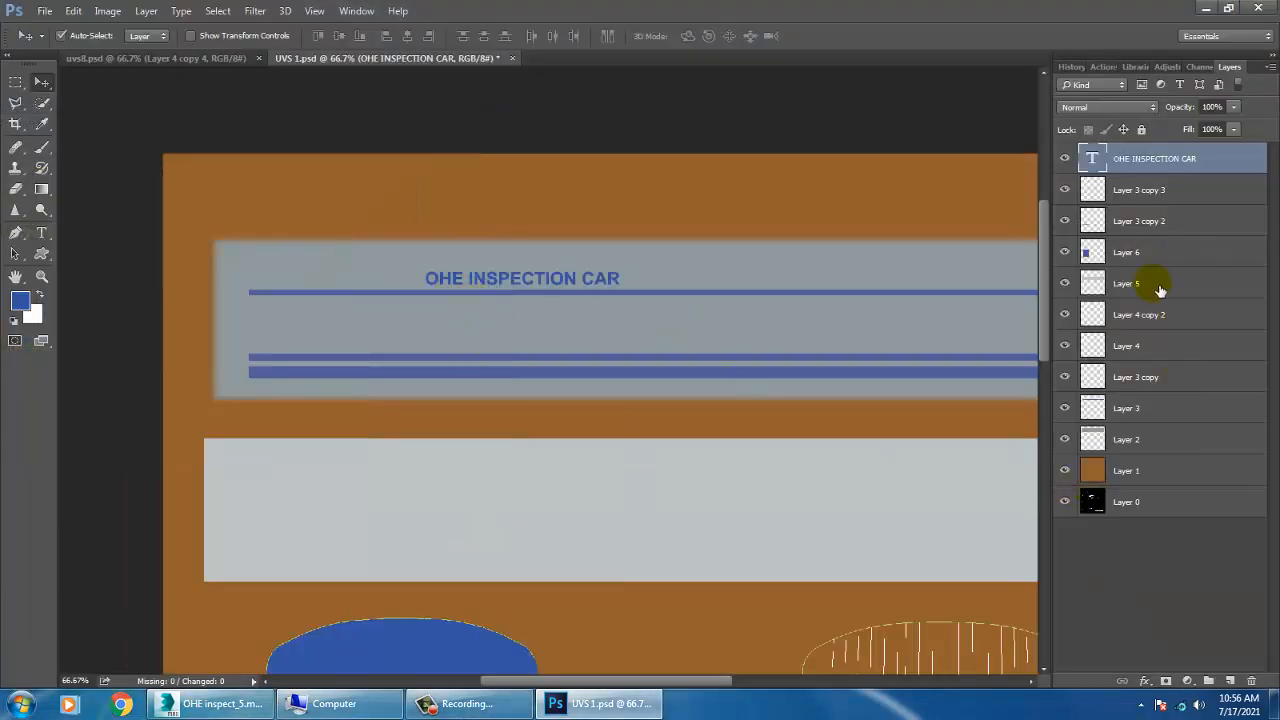
left_click(1068, 505)
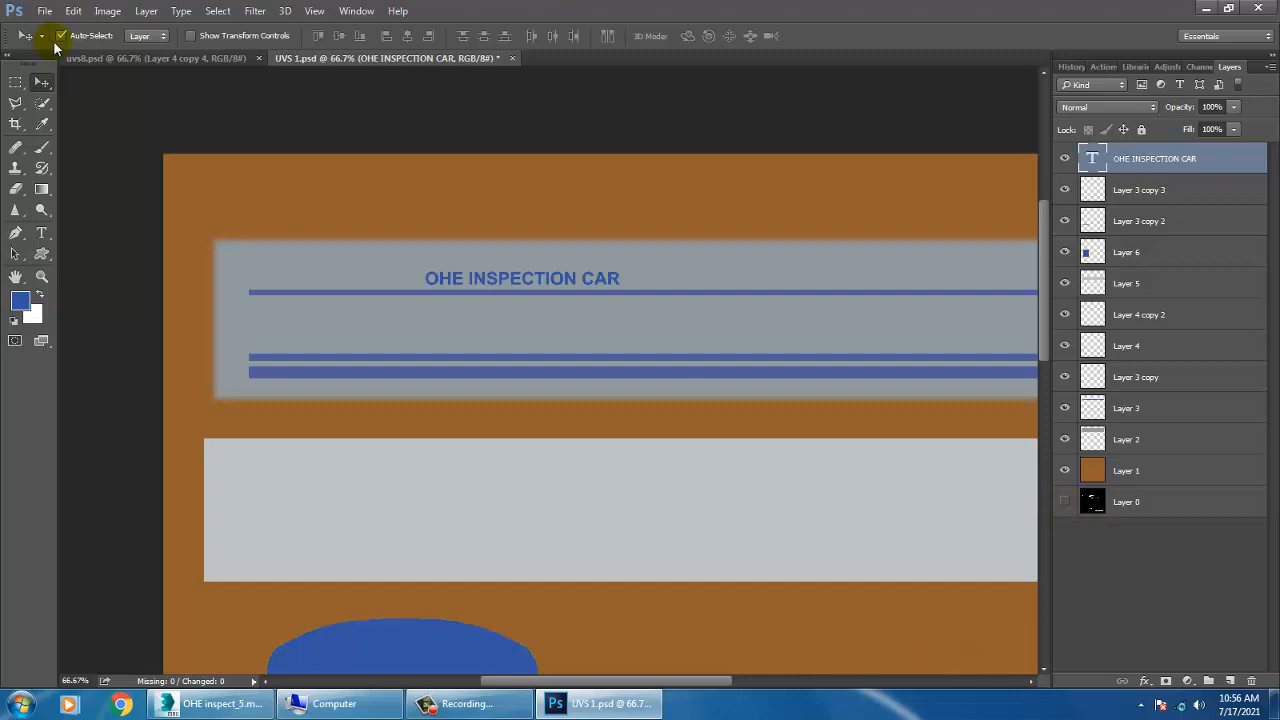
left_click(58, 10)
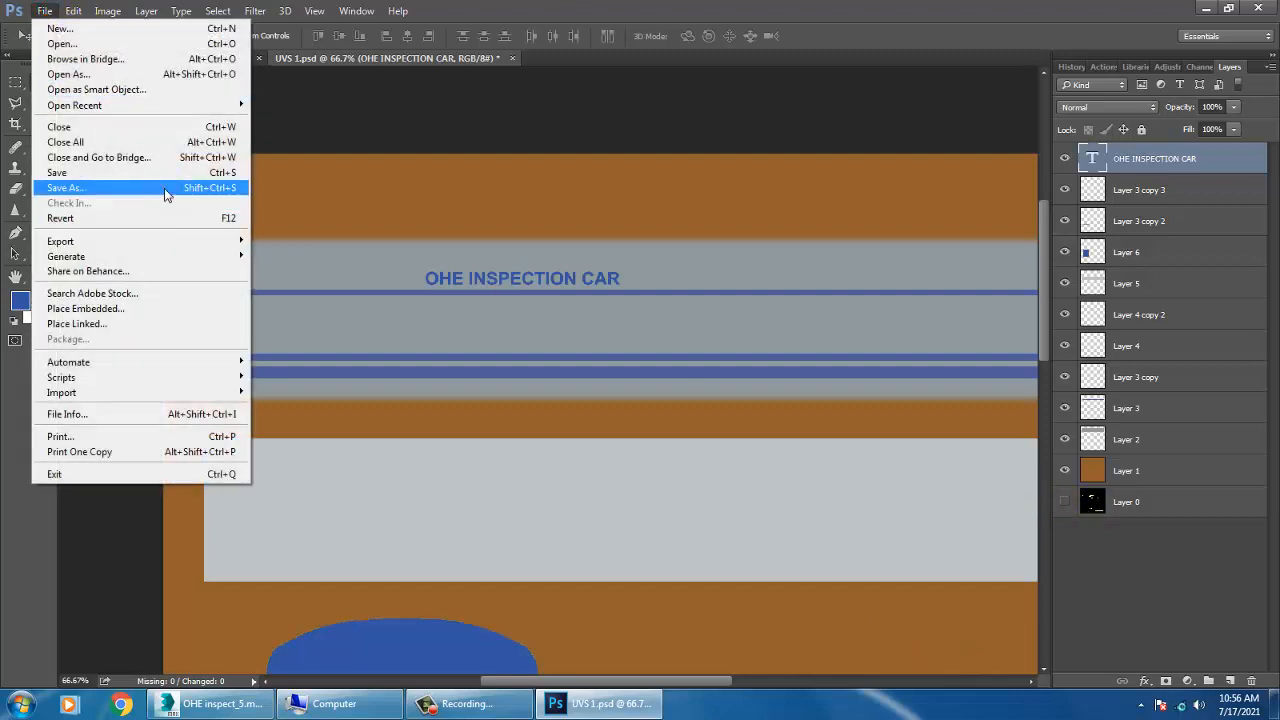
left_click(166, 194)
double_click(308, 125)
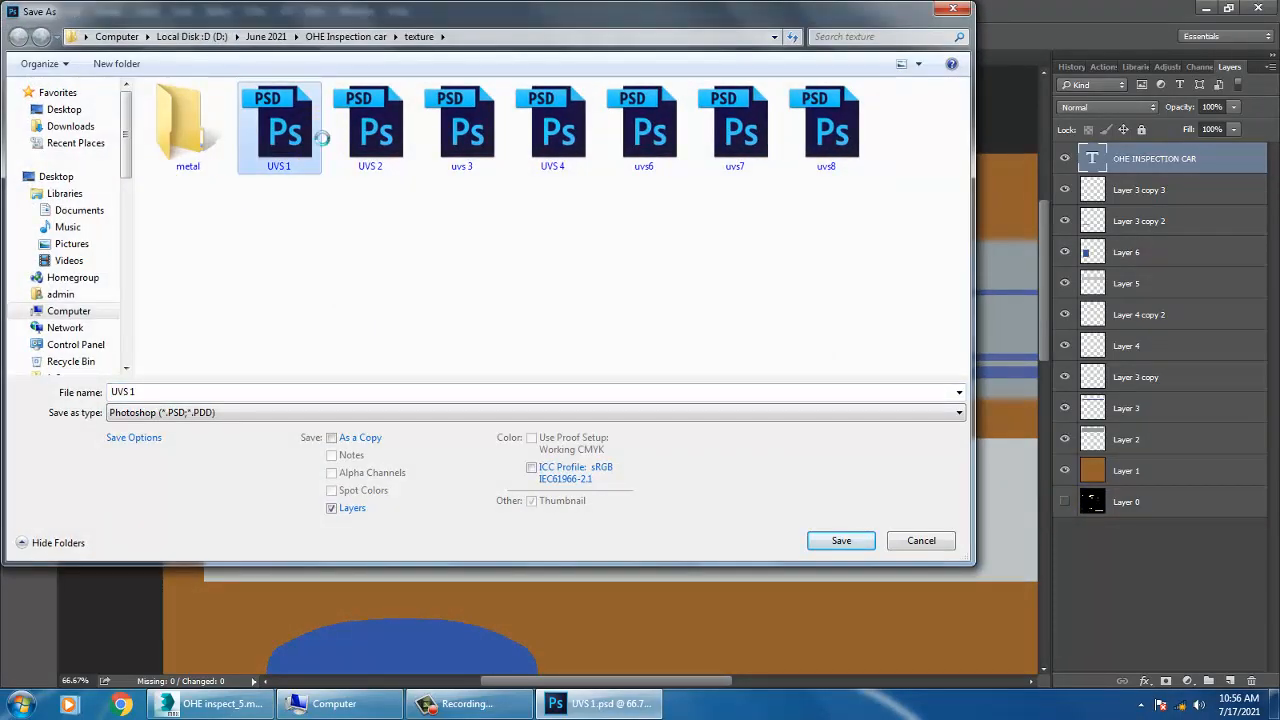
left_click(678, 350)
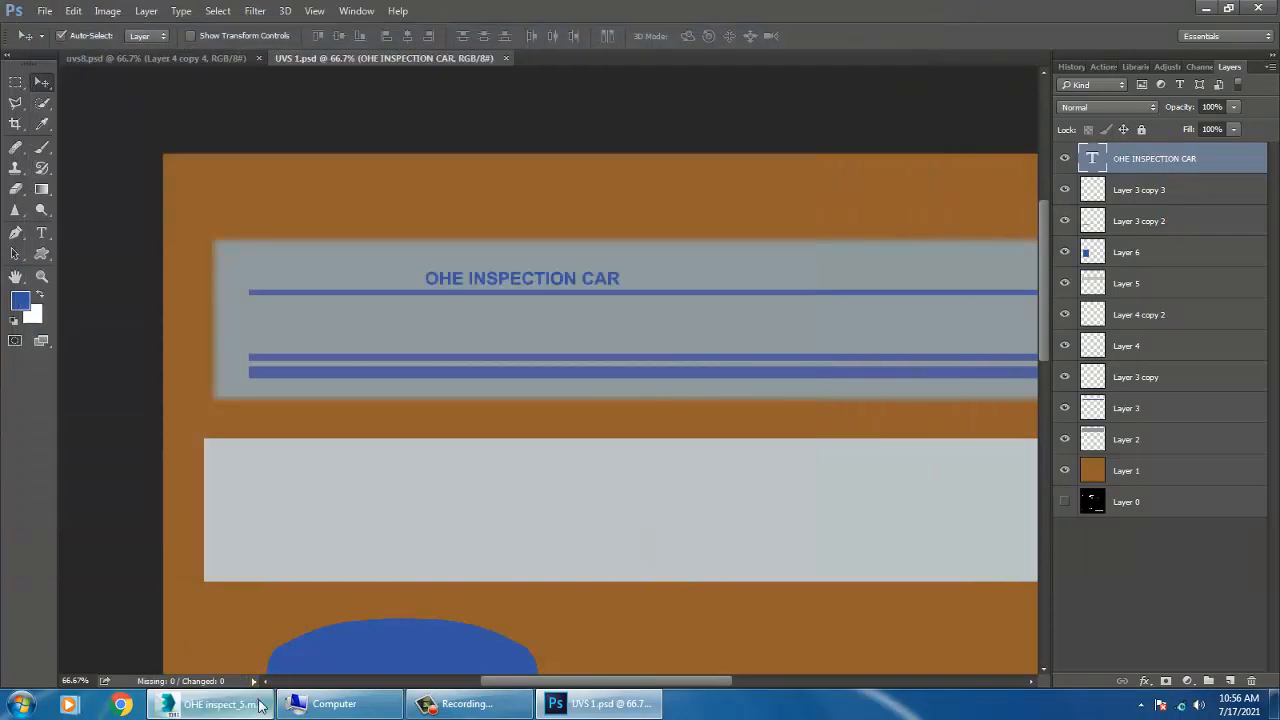
- Switch to 3ds Max and examine the car body's side for the new lettering, comparing it with the reference photo
left_click(175, 705)
left_click_drag(582, 228, 37, 380)
middle_click_drag(563, 289, 650, 357)
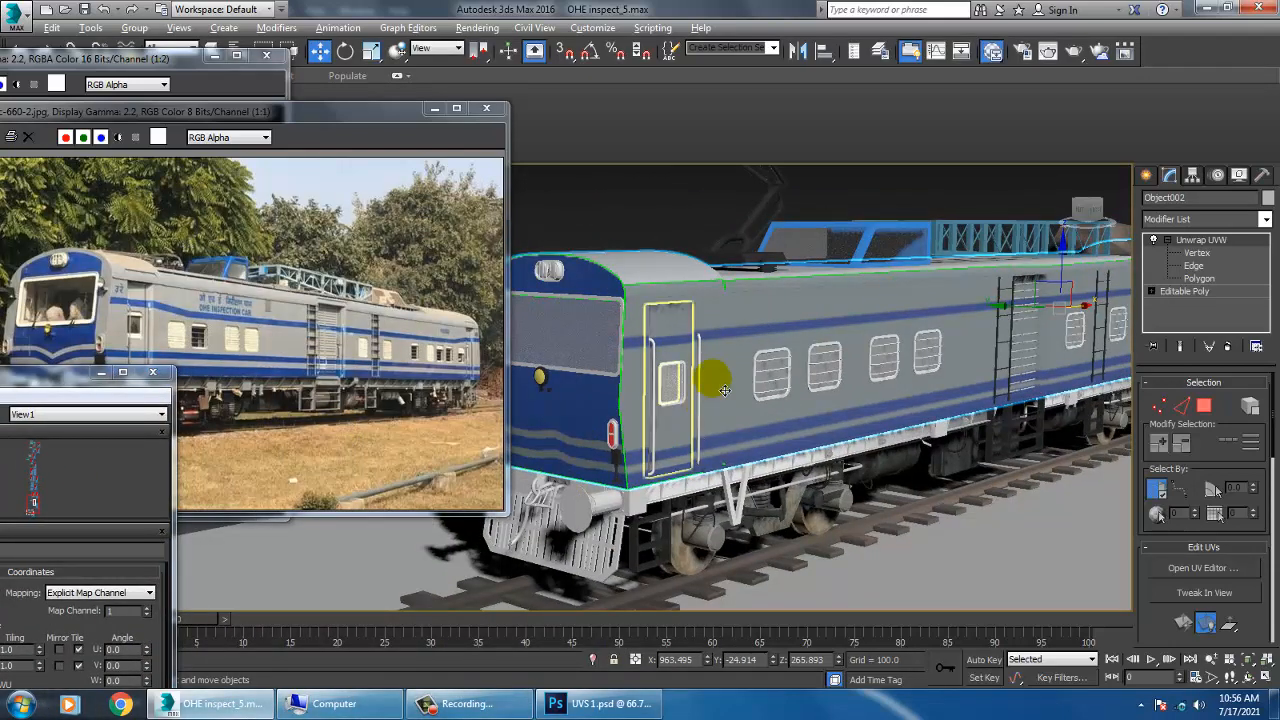
scroll(724, 390, "down", 10)
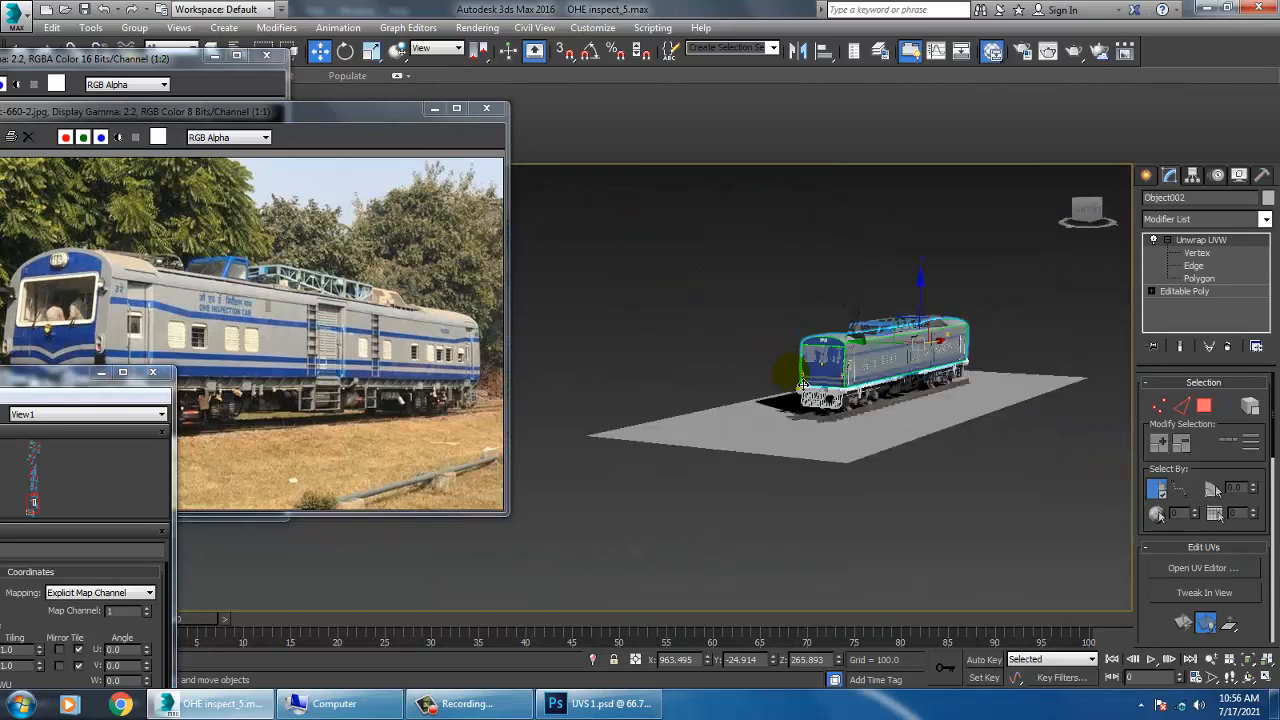
scroll(803, 385, "up", 10)
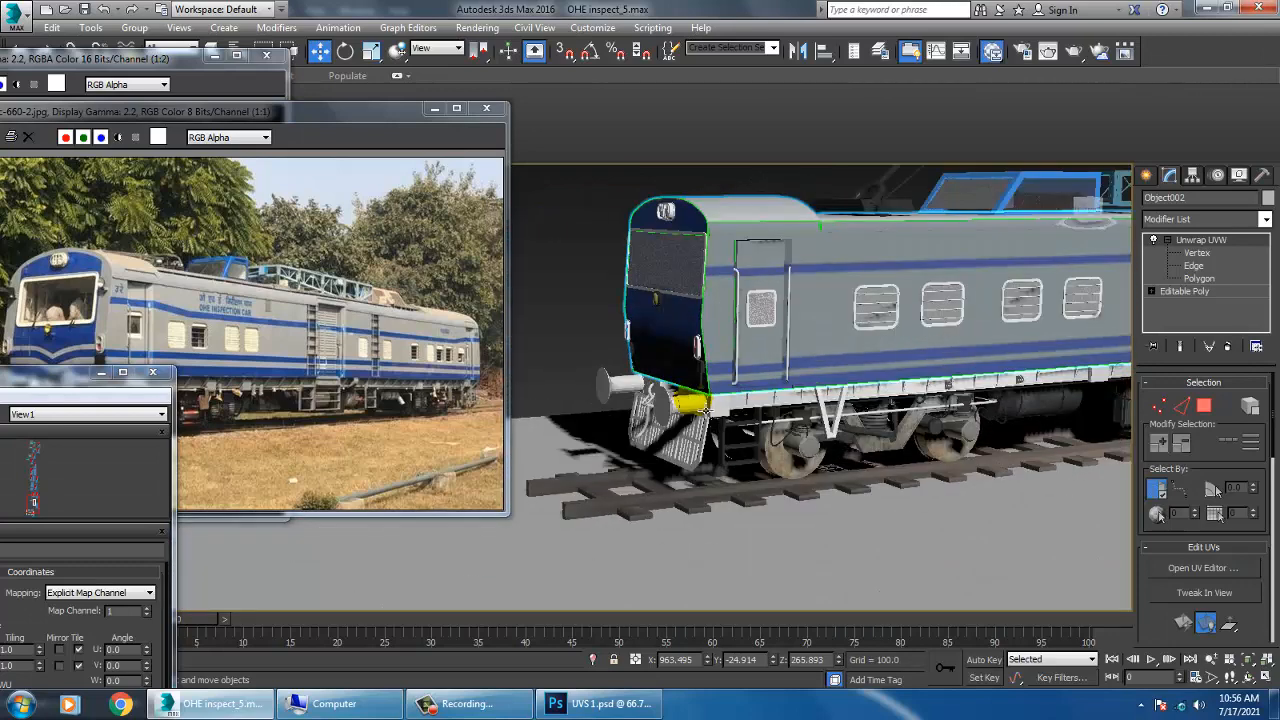
middle_click_drag(984, 340, 837, 373)
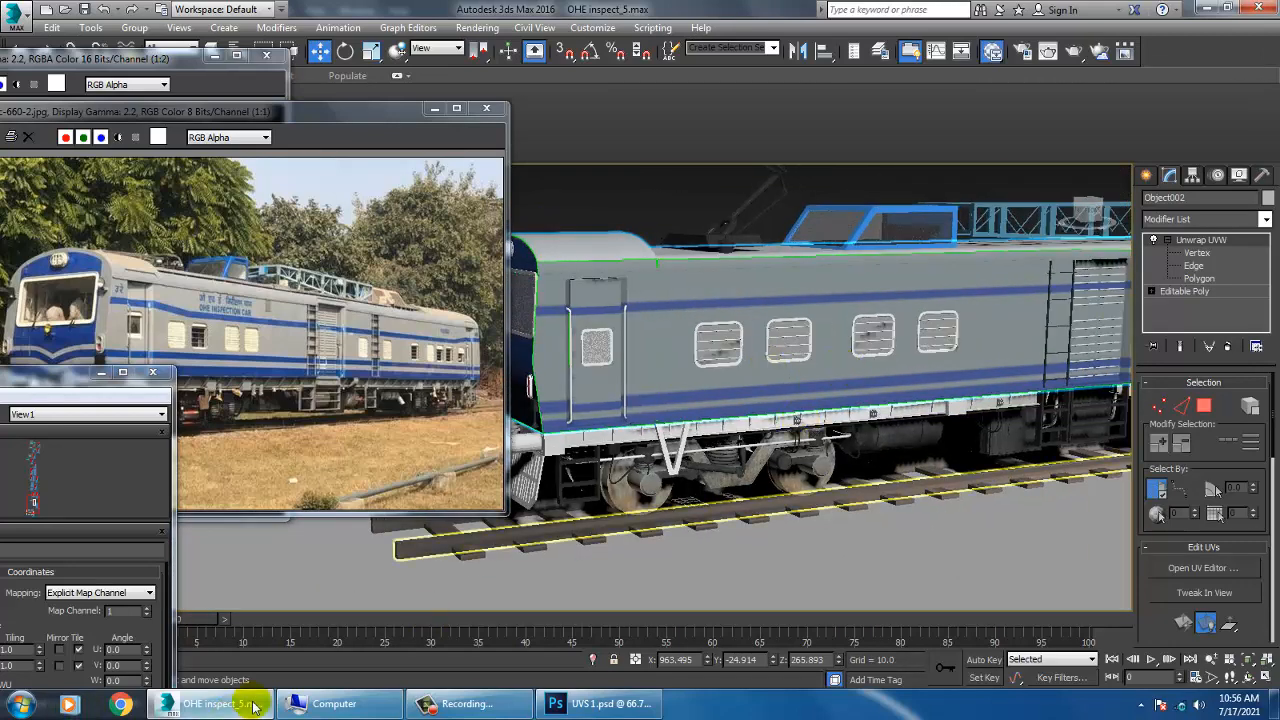
left_click(697, 291)
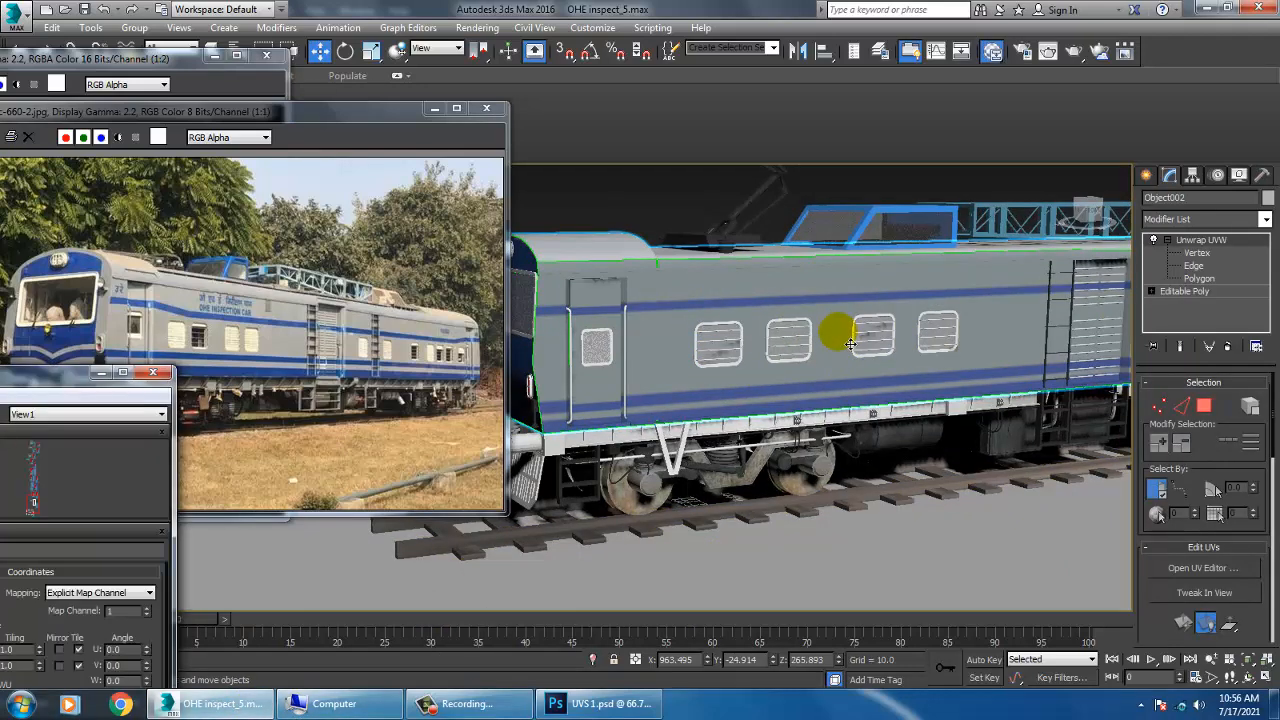
left_click(733, 291)
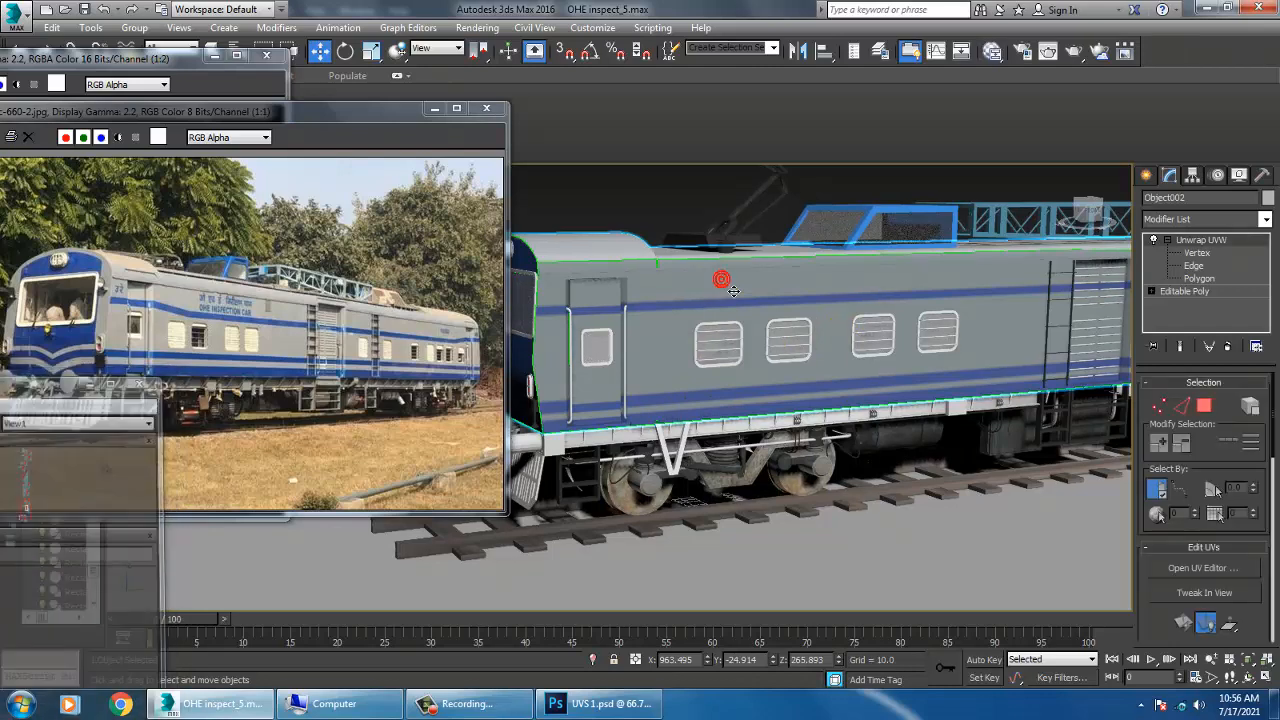
- Create a new VRayMtl with UVS 1.psd from the texture folder as its diffuse bitmap
left_click(33, 393)
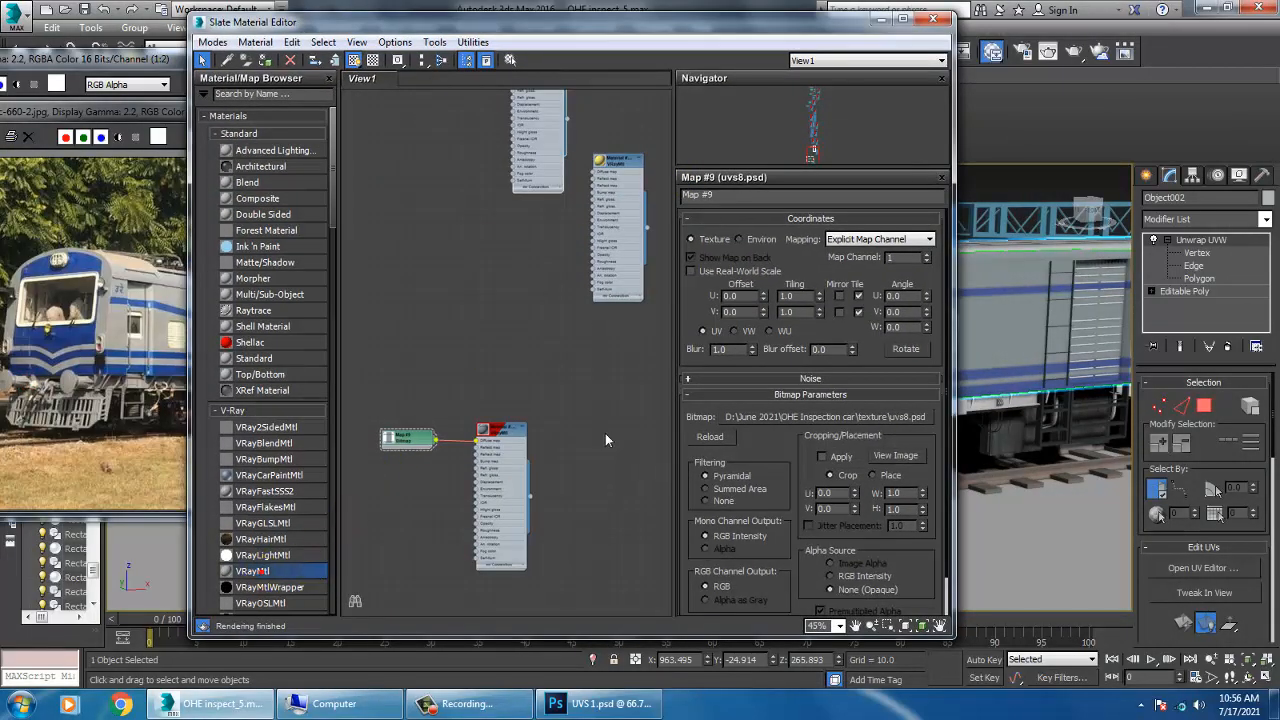
left_click_drag(262, 571, 605, 433)
left_click(799, 236)
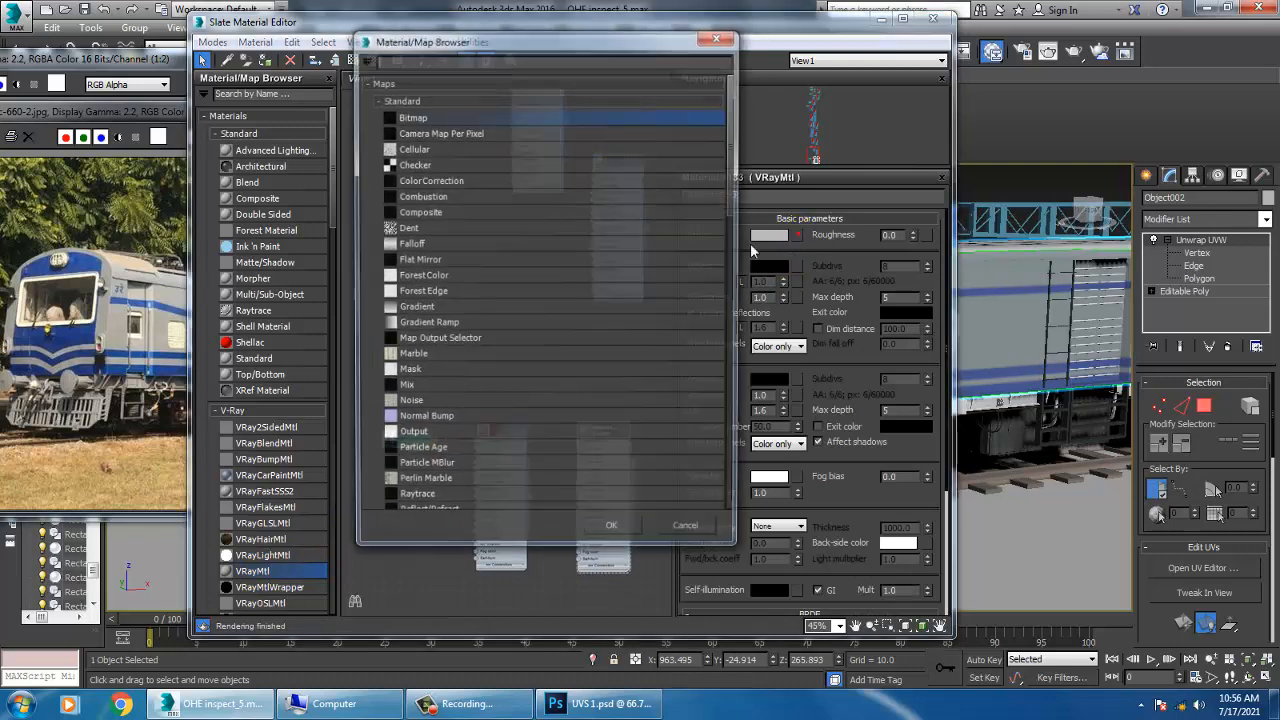
double_click(438, 115)
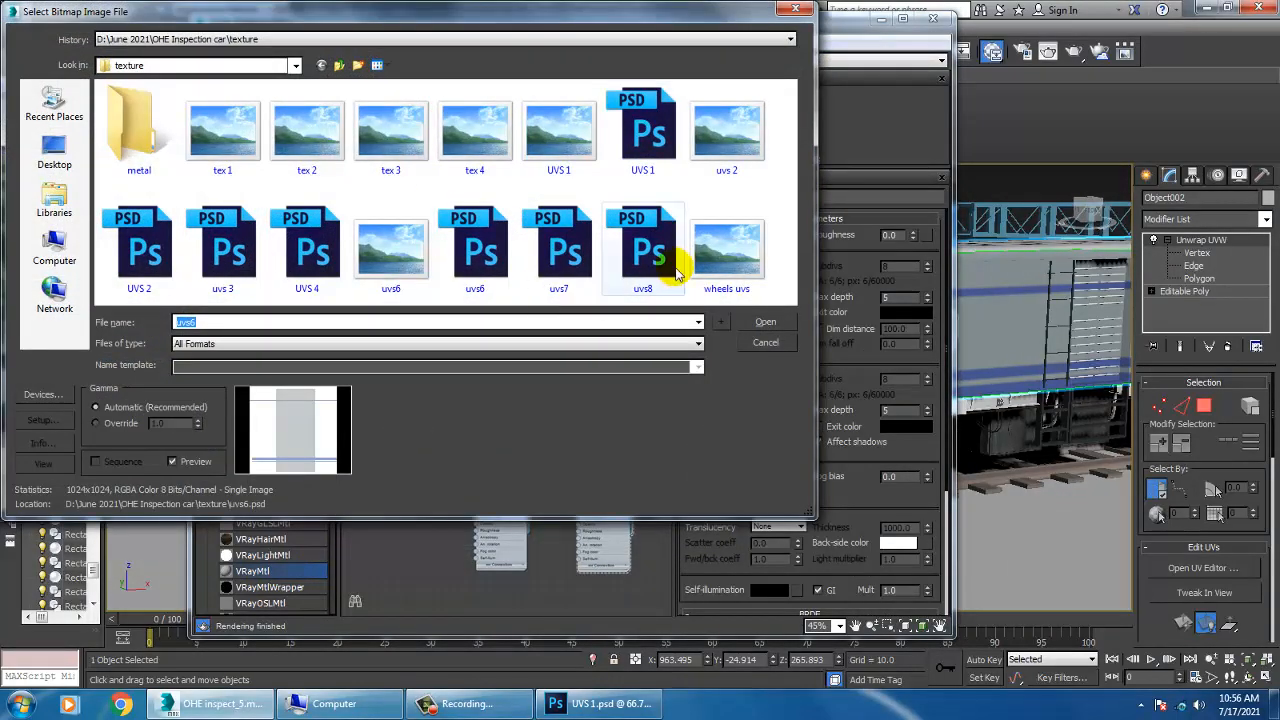
left_click(665, 146)
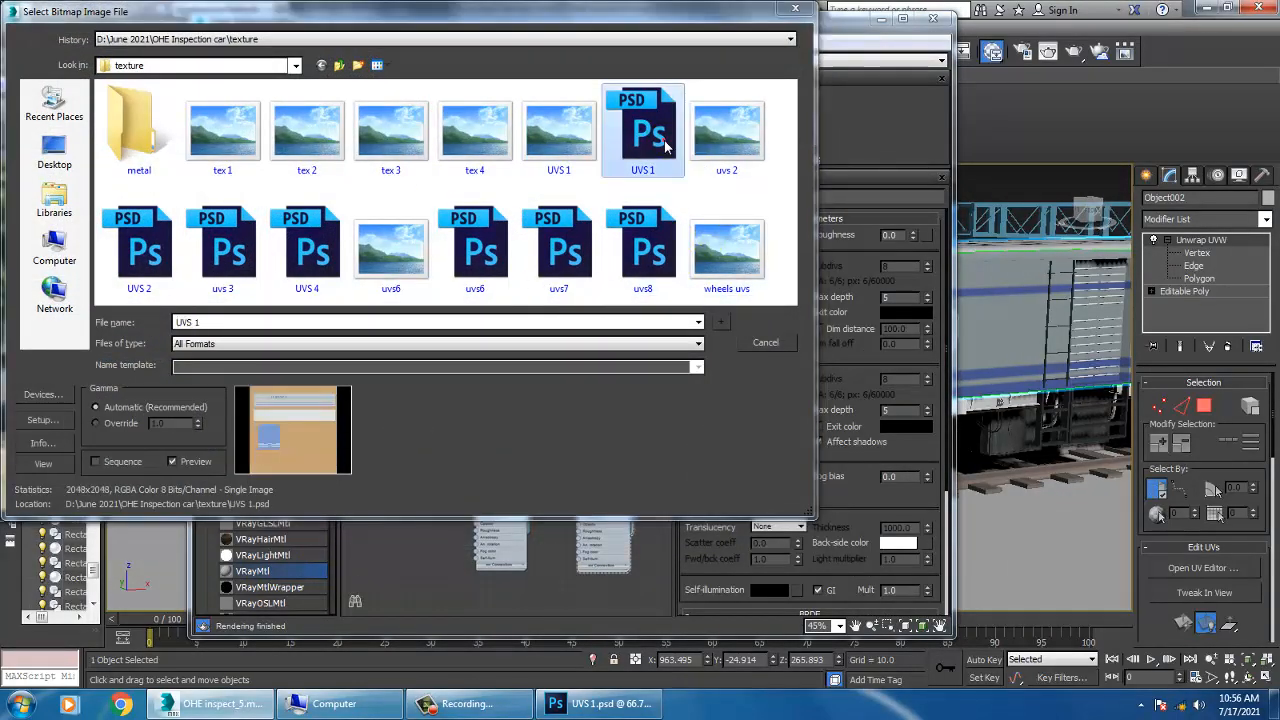
double_click(665, 146)
left_click(351, 392)
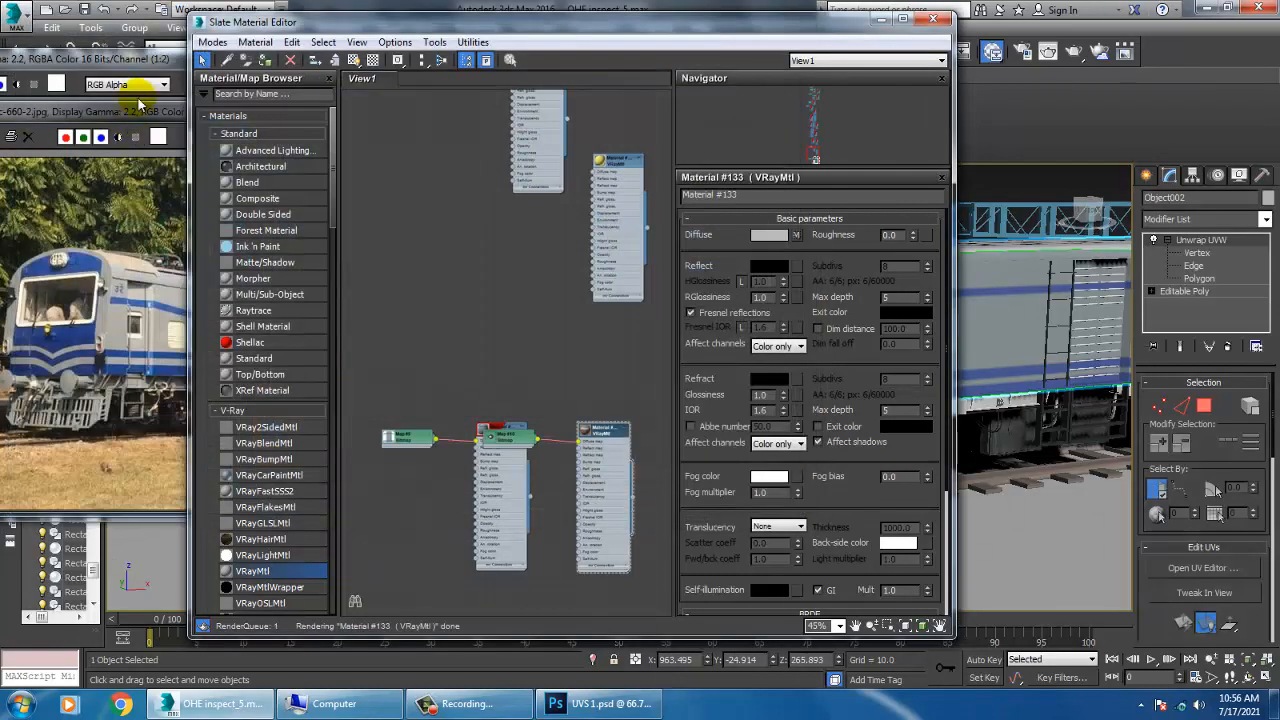
- Assign the new material to the car body and check the lettering's size on its side
left_click(263, 60)
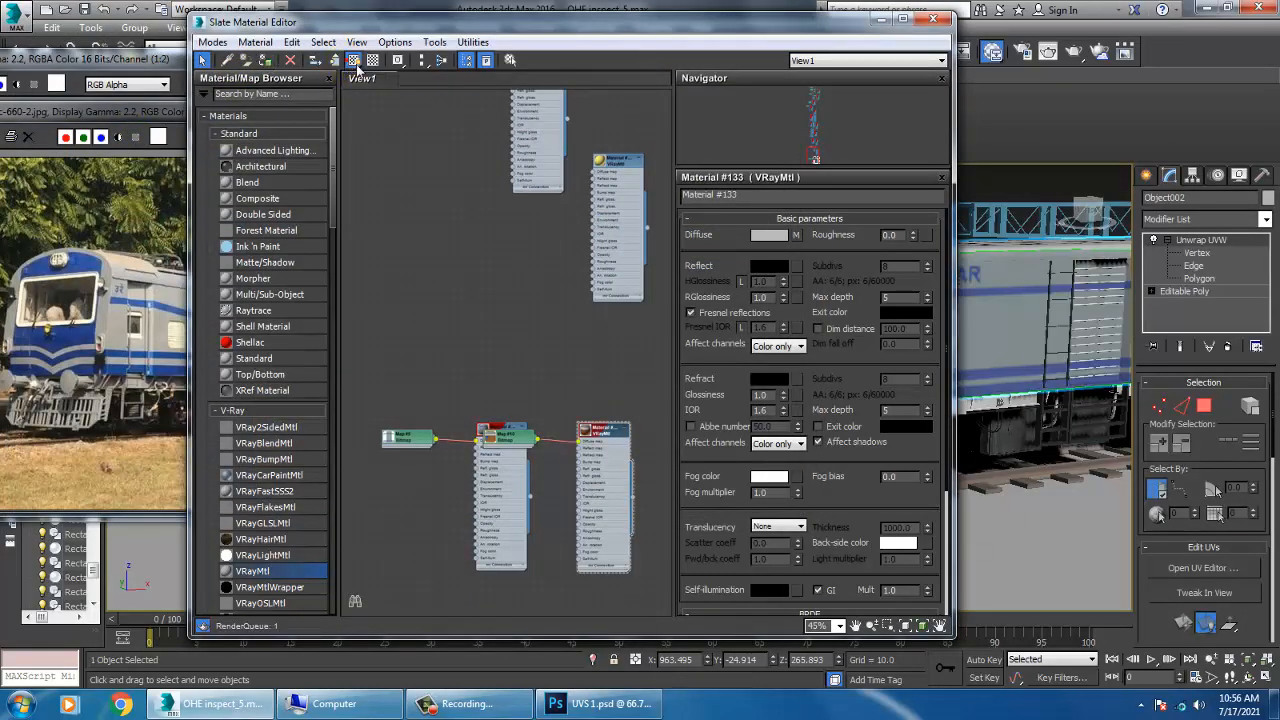
left_click(878, 20)
left_click(897, 346)
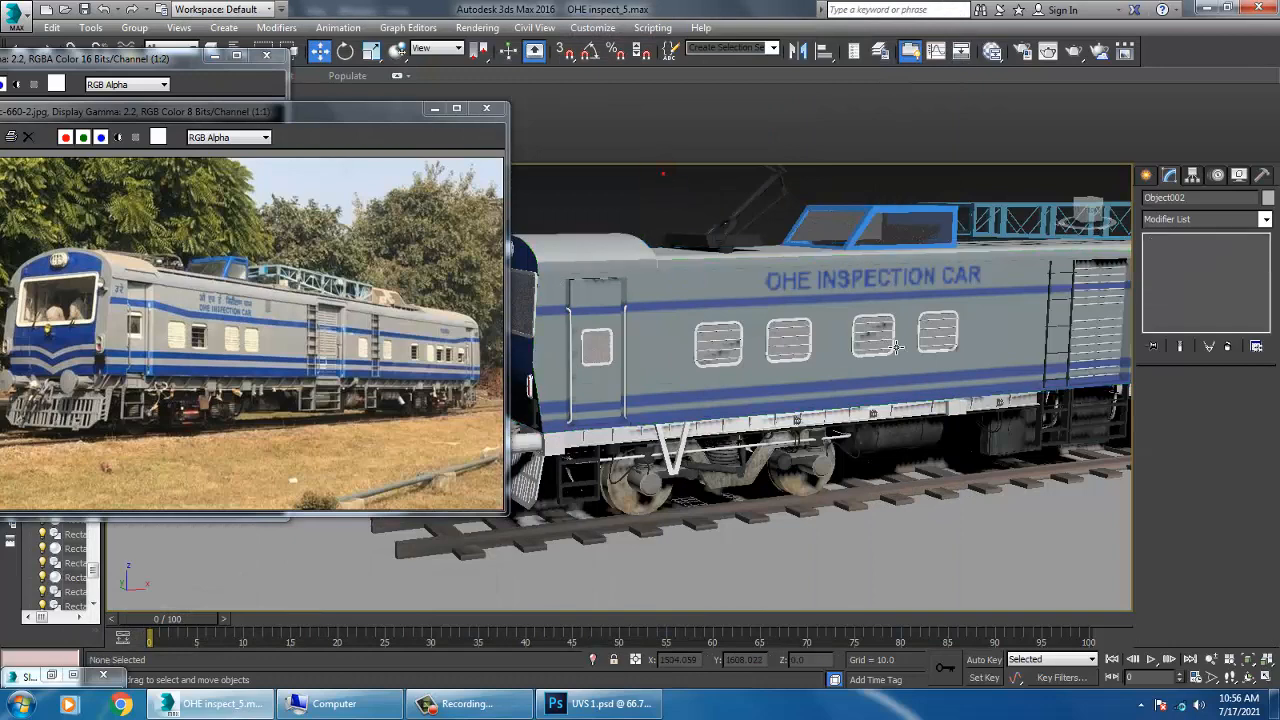
middle_click_drag(979, 365, 706, 528, "alt")
- Switch to Photoshop and scale the "OHE INSPECTION CAR" lettering down proportionally about its centre to roughly 60%
left_click(600, 705)
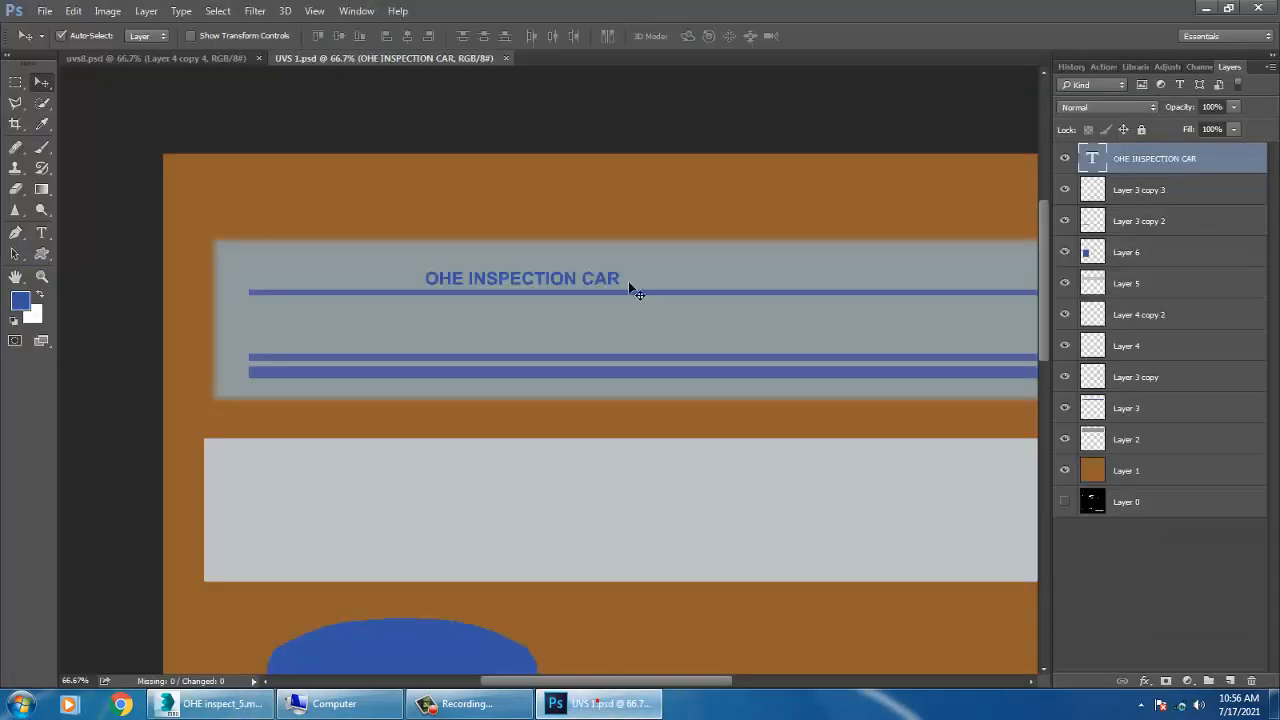
key("ctrl+t")
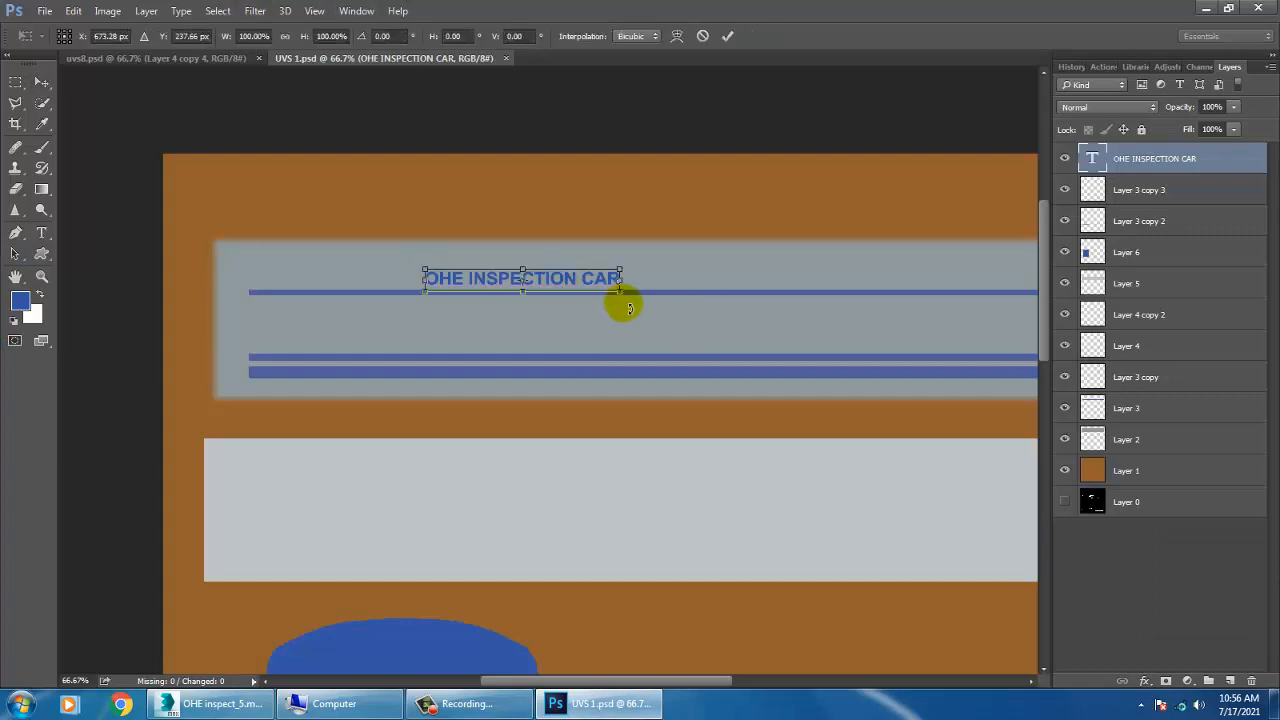
left_click_drag(627, 300, 598, 296, "alt+shift")
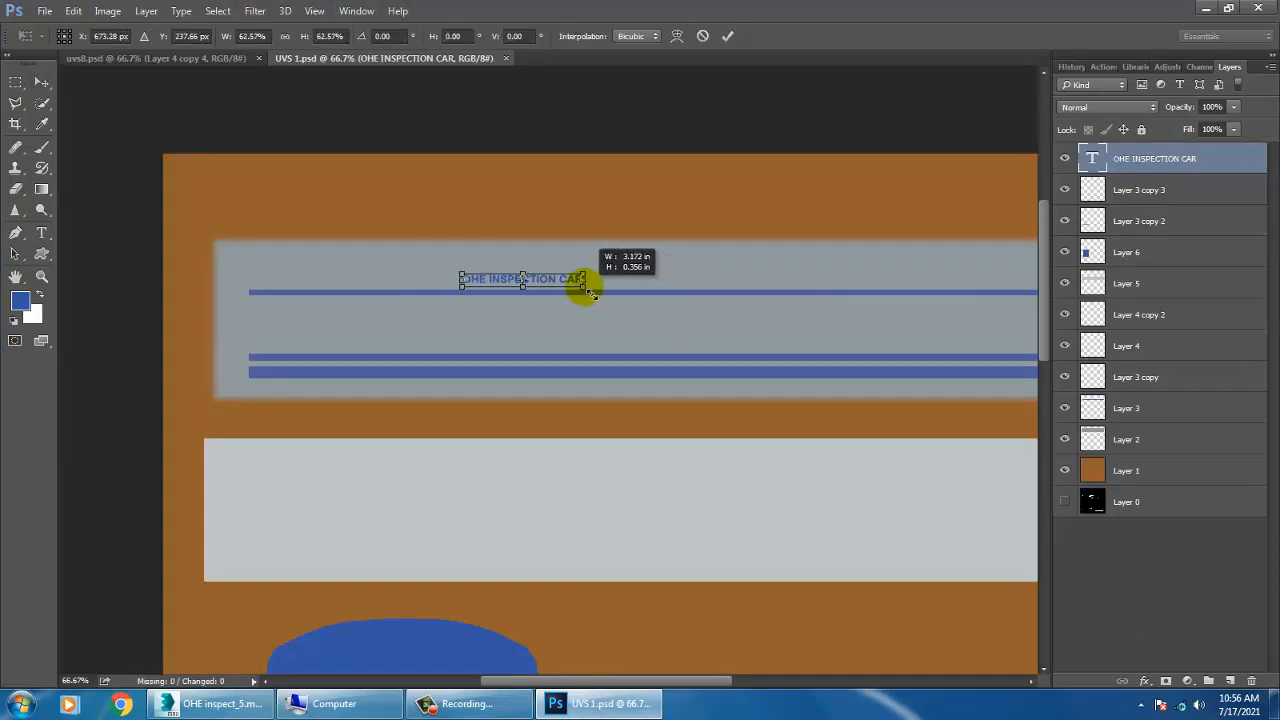
key("Return")
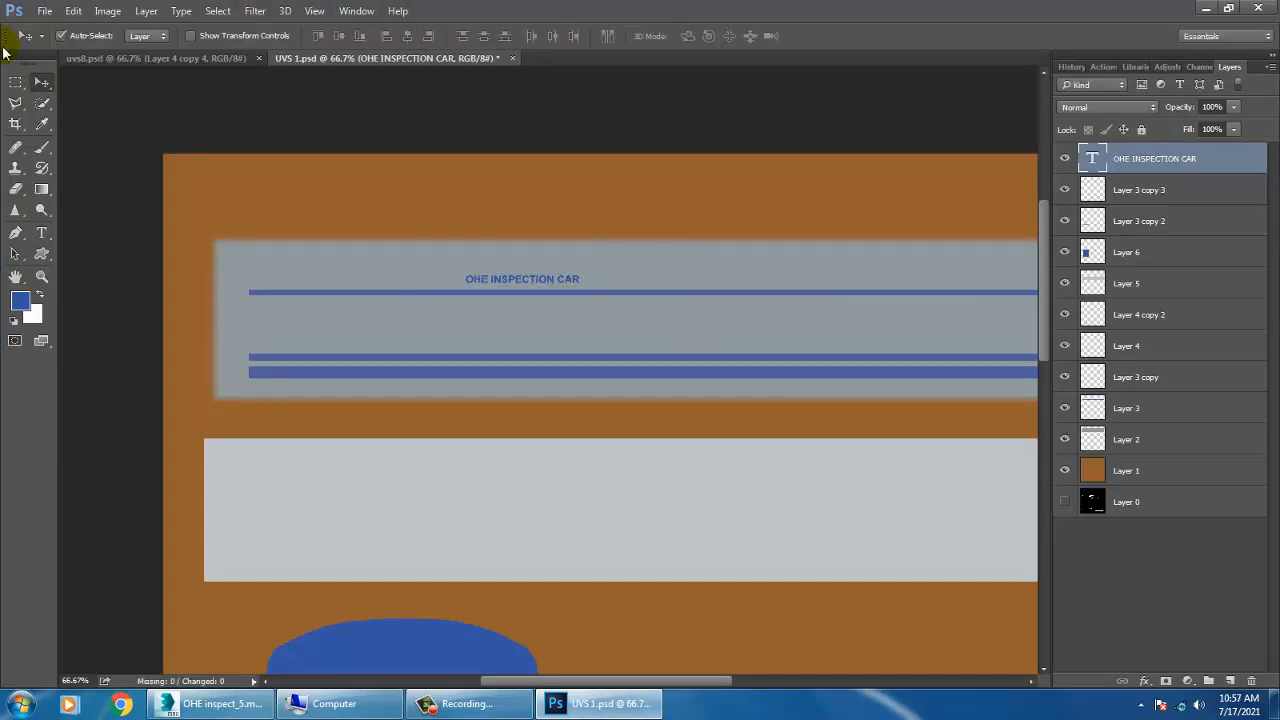
- Try to save the edited body texture over the existing UVS 1.psd in the texture folder
left_click(45, 12)
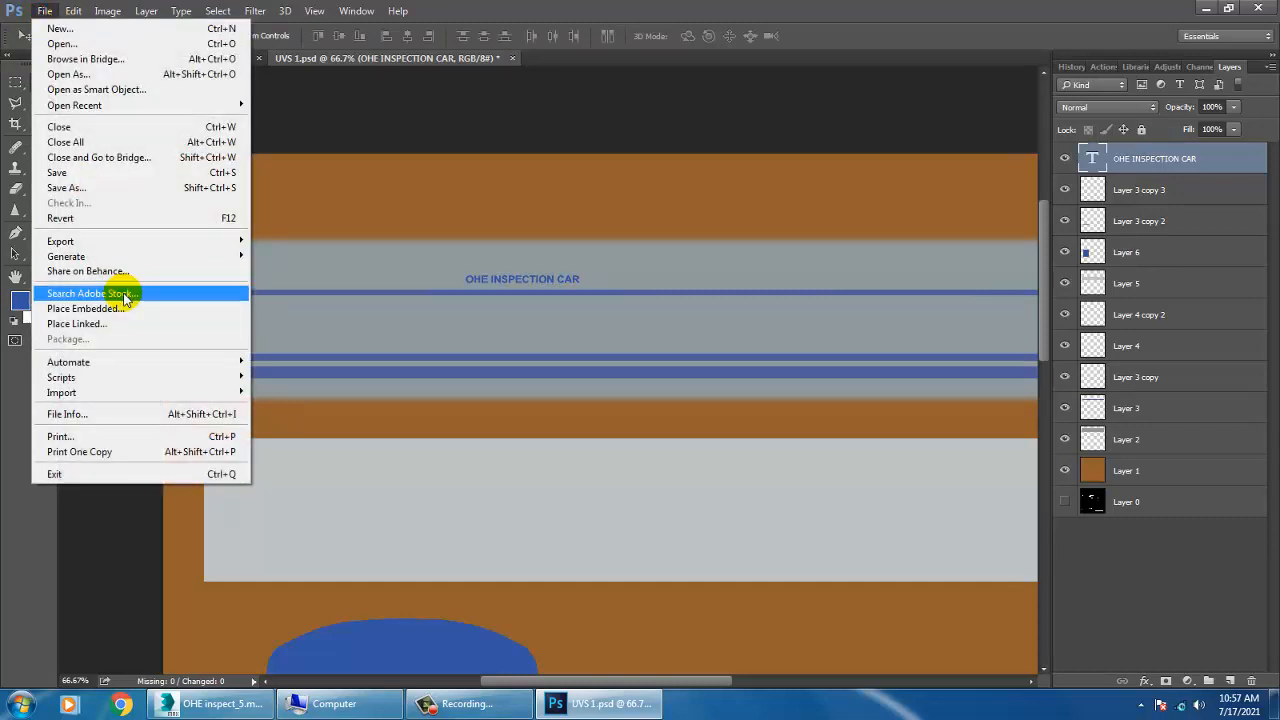
left_click(110, 172)
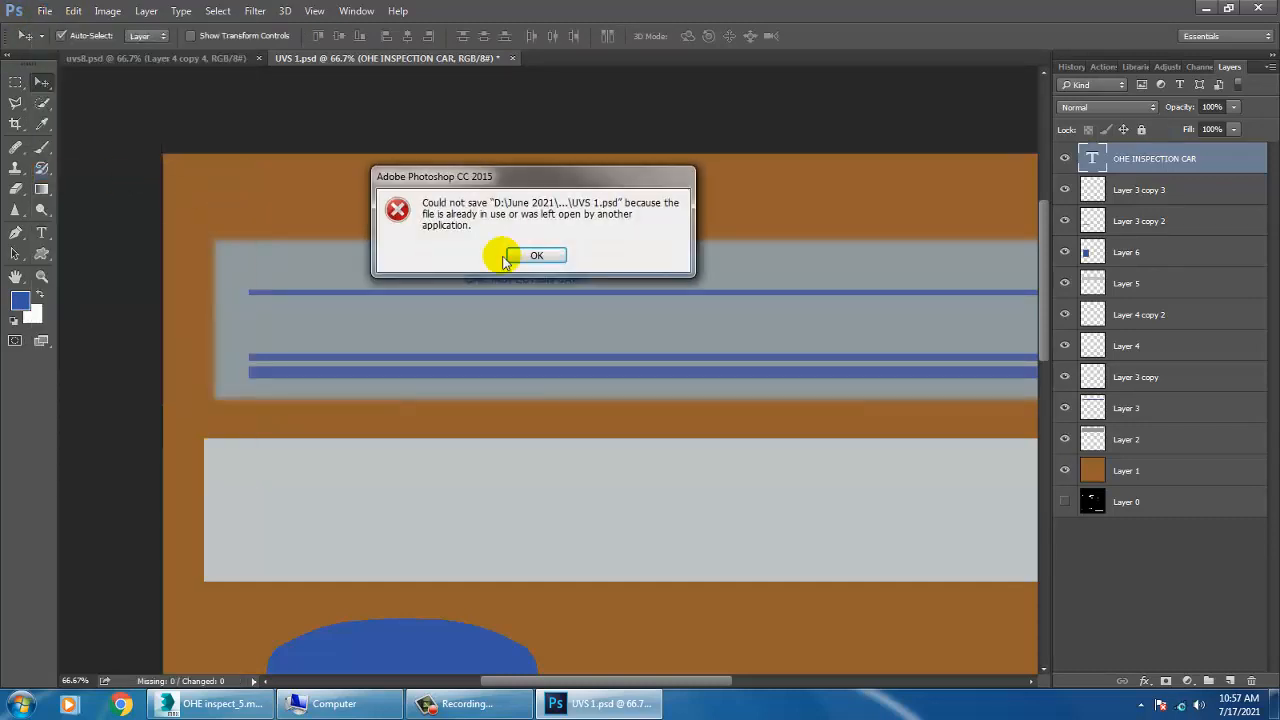
left_click(565, 256)
left_click(45, 11)
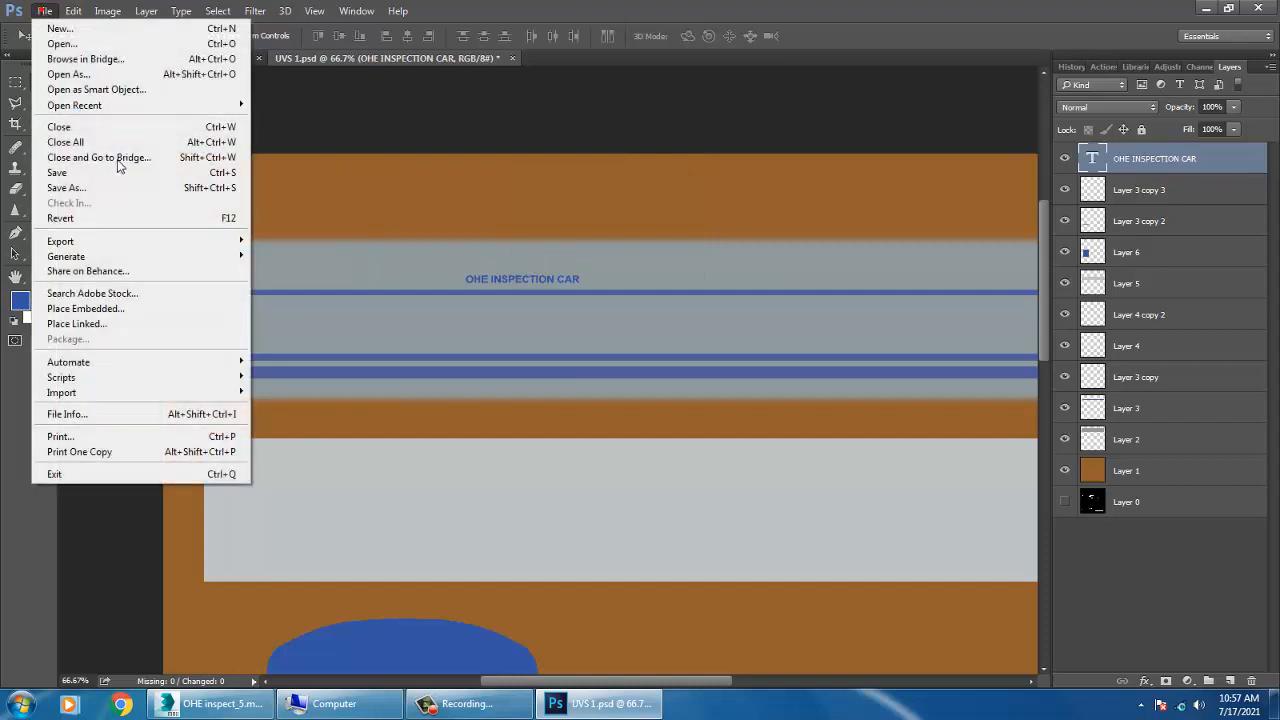
left_click(118, 187)
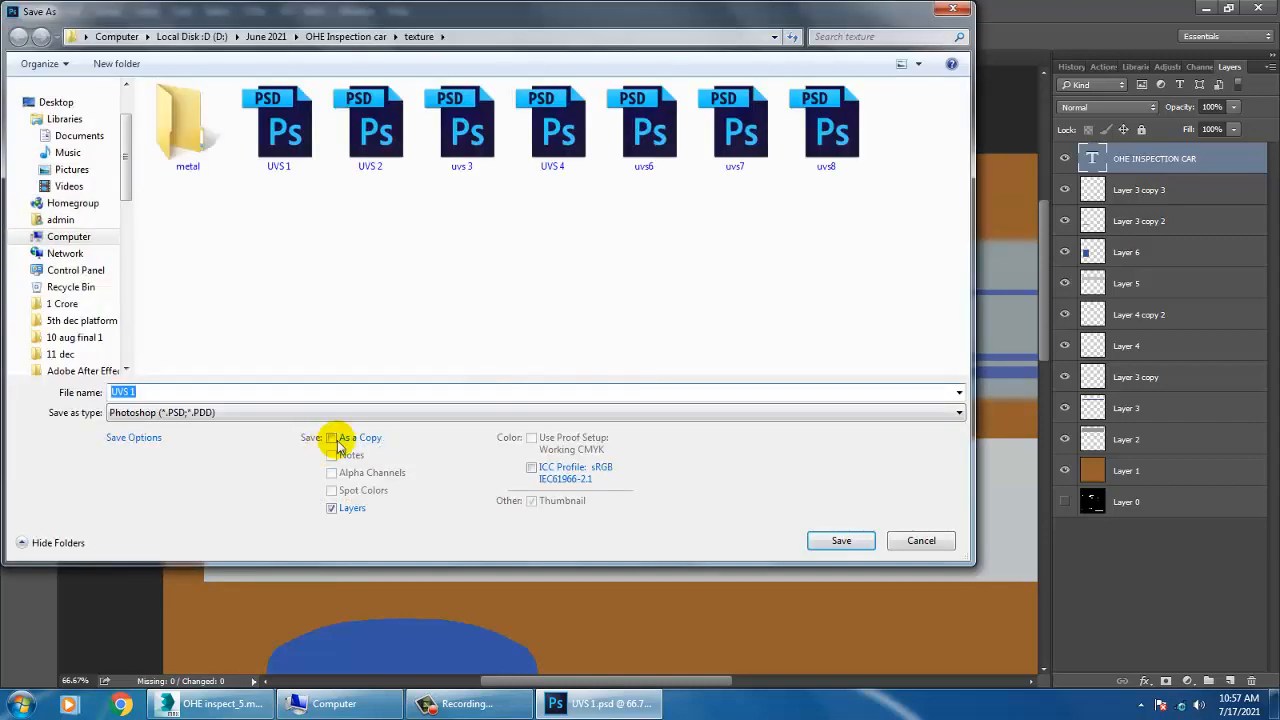
double_click(285, 124)
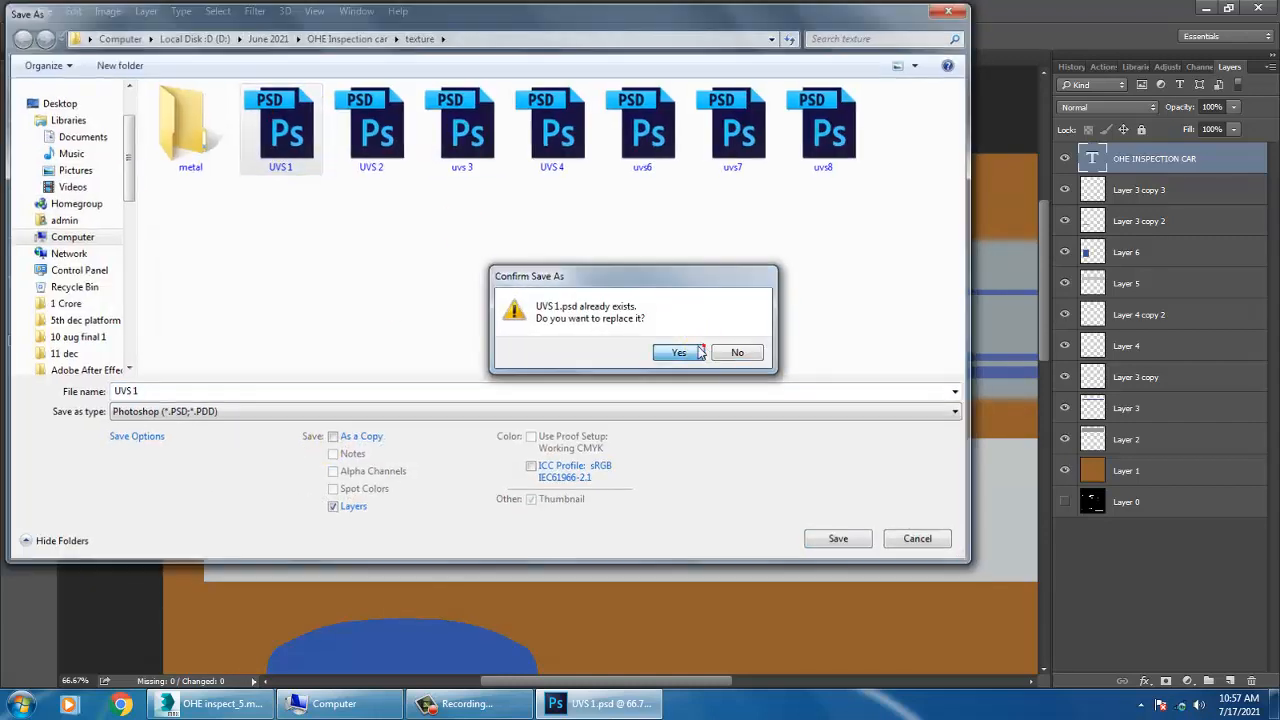
left_click(686, 351)
left_click(533, 255)
- Save the body texture as a new Photoshop file named UVS 11 in the texture folder
left_click(45, 11)
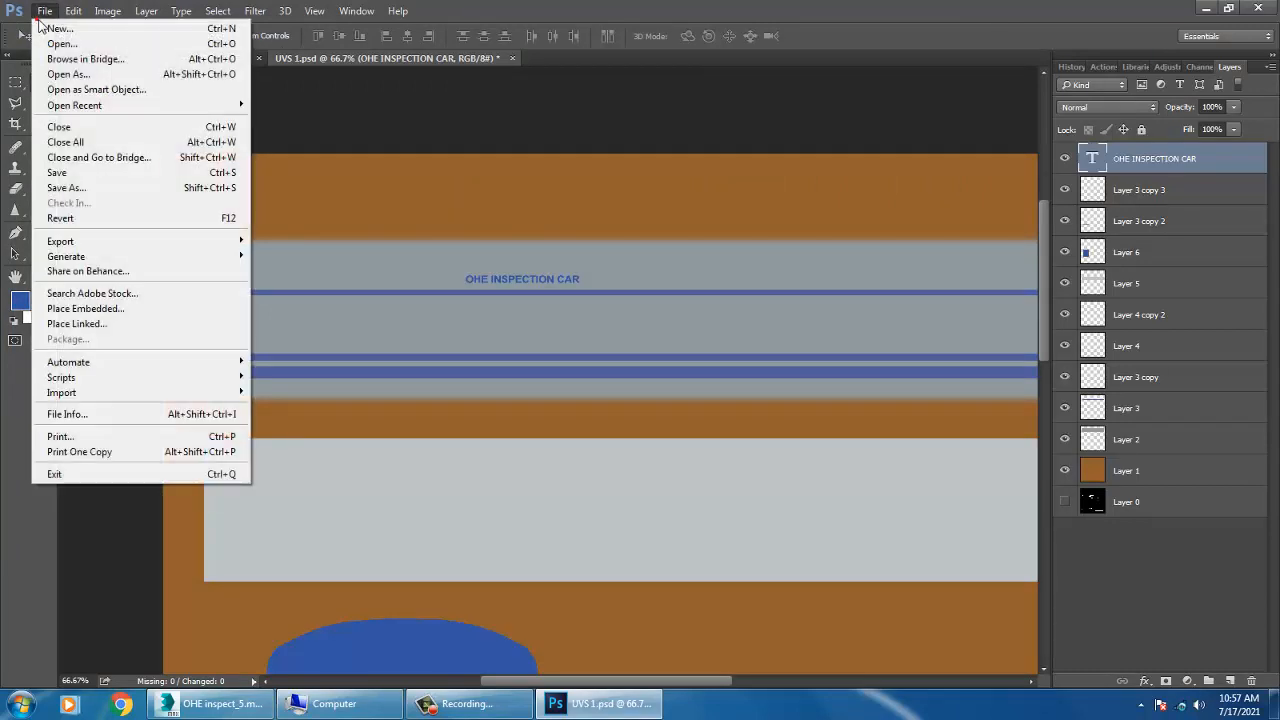
left_click(110, 189)
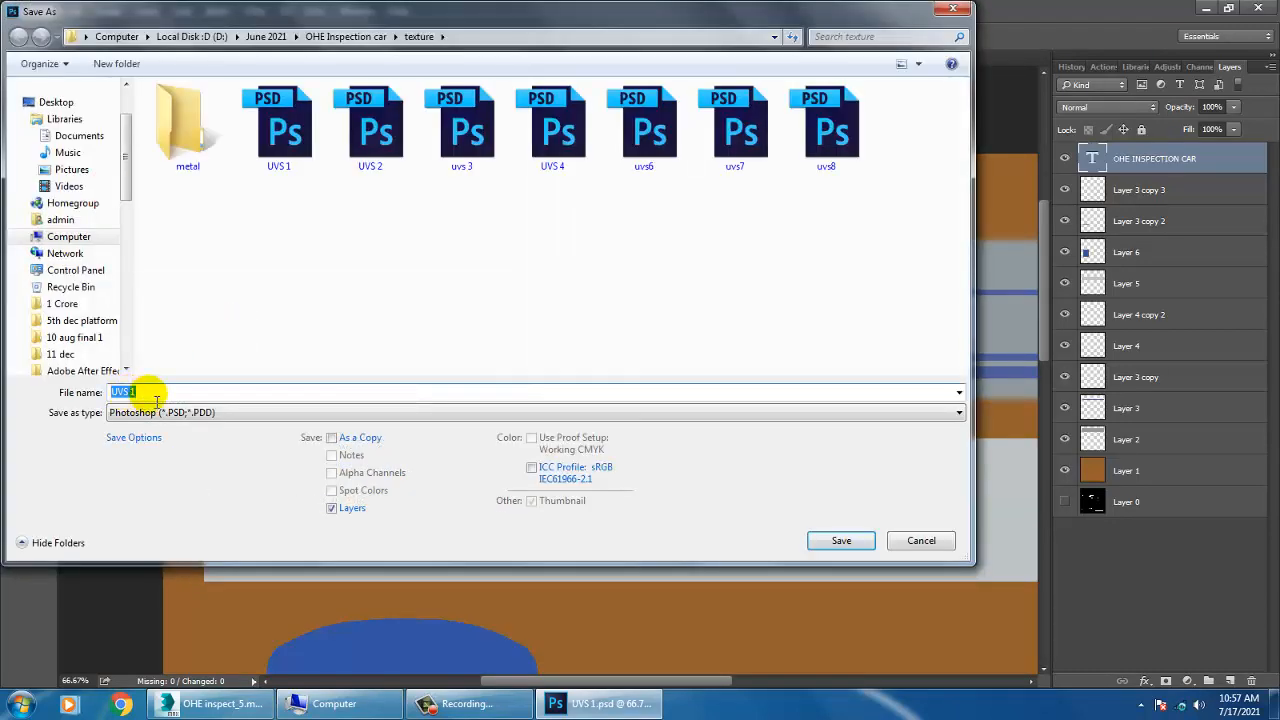
type("1")
key("Return")
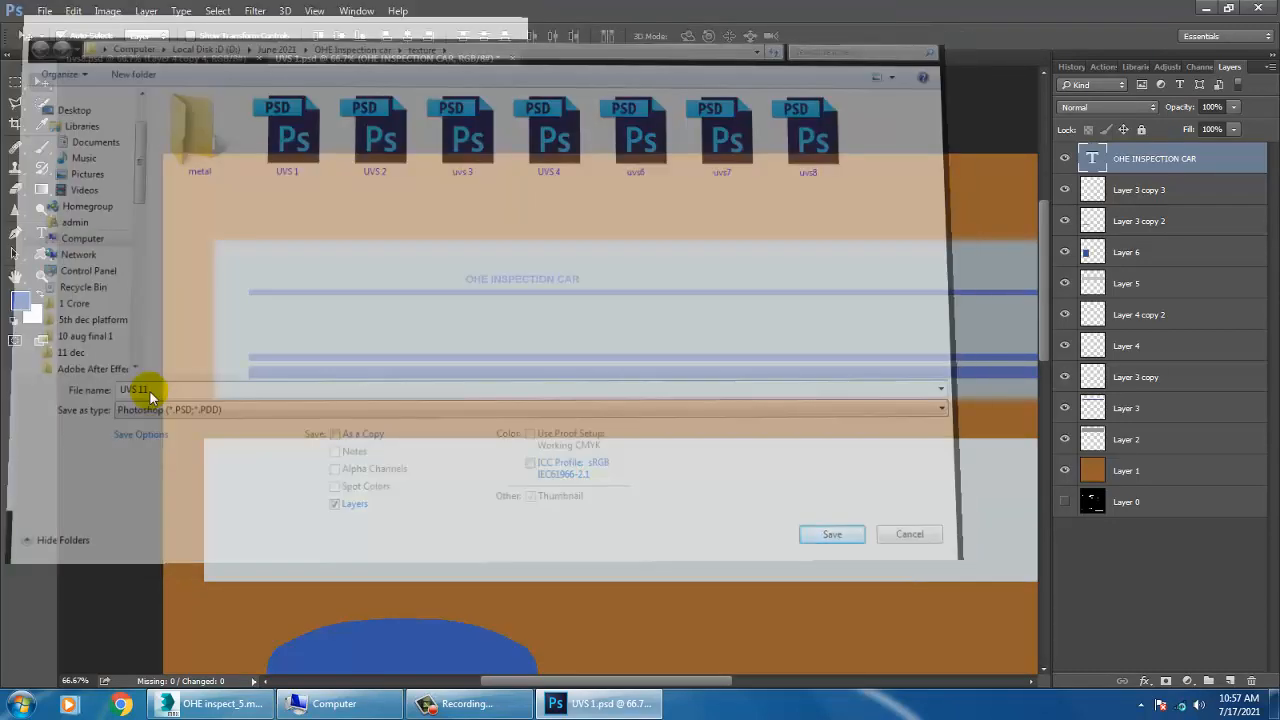
- Switch to 3ds Max and replace the car body material's diffuse bitmap with UVS 11.psd
left_click(205, 704)
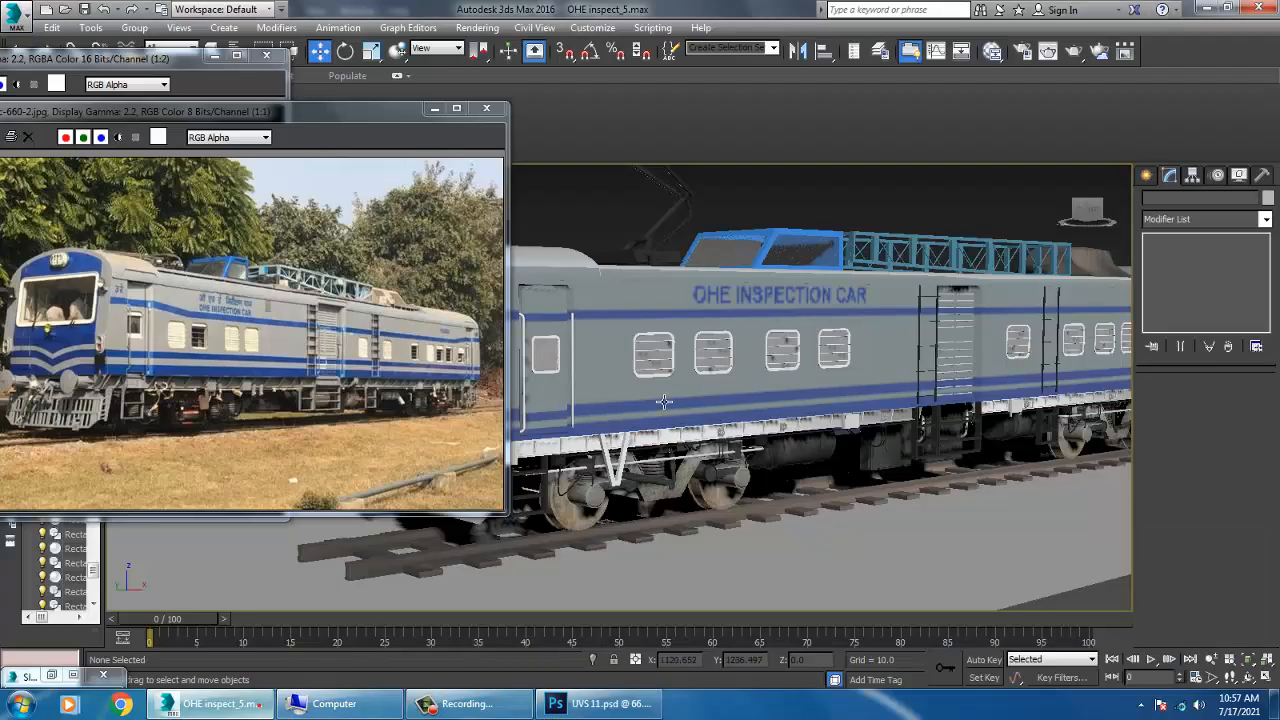
left_click(772, 310)
key("m")
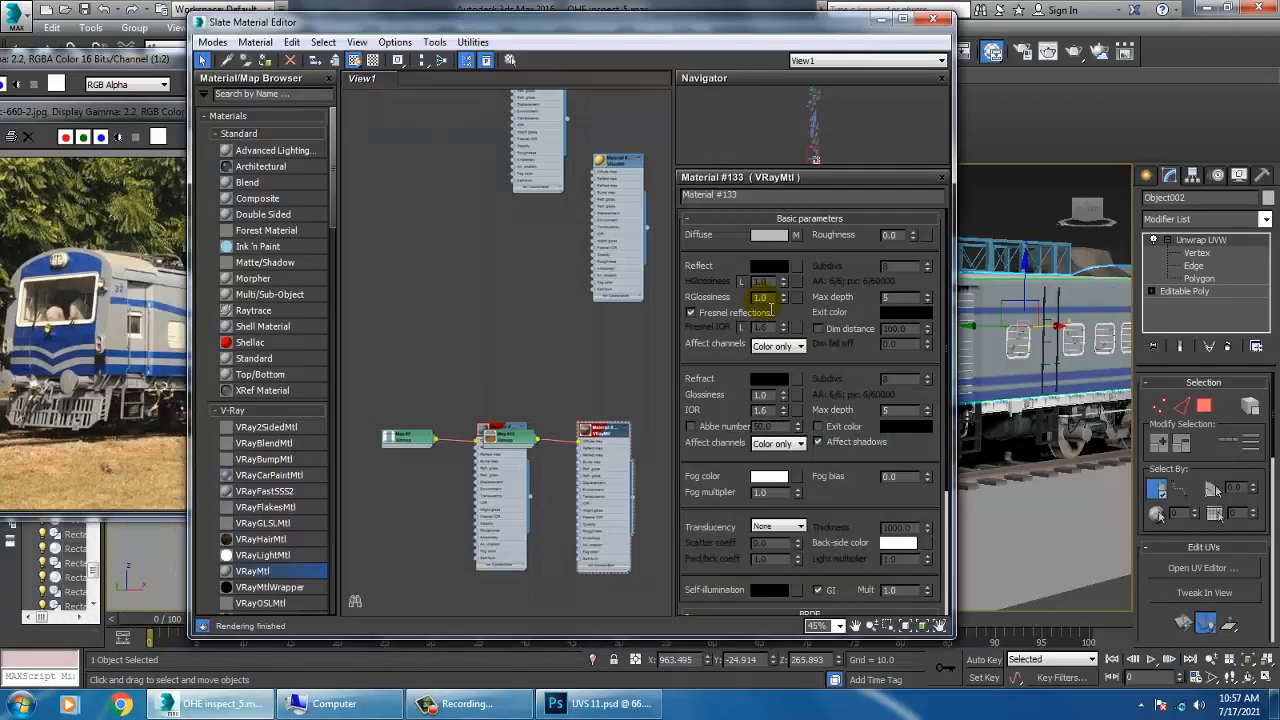
left_click(796, 236)
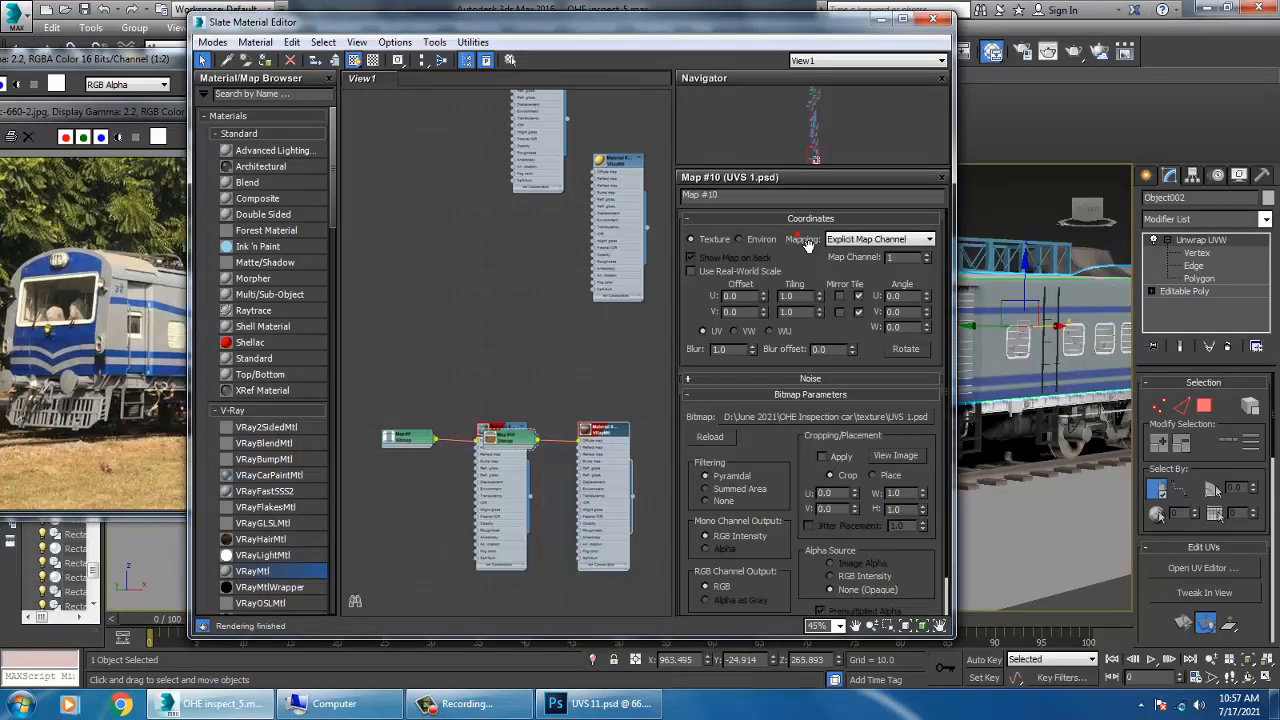
left_click(848, 418)
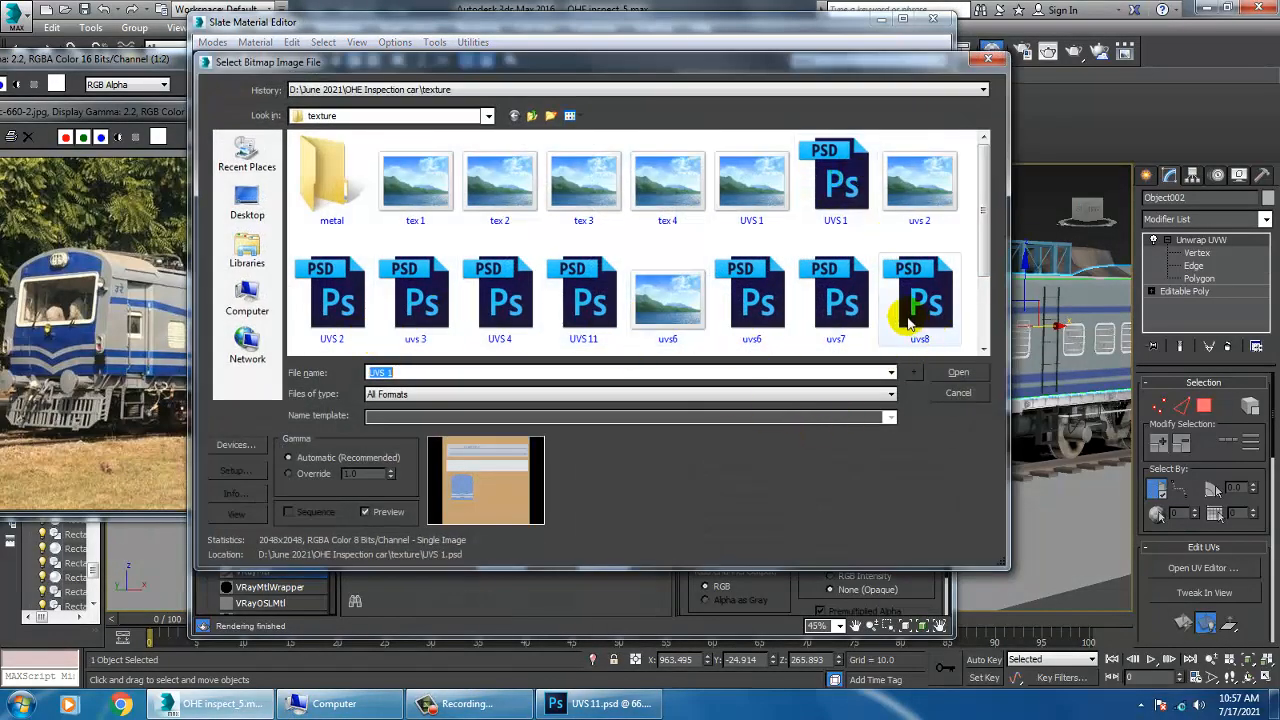
left_click(833, 295)
left_click(578, 312)
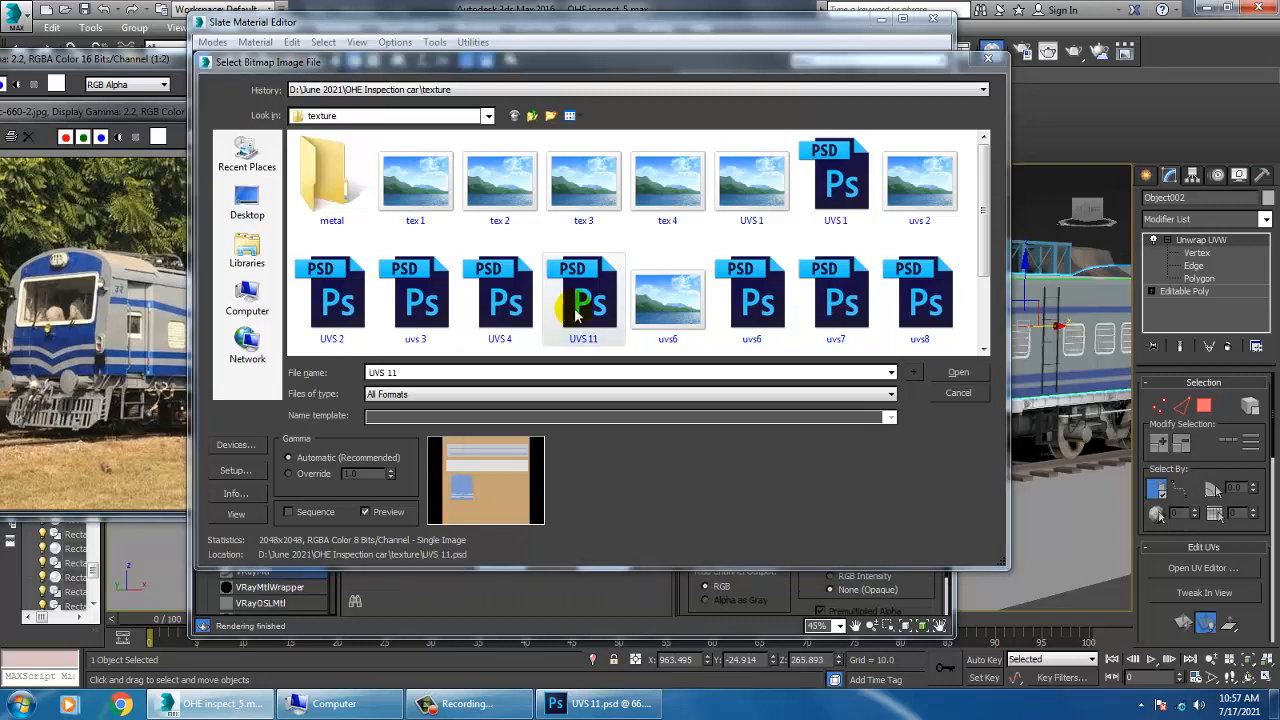
double_click(578, 312)
left_click(654, 441)
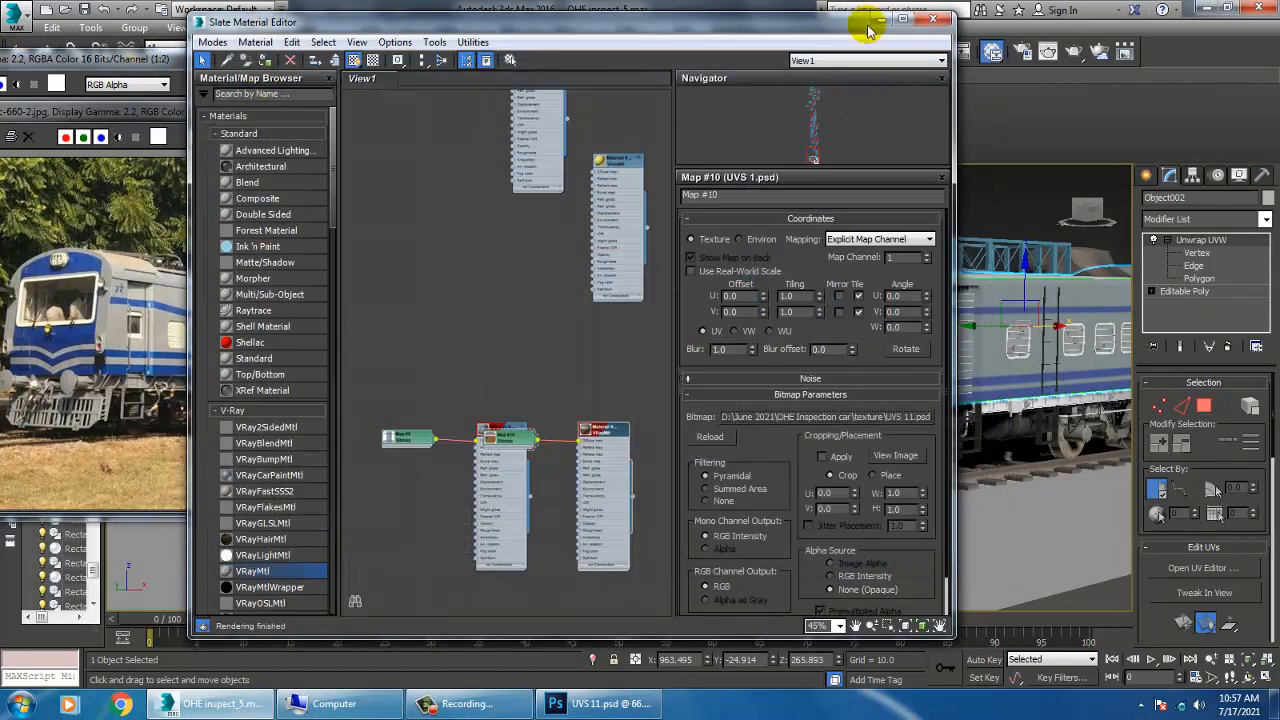
left_click(878, 21)
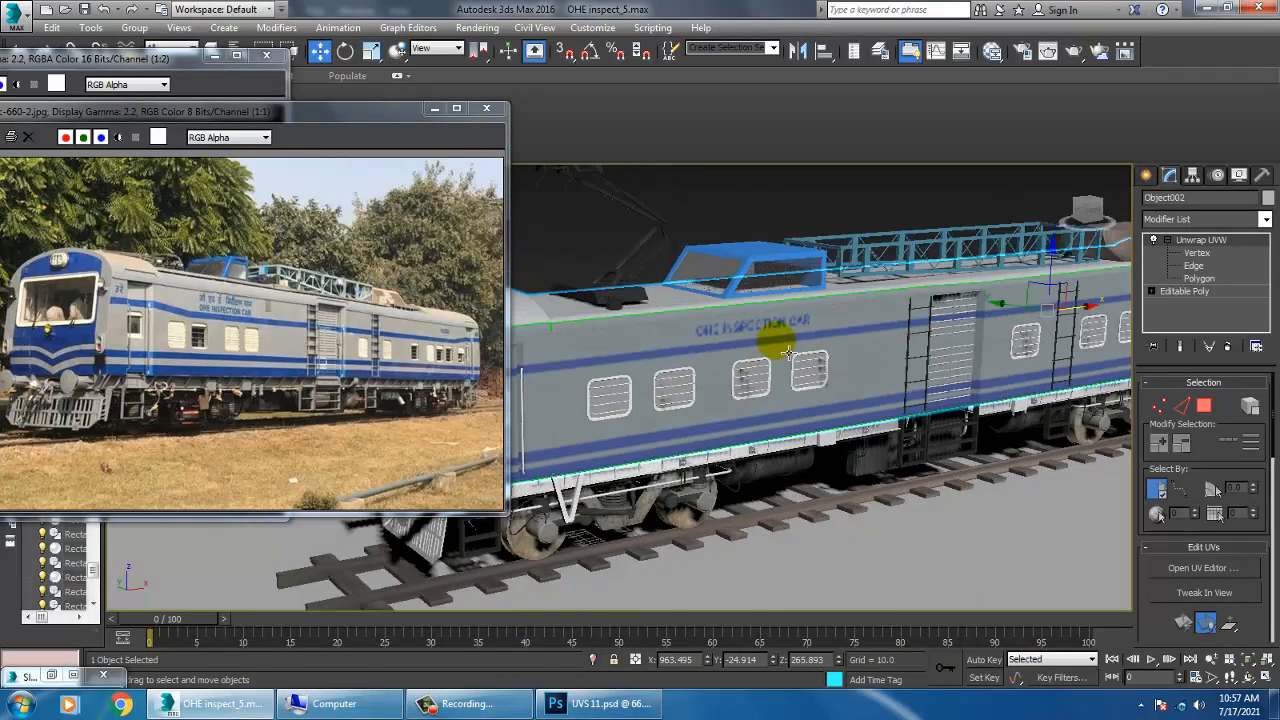
- Render a close perspective view of the car's side to check the resized OHE INSPECTION CAR lettering
scroll(790, 352, "down", 3)
scroll(840, 295, "up", 8)
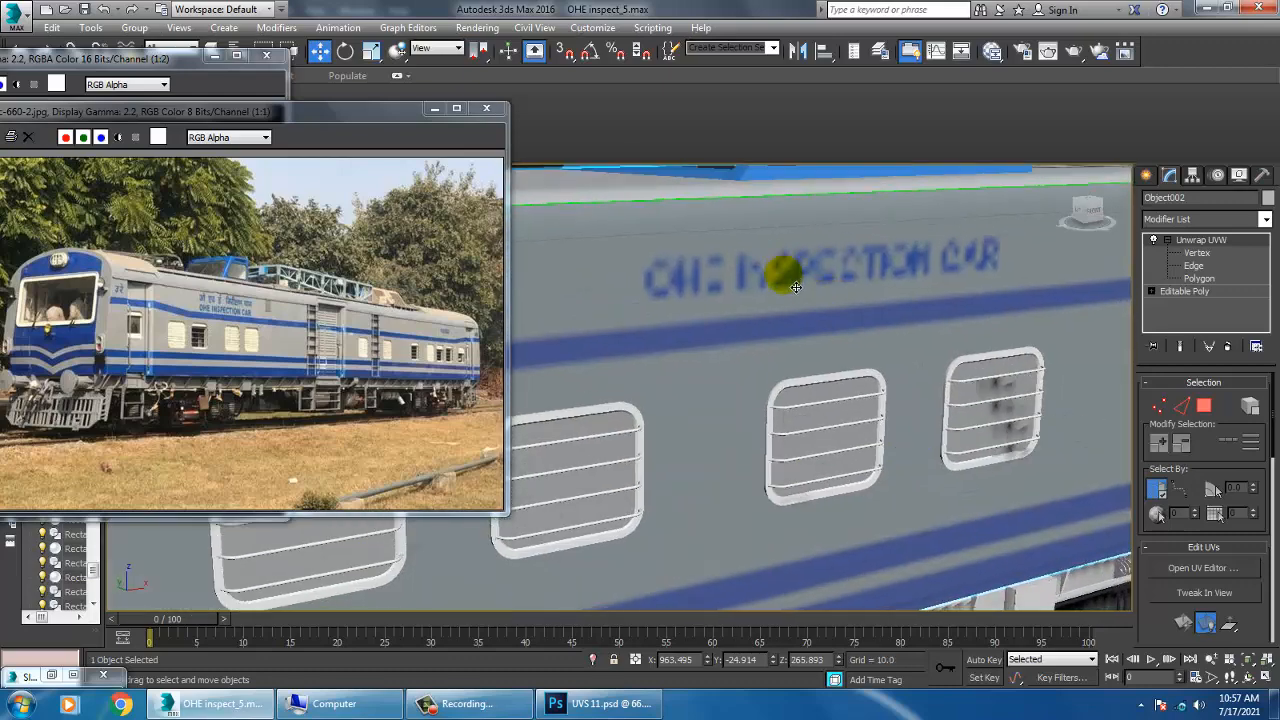
middle_click_drag(795, 287, 799, 319)
key("shift+q")
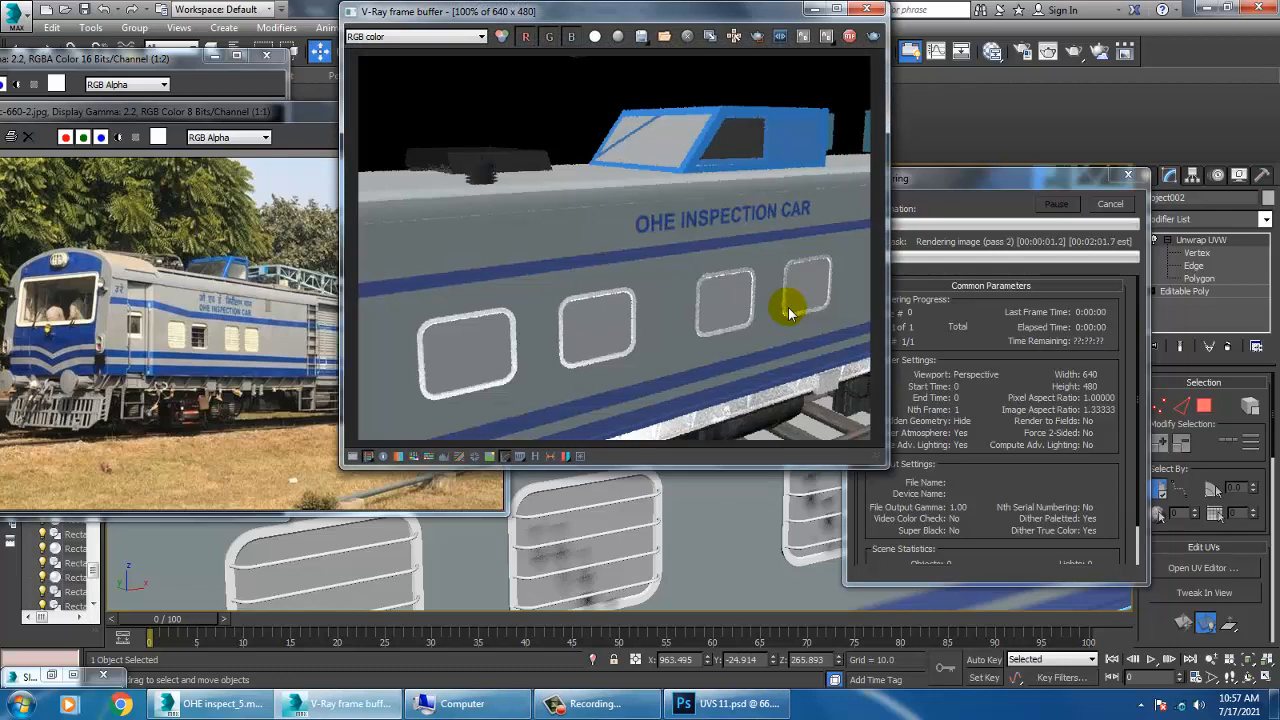
left_click(867, 10)
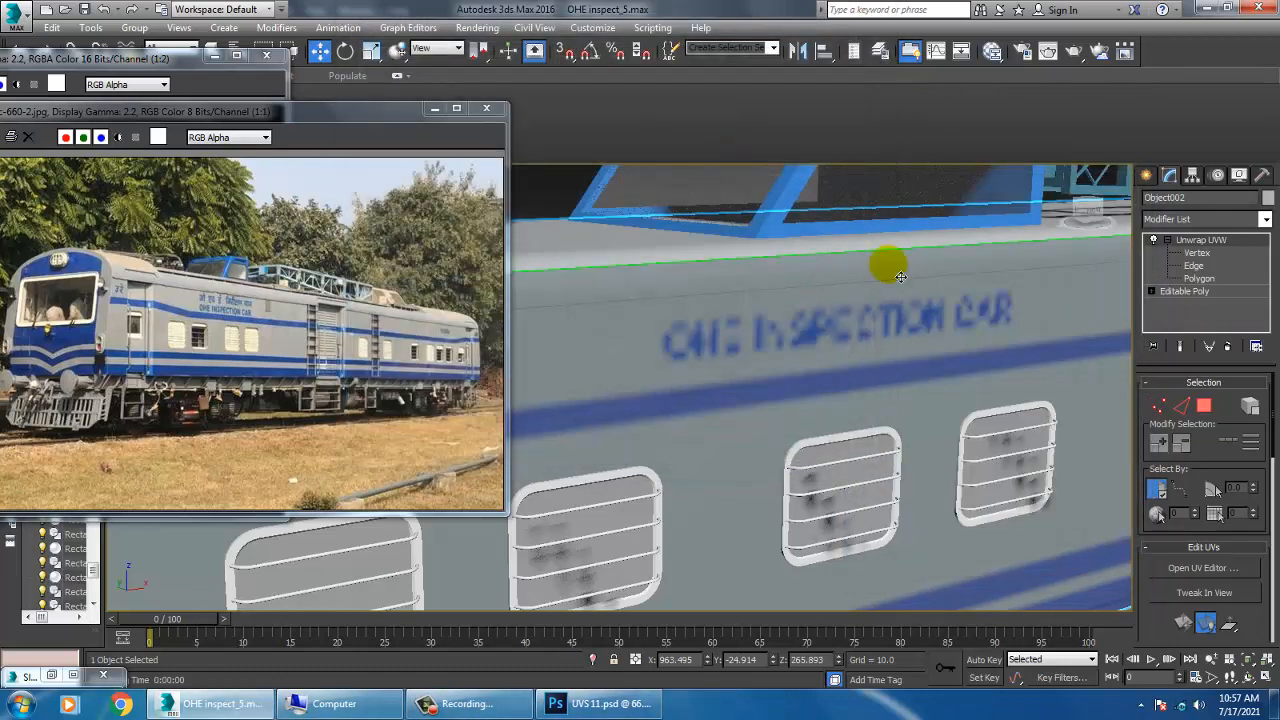
- Convert all objects in the scene to Editable Poly and render the perspective view again
key("ctrl+a")
right_click(860, 297)
mouse_move(960, 458)
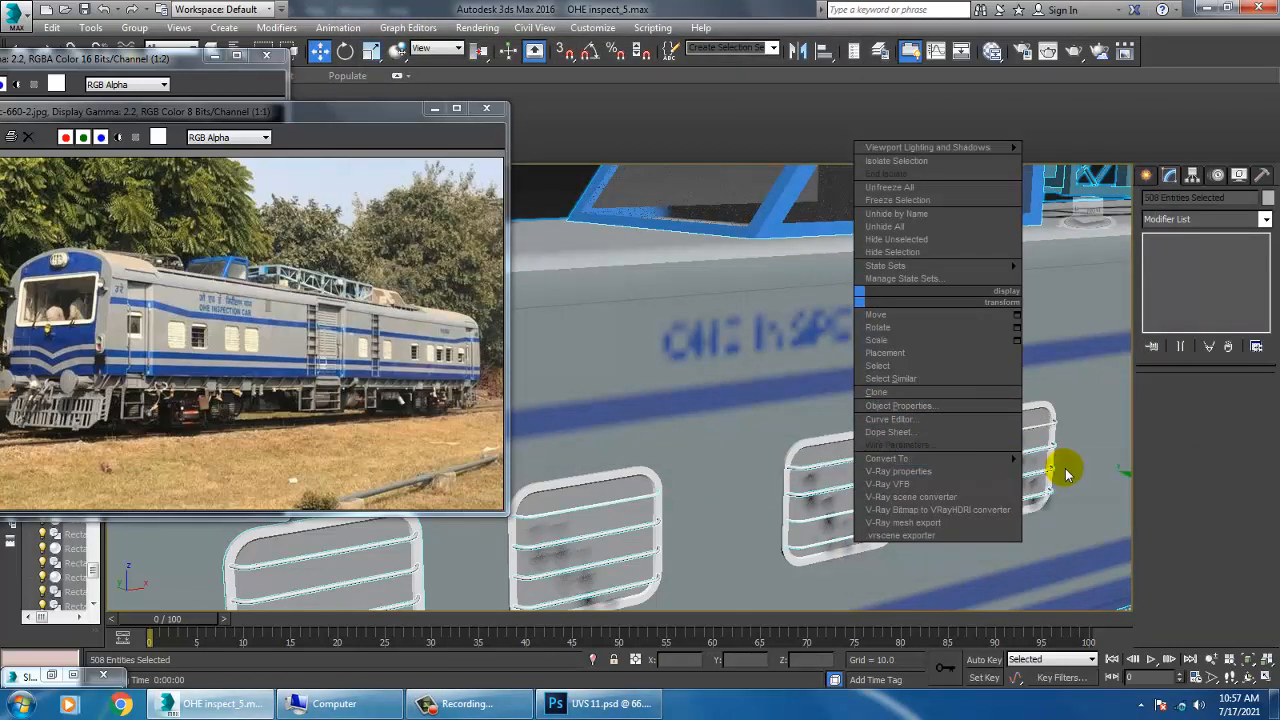
left_click(1080, 472)
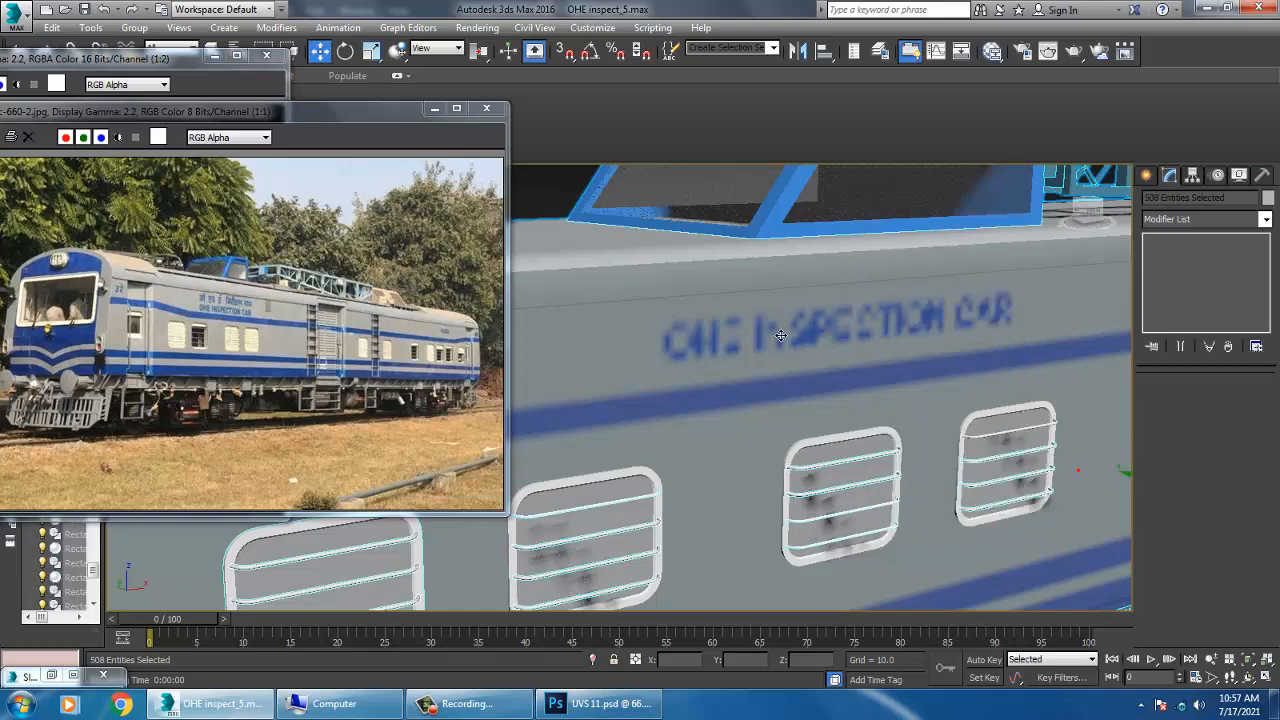
left_click(540, 200)
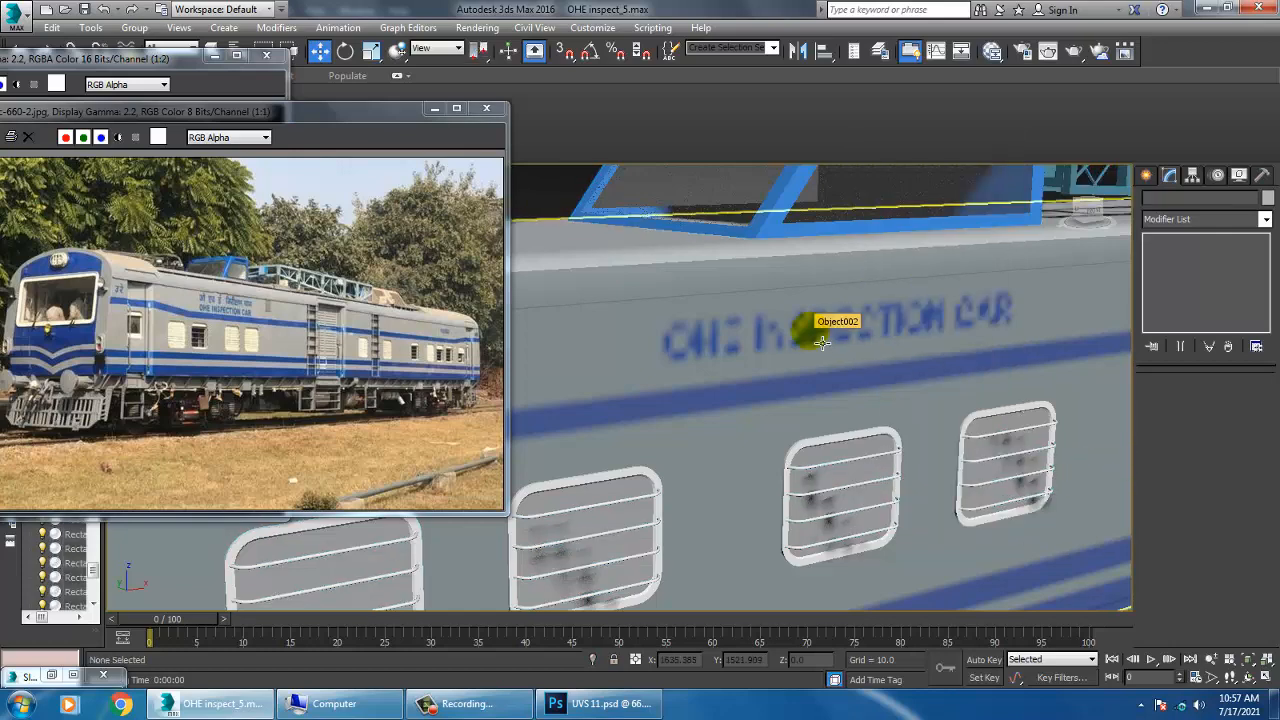
key("shift+q")
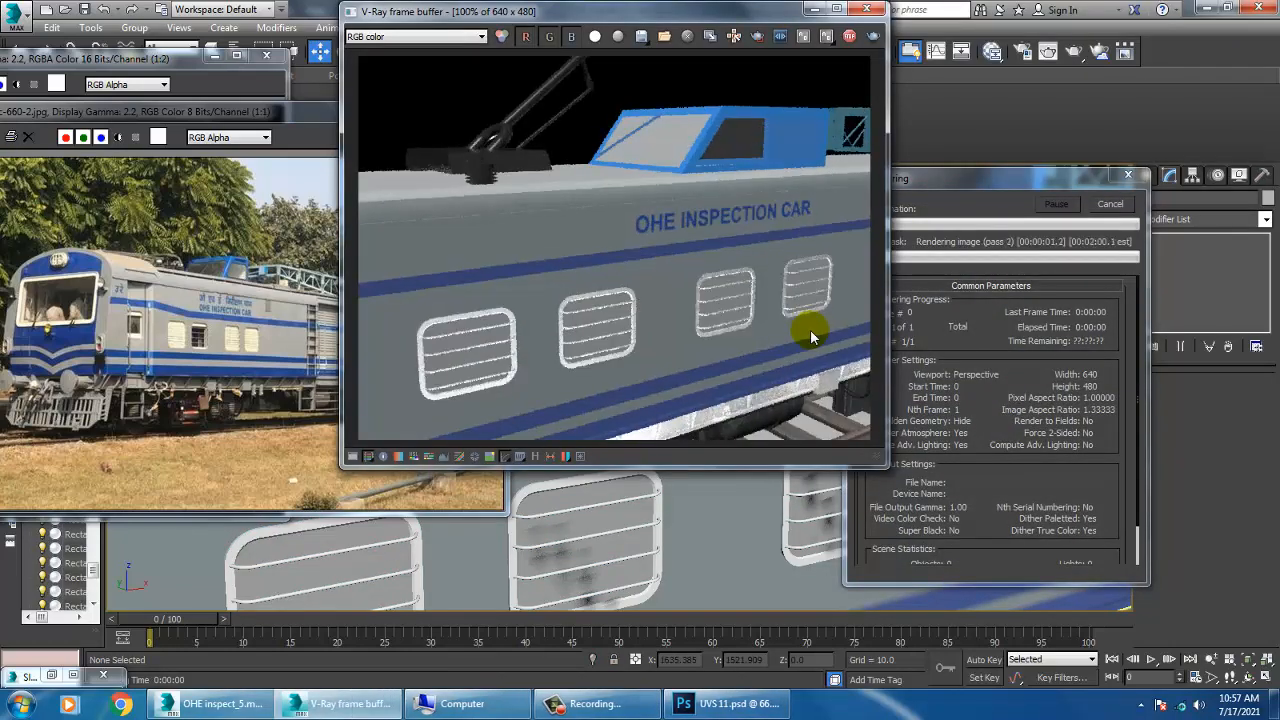
left_click(864, 10)
- Examine the whole textured car, including its undercarriage, side lettering and far end, against the reference photo
scroll(923, 423, "down", 10)
middle_click_drag(944, 421, 932, 418, "alt")
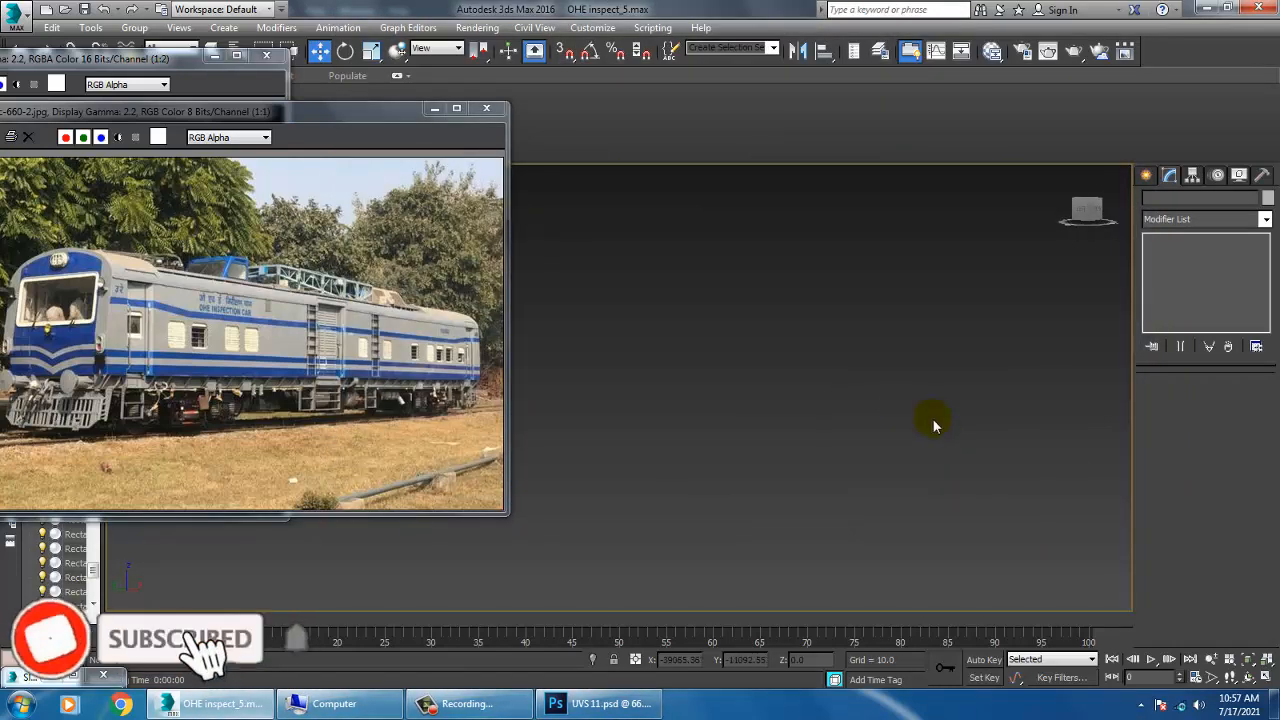
scroll(826, 430, "down", 3)
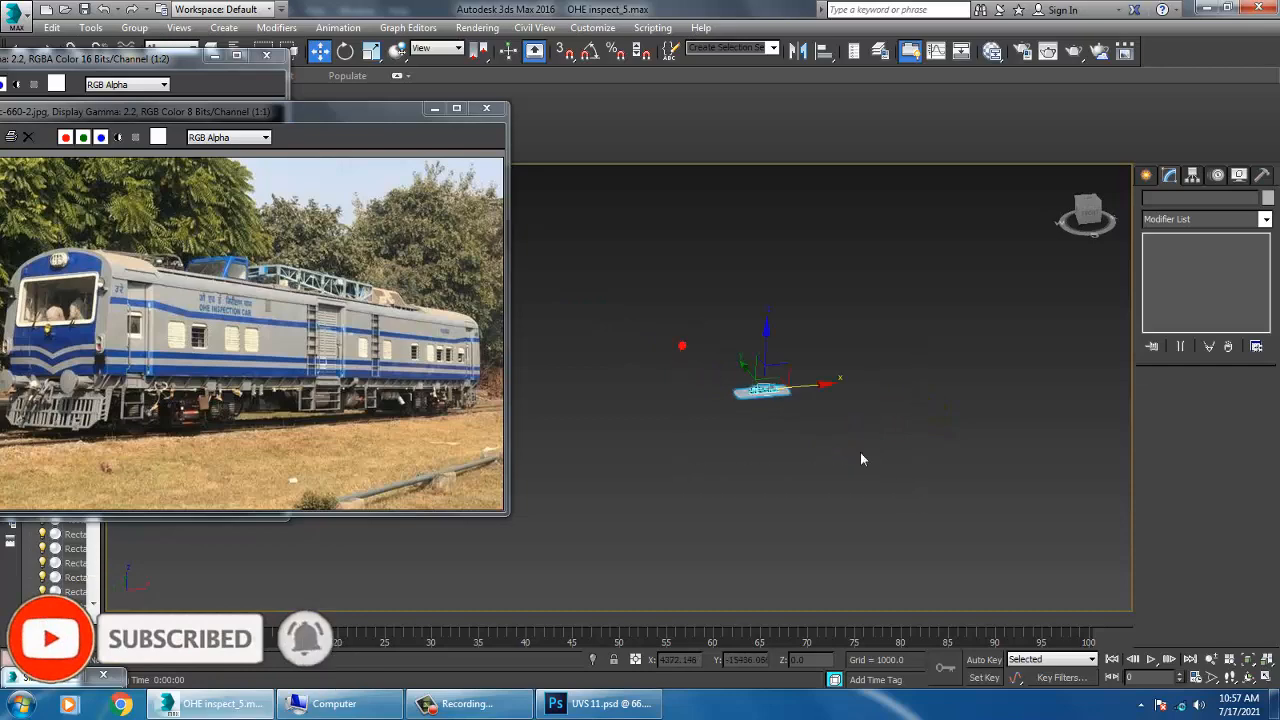
scroll(862, 458, "up", 5)
middle_click_drag(792, 458, 614, 320)
middle_click_drag(761, 328, 973, 380)
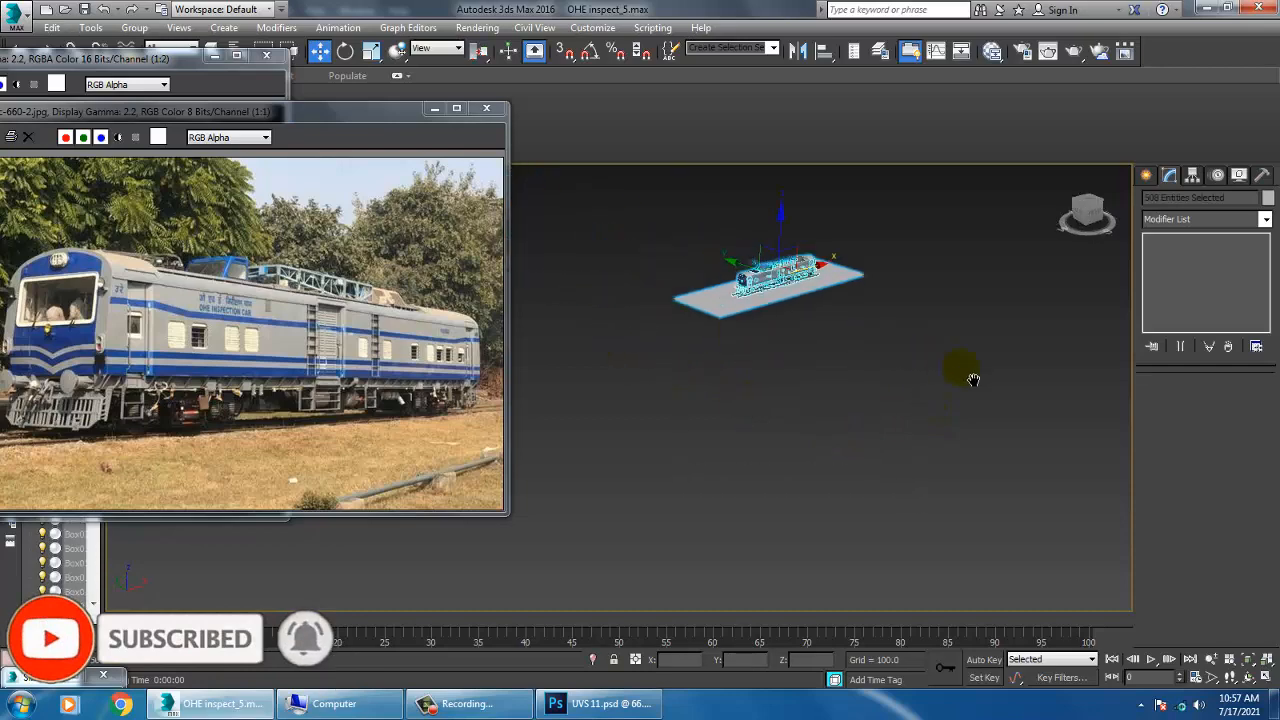
middle_click_drag(857, 357, 800, 314, "alt")
scroll(800, 334, "up", 5)
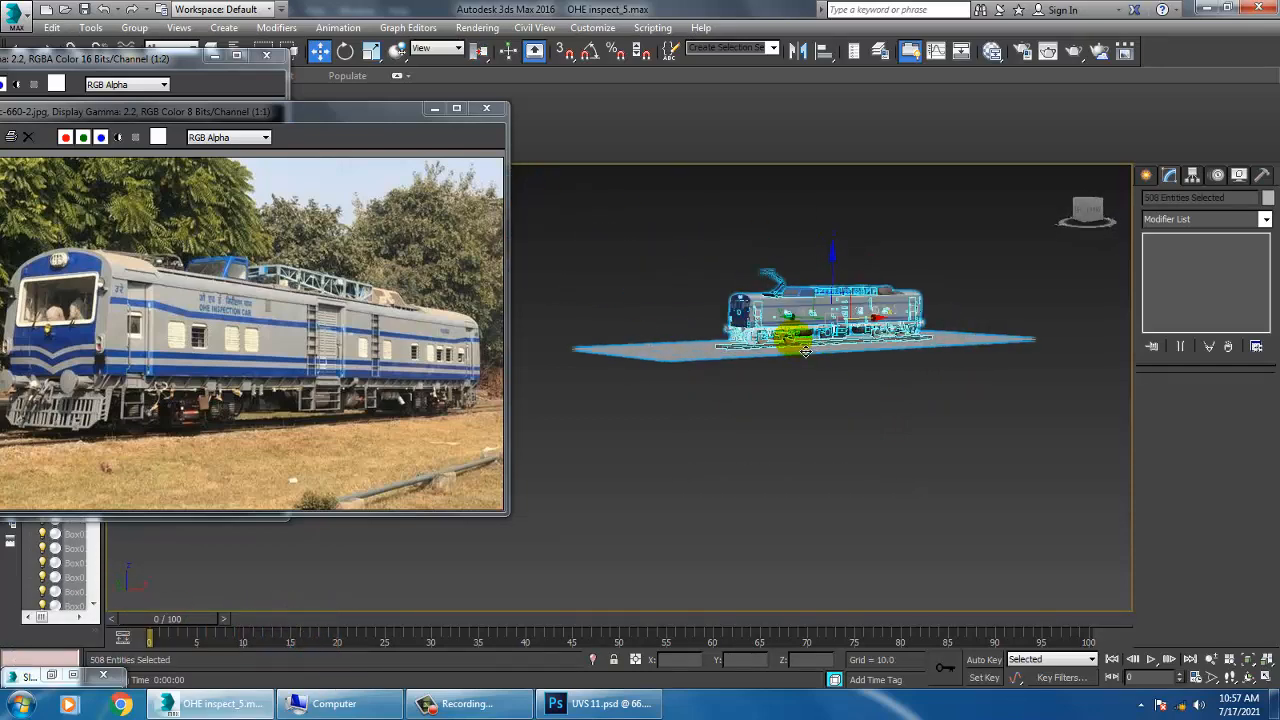
scroll(797, 340, "up", 3)
left_click(629, 205)
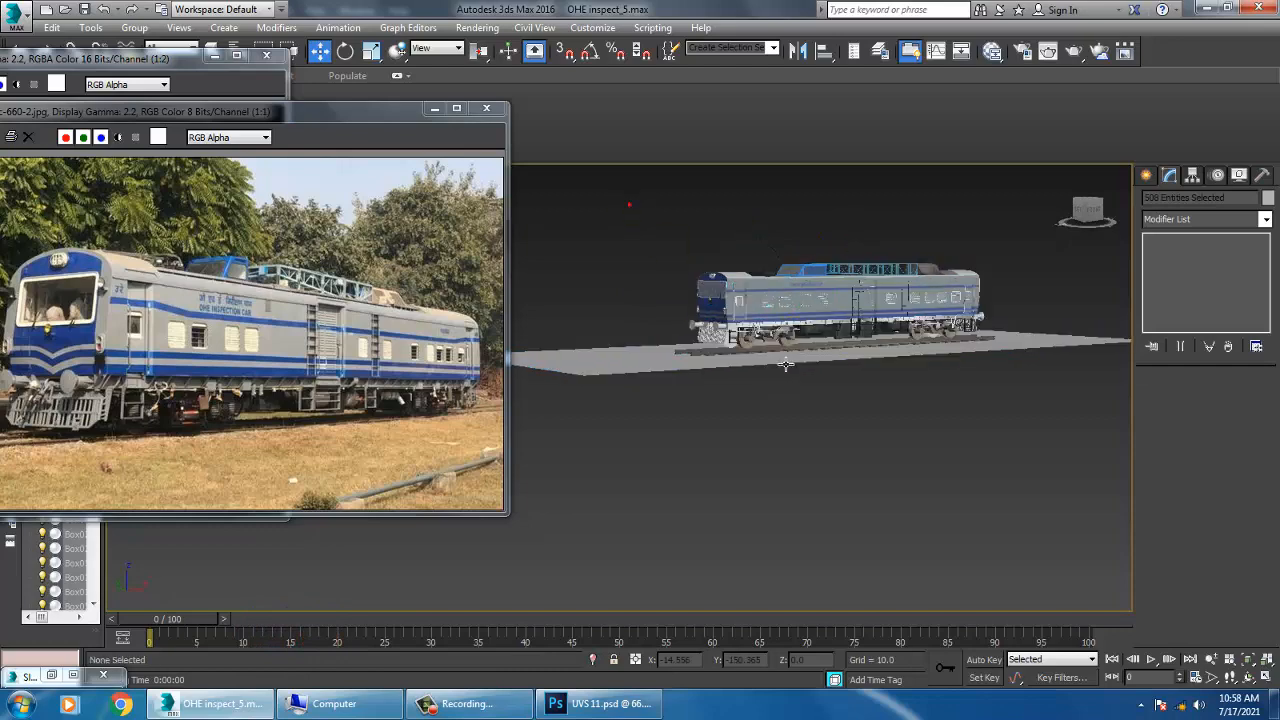
left_click(788, 343)
scroll(788, 343, "up", 5)
scroll(880, 380, "down", 3)
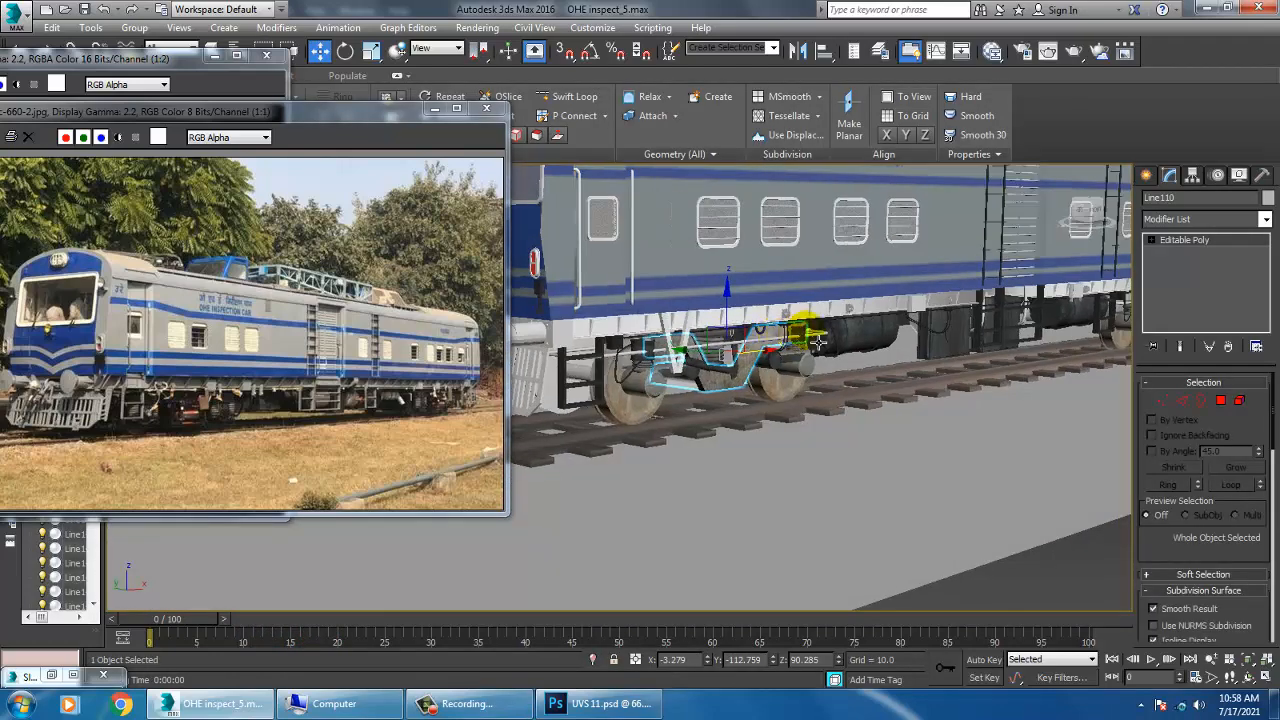
middle_click_drag(897, 391, 866, 402, "alt")
middle_click_drag(1016, 374, 675, 402)
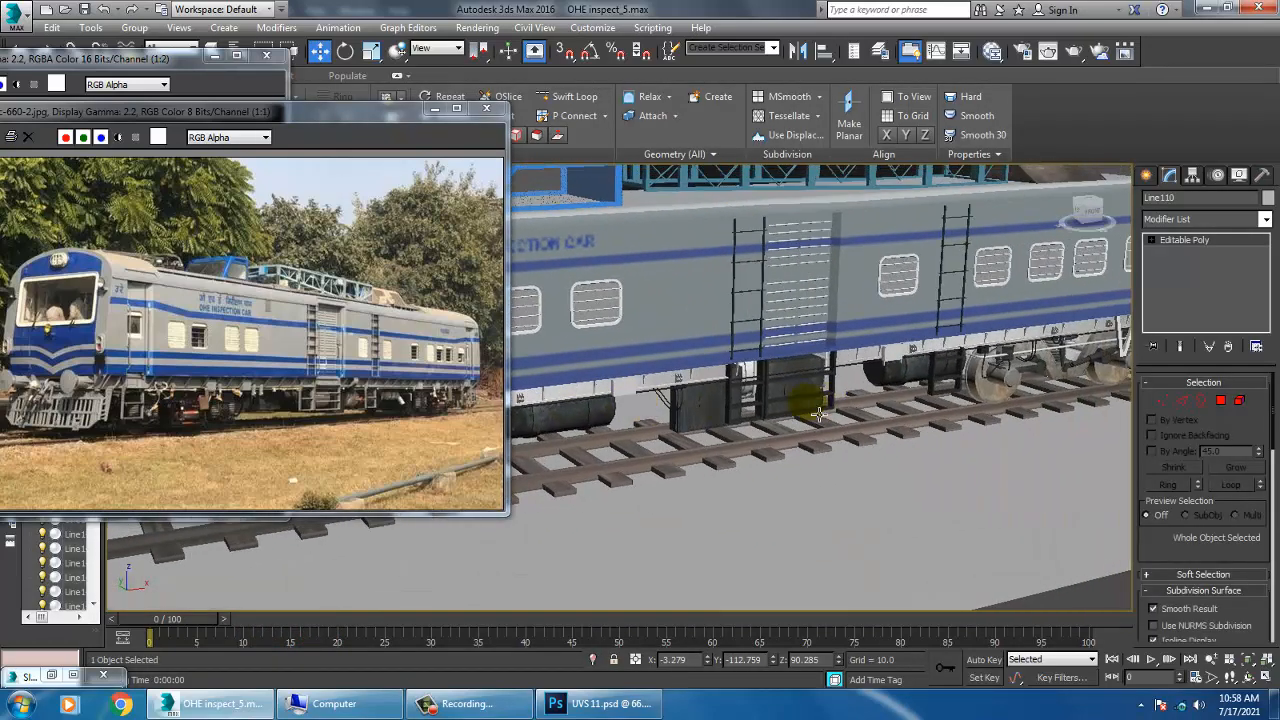
middle_click_drag(998, 394, 749, 406)
scroll(649, 363, "down", 1)
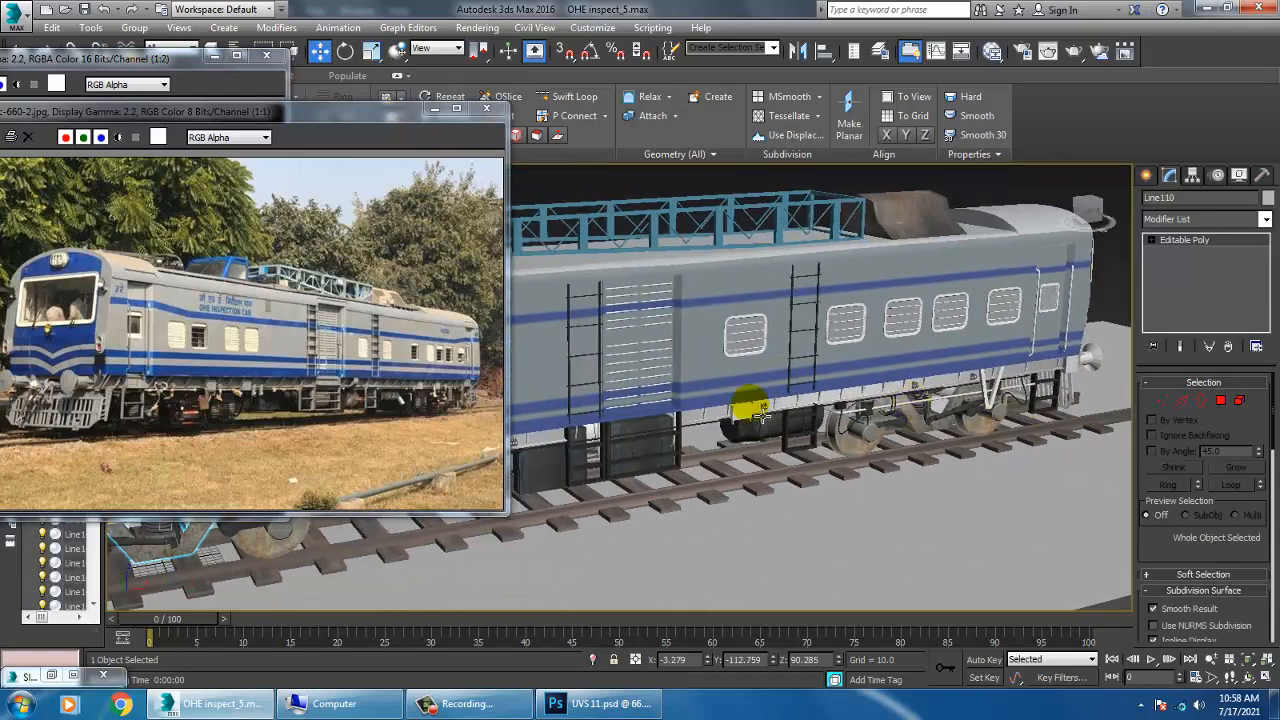
scroll(725, 418, "down", 2)
scroll(725, 418, "down", 2)
middle_click_drag(628, 412, 971, 336)
middle_click_drag(750, 346, 876, 447)
scroll(728, 418, "up", 3)
scroll(773, 425, "down", 3)
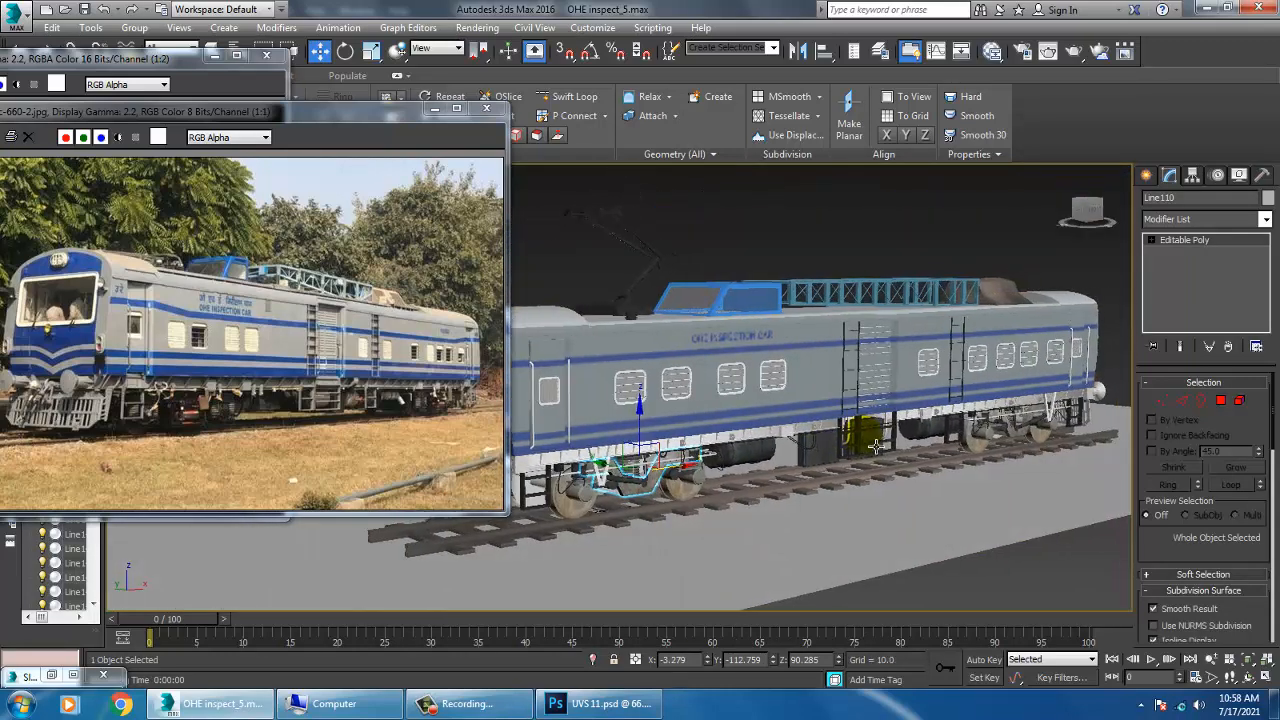